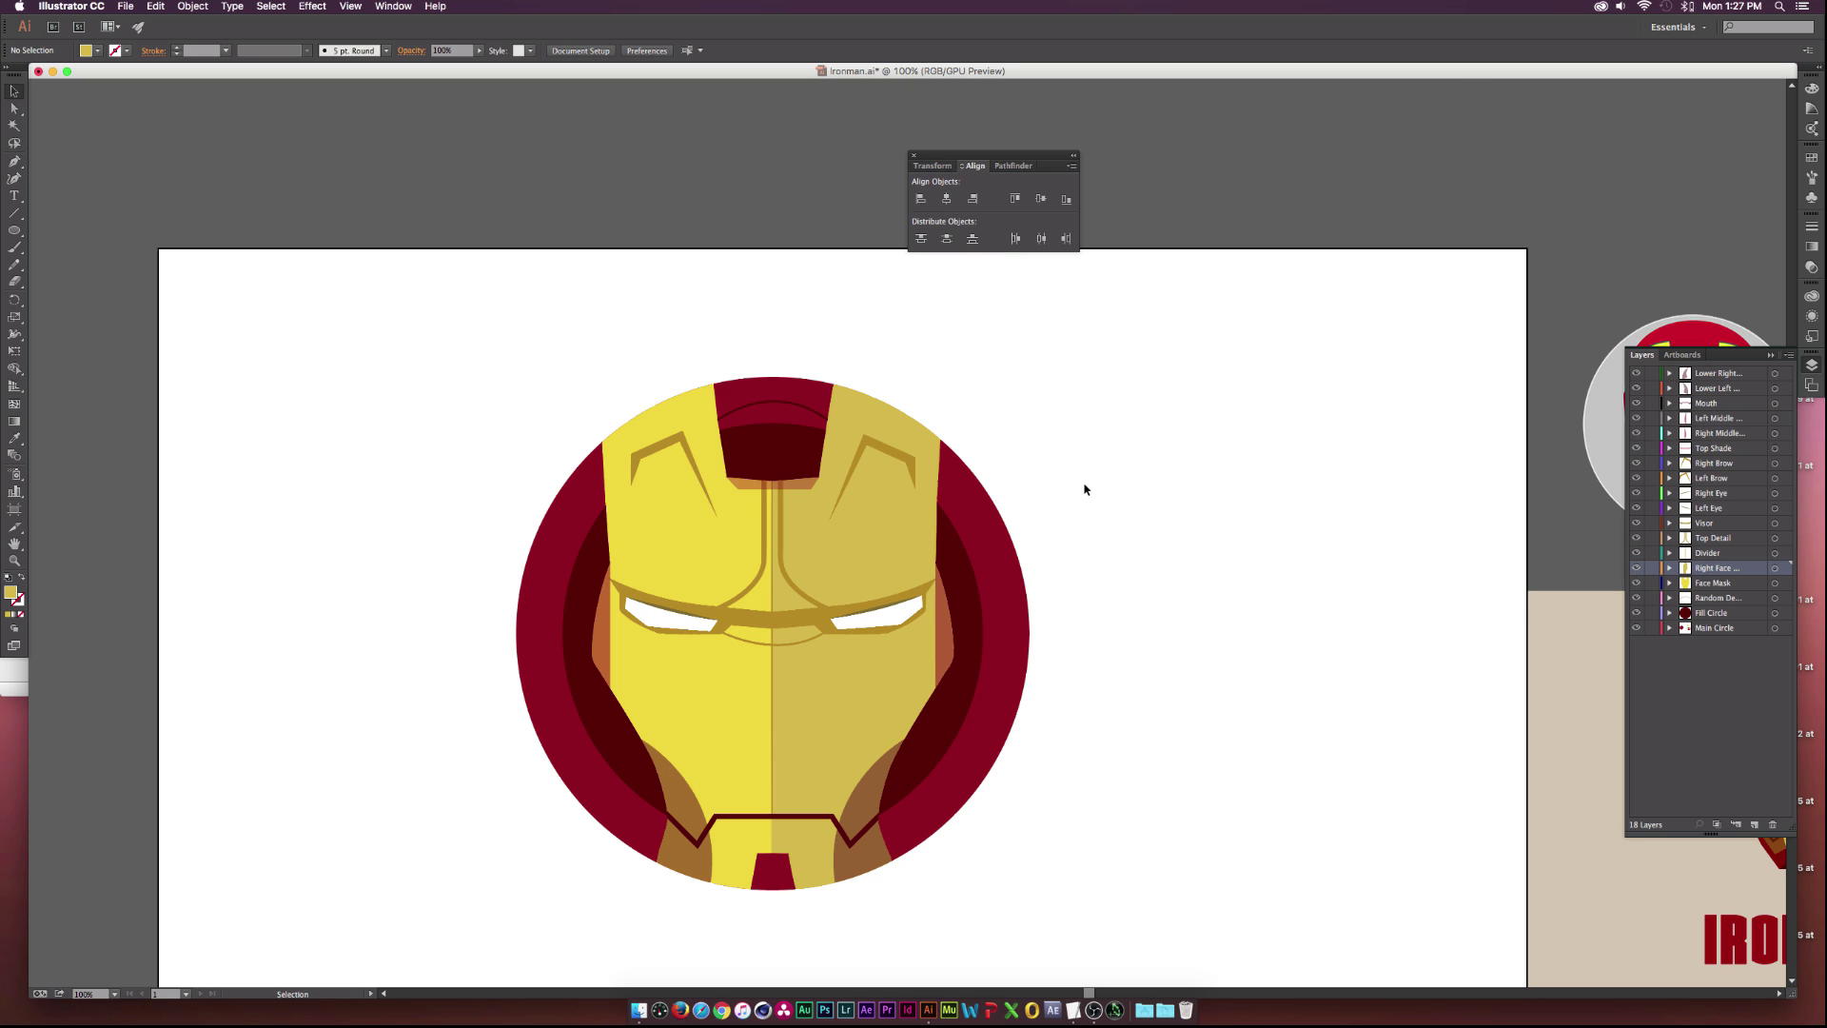
drag(1110, 306, 429, 910)
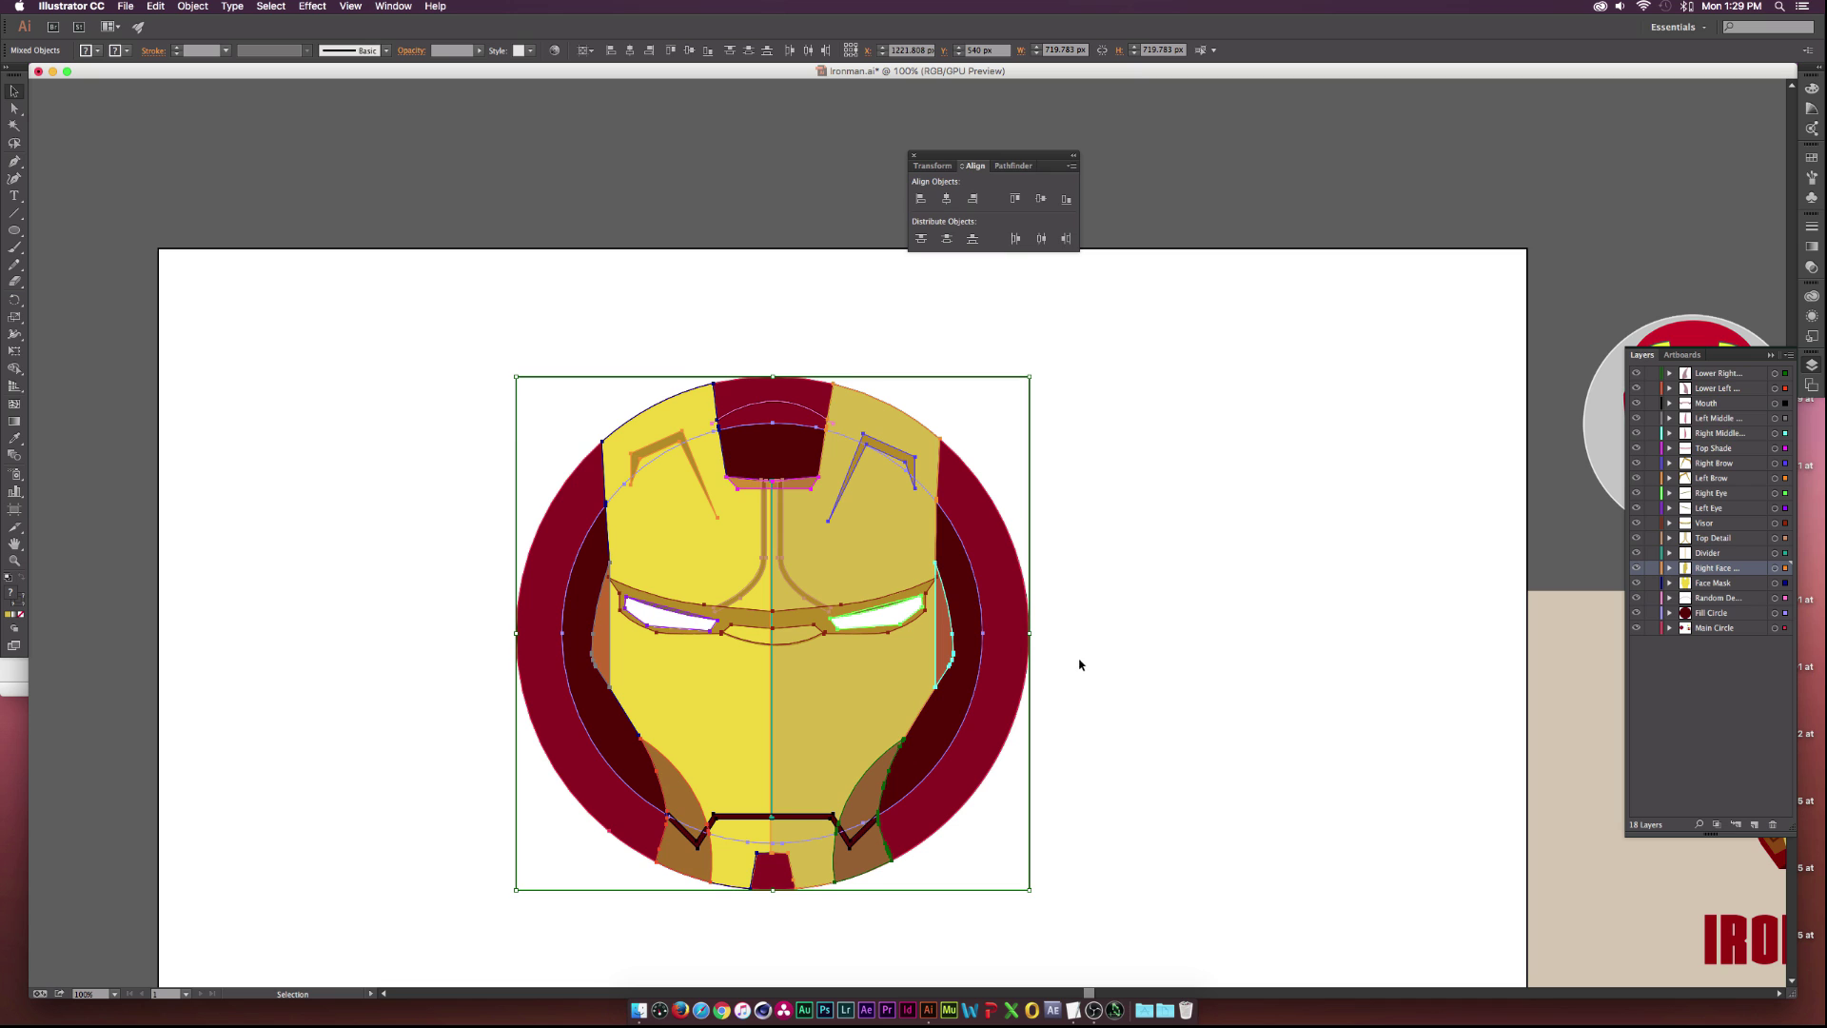
click(1230, 514)
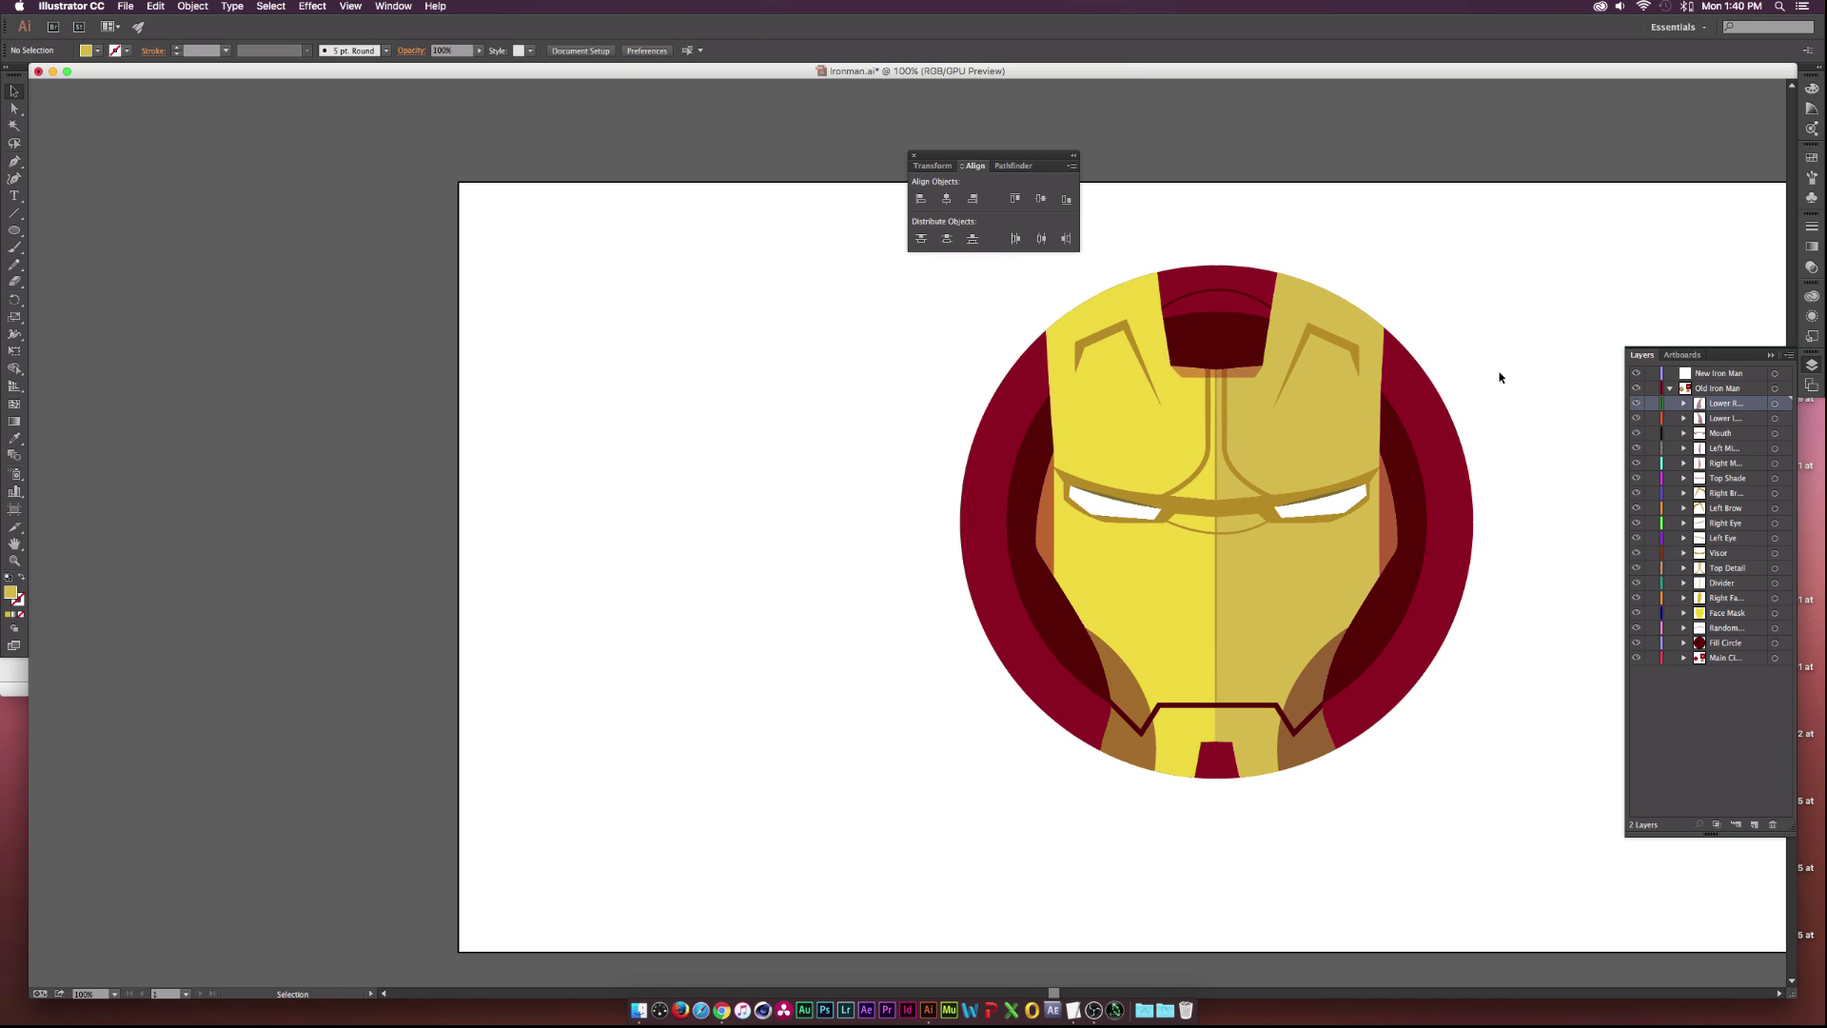
Move the old Iron Man emblem off the artboard to its left and place the red mask reference image on the artboard.
scroll(1500, 377, down, 1)
scroll(1444, 373, right, 5)
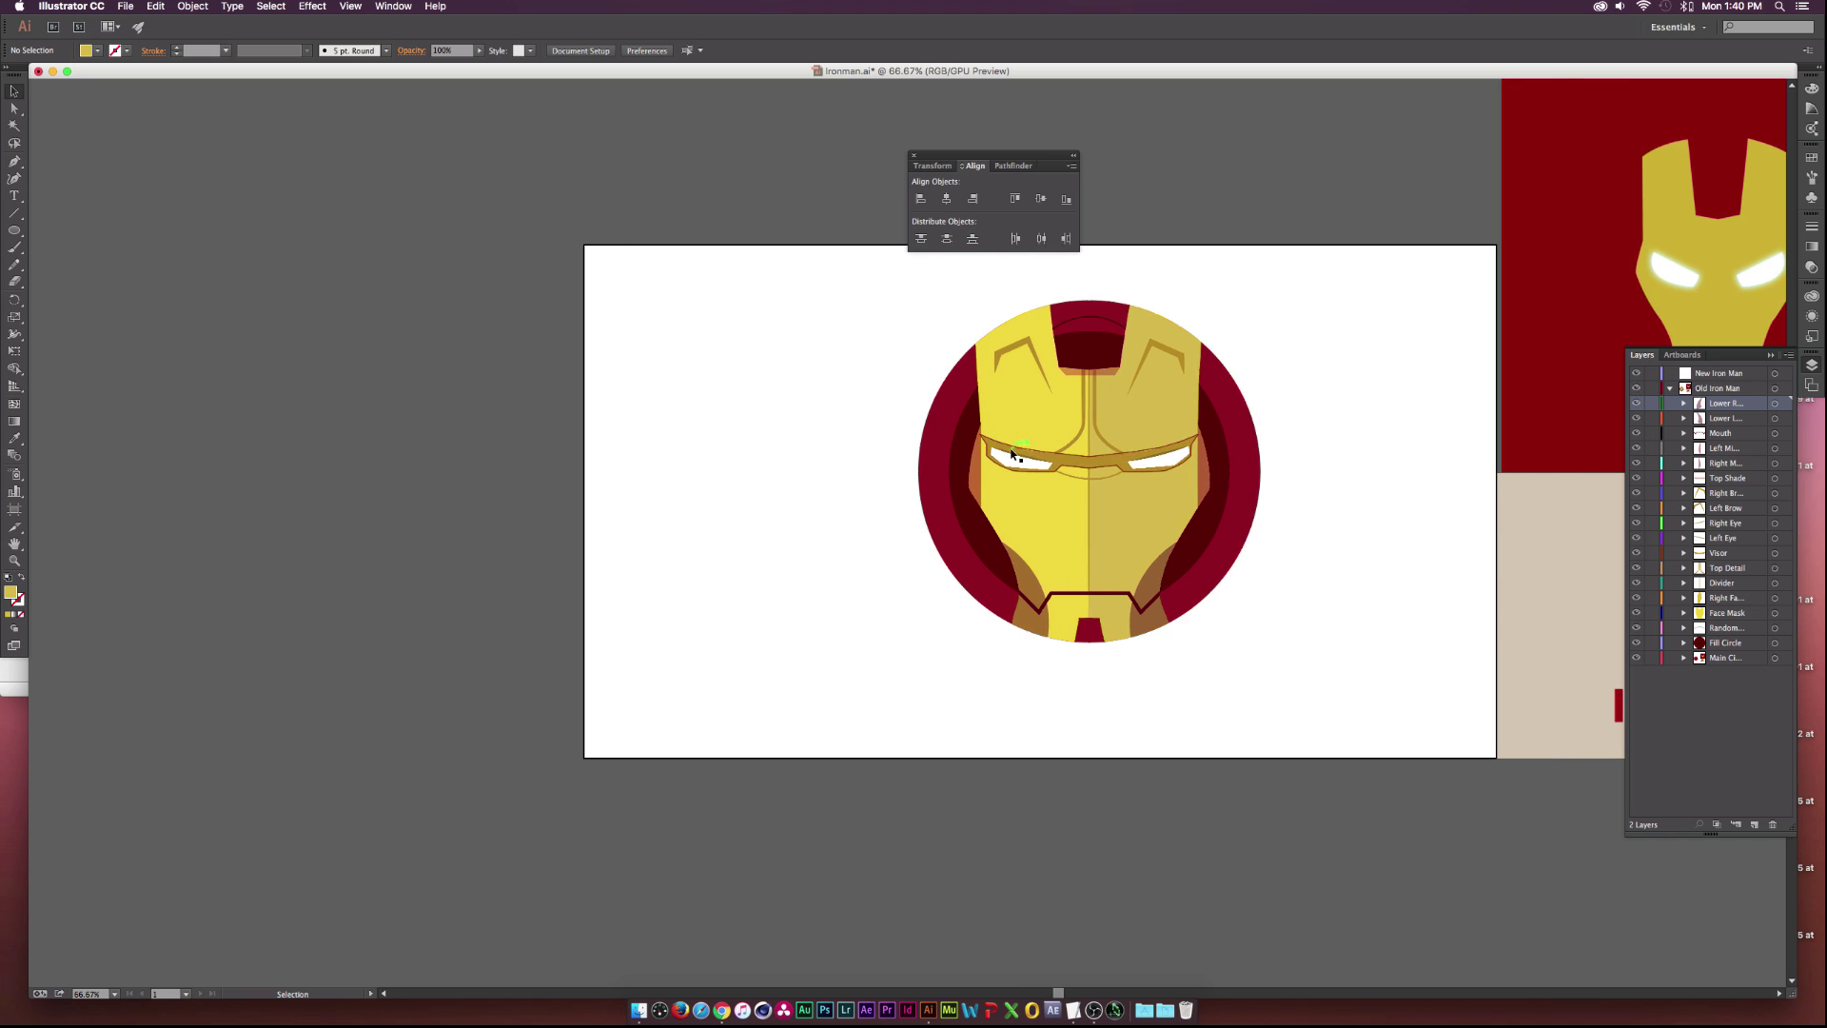
scroll(1292, 485, down, 1)
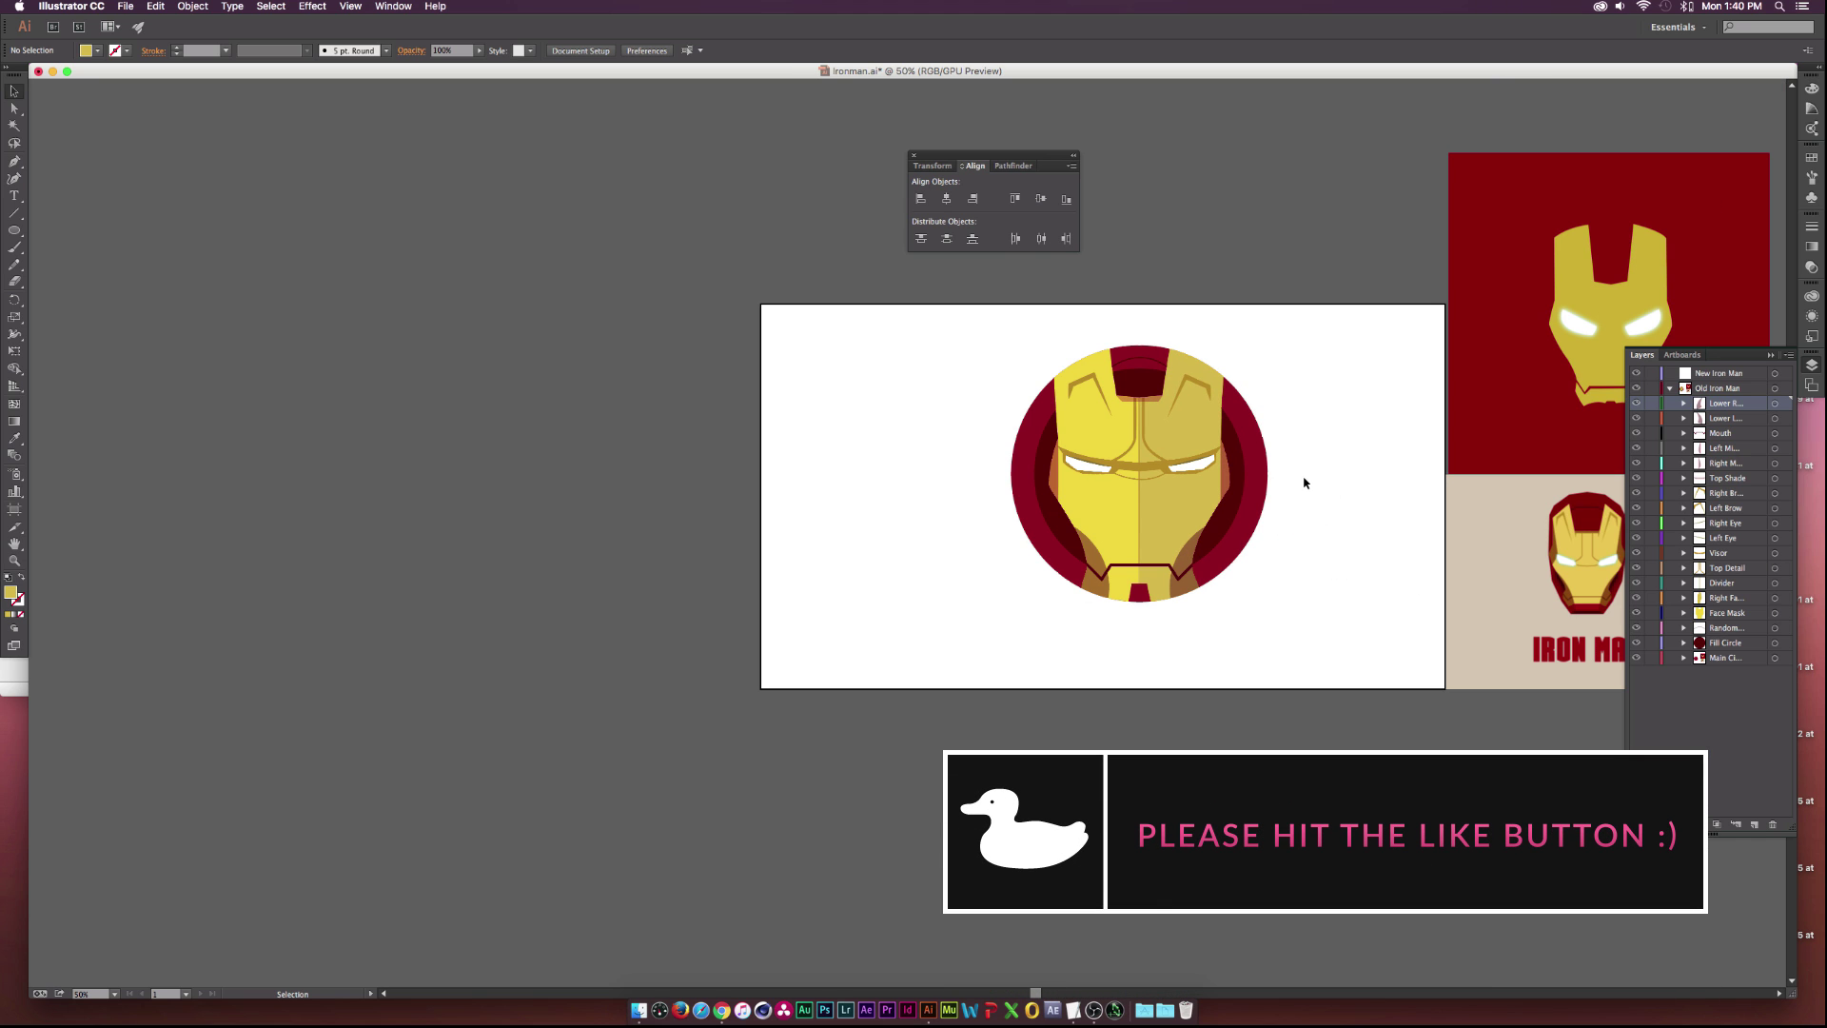
scroll(1297, 478, right, 4)
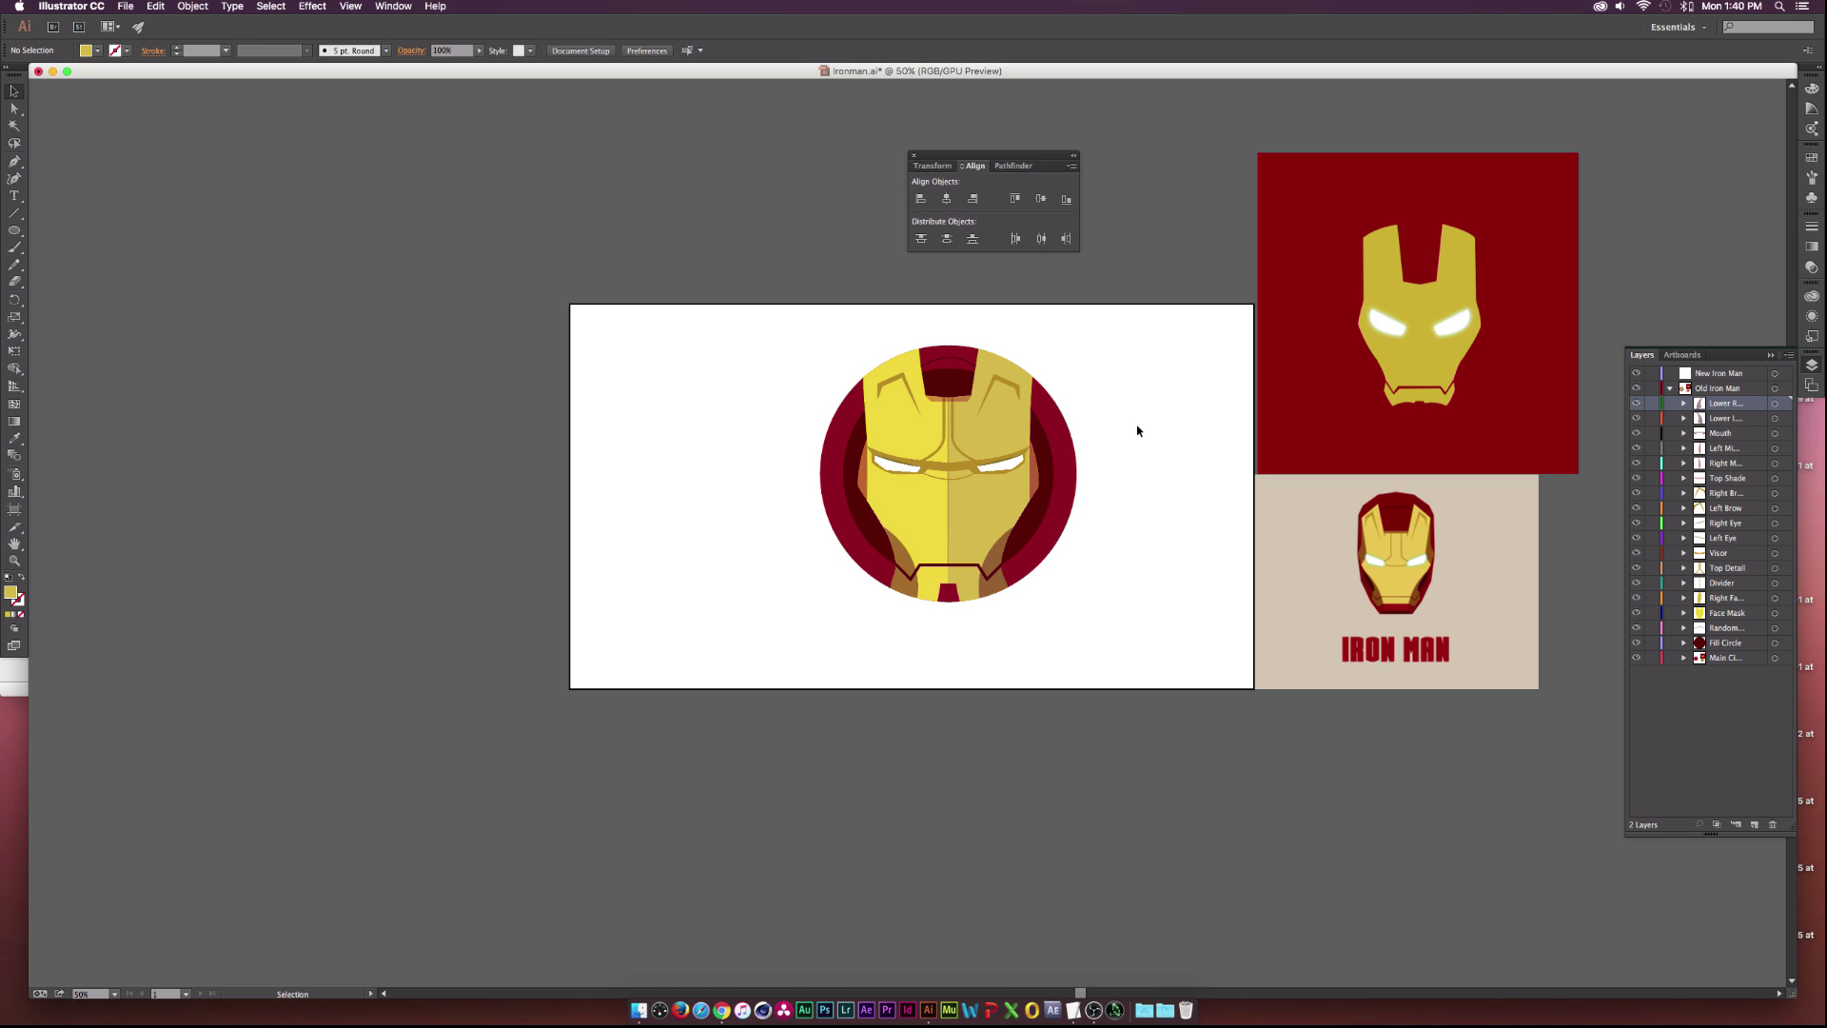
drag(1100, 350, 784, 631)
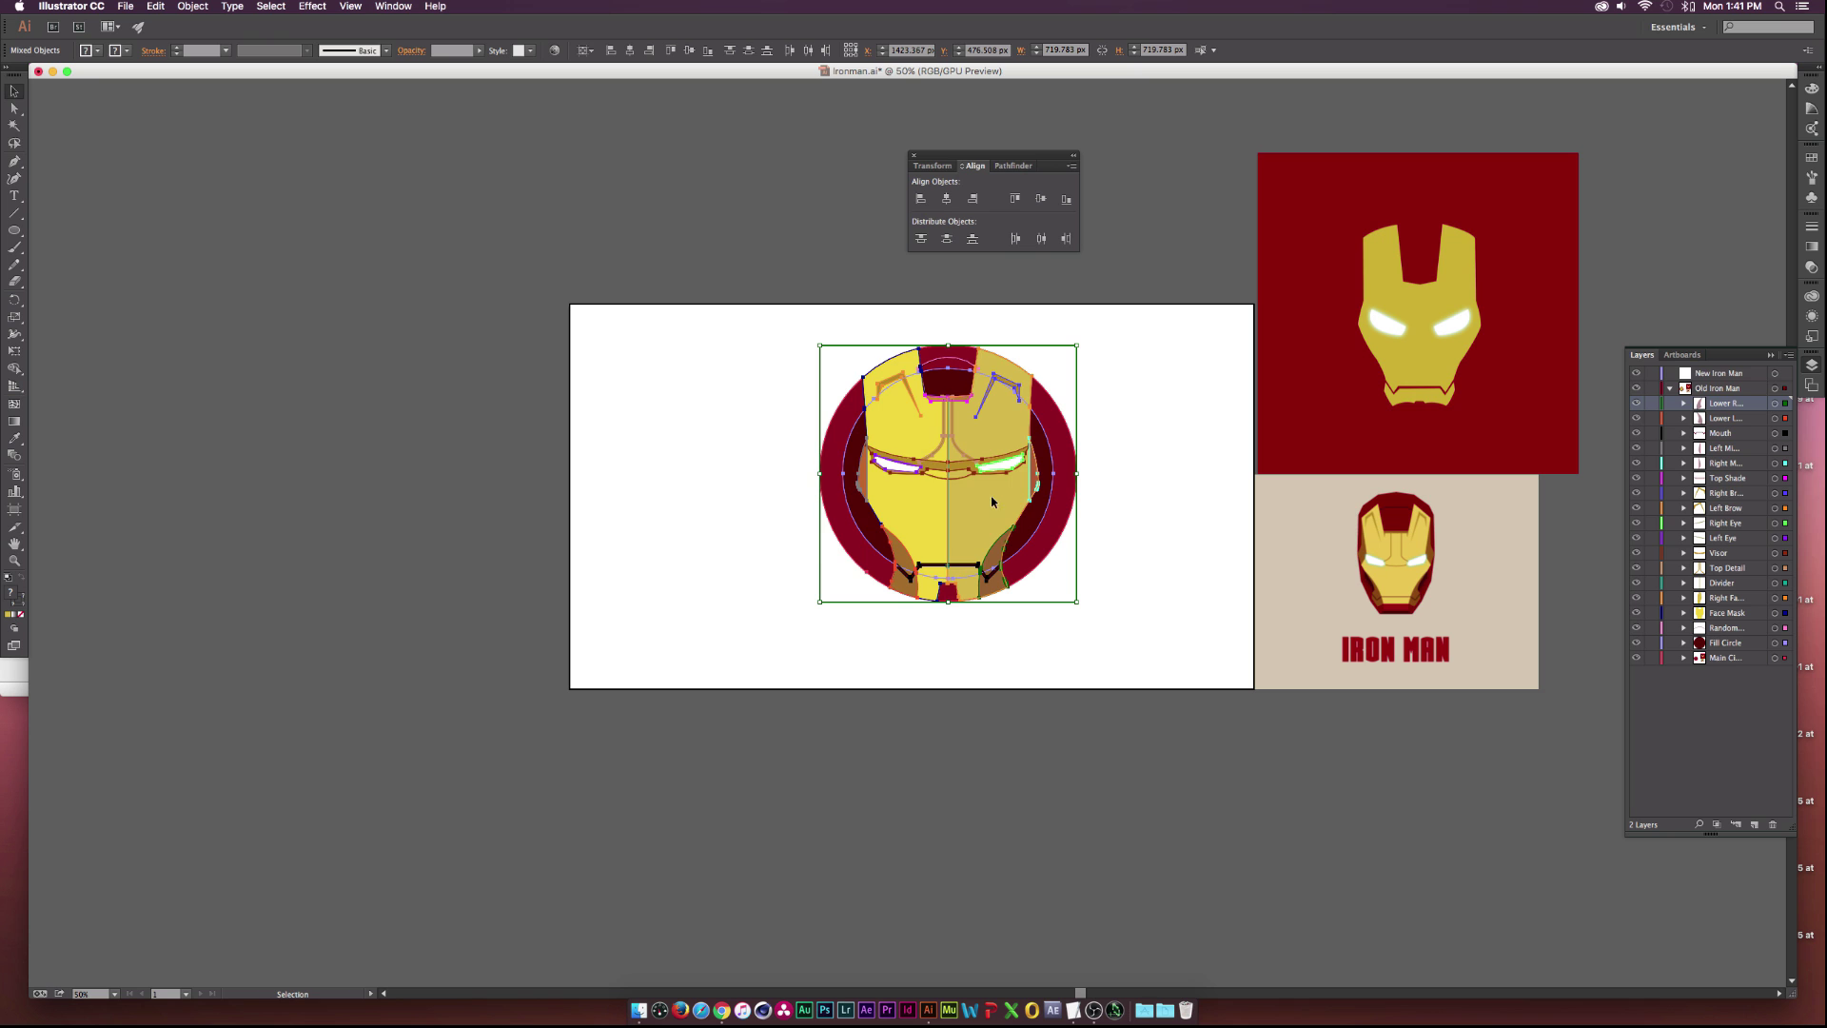
drag(992, 502, 450, 505)
click(959, 502)
drag(1444, 357, 942, 490)
Start a Pen path straight across the left forehead panel, following the inner notch edge down to the notch's centre point.
key(super+equal)
key(super+equal)
key(super+equal)
key(super+equal)
key(super+equal)
key(super+equal)
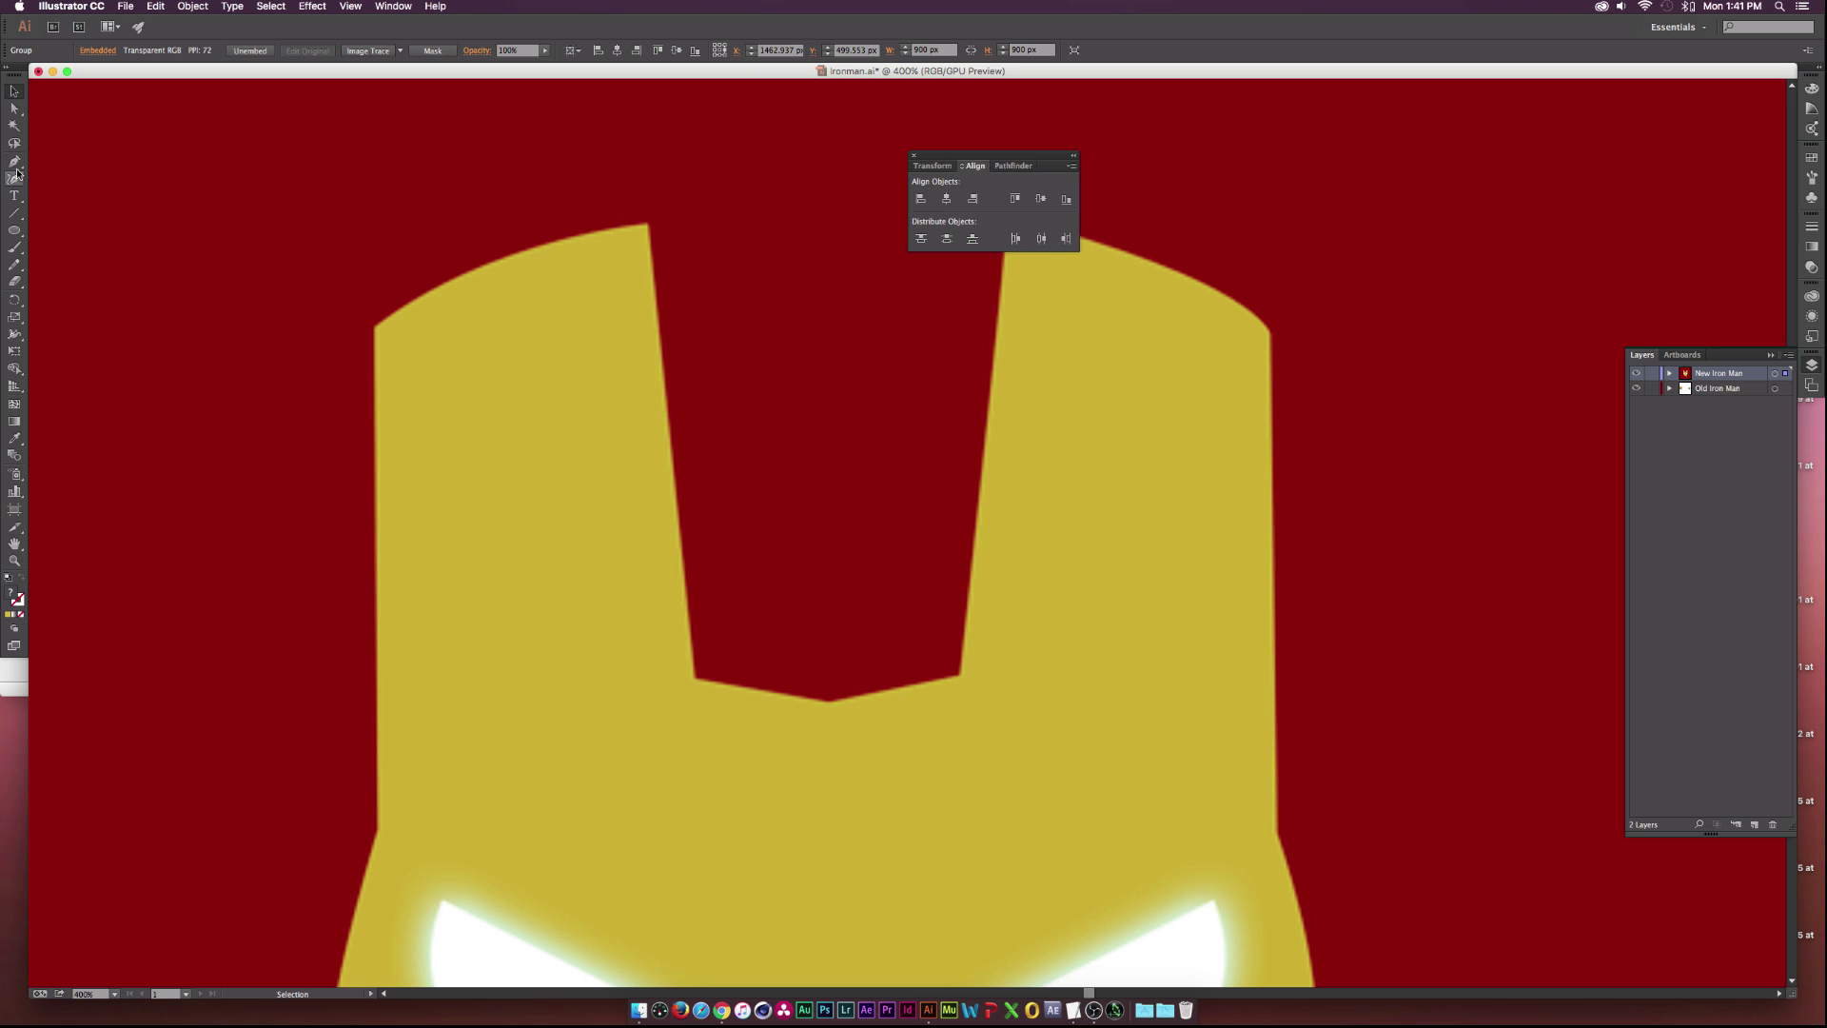
click(15, 161)
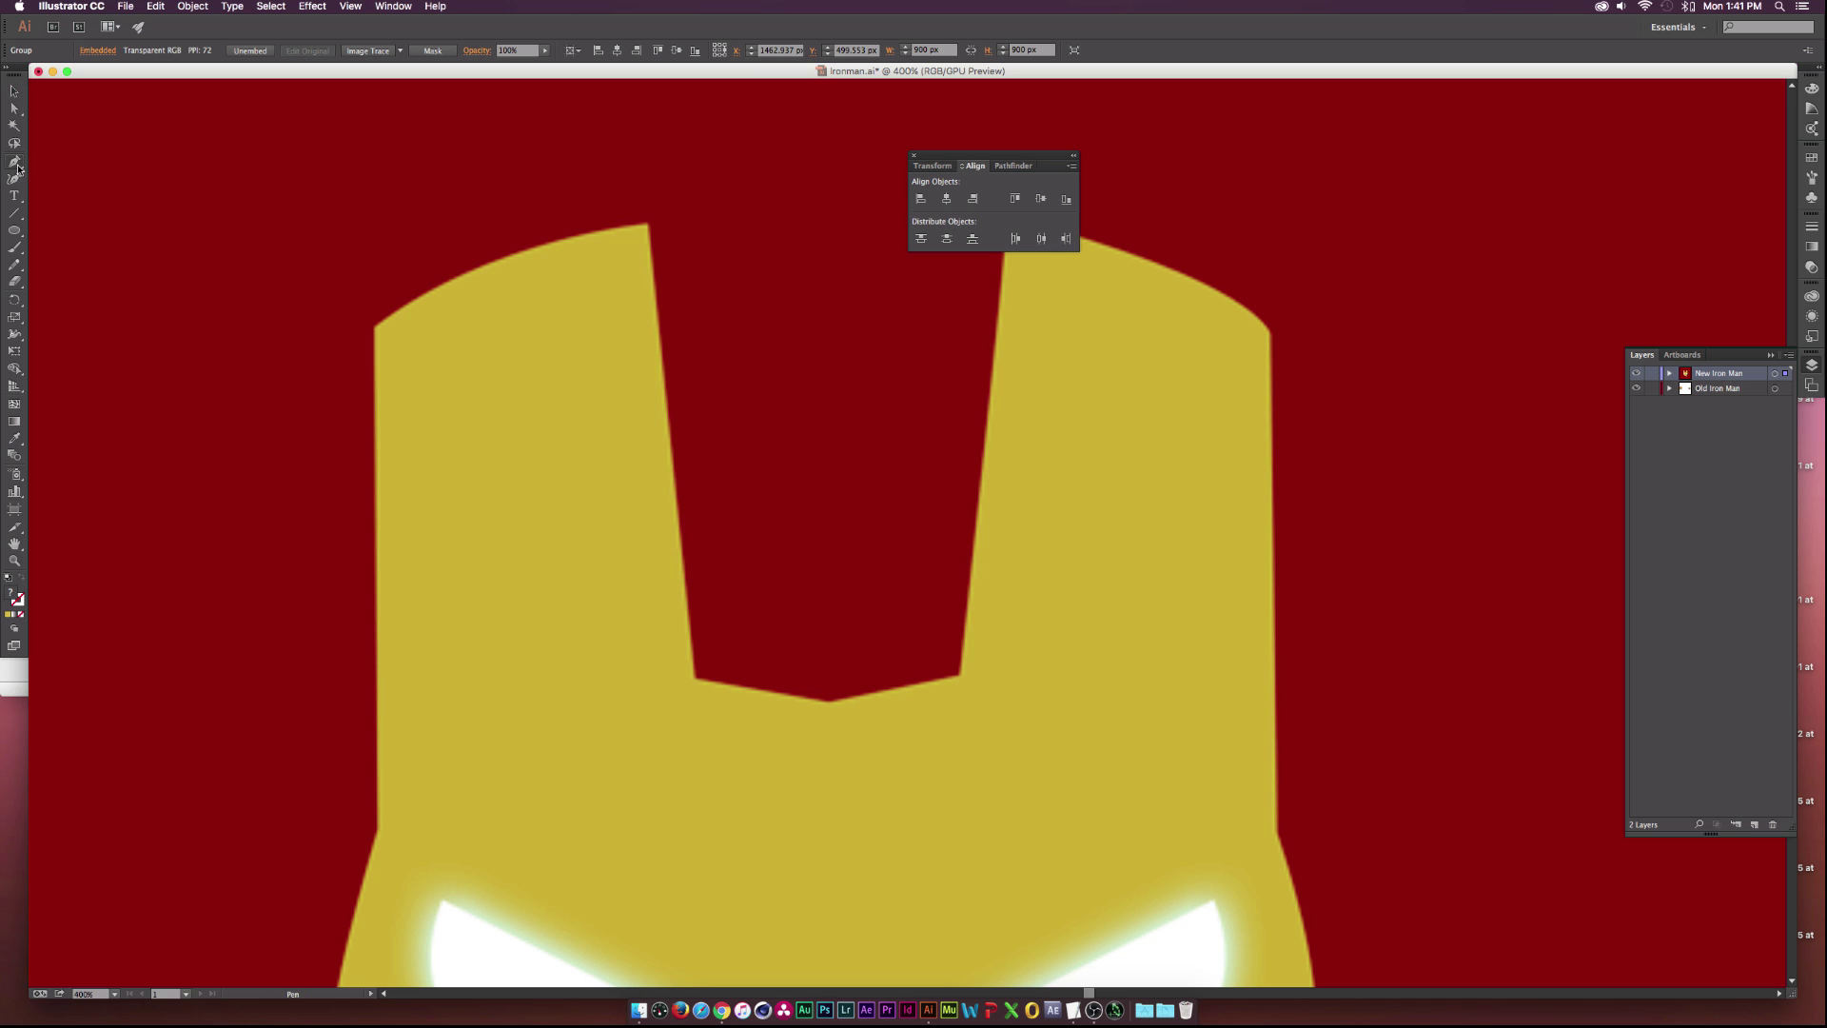
click(373, 328)
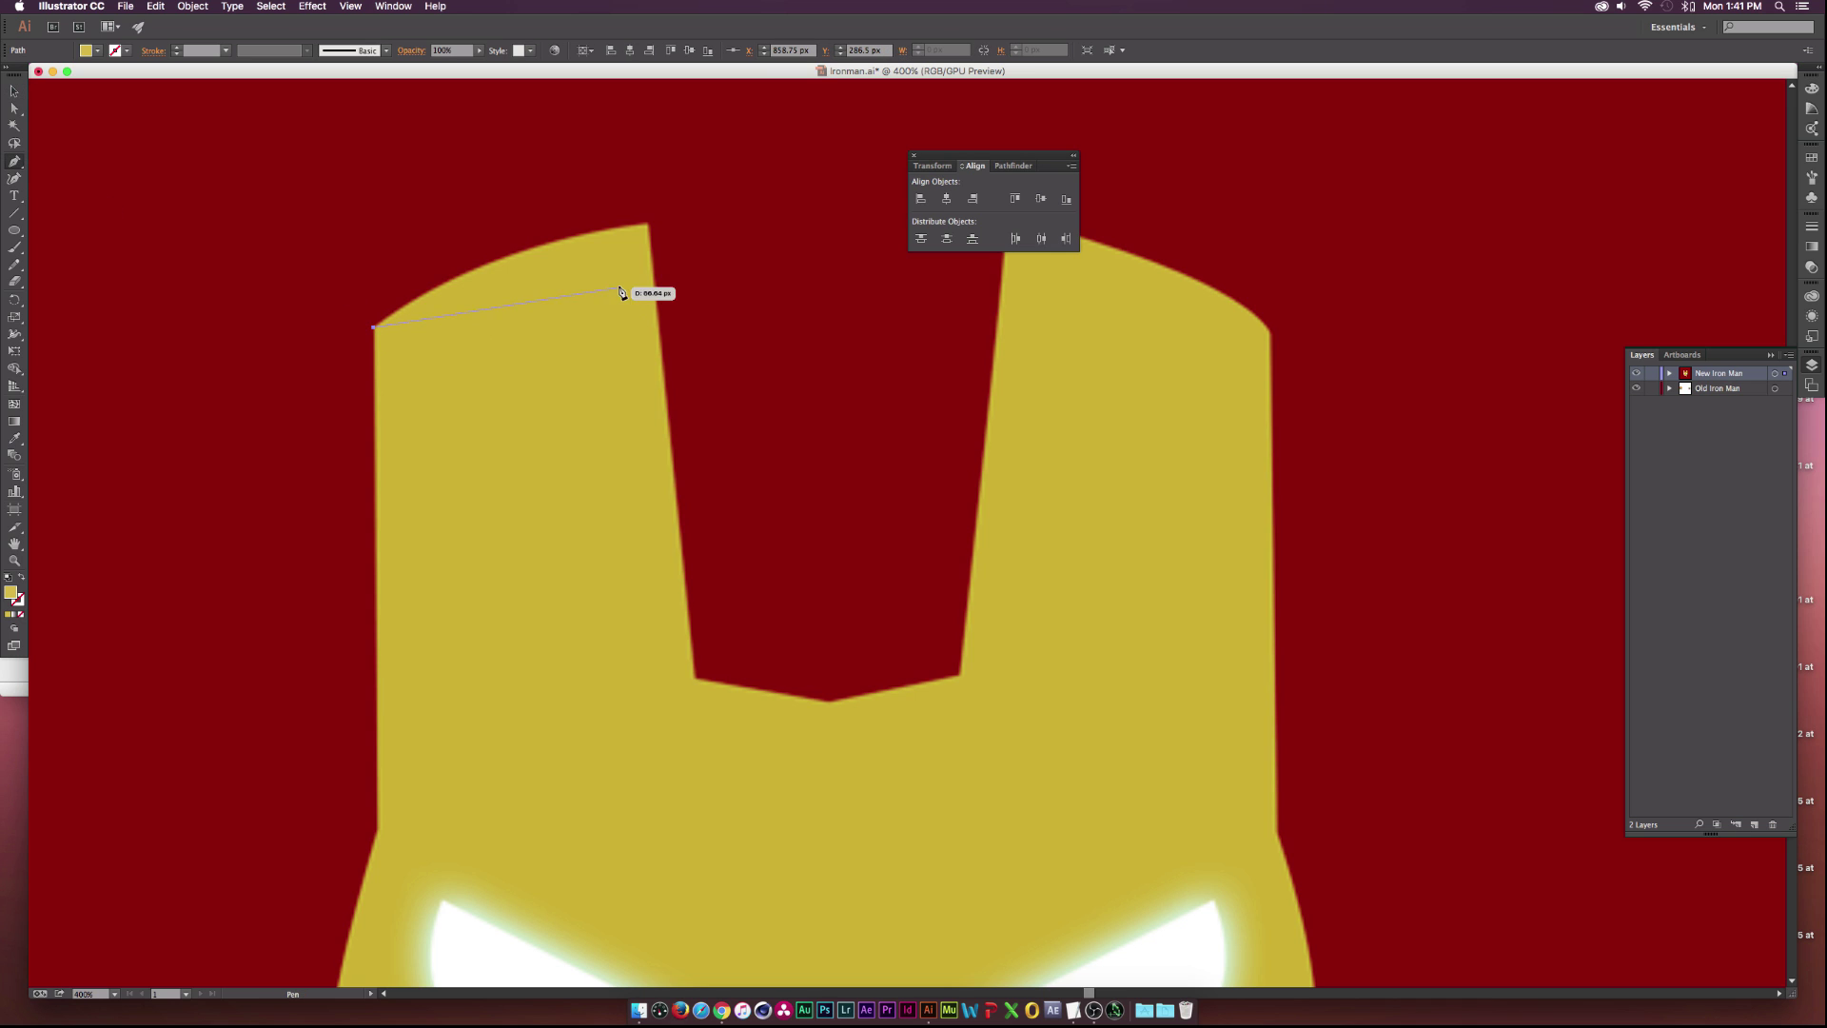
click(657, 327)
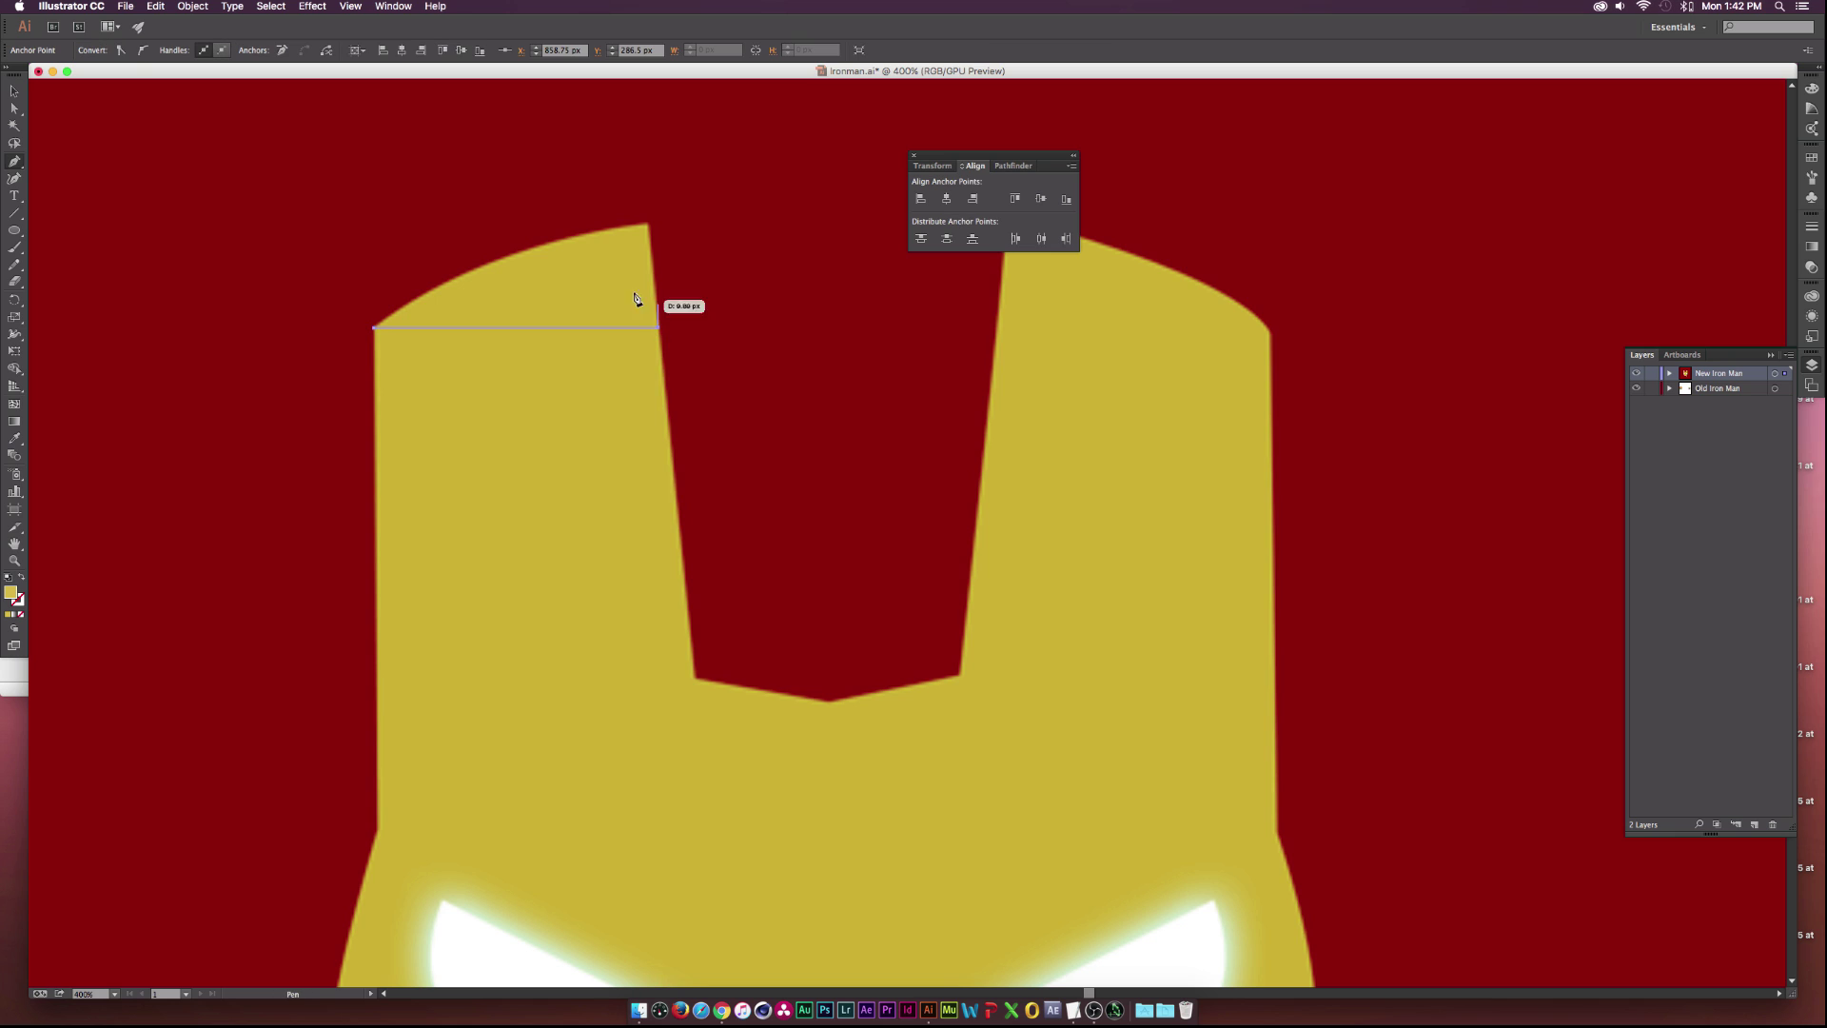
click(695, 678)
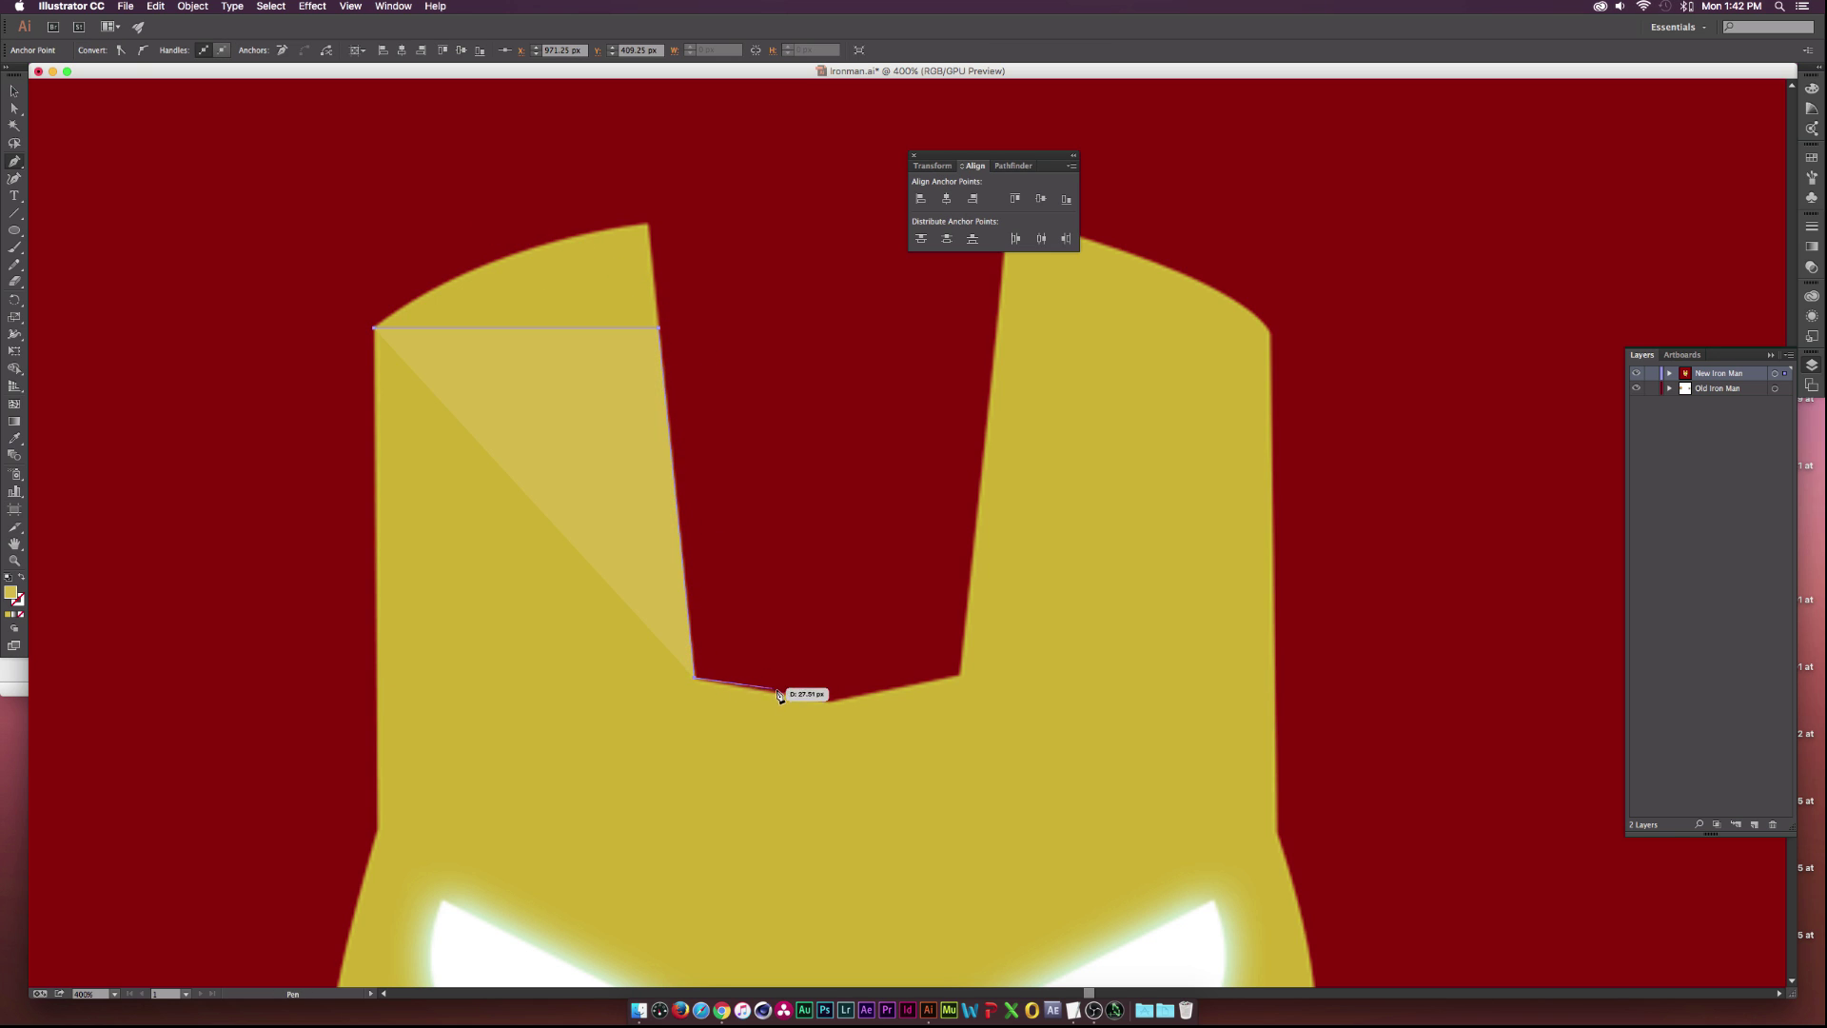
click(827, 702)
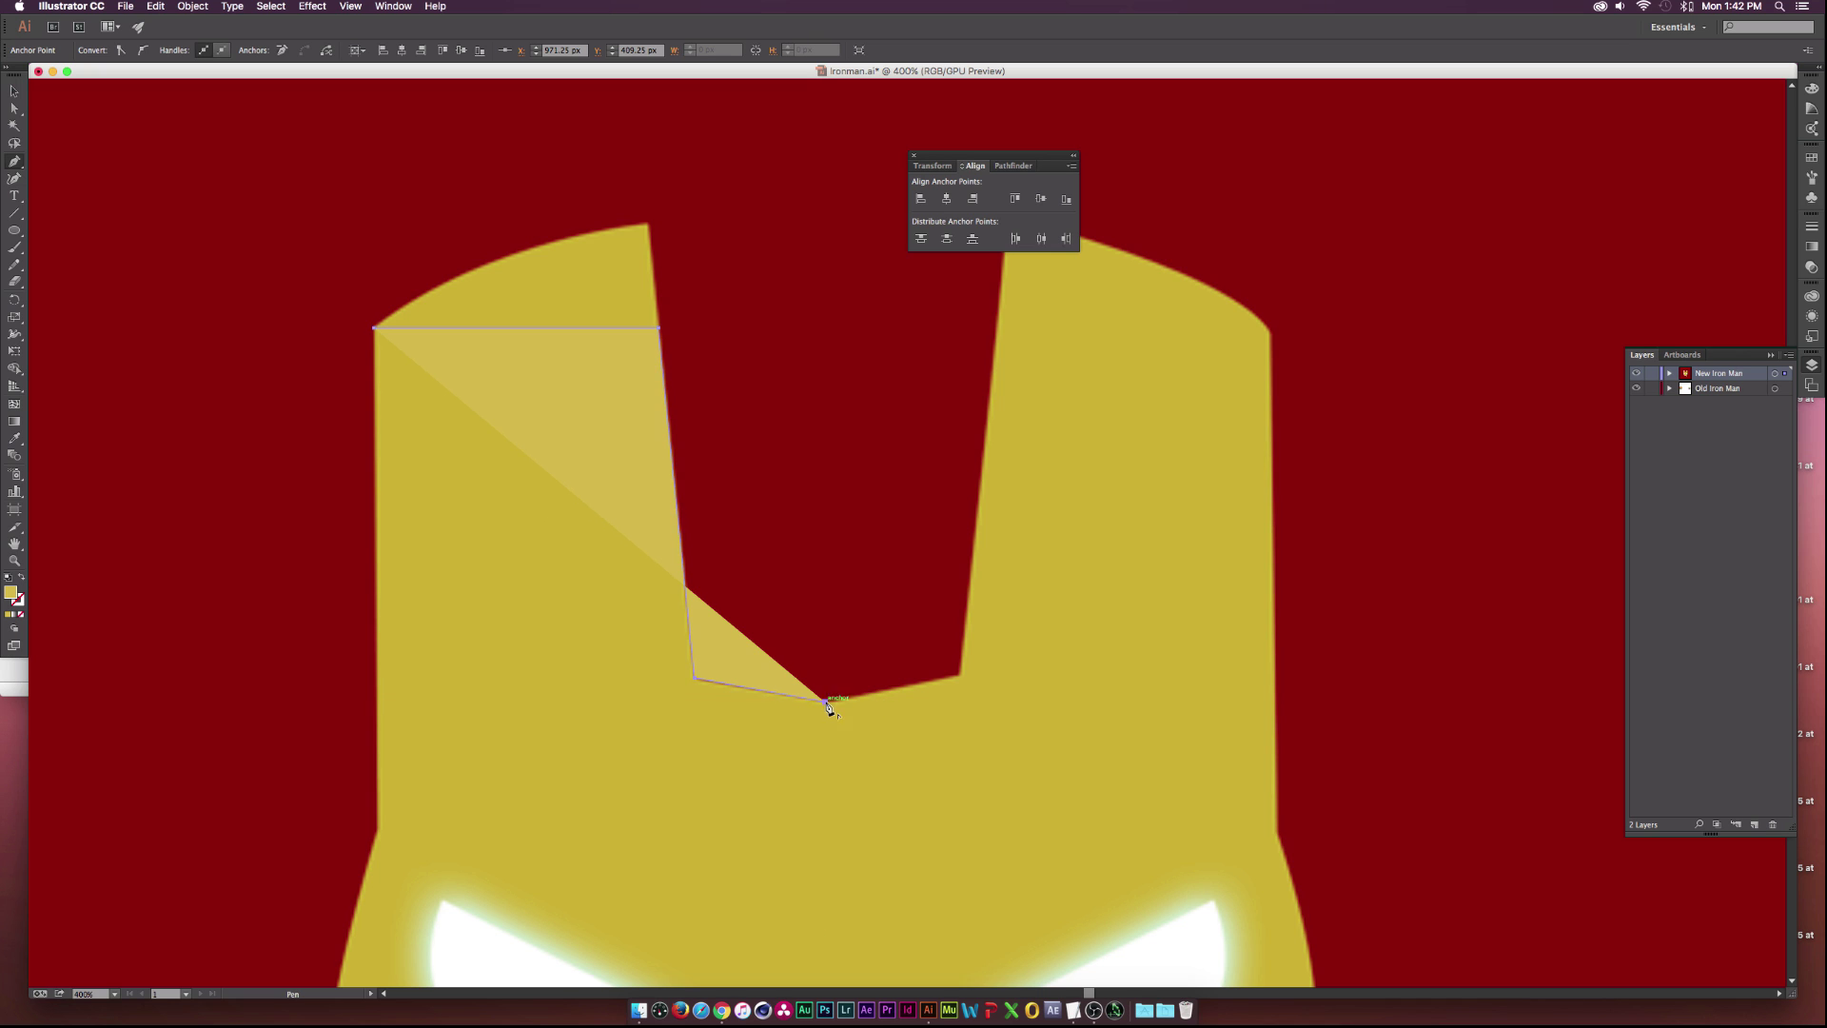
Continue the path straight down the mask's centre line to the chin notch, across toward the left and along a flat line below the jaw.
scroll(829, 710, down, 3)
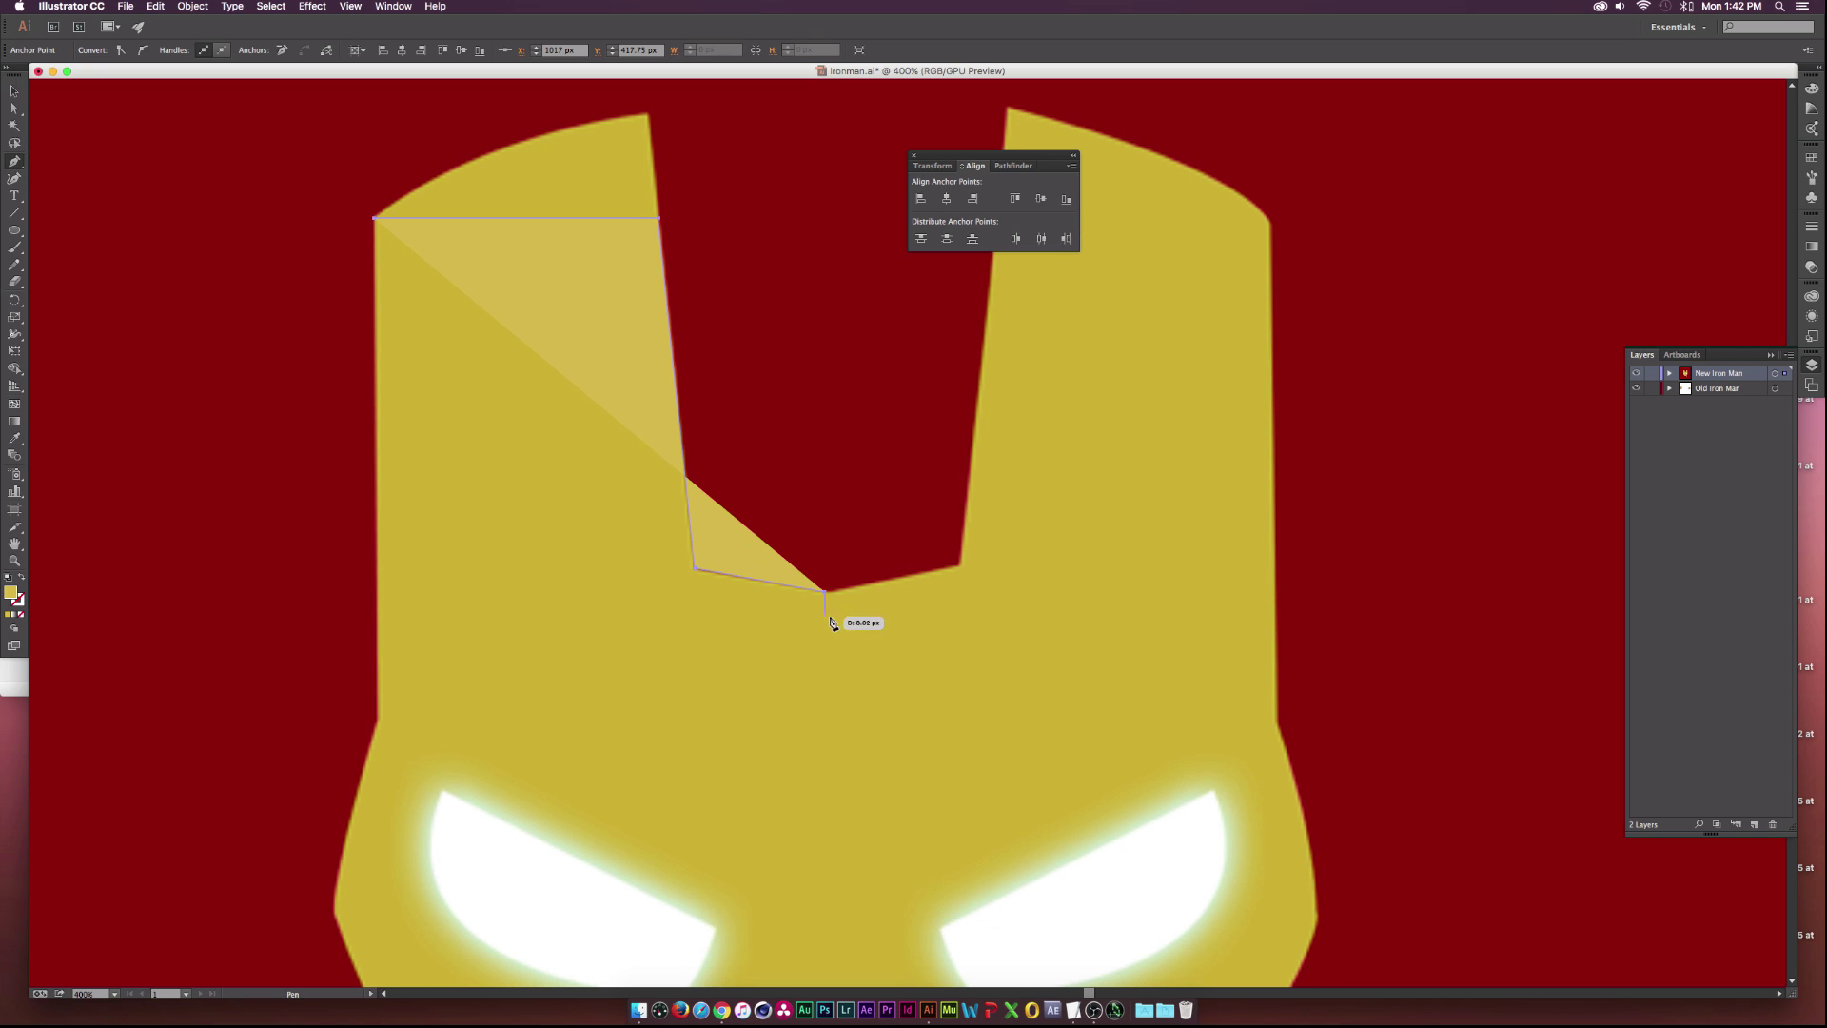
scroll(836, 653, down, 15)
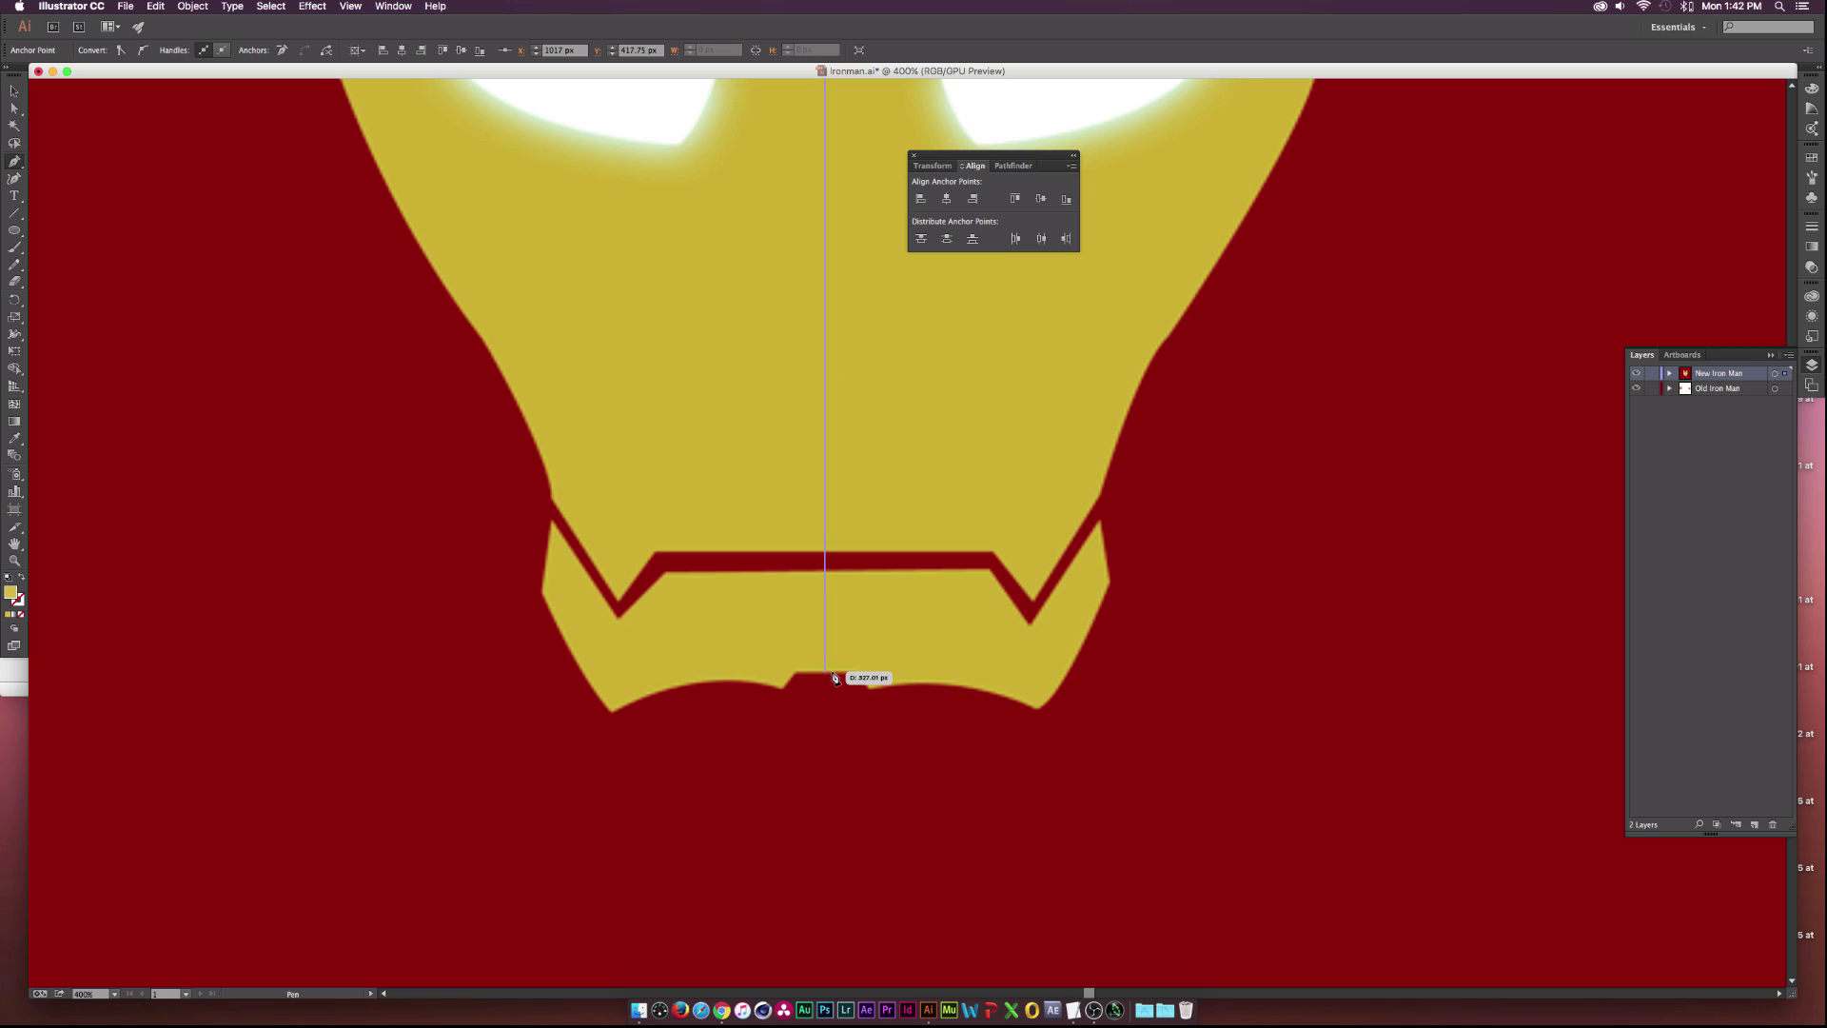
click(826, 672)
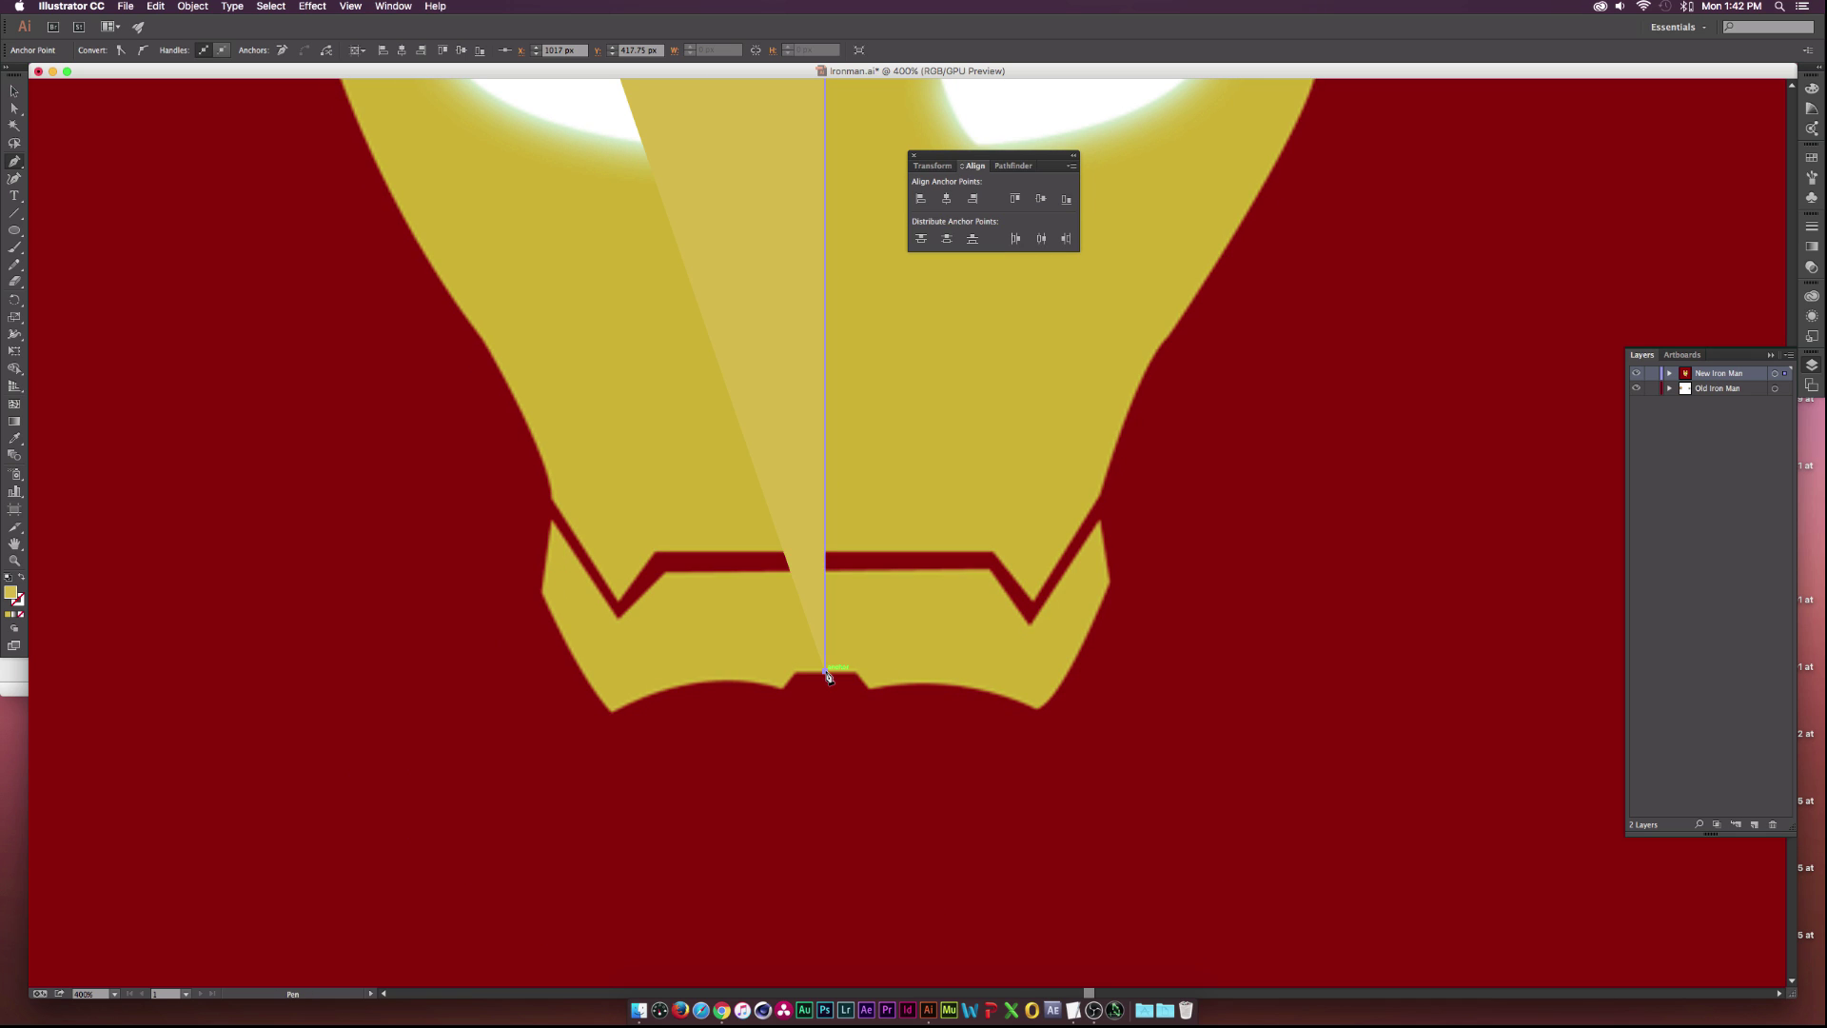
drag(829, 675, 767, 676)
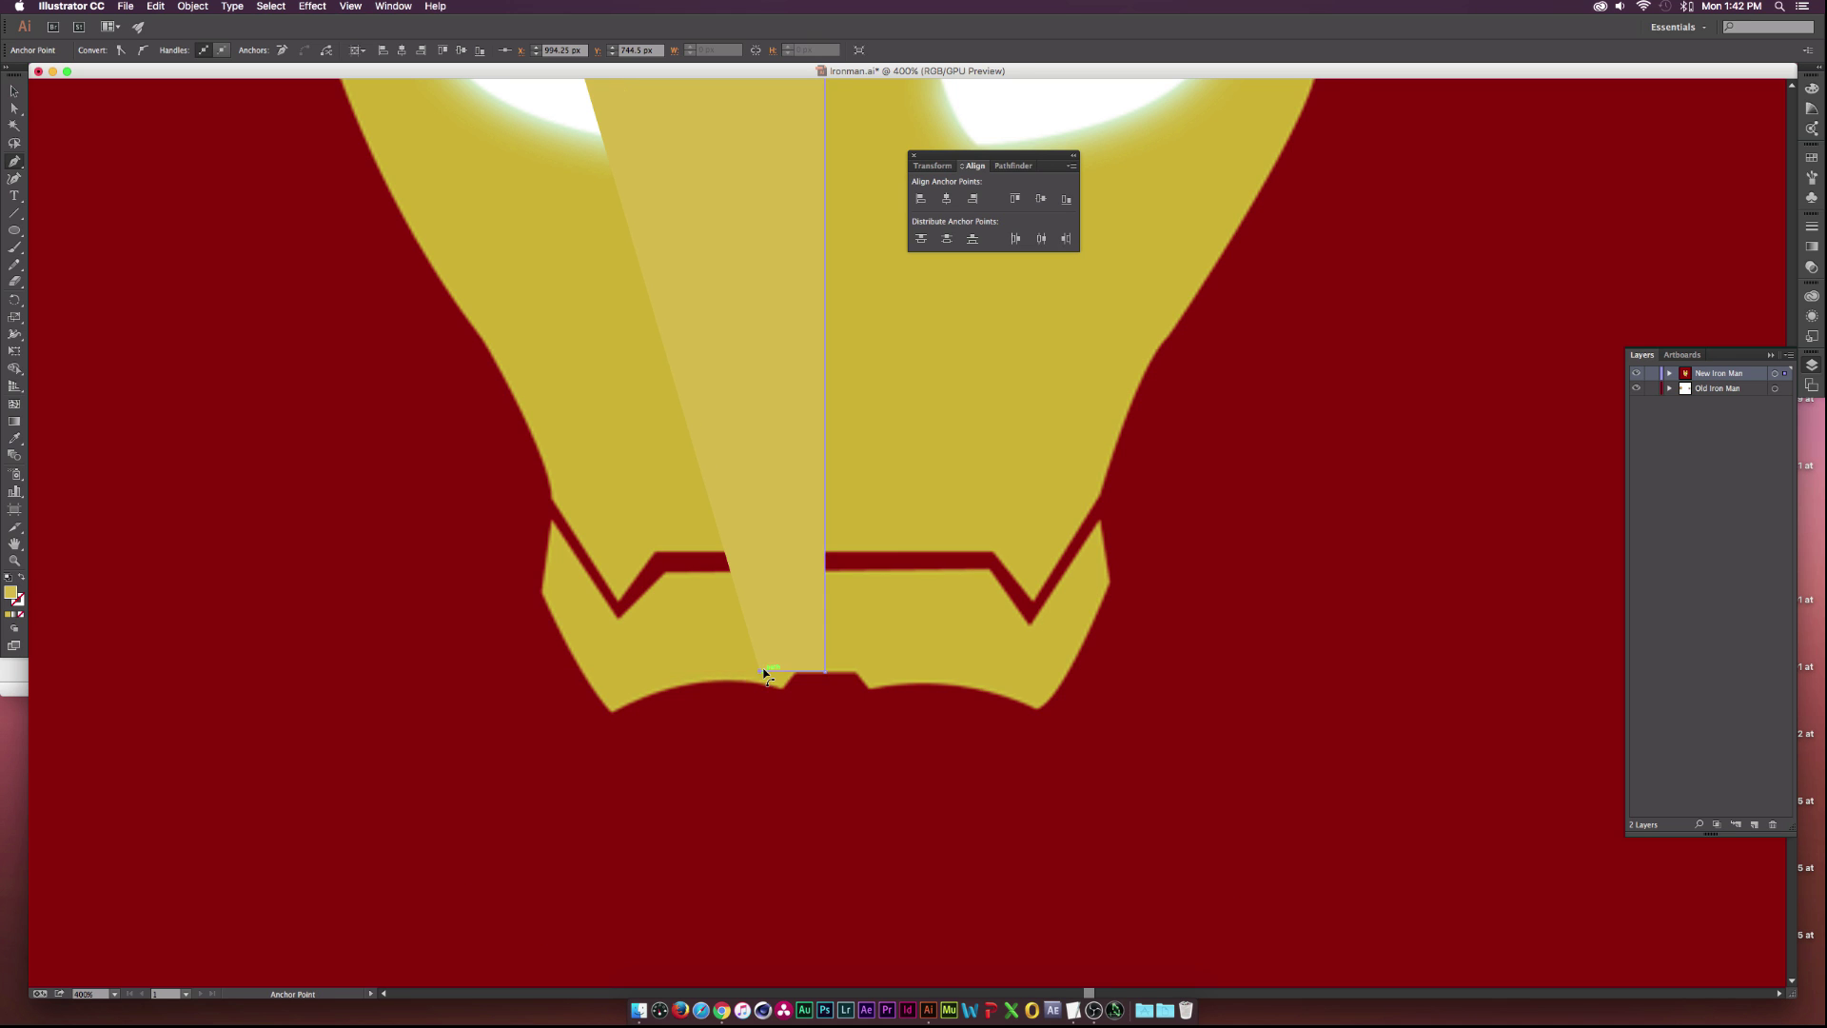
key(super+1)
scroll(767, 676, down, 1)
scroll(771, 674, up, 4)
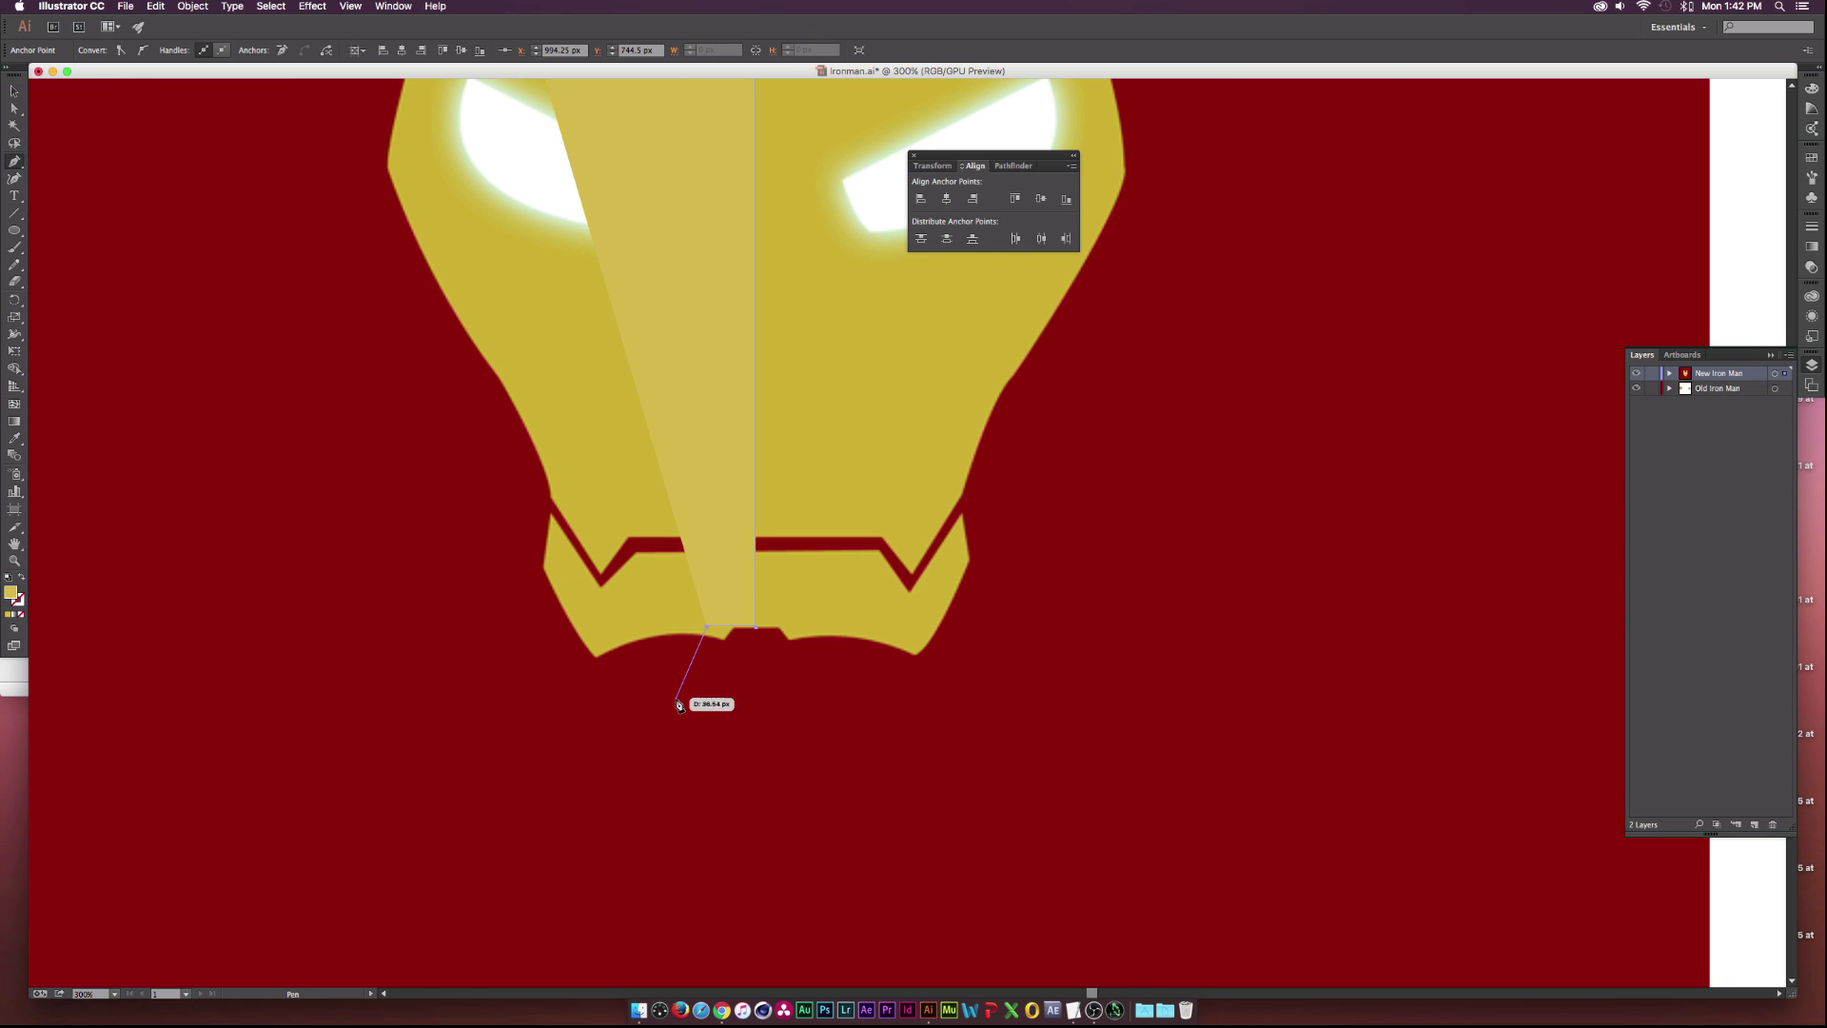
click(675, 701)
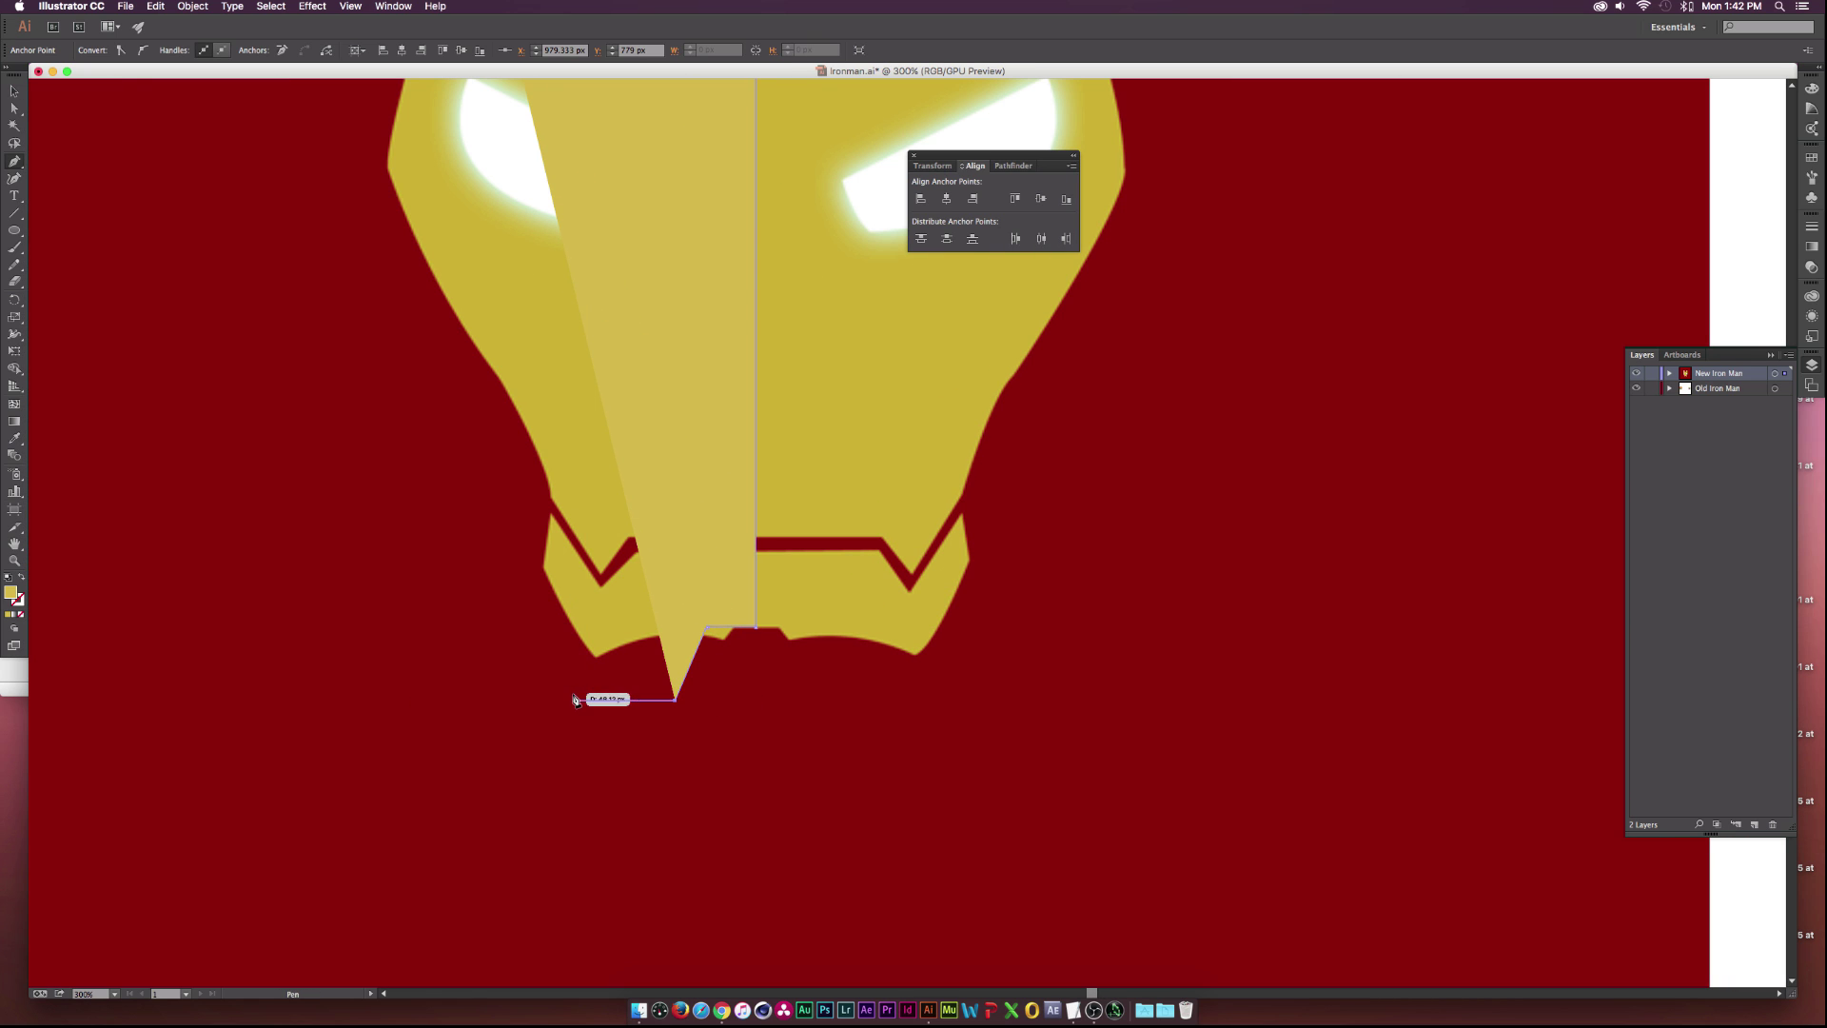
click(485, 700)
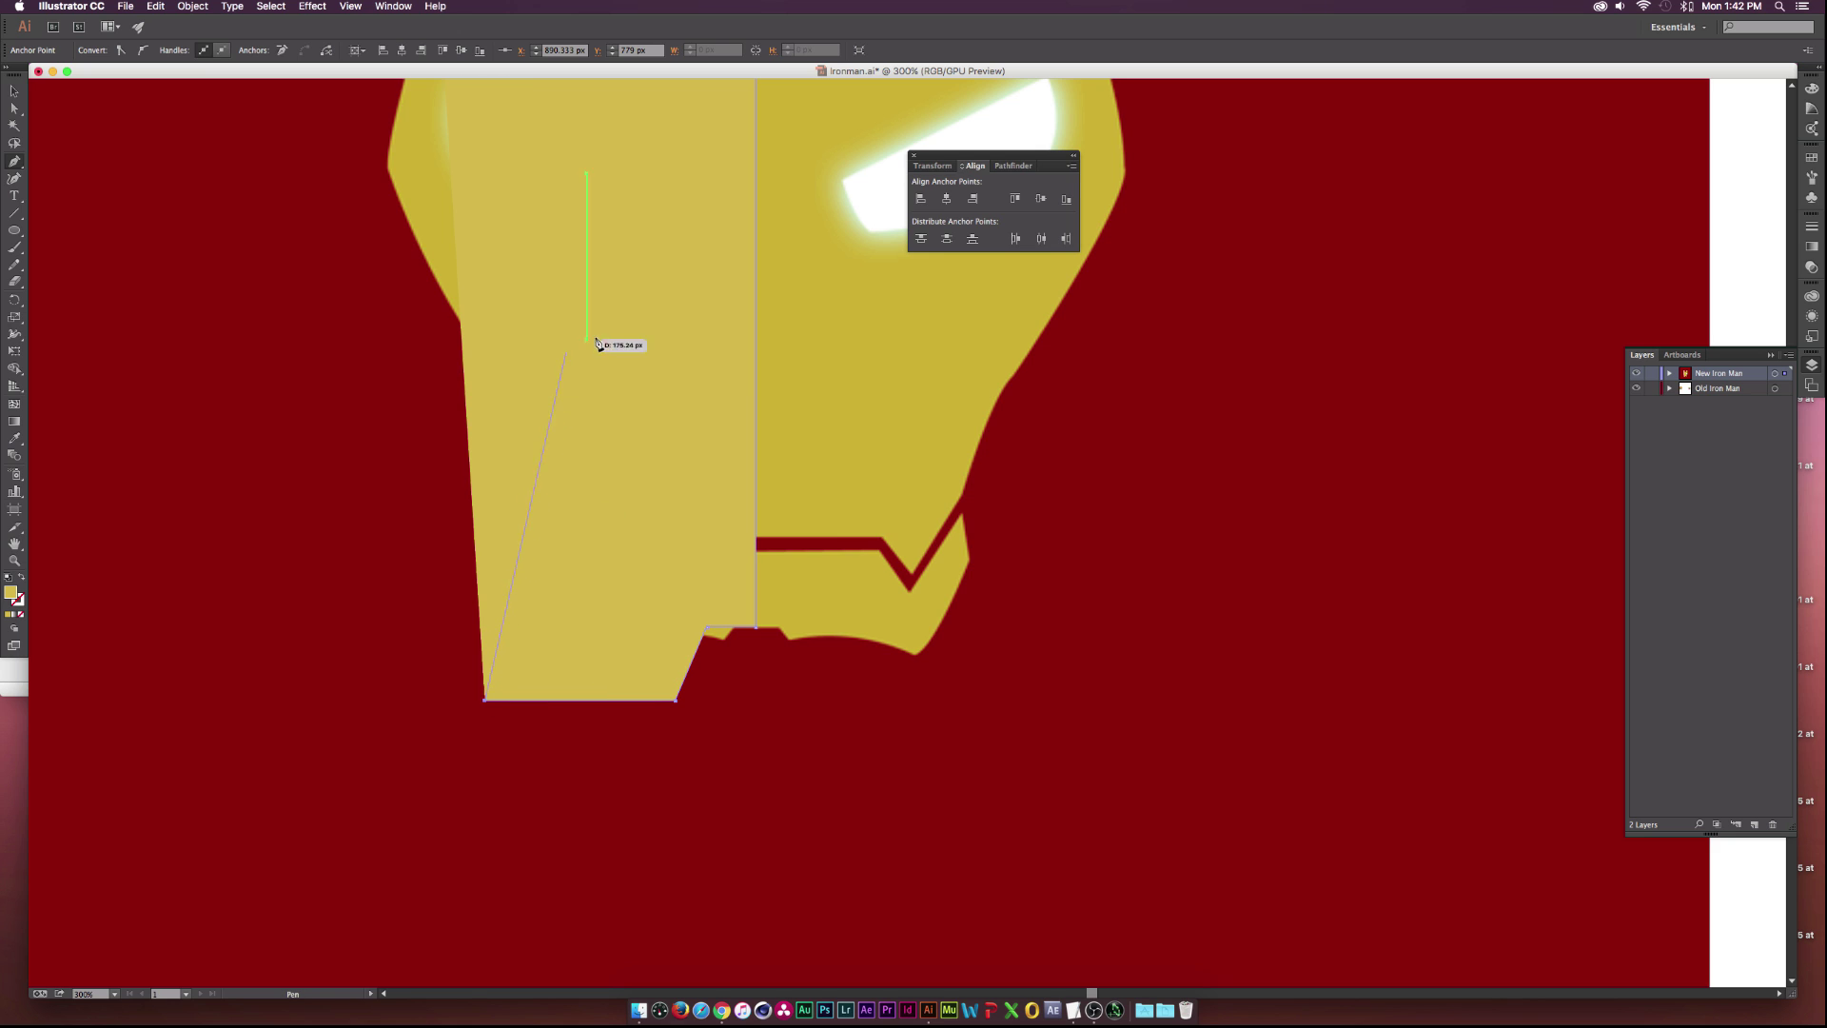
Reduce the traced shape's opacity to 43% and change its fill to dark blue so the reference shows through.
key(v)
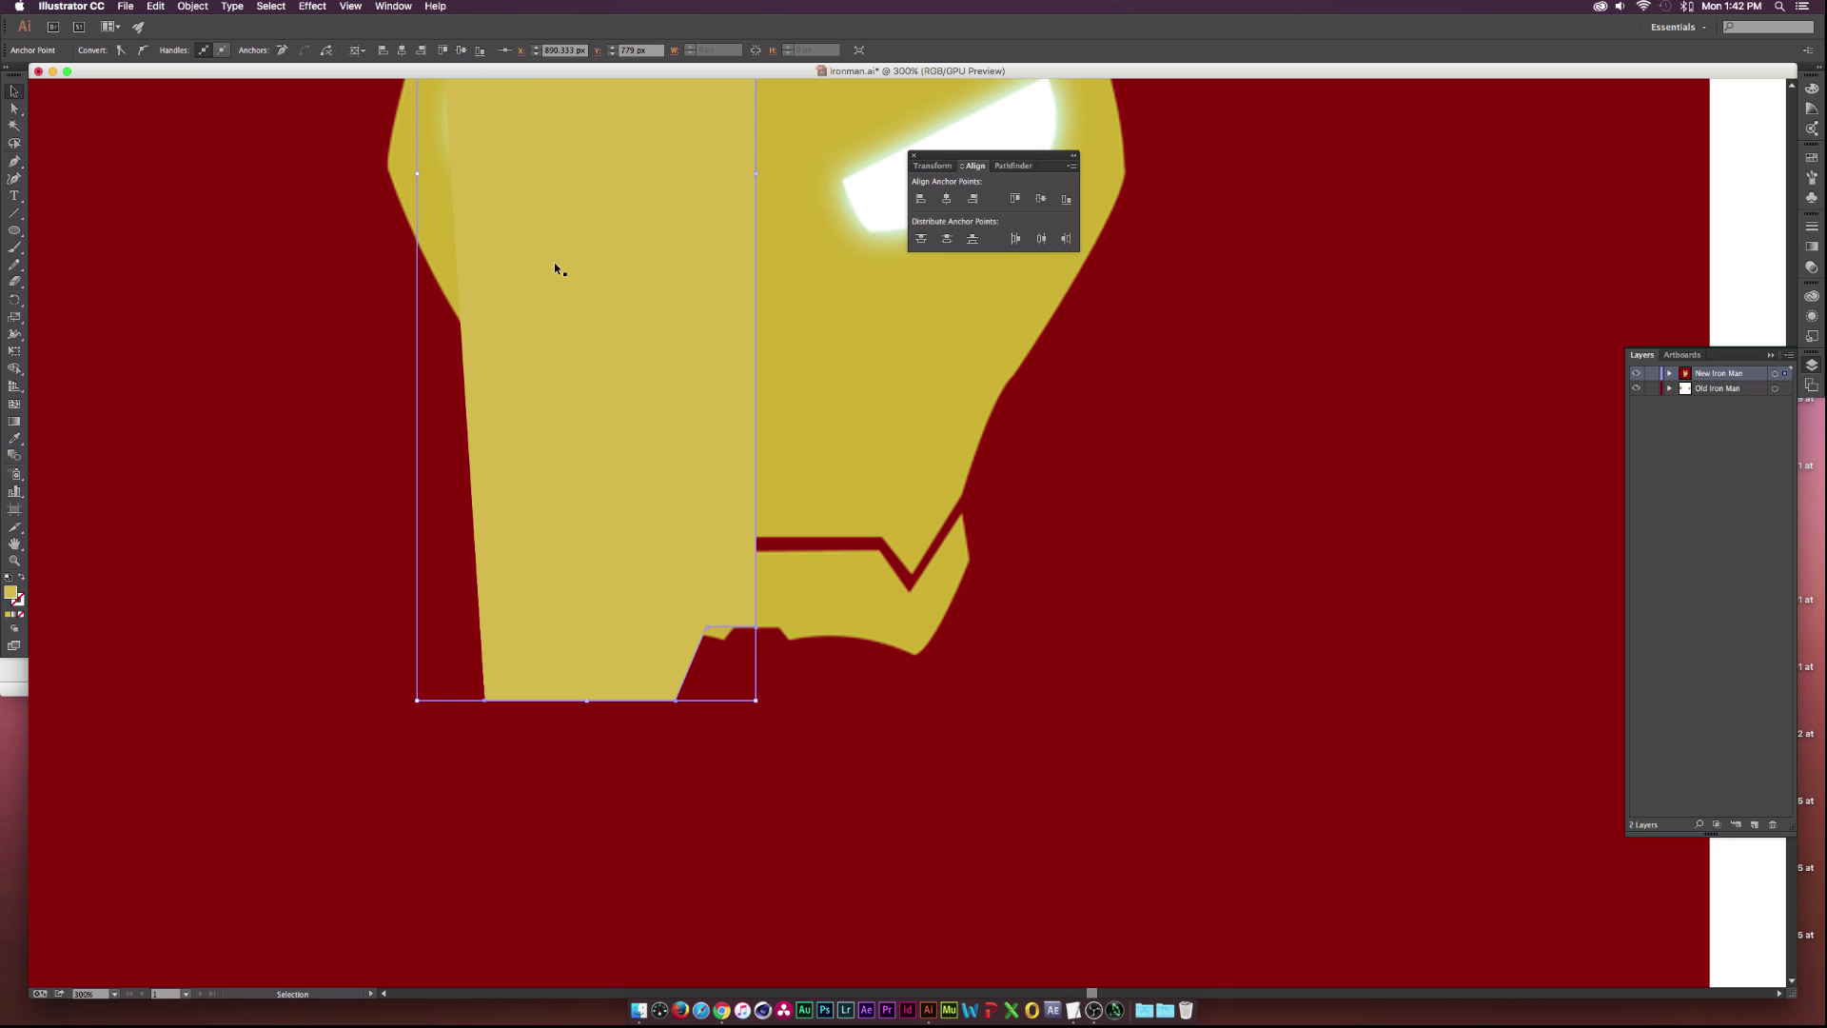
click(535, 238)
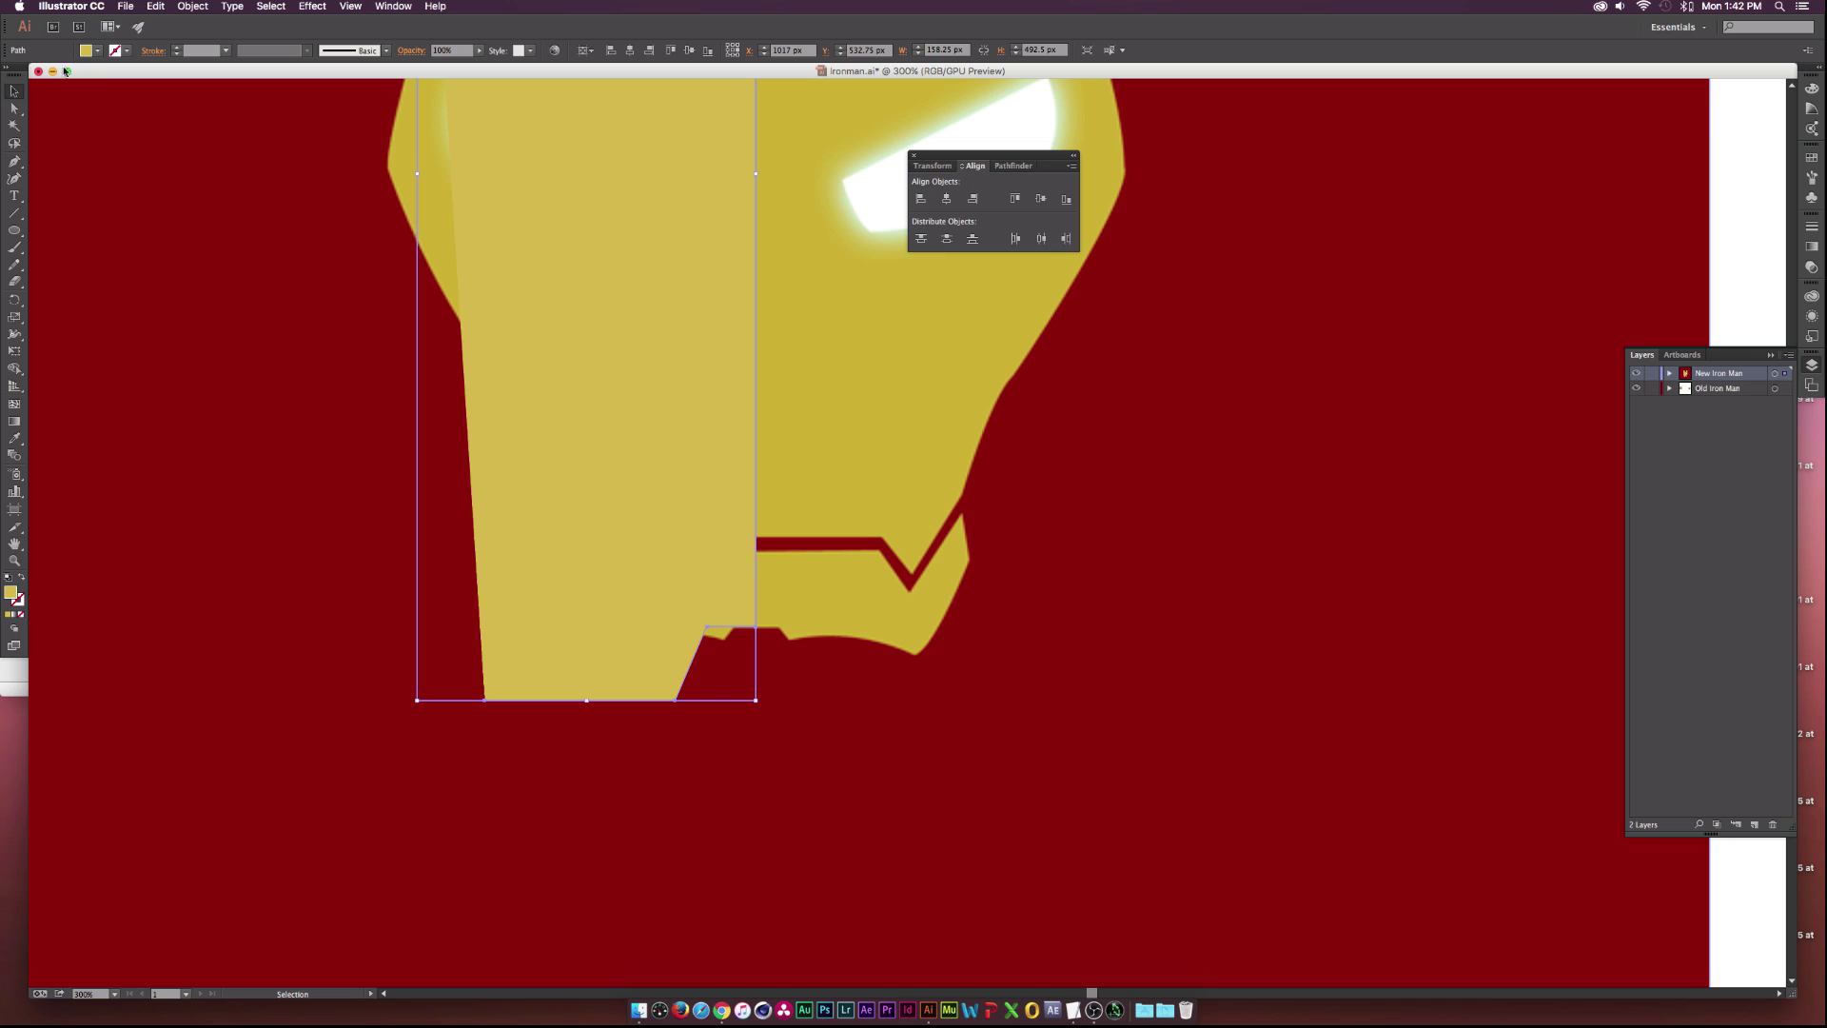
click(479, 50)
drag(483, 65, 444, 67)
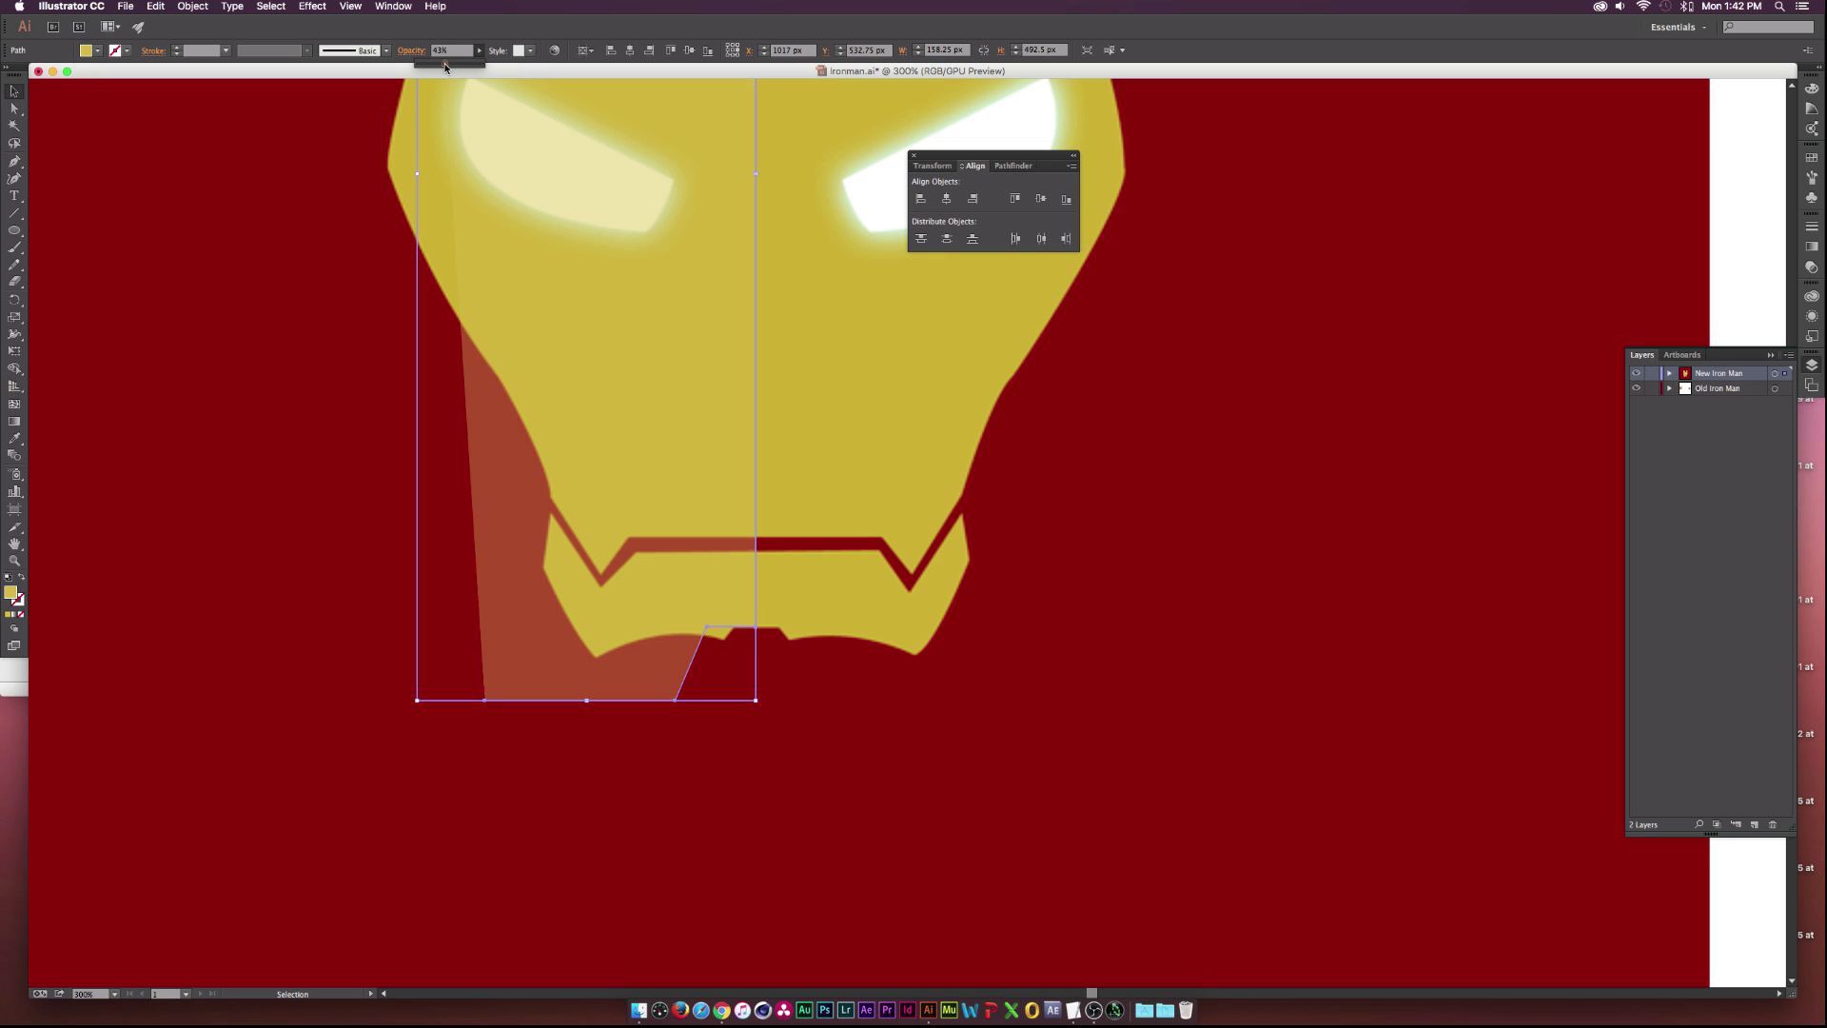
click(98, 51)
click(128, 85)
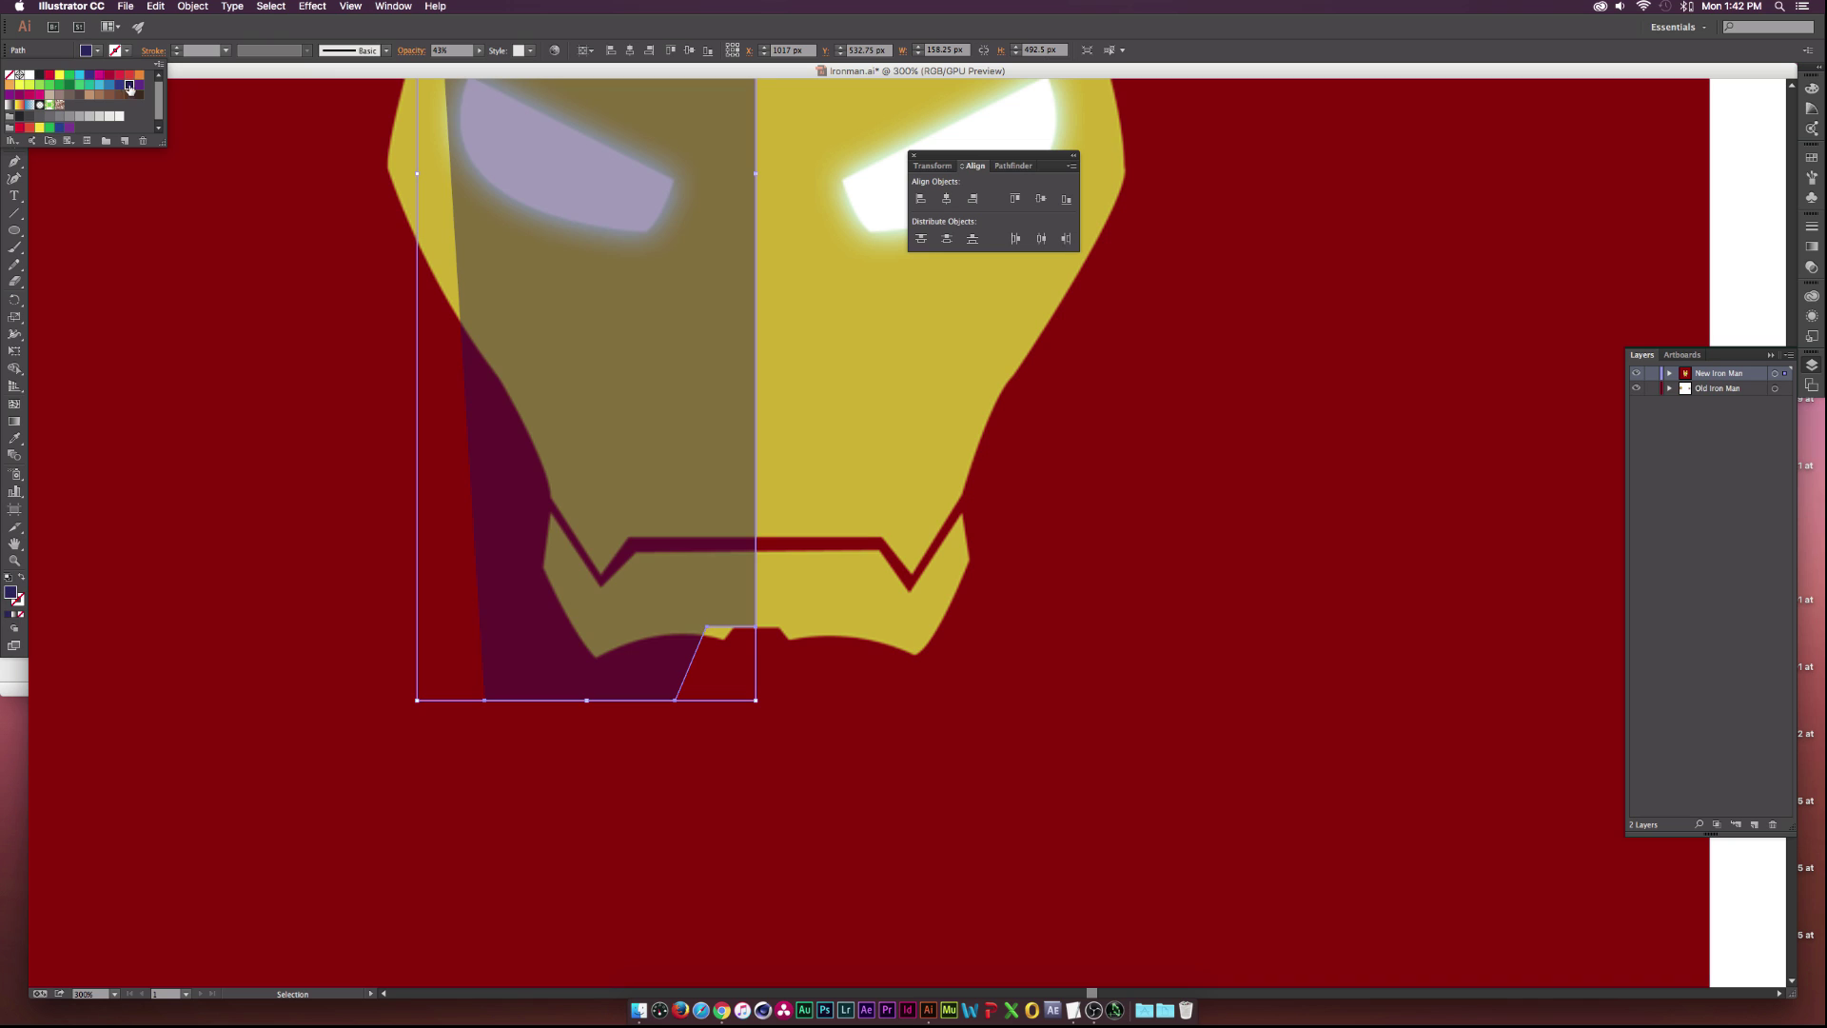
click(628, 28)
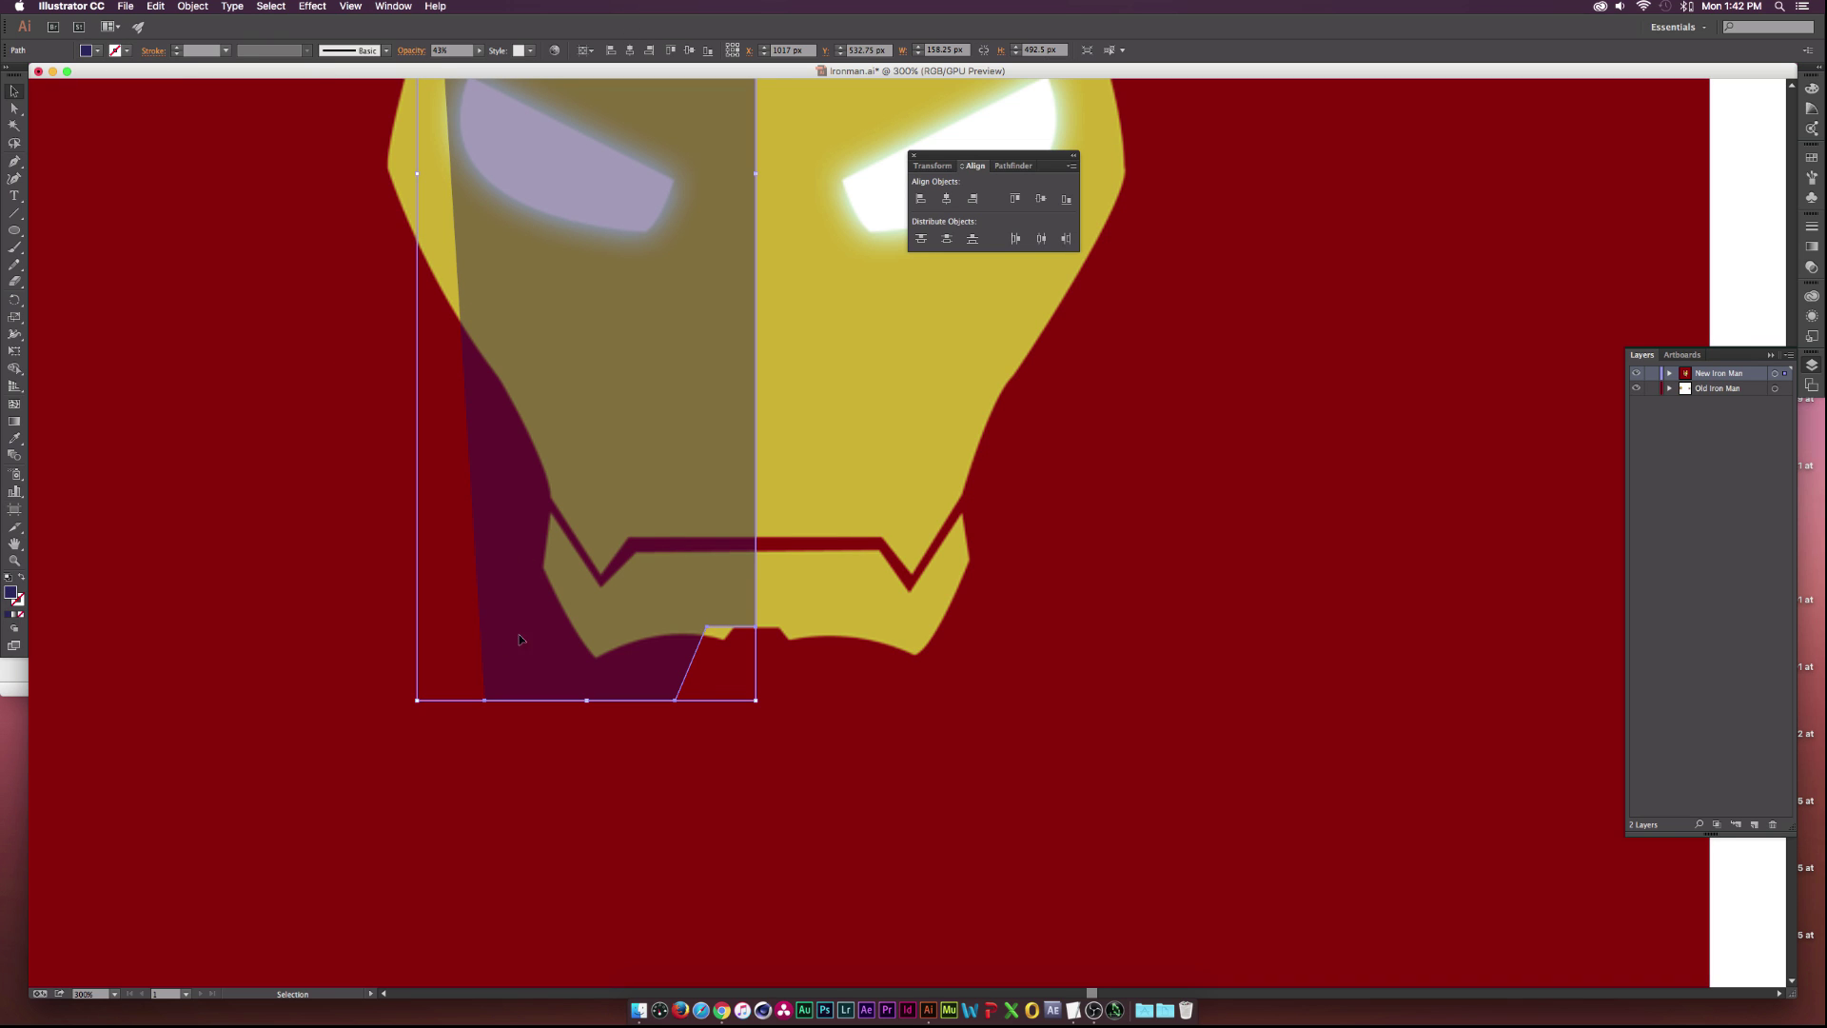
Resume the path at its lower outer corner, curve it up to the left mouth corner and make that anchor a corner point.
click(14, 162)
click(486, 701)
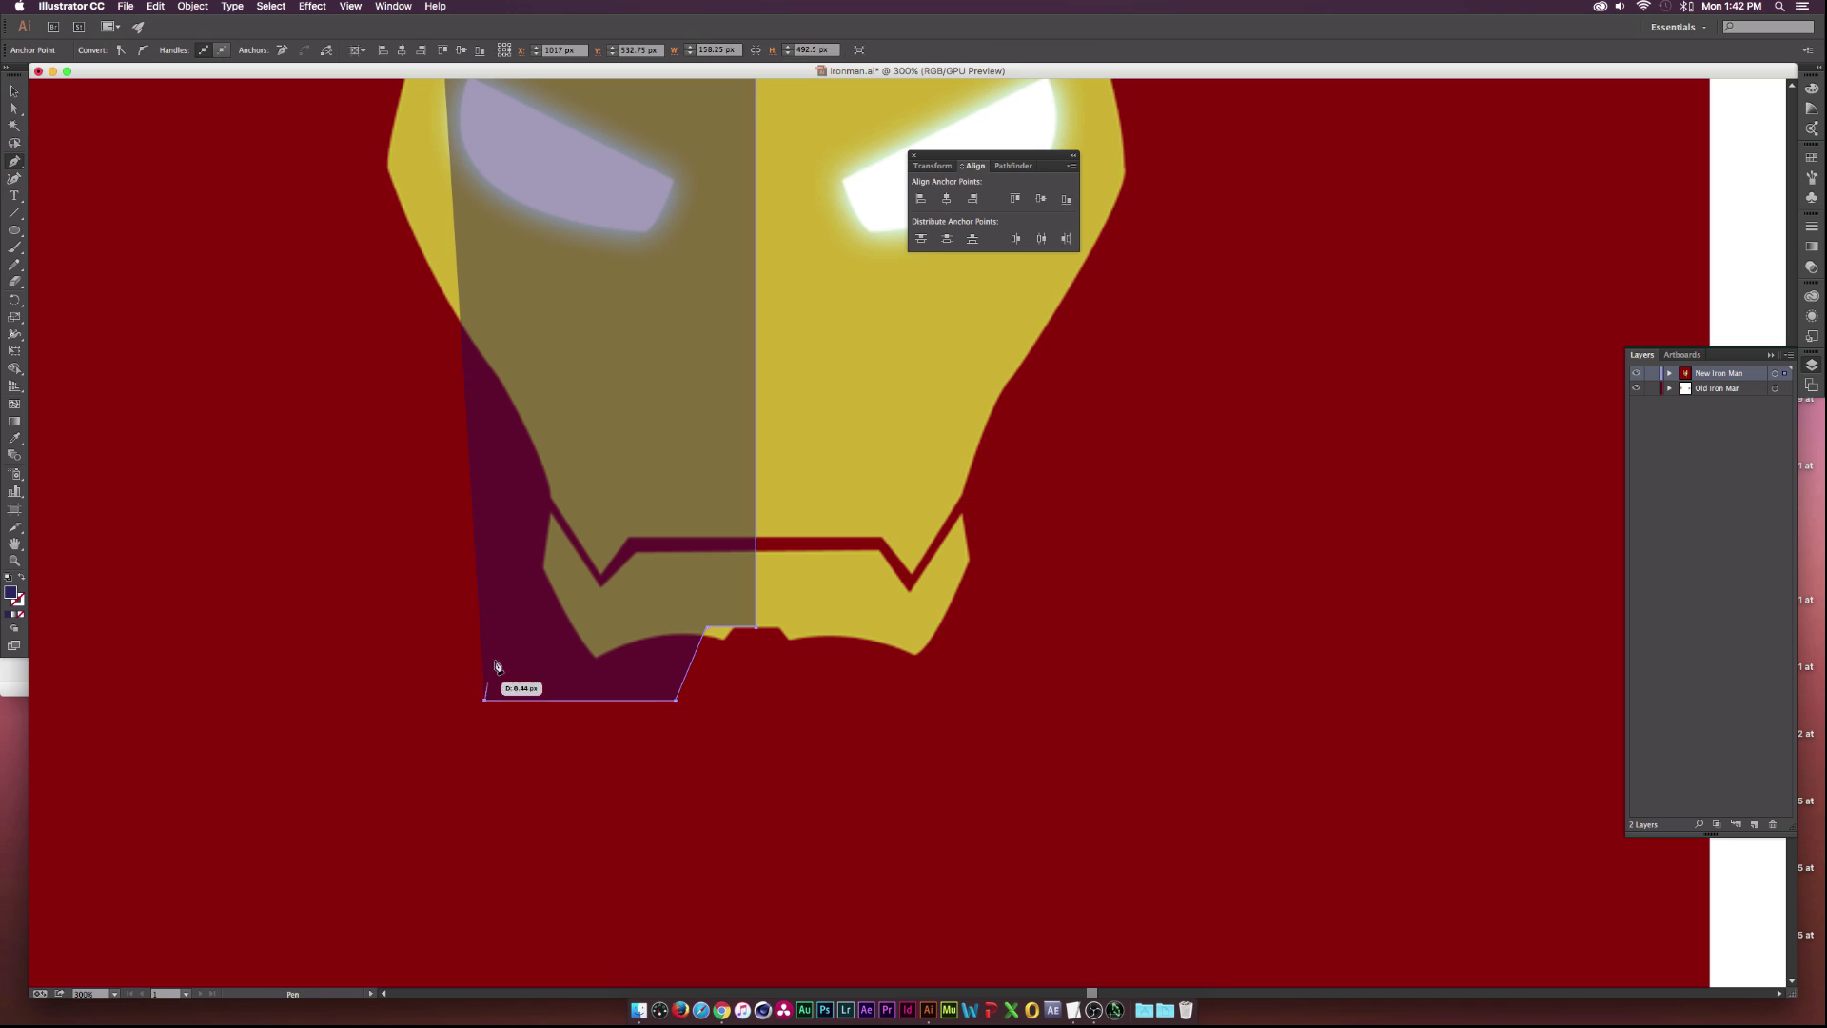
drag(550, 493, 549, 392)
key(shift)
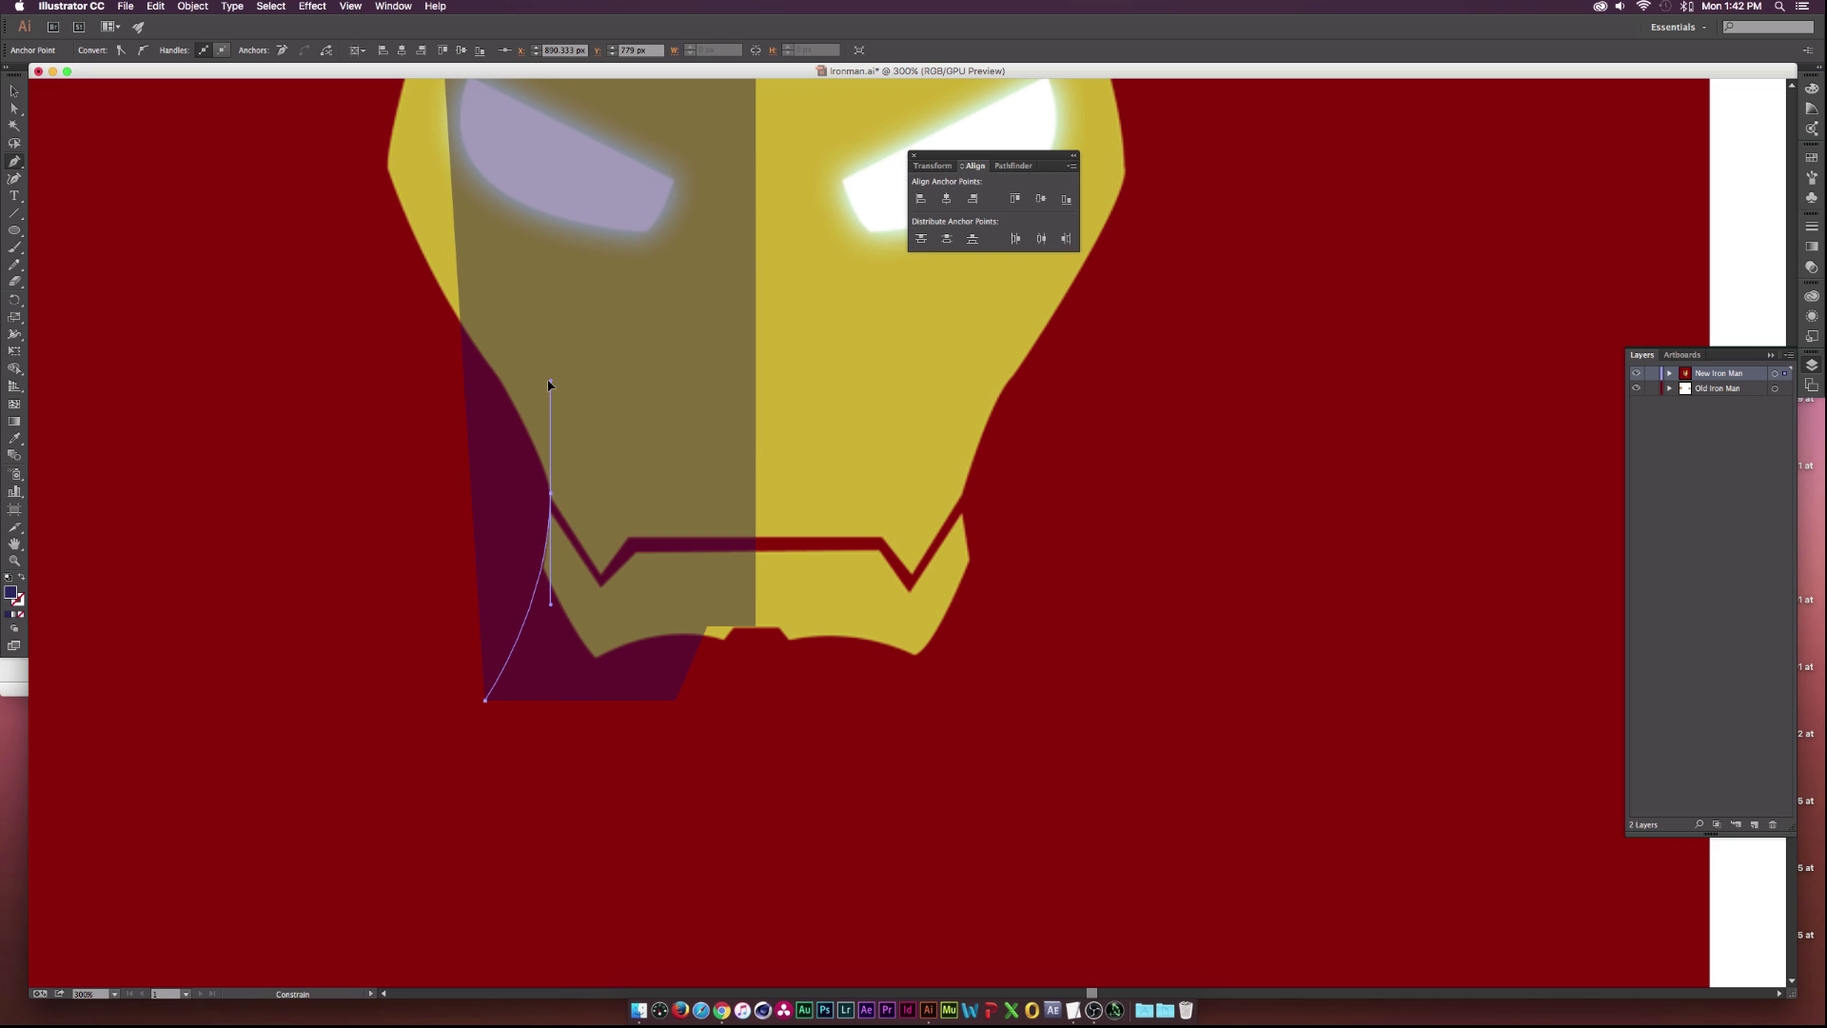
drag(549, 381, 549, 381)
scroll(538, 399, up, 3)
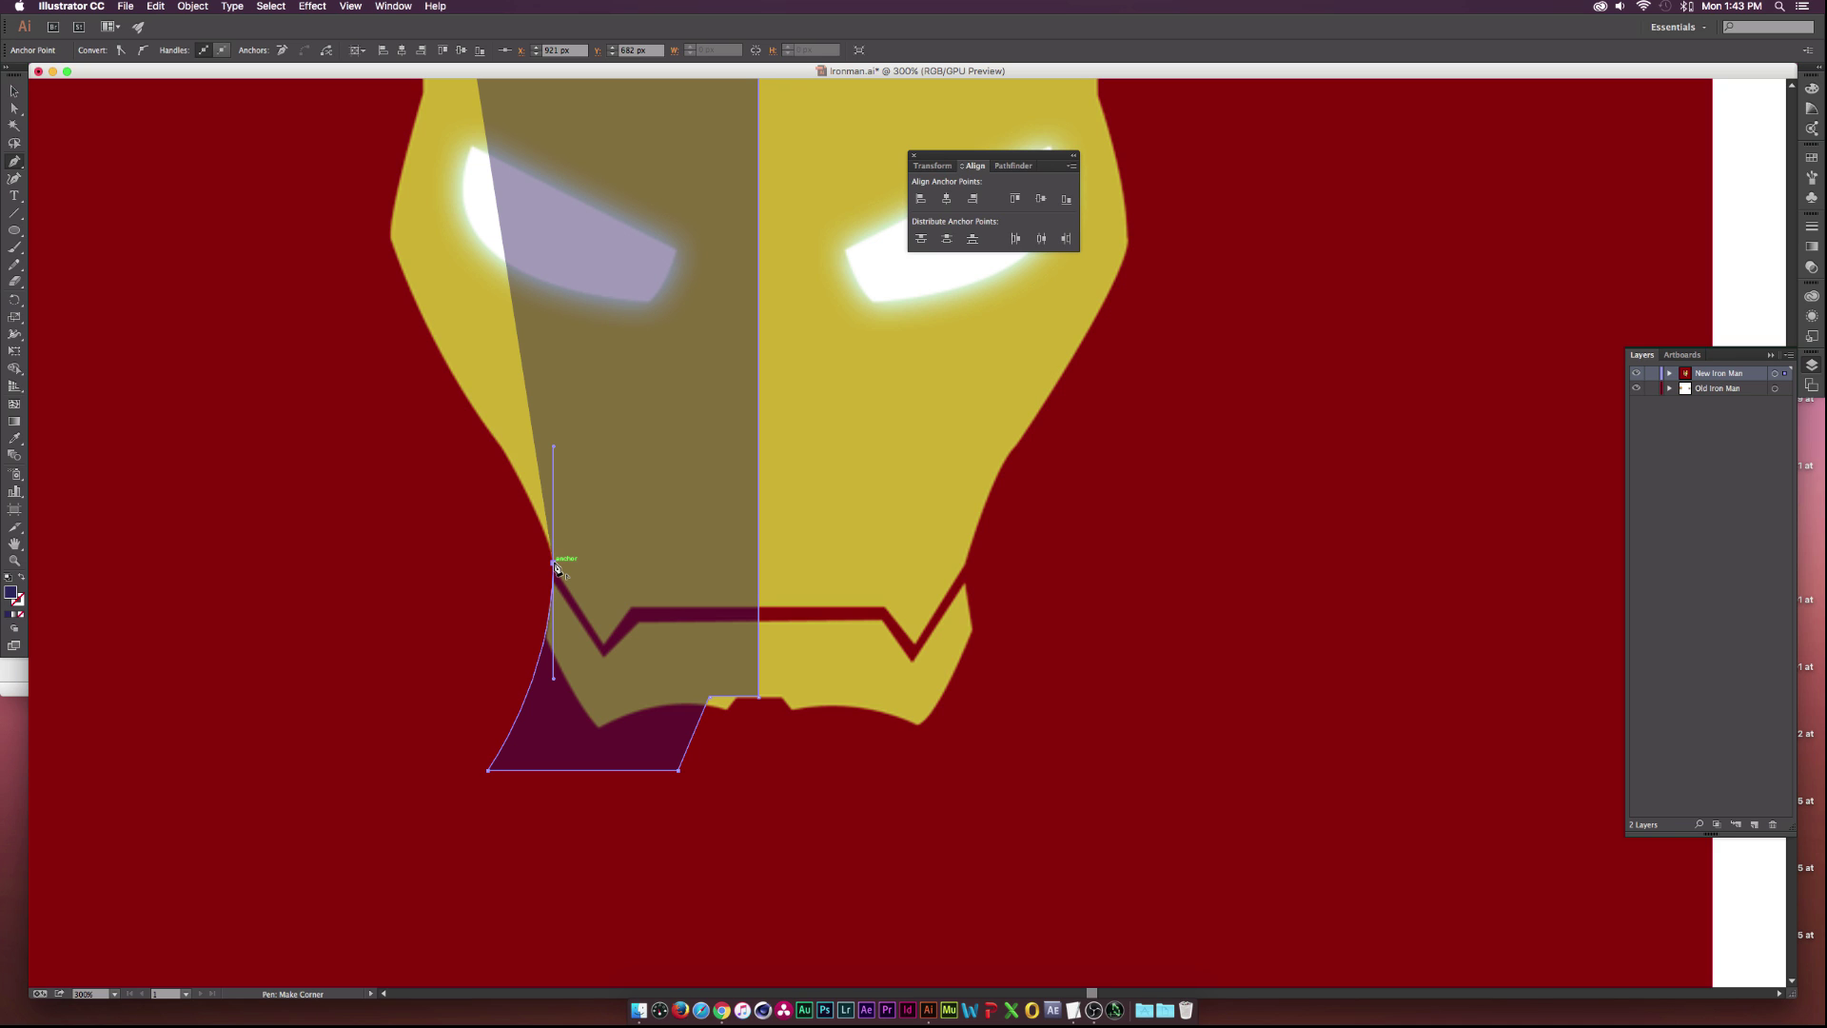
click(554, 564)
Trace the left cheek with a curved segment to the jaw bend and another up to the widest point of the mask.
click(387, 239)
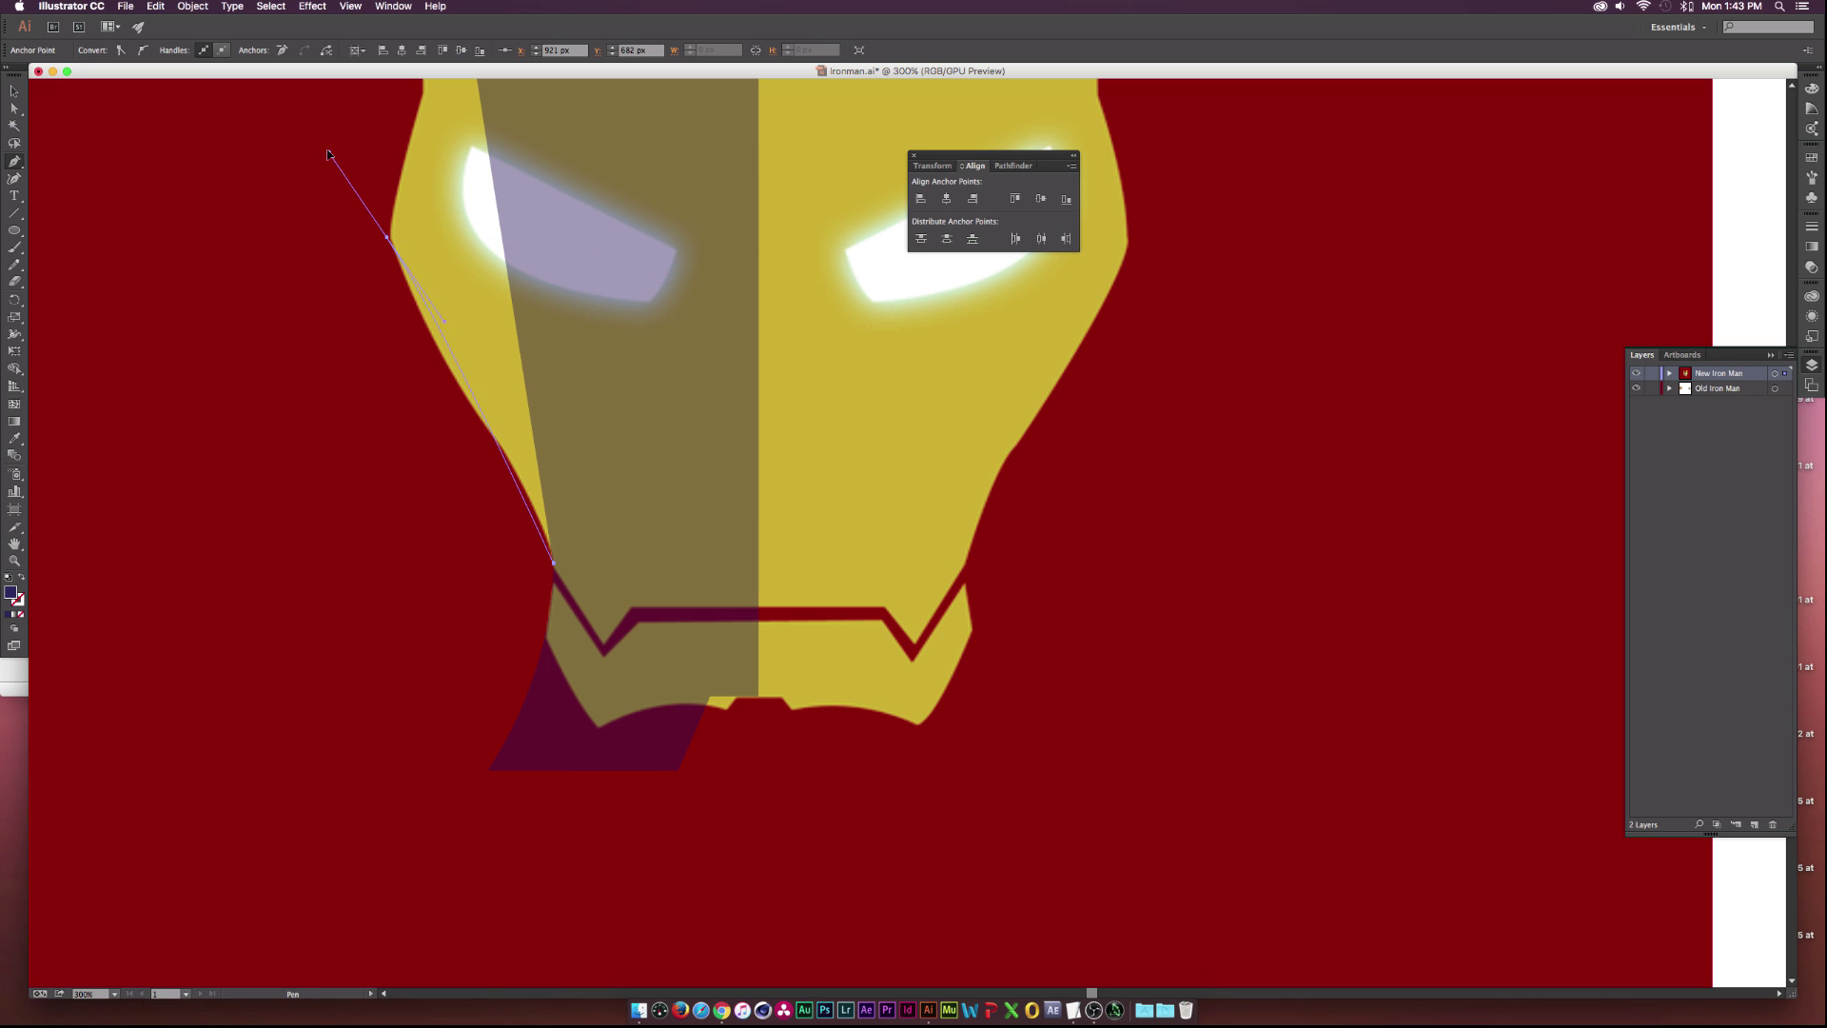
key(ctrl+z)
drag(496, 446, 458, 393)
click(390, 244)
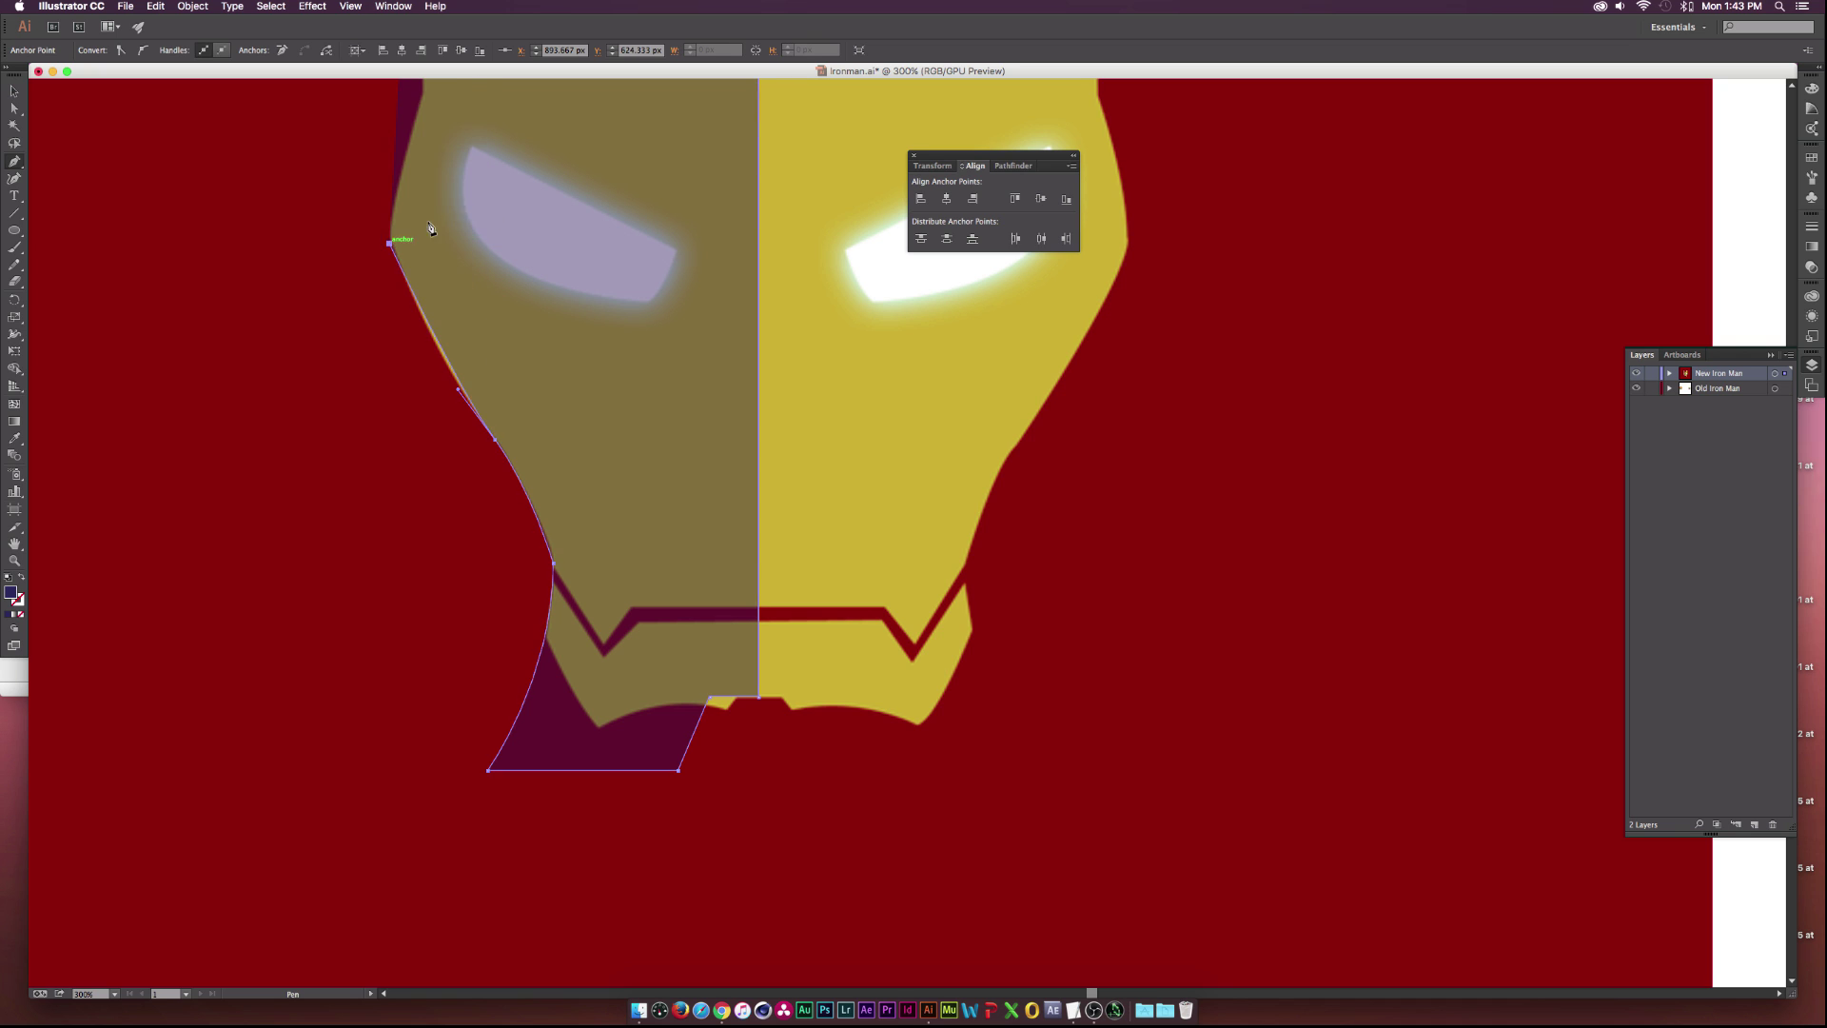
Trace the left temple with straight segments and close the path at the forehead panel's outer corner.
scroll(430, 228, up, 10)
scroll(430, 229, left, 3)
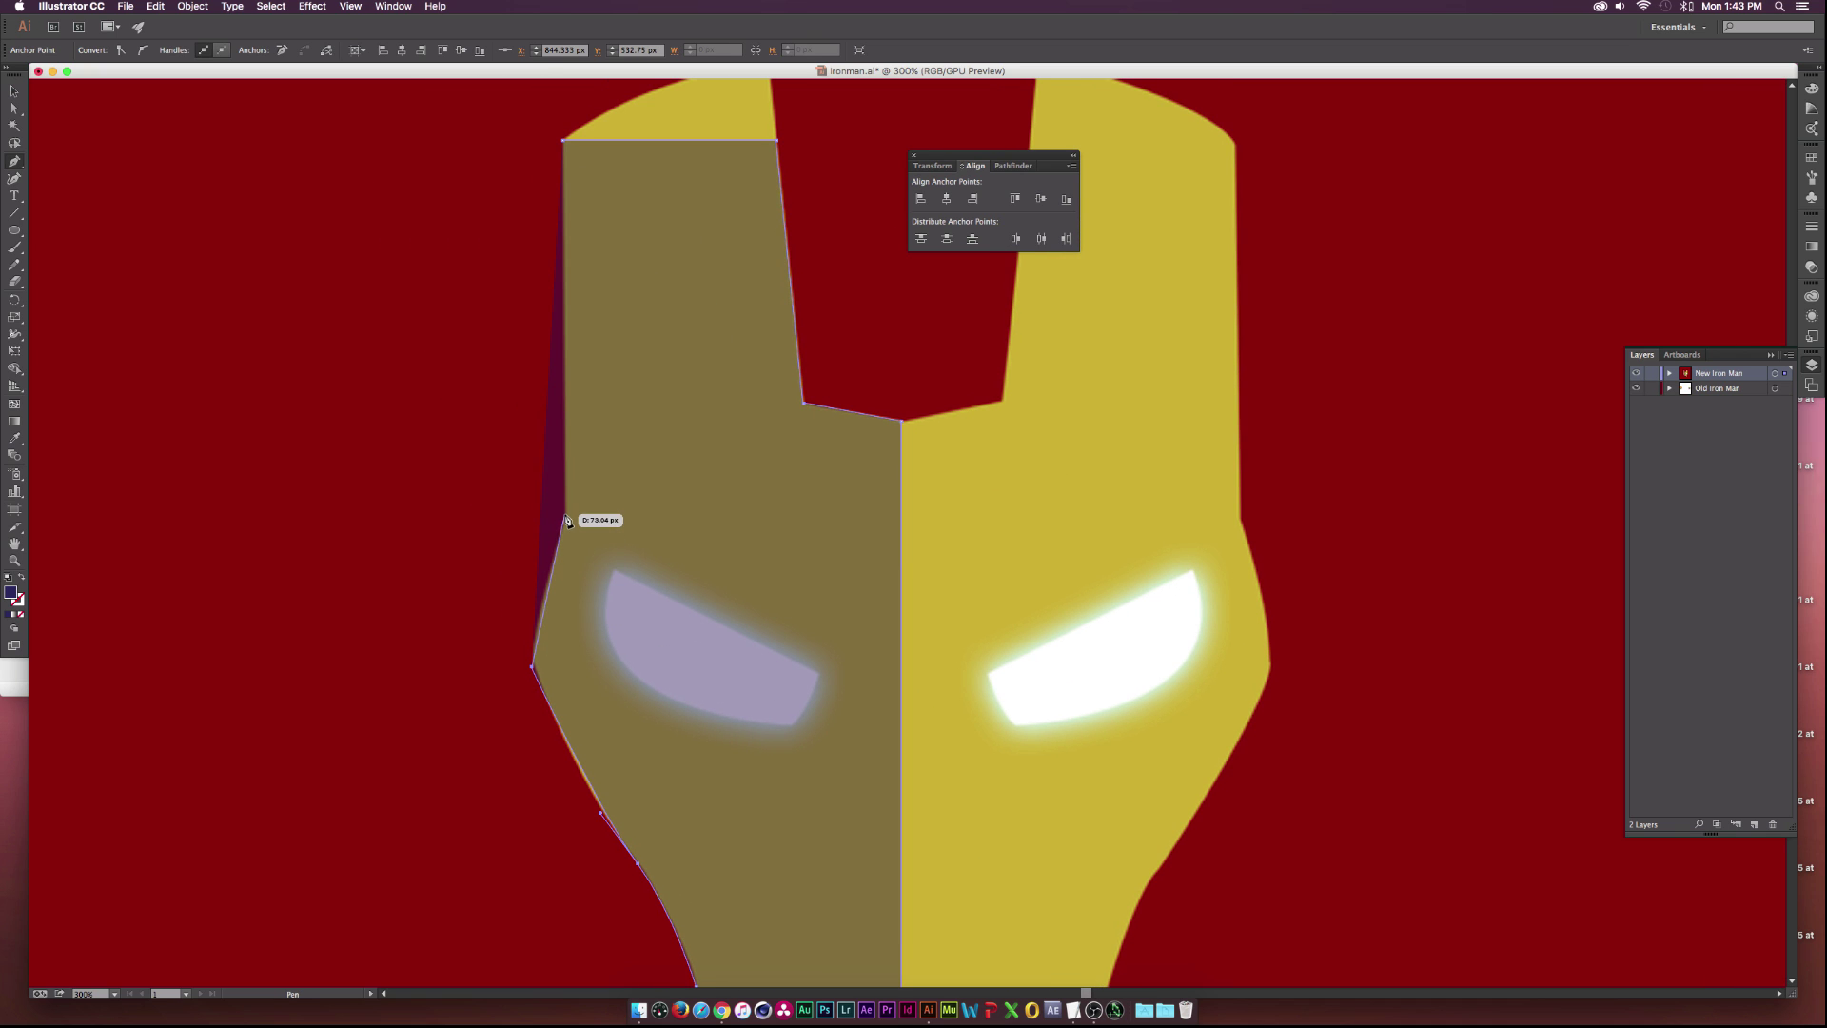
drag(565, 529, 565, 474)
key(super+z)
click(565, 517)
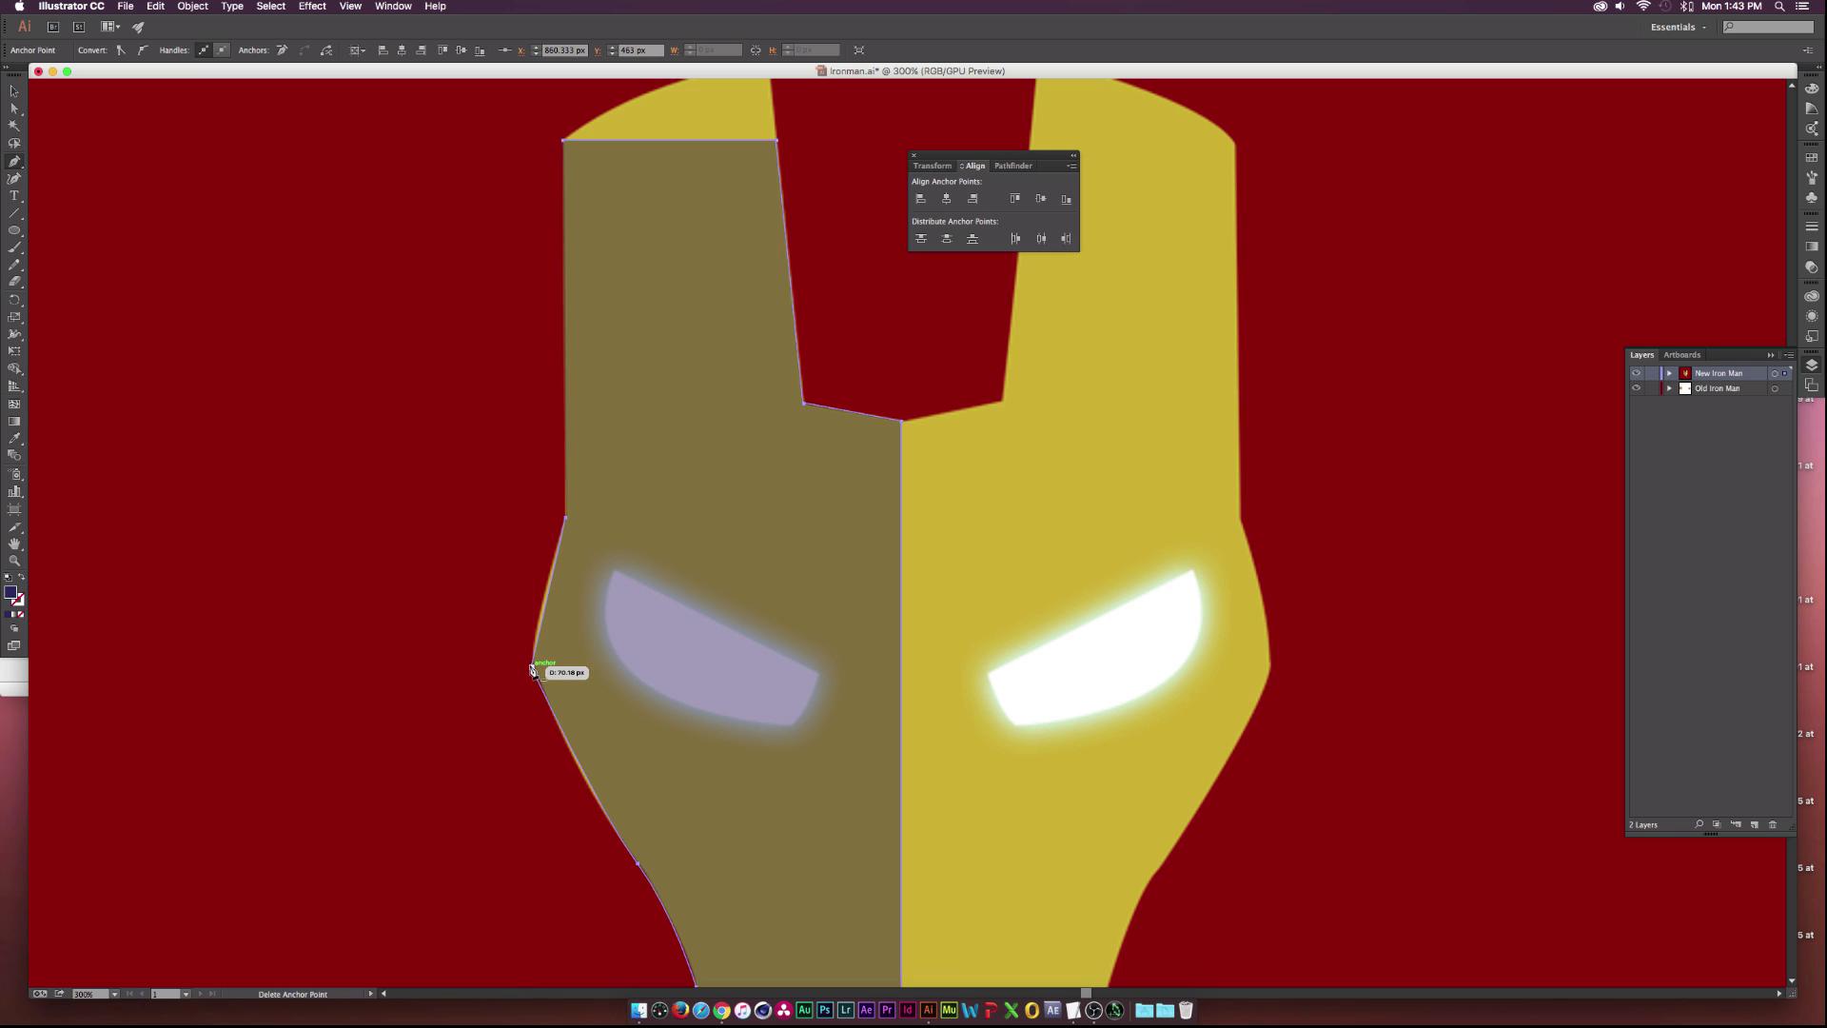
click(563, 140)
Select the traced half and convert the anchor at the mask's widest left point to a smooth point with vertical handles.
key(v)
click(489, 554)
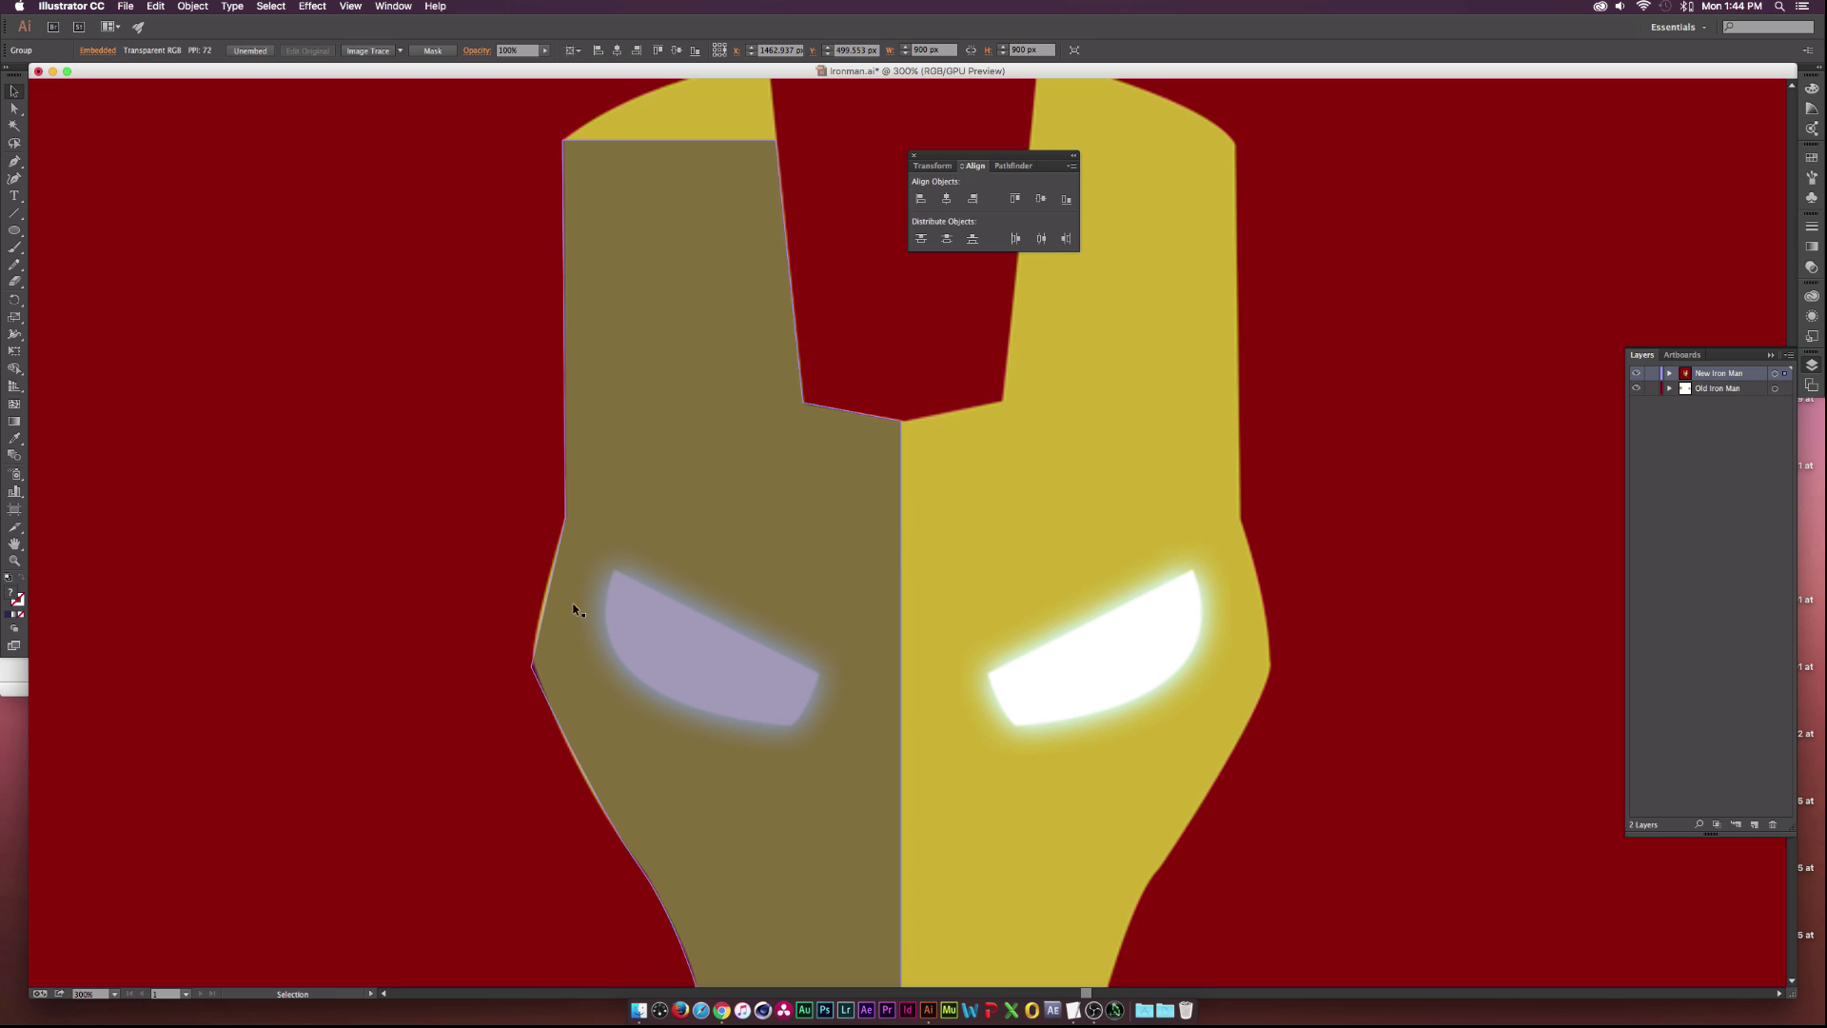
click(532, 669)
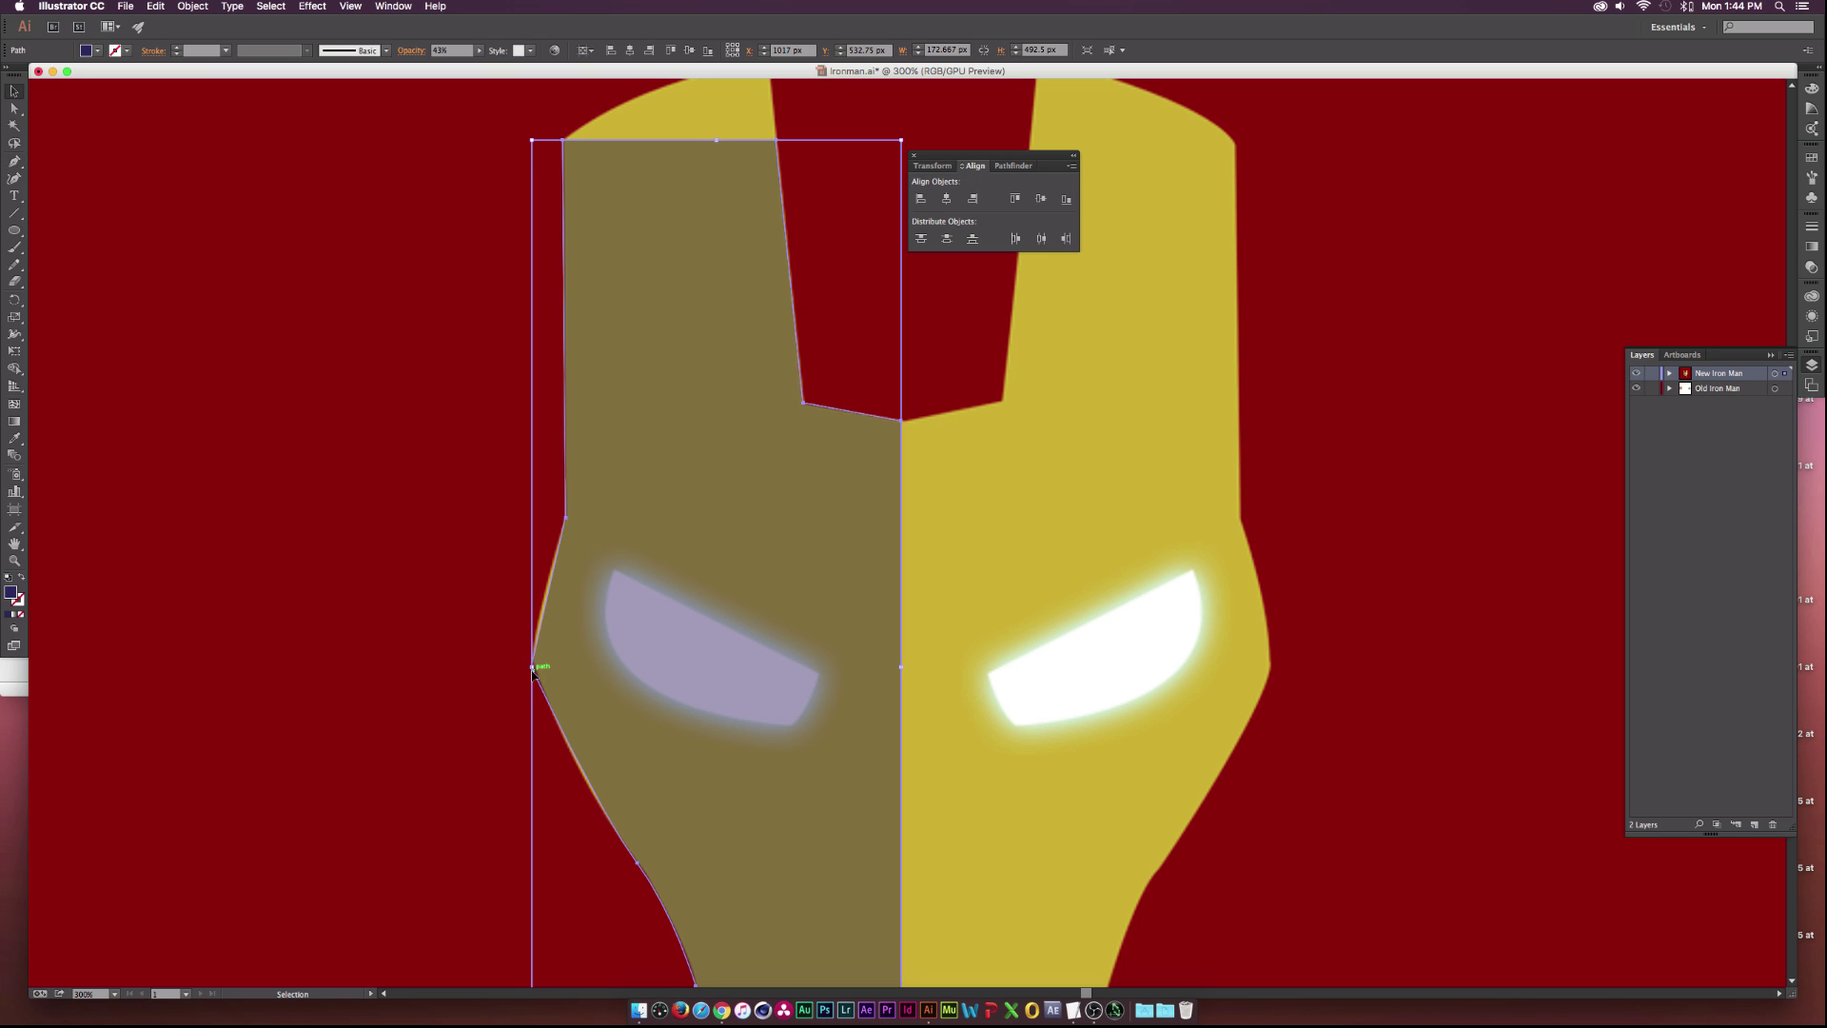
key(shift+c)
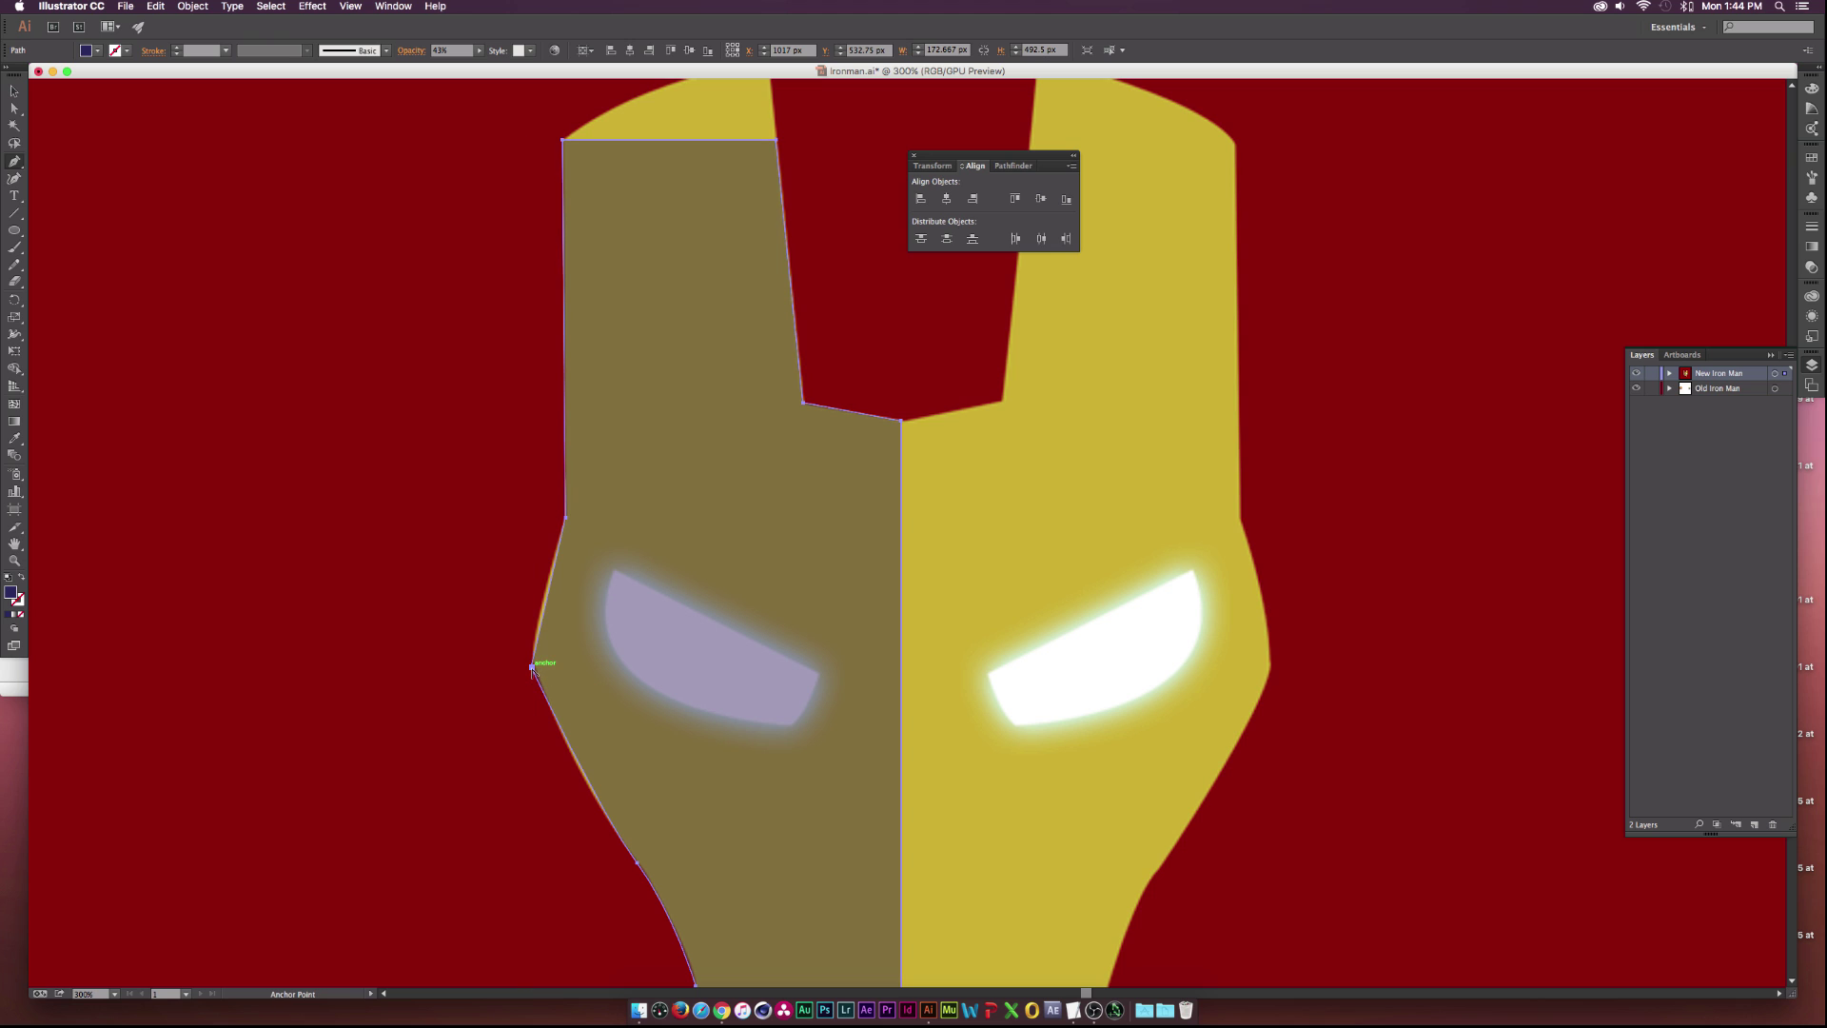
drag(532, 669, 530, 628)
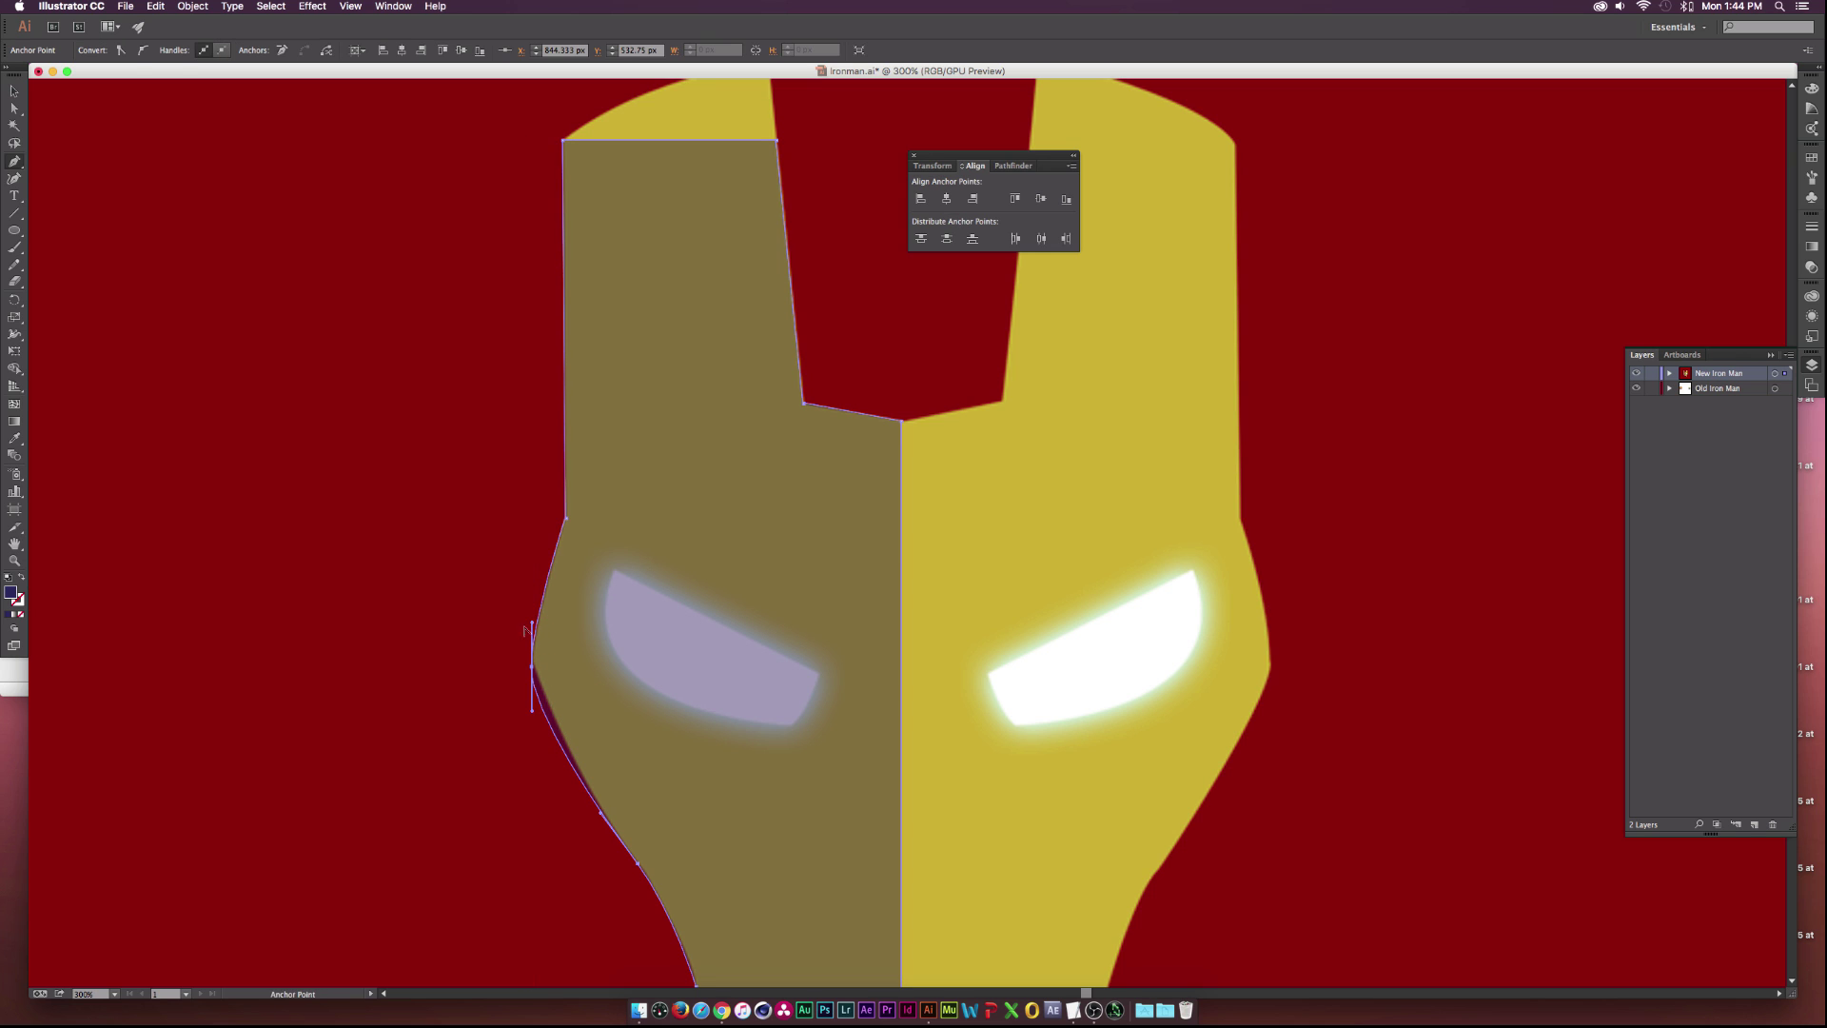
Lock and hide the reference image inside the New Iron Man layer.
key(v)
click(533, 671)
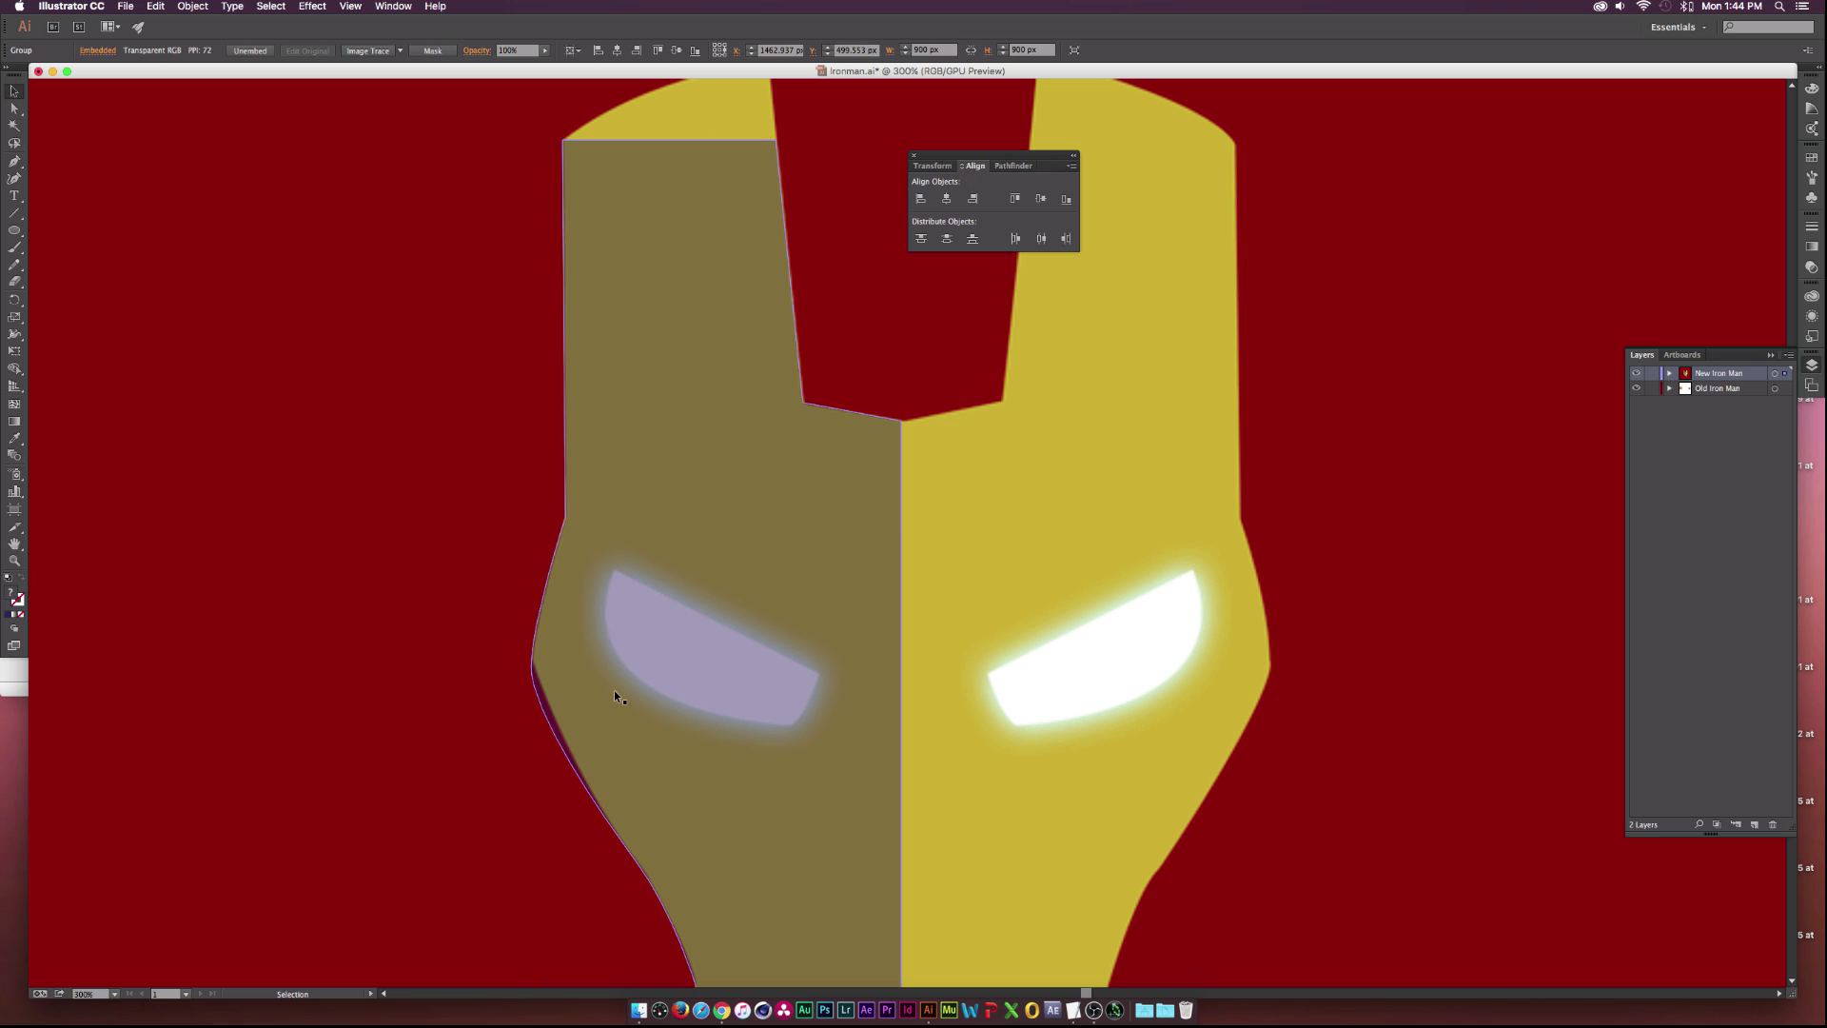
scroll(640, 693, down, 2)
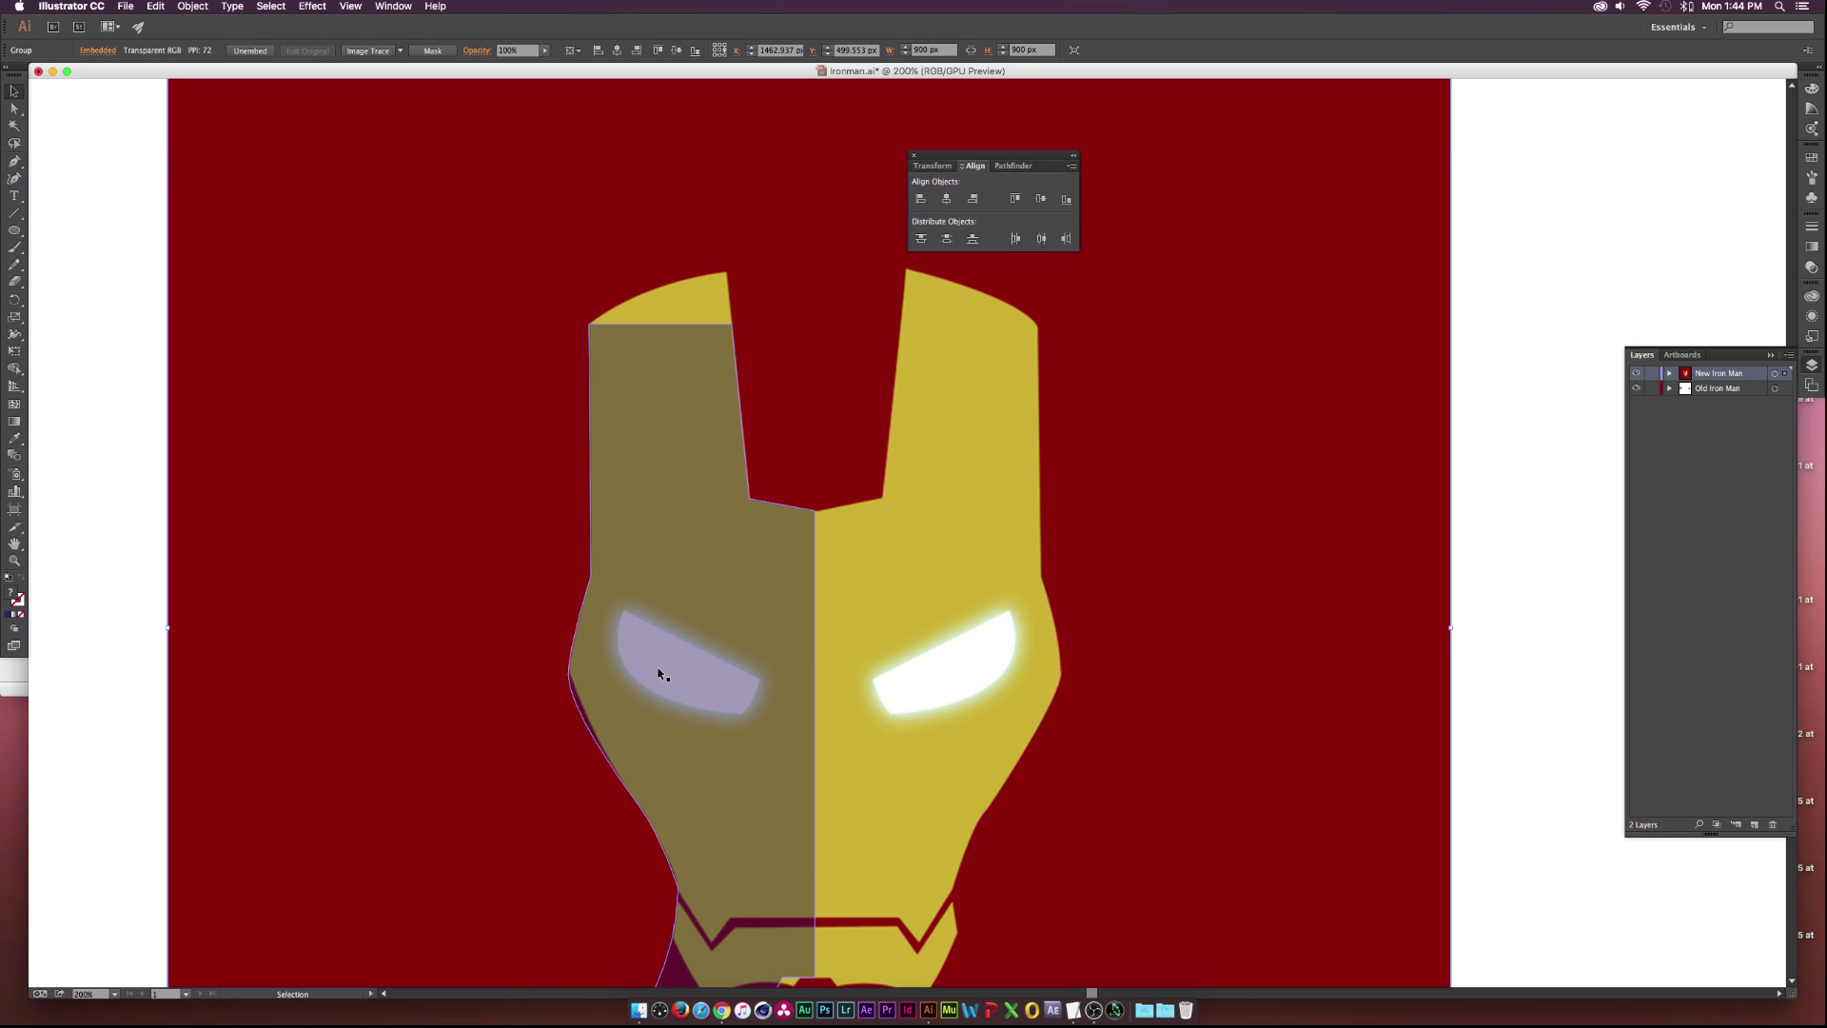
scroll(658, 669, down, 1)
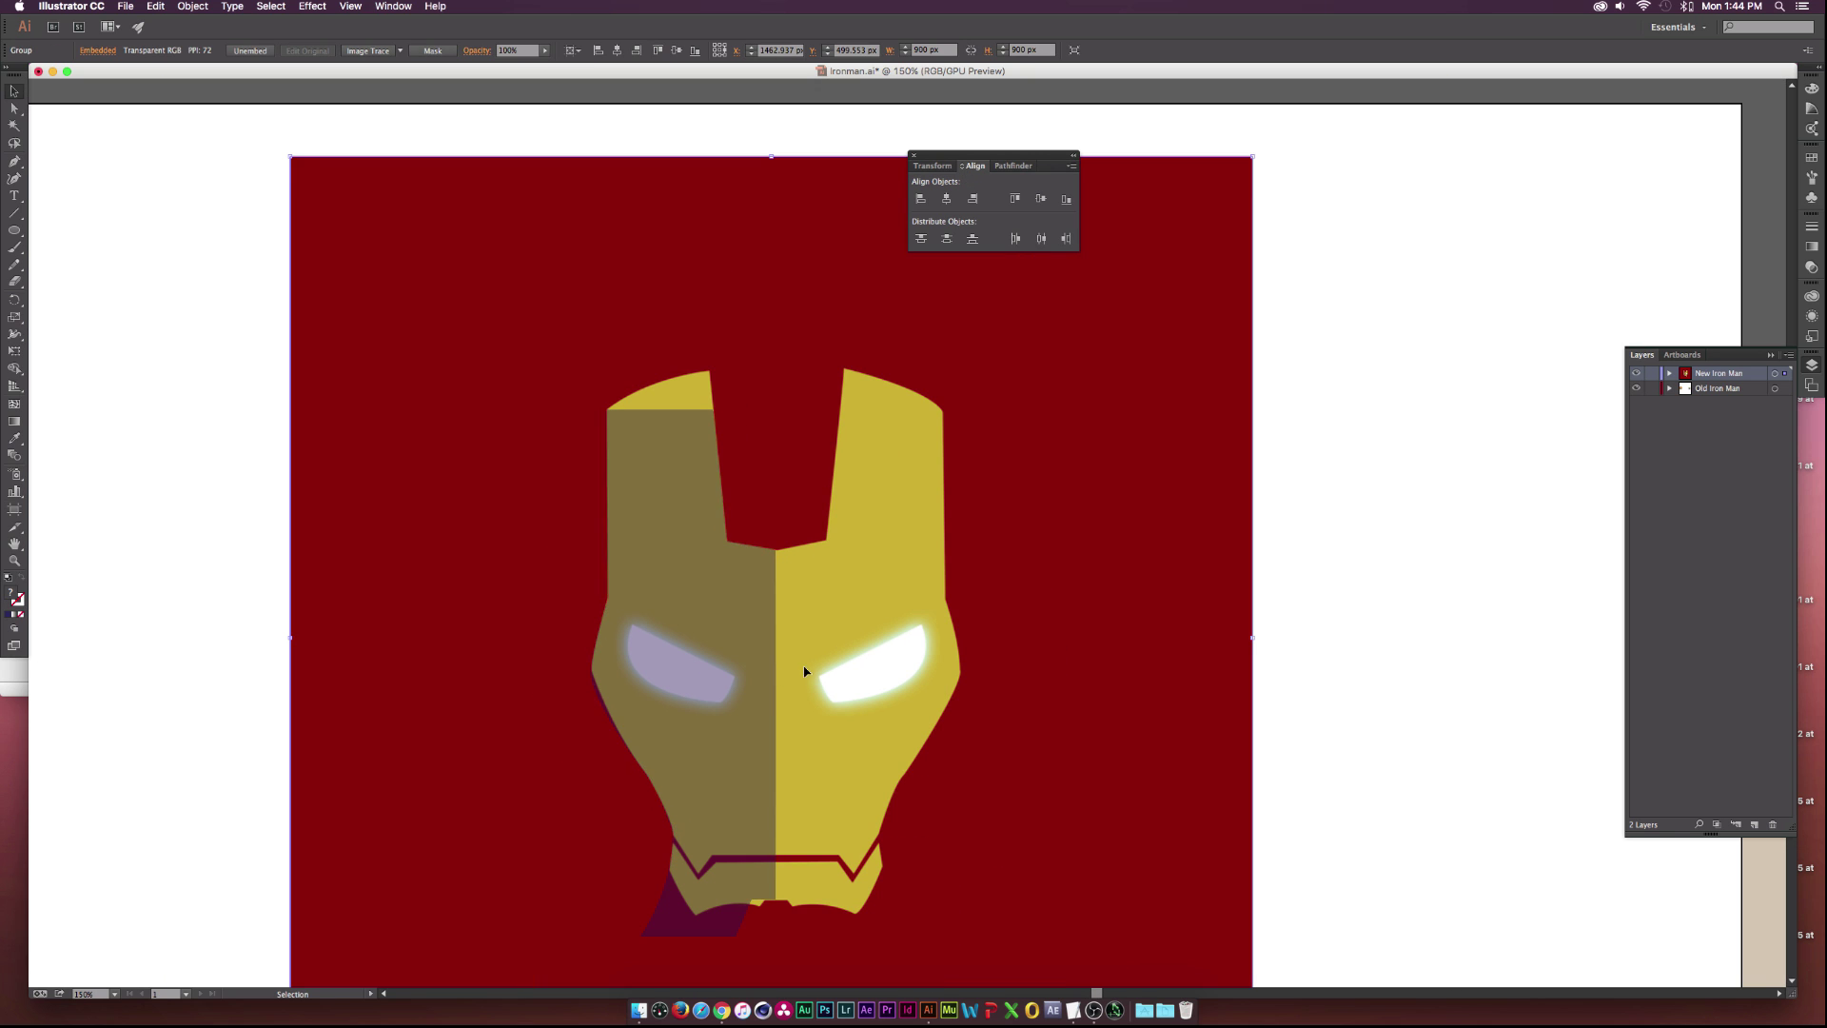
click(1671, 374)
click(1708, 406)
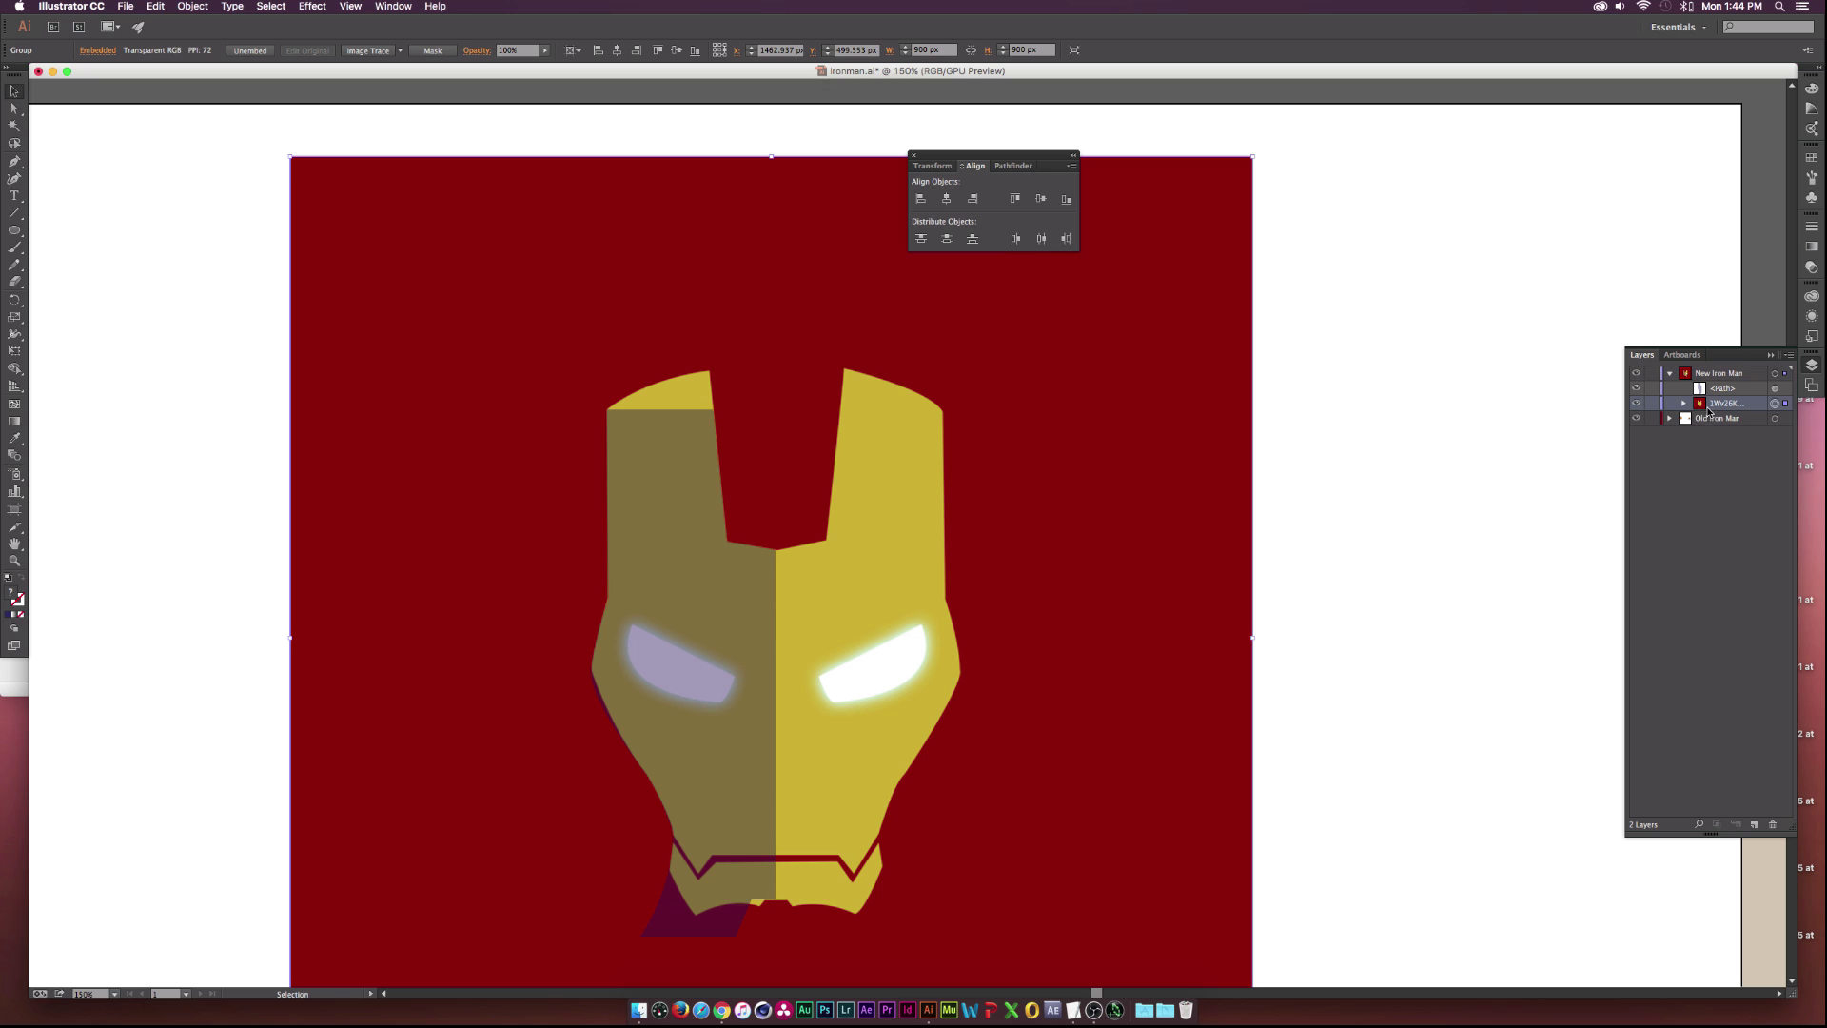
click(1637, 404)
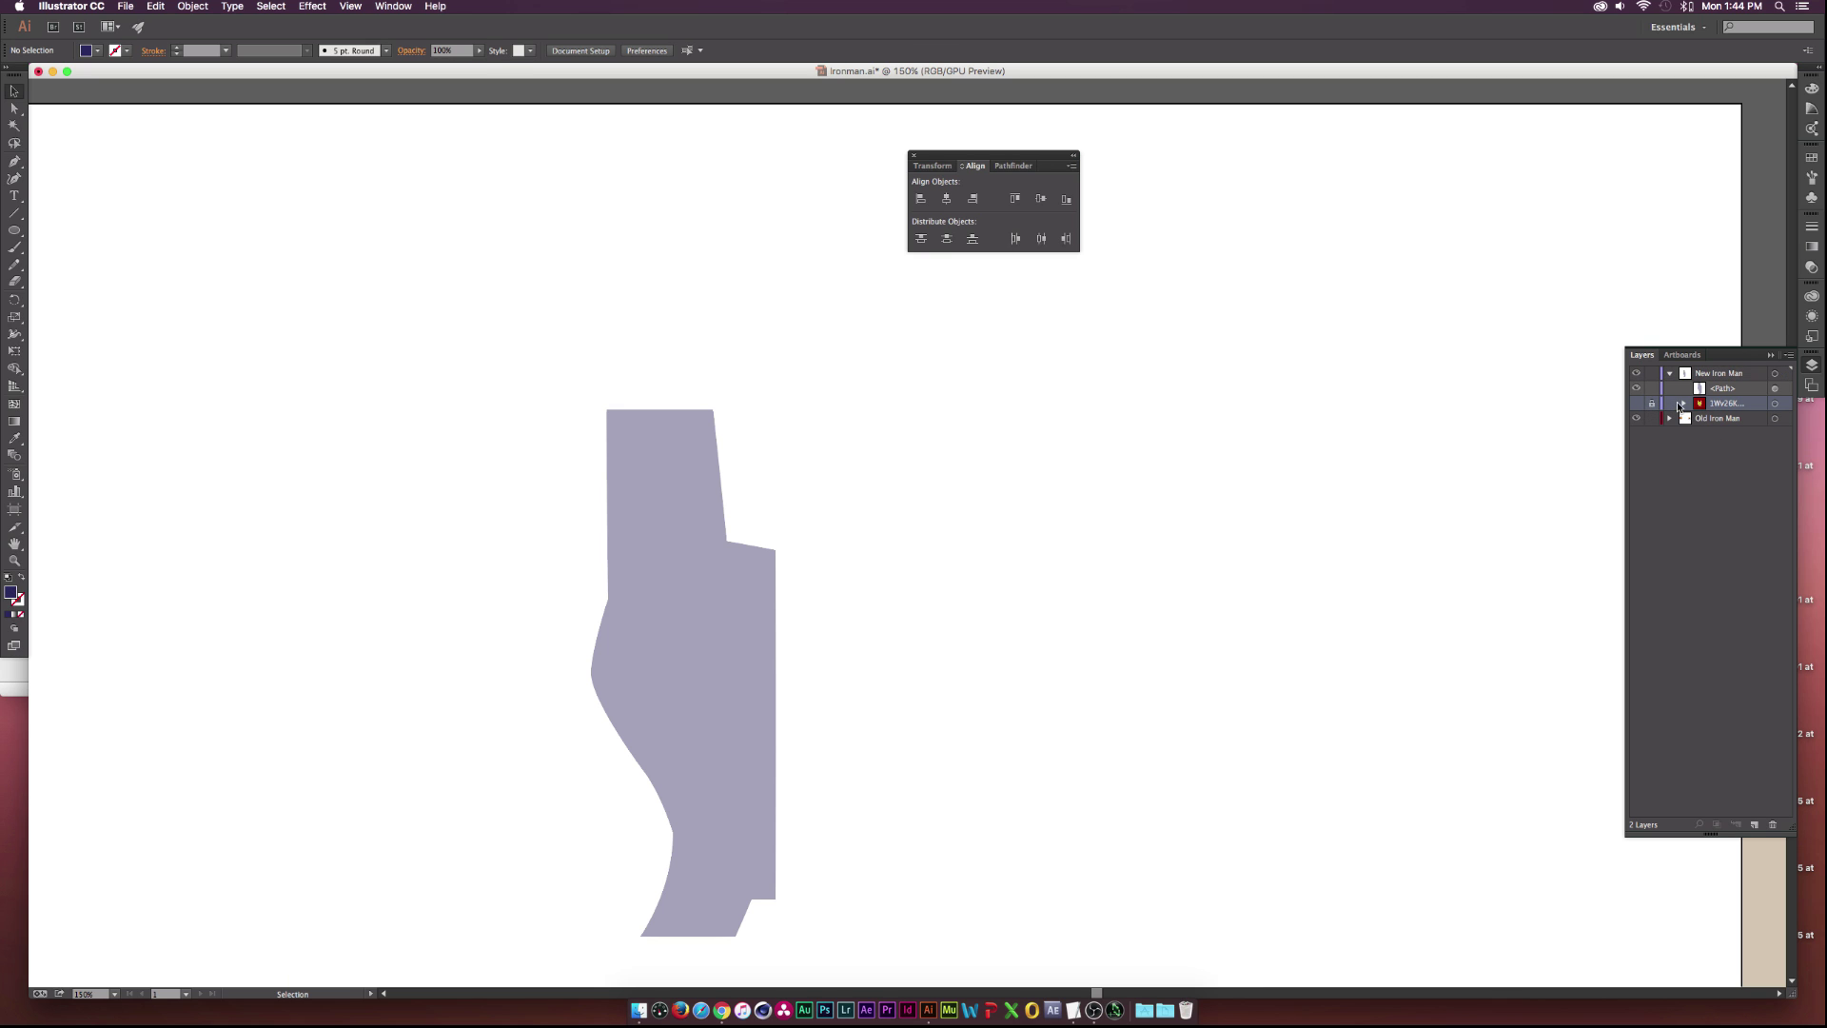
Duplicate the traced mask half and place the copy up and to the right of the original.
click(655, 609)
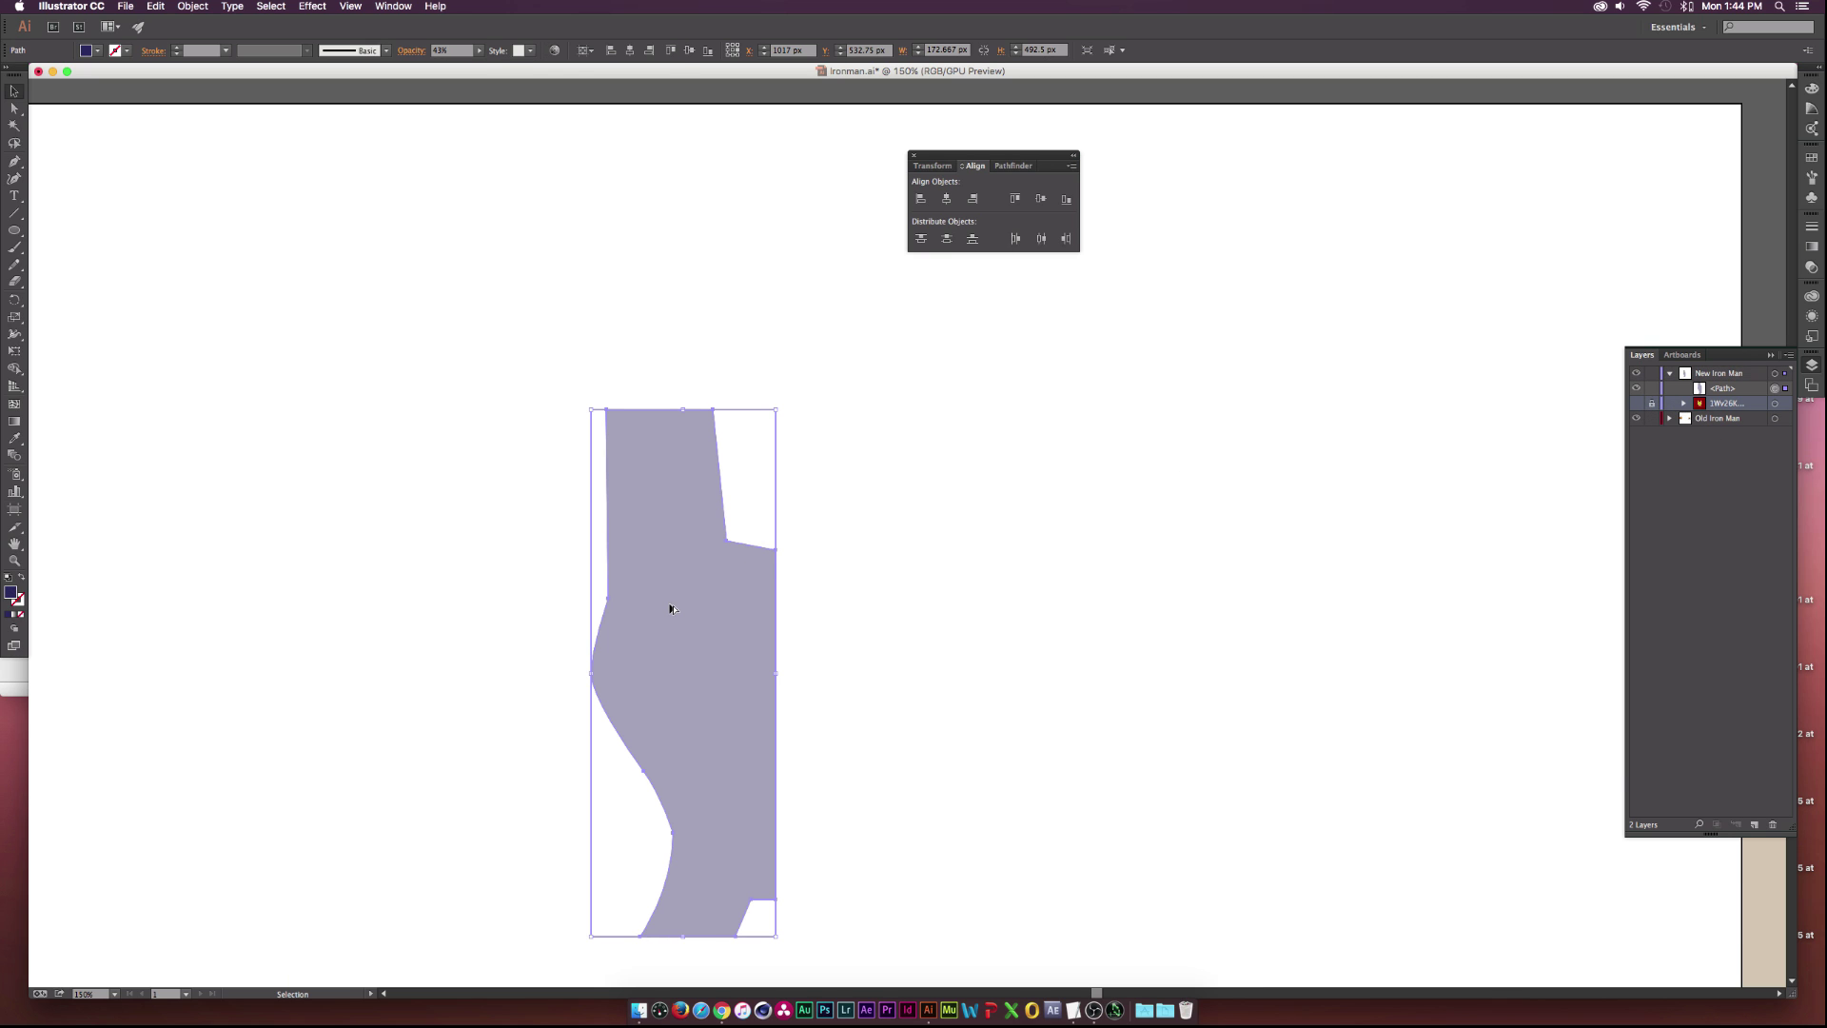
scroll(671, 609, down, 1)
key(a)
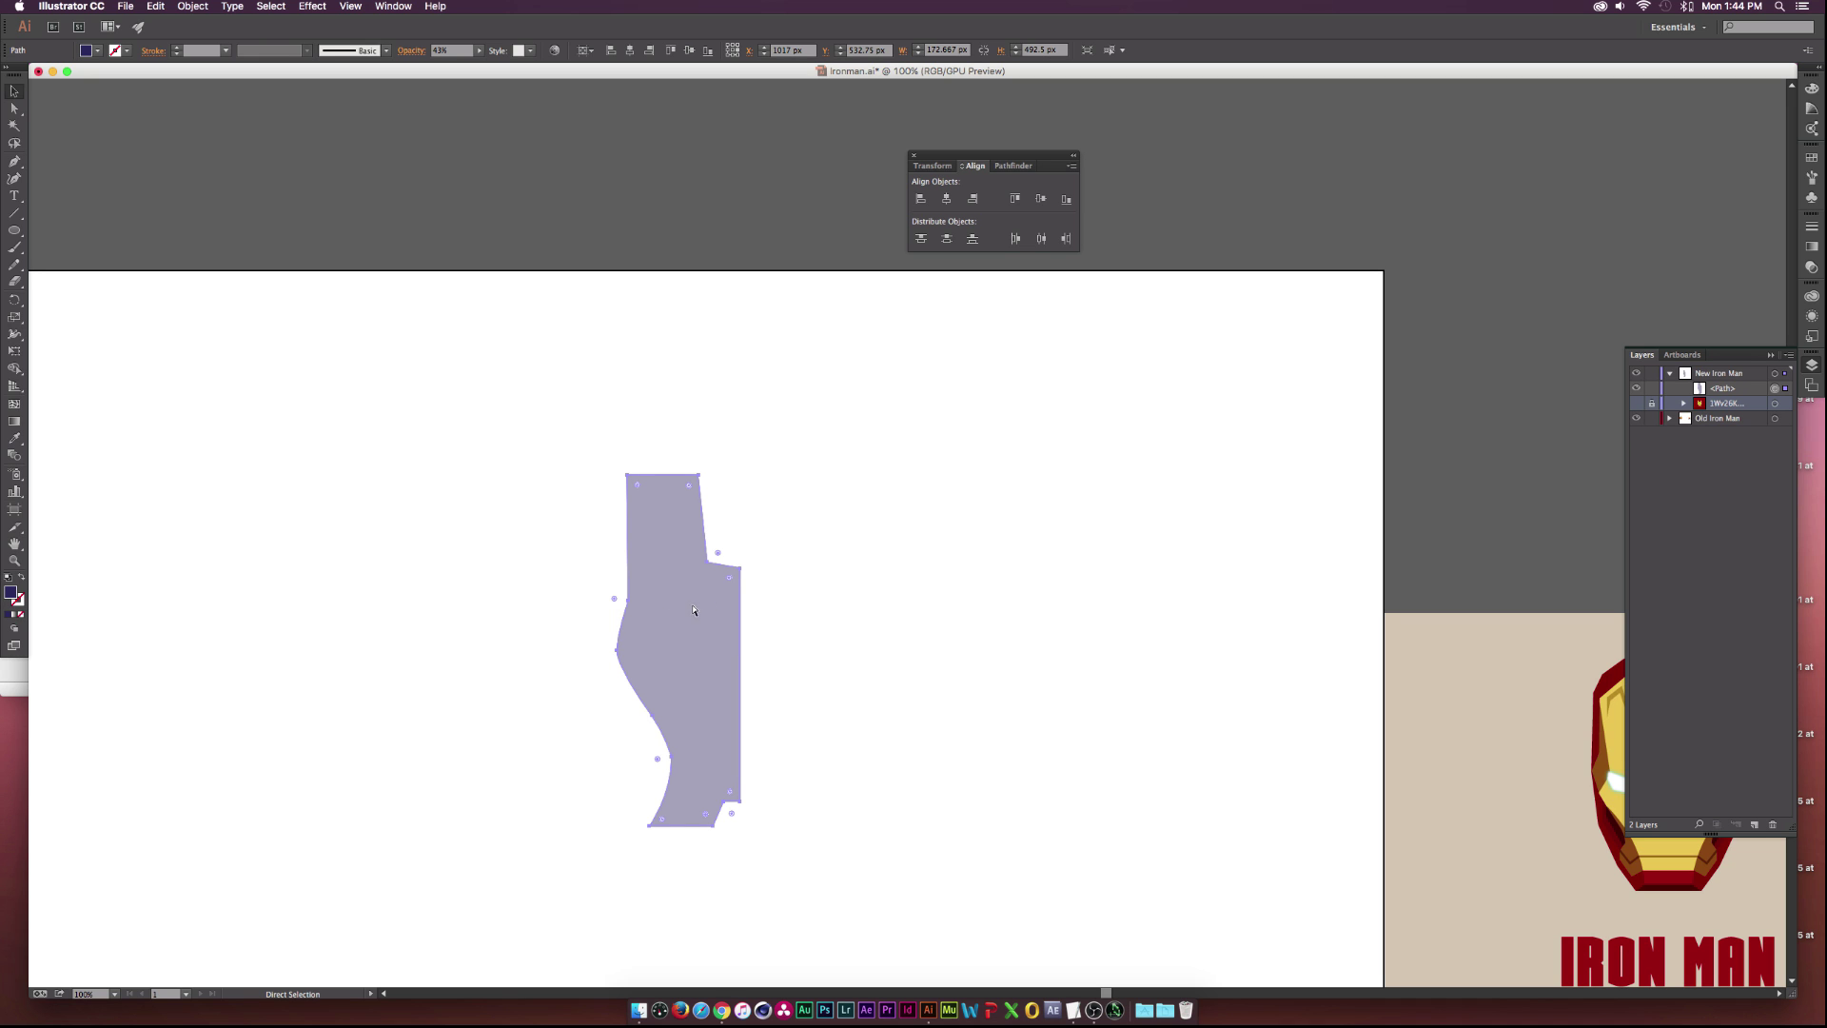
key(v)
drag(694, 610, 922, 493)
Reflect the copied half across the vertical axis and join it to the original along the mask's centre line.
click(193, 6)
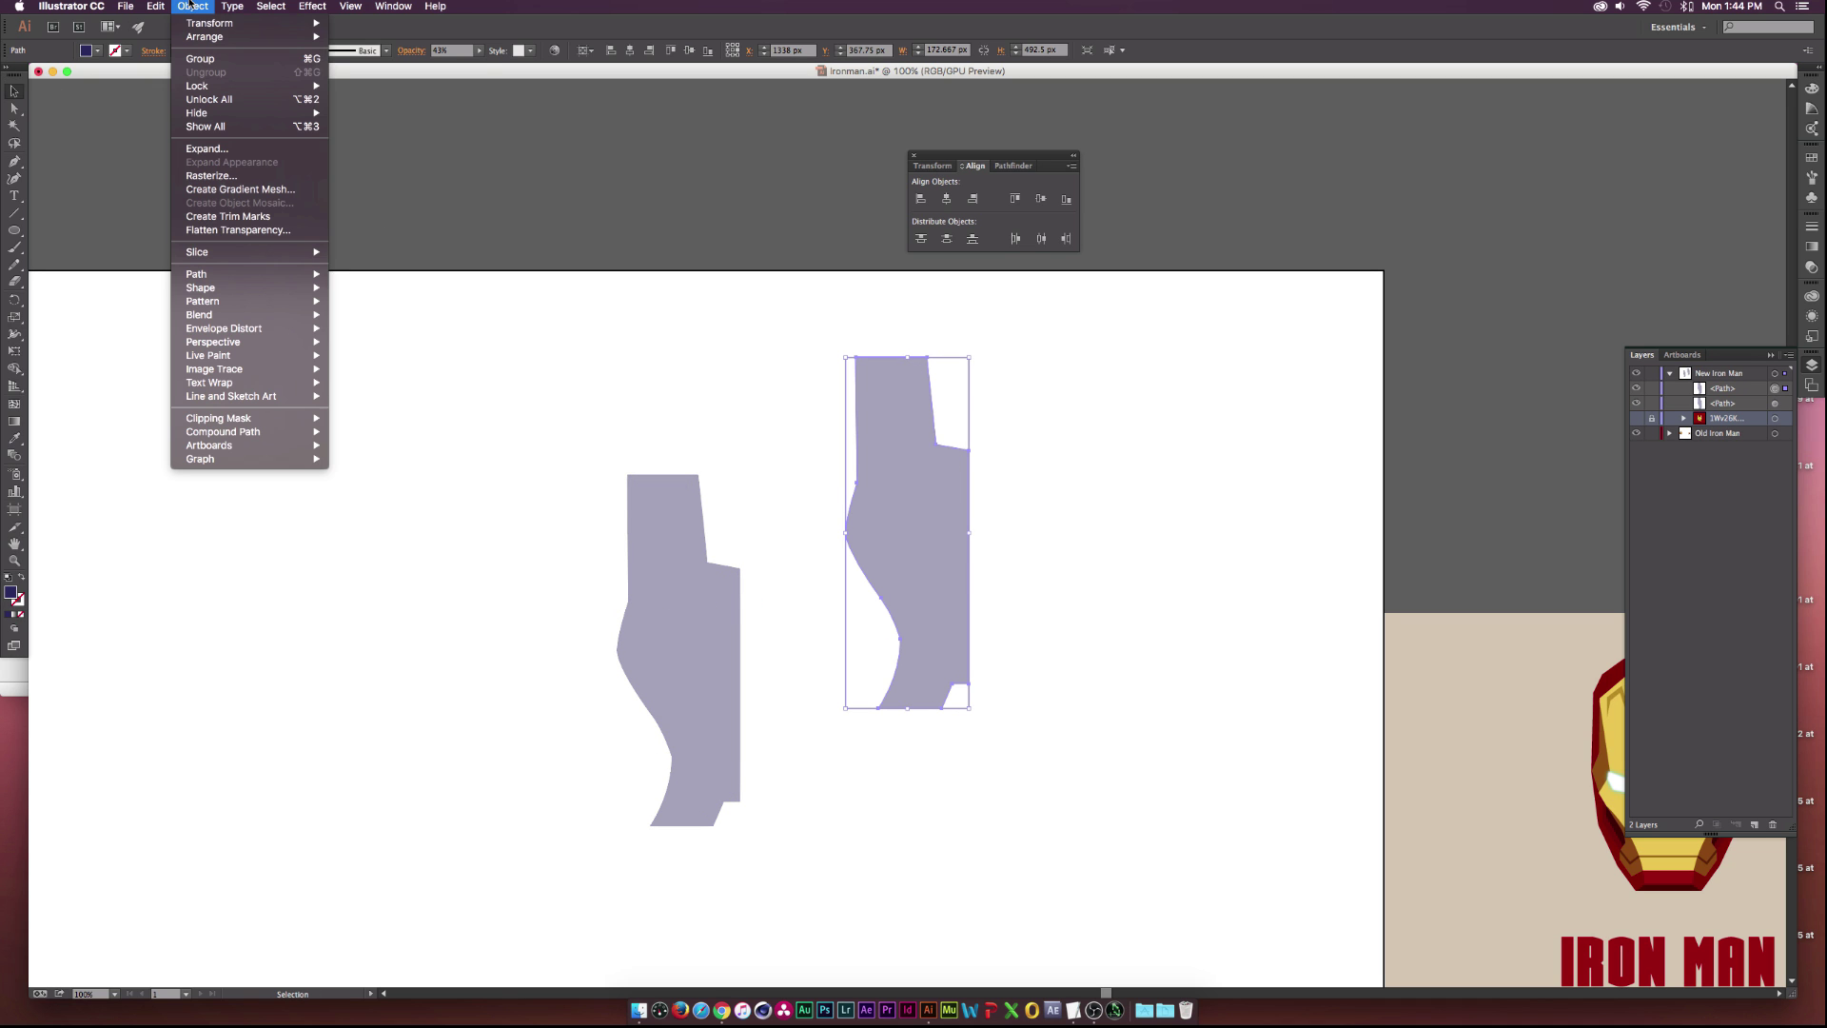
mouse_move(204, 36)
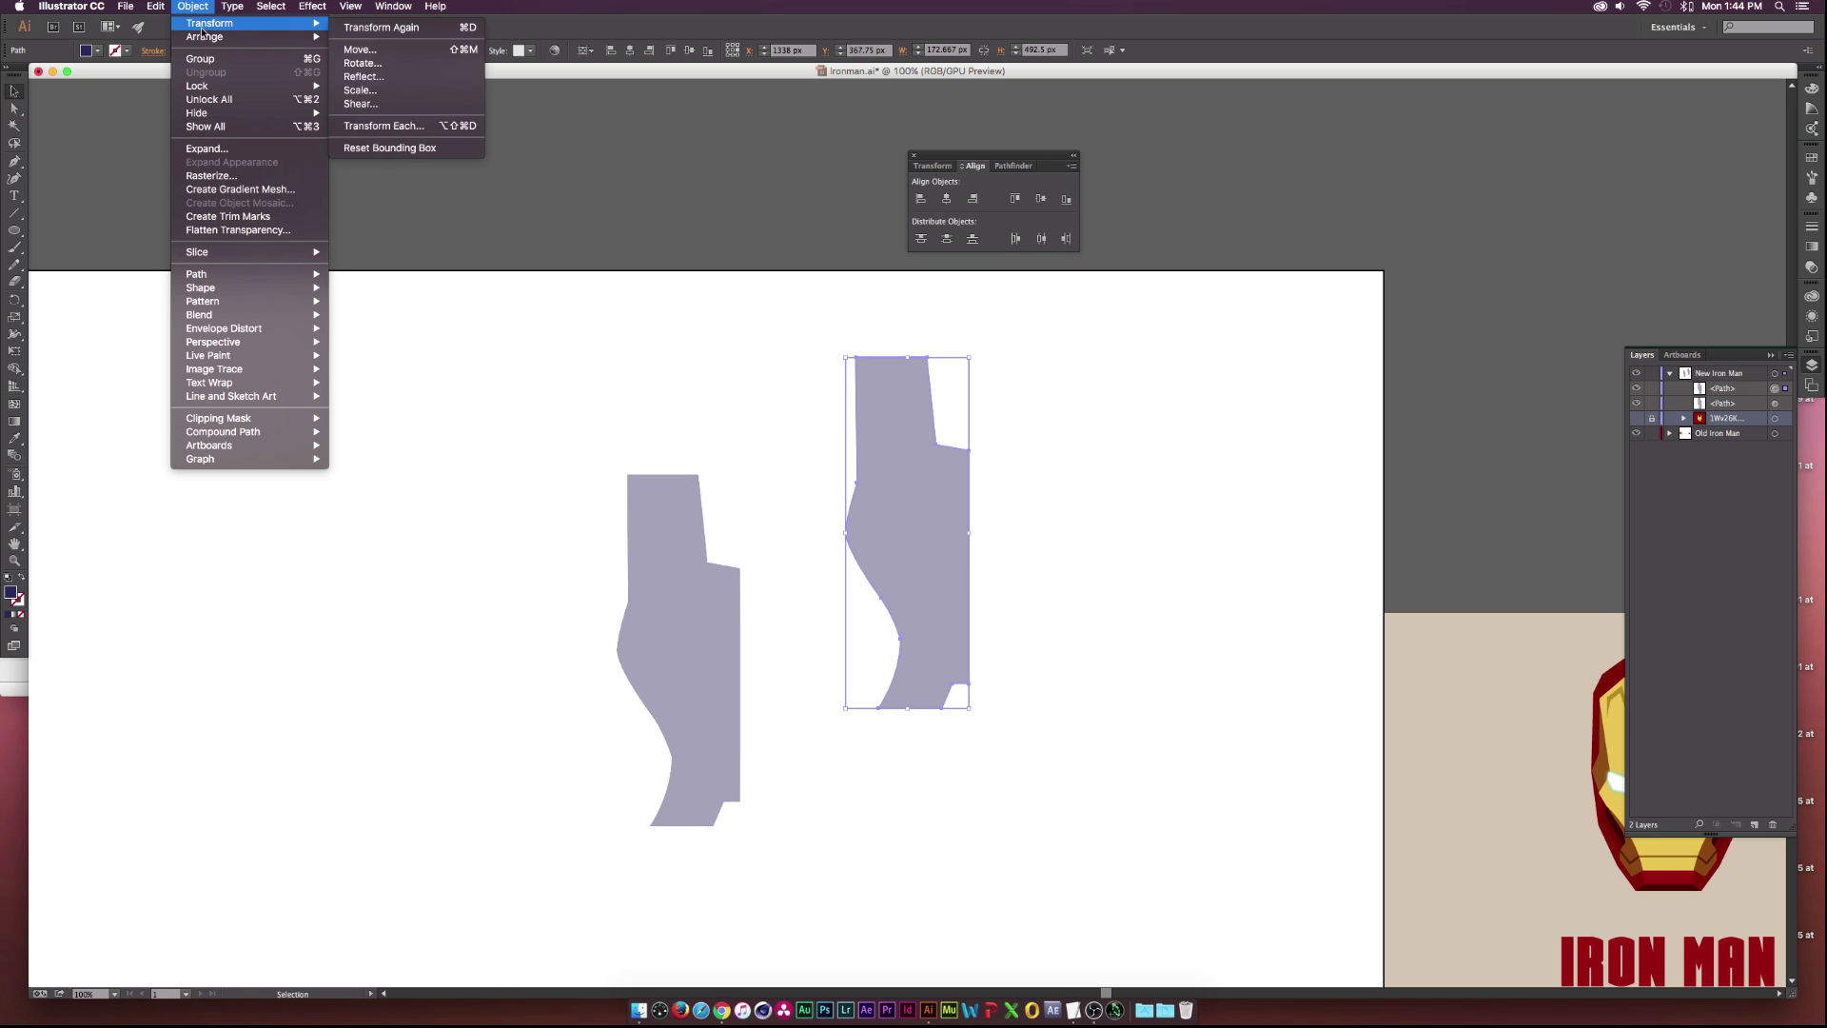
click(379, 77)
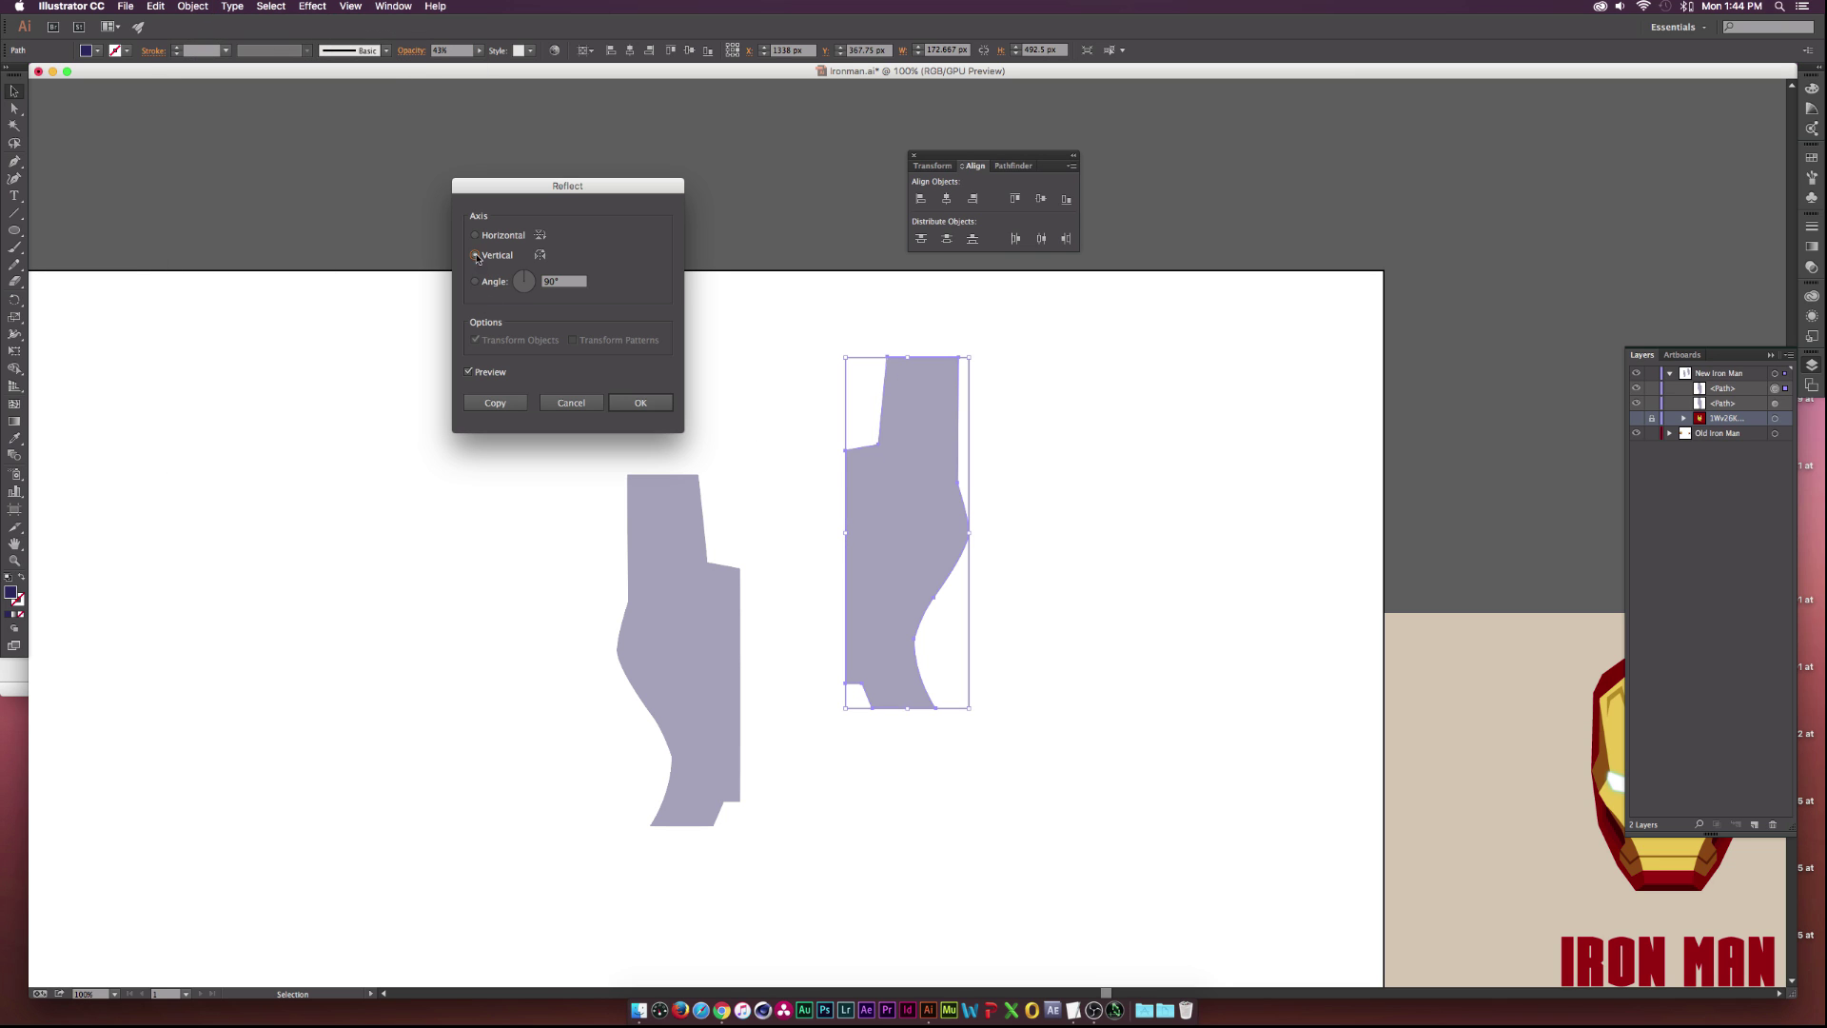
click(643, 401)
drag(893, 516, 758, 624)
key(ctrl+minus)
key(ctrl+shift+a)
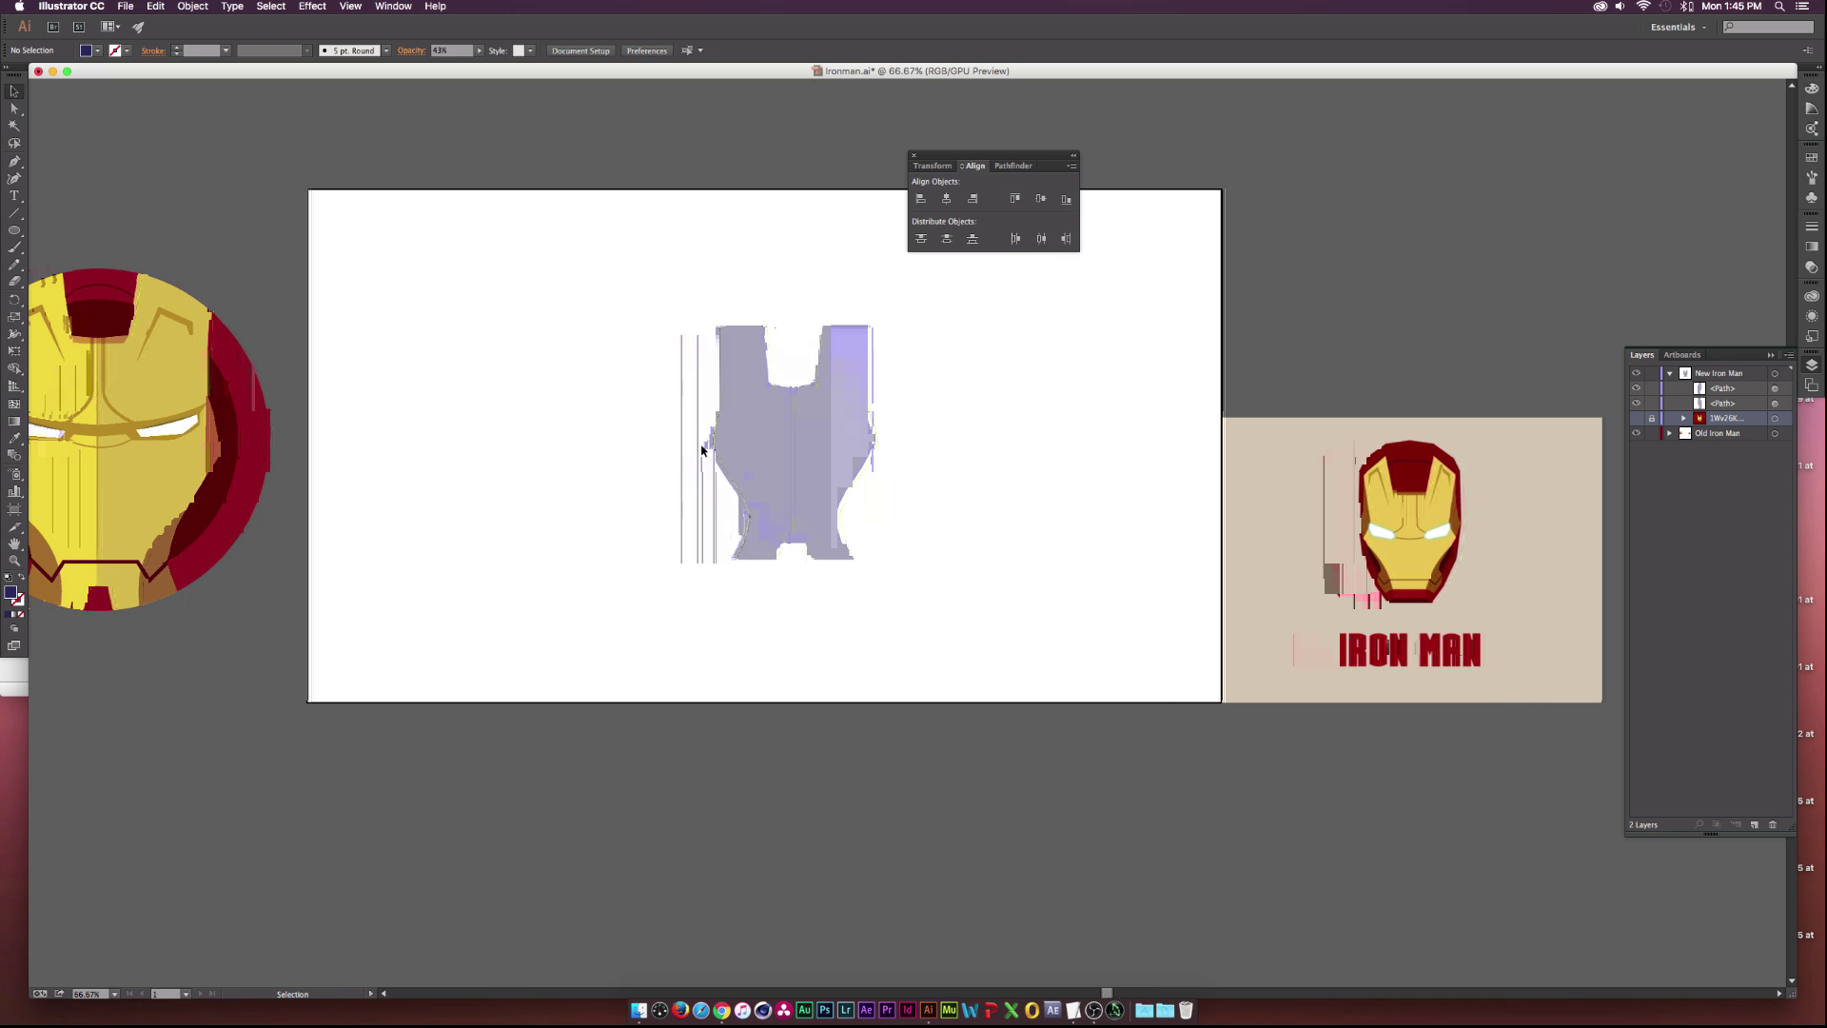
Fill the mask's left half with the bright yellow sampled from the left side of the old Iron Man mask.
click(733, 436)
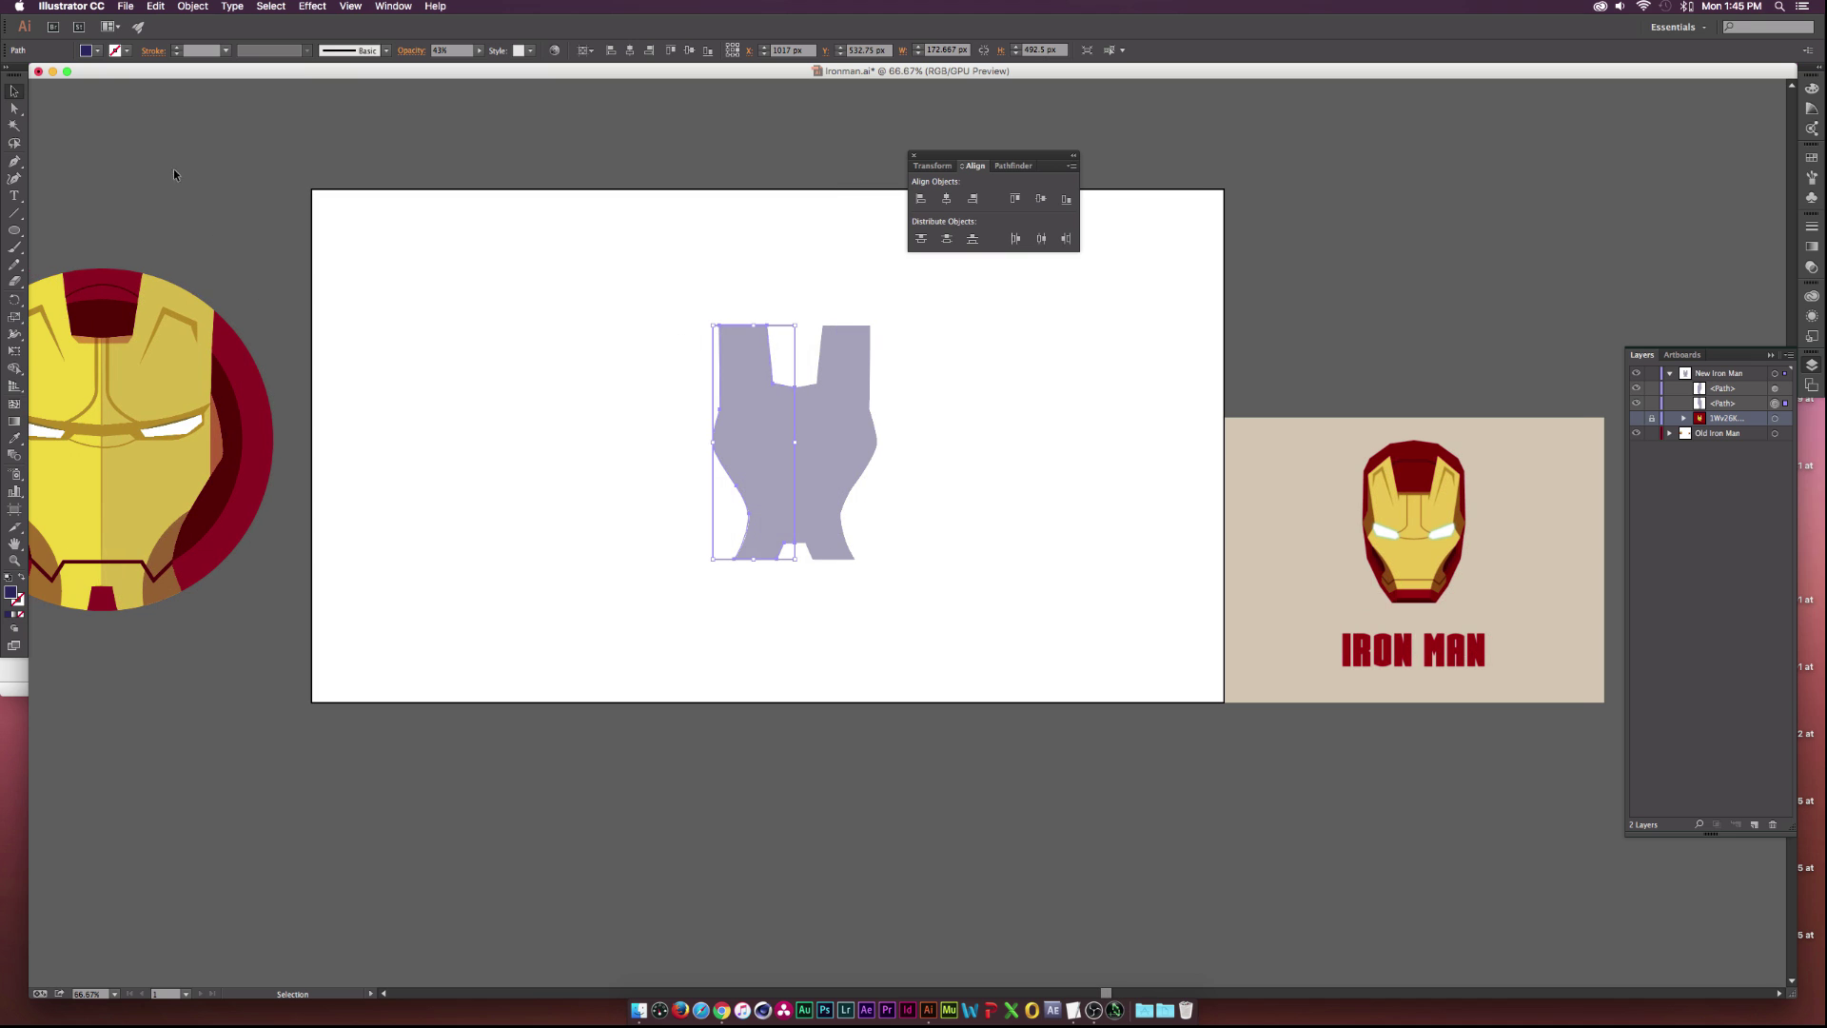
click(93, 52)
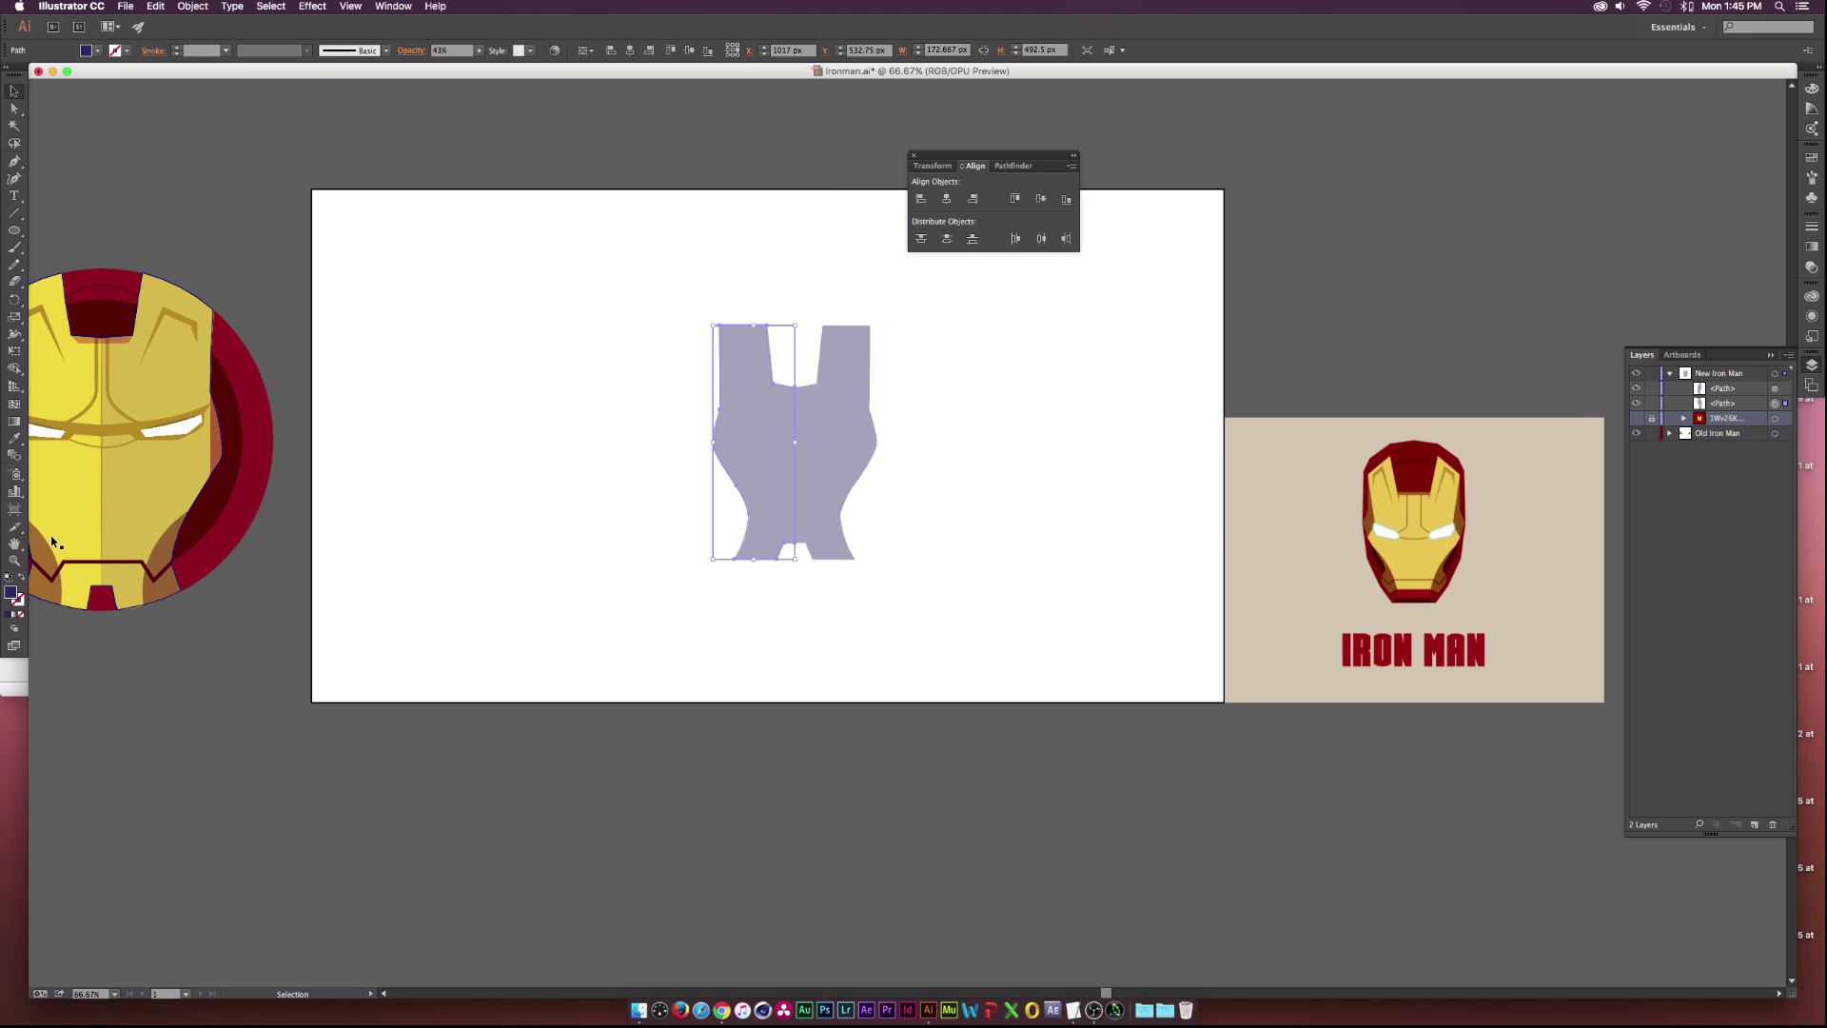
double_click(11, 592)
key(Return)
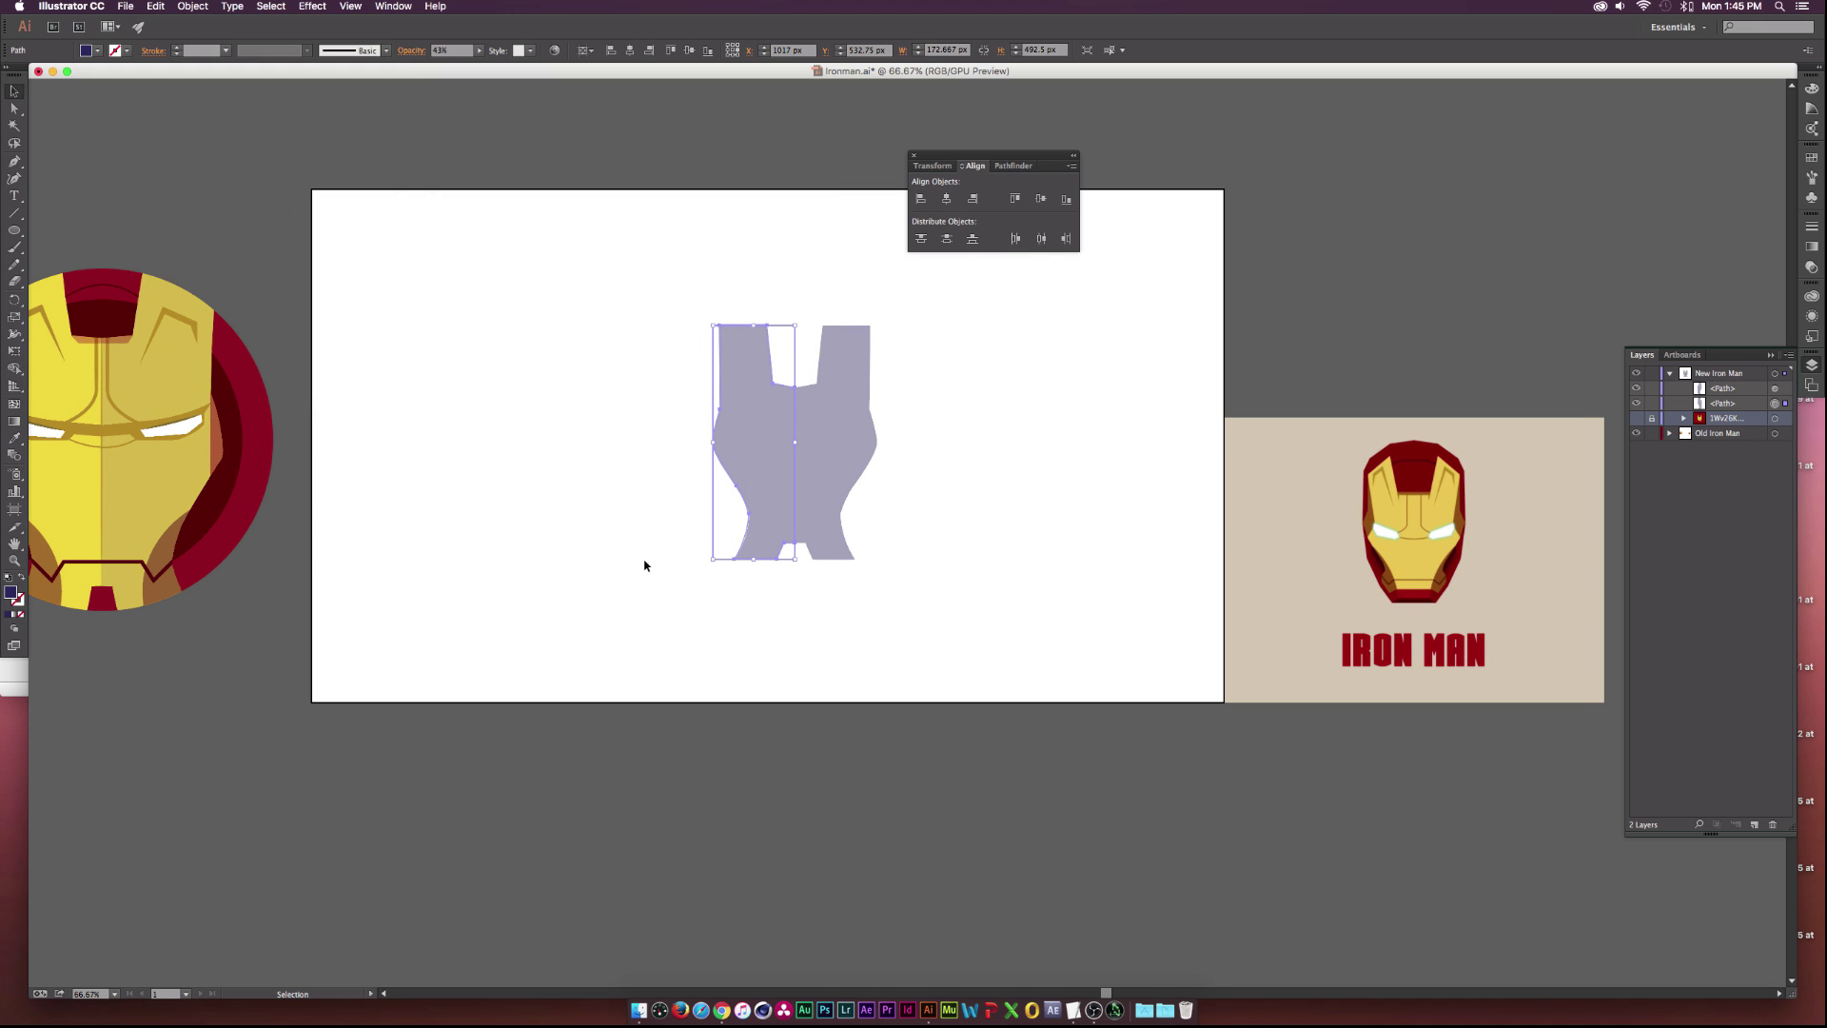
click(14, 438)
click(81, 456)
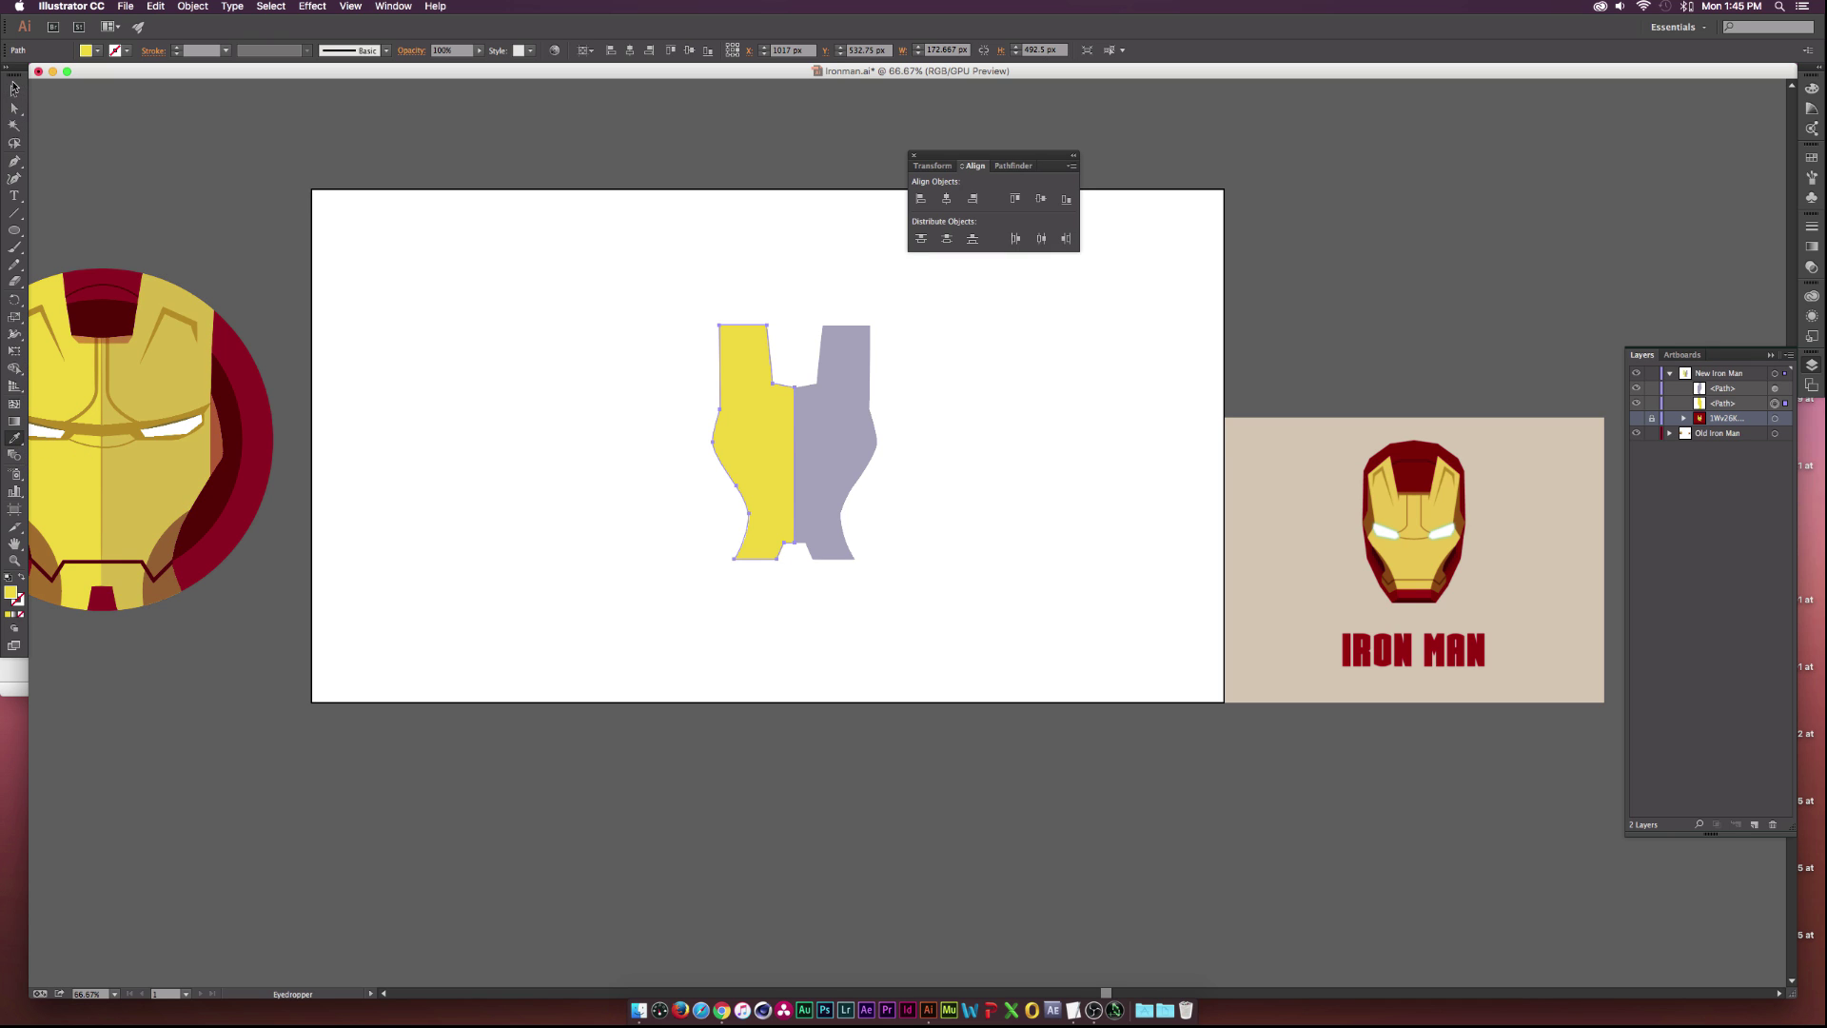
Fill the mask's right half with the darker yellow sampled from the right side of the old Iron Man mask.
click(14, 88)
click(814, 445)
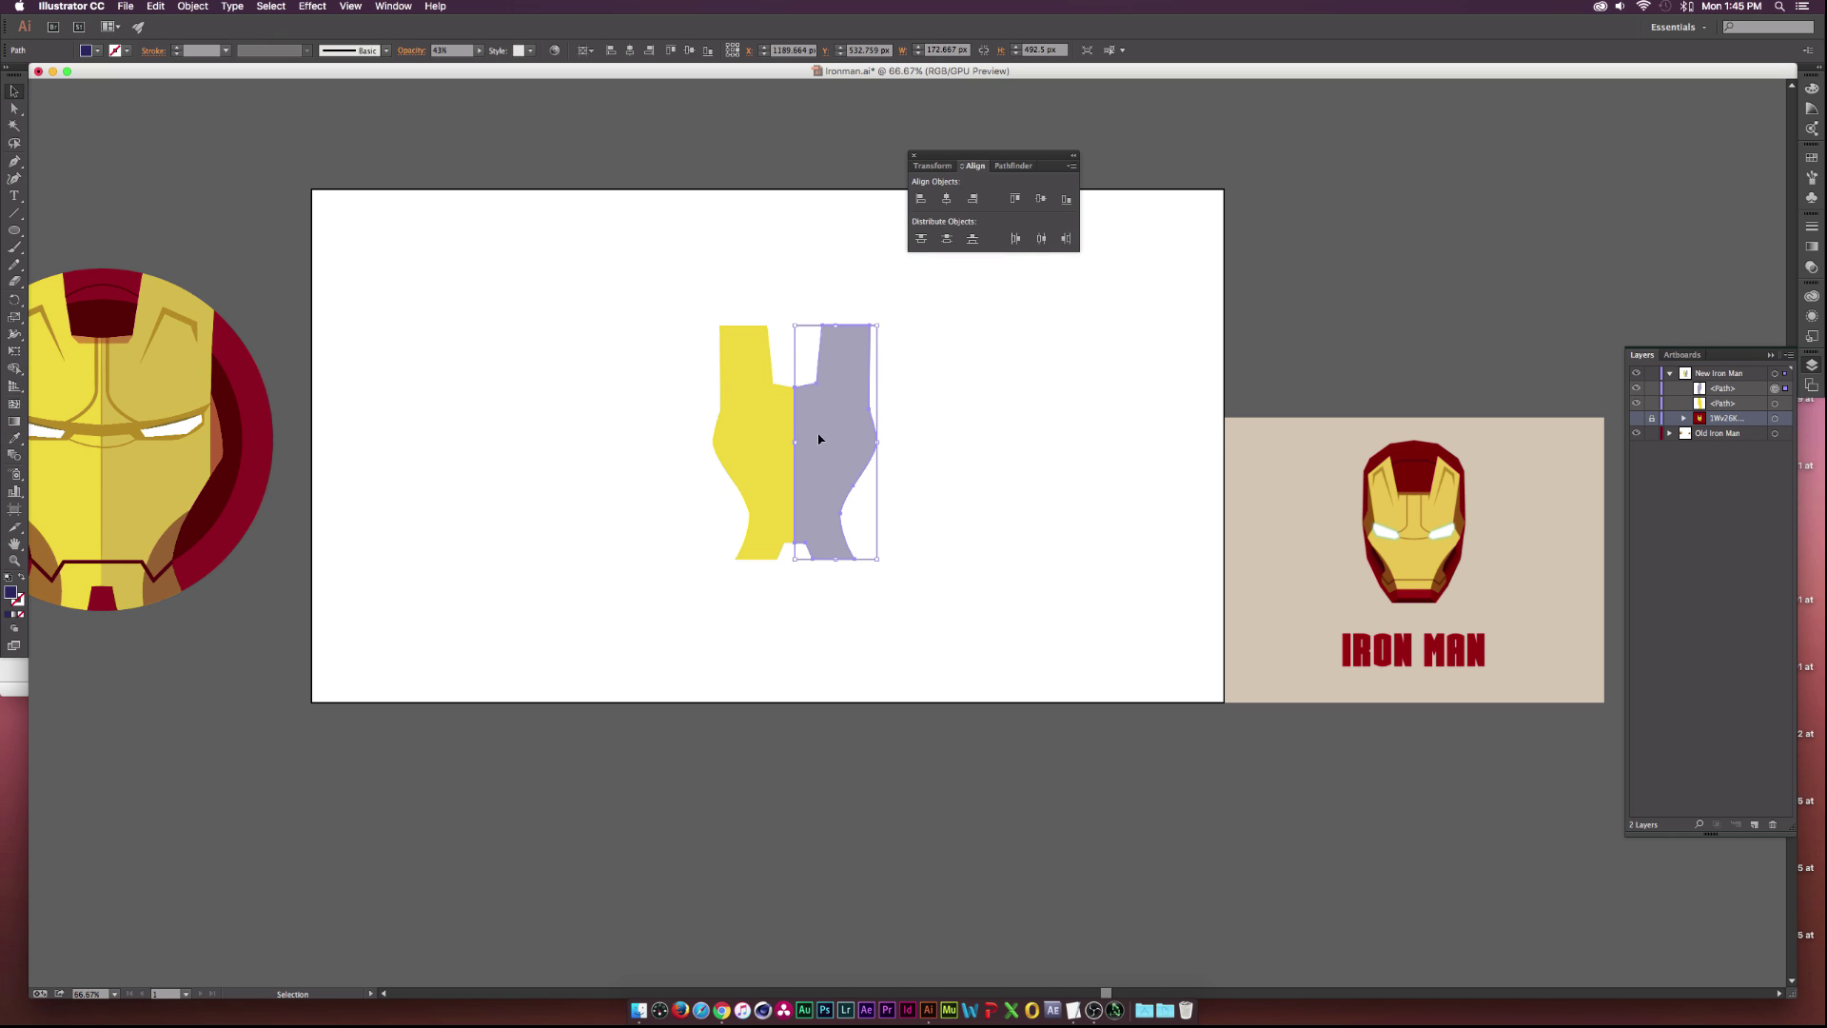
key(i)
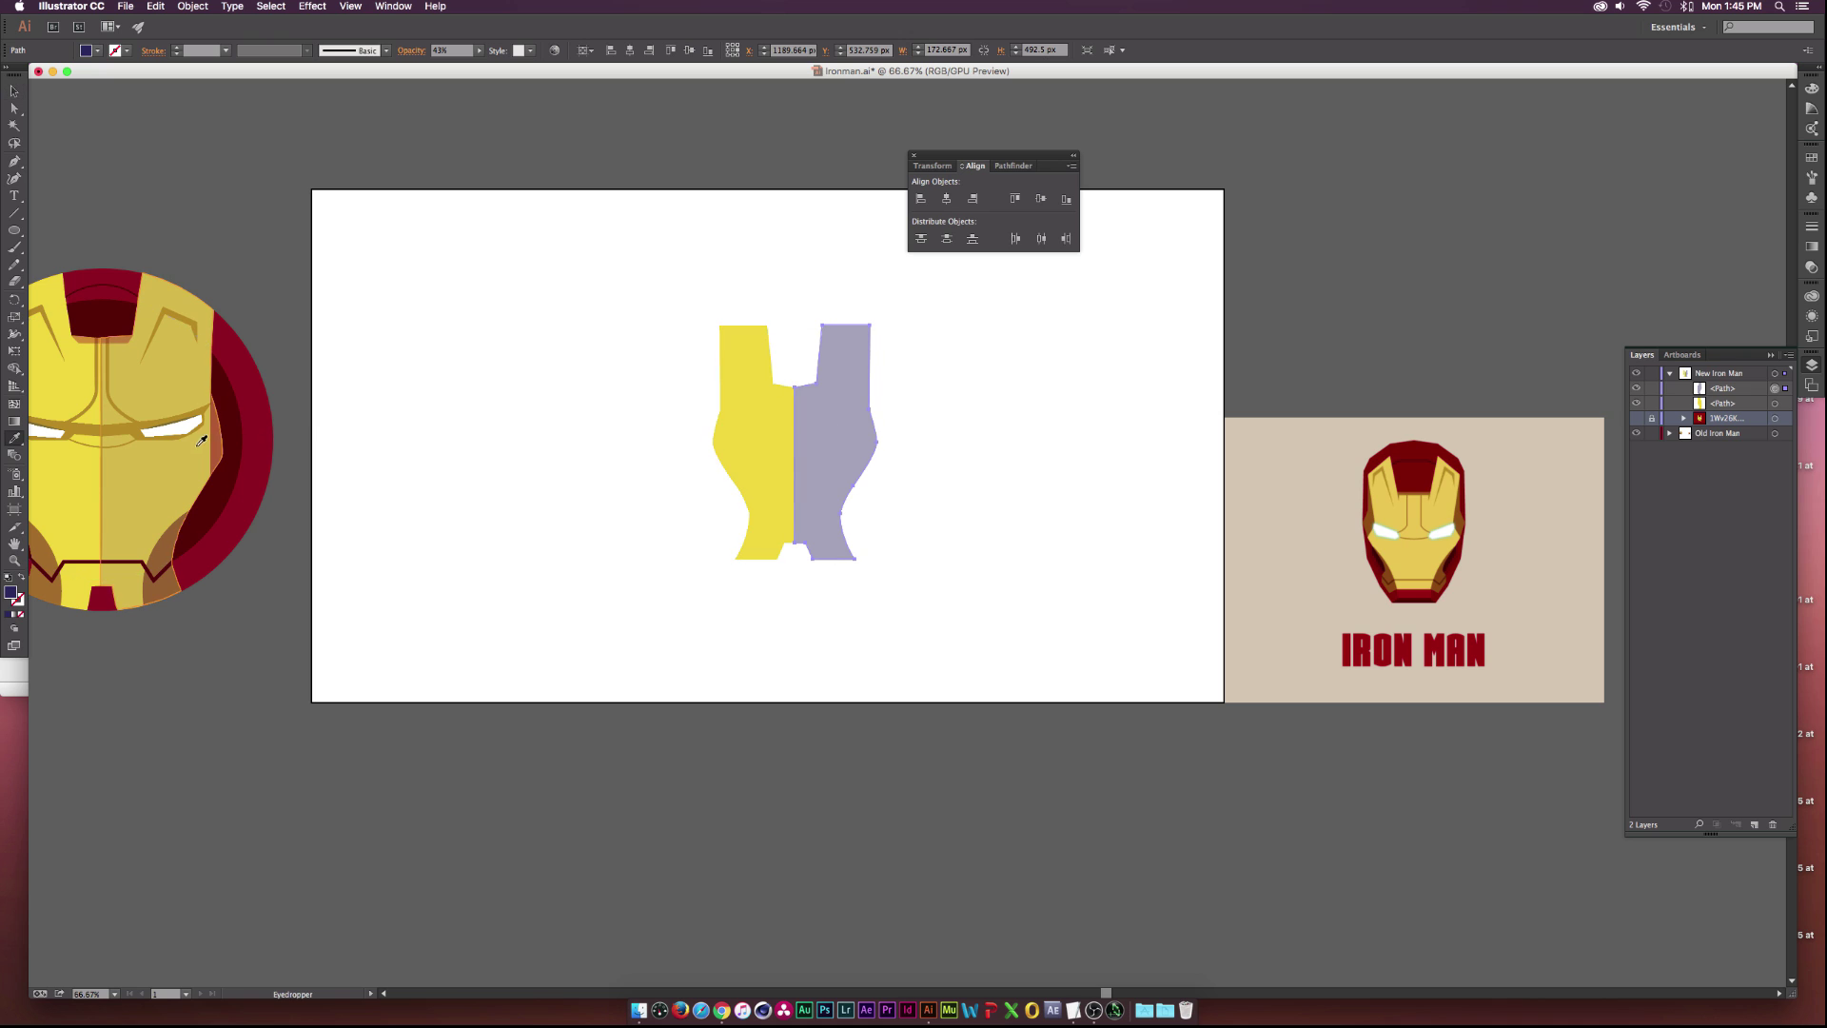
click(200, 441)
click(14, 90)
click(486, 351)
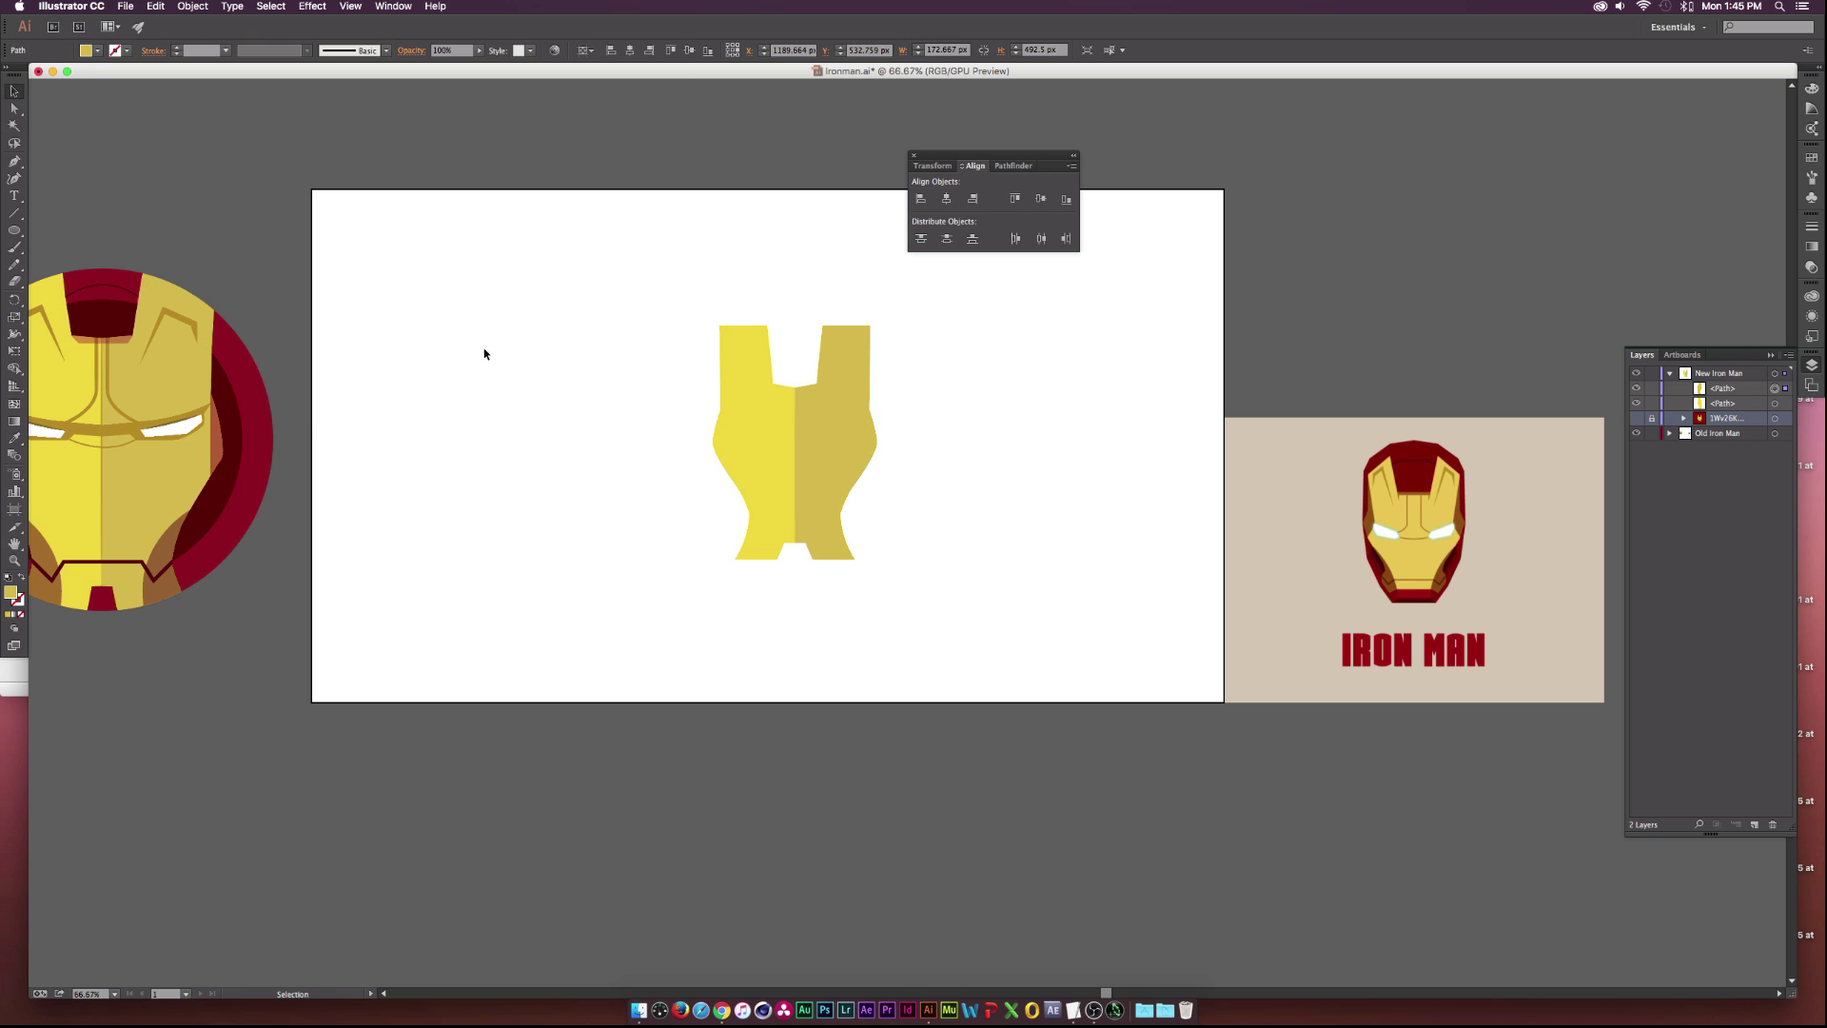
Group the two yellow halves of the mask.
drag(571, 237, 980, 606)
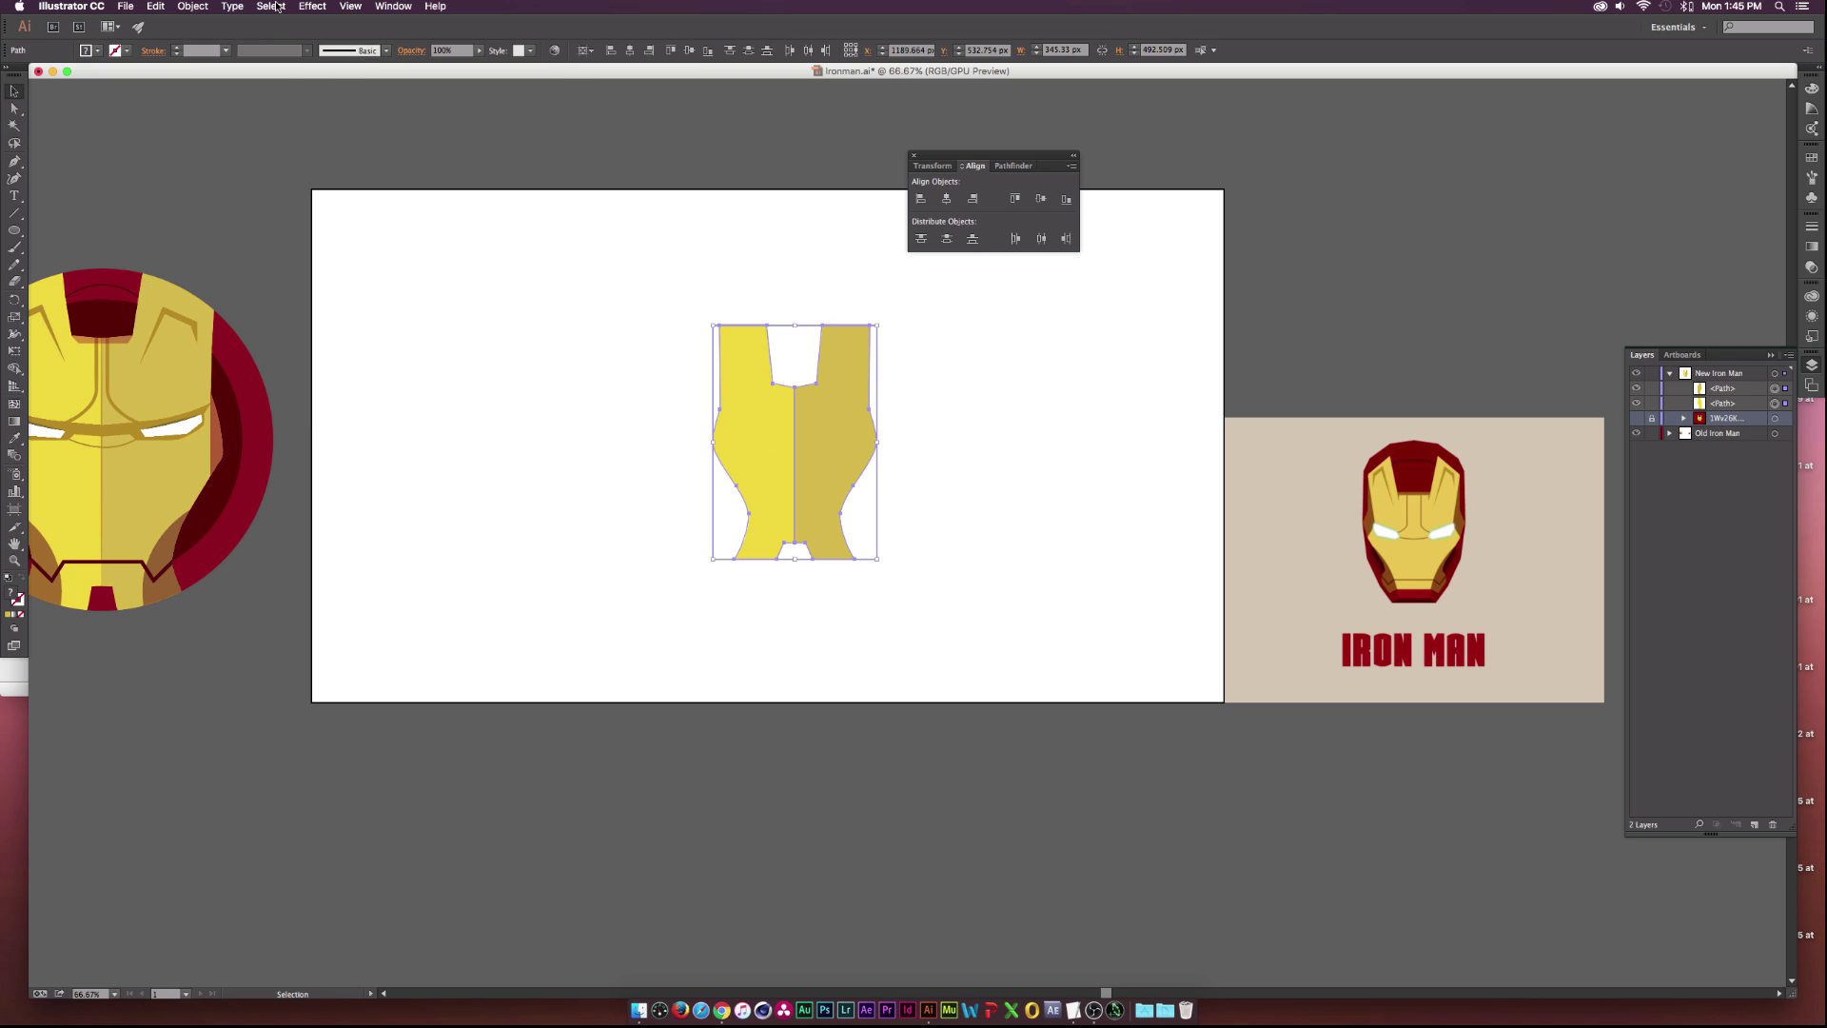
click(193, 5)
click(205, 58)
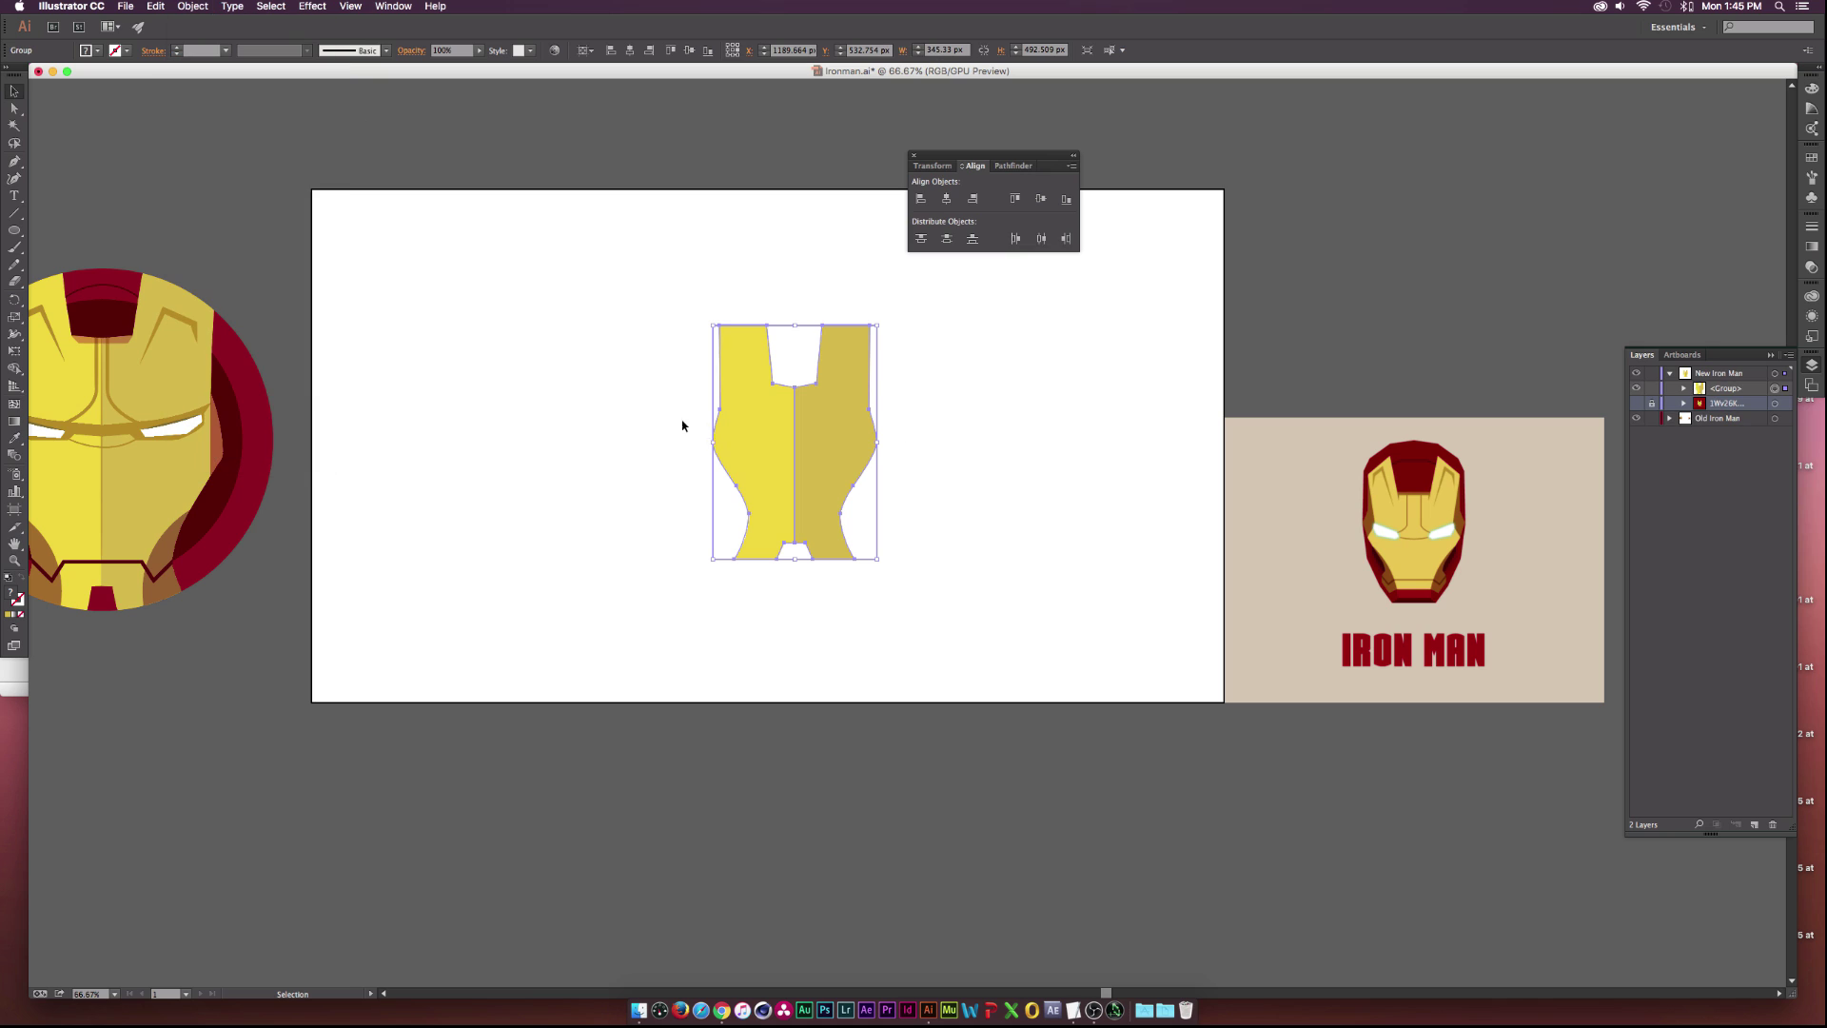
click(469, 461)
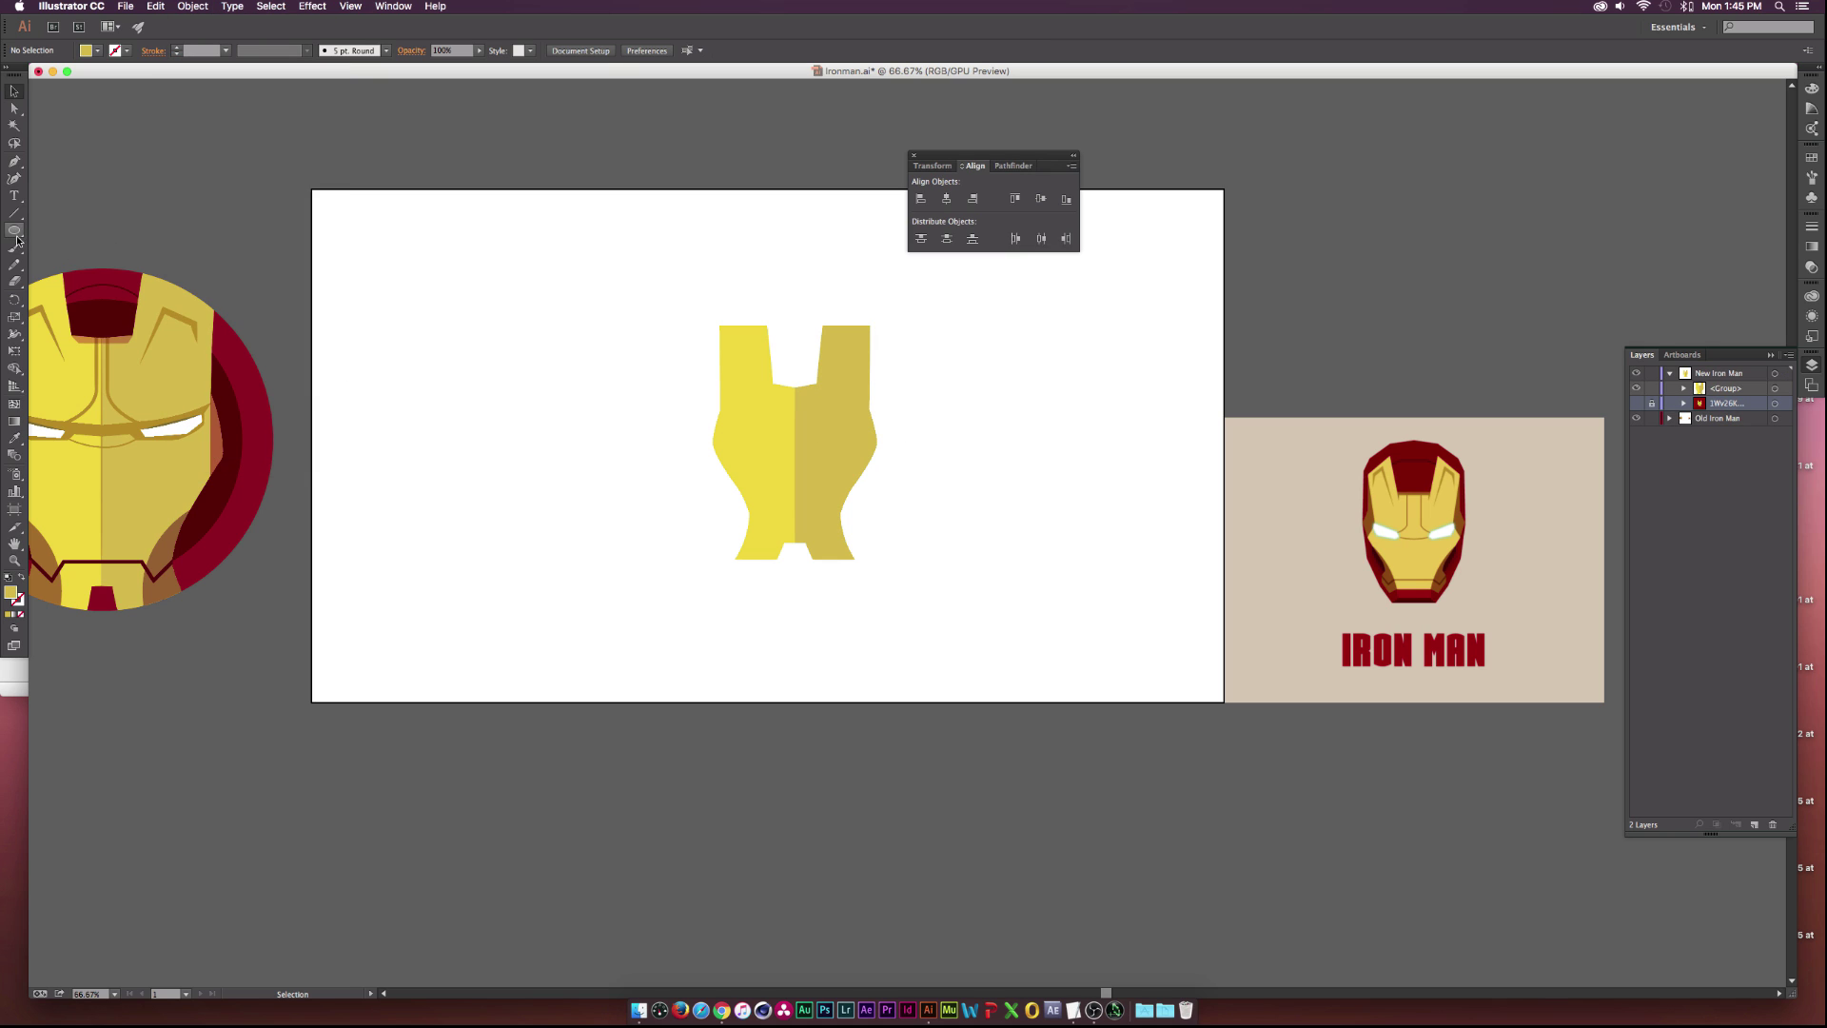
Draw a circle about 574 px in diameter beside the mask and fill it with the old badge's dark red.
click(14, 231)
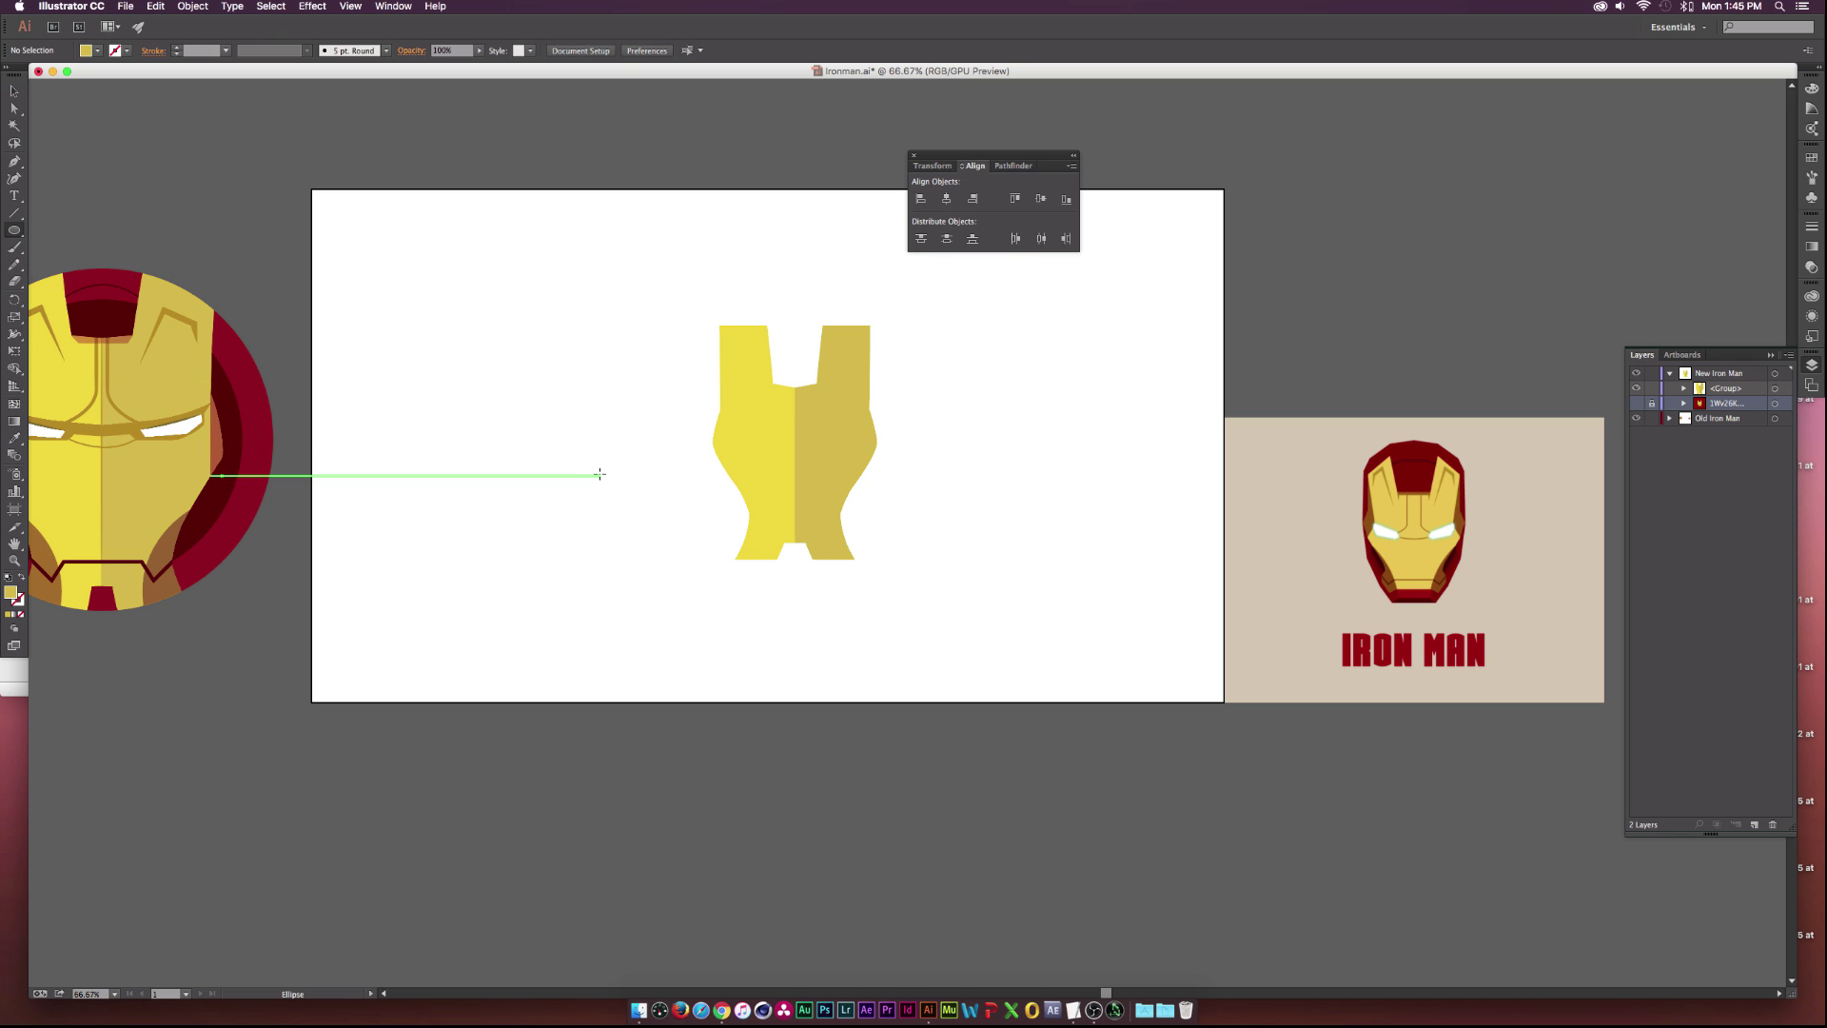
drag(599, 475, 658, 339)
key(v)
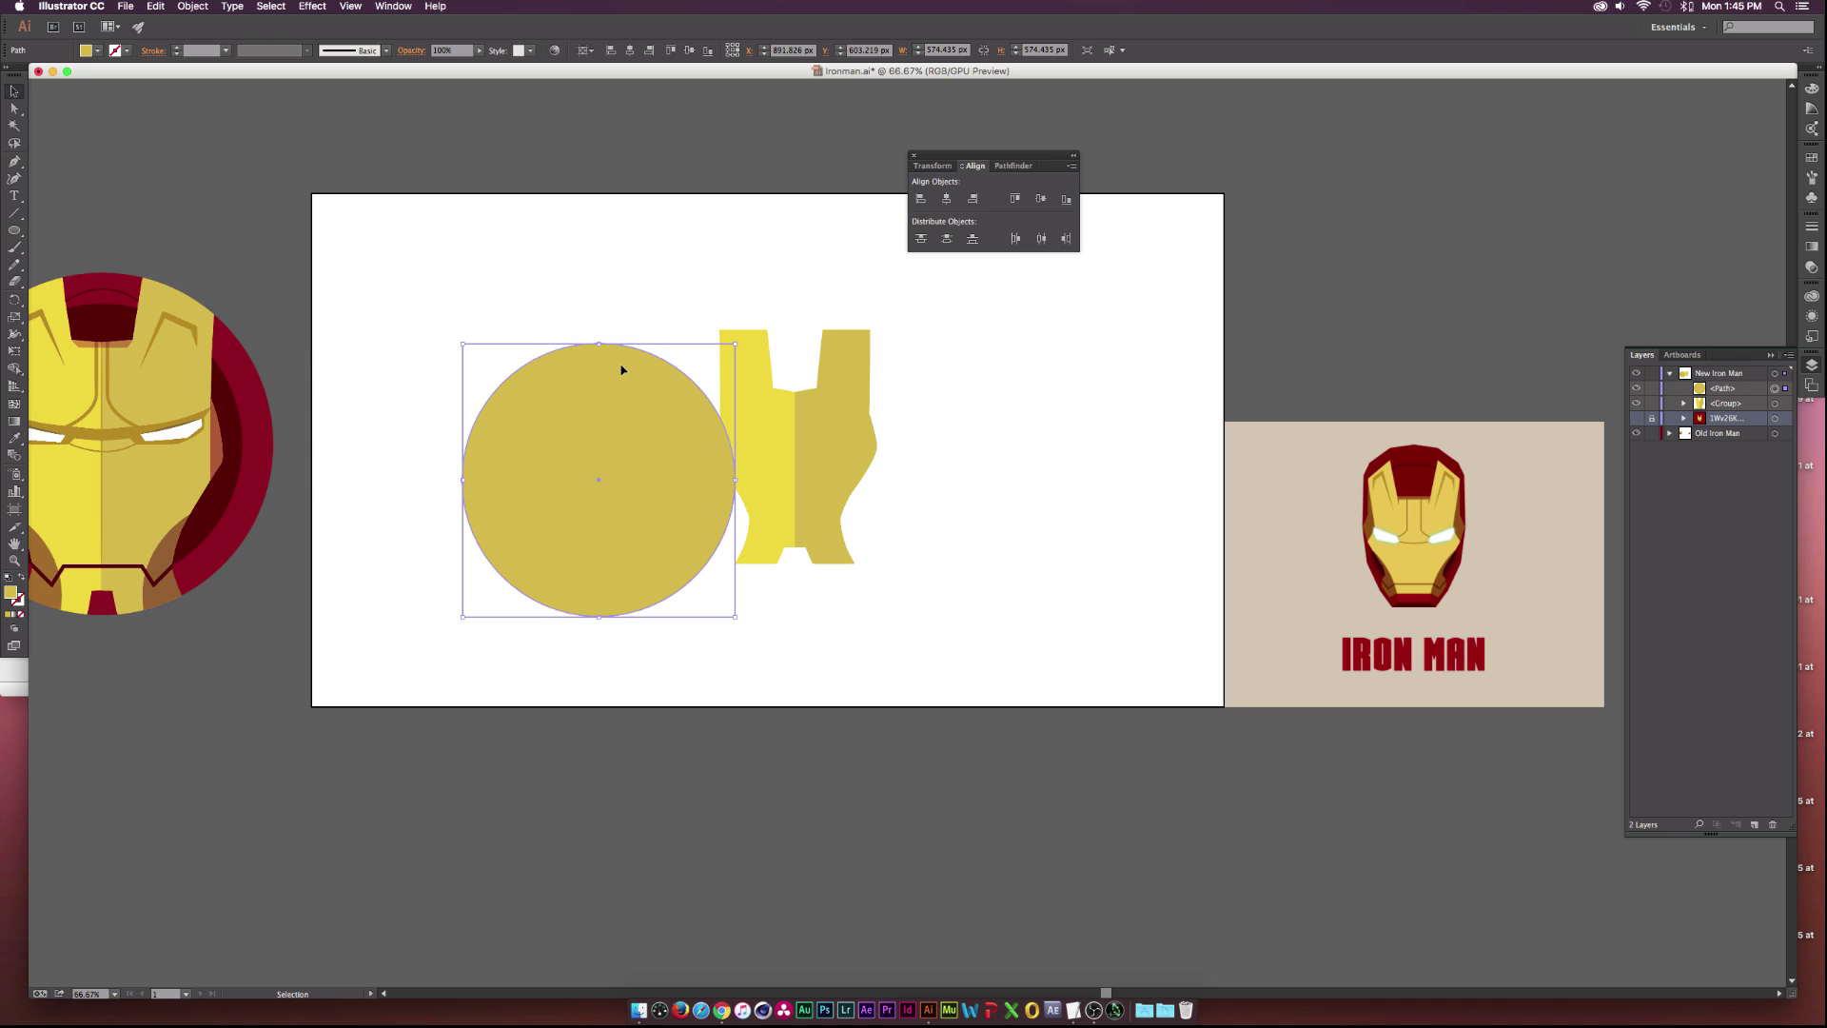
key(i)
click(248, 419)
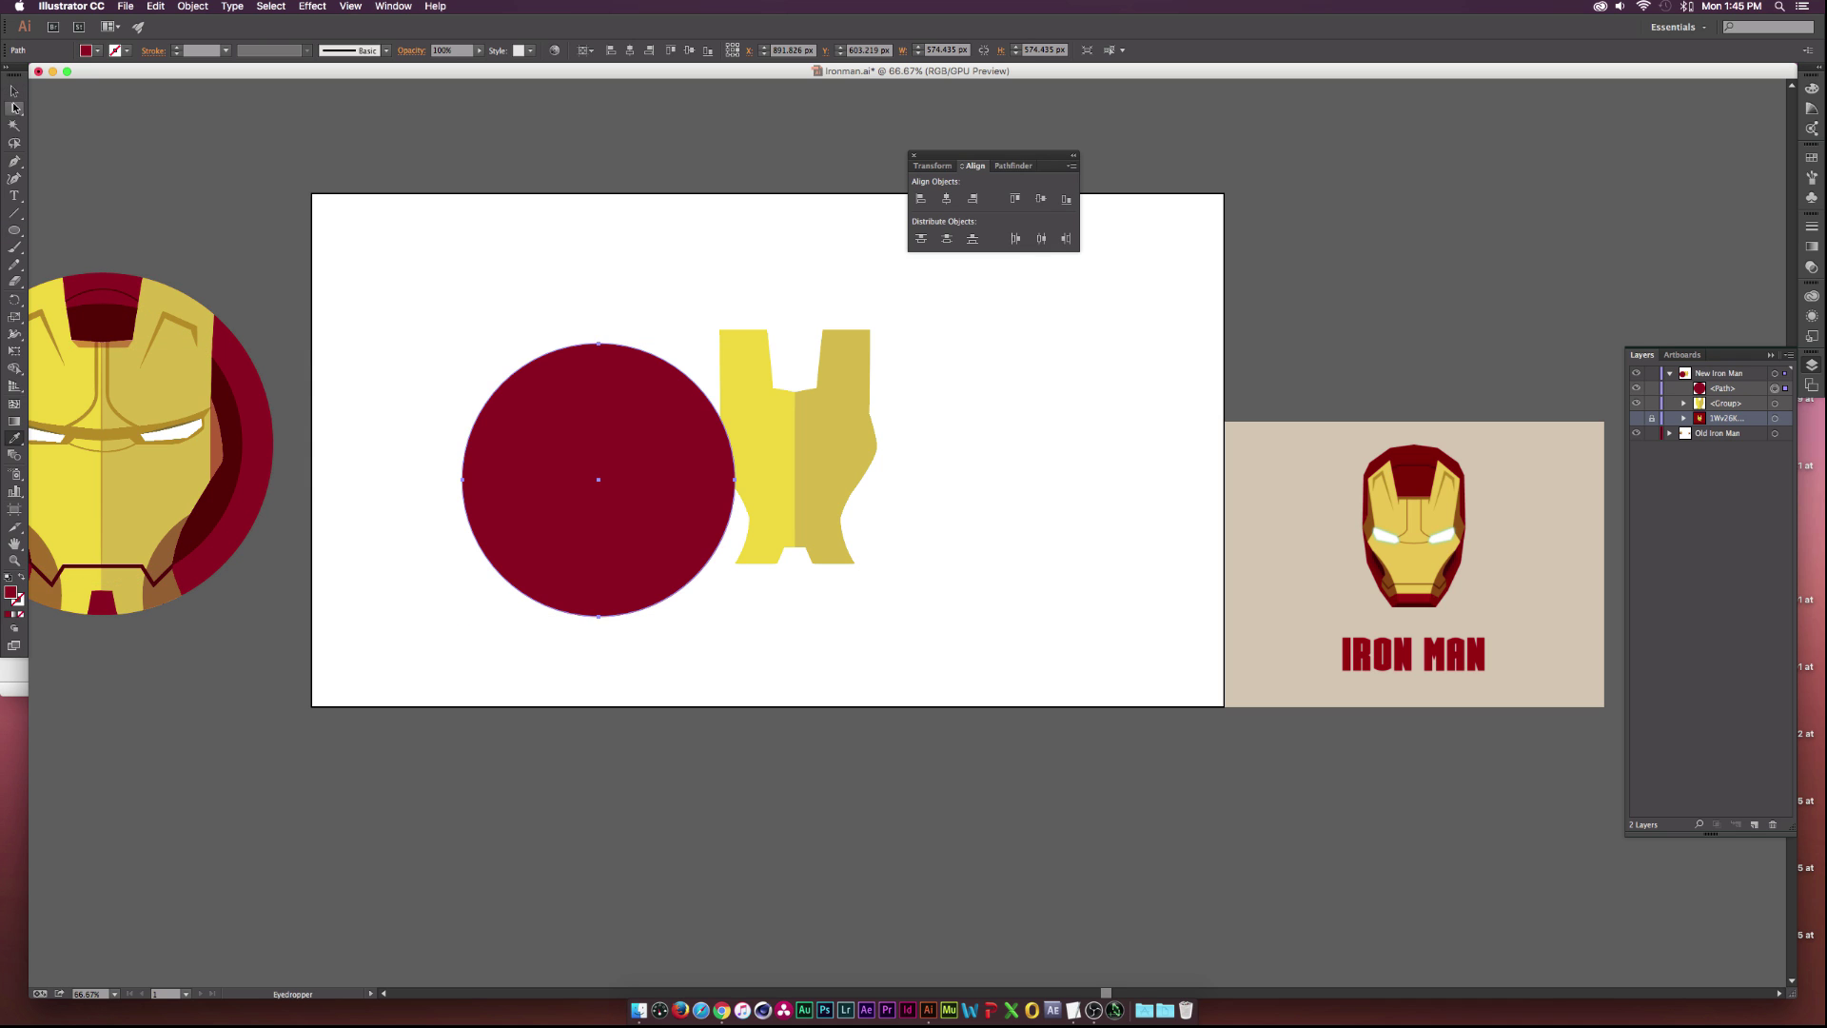
click(14, 91)
drag(676, 454, 681, 458)
Align the red circle and the mask group on their horizontal and vertical centres.
drag(448, 321, 1023, 663)
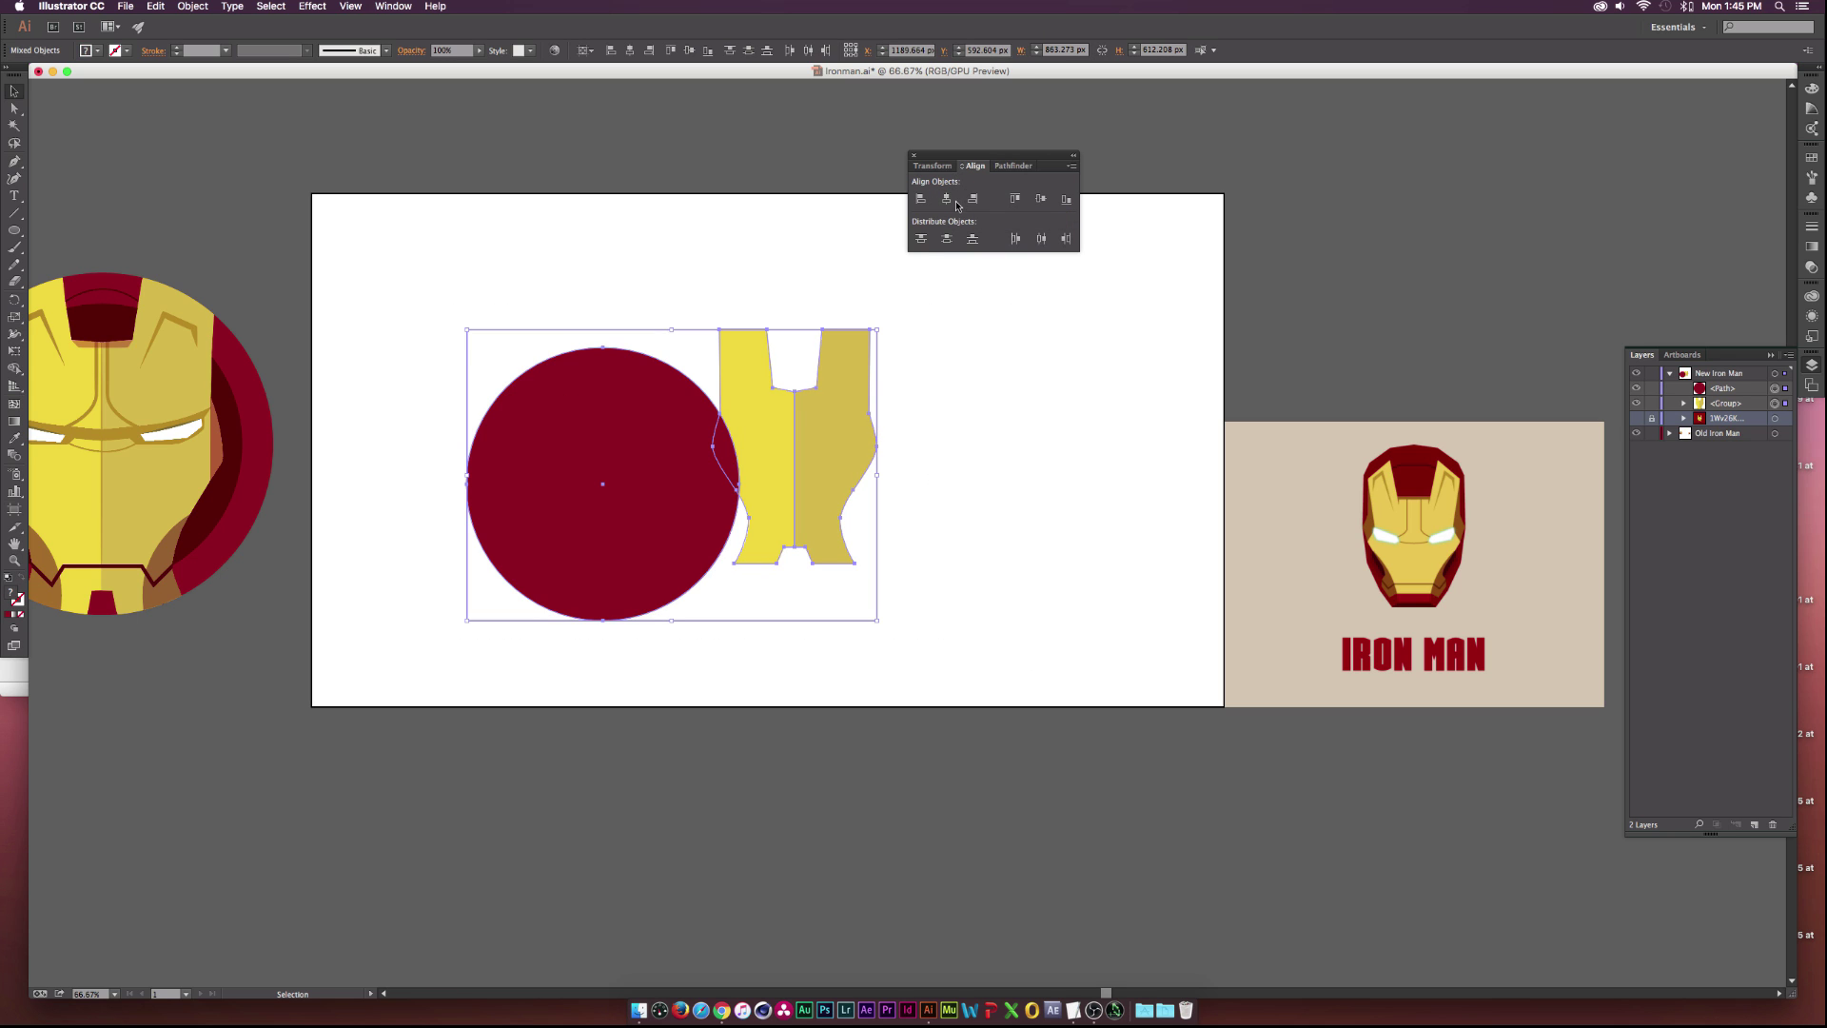
click(396, 5)
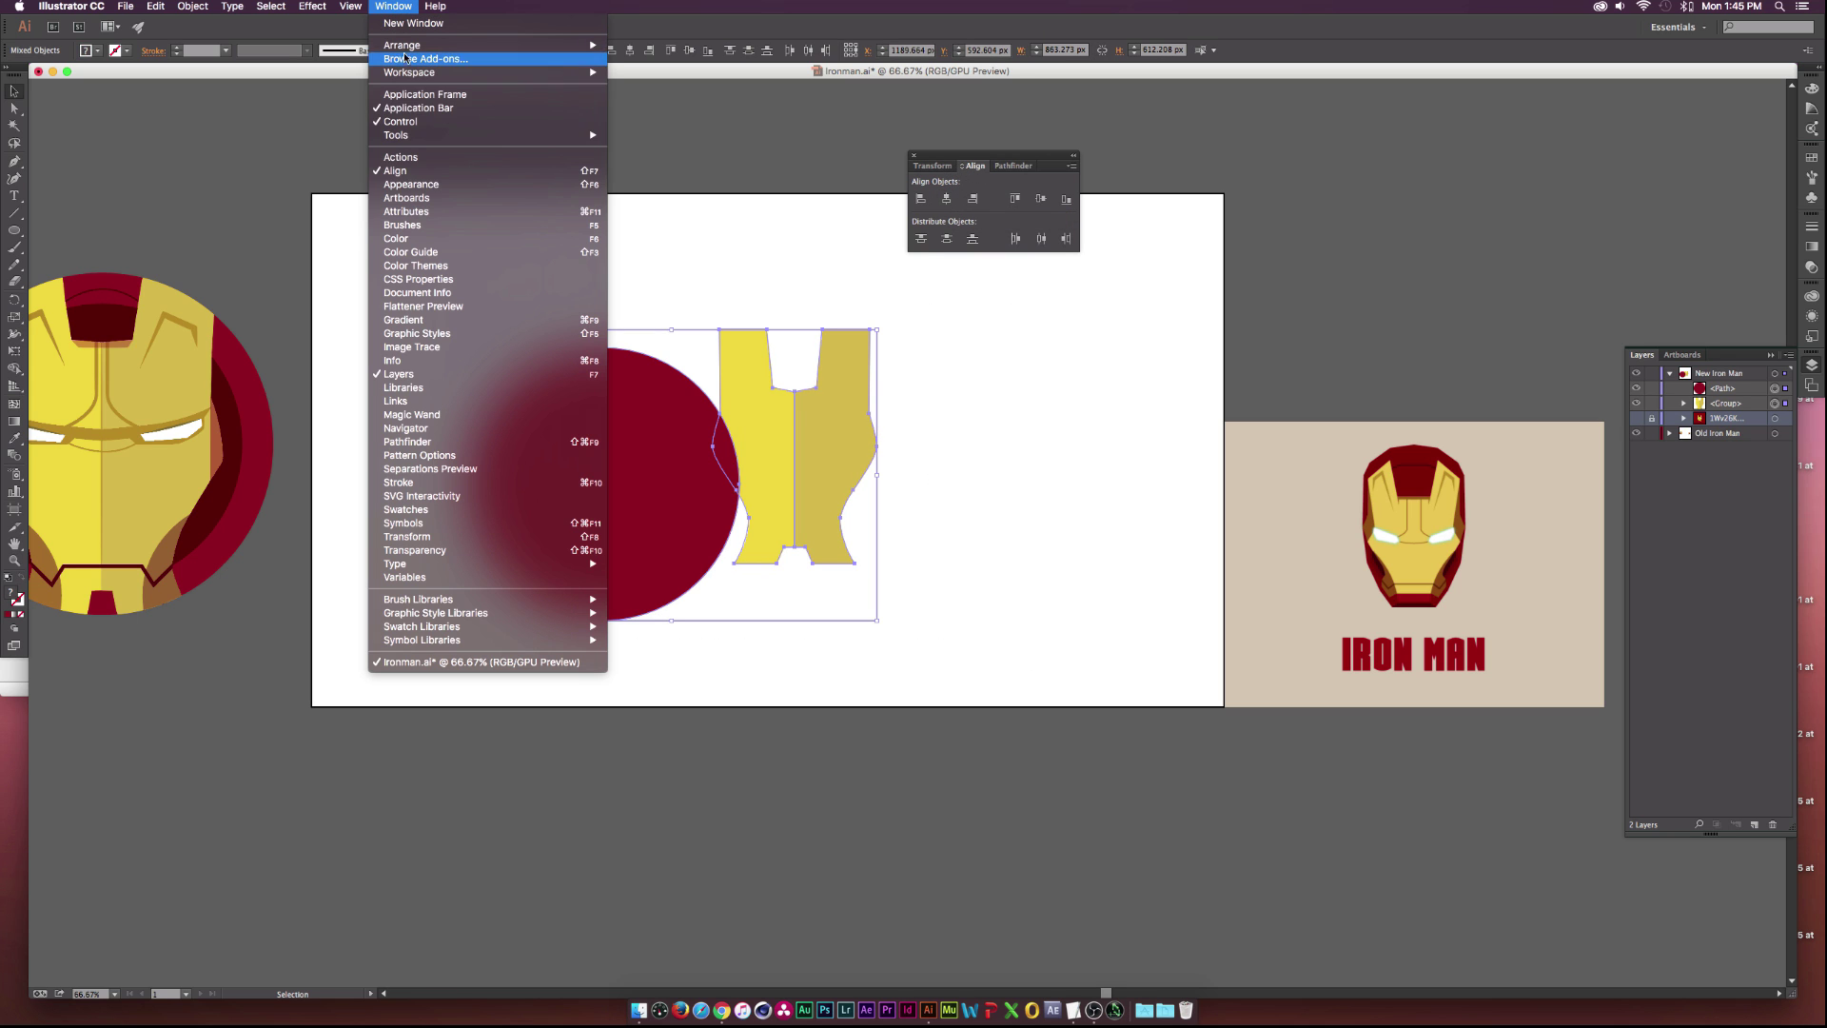
click(795, 12)
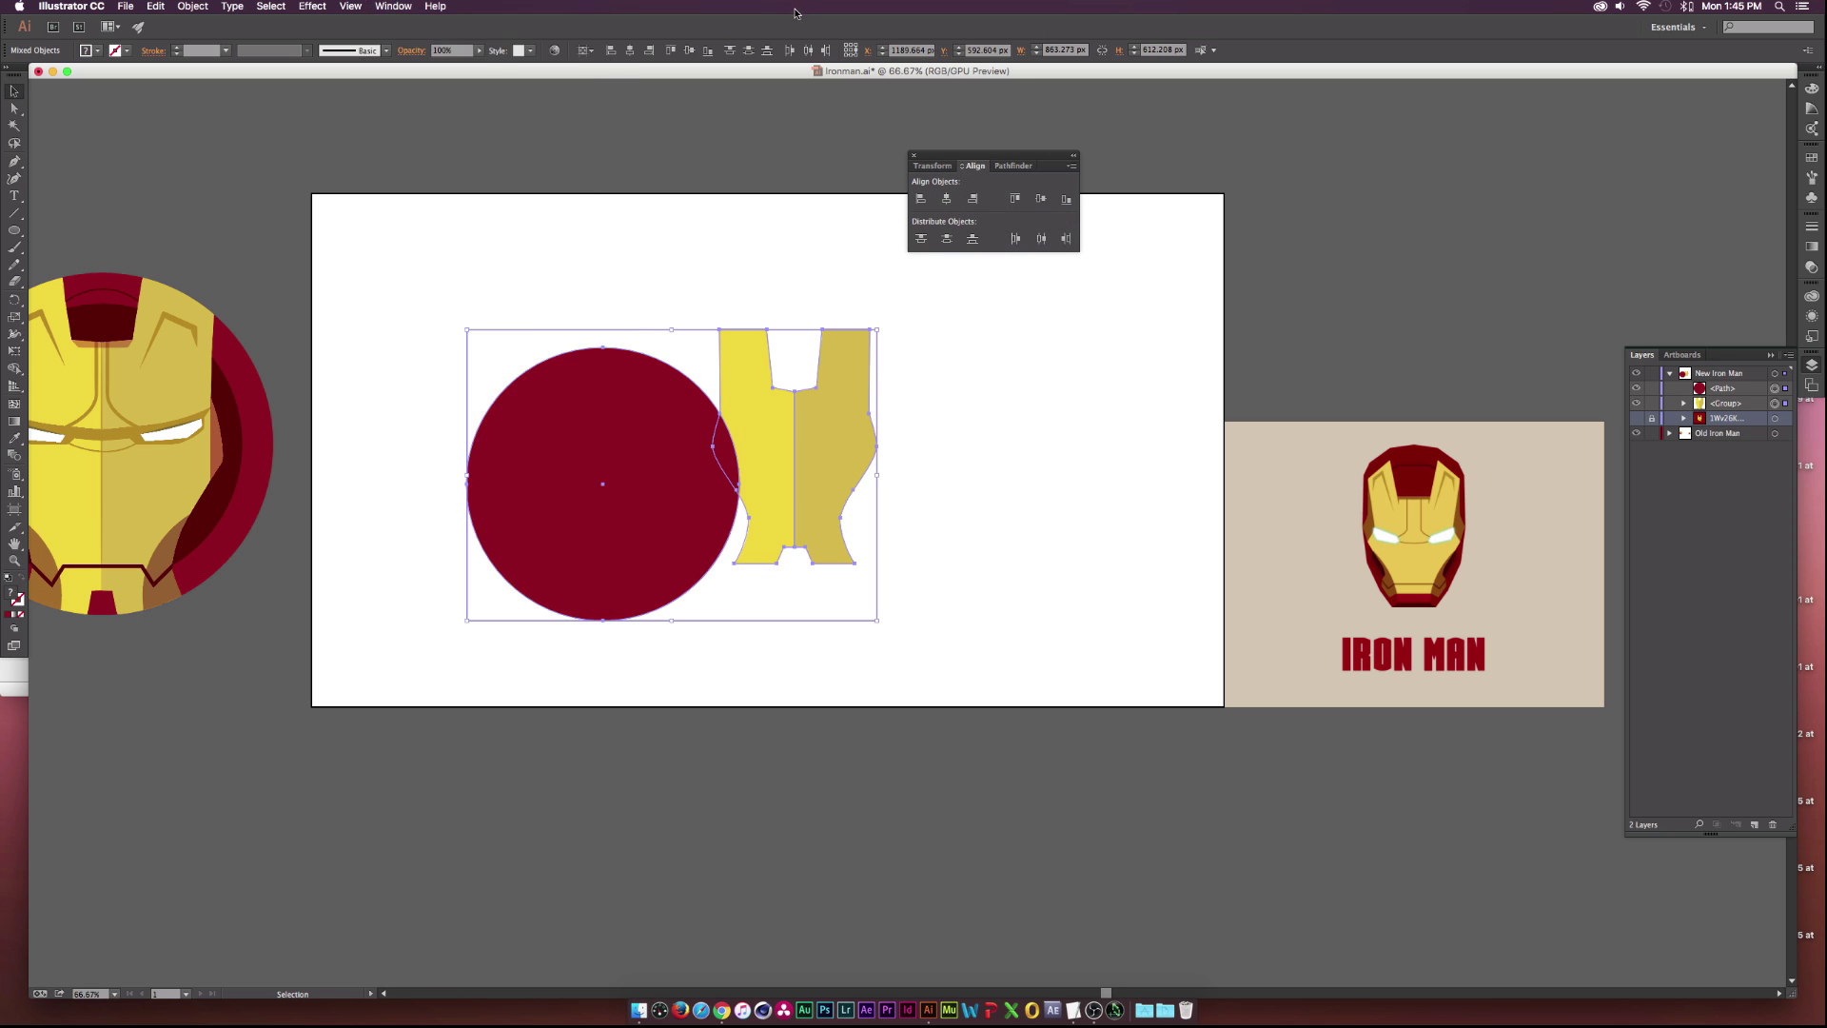
click(948, 198)
click(1044, 199)
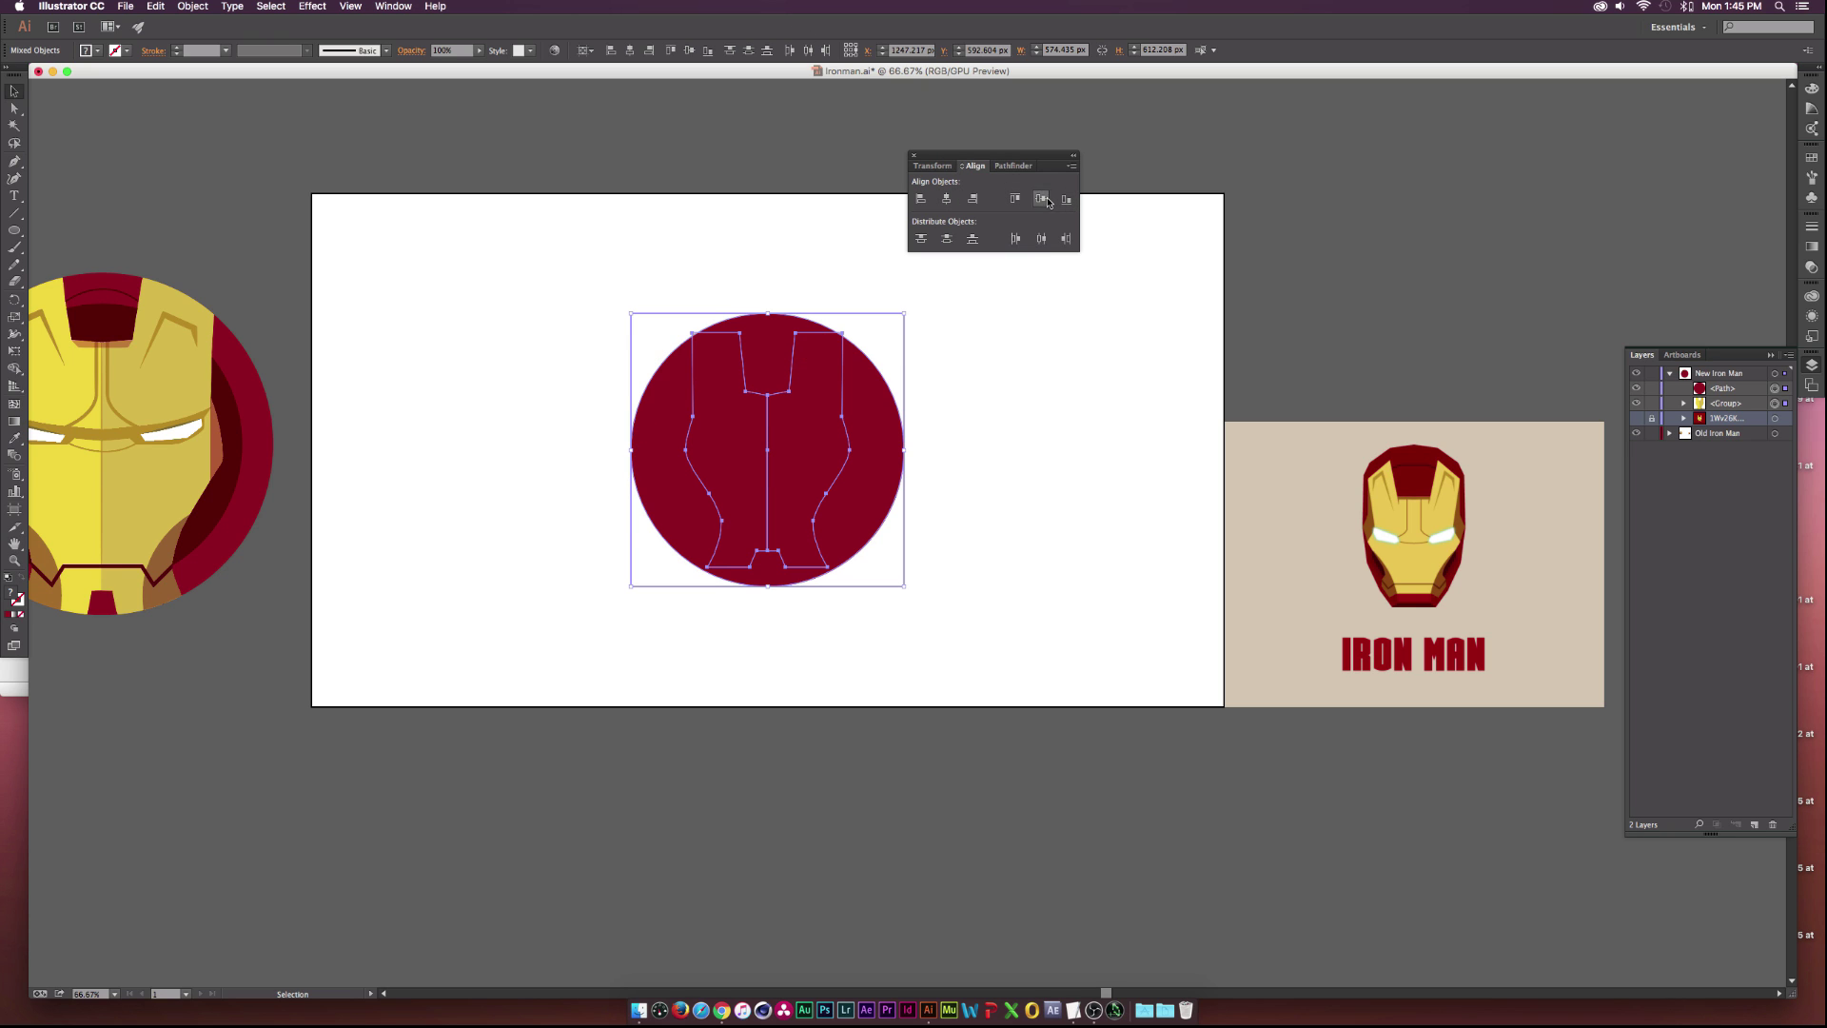
click(467, 376)
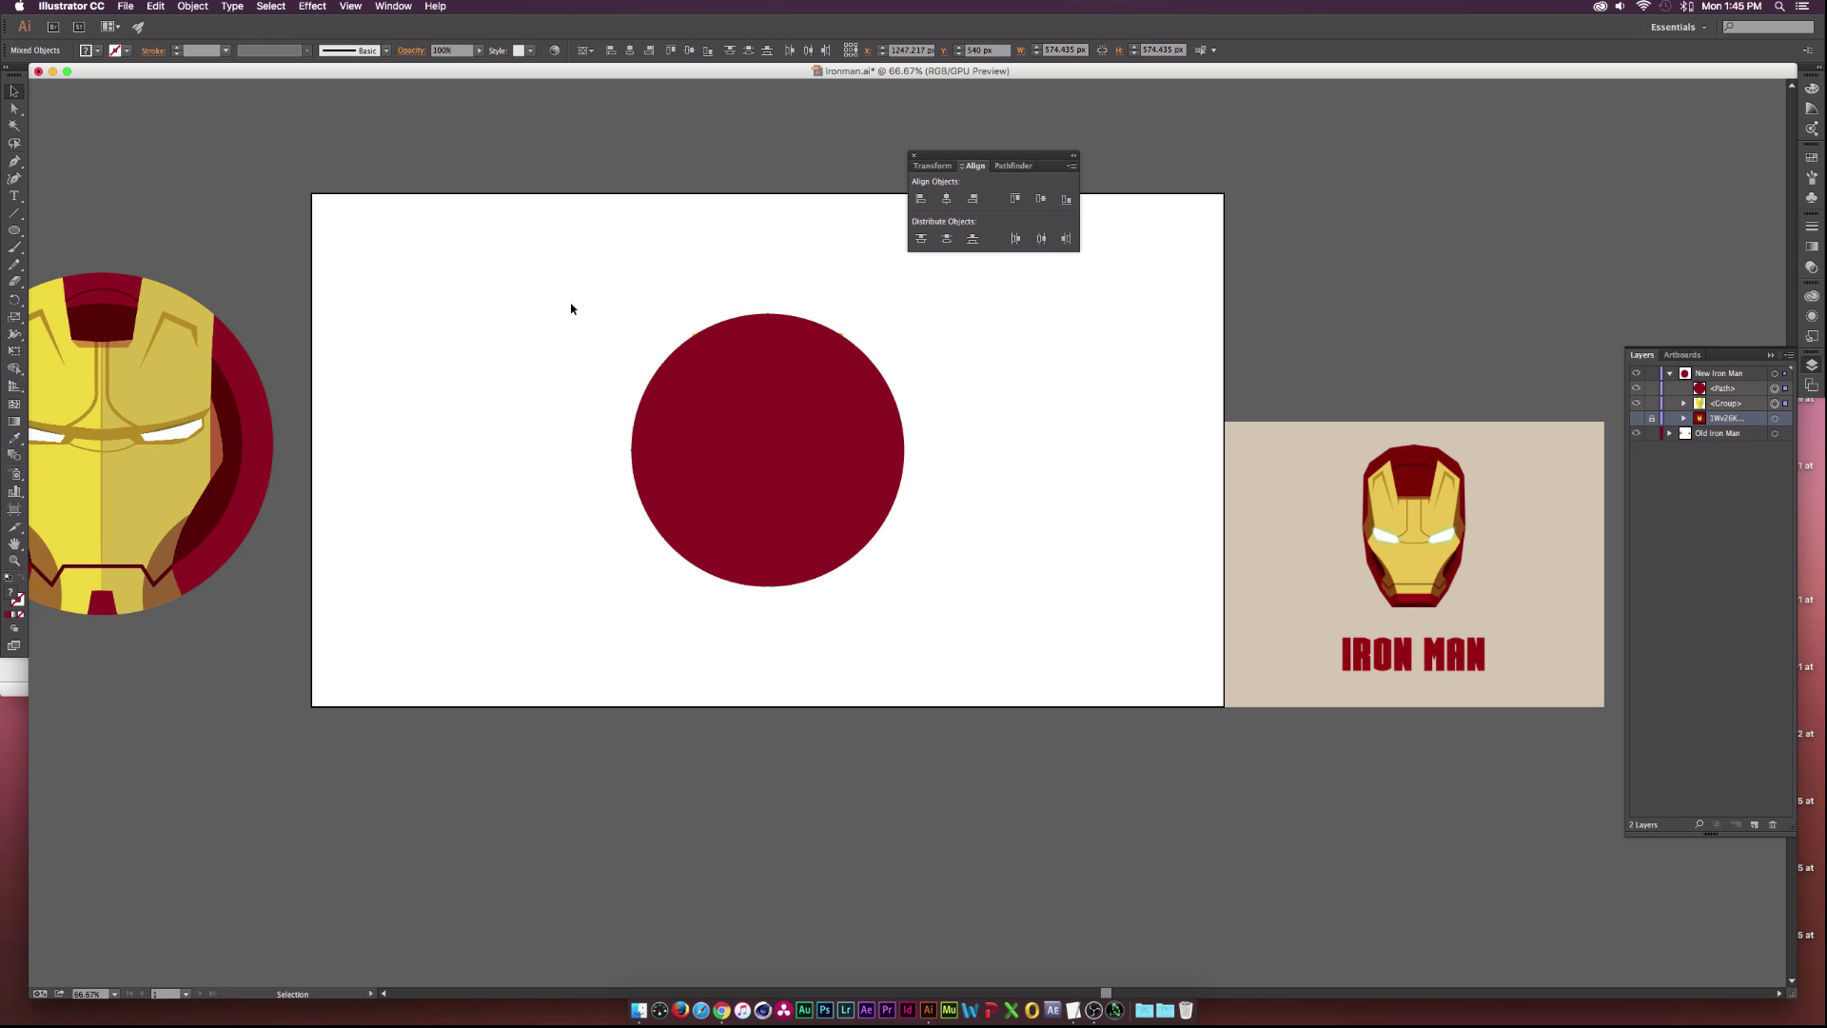
Send the red circle to the back, behind the mask group.
click(864, 450)
click(202, 5)
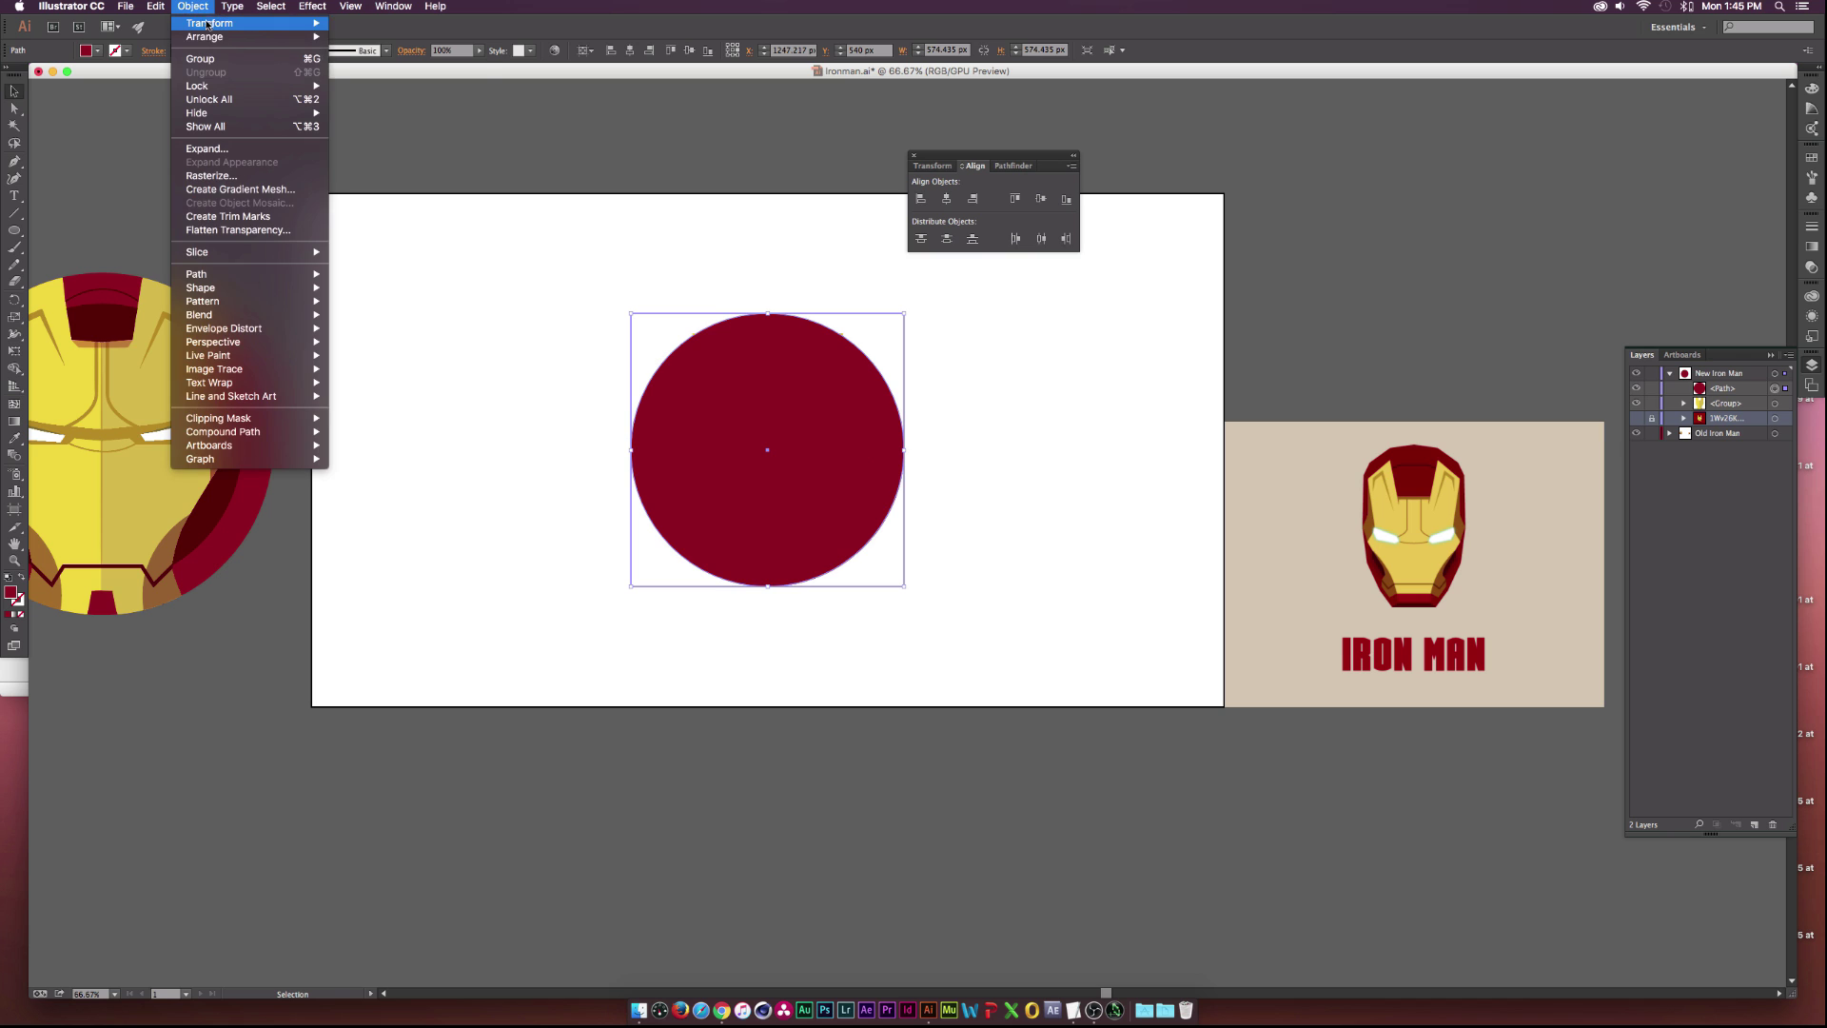
mouse_move(219, 36)
key(Return)
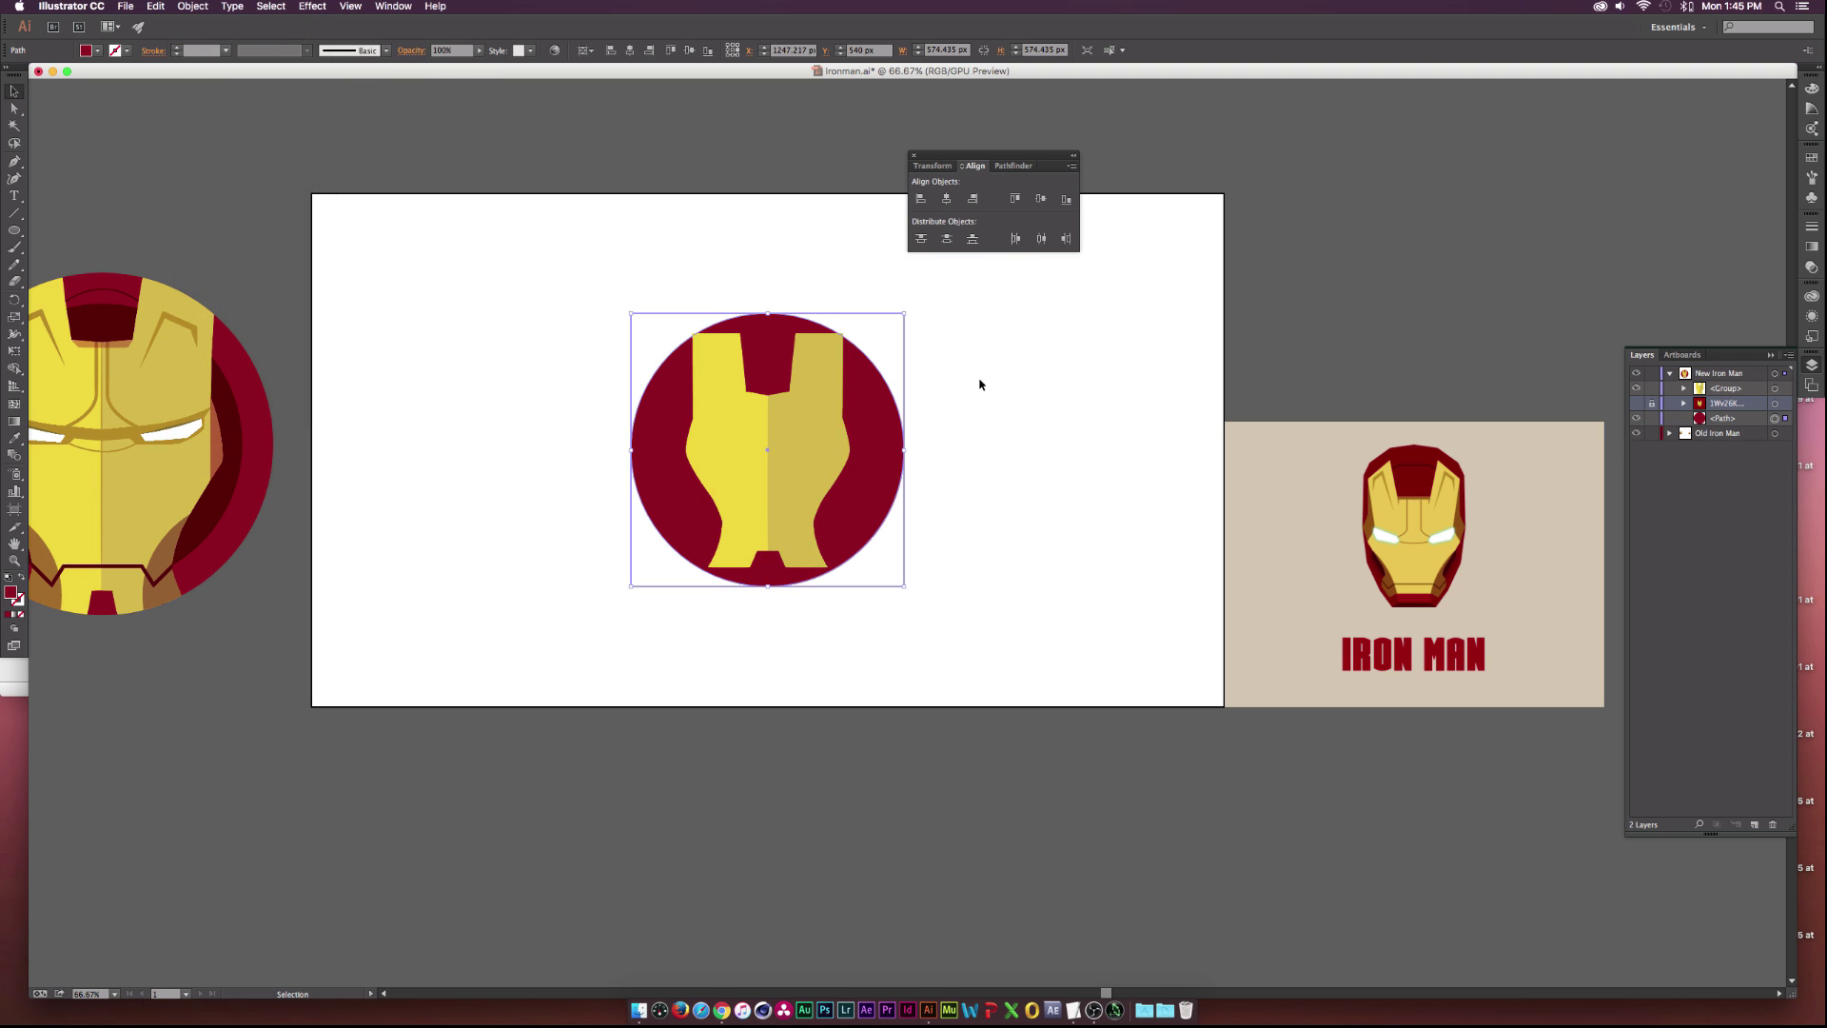
key(shift+super+a)
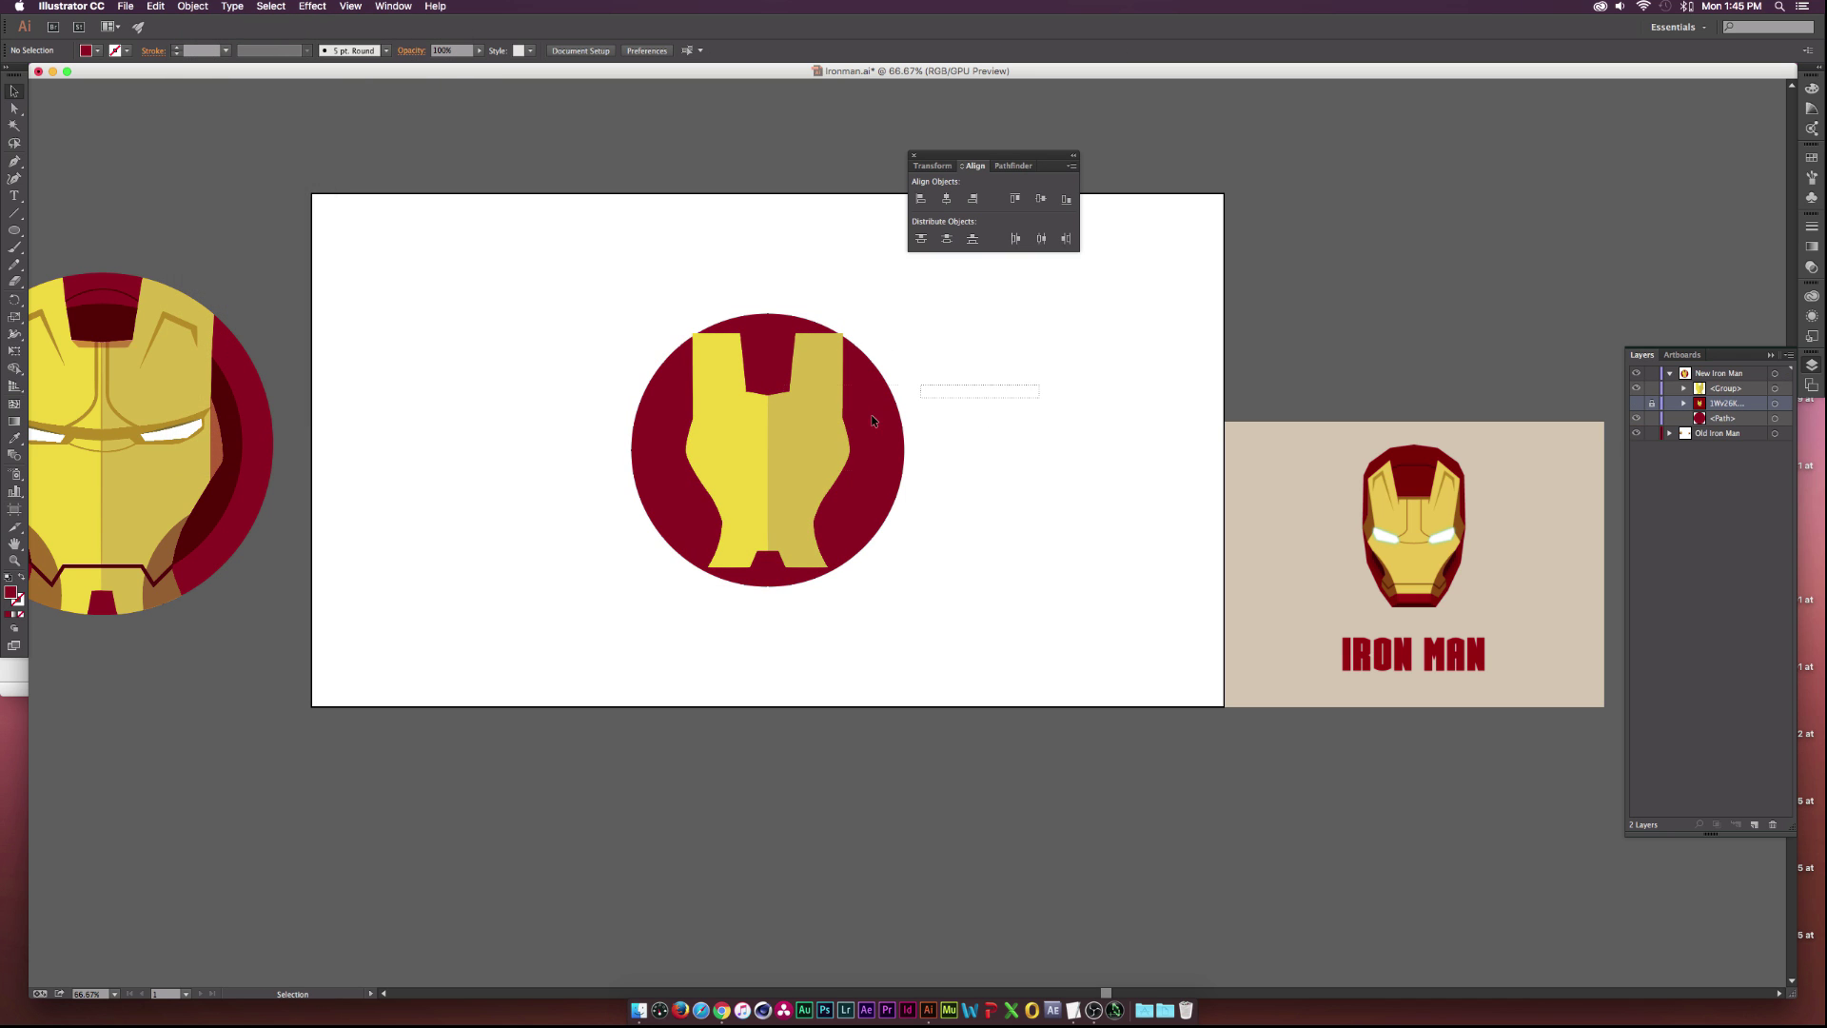
Enlarge the mask group proportionally about its centre to about 582 px tall, so its ends overlap the circle's edge.
click(893, 430)
key(alt+super+bracketright)
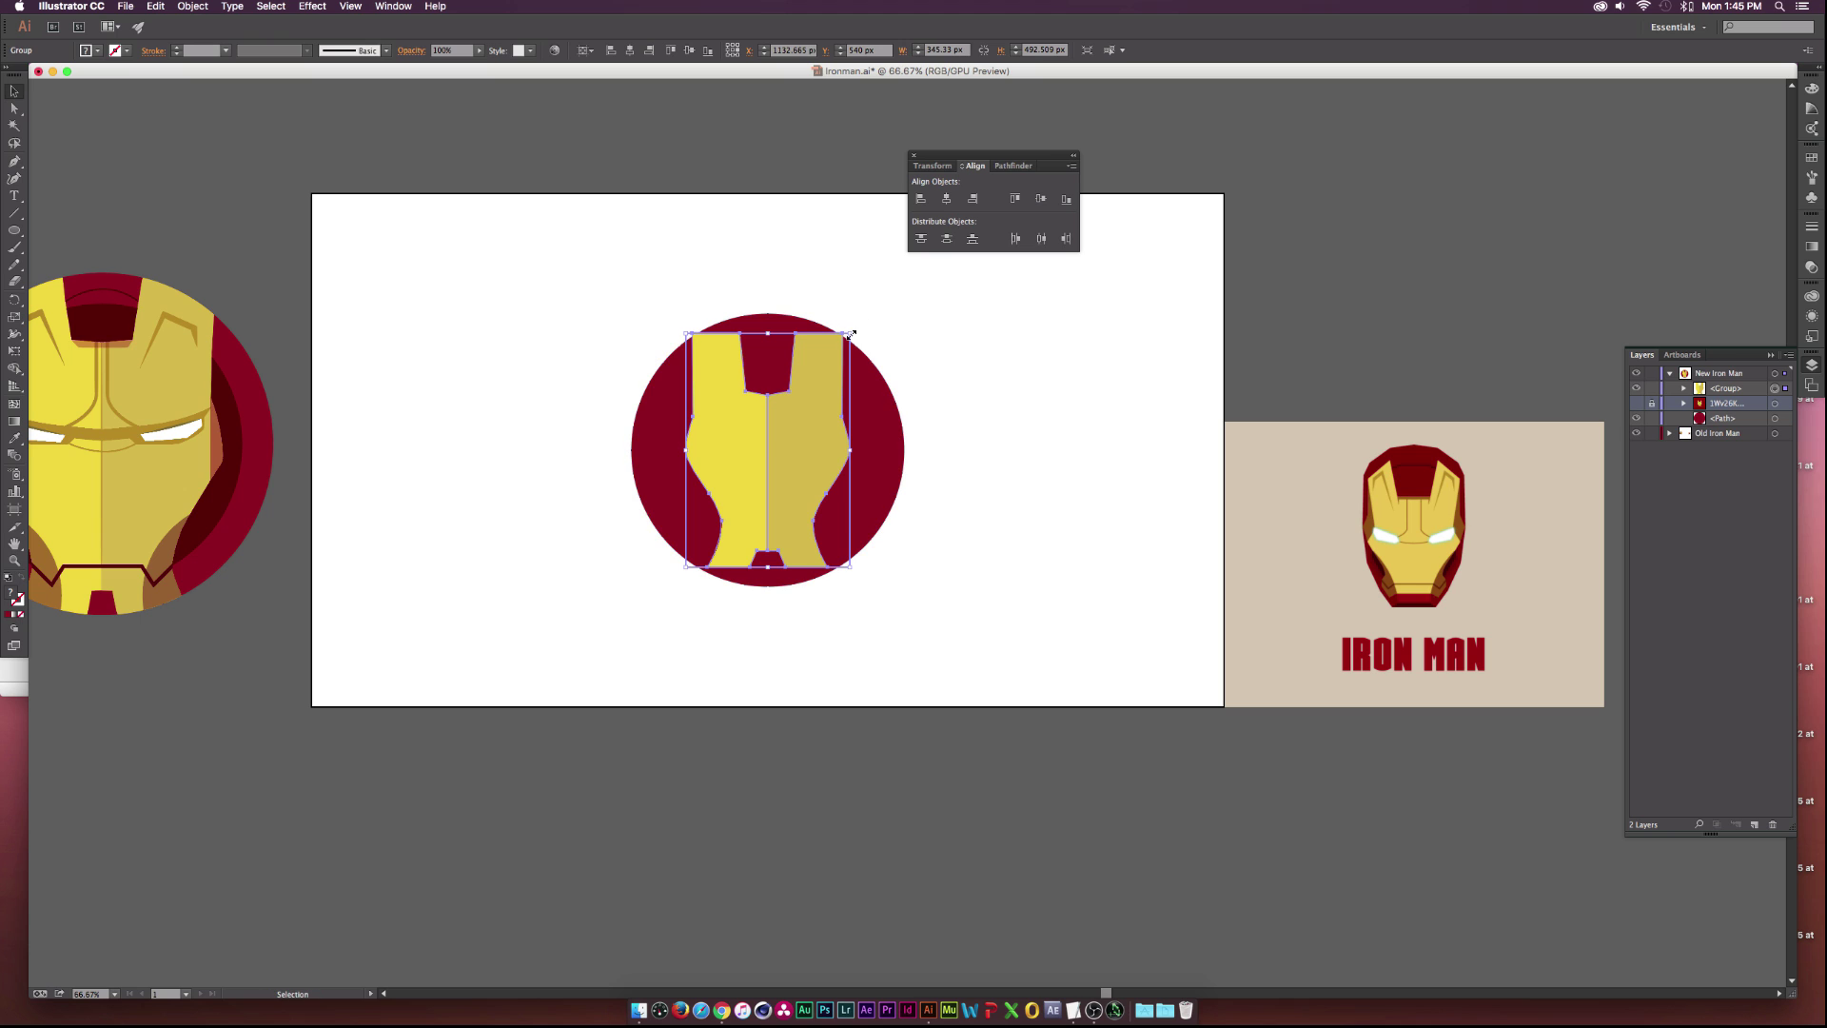
drag(851, 335, 910, 355)
click(948, 326)
Trim the four corners of the mask that stick out beyond the red circle using the Shape Builder tool.
drag(1003, 294, 512, 491)
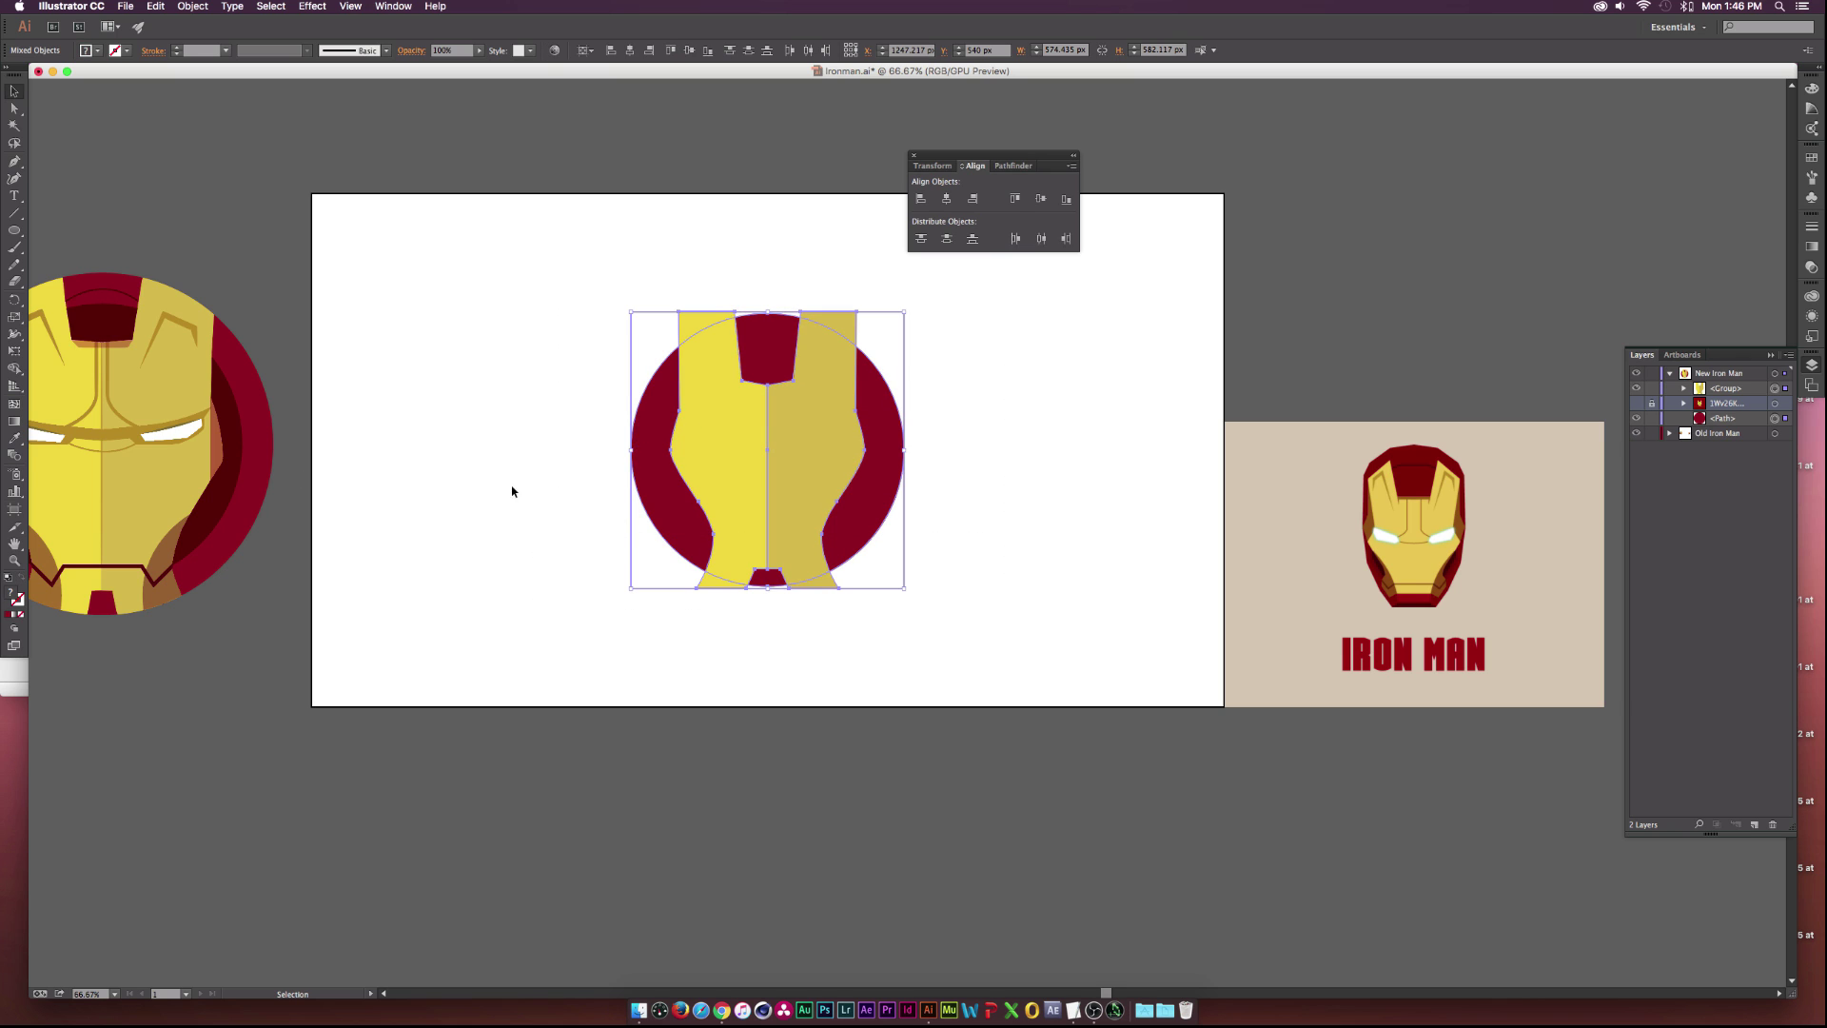
click(17, 371)
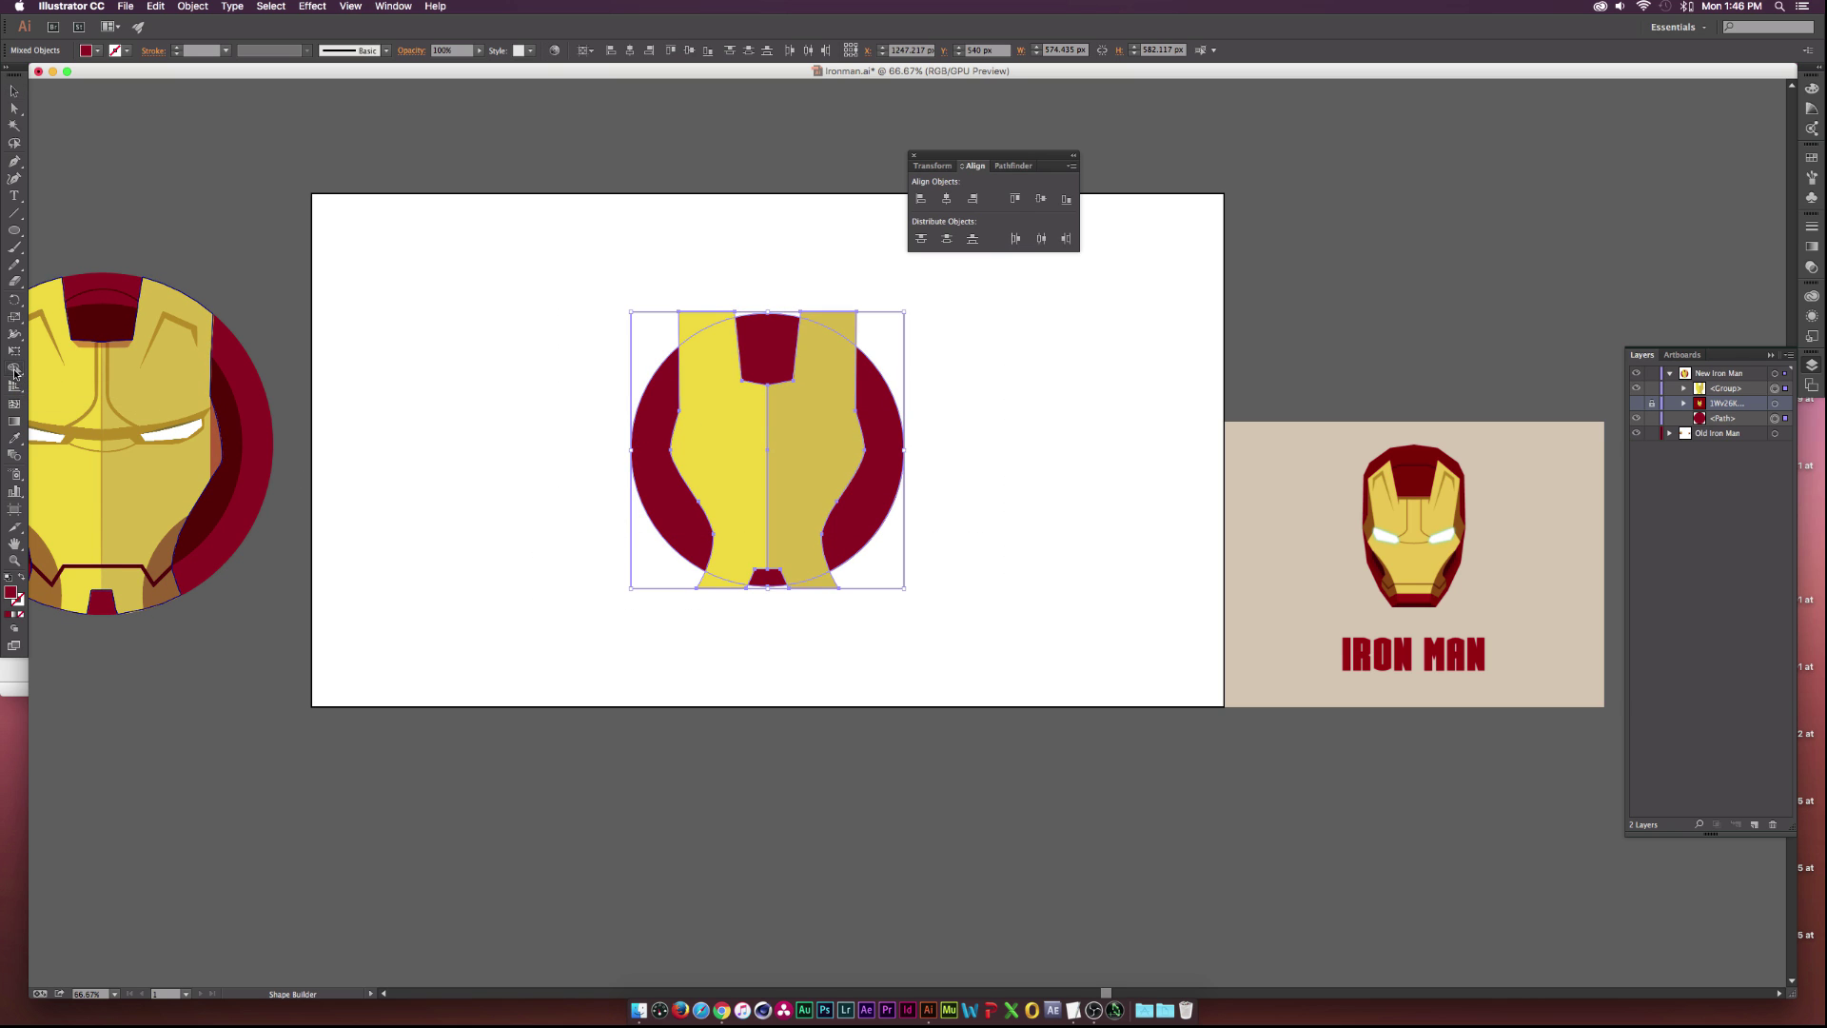
alt+click(693, 325)
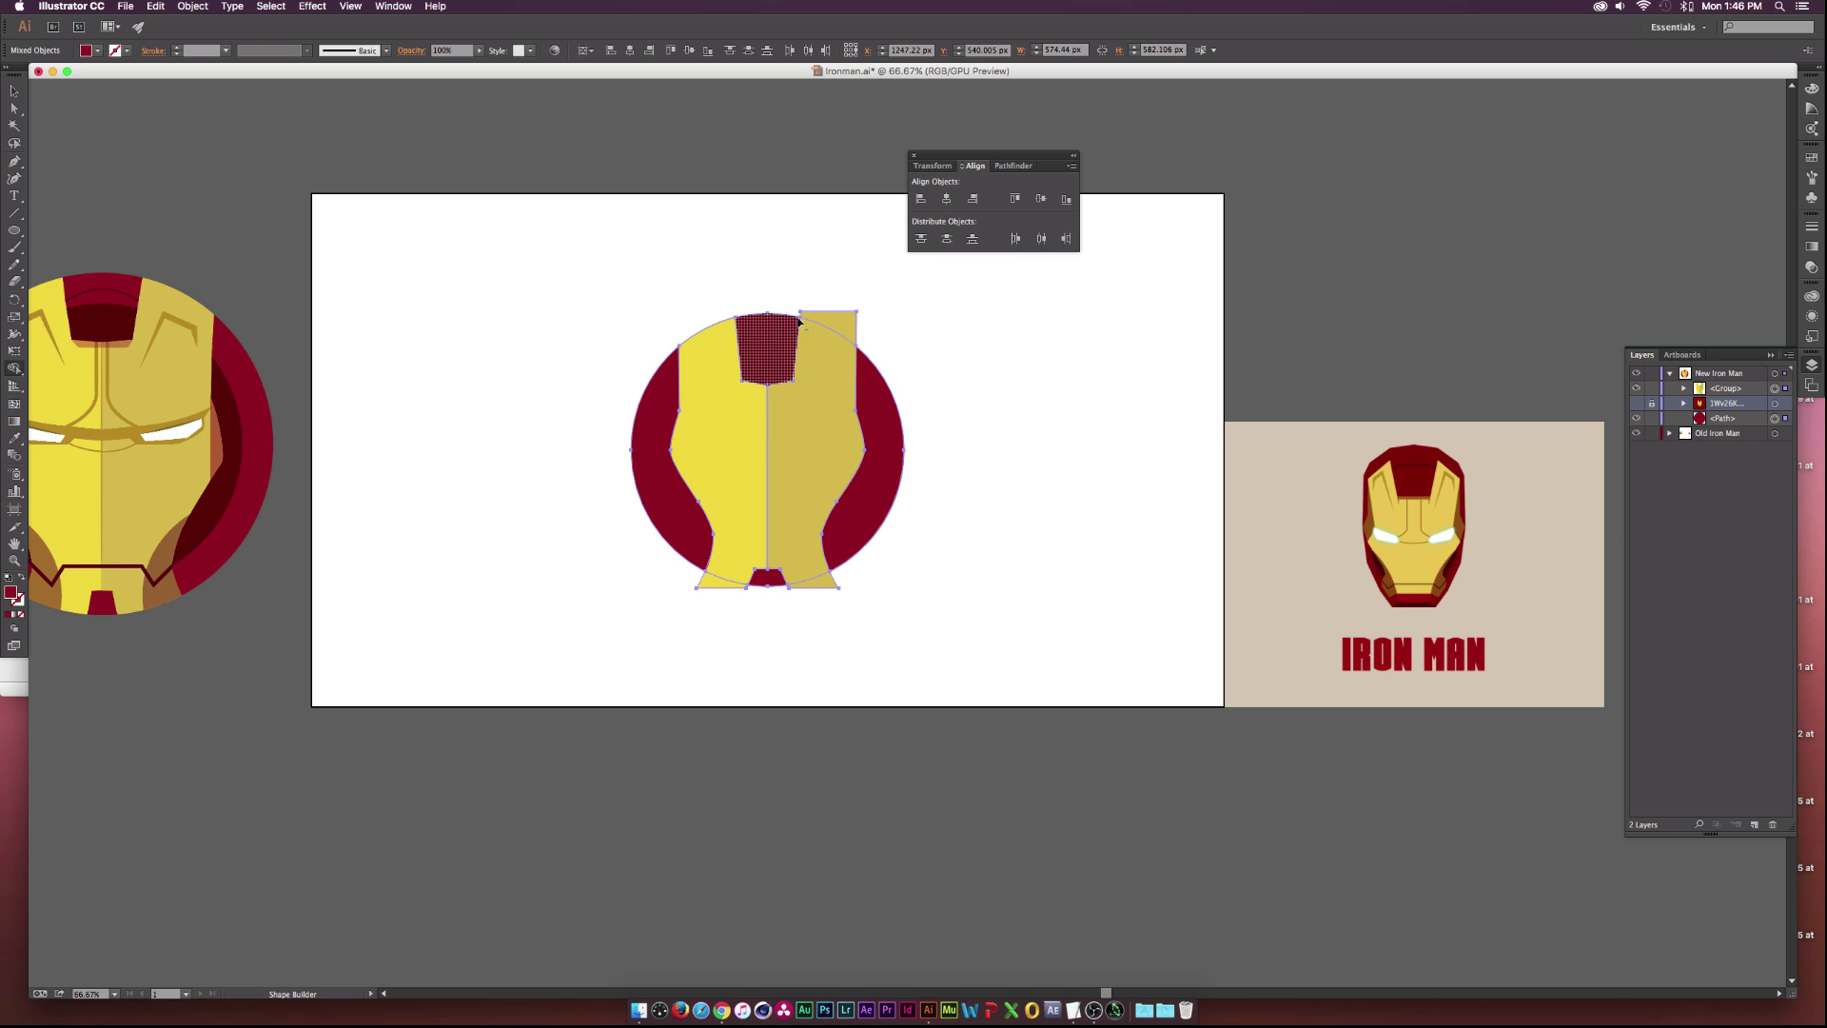
alt+click(838, 321)
alt+click(823, 584)
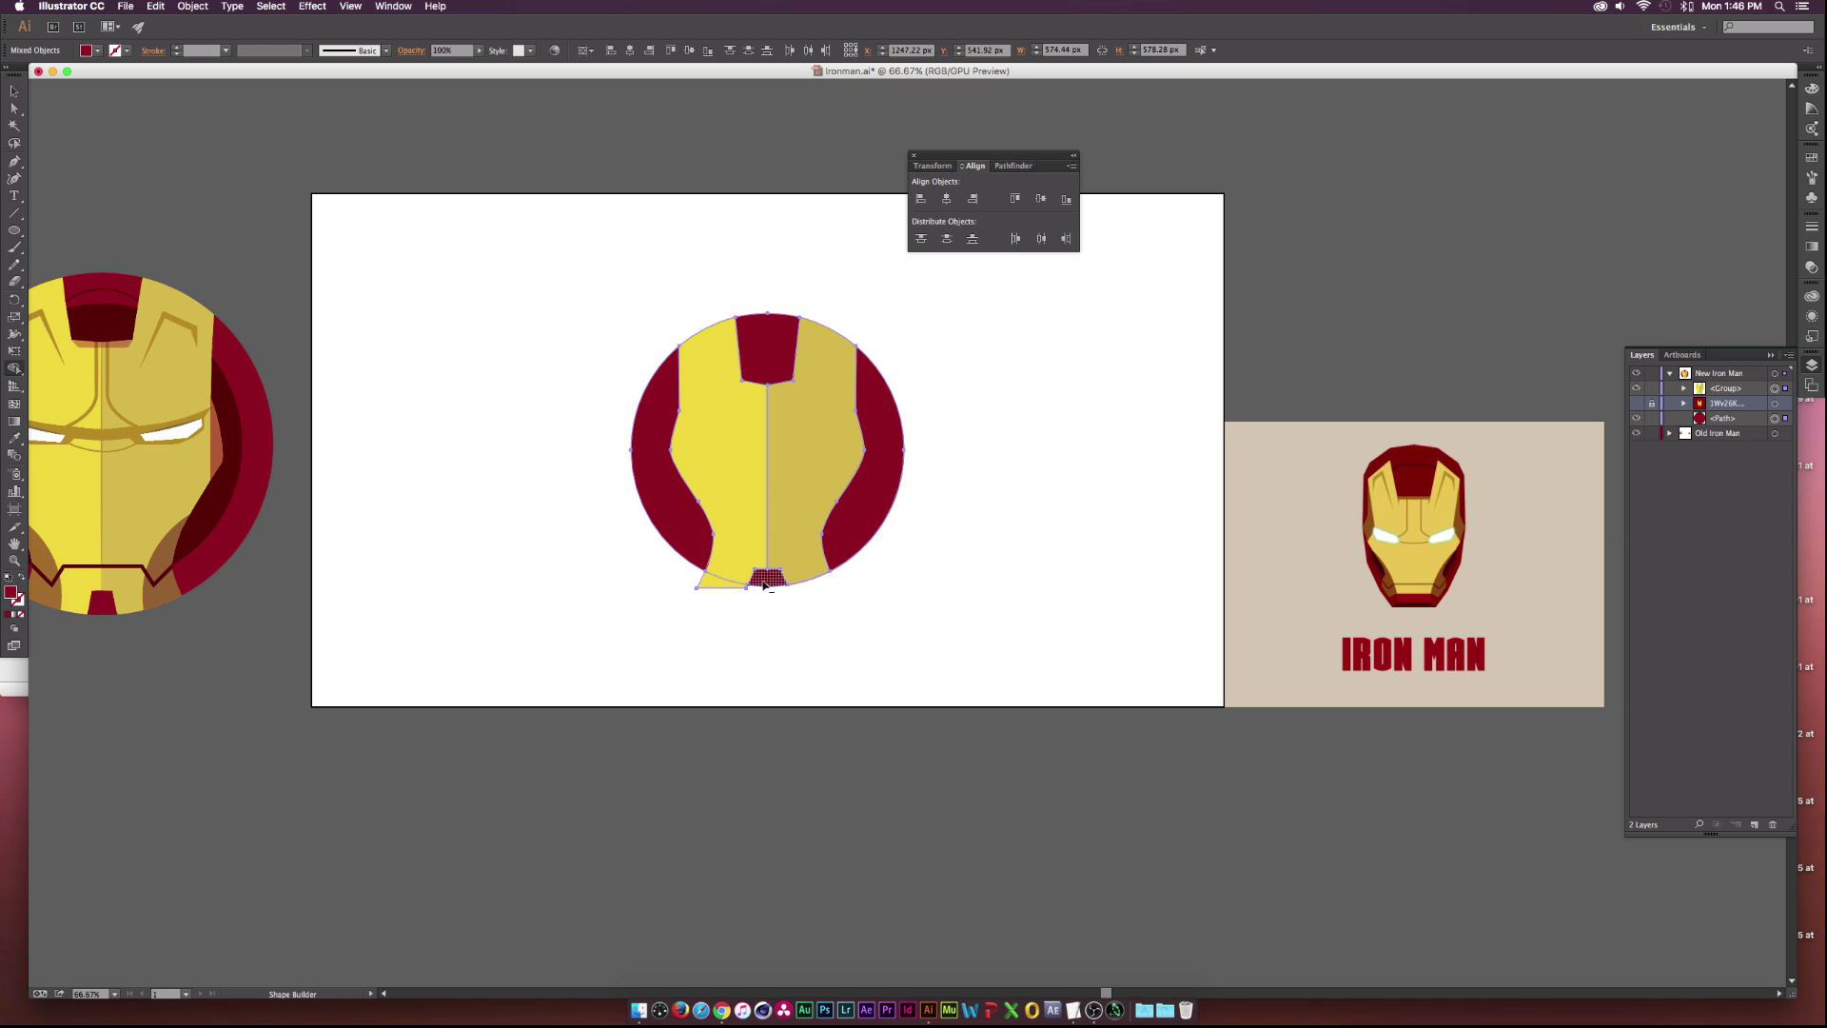
alt+click(709, 580)
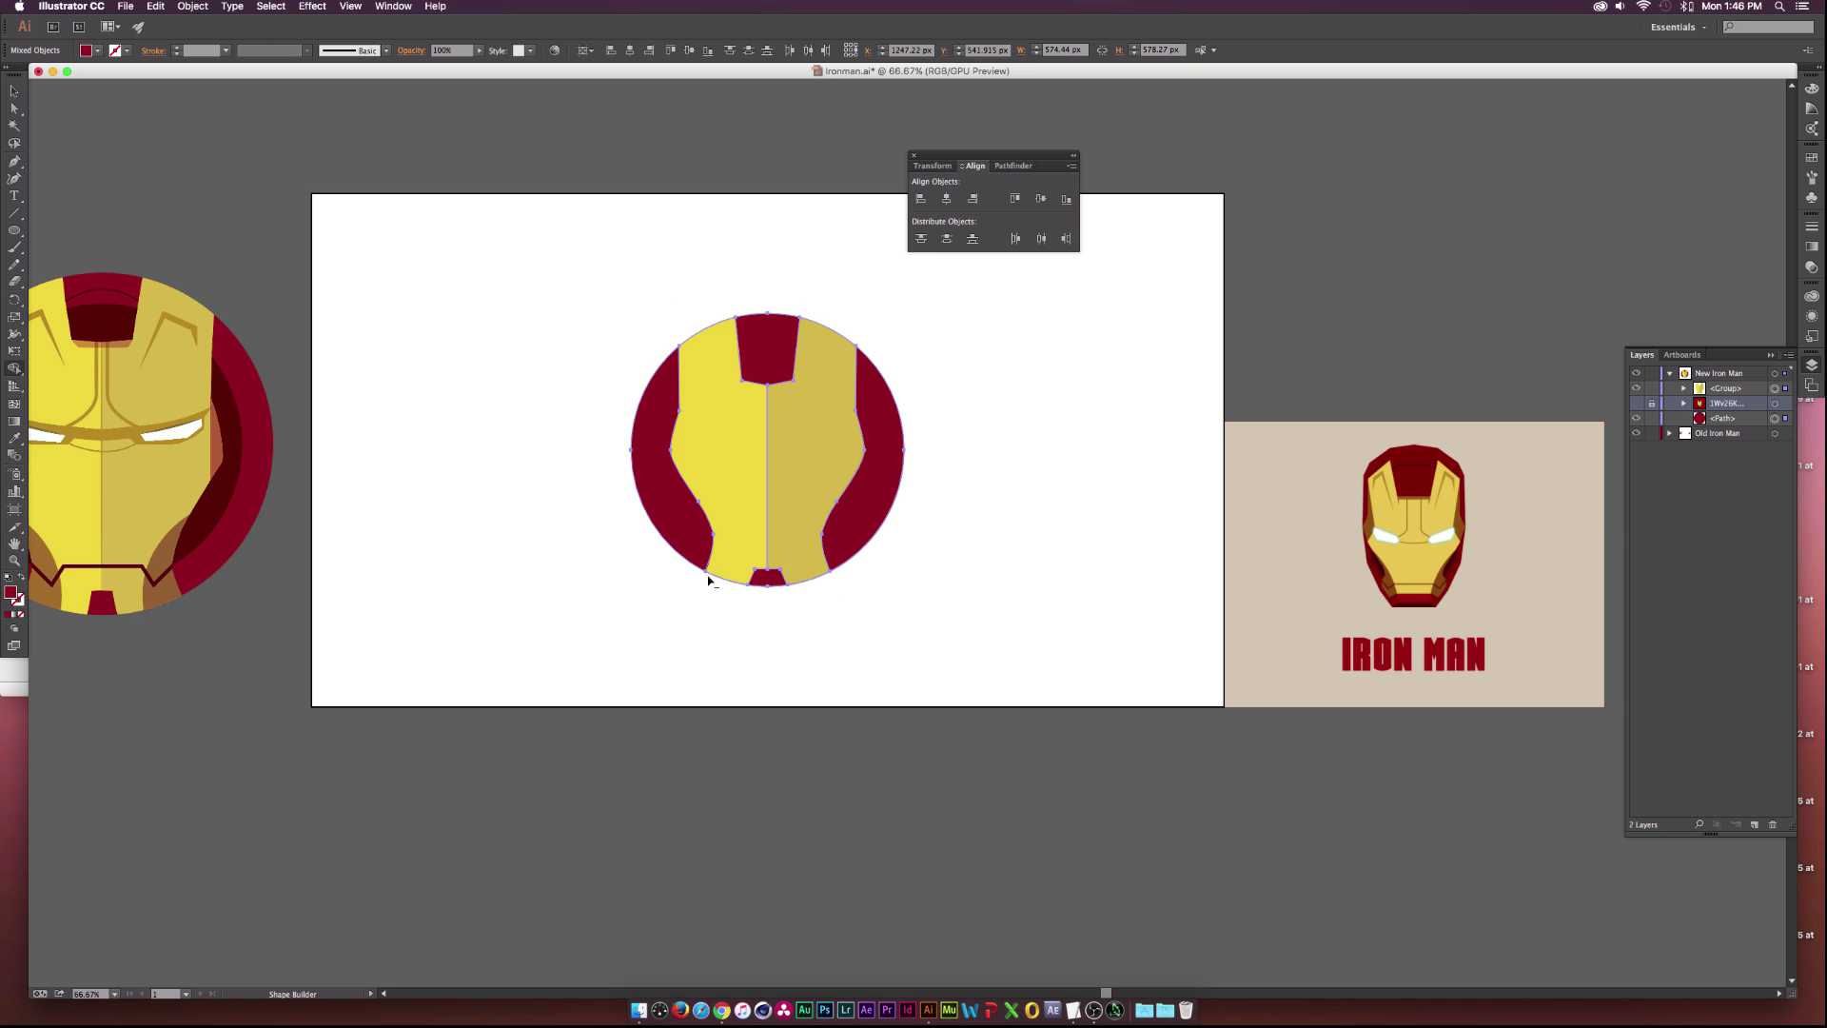
click(15, 91)
click(584, 476)
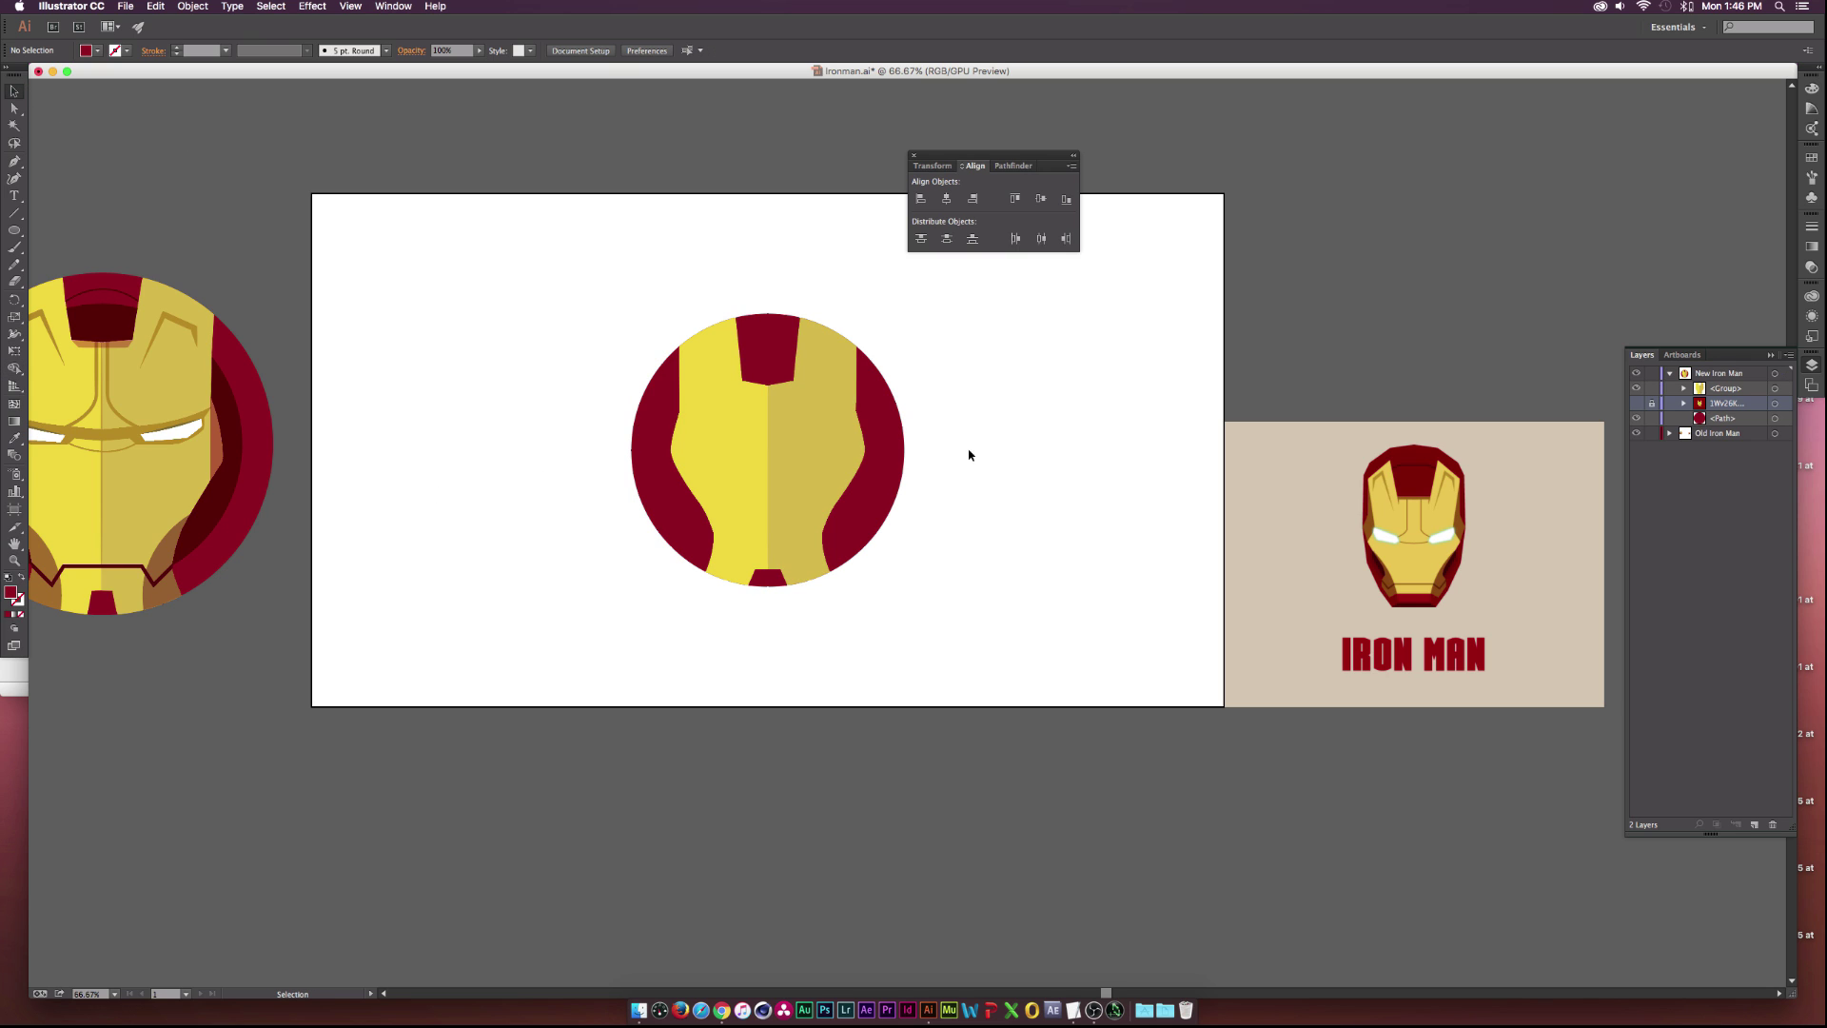
Duplicate the red circle in place and fill the copy with the darkest maroon from the old badge.
click(656, 476)
key(a)
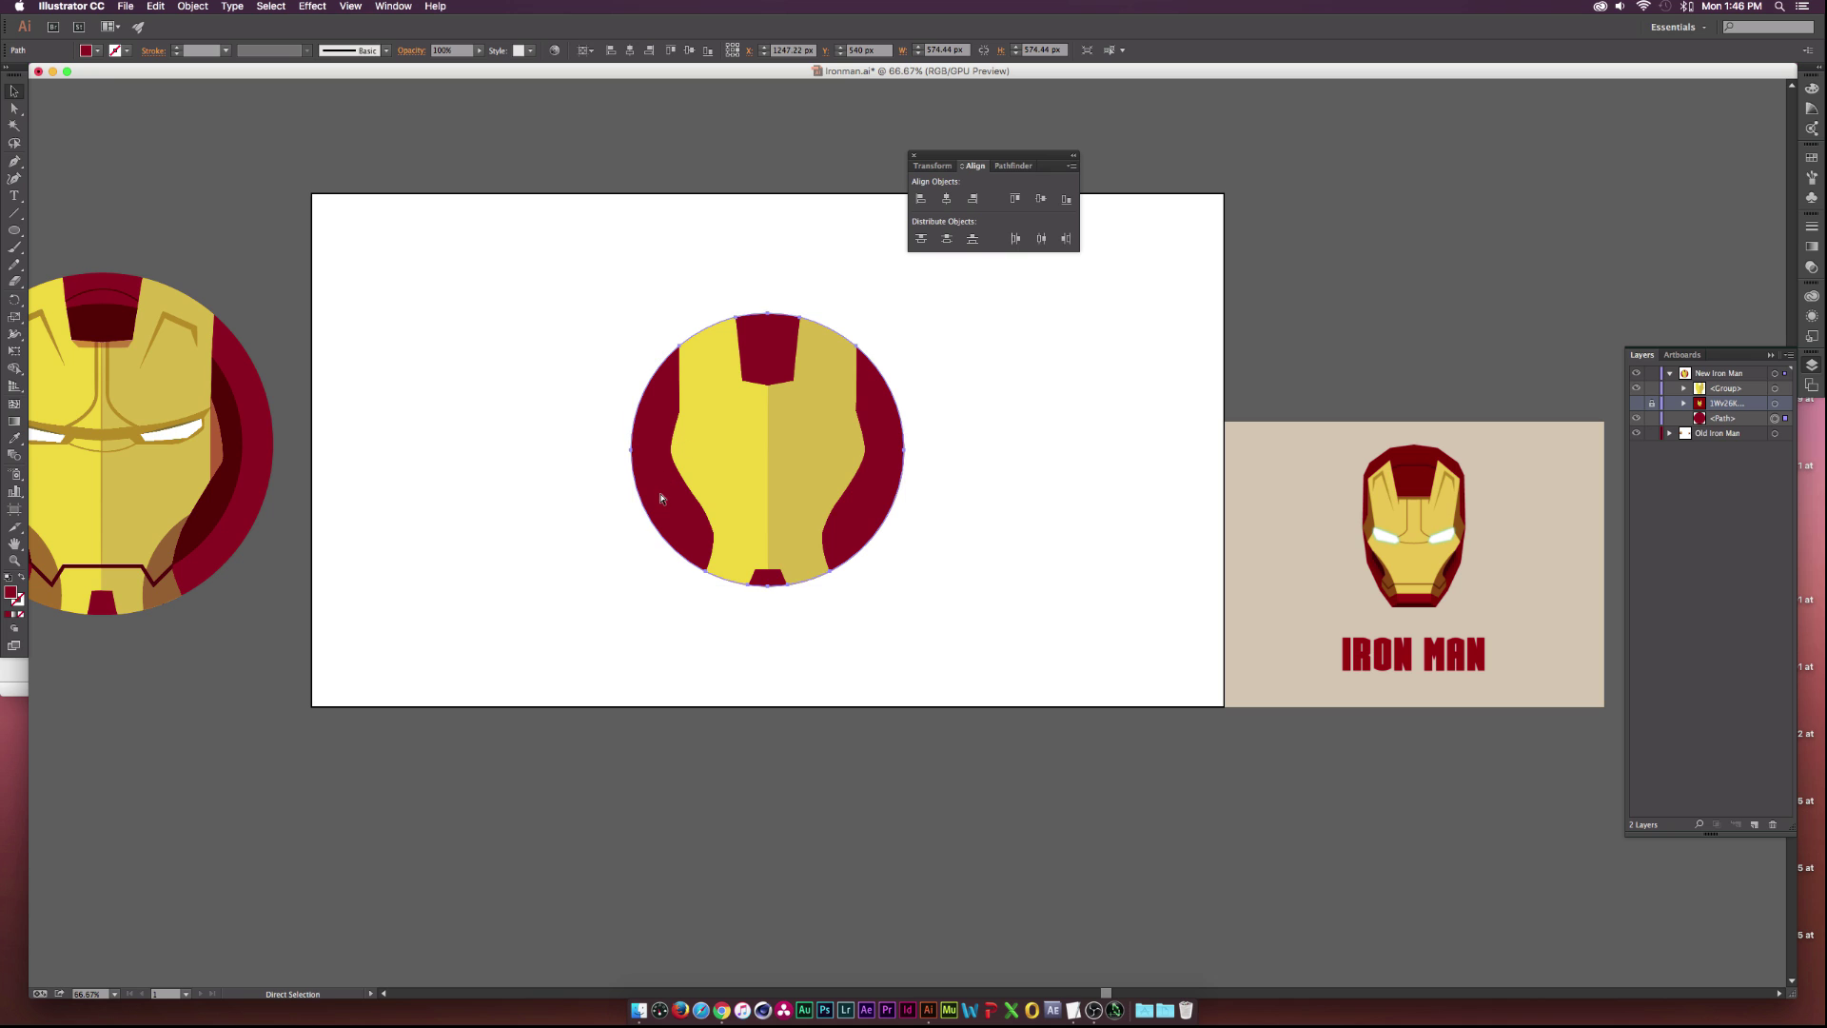
key(v)
click(155, 5)
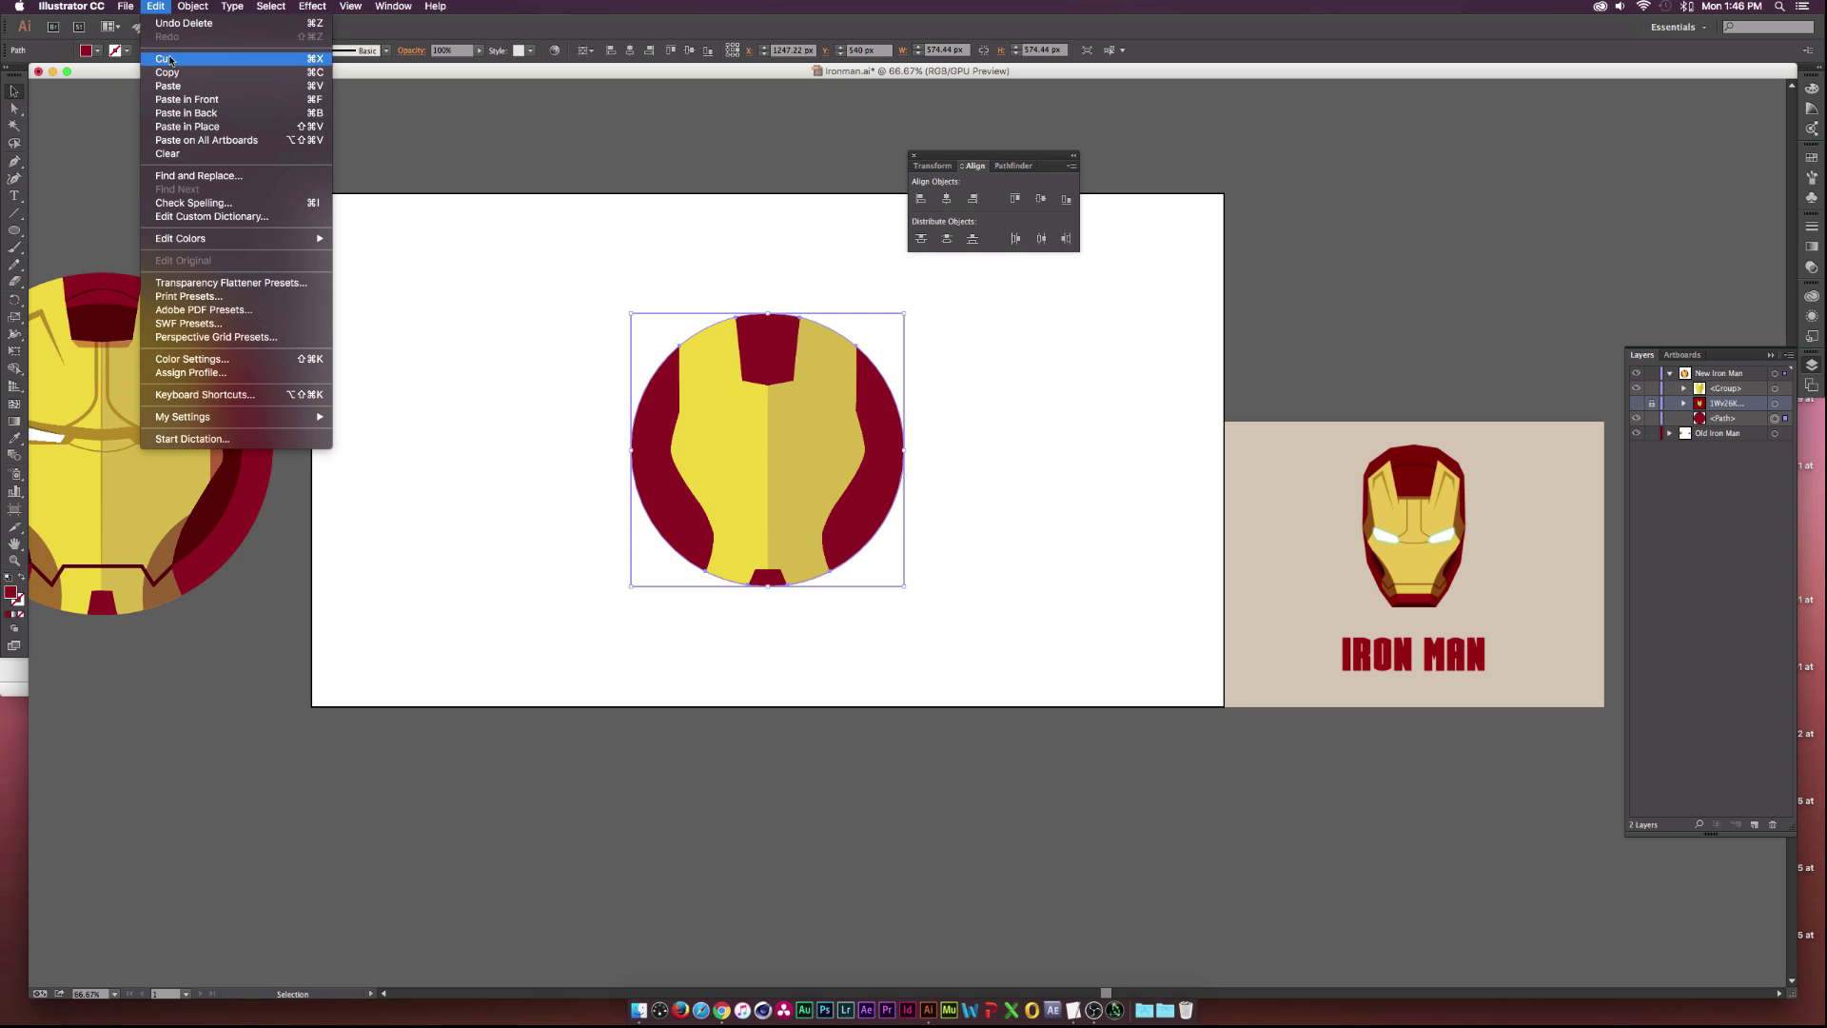
click(177, 126)
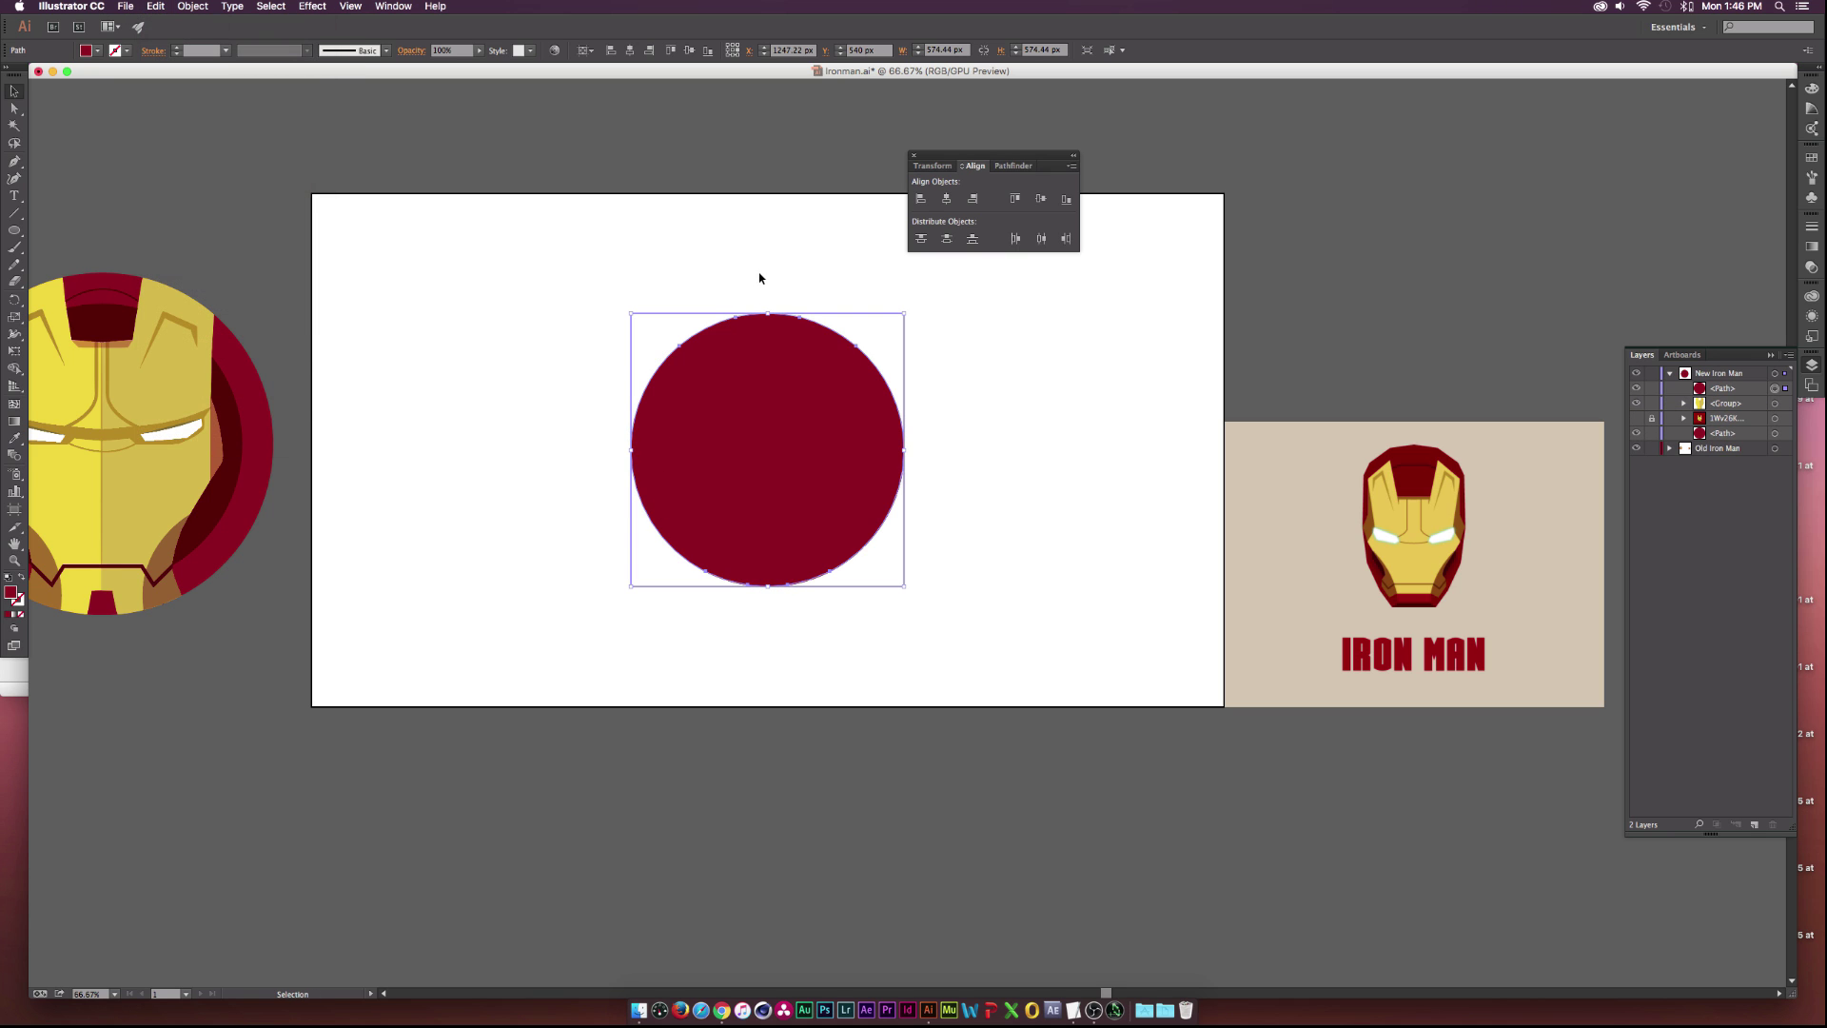
key(i)
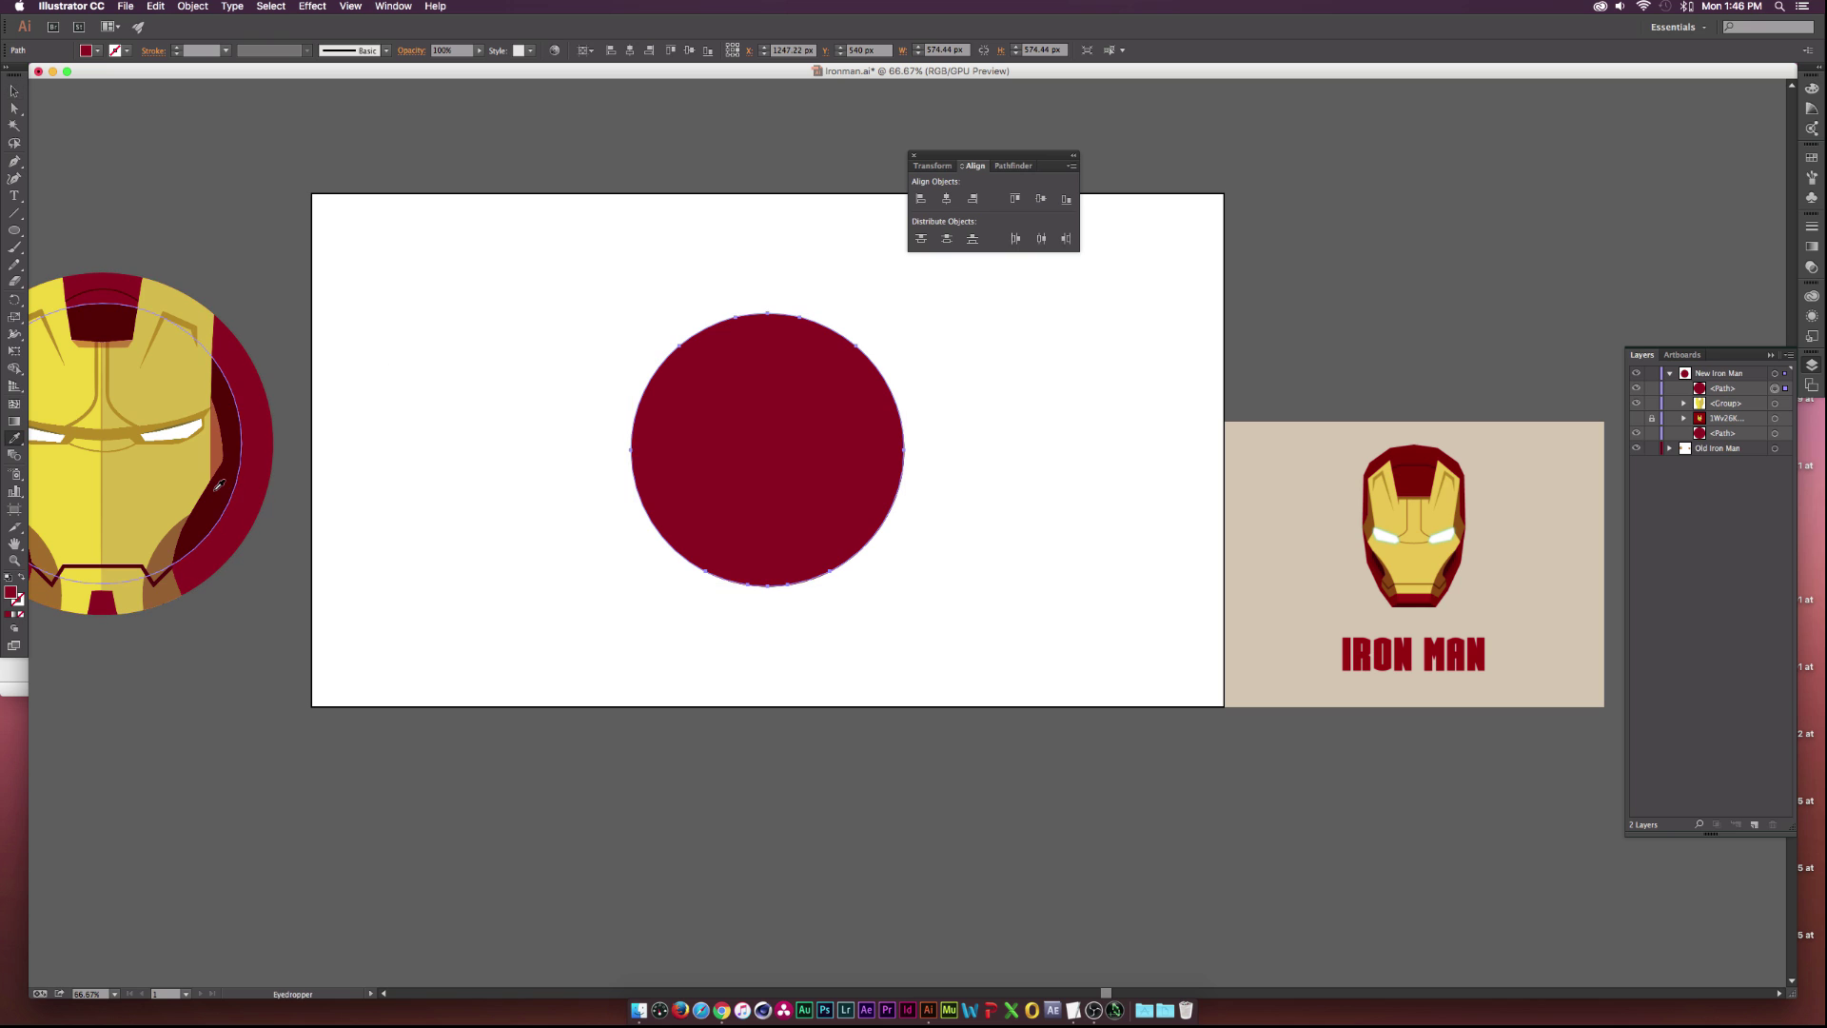
click(220, 487)
click(15, 92)
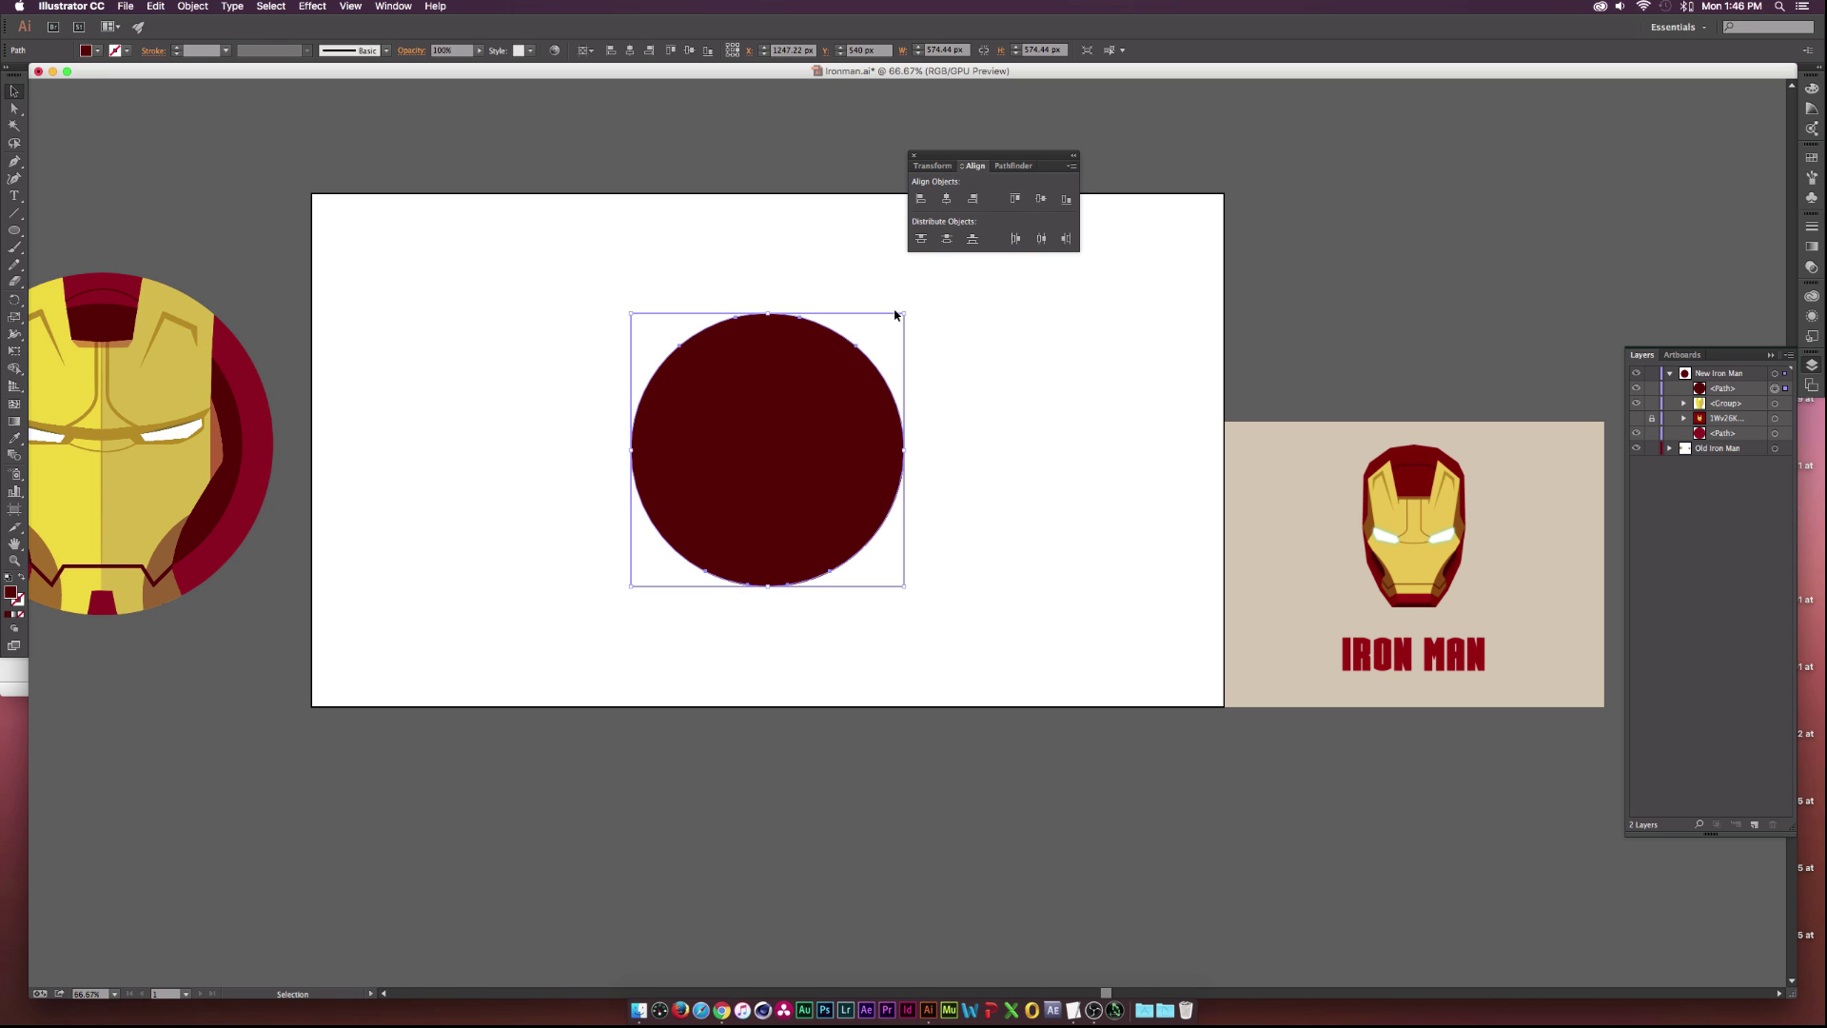
Shrink the maroon circle about its centre to about 461 px in diameter and send it backward behind the mask group.
drag(903, 312, 877, 340)
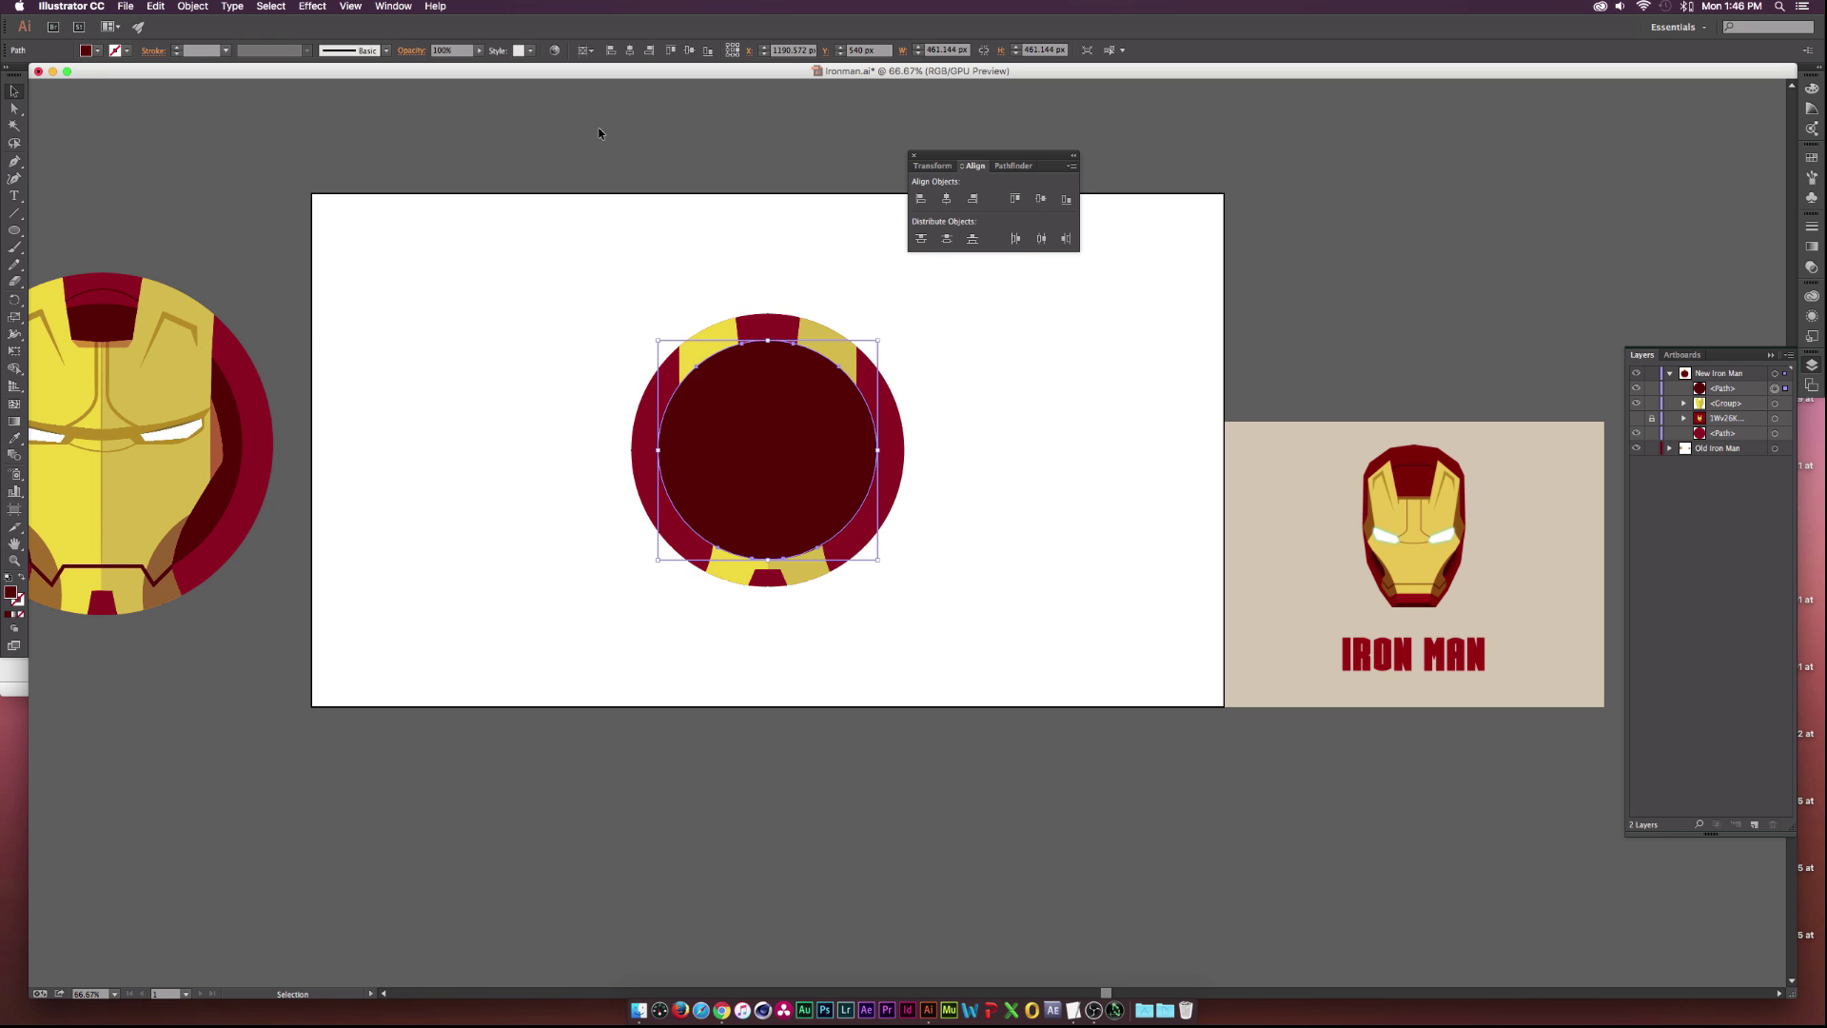
click(193, 6)
mouse_move(285, 36)
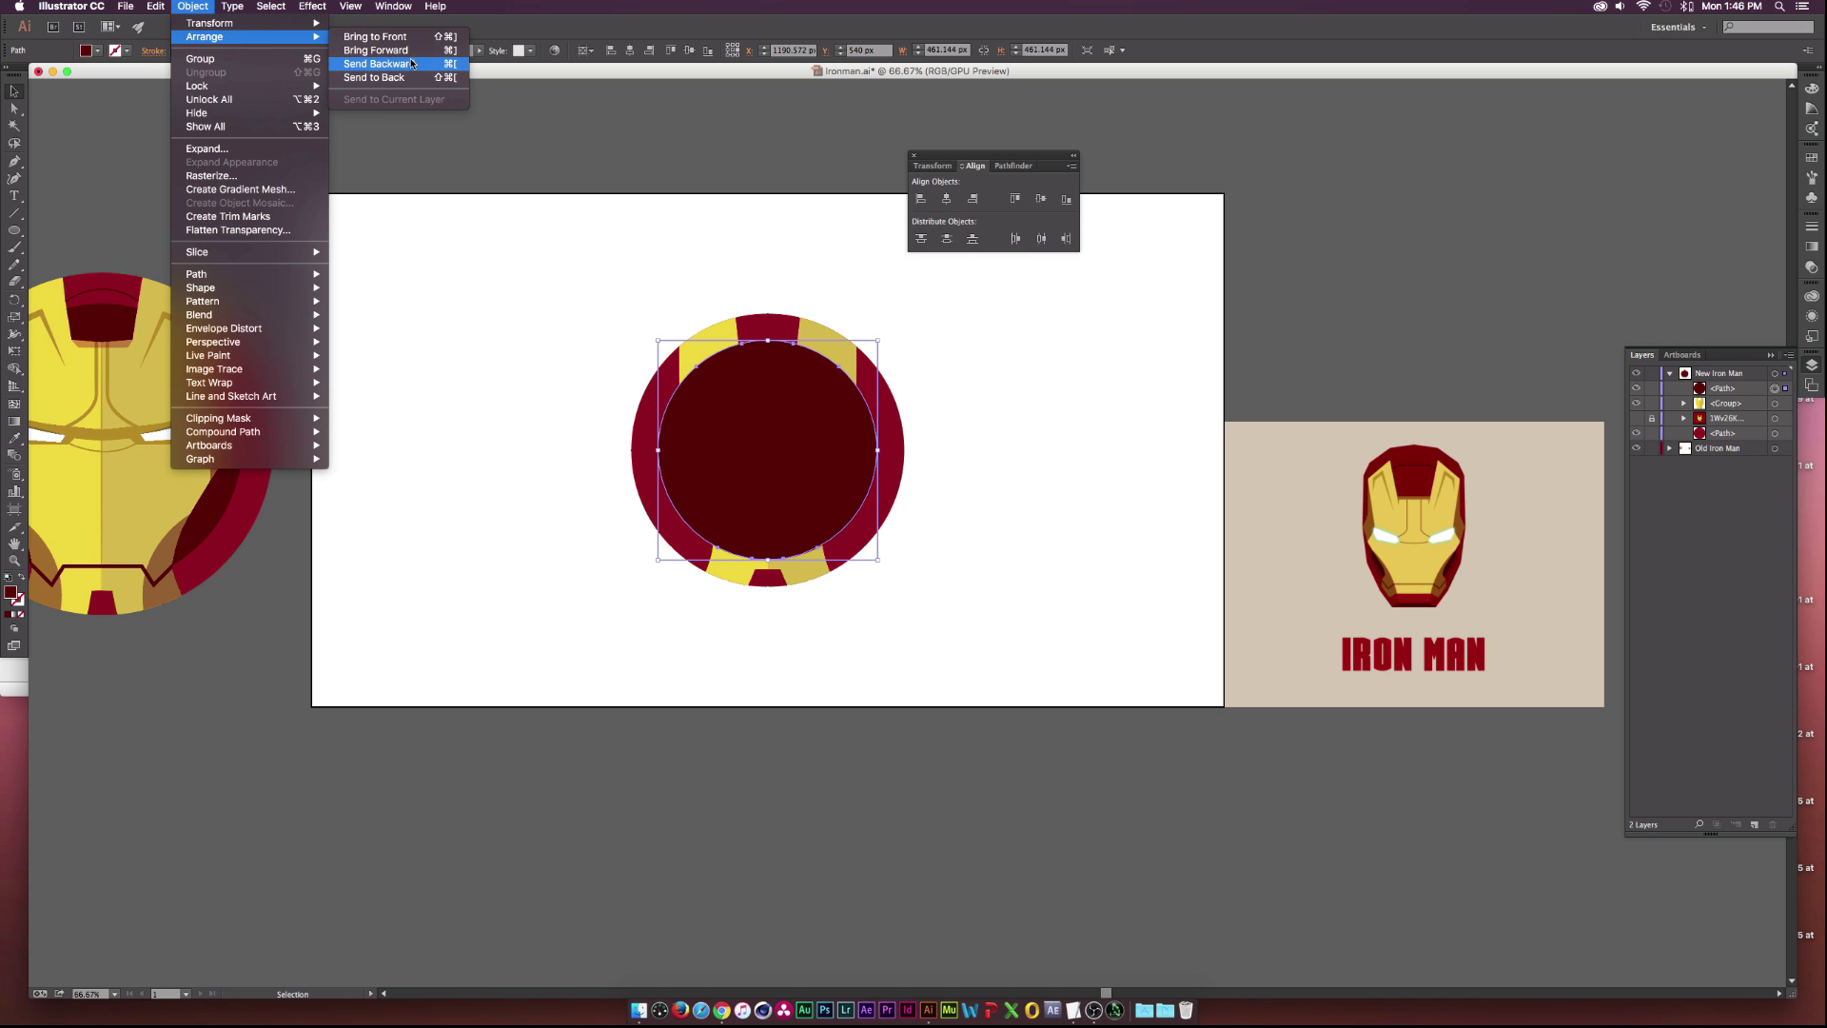
click(409, 63)
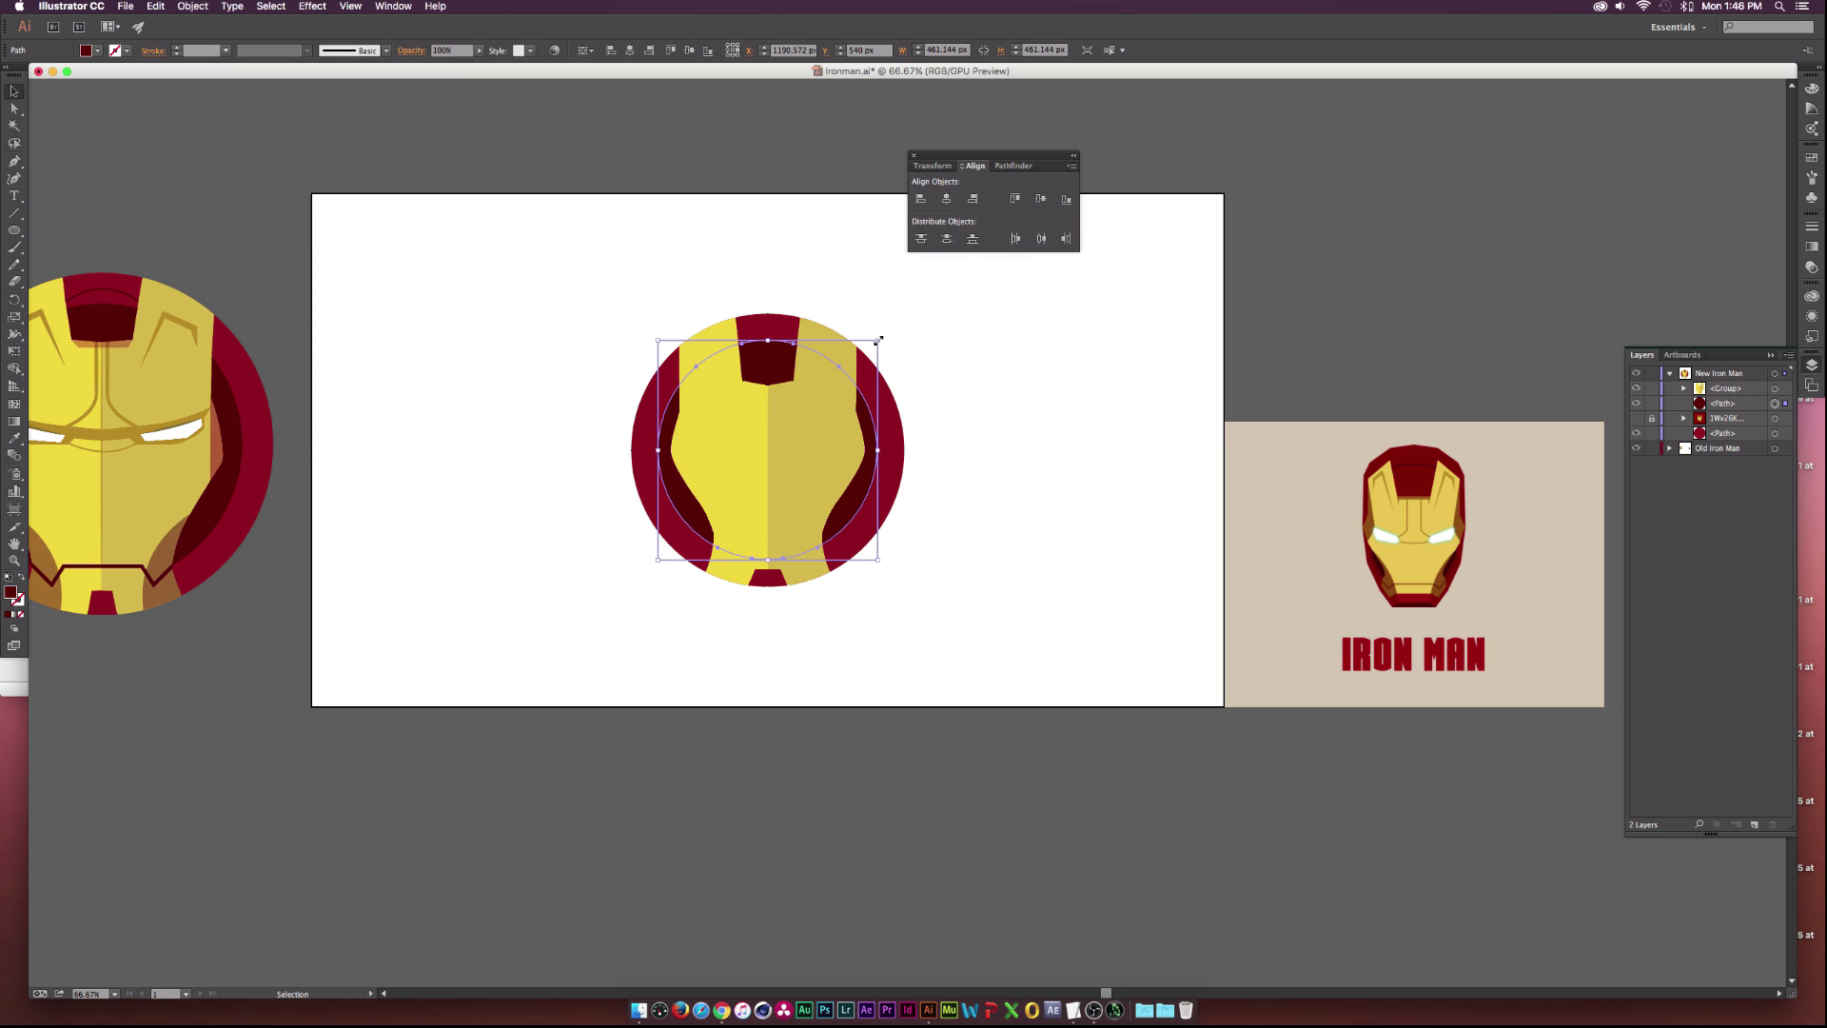
click(913, 343)
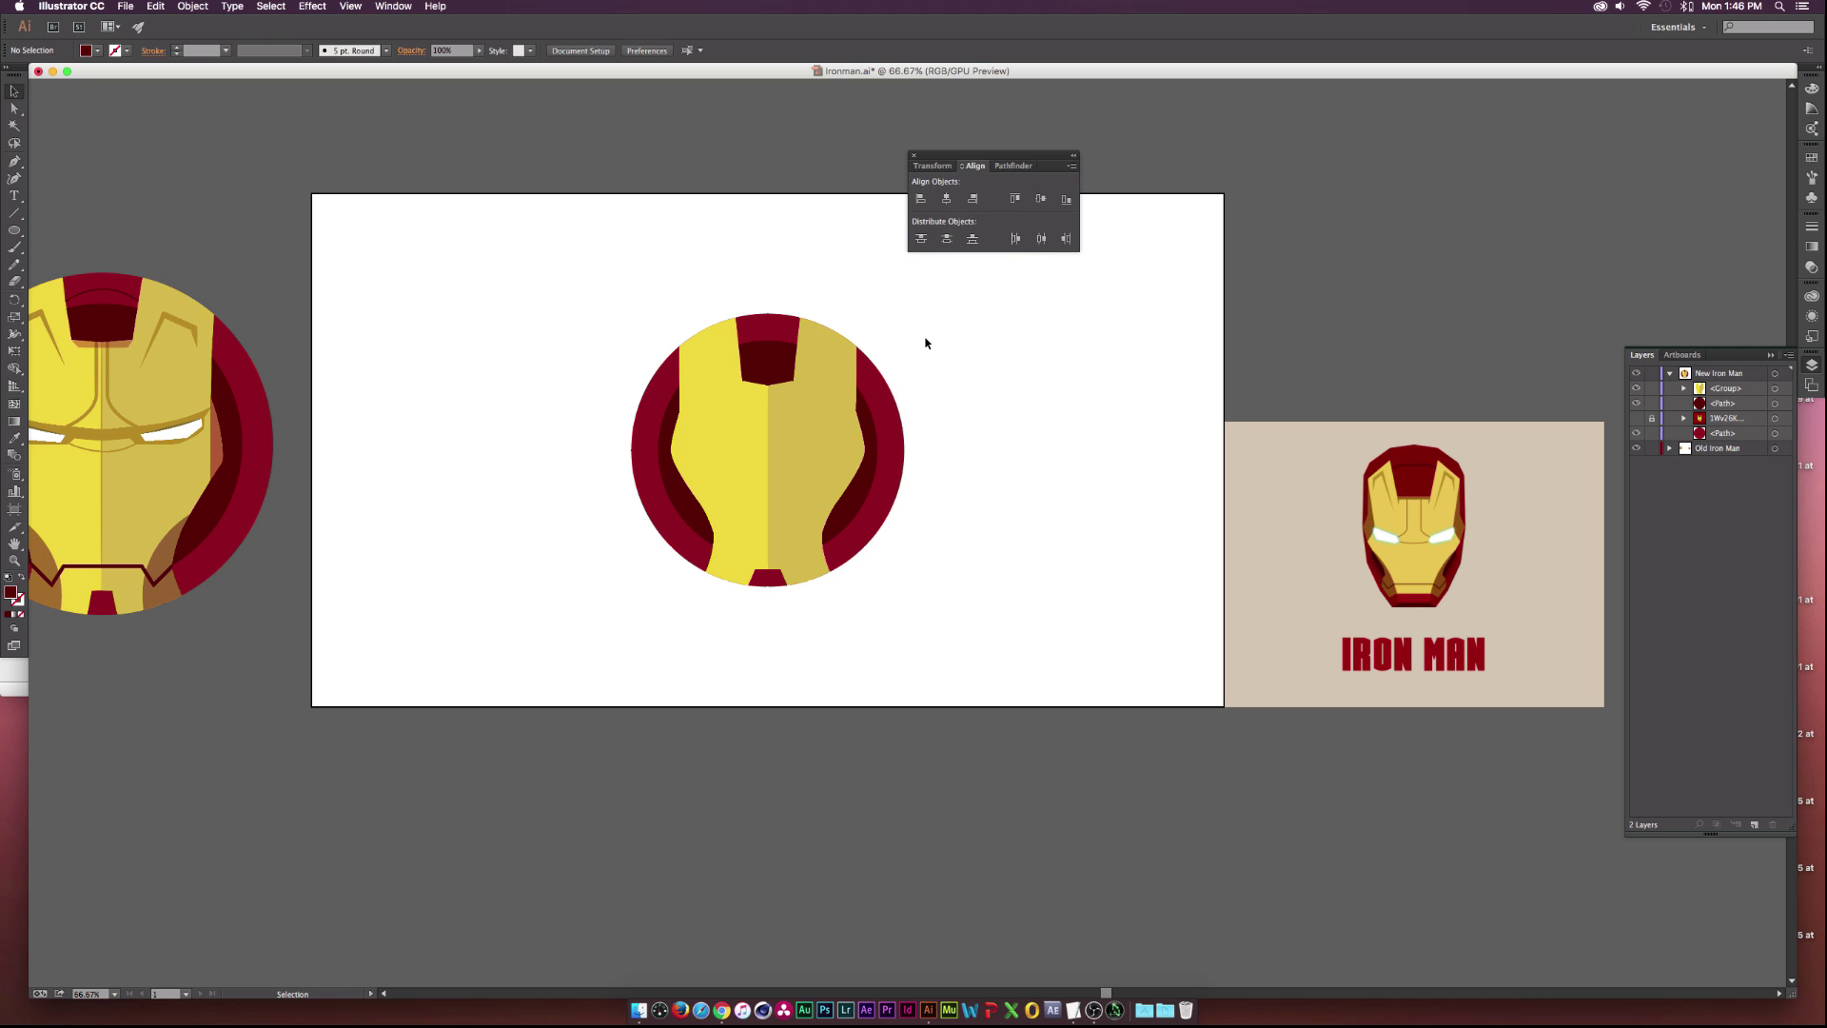
Select the mask and both circles and enlarge them proportionally about their centre to about 711 px in diameter.
scroll(904, 343, left, 2)
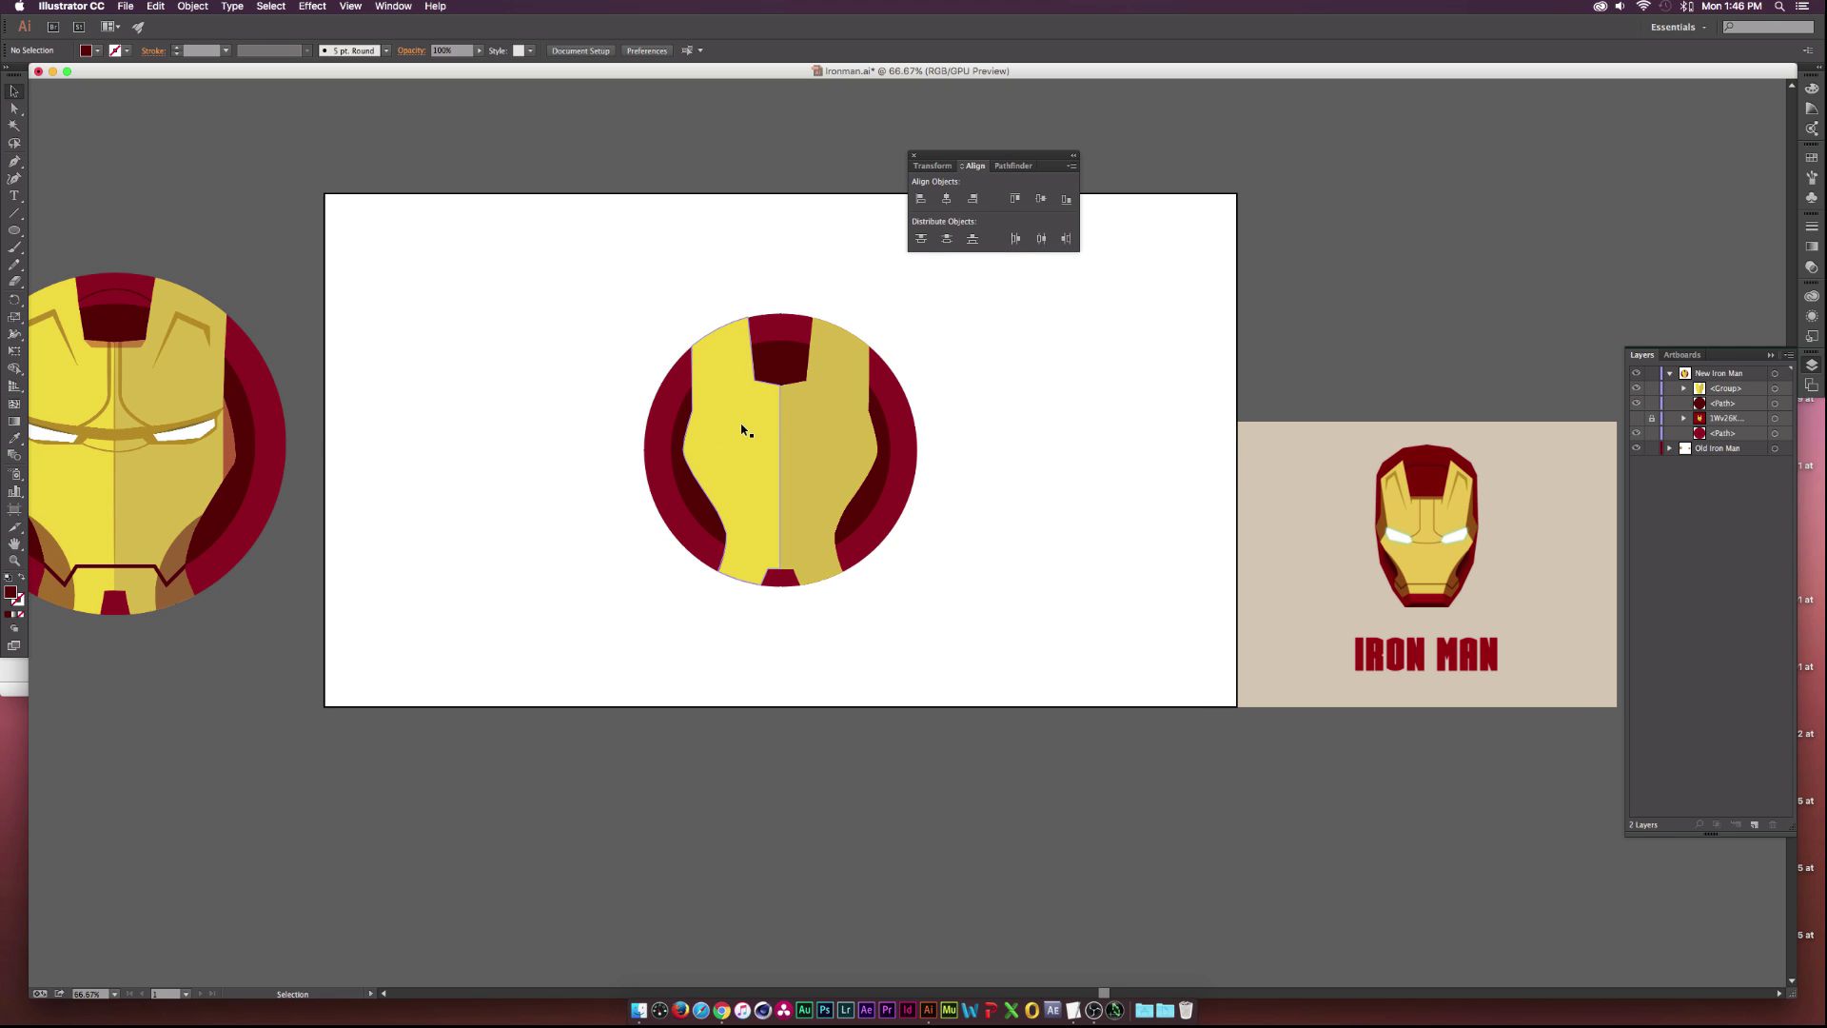
drag(583, 571, 950, 282)
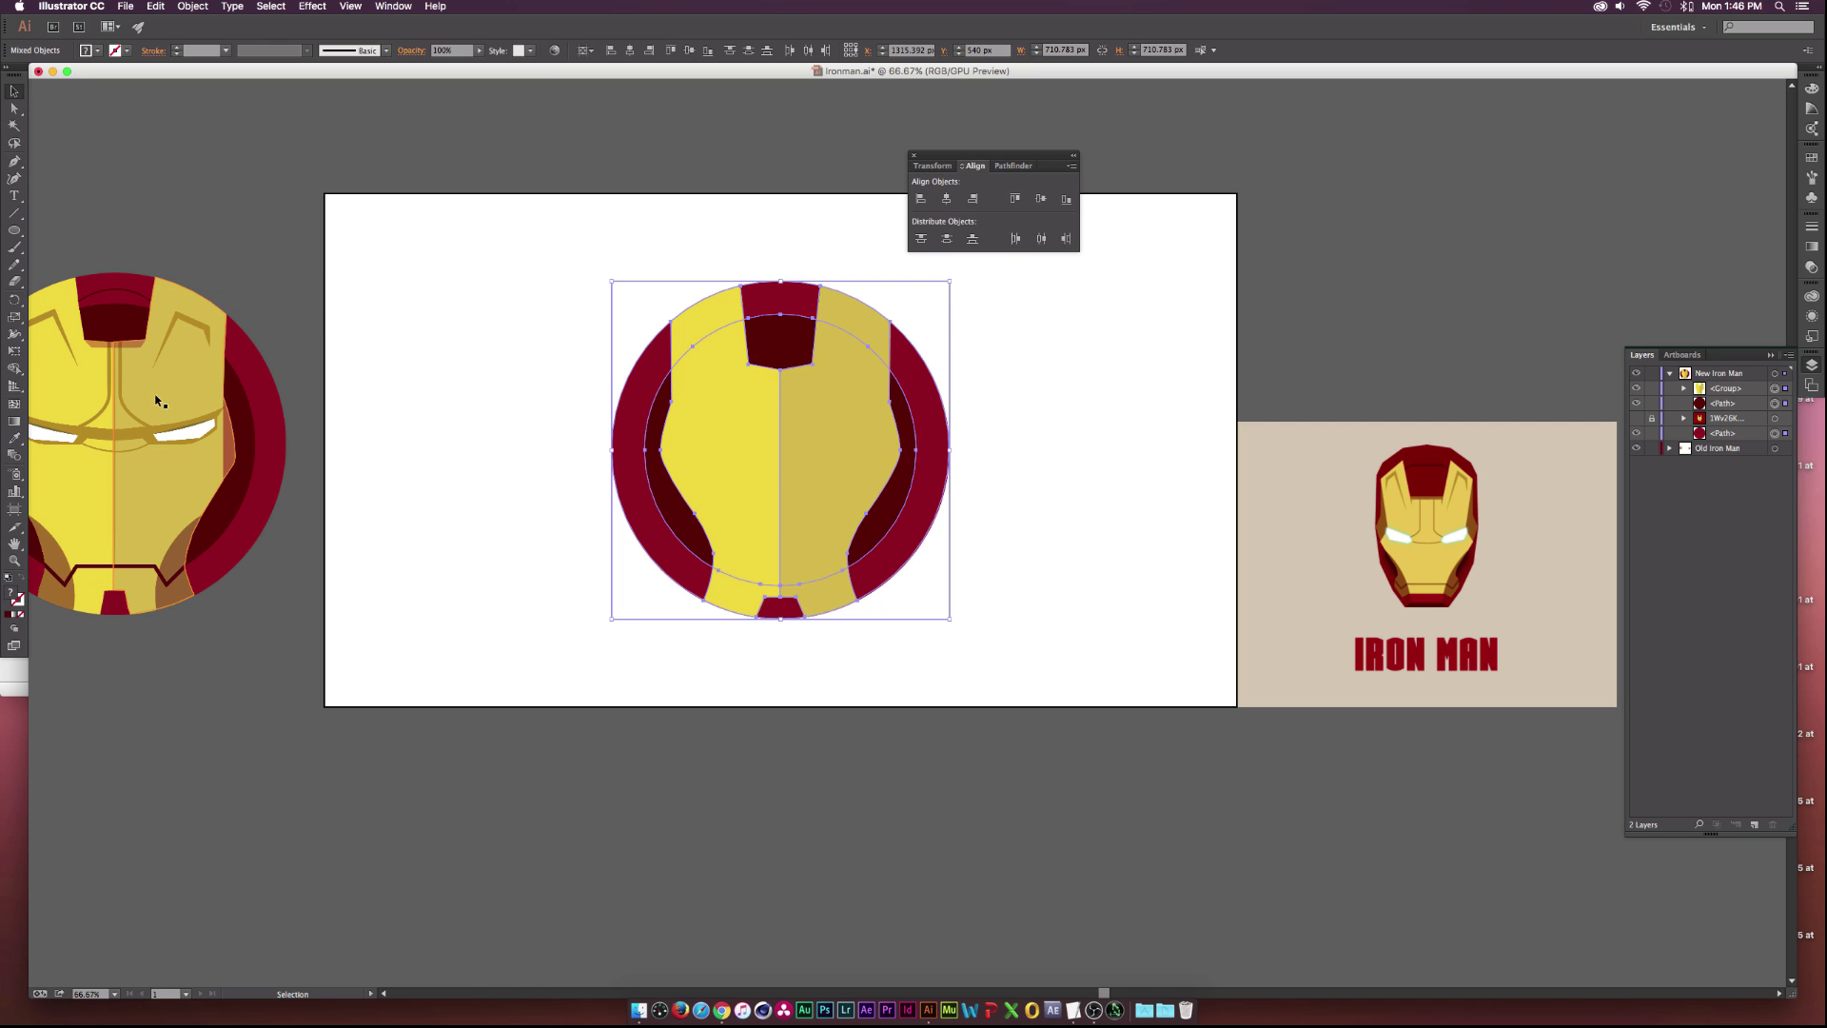
click(474, 540)
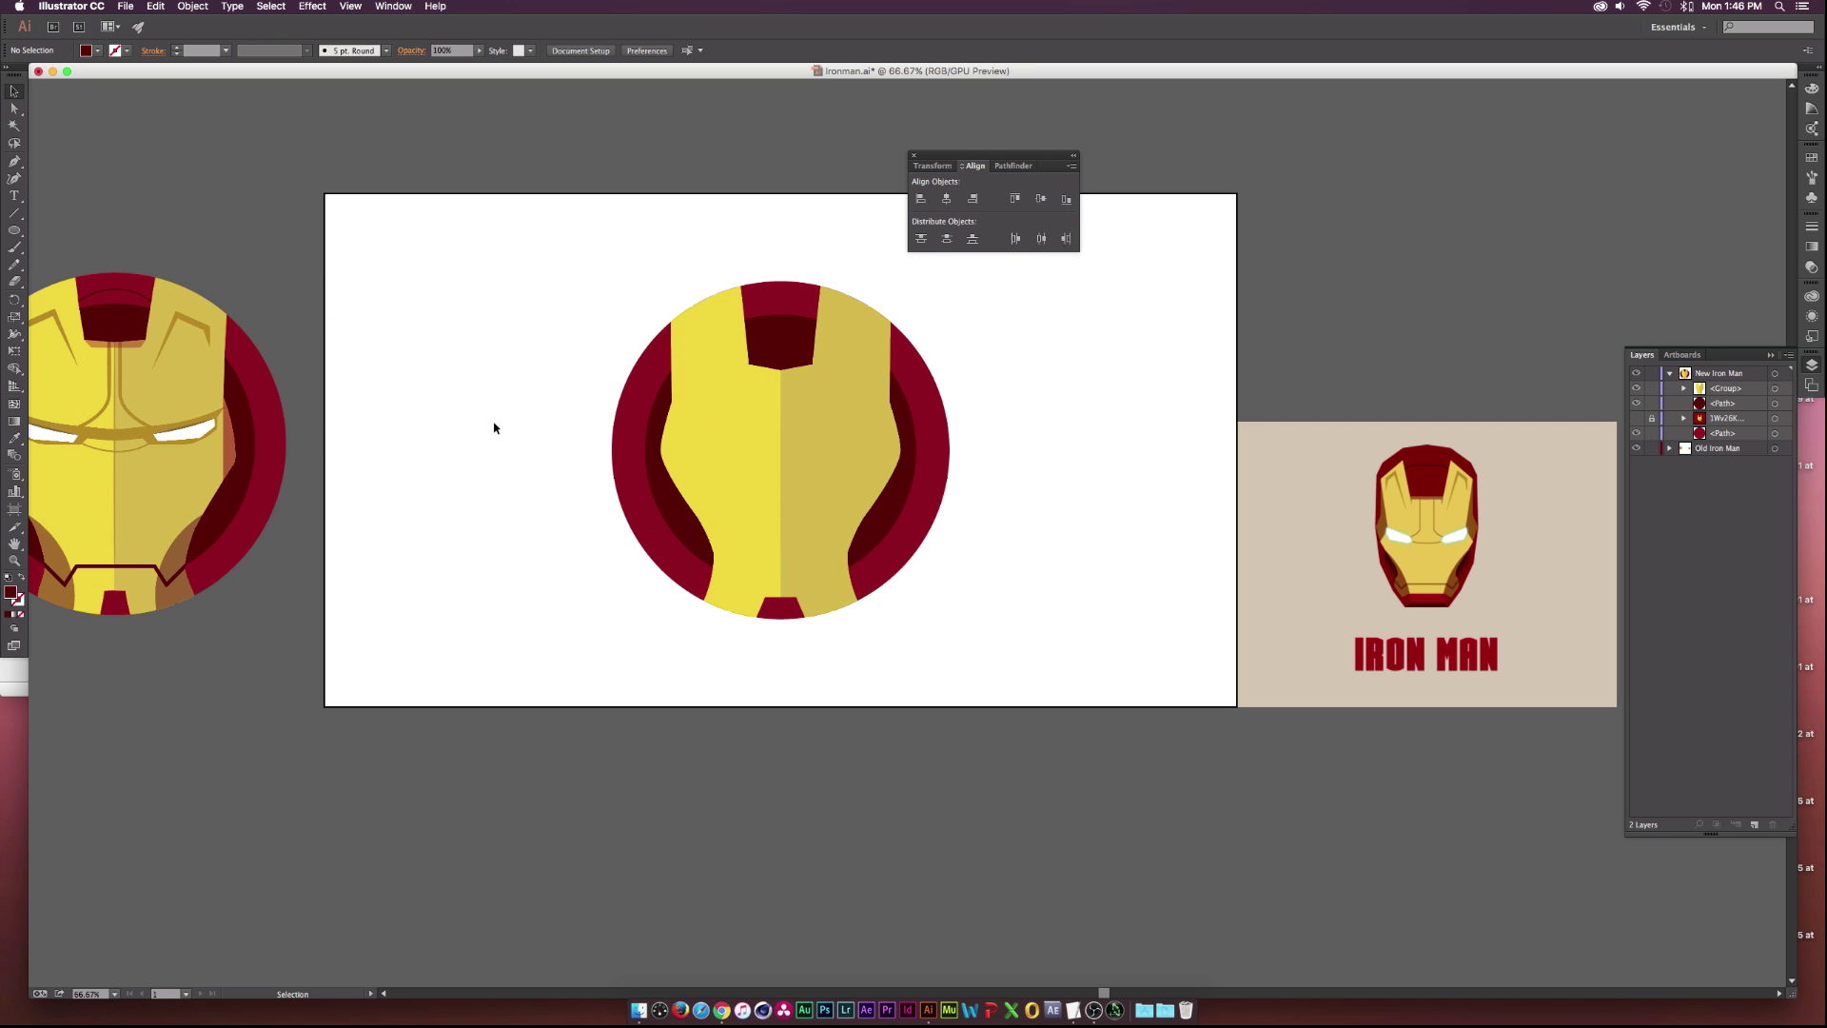
Draw a closed, angular forehead crease with the Pen tool on the mask's light yellow half, shaped like the old badge's.
click(14, 162)
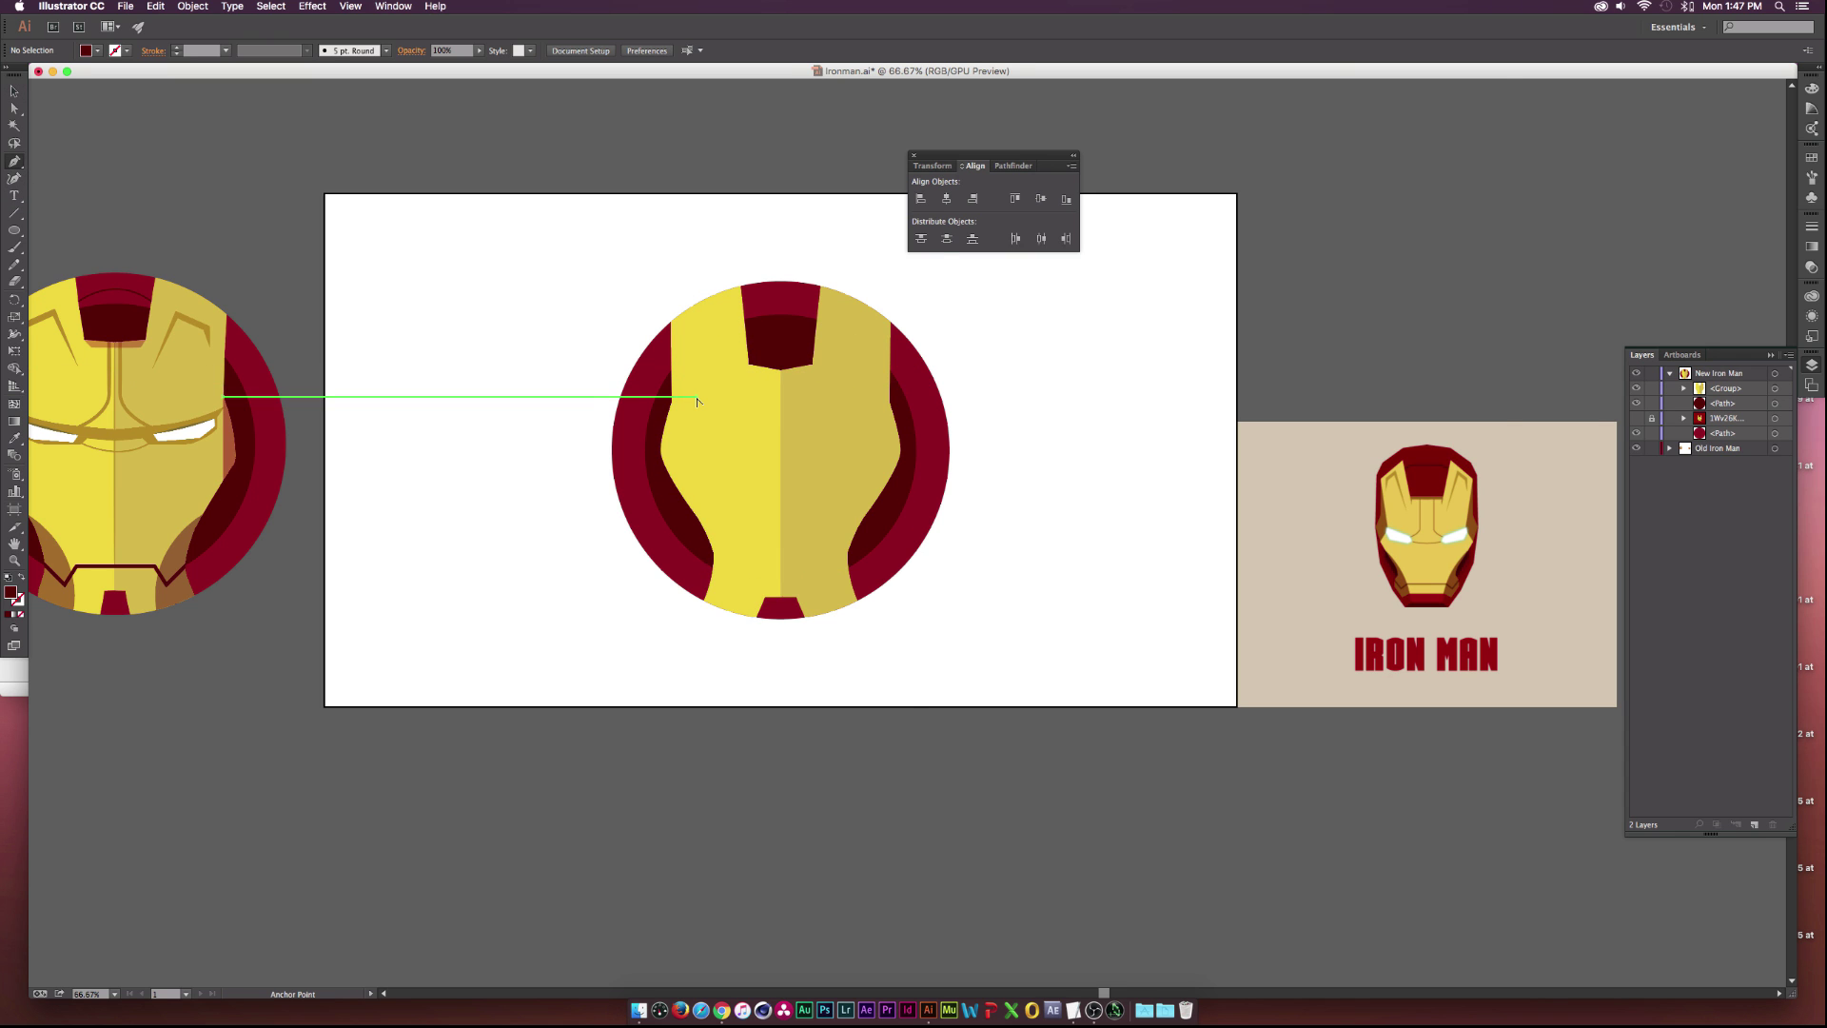
scroll(685, 395, up, 1)
scroll(710, 400, left, 5)
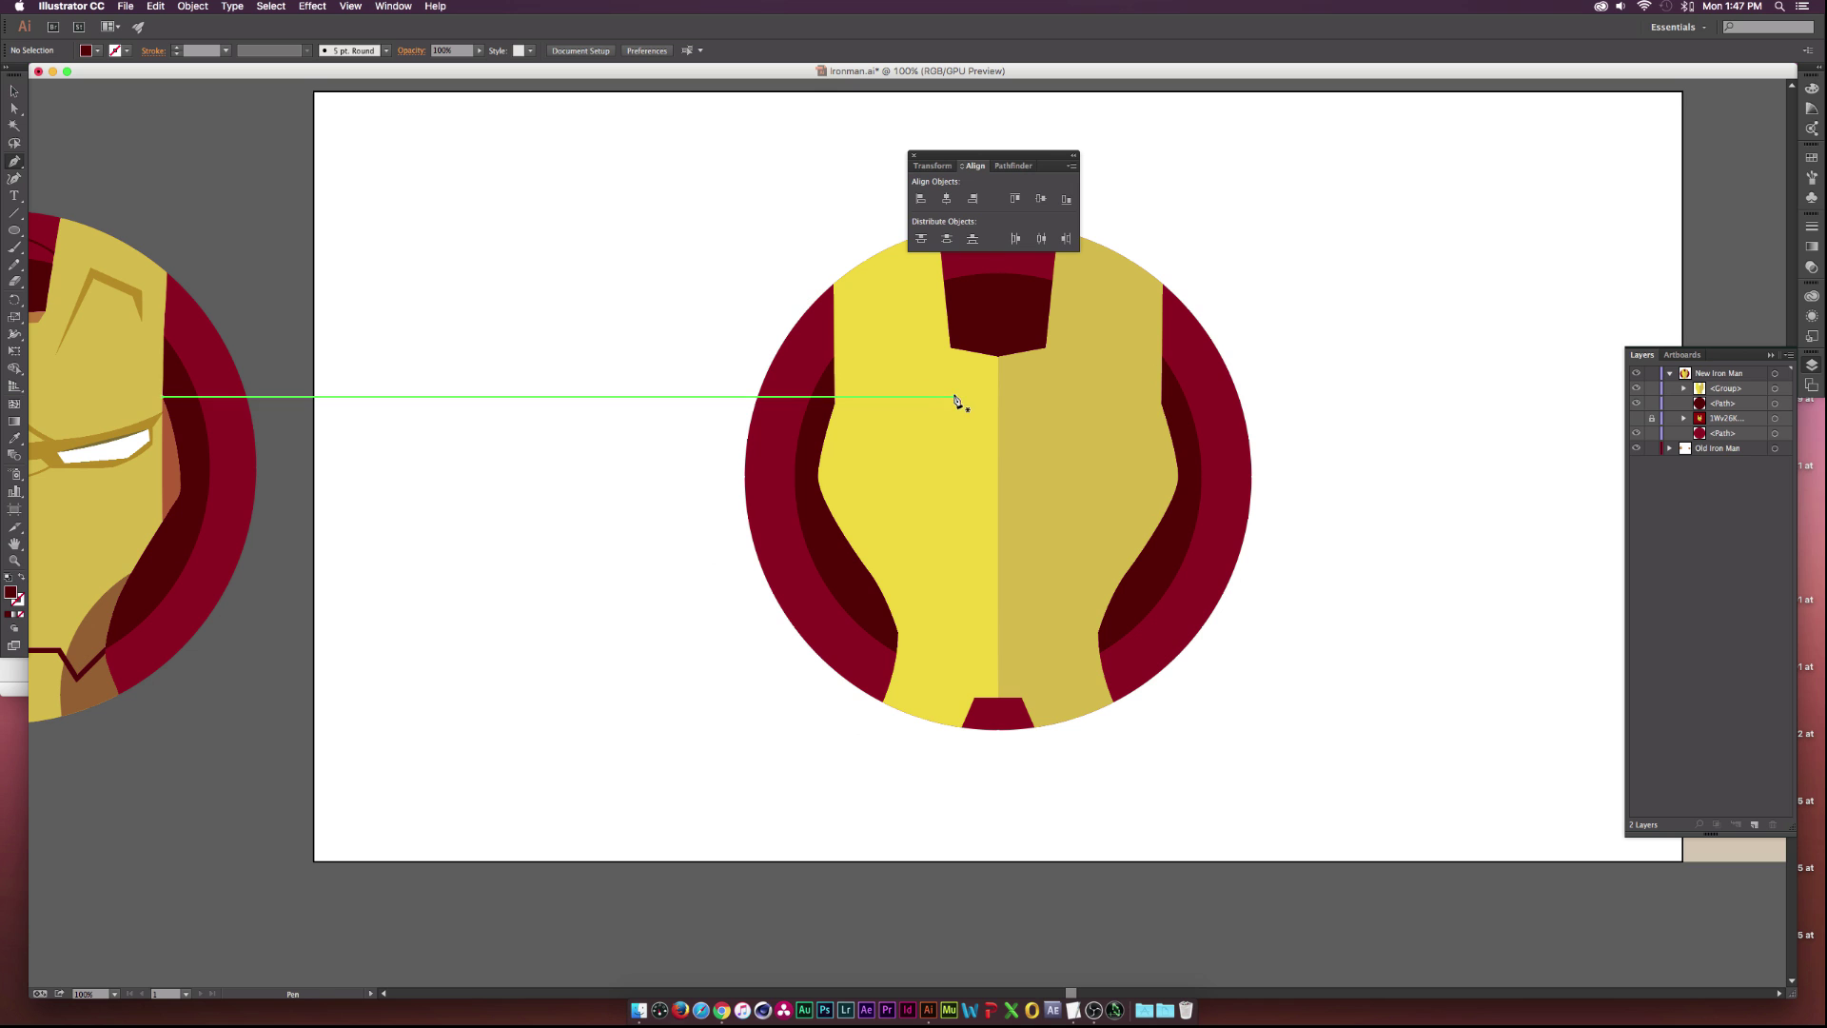
scroll(961, 400, left, 4)
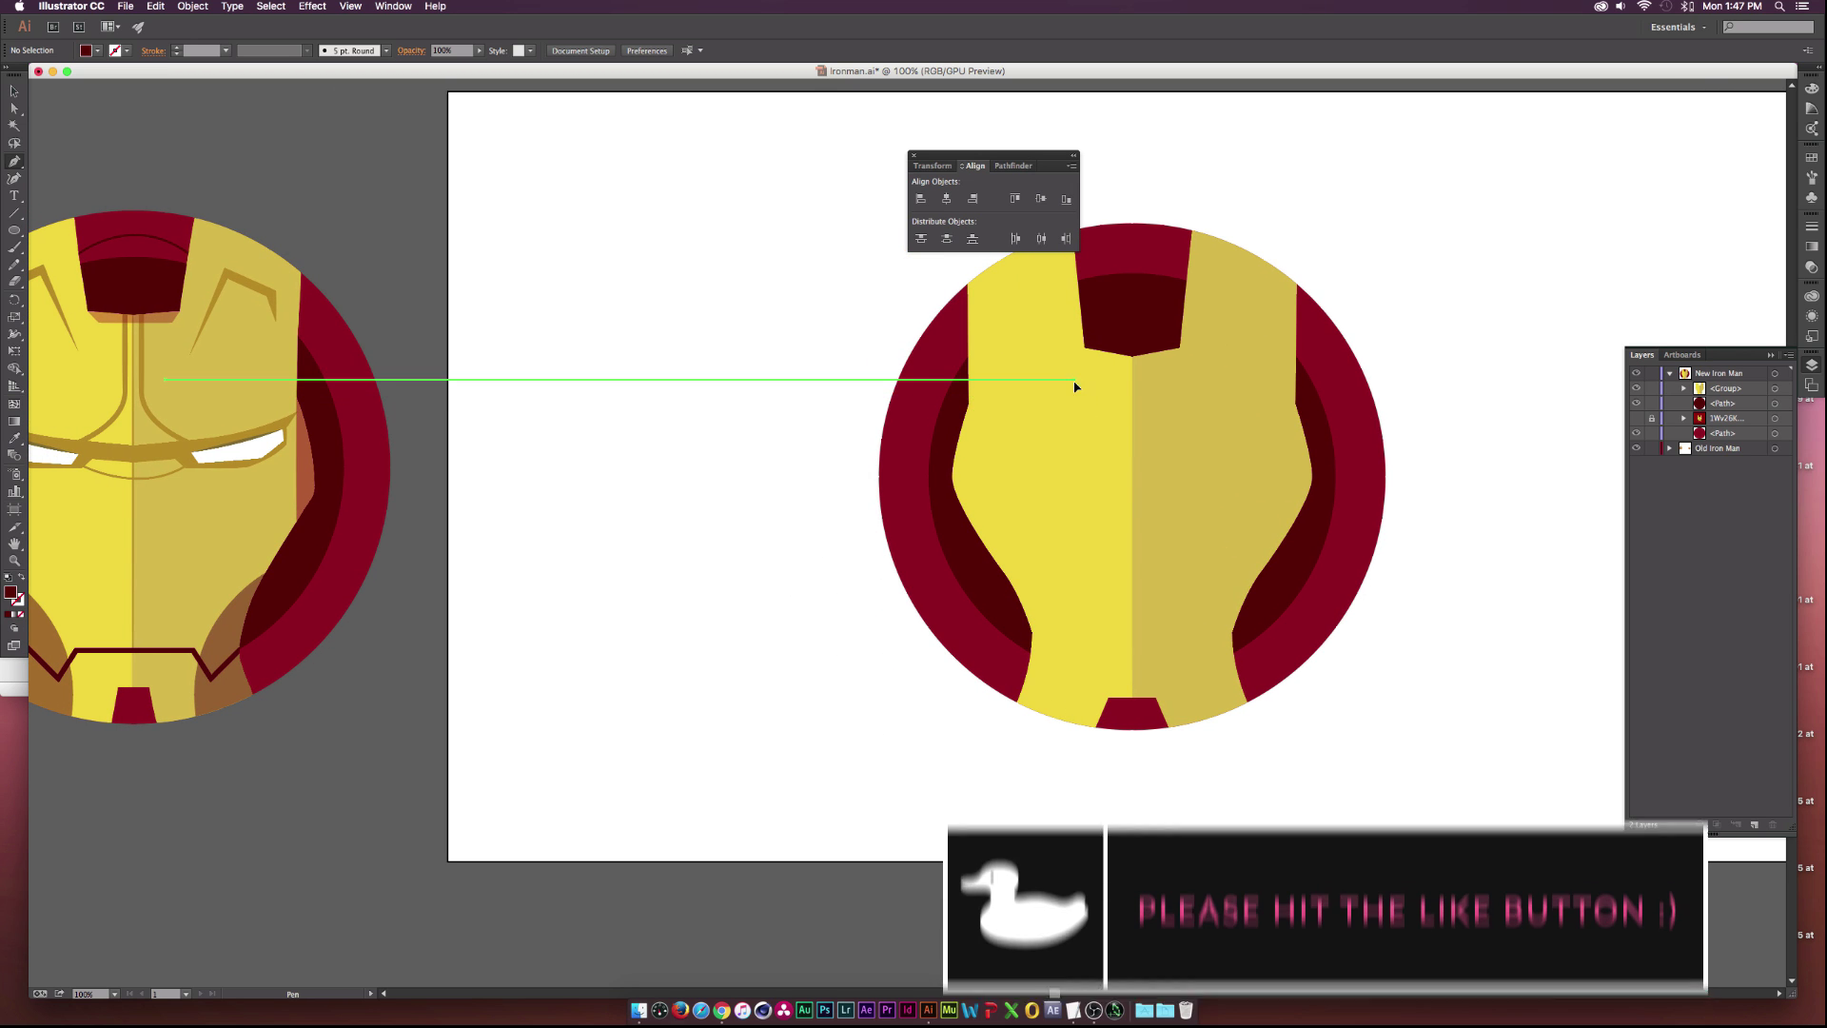
click(1075, 381)
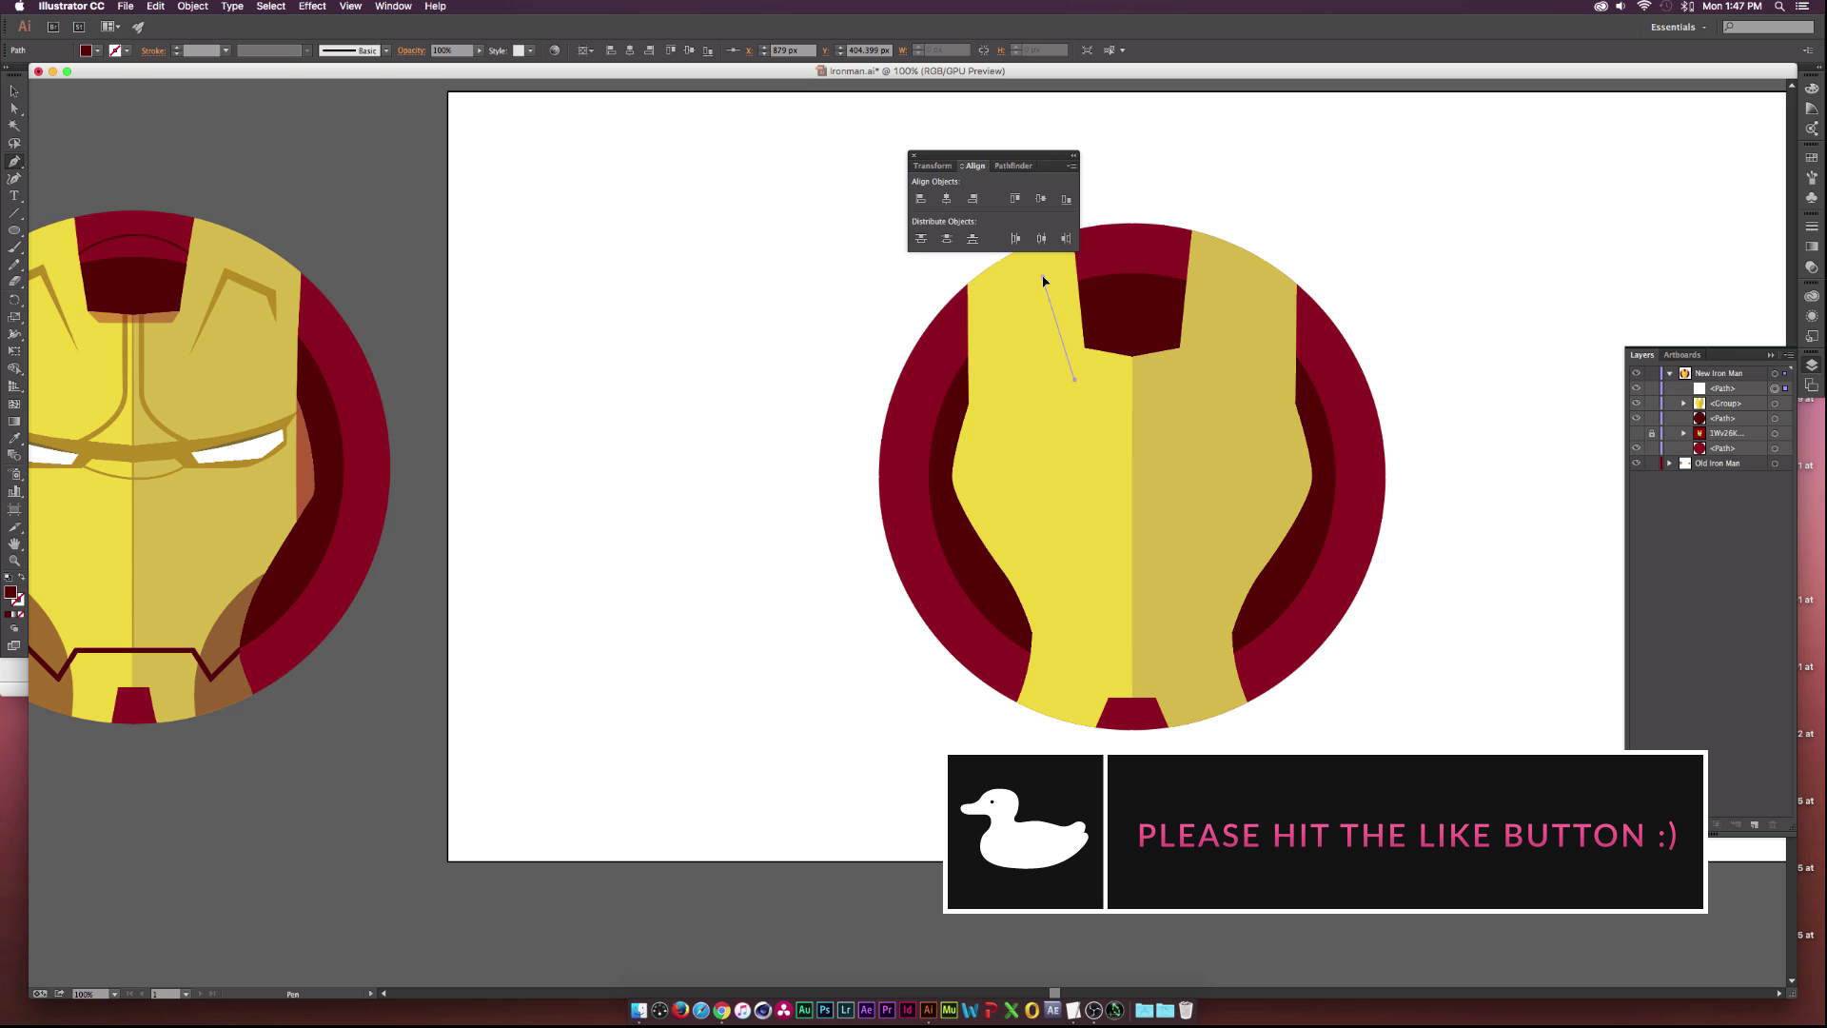
click(1042, 277)
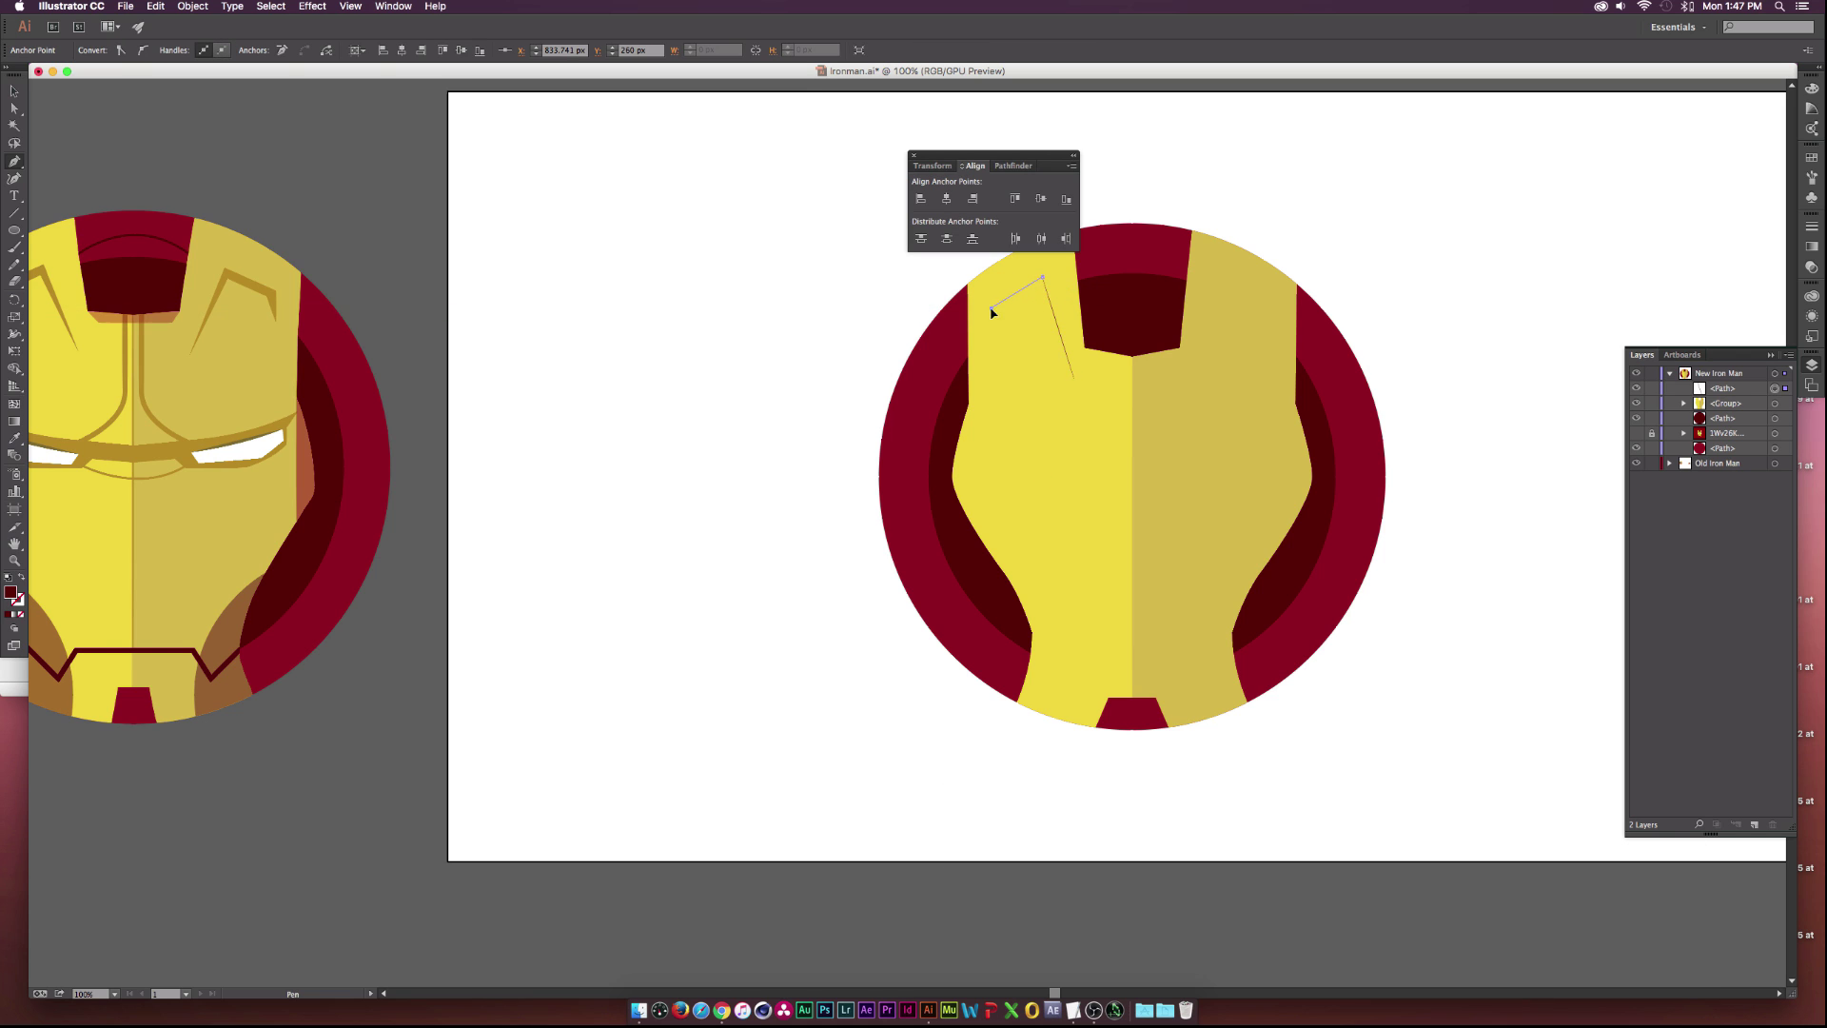
click(993, 309)
click(1006, 351)
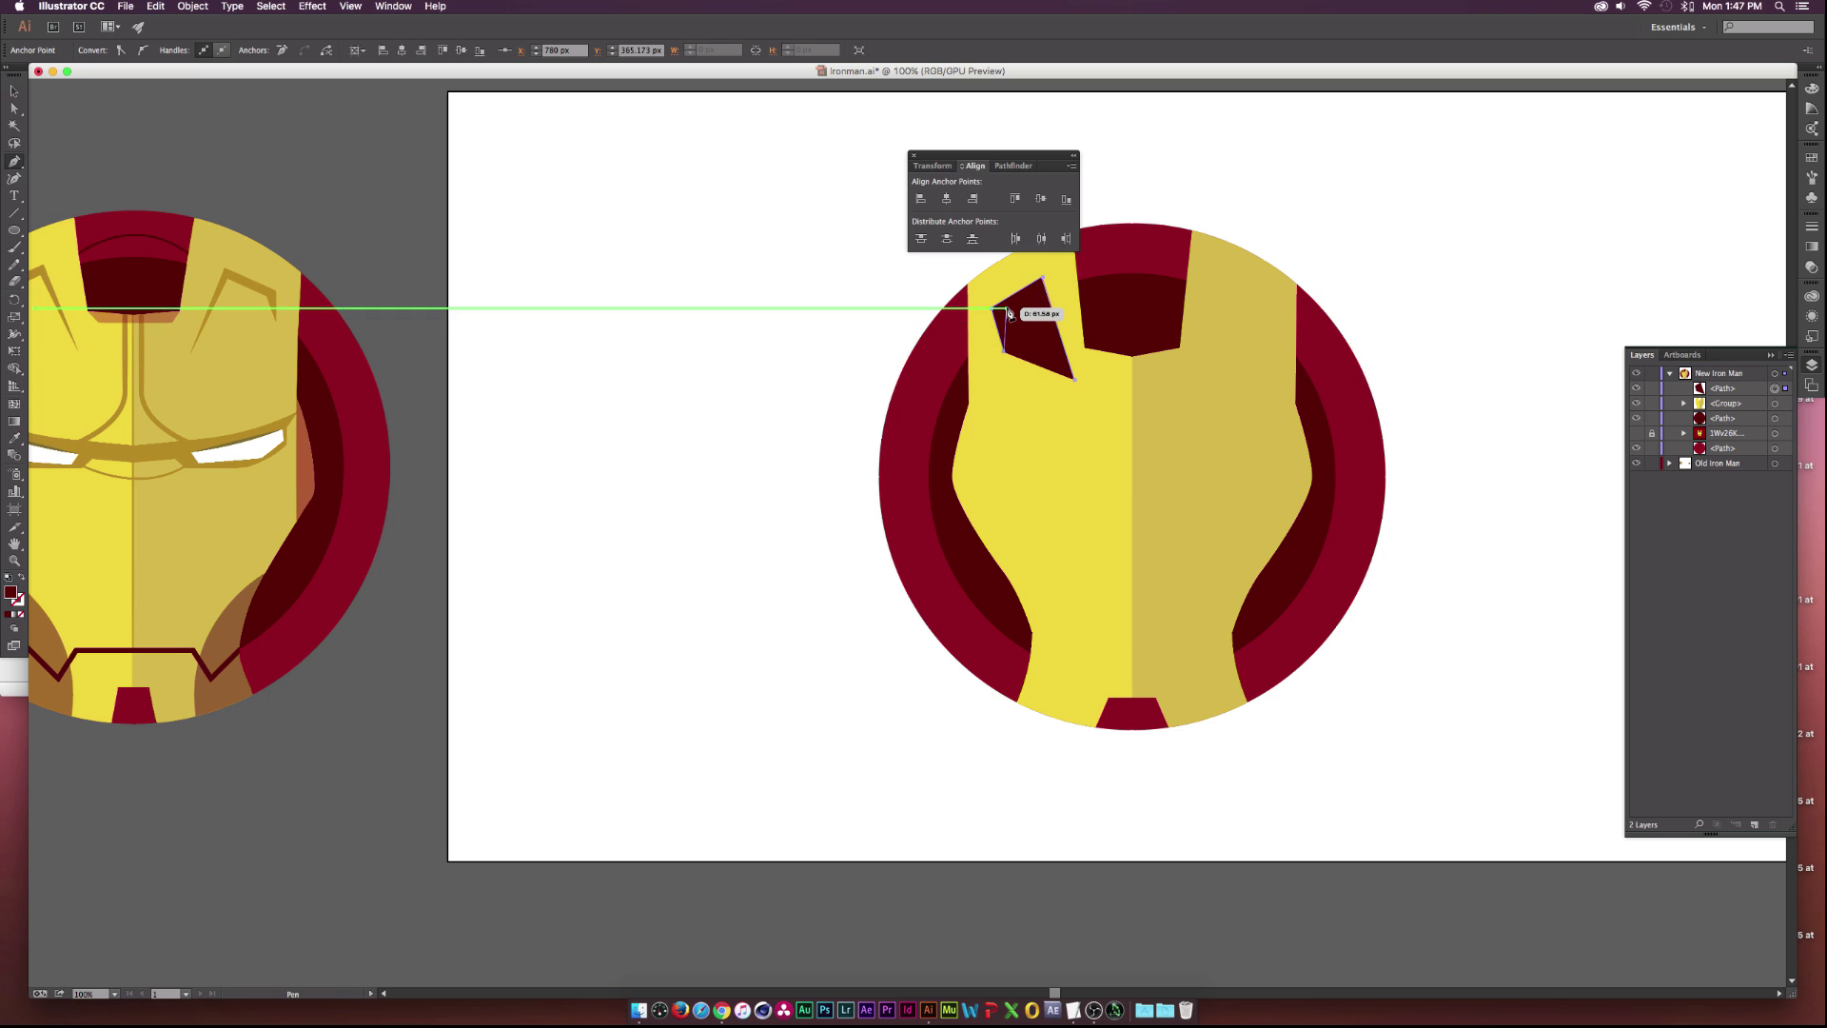
click(1005, 313)
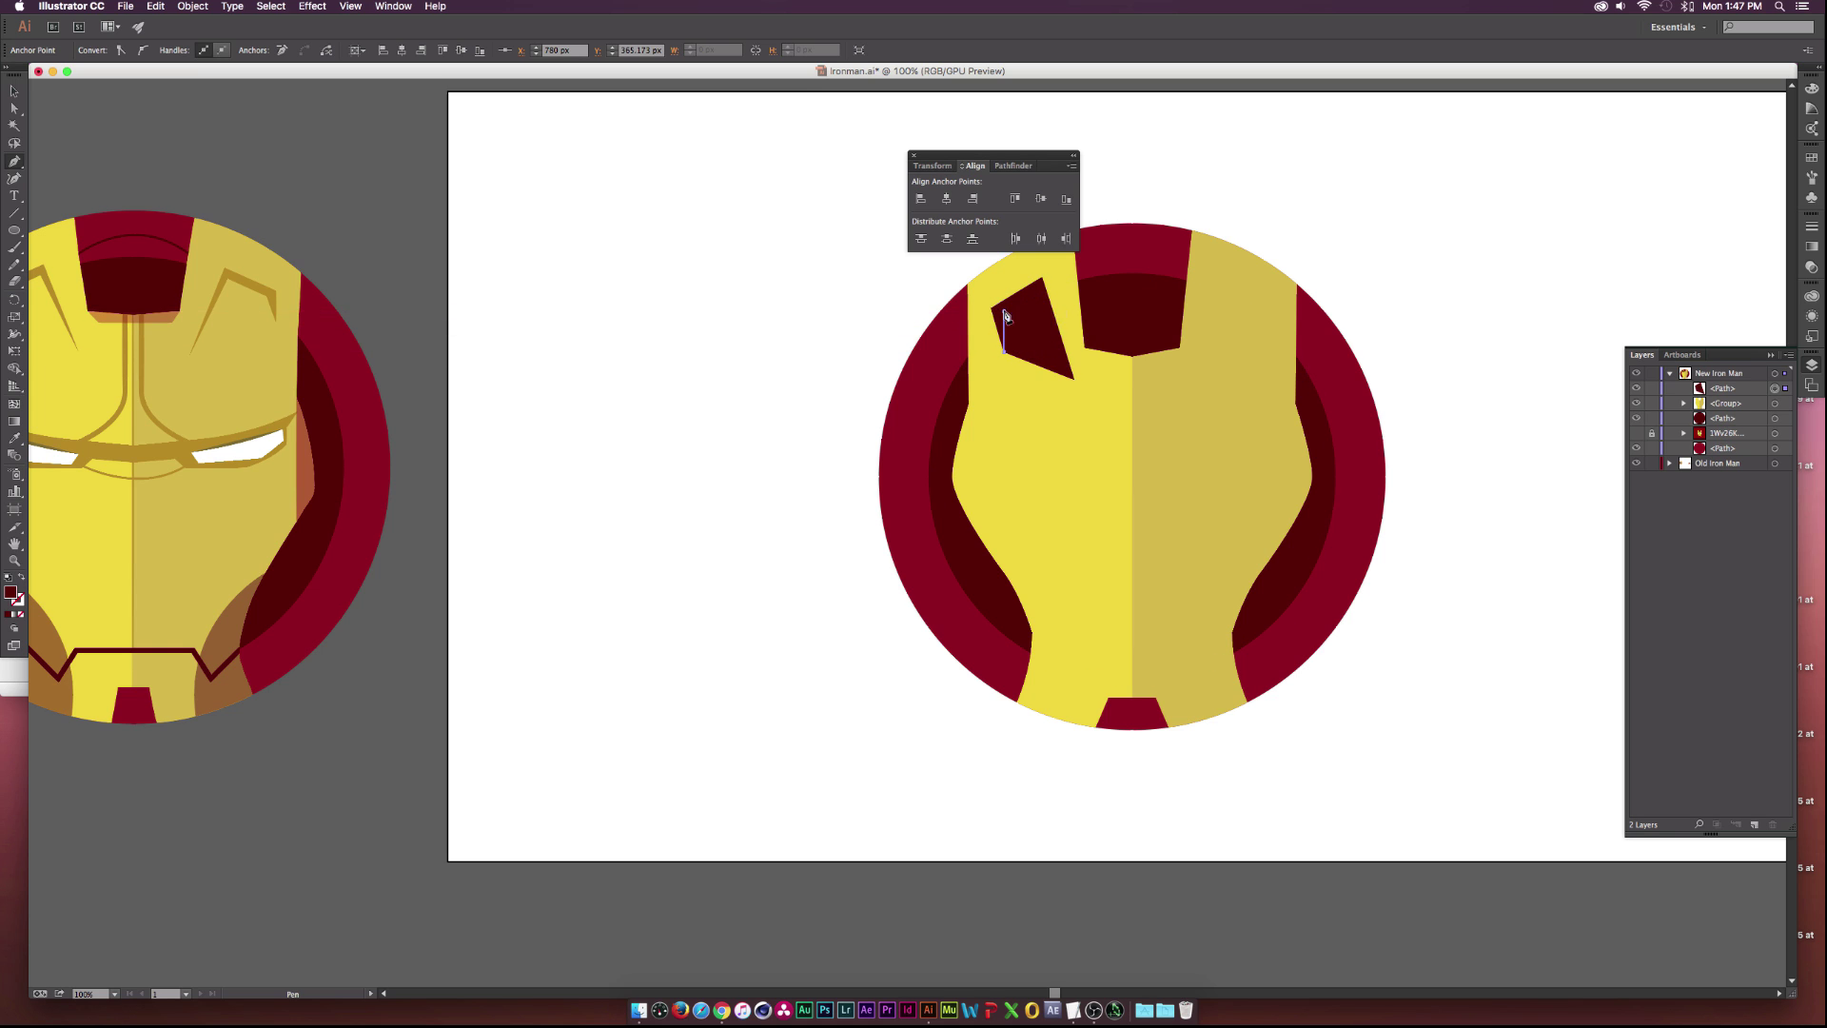
click(1036, 294)
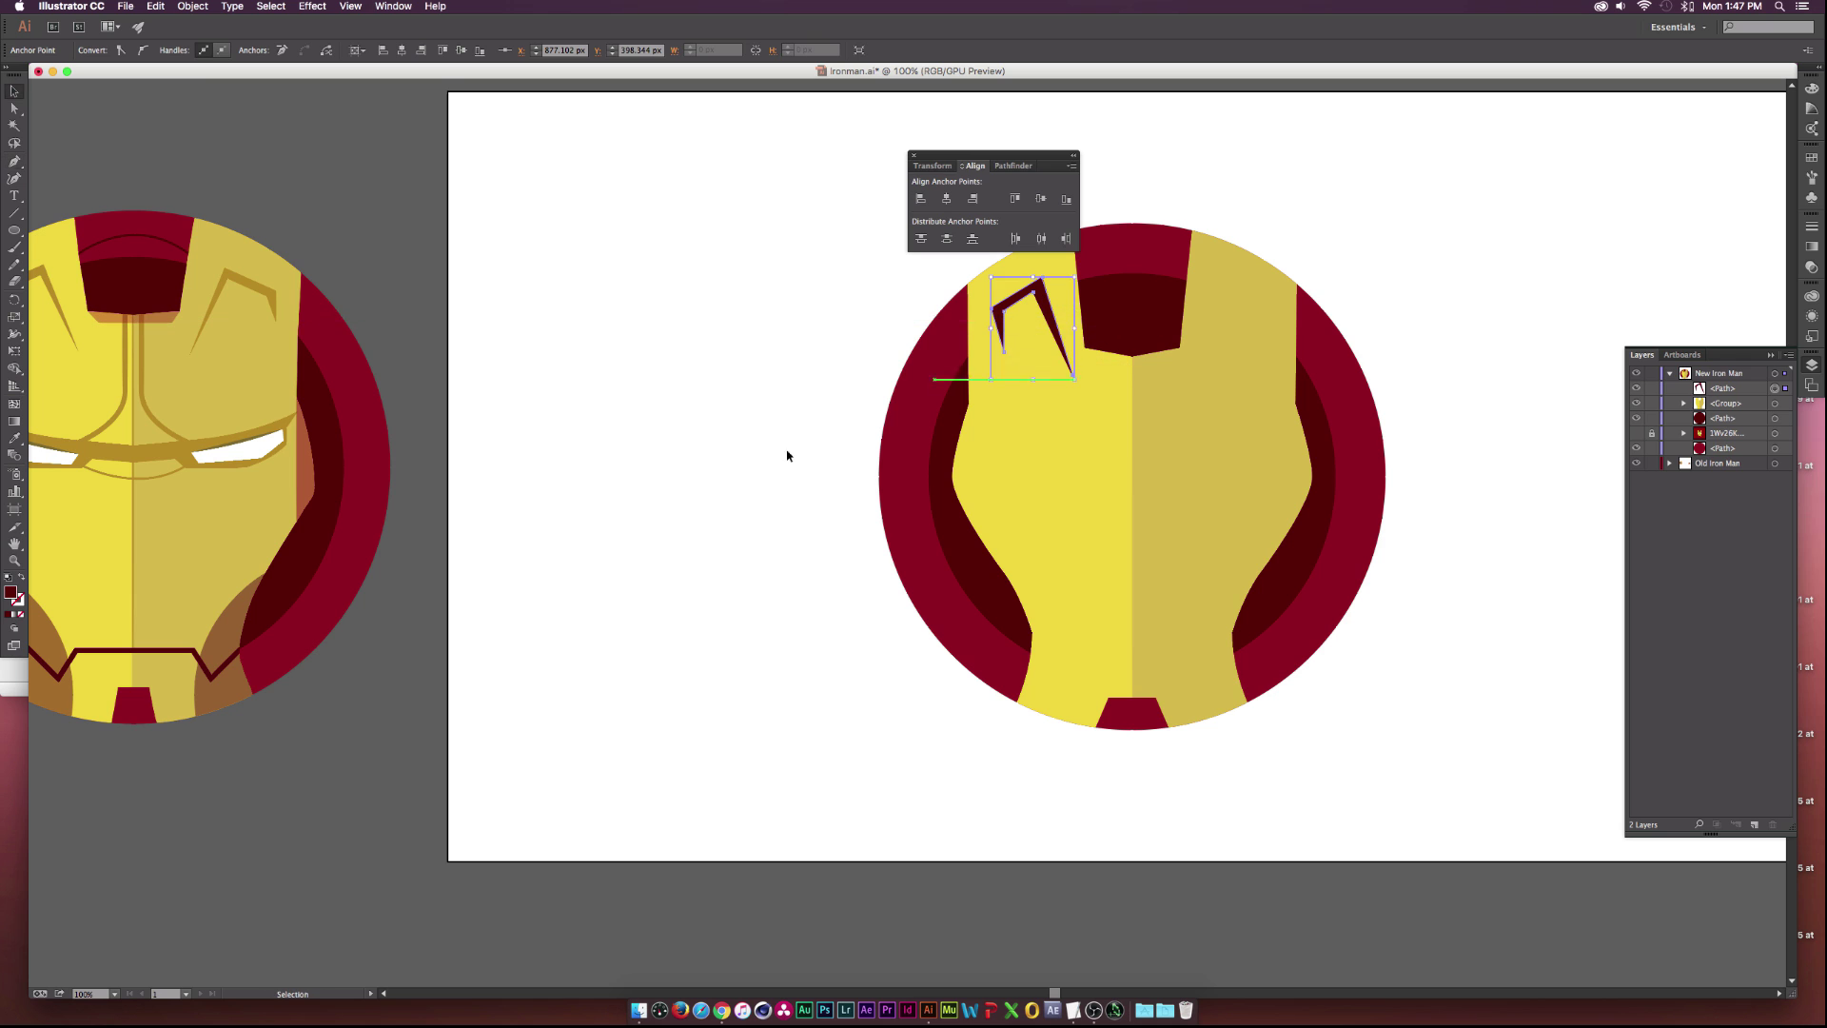
key(v)
click(865, 371)
Fill the forehead crease with the ochre colour of the old badge's crease.
scroll(837, 400, up, 1)
scroll(828, 423, left, 1)
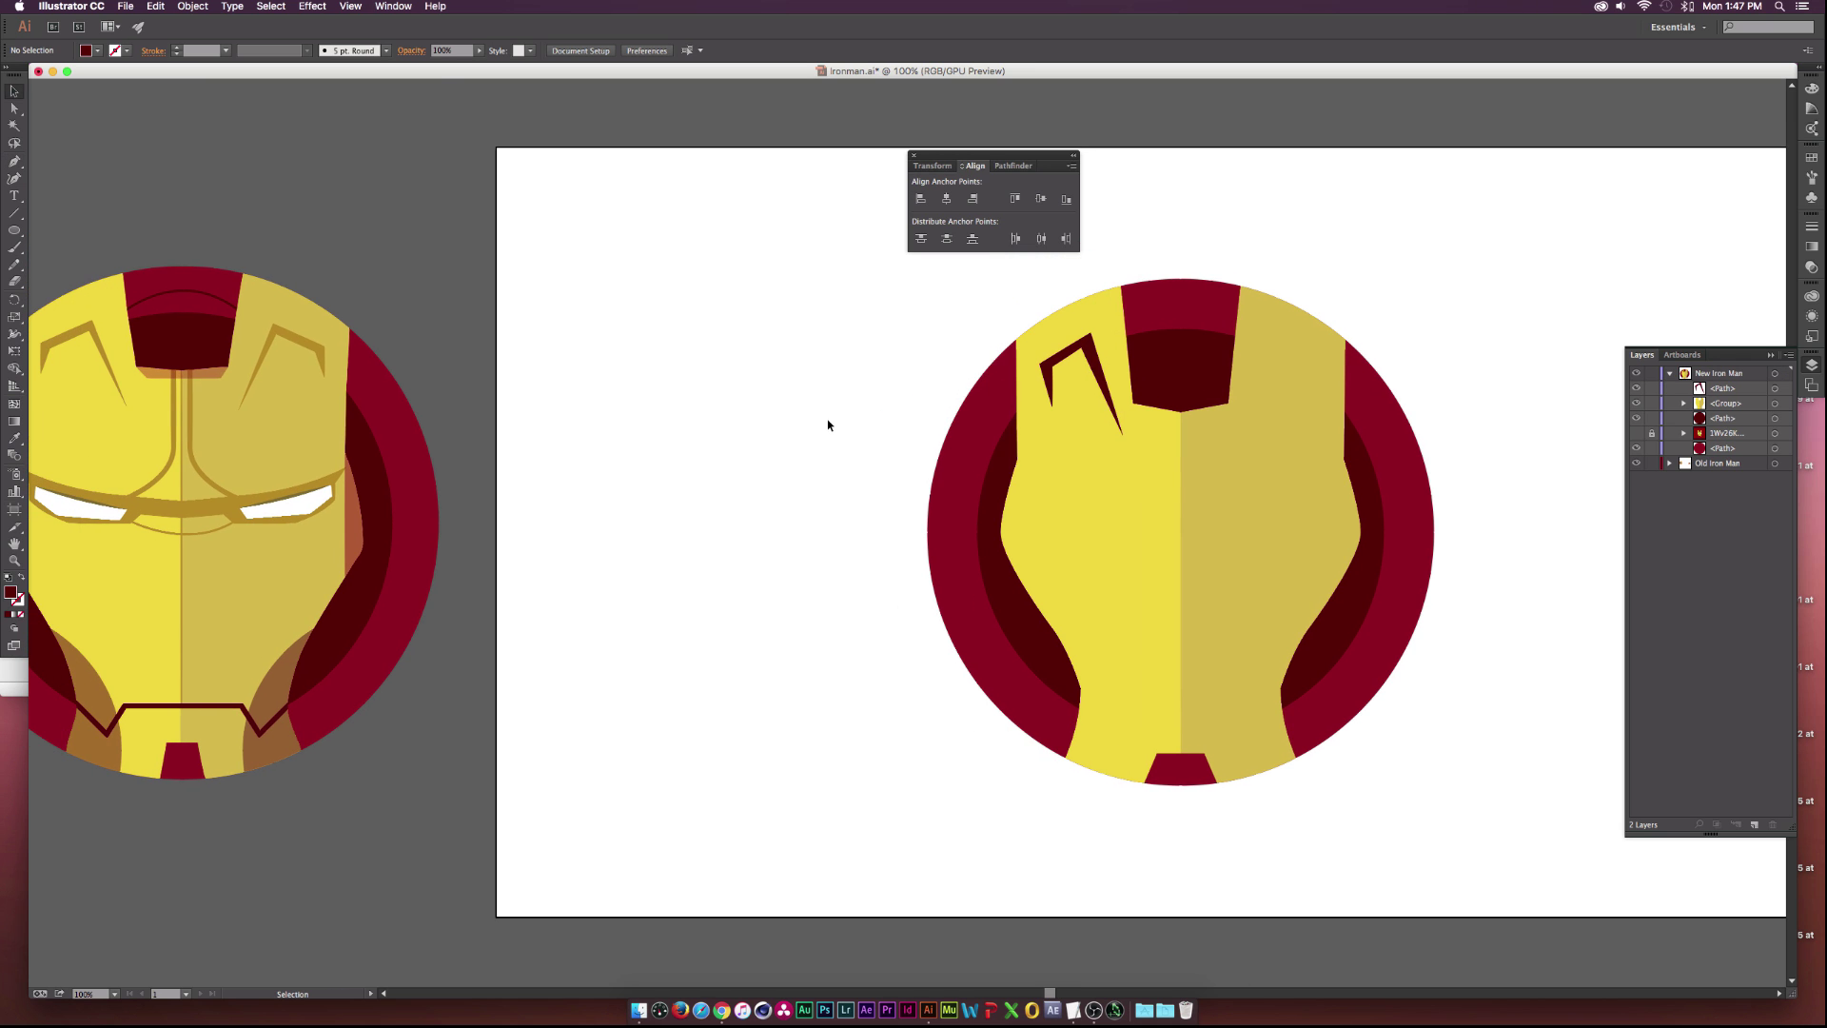
click(1061, 364)
key(i)
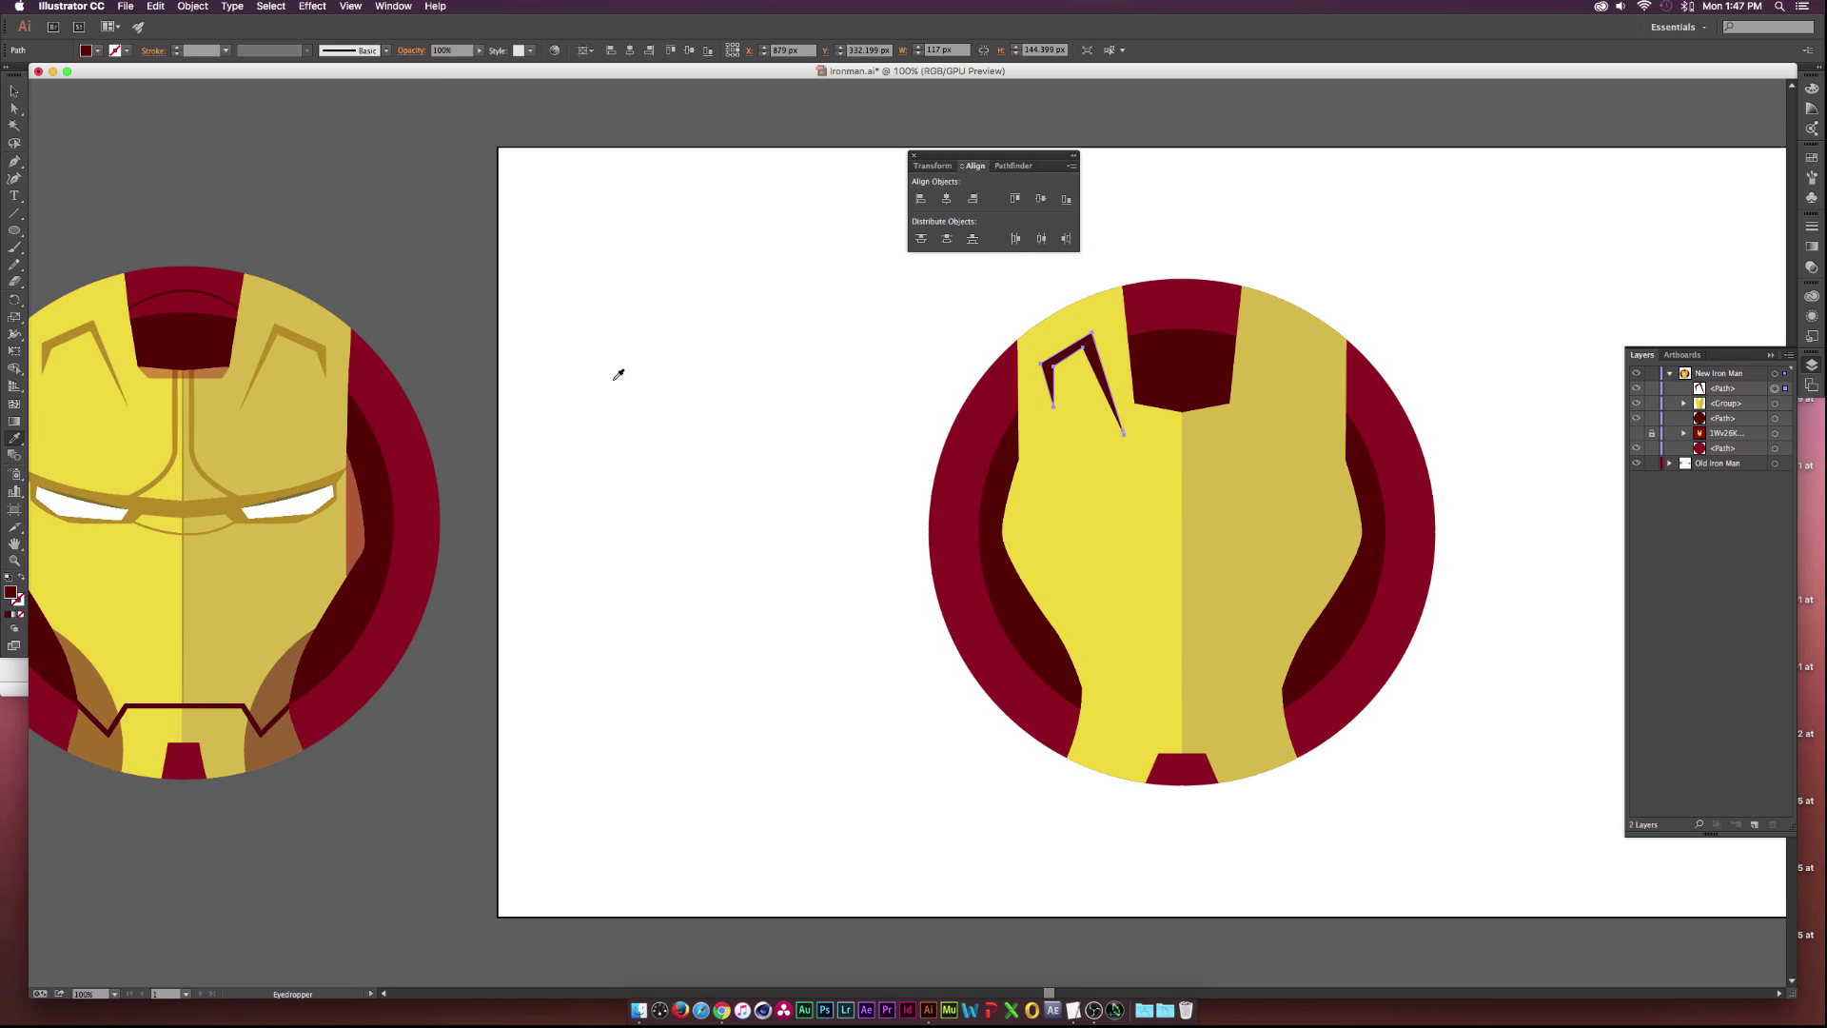
click(79, 328)
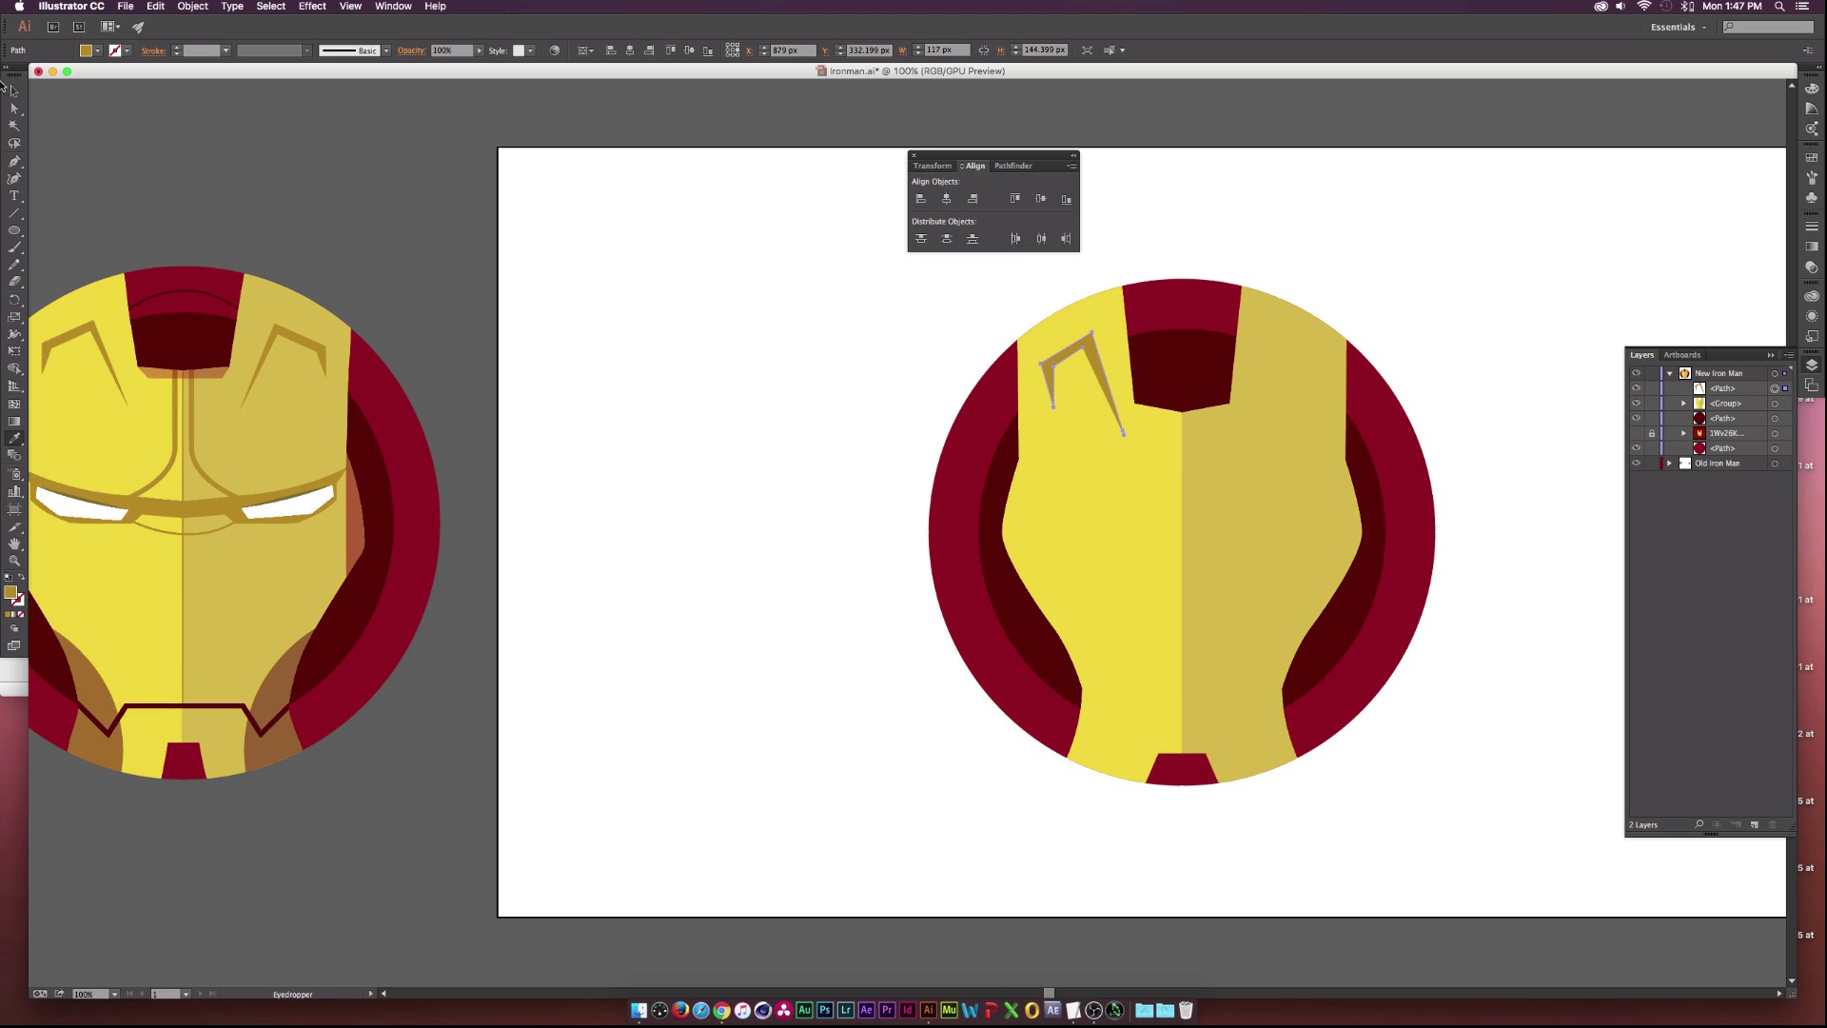
click(15, 91)
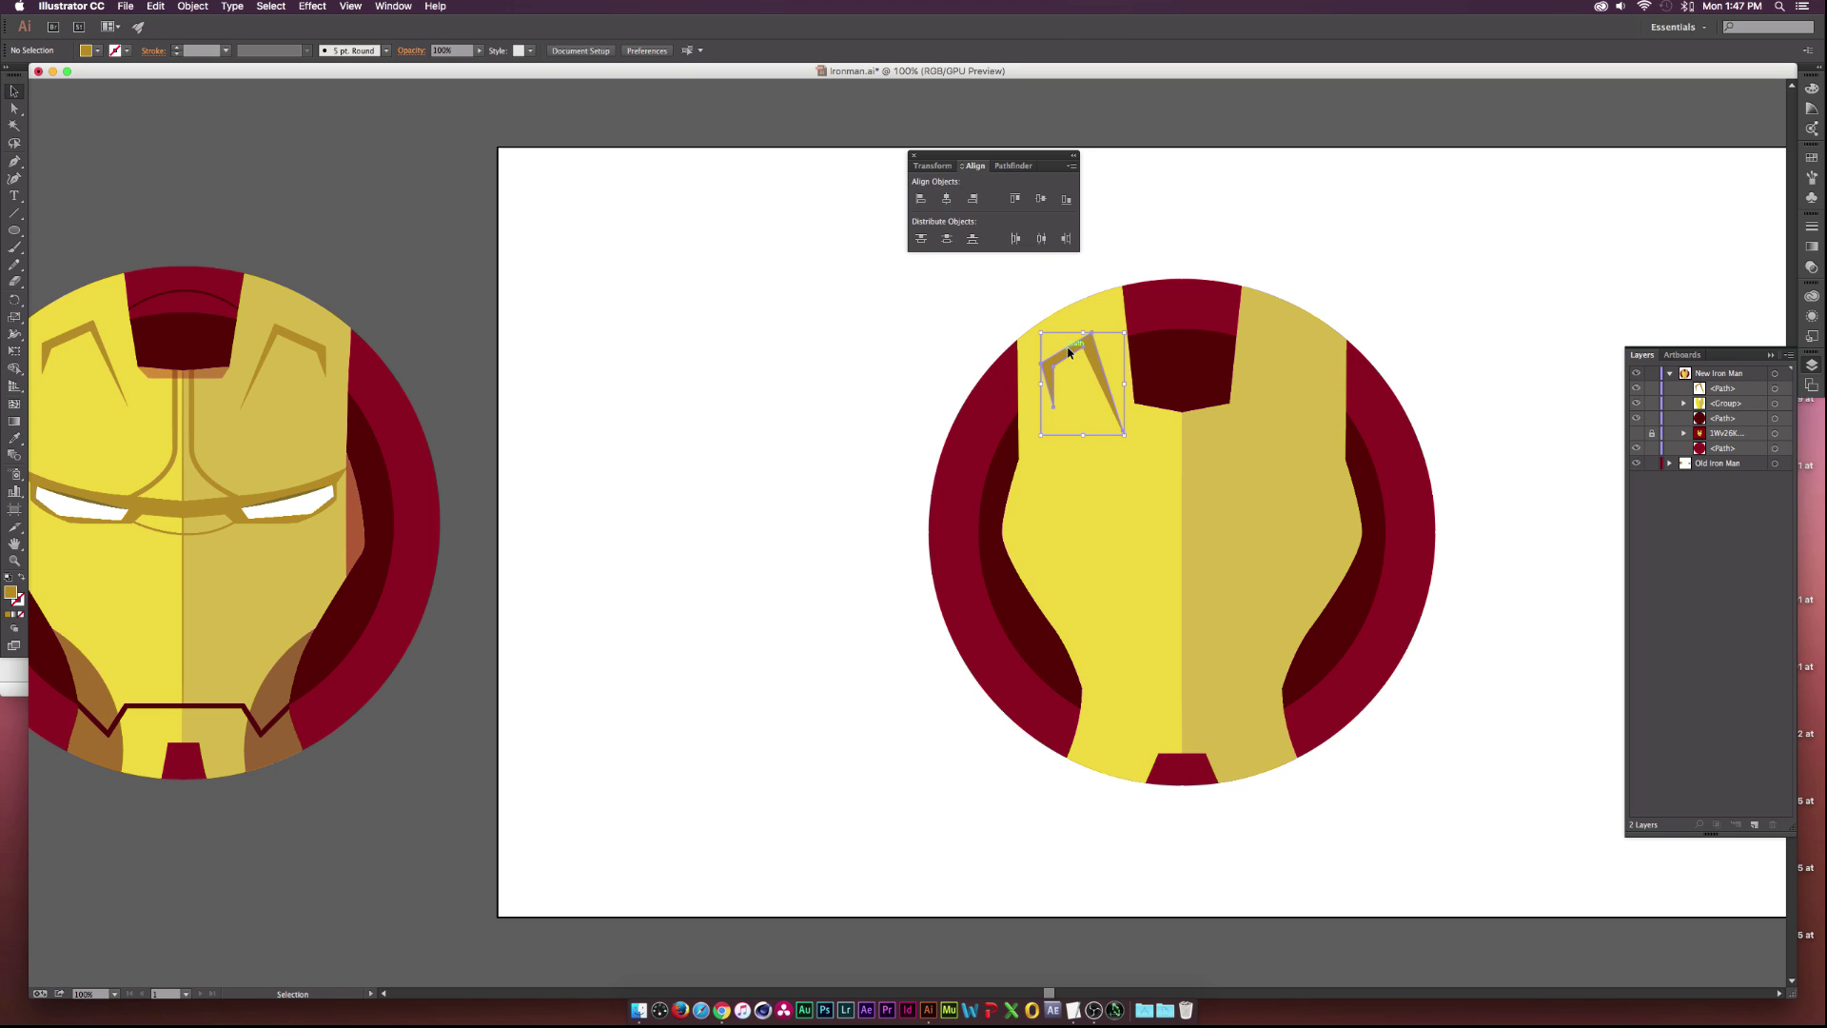
Duplicate the forehead crease in place, reflect the copy across the vertical axis and move it horizontally to the mask's darker yellow half.
key(a)
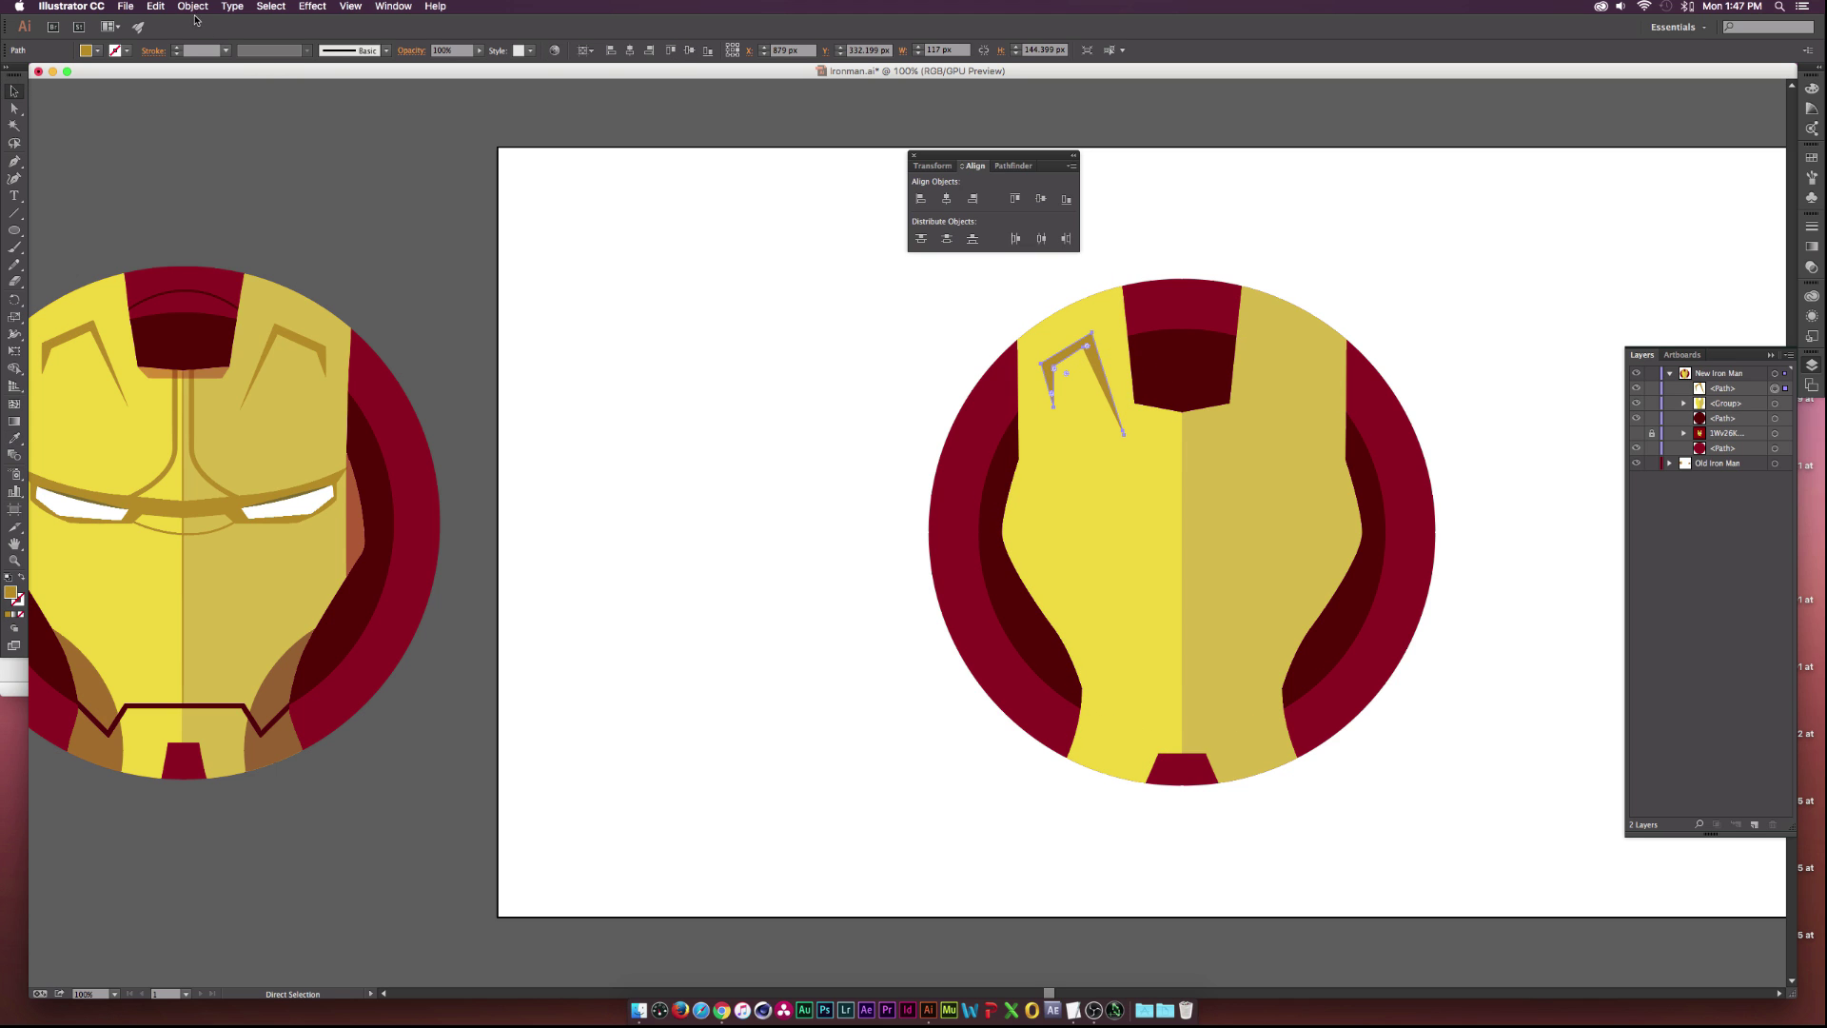
click(155, 5)
click(195, 128)
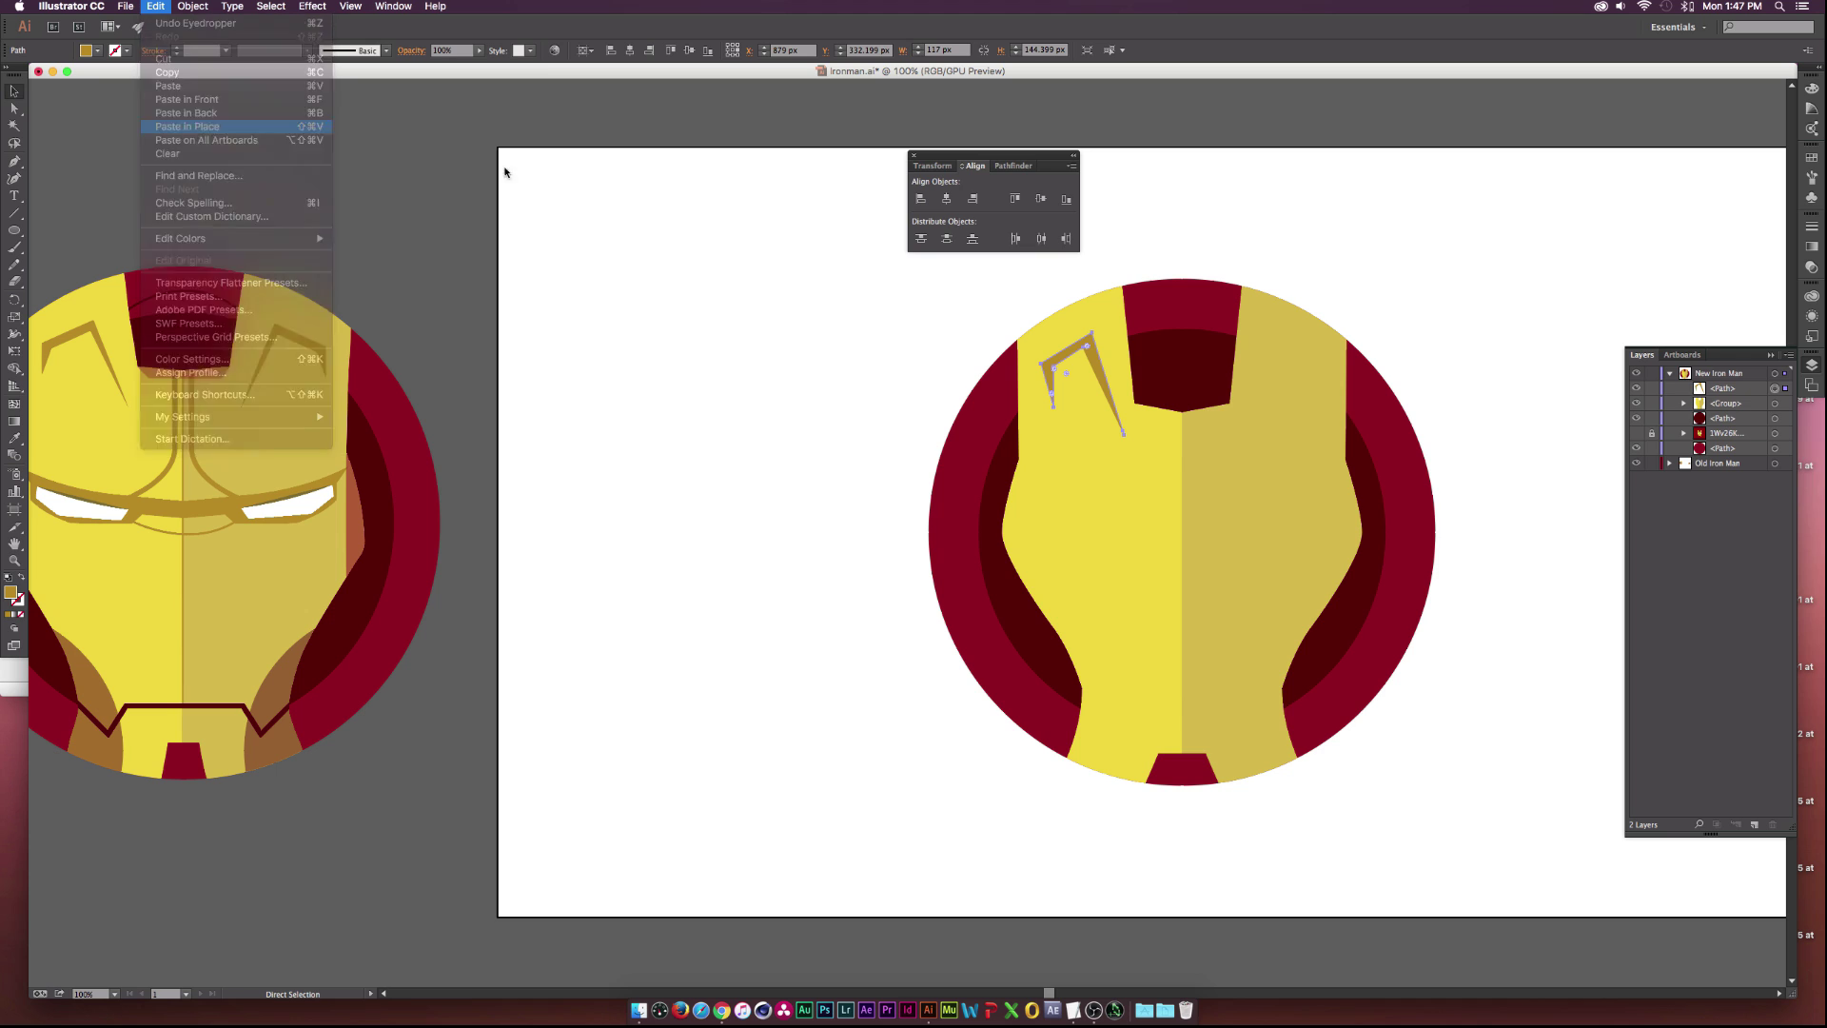
click(195, 7)
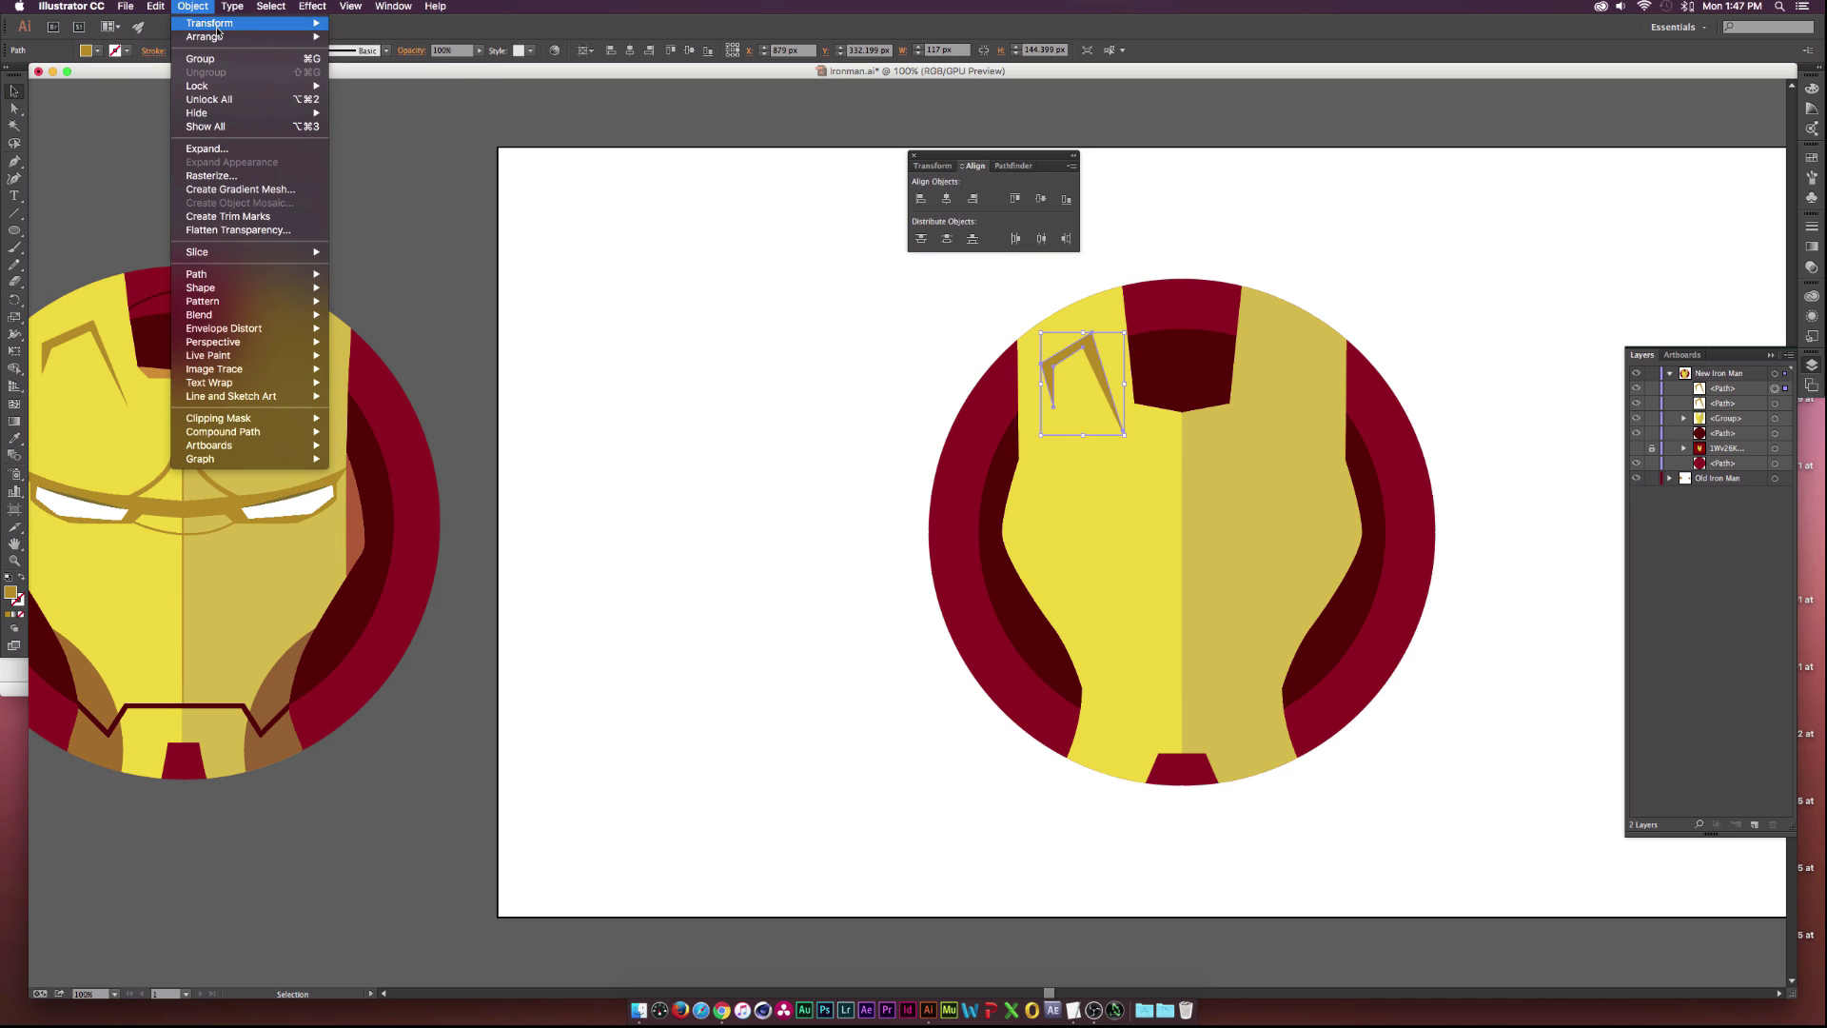
mouse_move(286, 23)
click(397, 78)
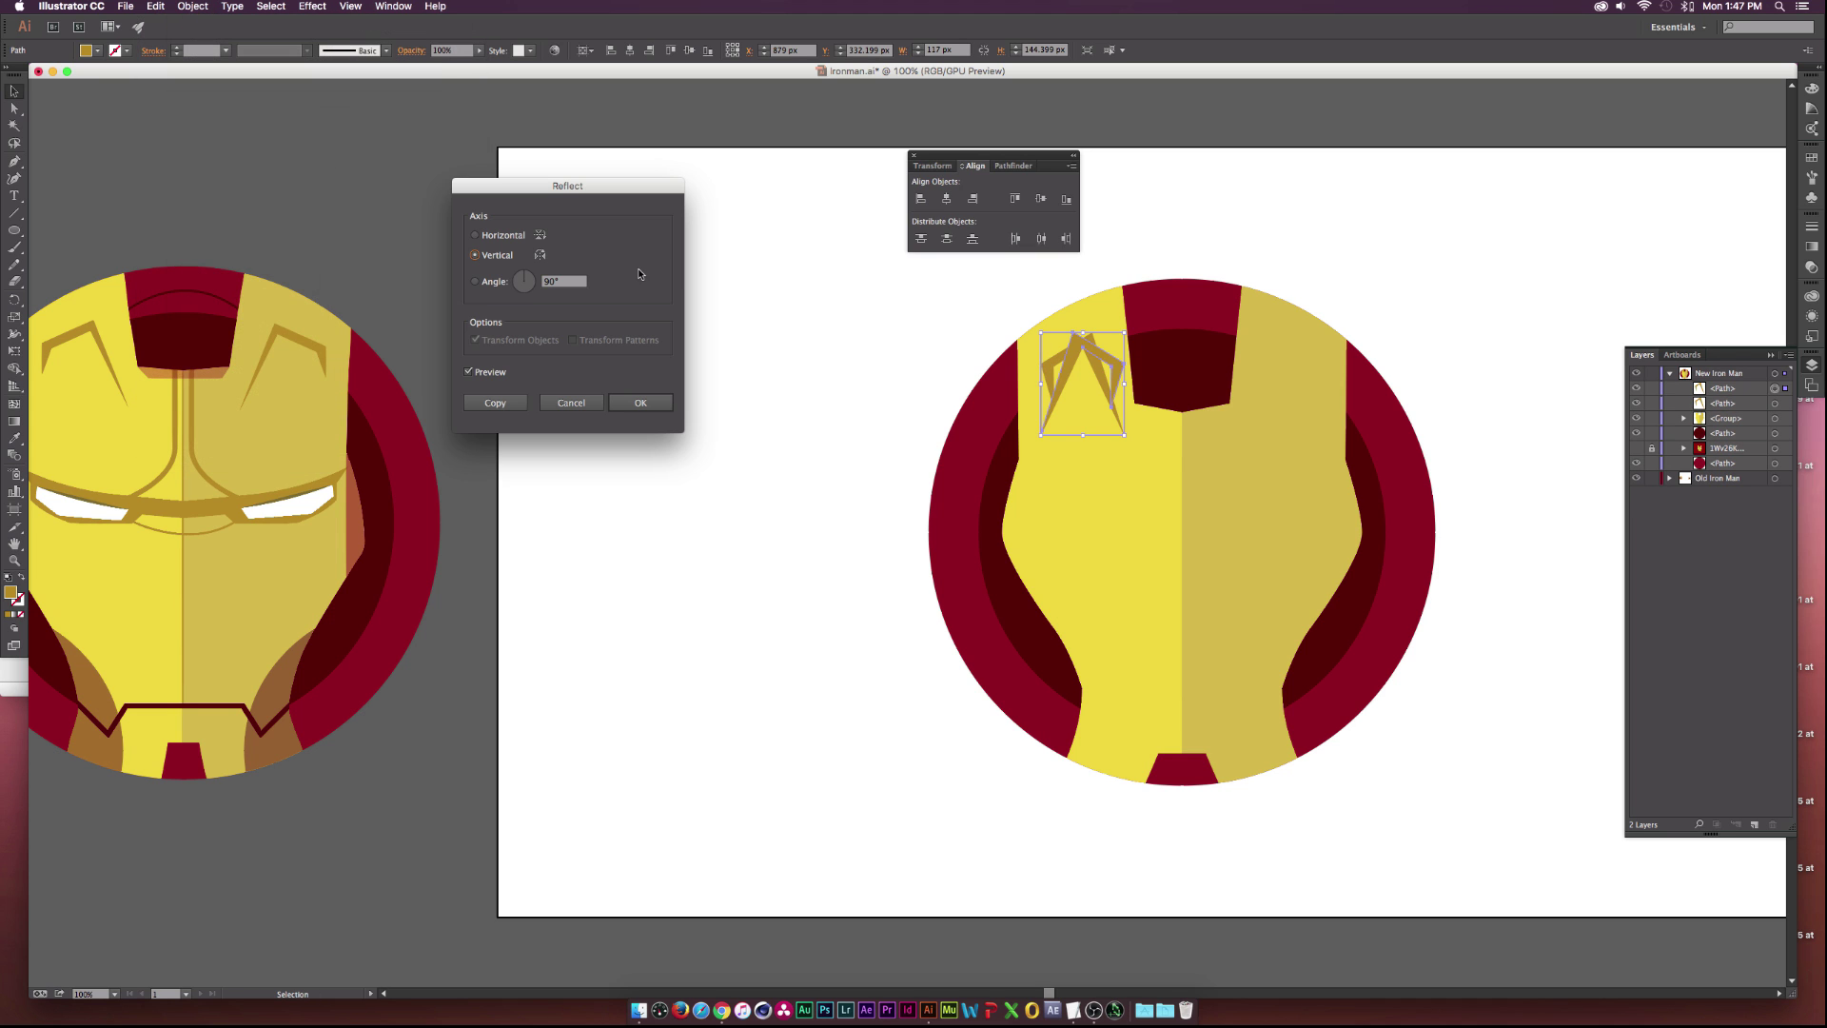
click(640, 403)
drag(1078, 351, 1278, 367)
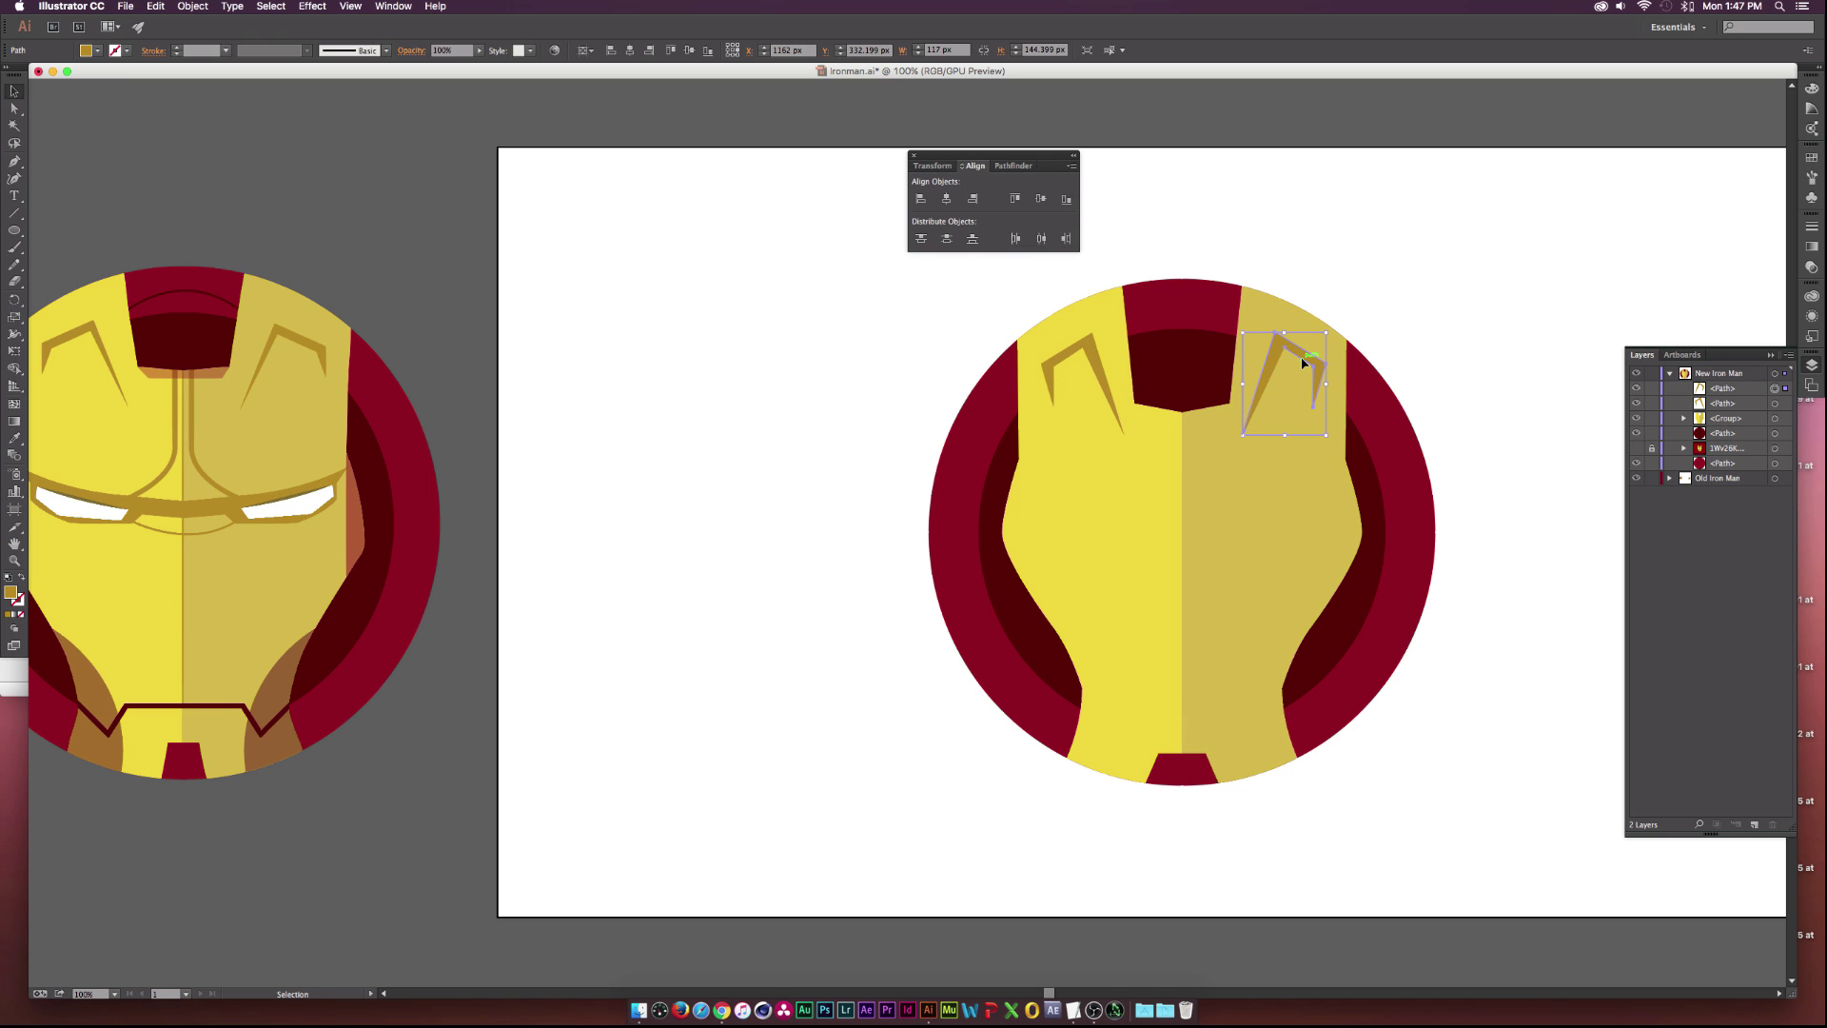
Select both forehead creases and nudge them upward slightly.
shift+click(1064, 356)
key(Up)
key(Up)
key(Up)
key(Up)
key(Up)
key(Up)
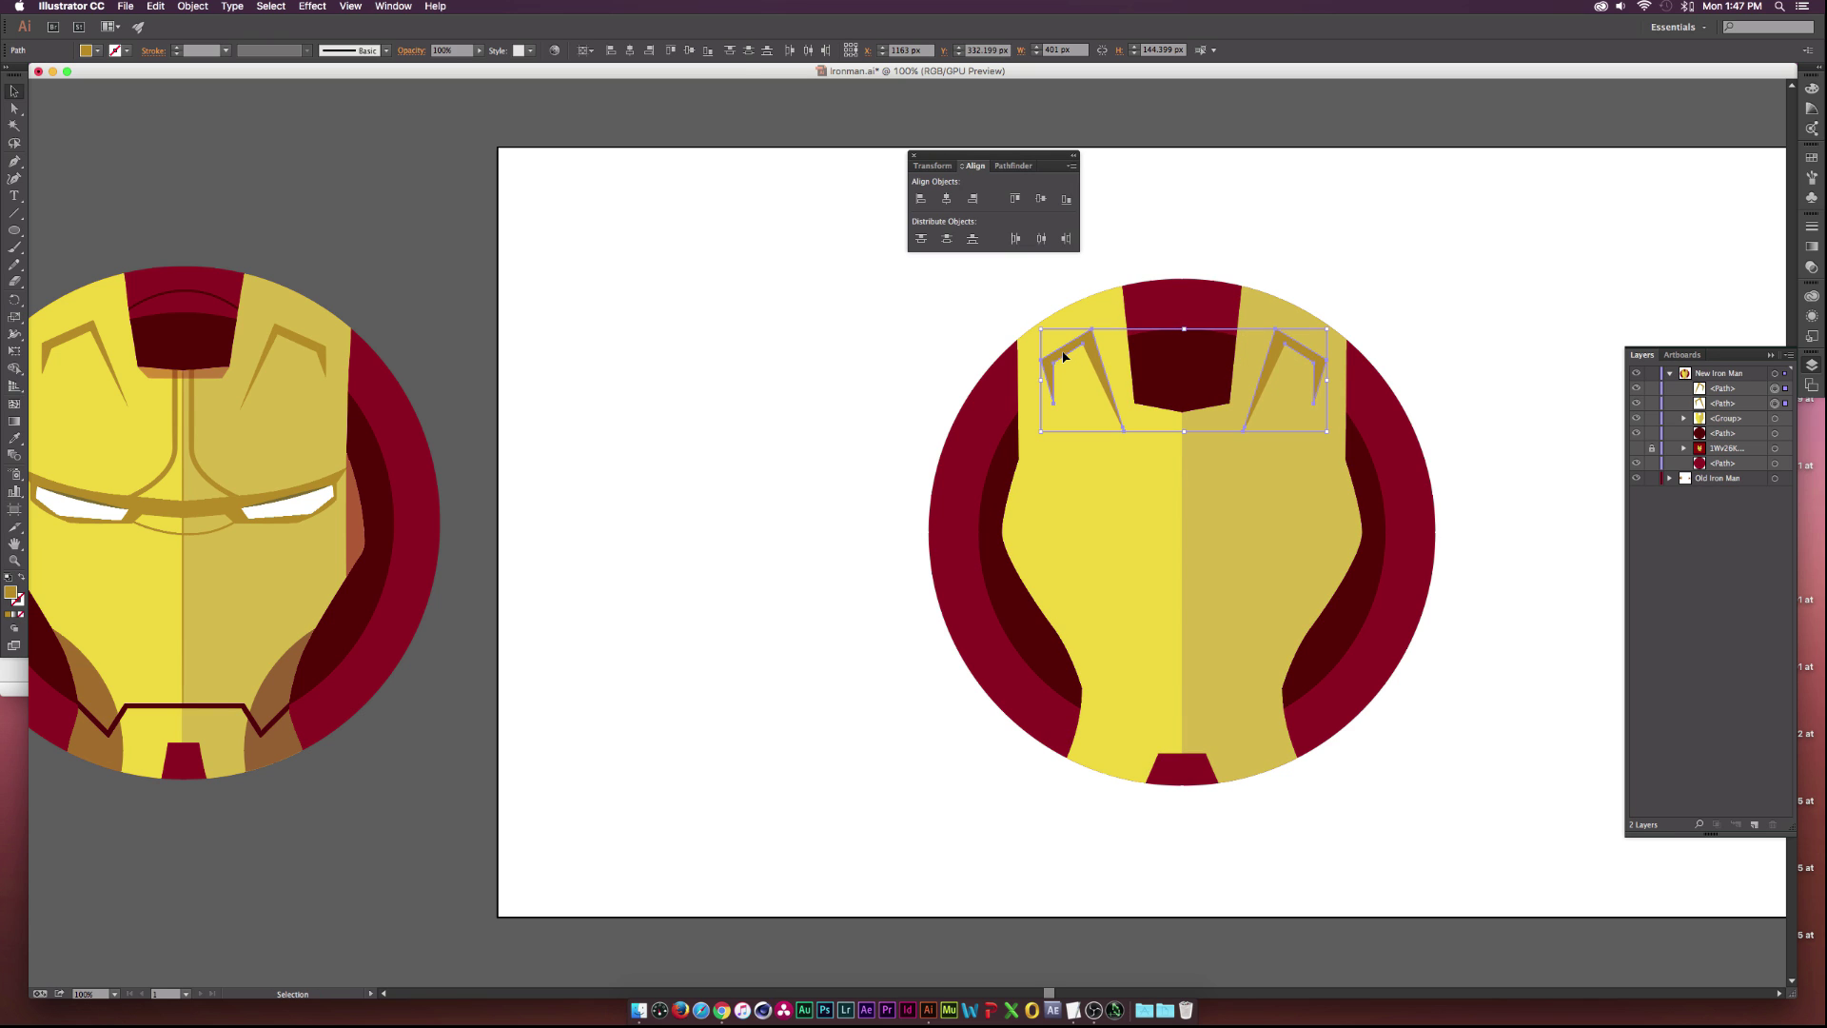
key(Up)
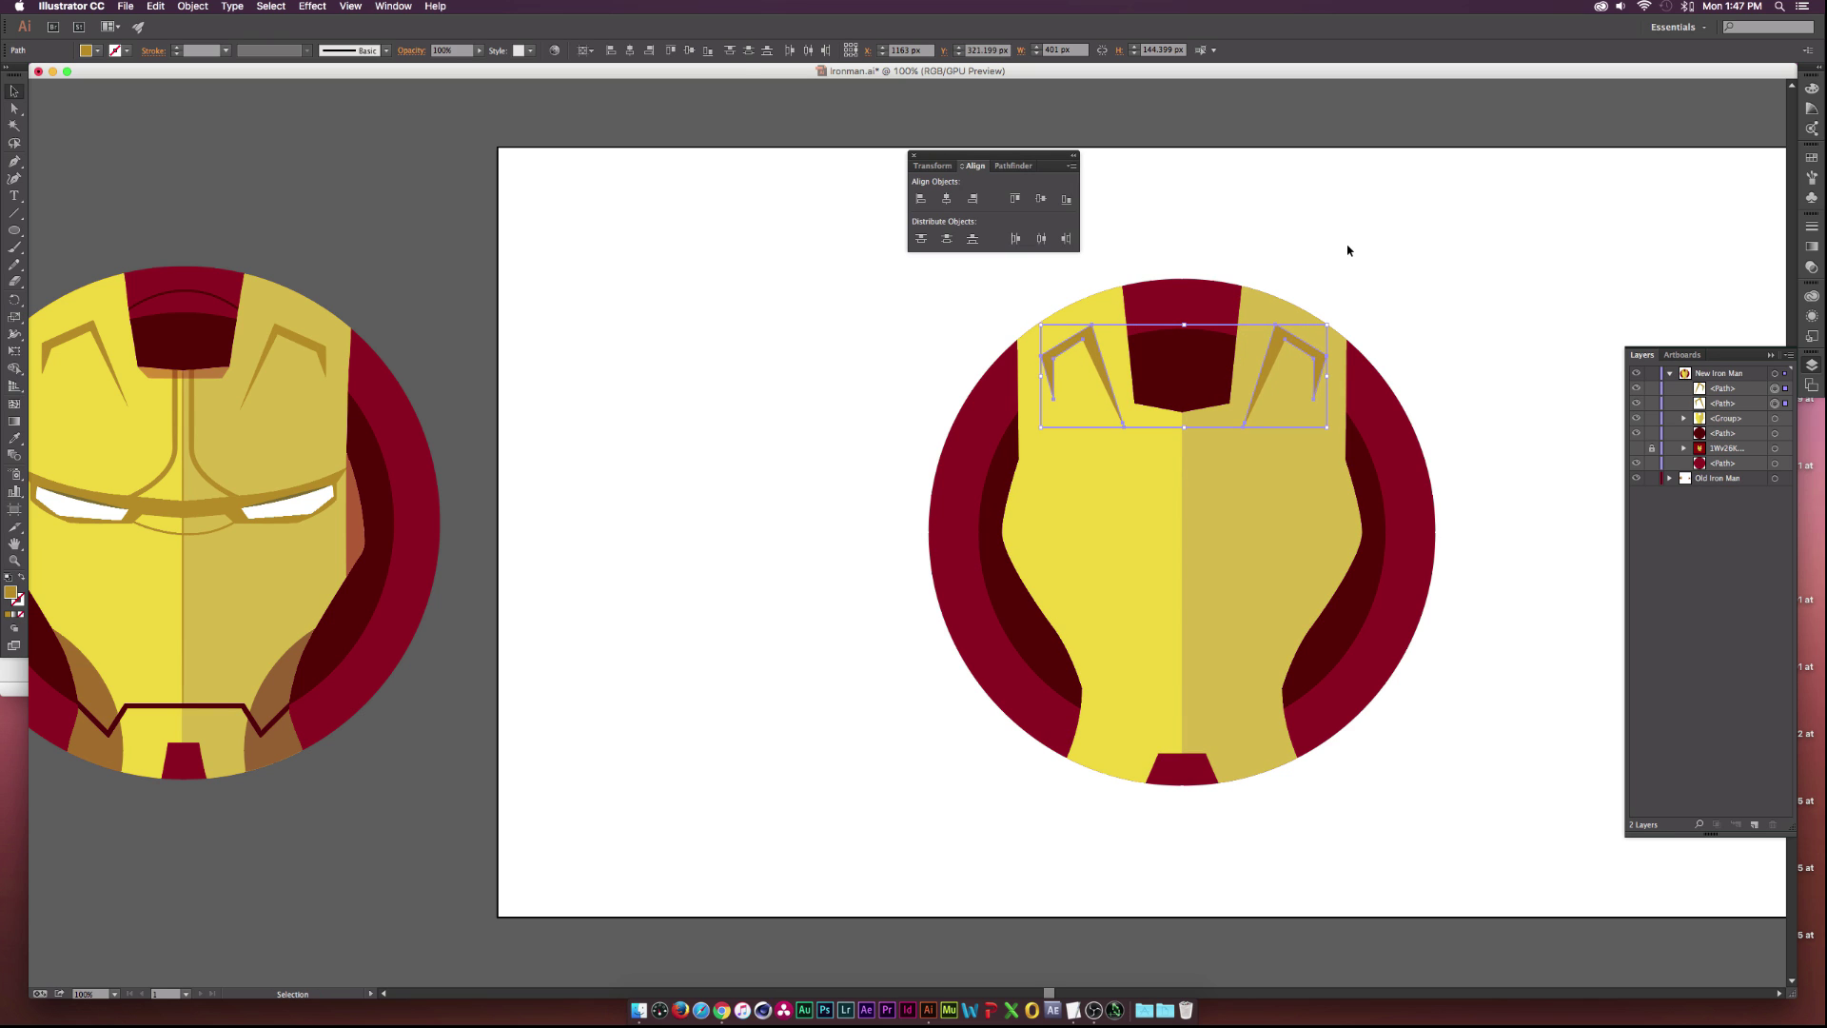
click(1348, 250)
Draw an open, angular jaw line with the Pen tool from the light yellow half's outer edge to the mask's centre line above the chin notch.
scroll(1348, 250, left, 1)
scroll(1347, 250, down, 3)
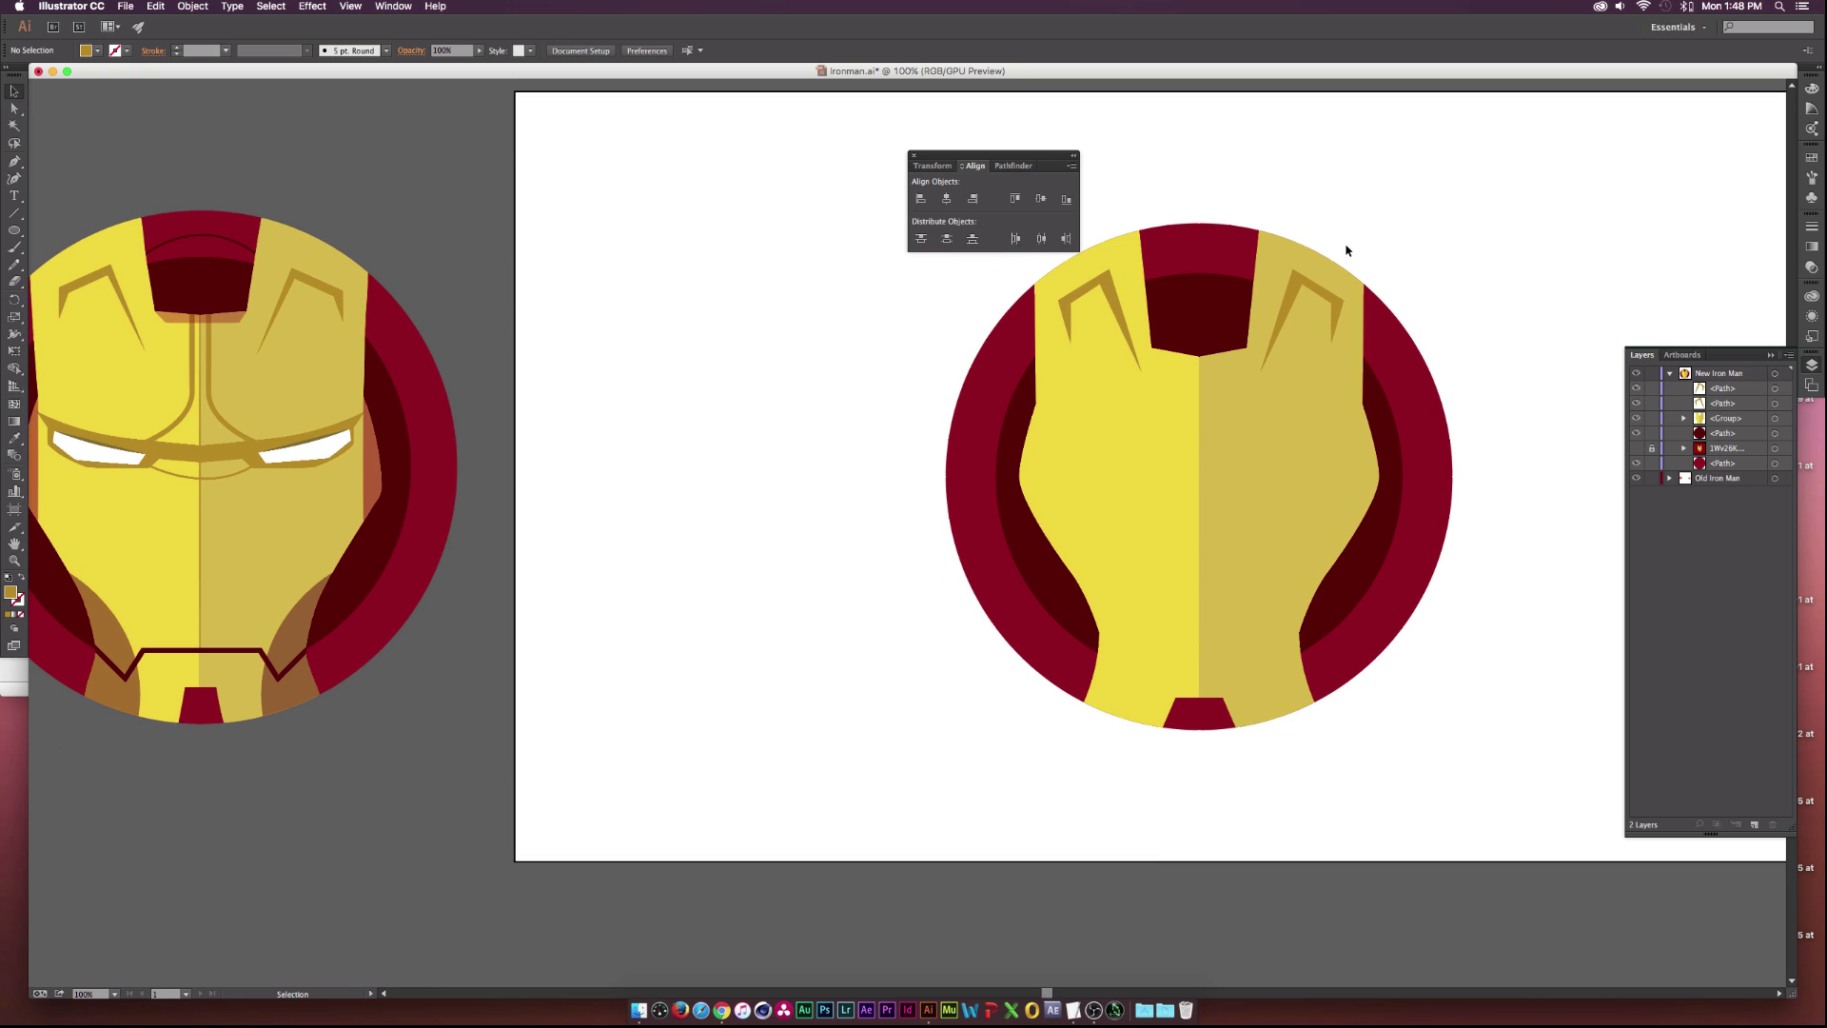
click(14, 162)
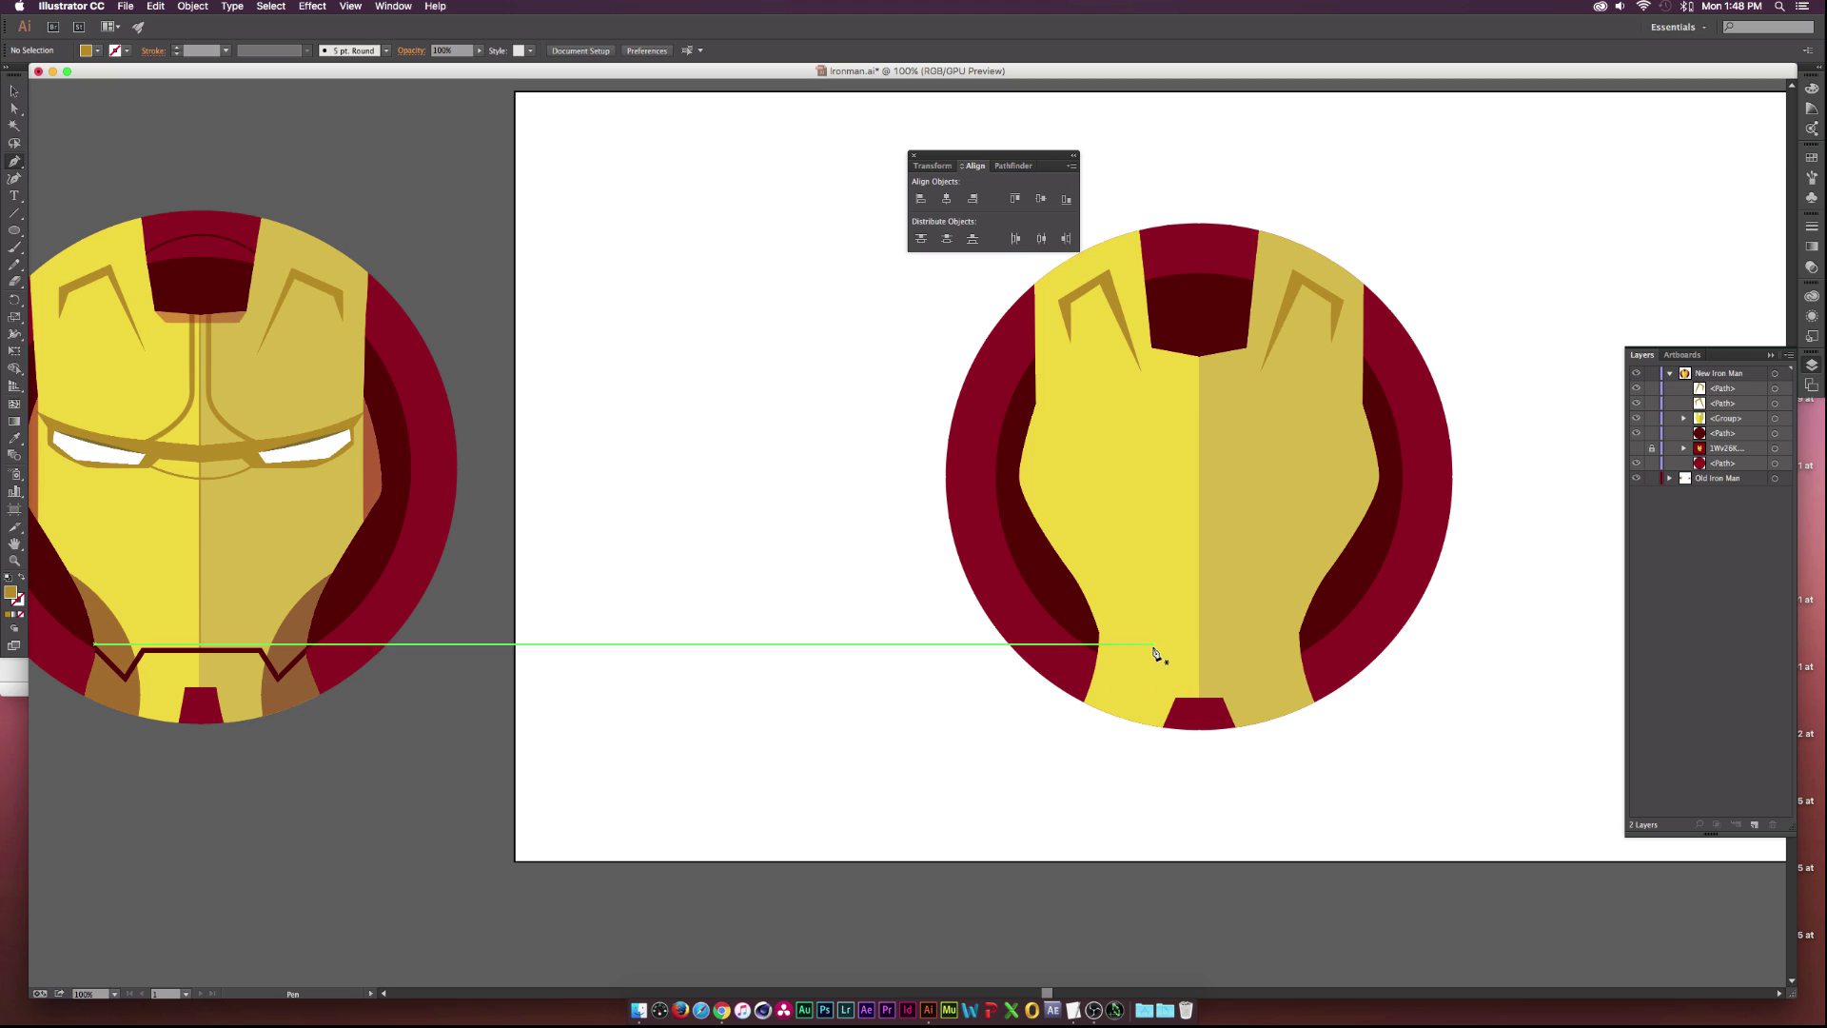
click(1098, 654)
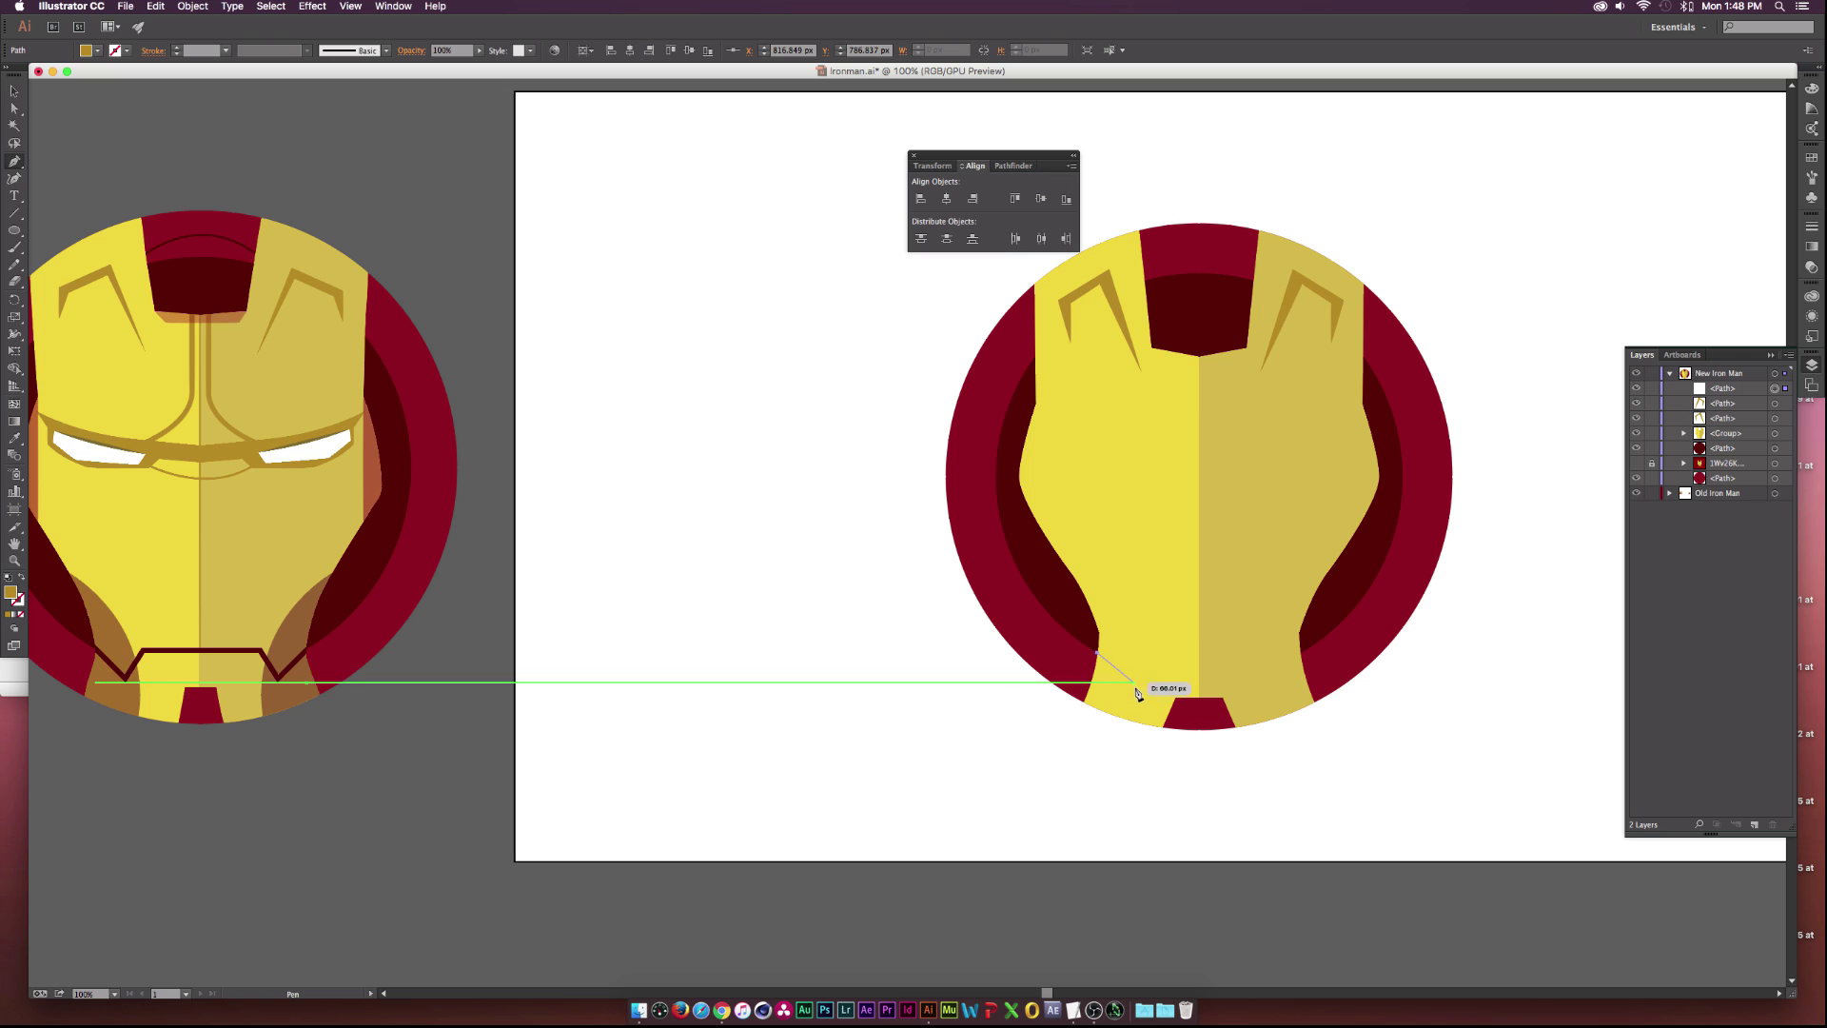
click(1132, 687)
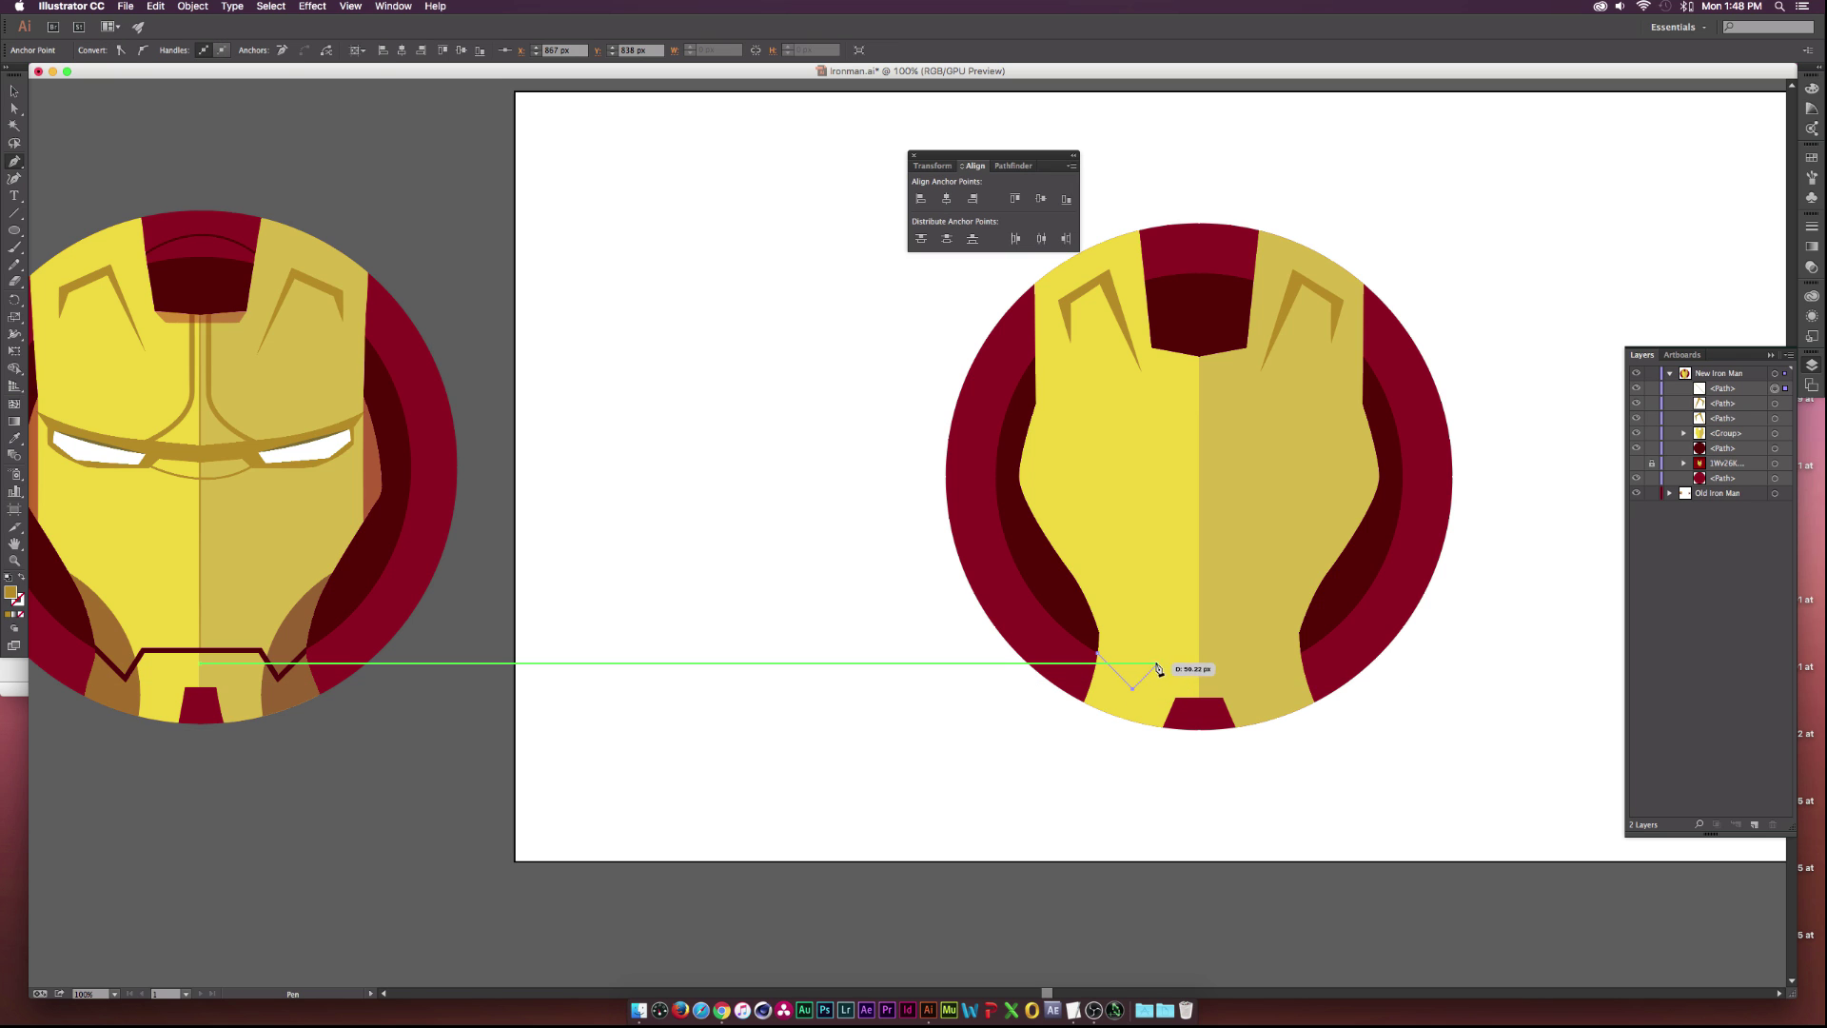
click(1155, 663)
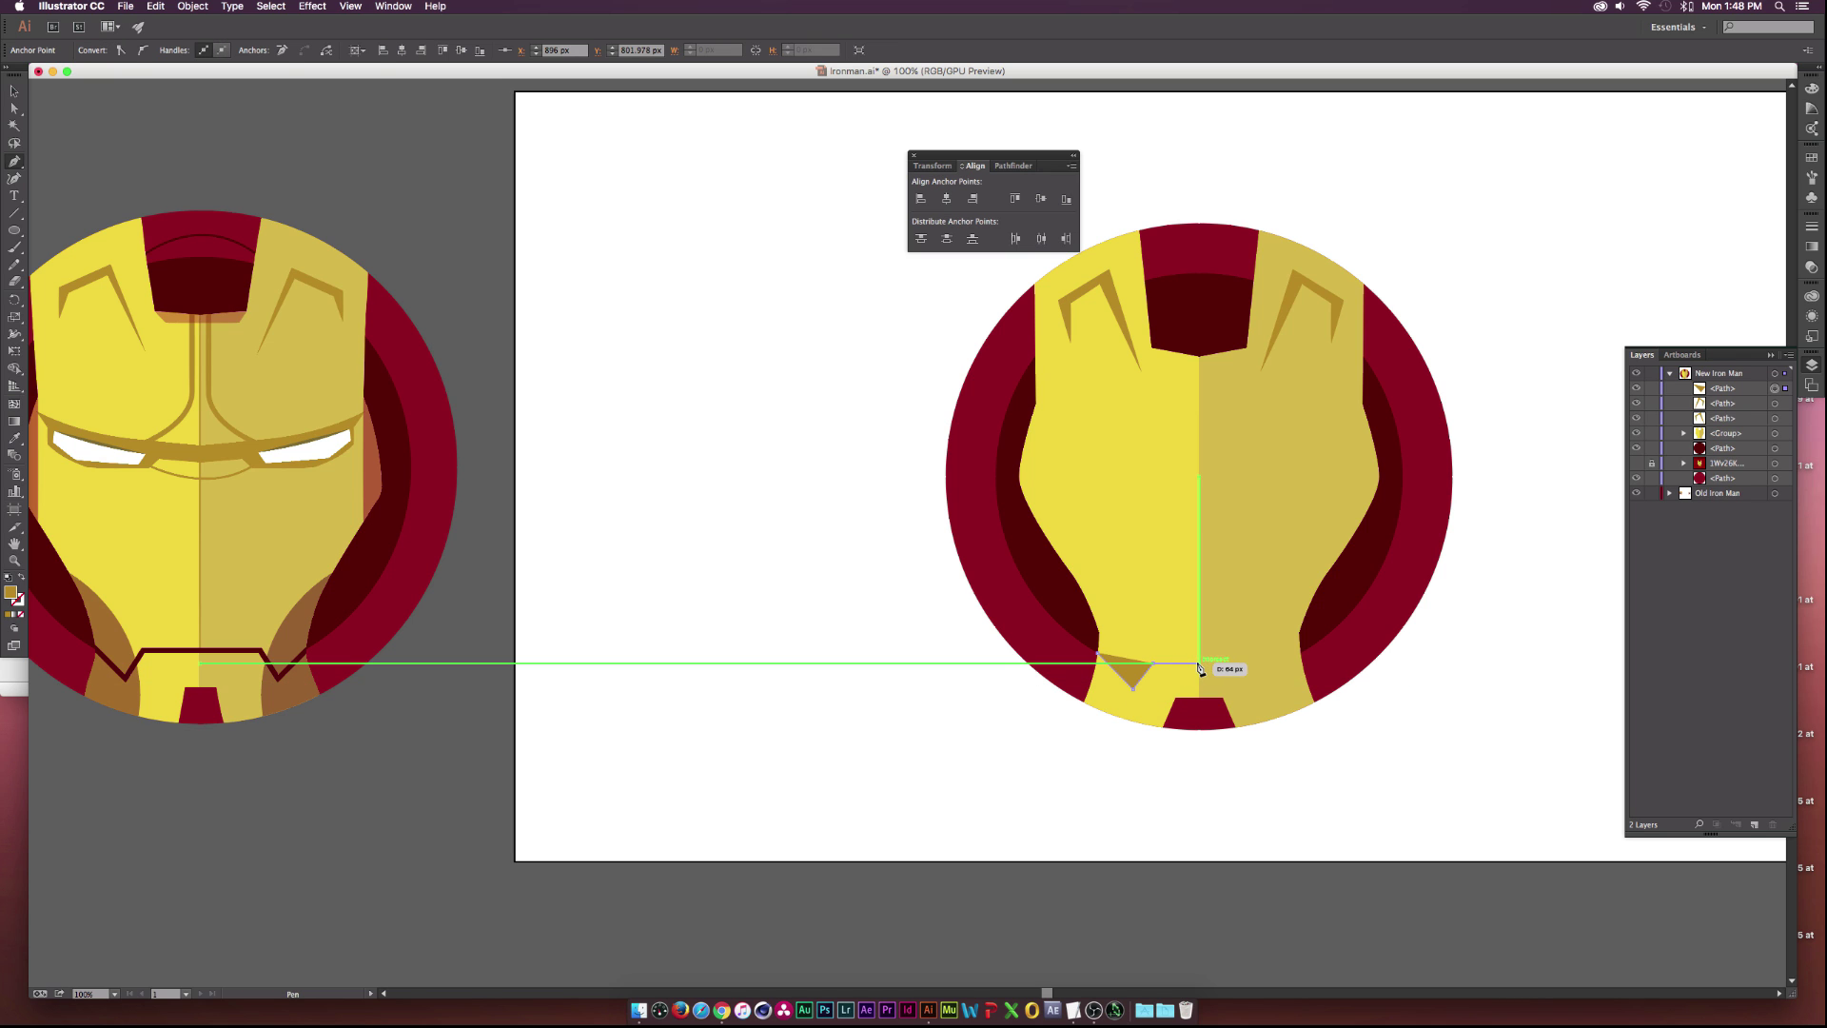
click(1198, 663)
key(v)
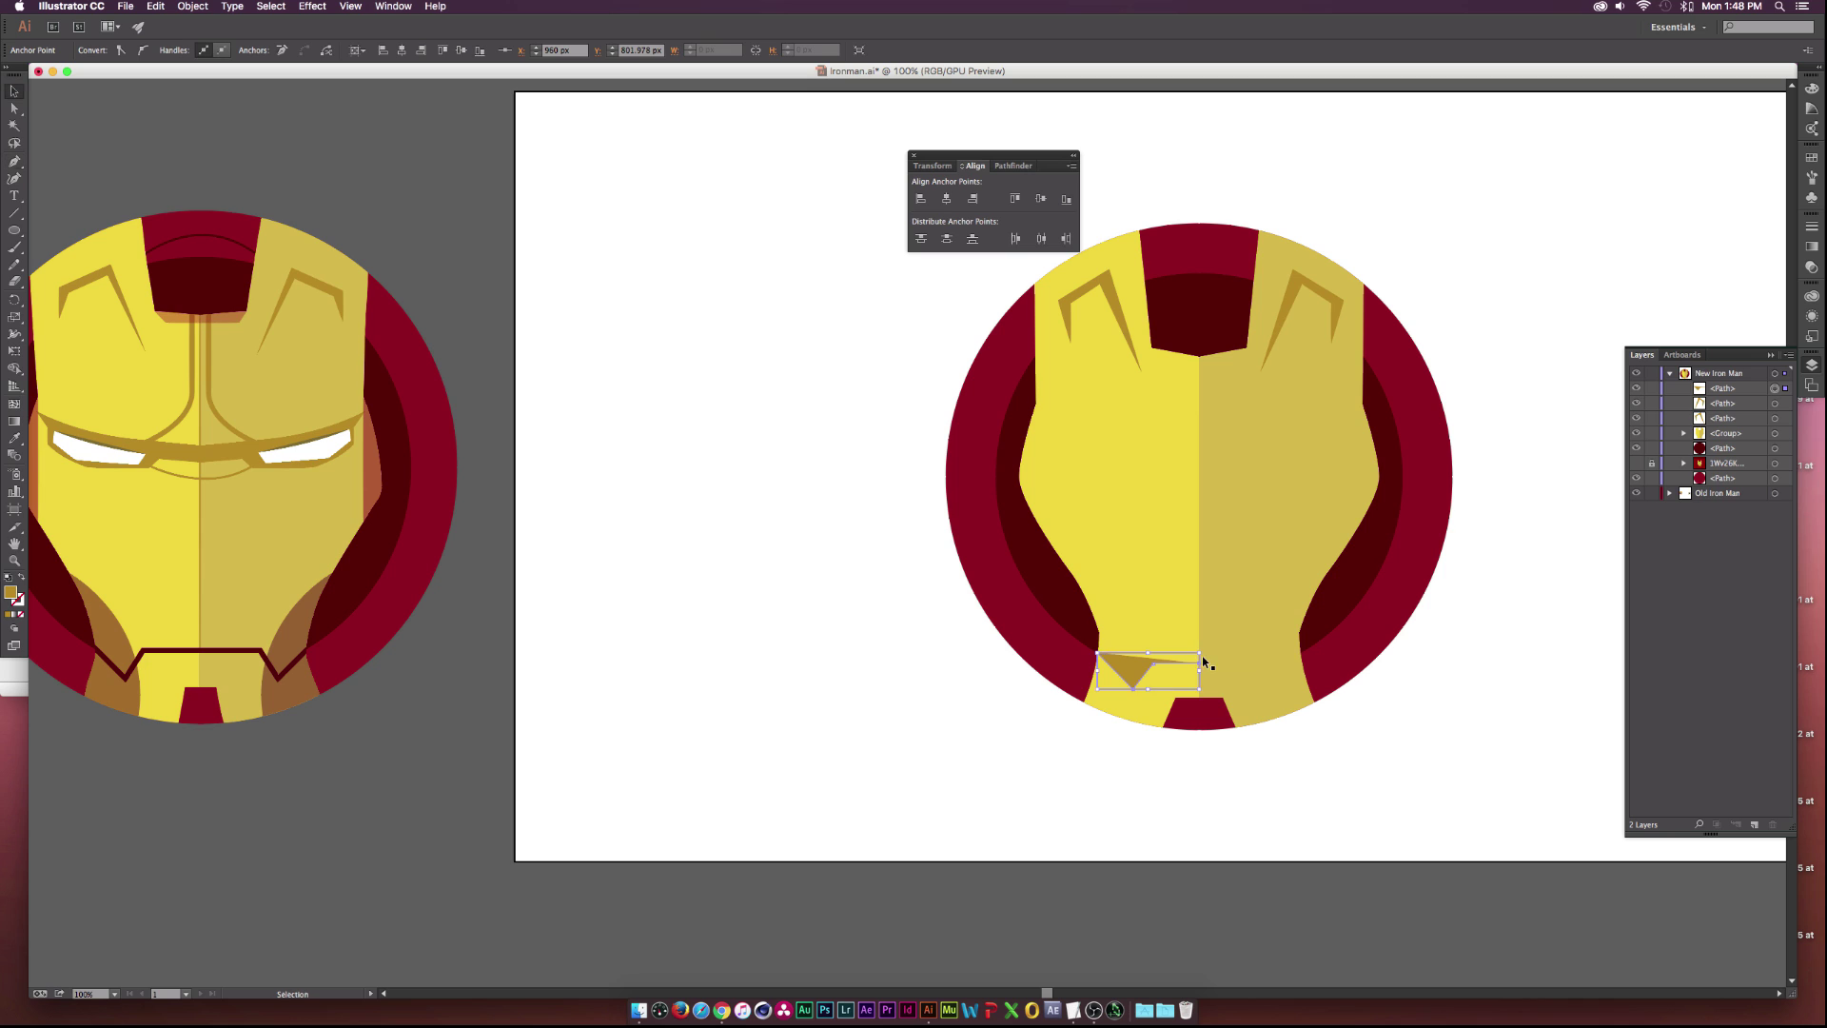
Remove the jaw line's fill and give it a black stroke of 6 pt.
click(1138, 679)
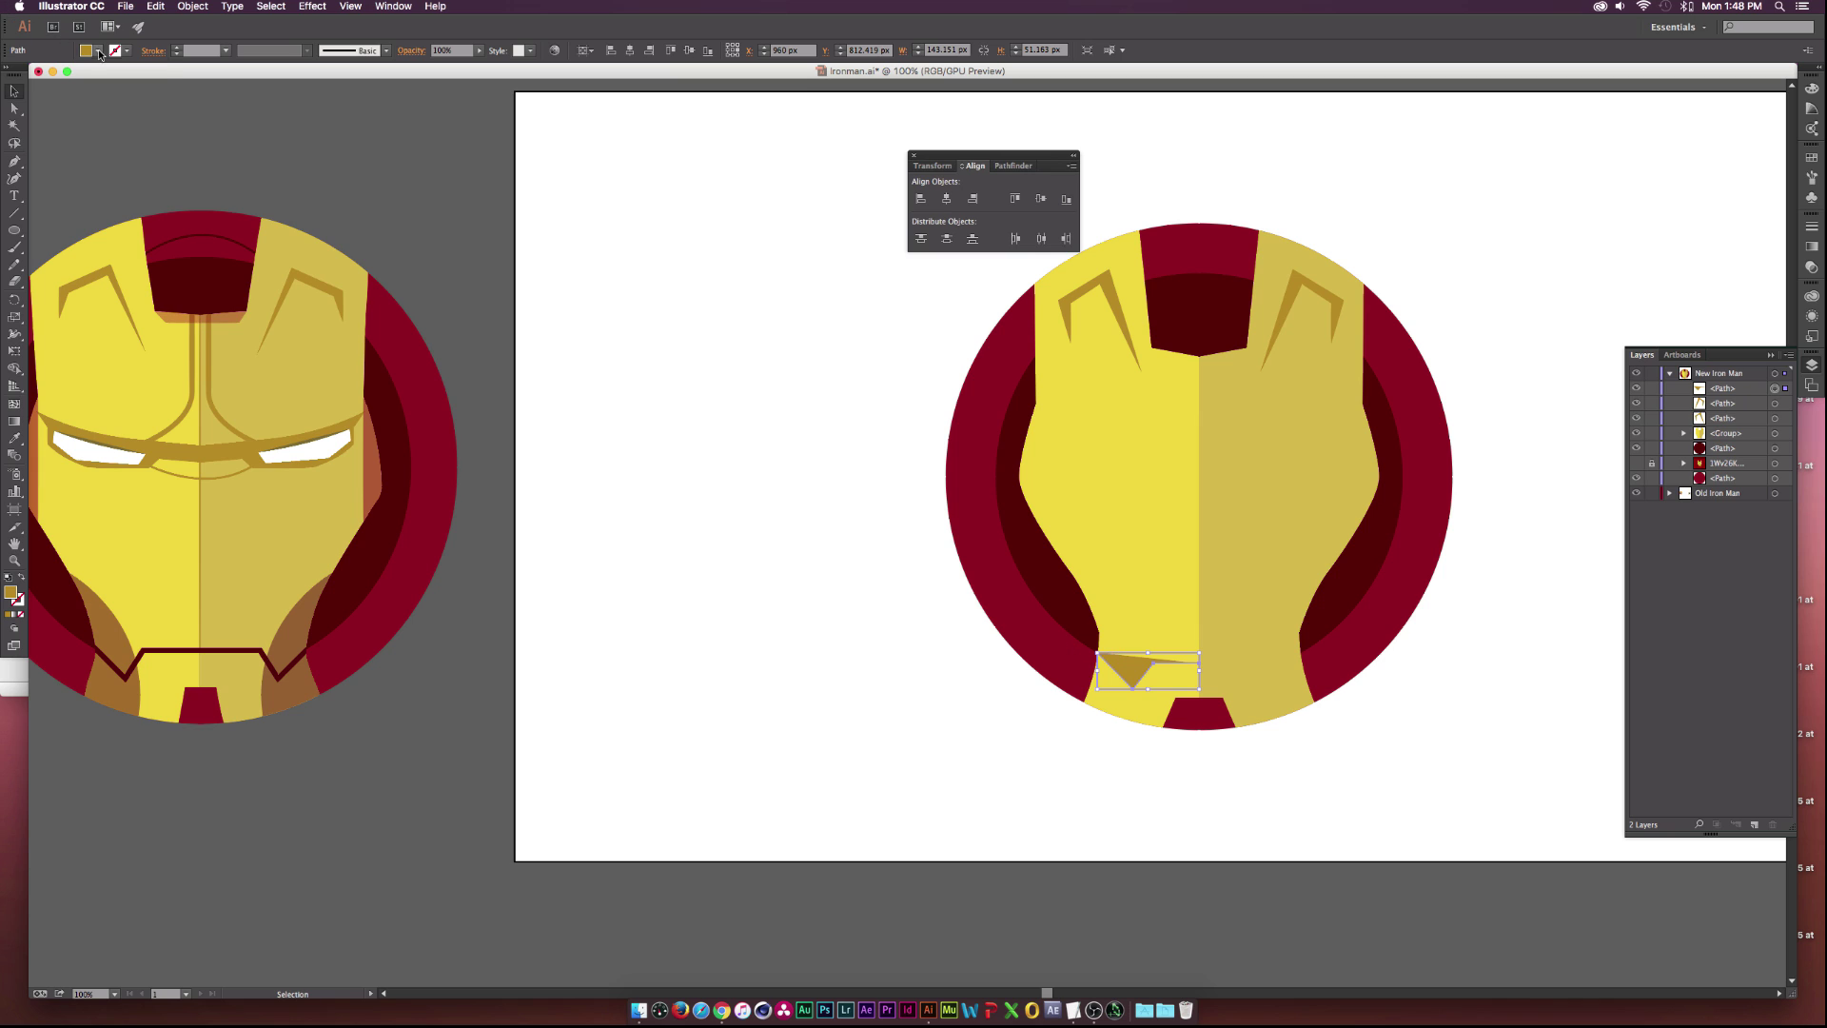
click(98, 51)
click(10, 76)
click(176, 48)
click(176, 48)
click(176, 47)
click(176, 47)
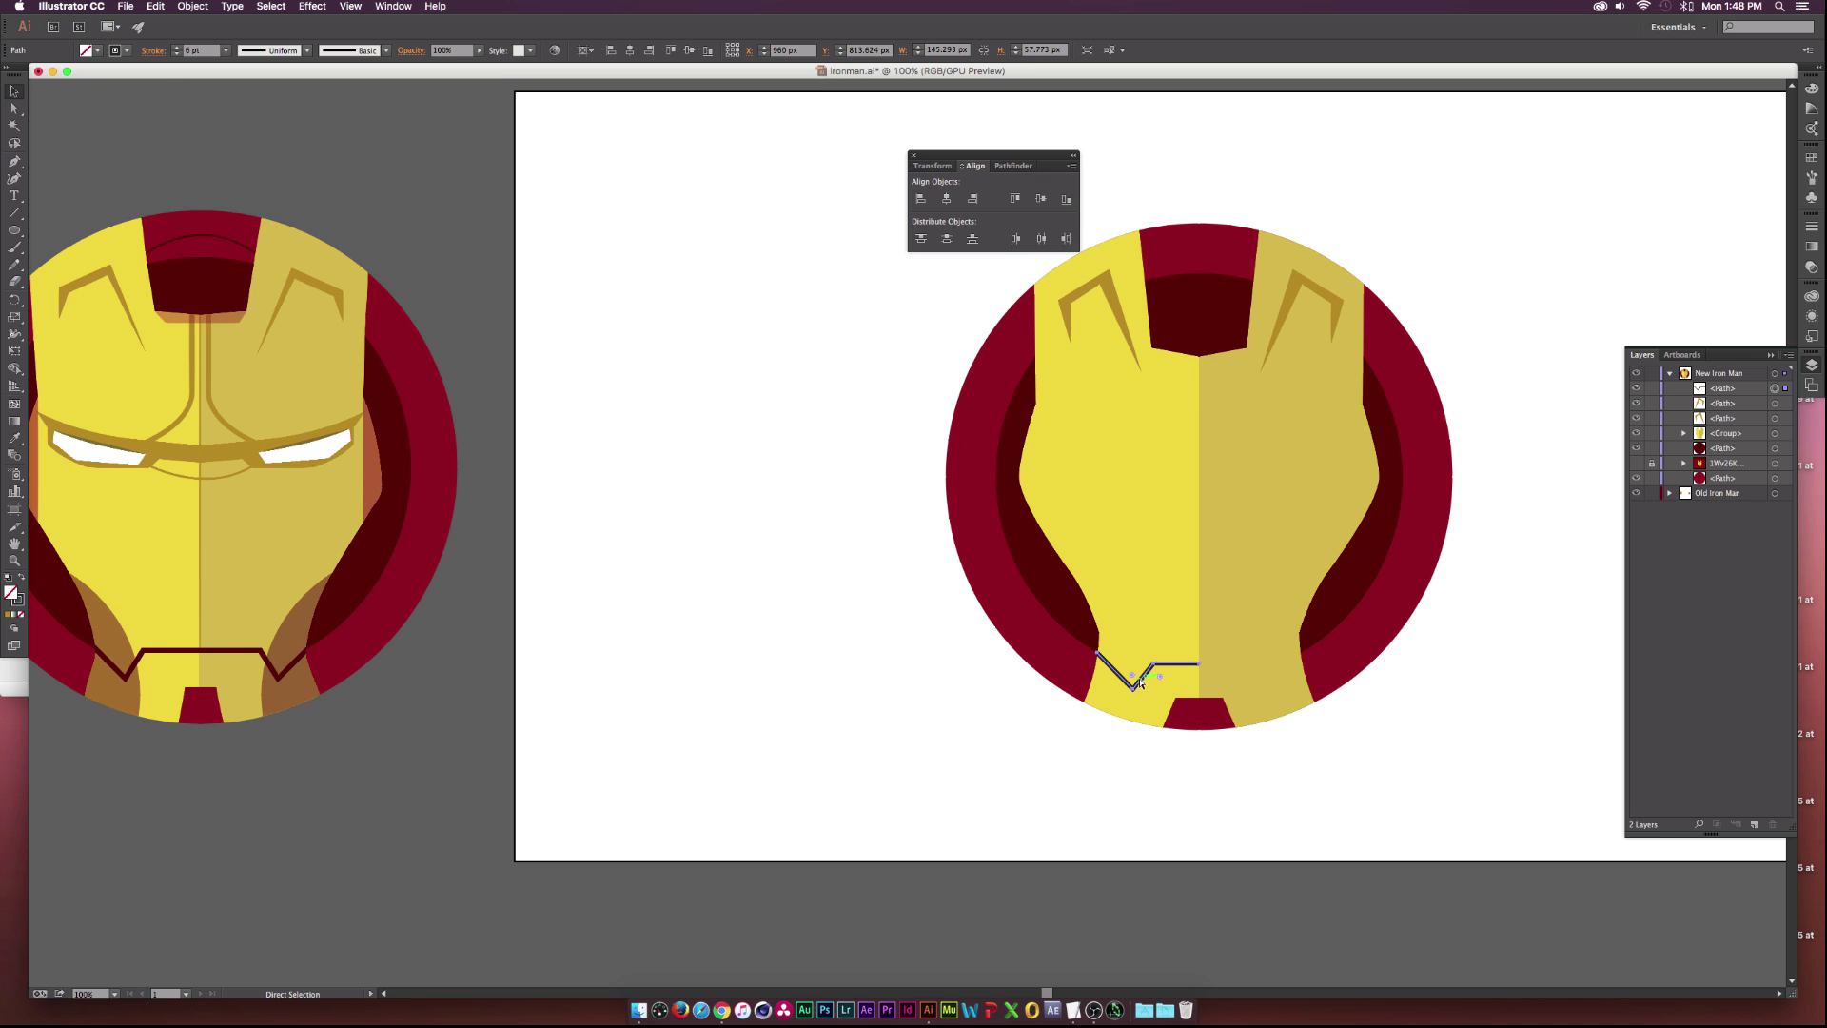
Duplicate the jaw line in place, reflect the copy and move it onto the darker yellow half to meet the original at the centre.
click(161, 5)
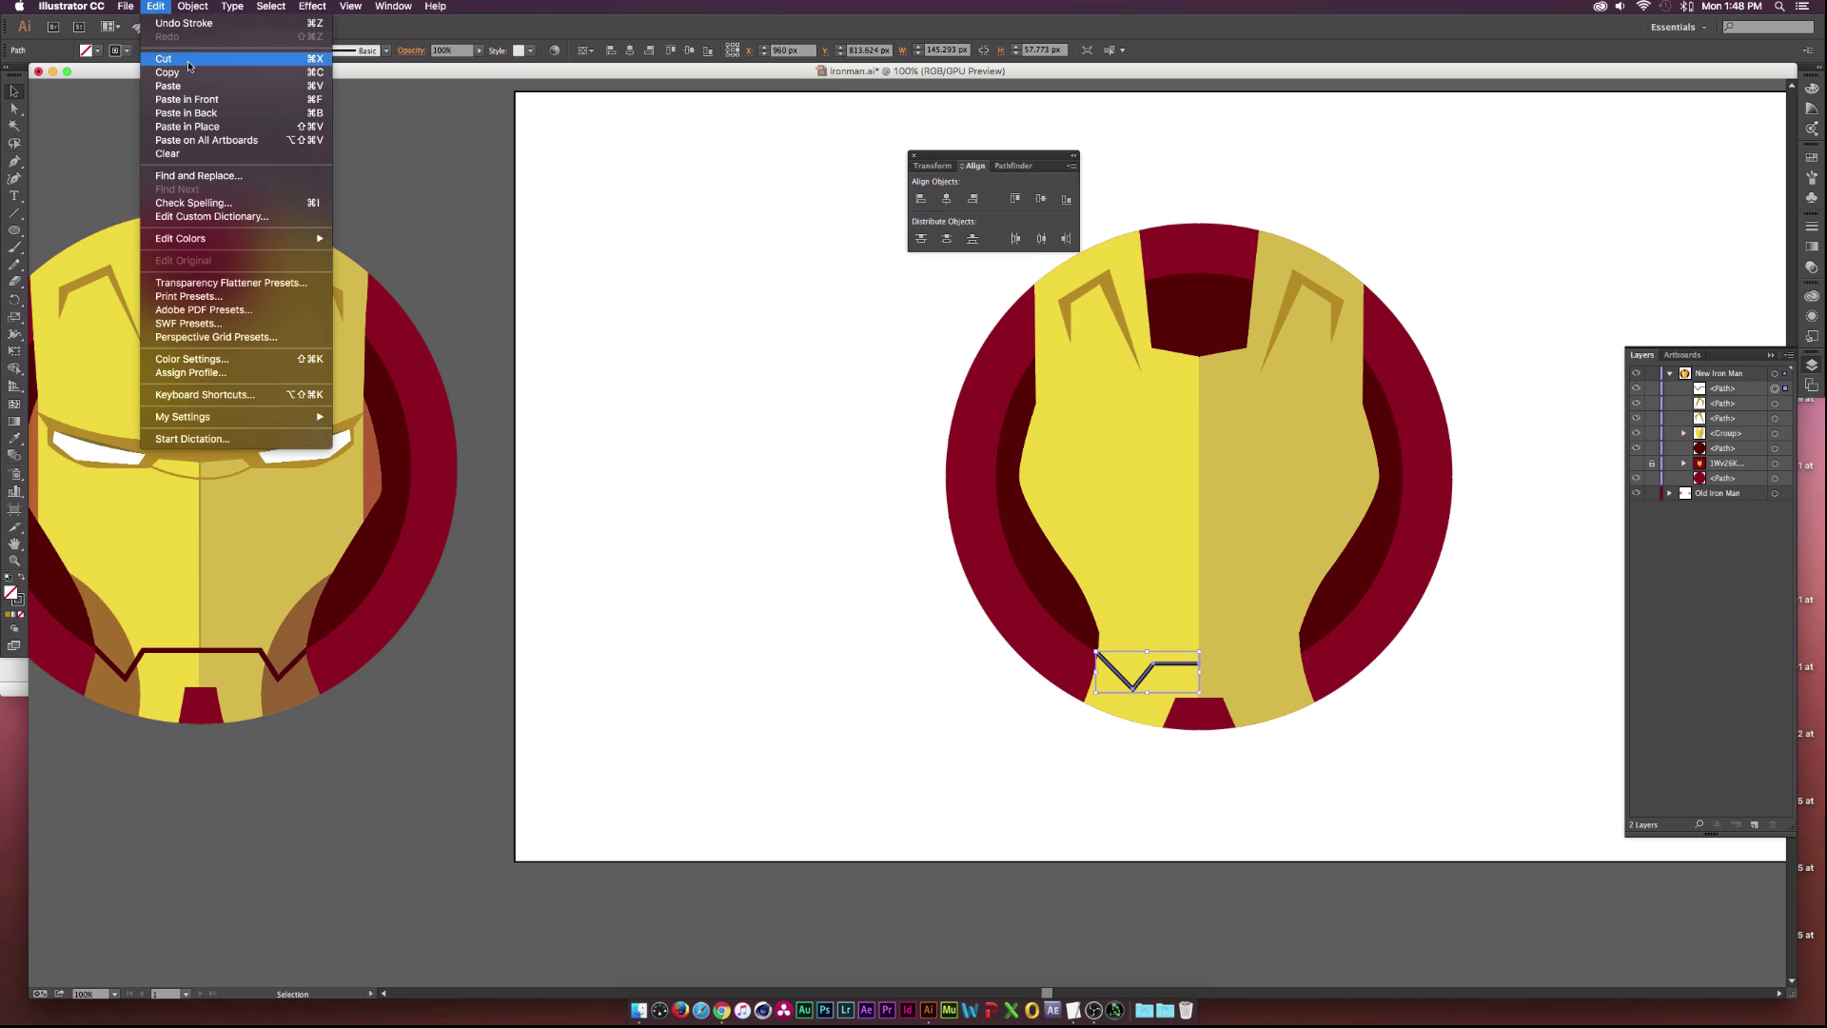
click(201, 126)
click(192, 5)
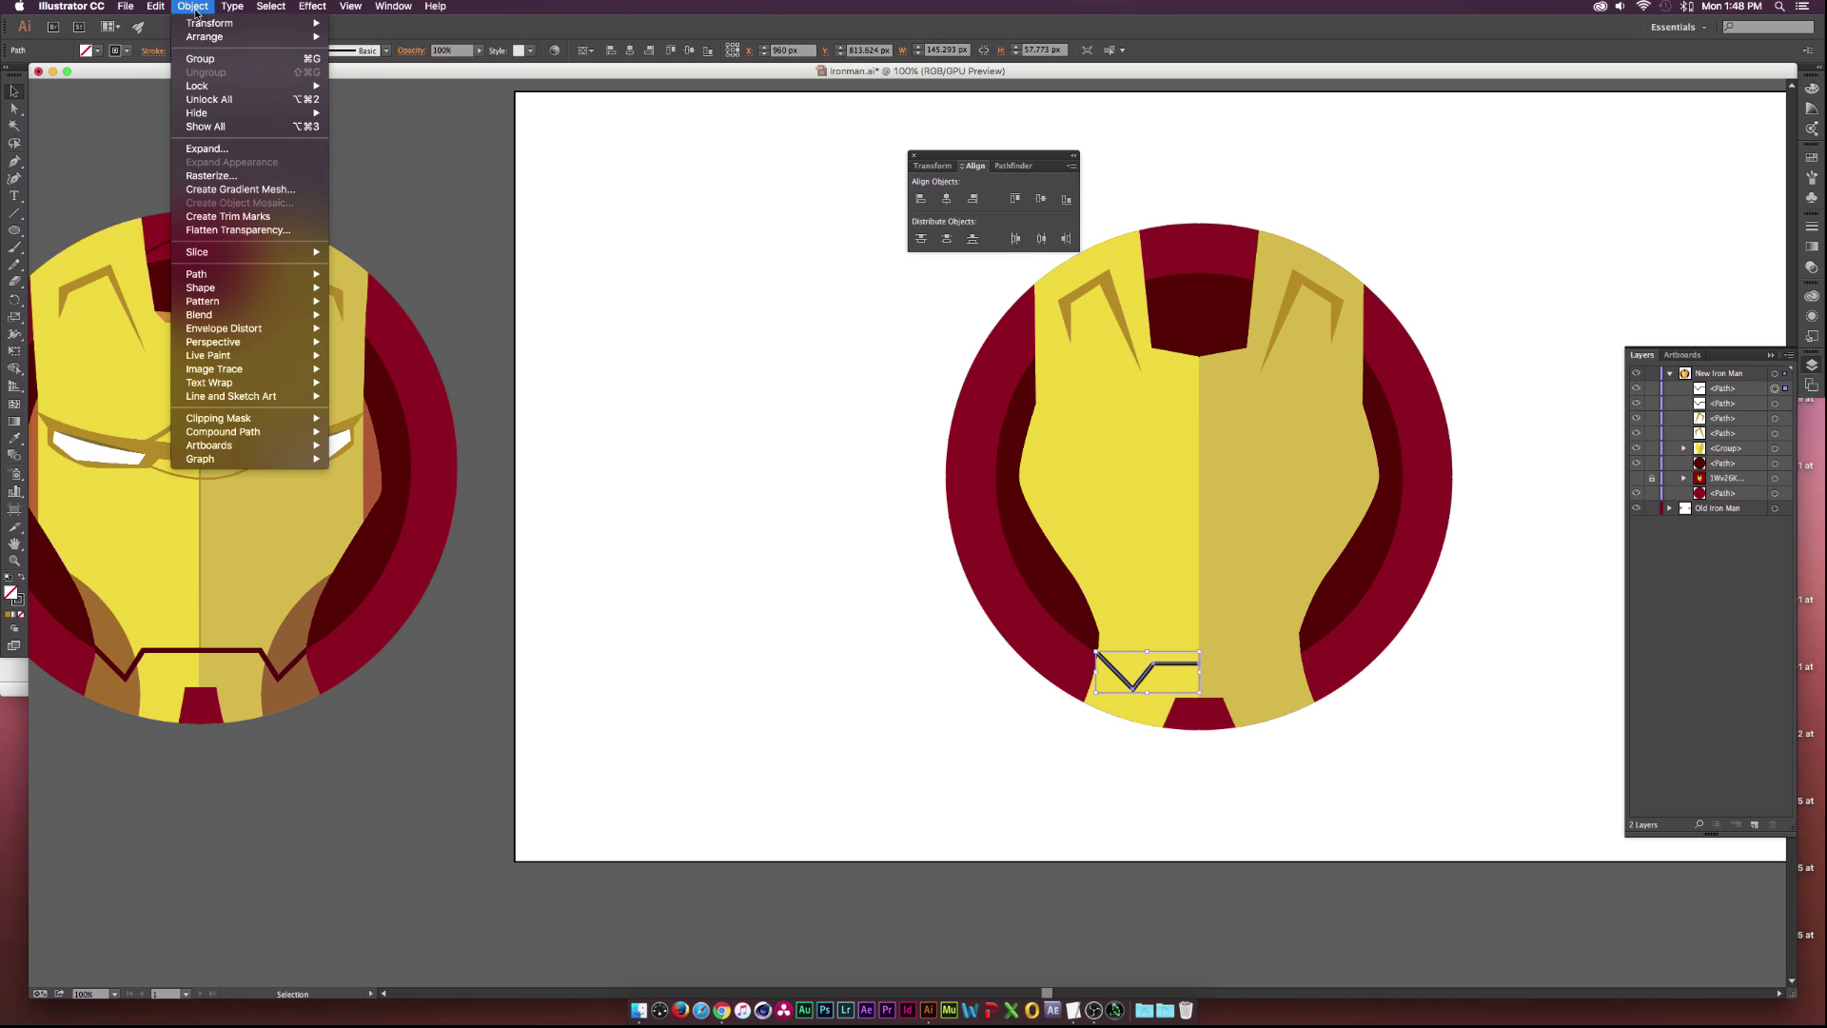
mouse_move(295, 29)
click(363, 76)
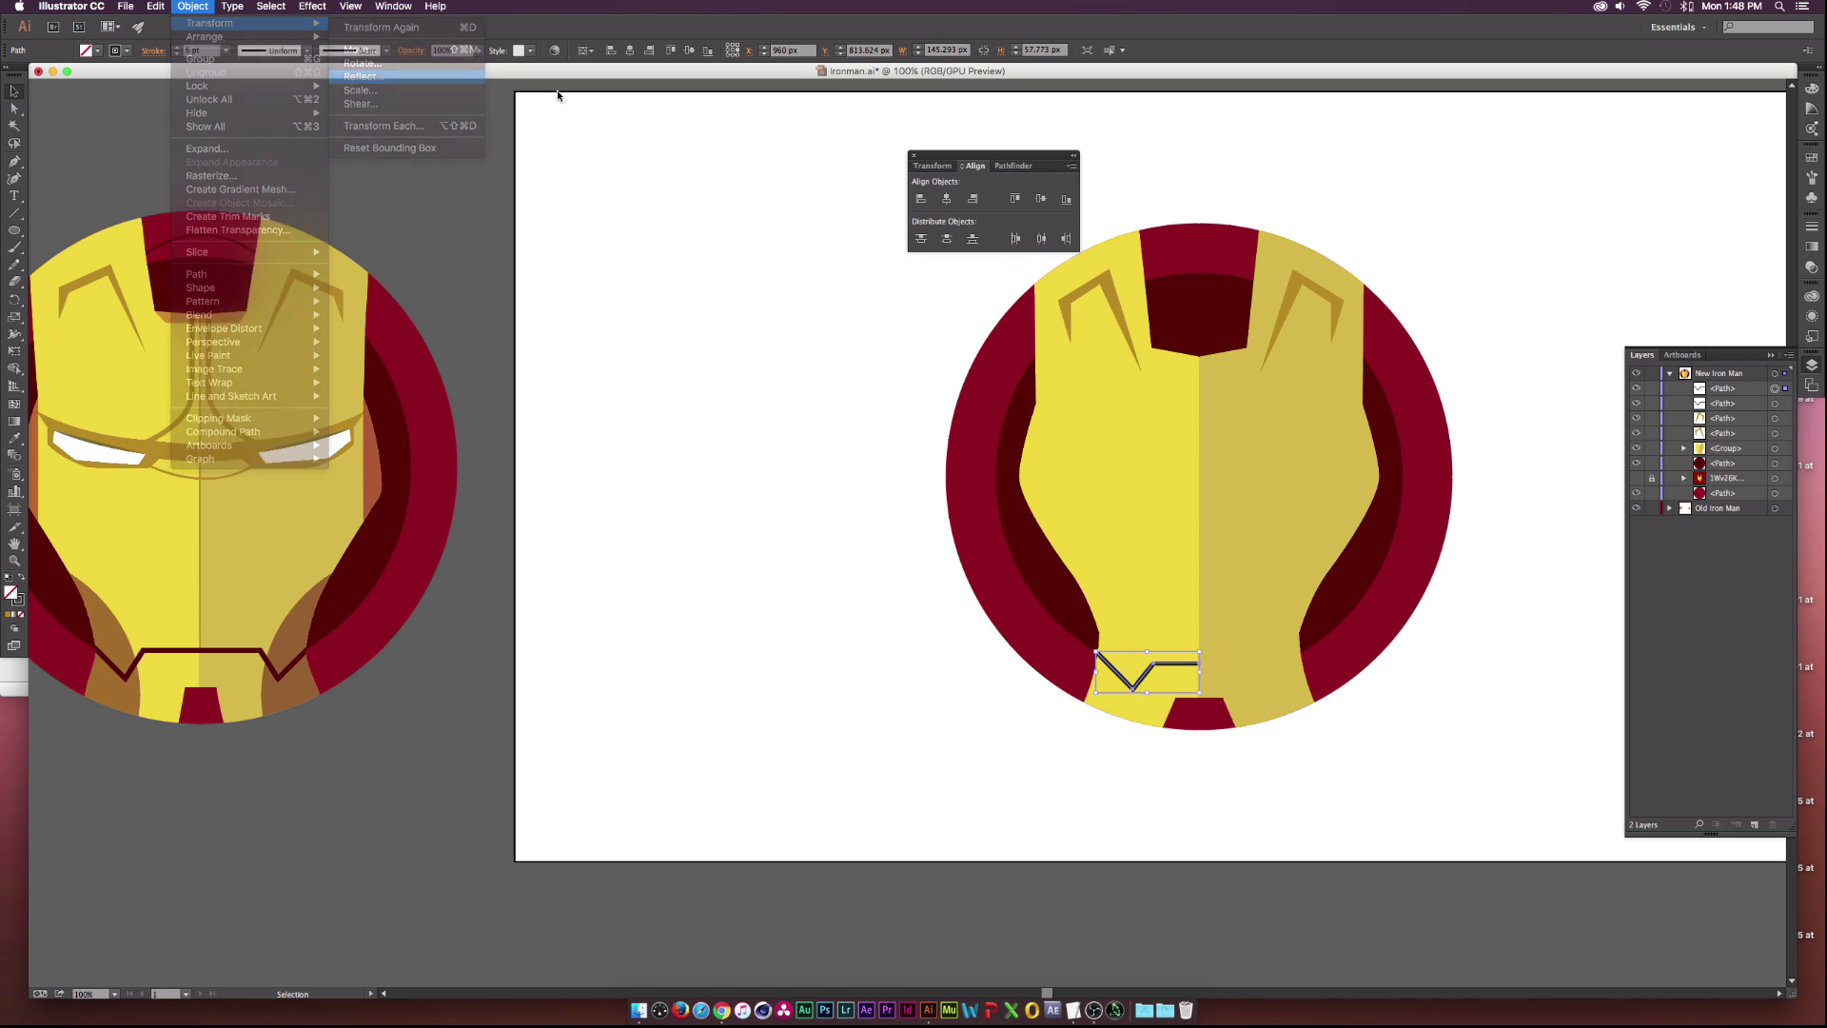
click(641, 402)
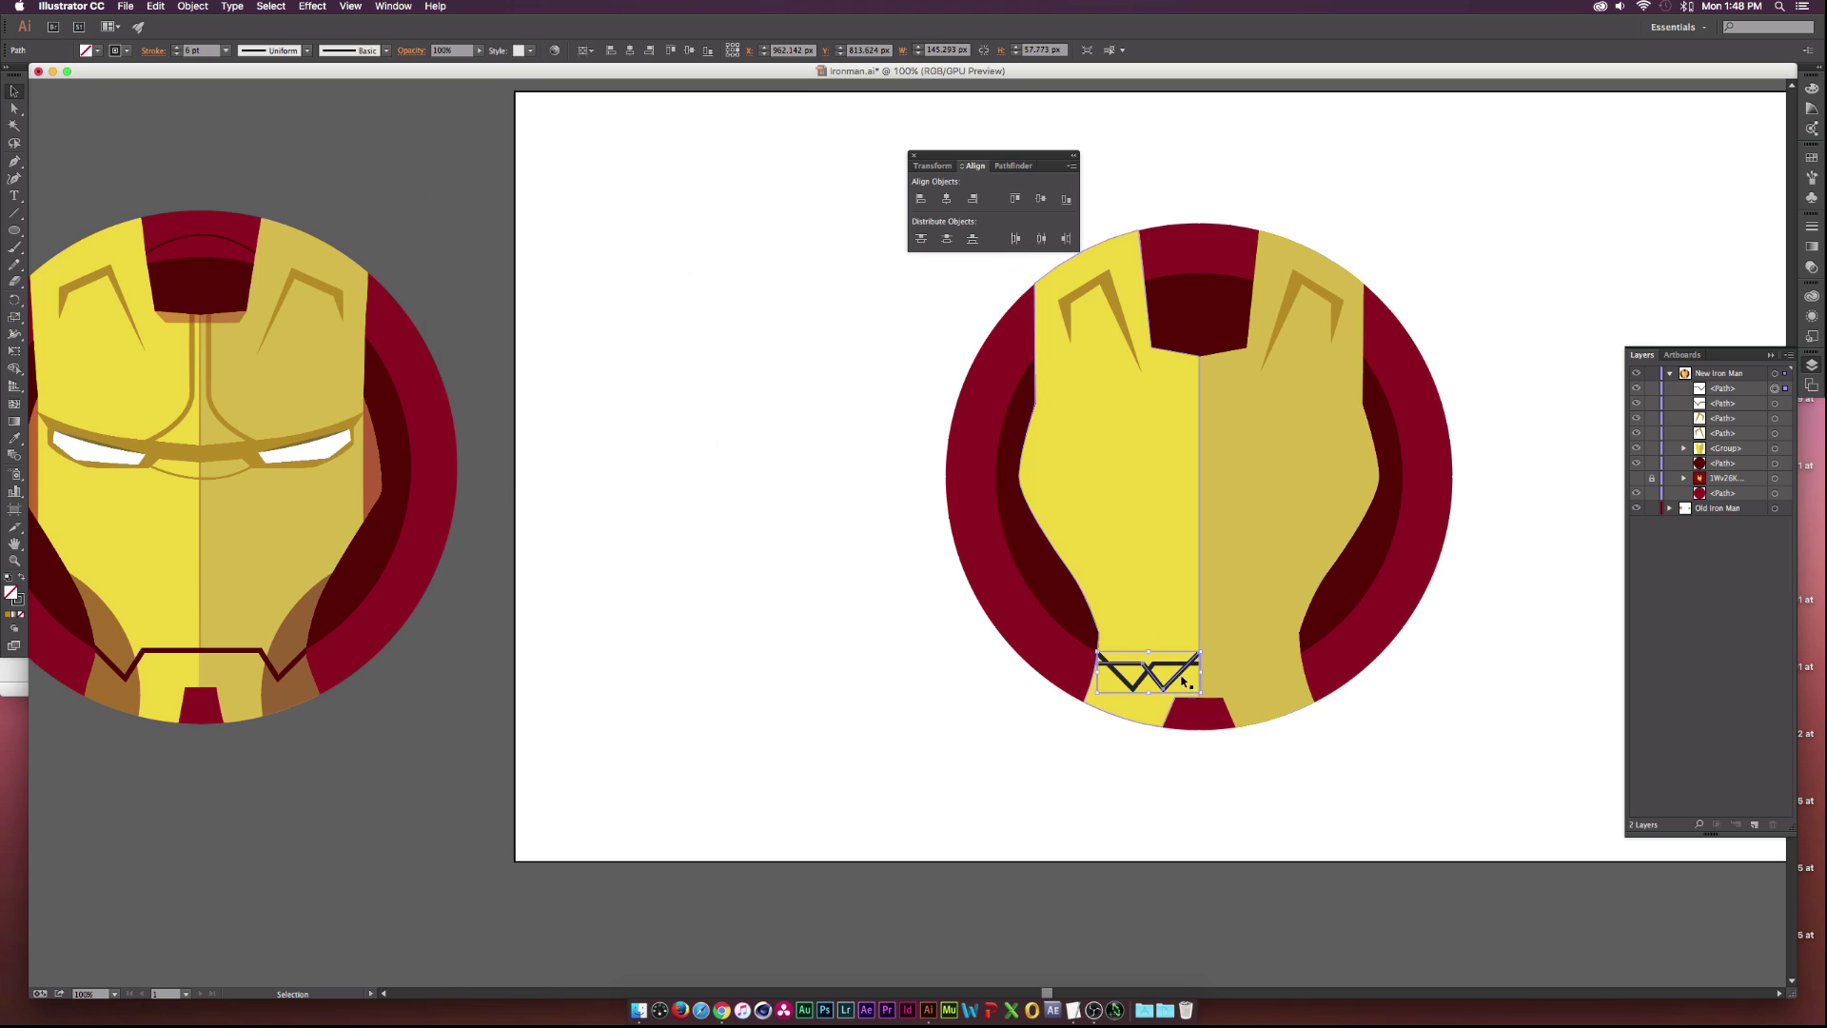
drag(1172, 682, 1272, 685)
Select both jaw line halves and expand their fill and stroke into filled shapes.
key(super+equal)
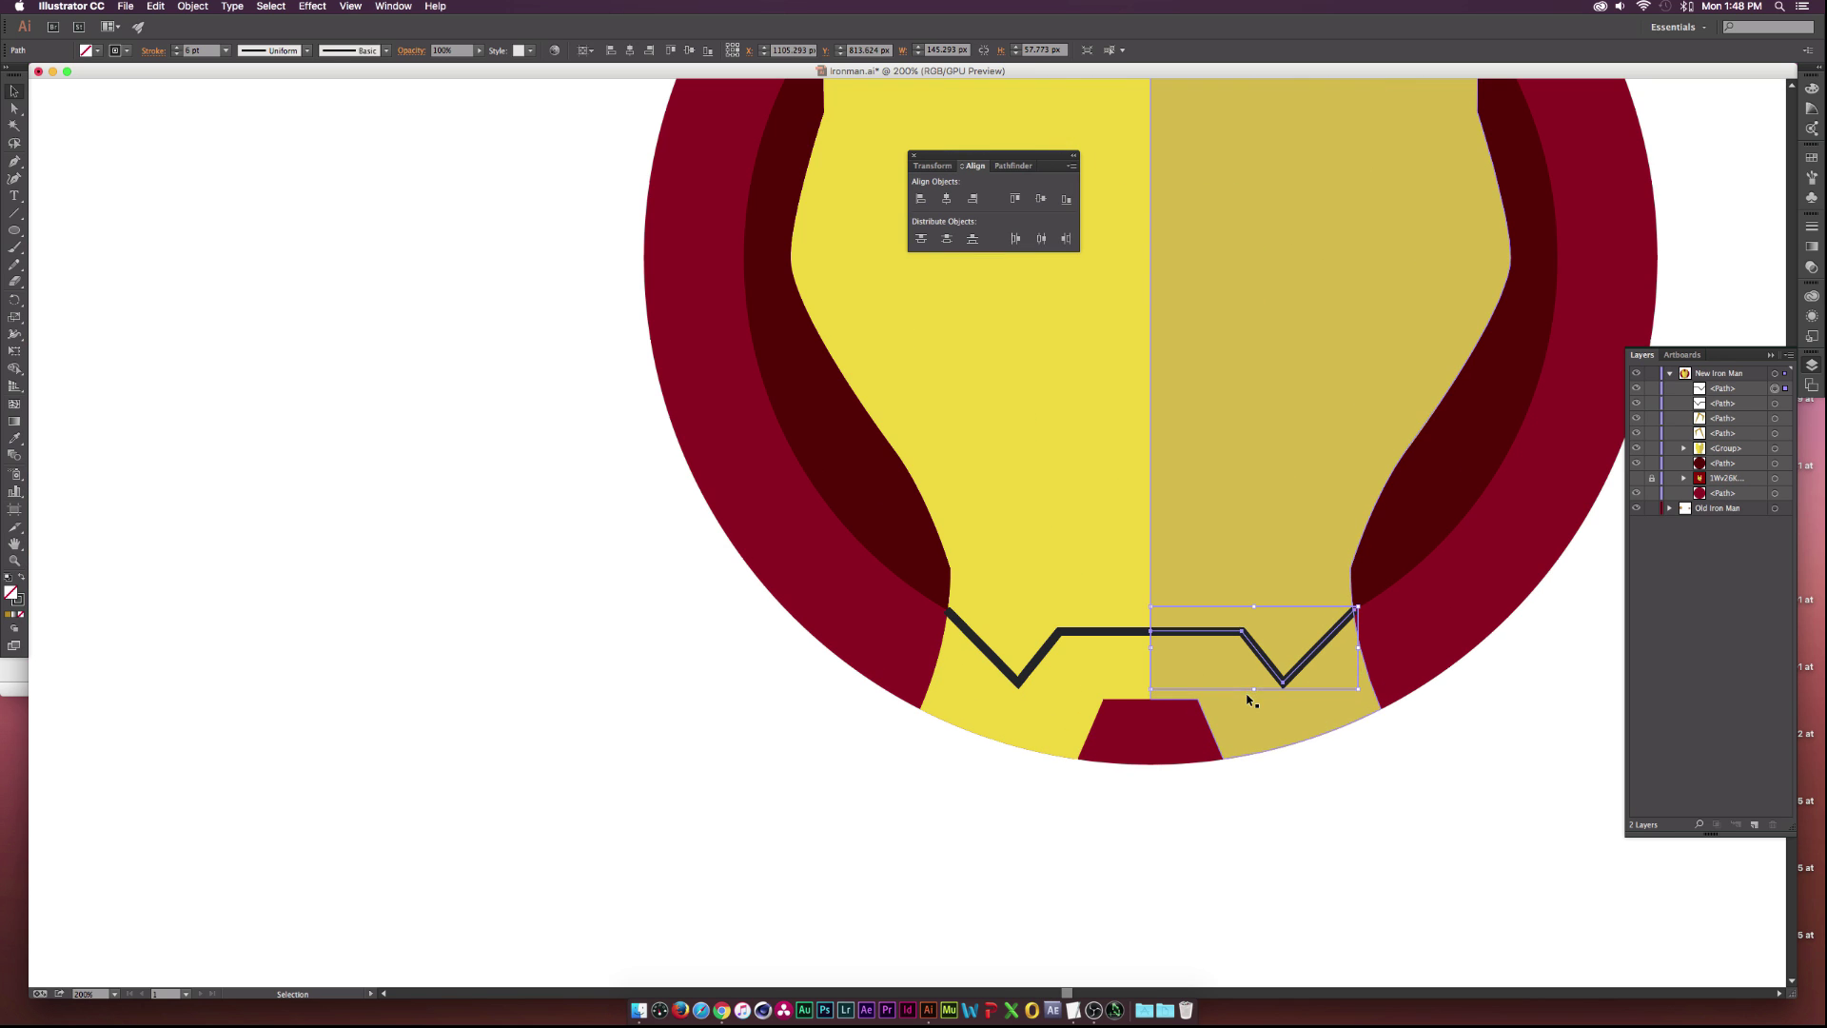
click(1143, 834)
key(super+equal)
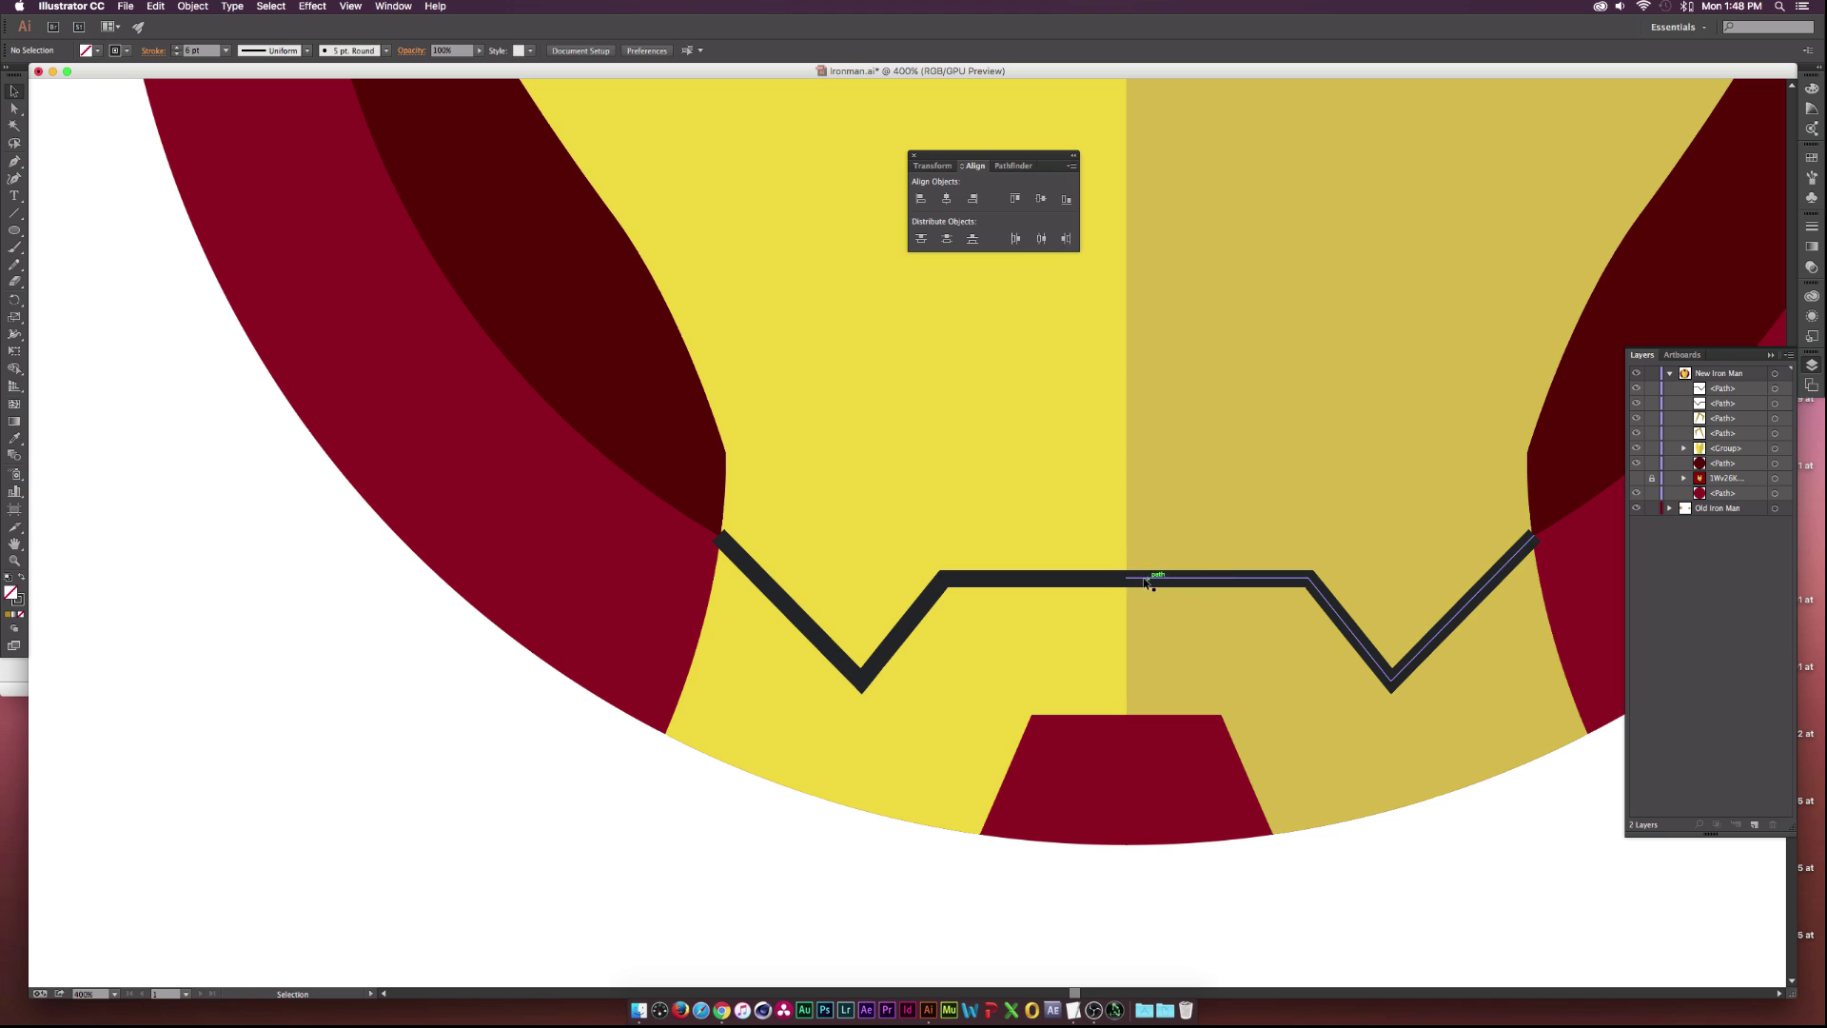
click(1110, 579)
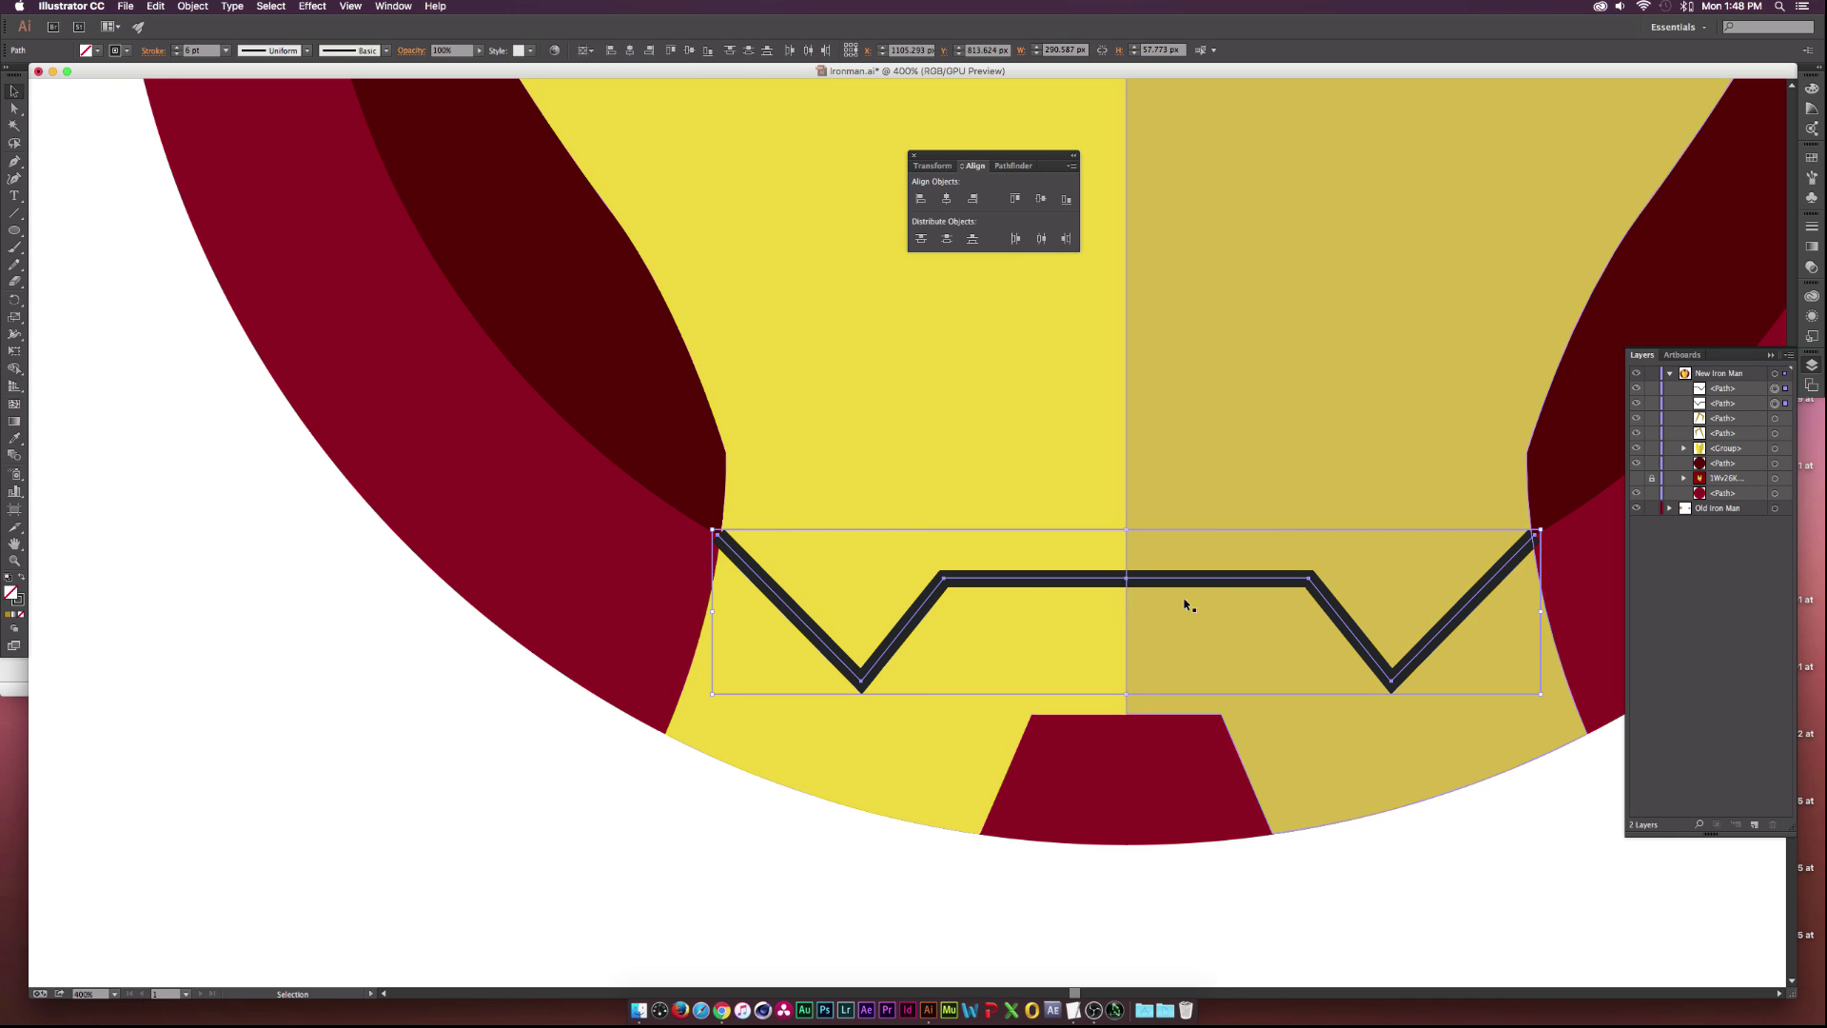
click(193, 7)
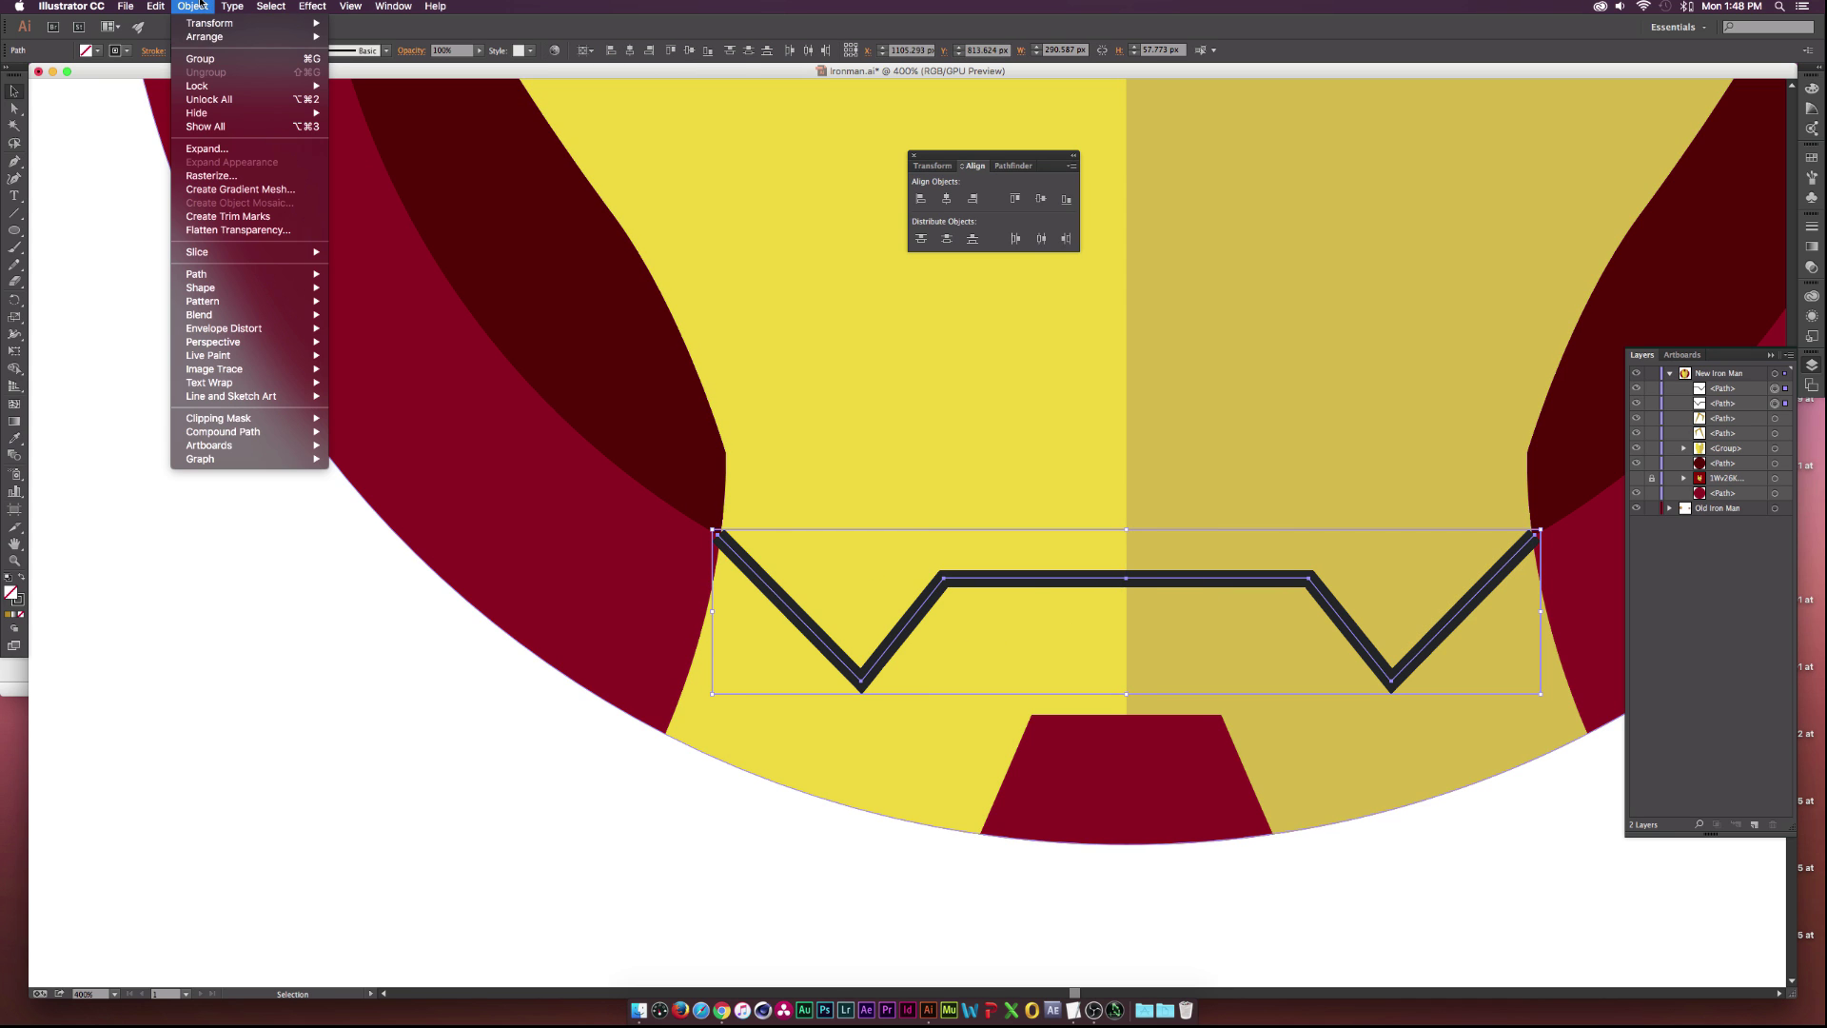
click(219, 150)
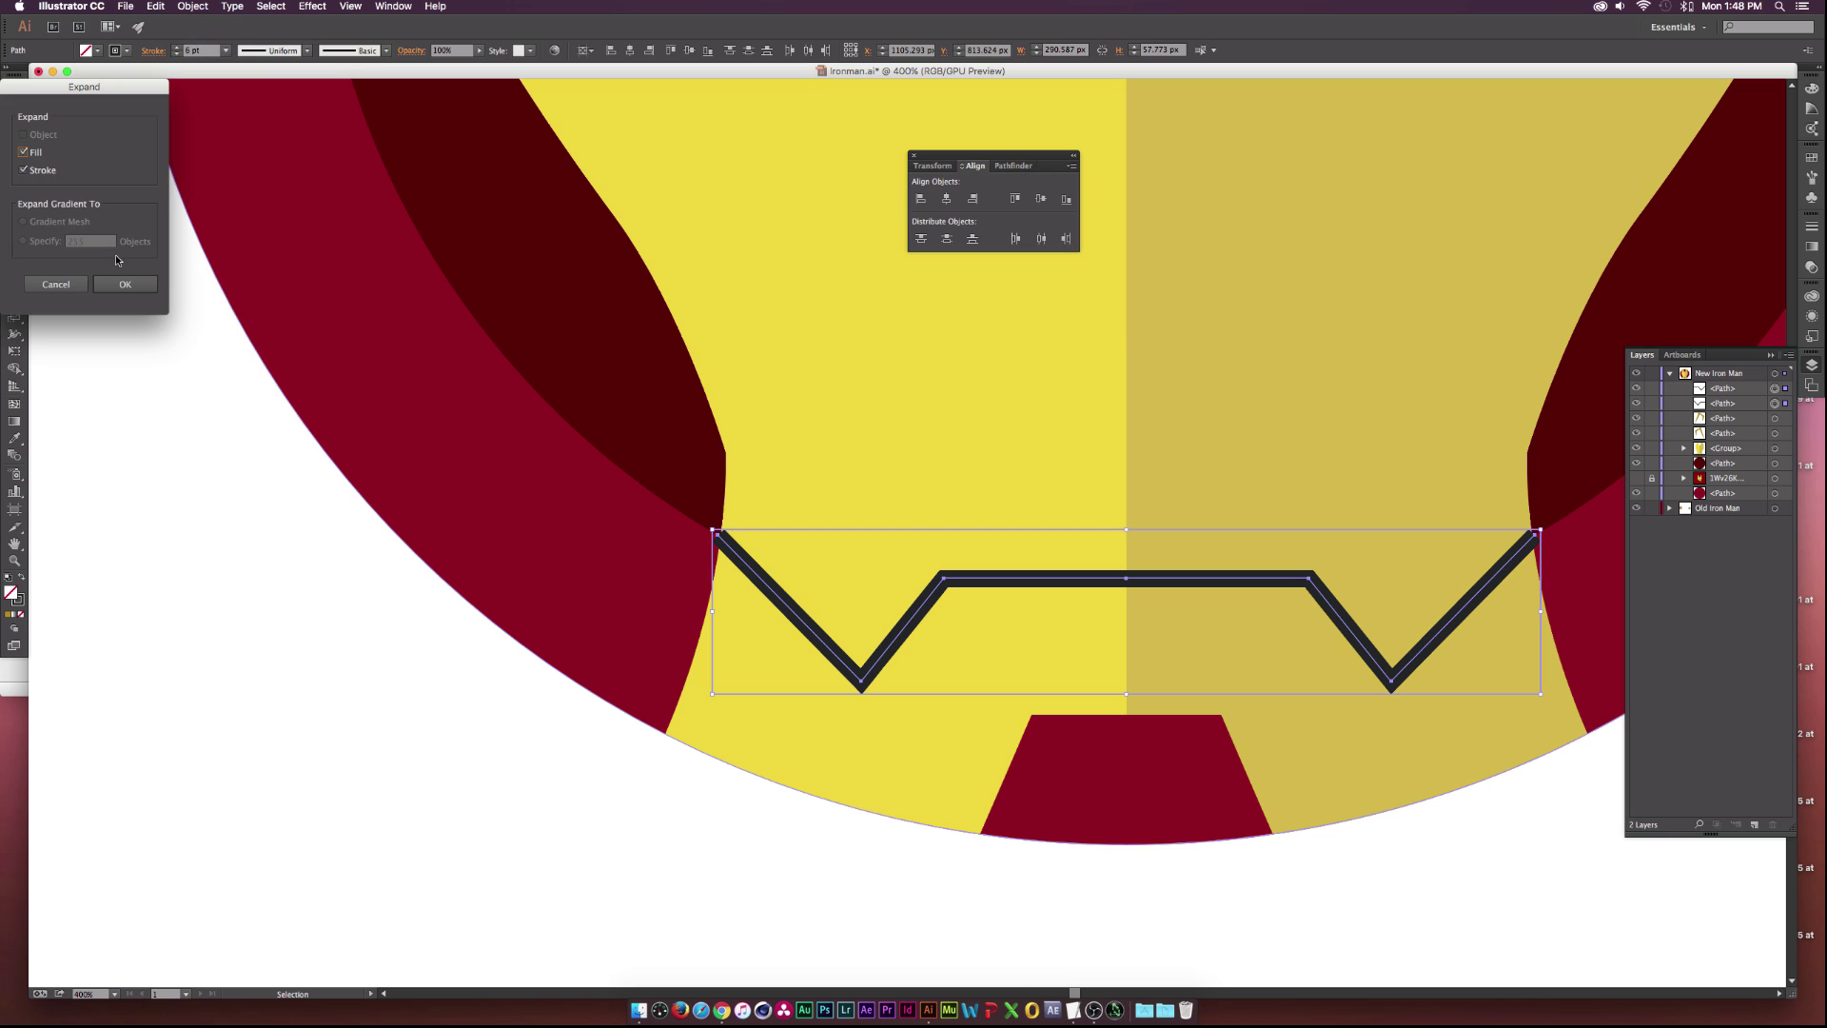
drag(88, 86, 911, 265)
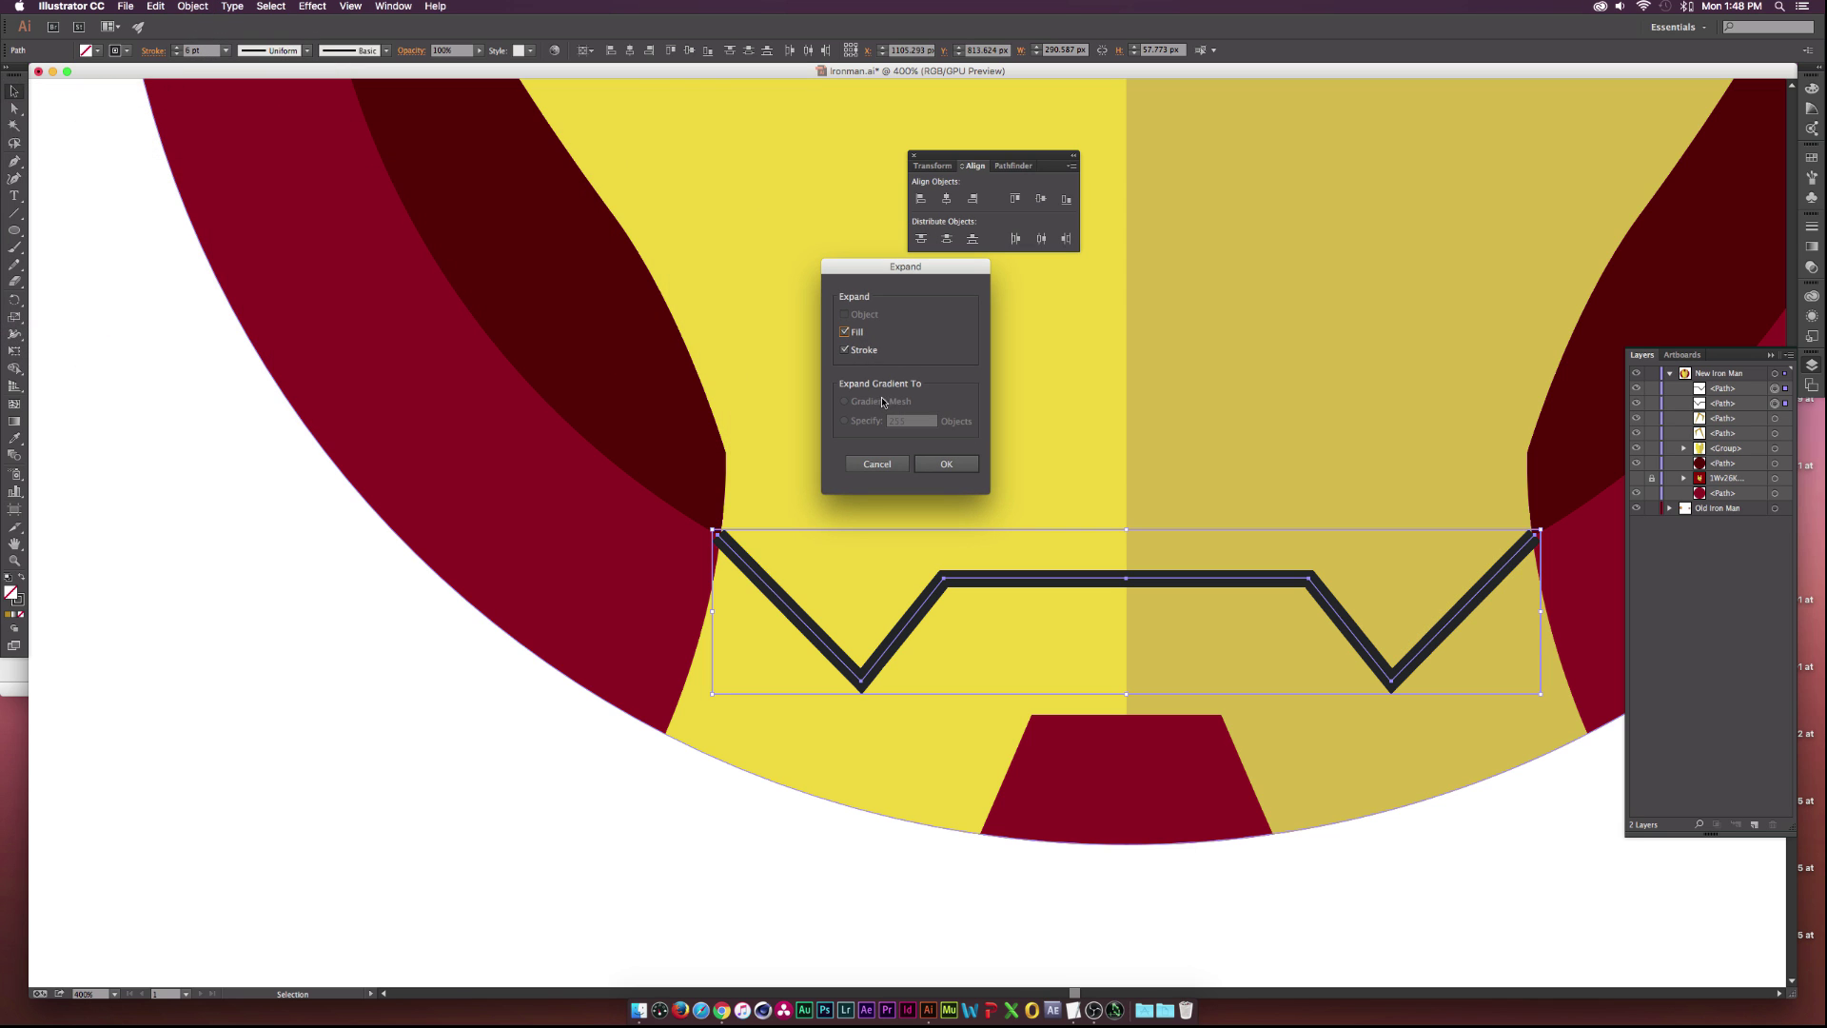
click(943, 464)
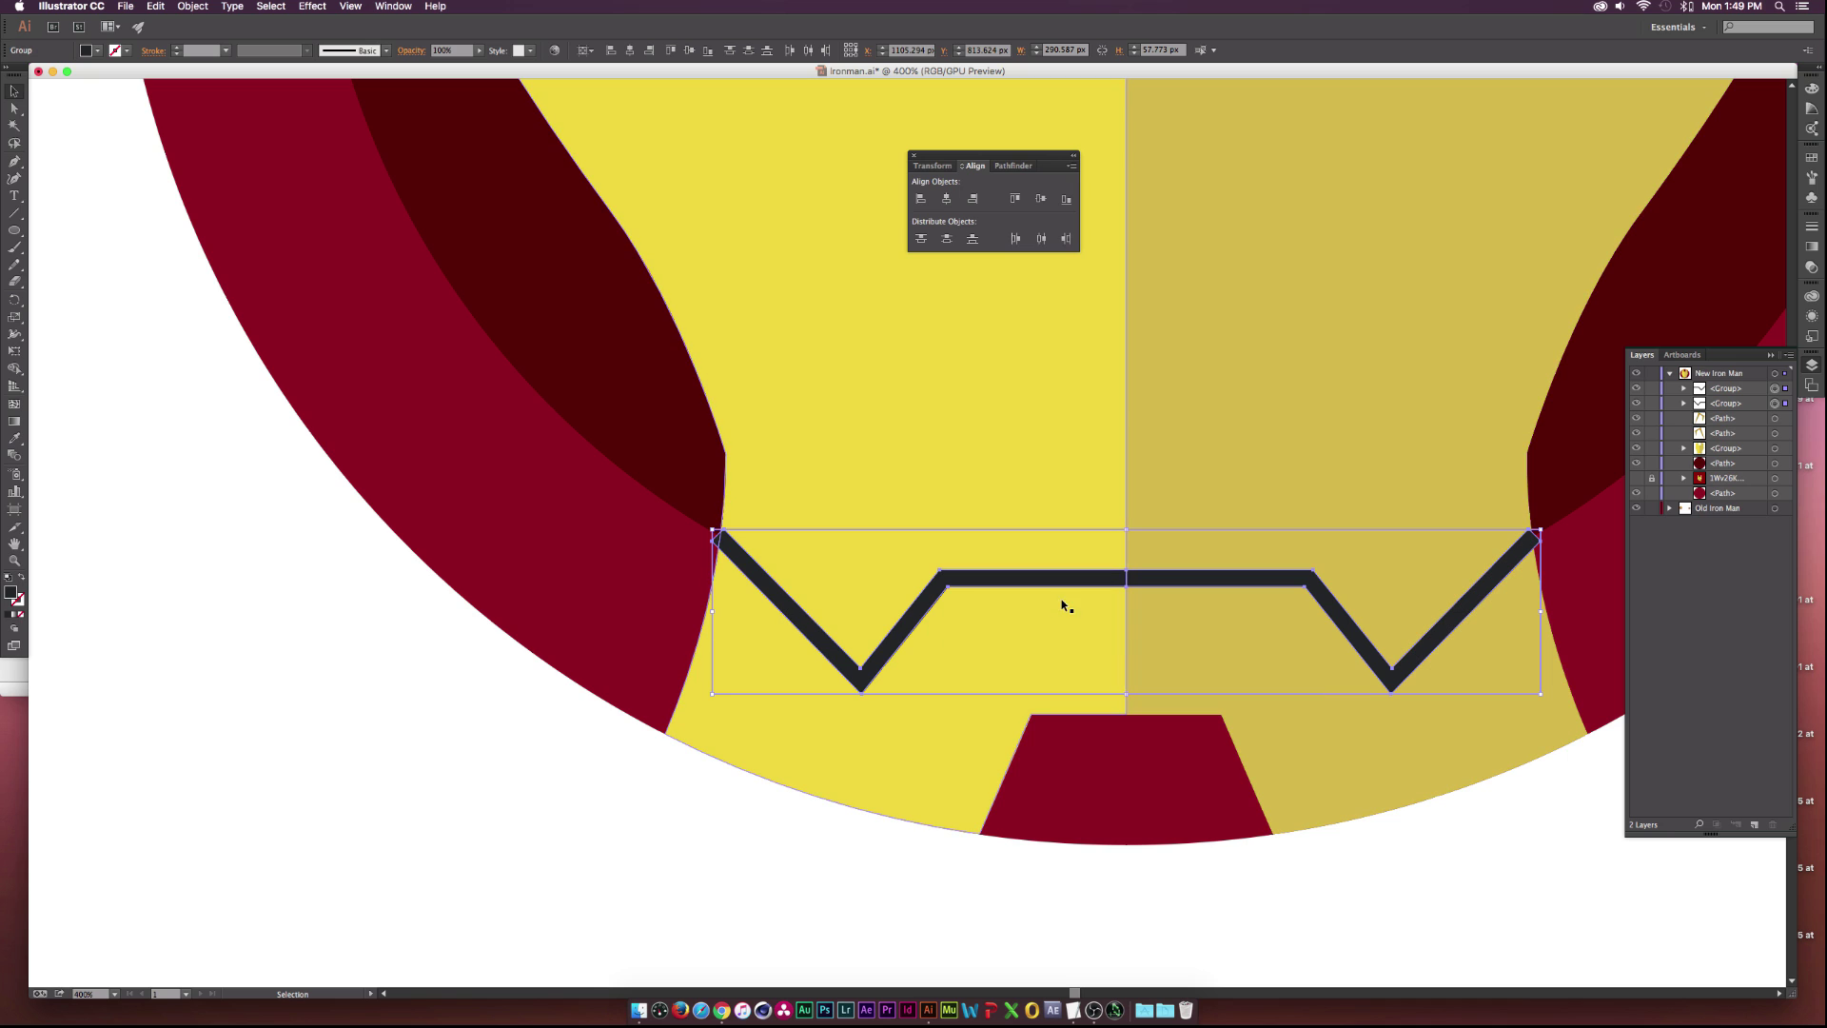
Unite the two expanded jaw line halves into a single shape with Pathfinder.
click(1008, 166)
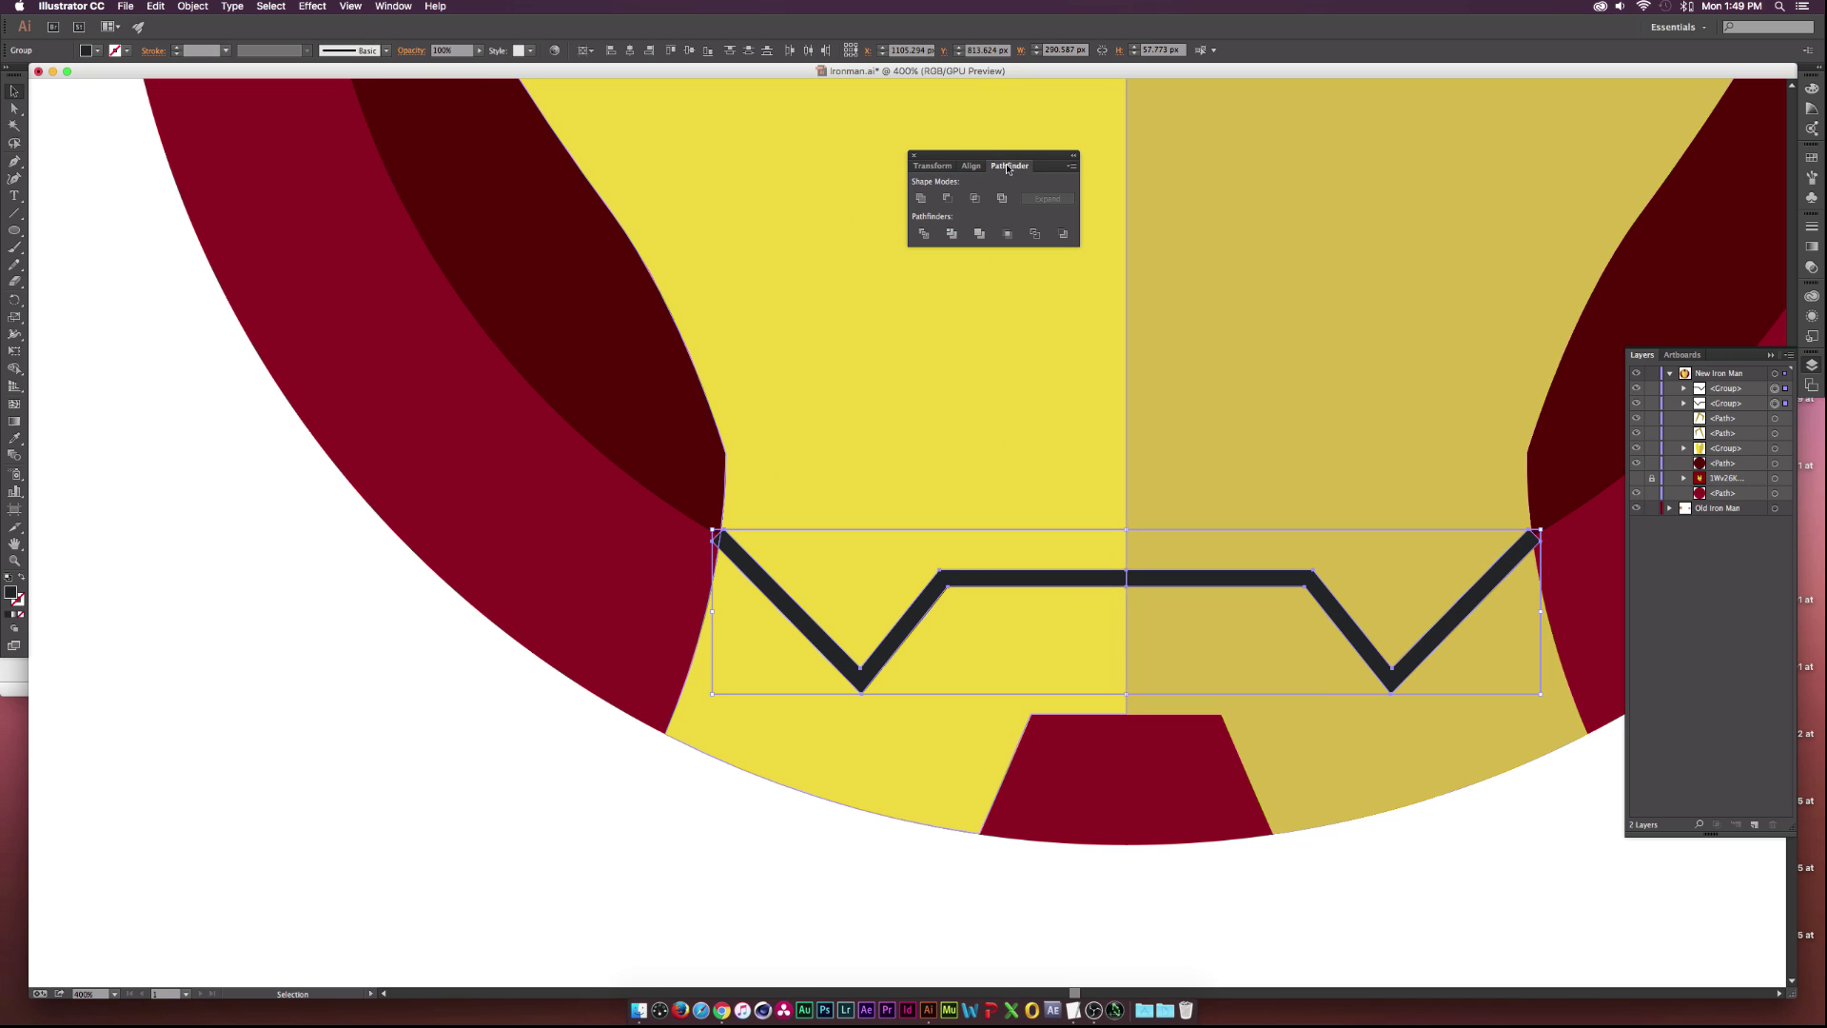
click(393, 6)
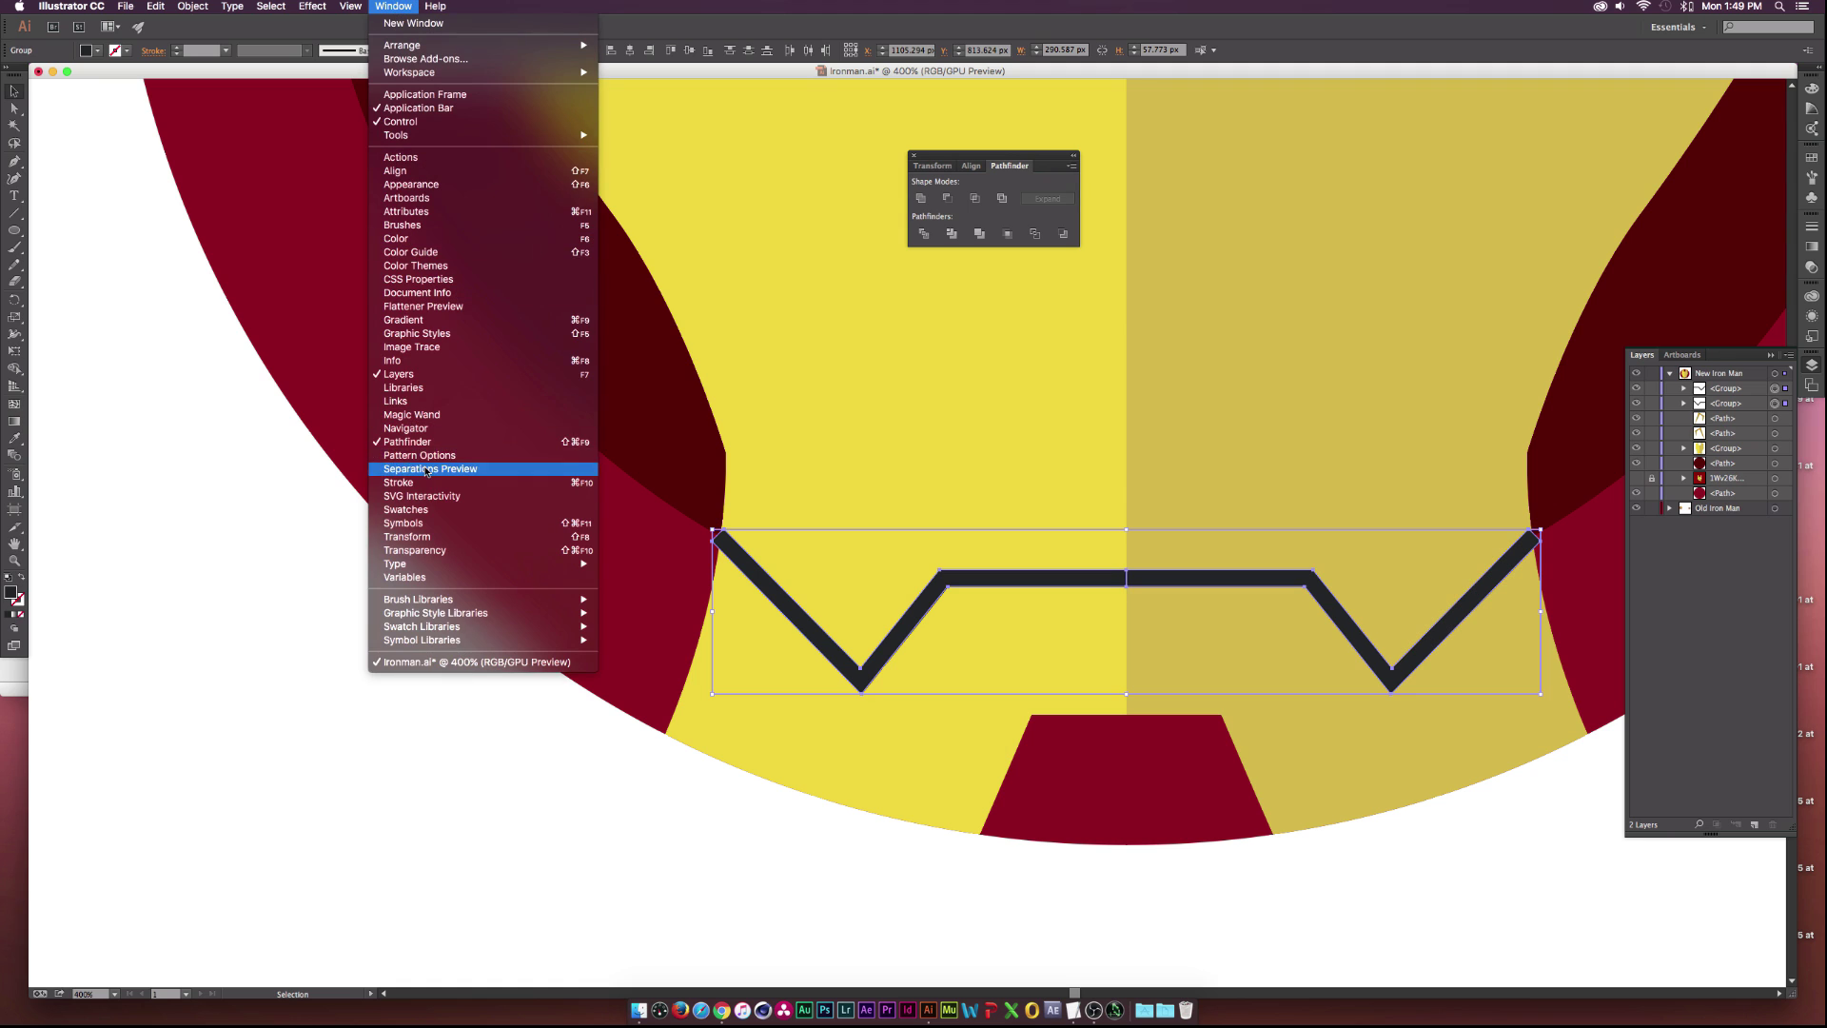
click(1017, 184)
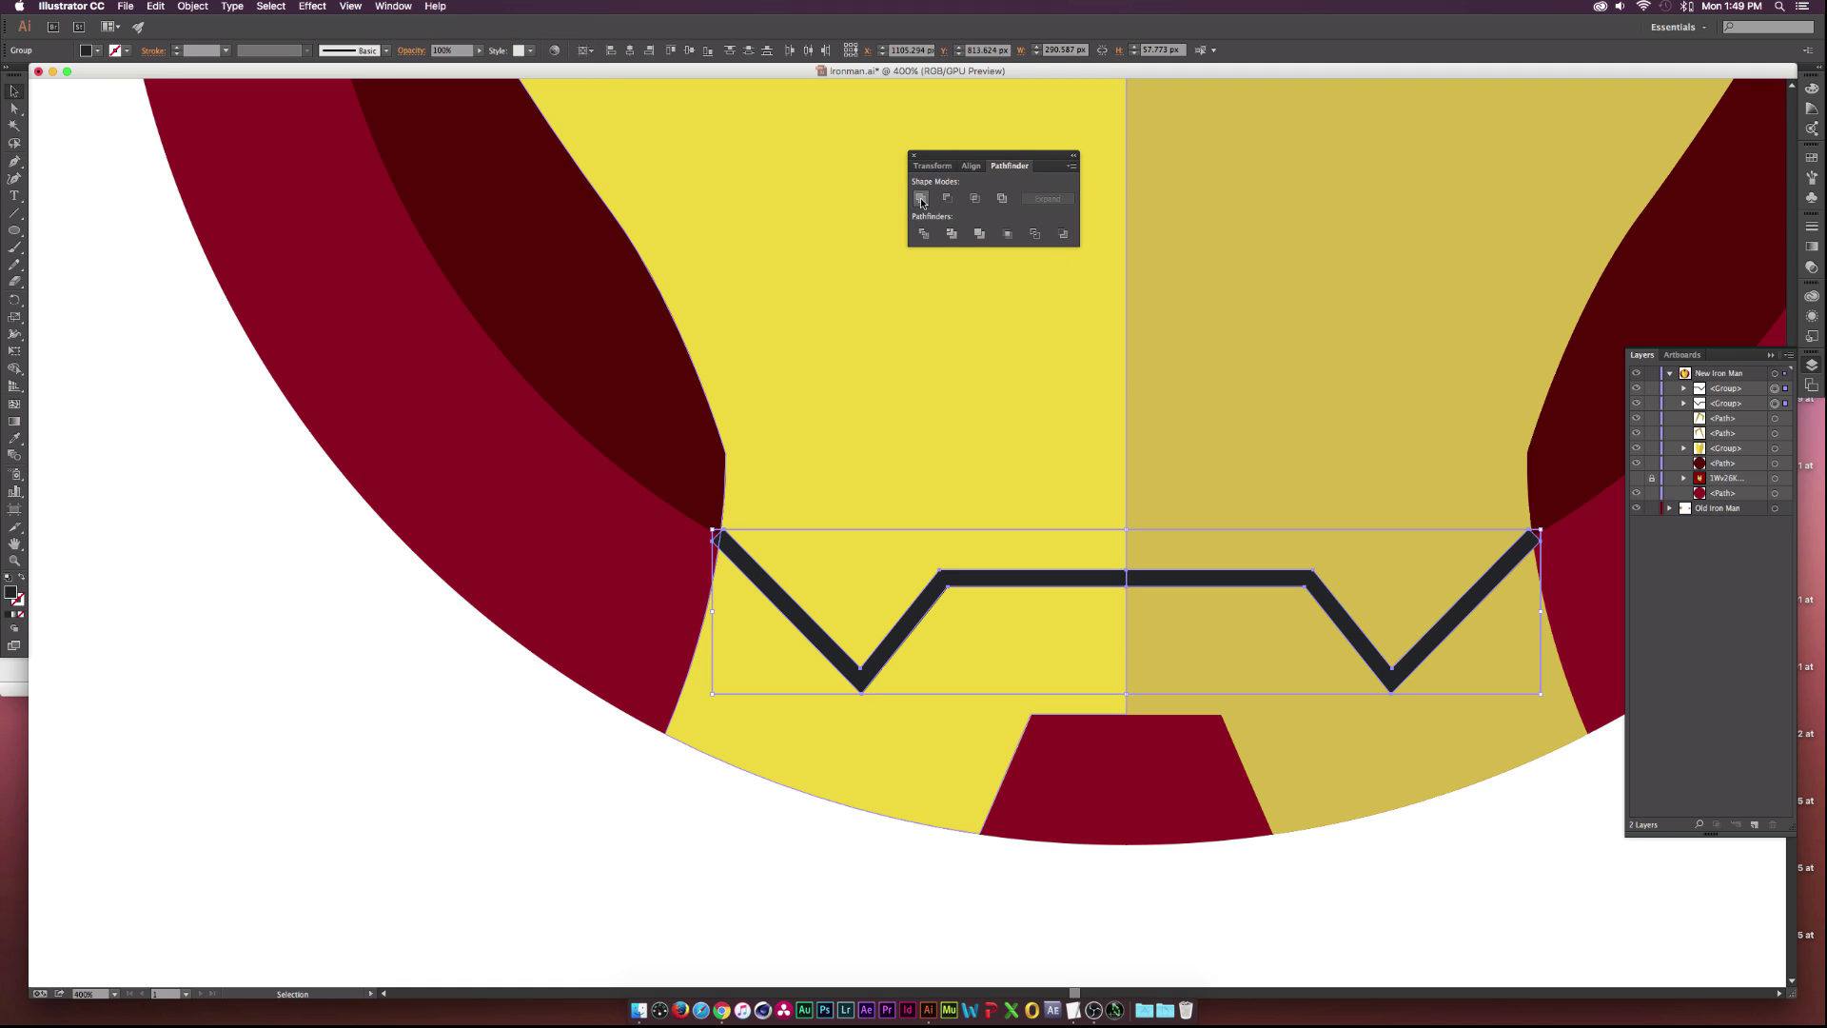
click(922, 202)
click(681, 848)
click(986, 581)
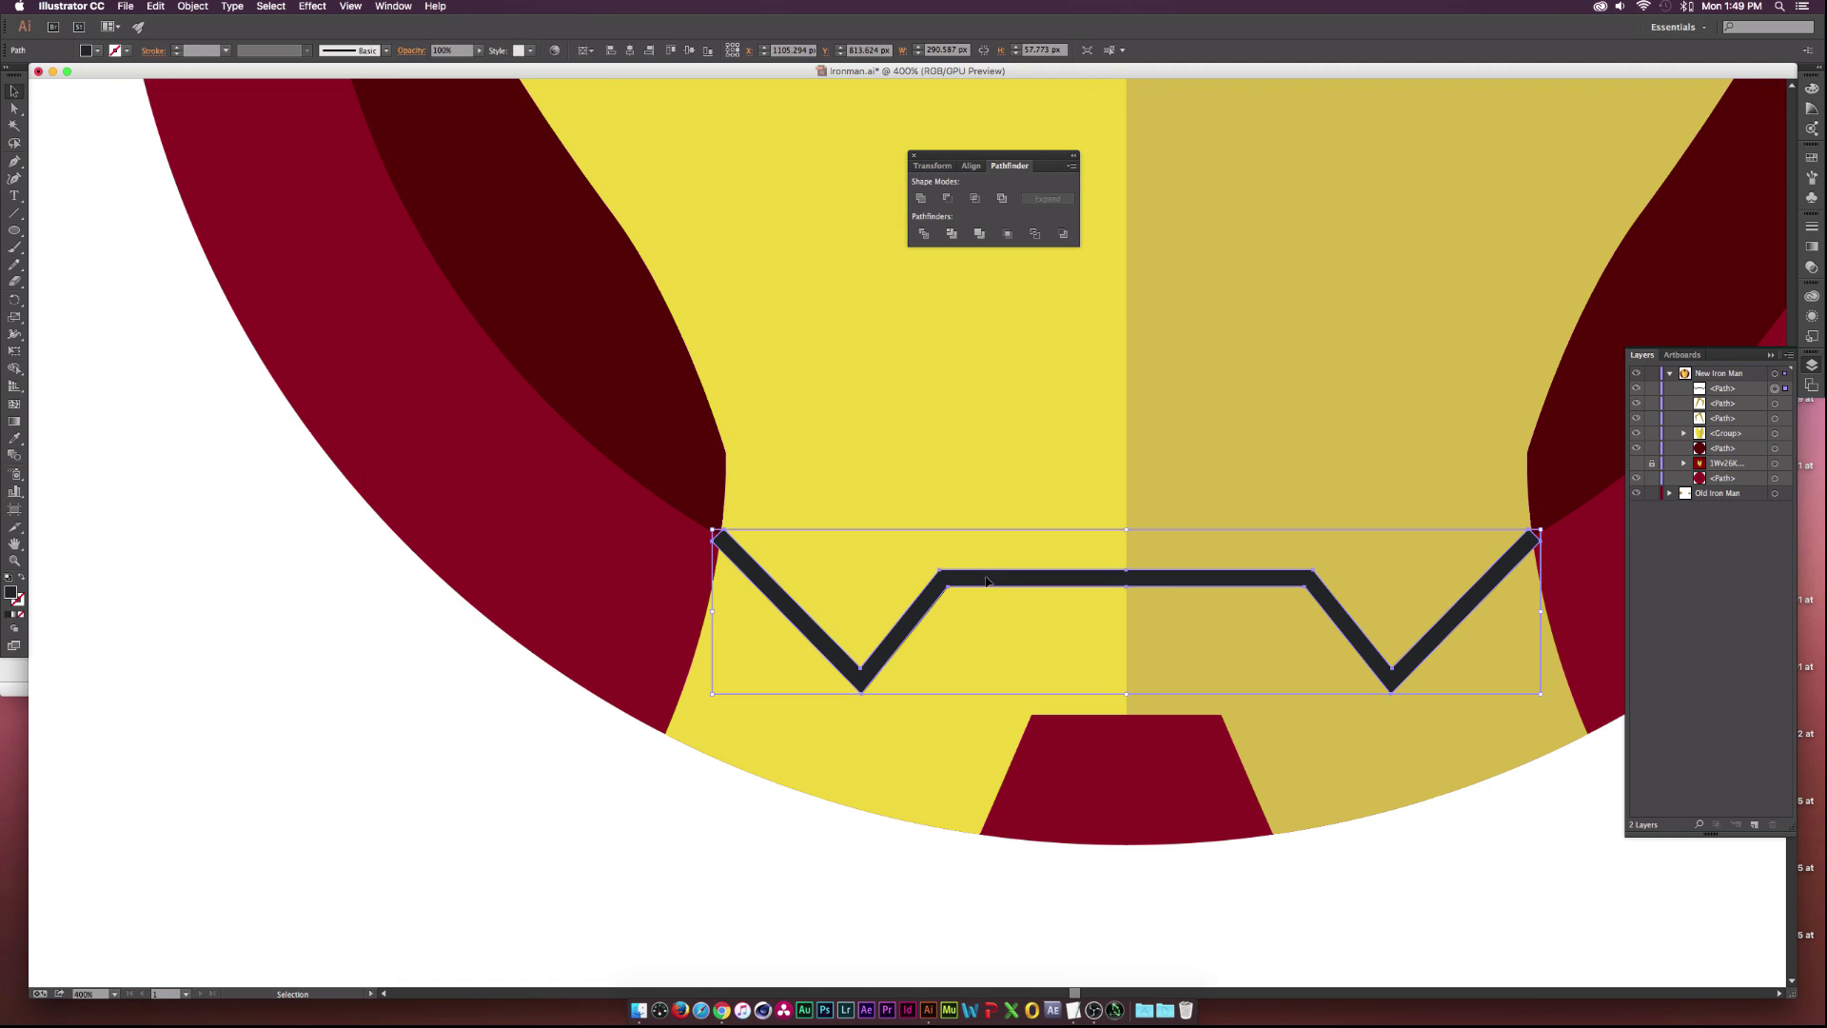
Fill the united jaw line with the dark maroon sampled from the old badge's jaw line.
scroll(747, 447, down, 1)
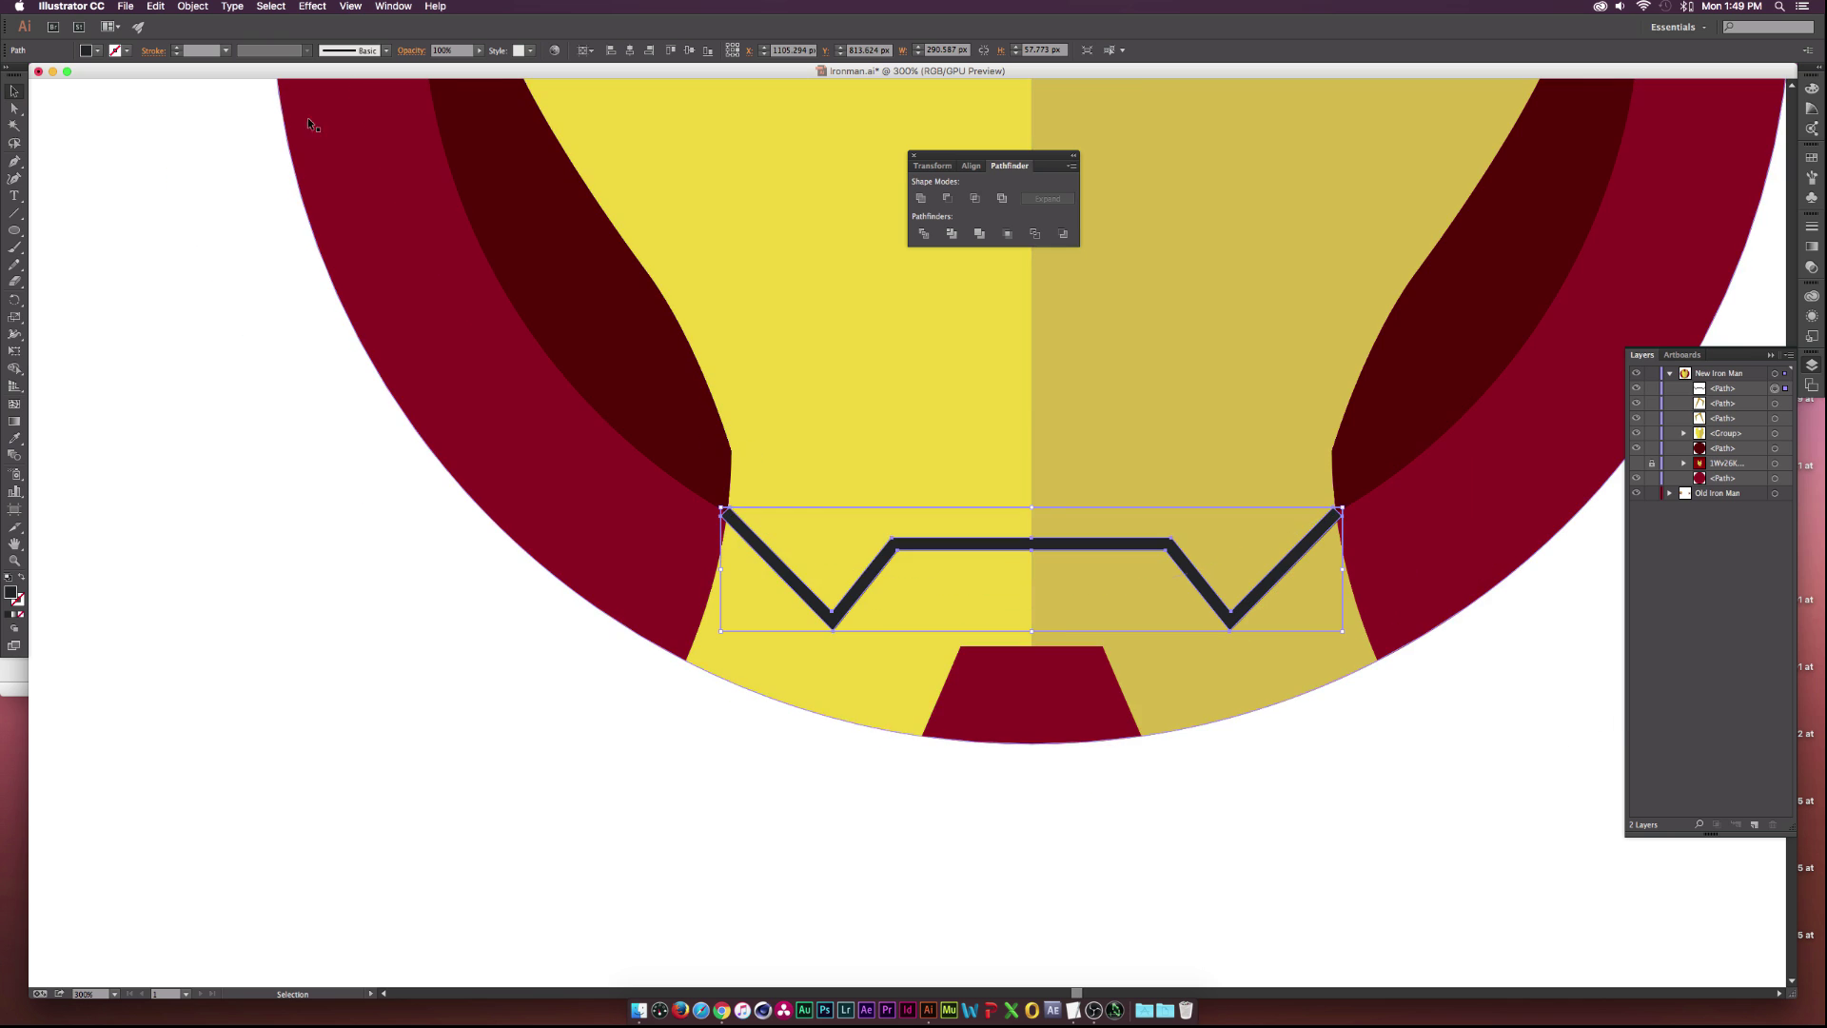
scroll(244, 183, down, 2)
click(457, 454)
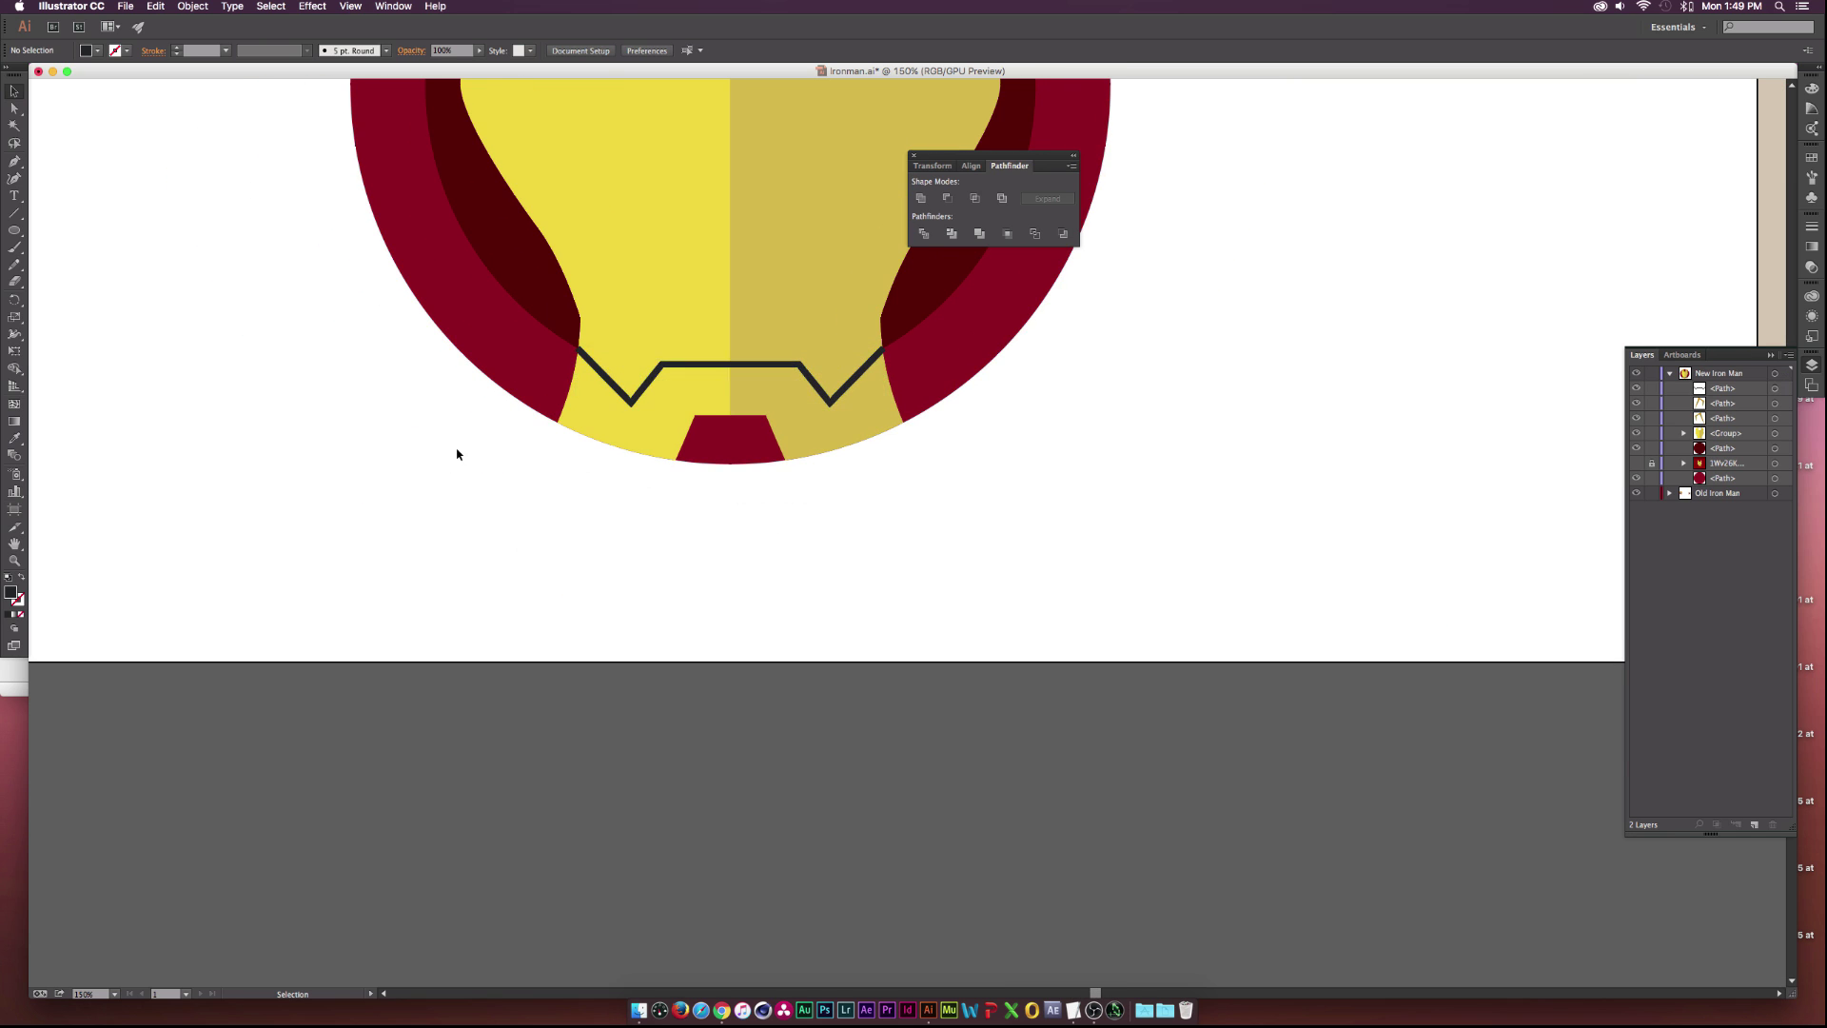
scroll(459, 448, up, 2)
scroll(461, 418, down, 1)
scroll(461, 419, left, 5)
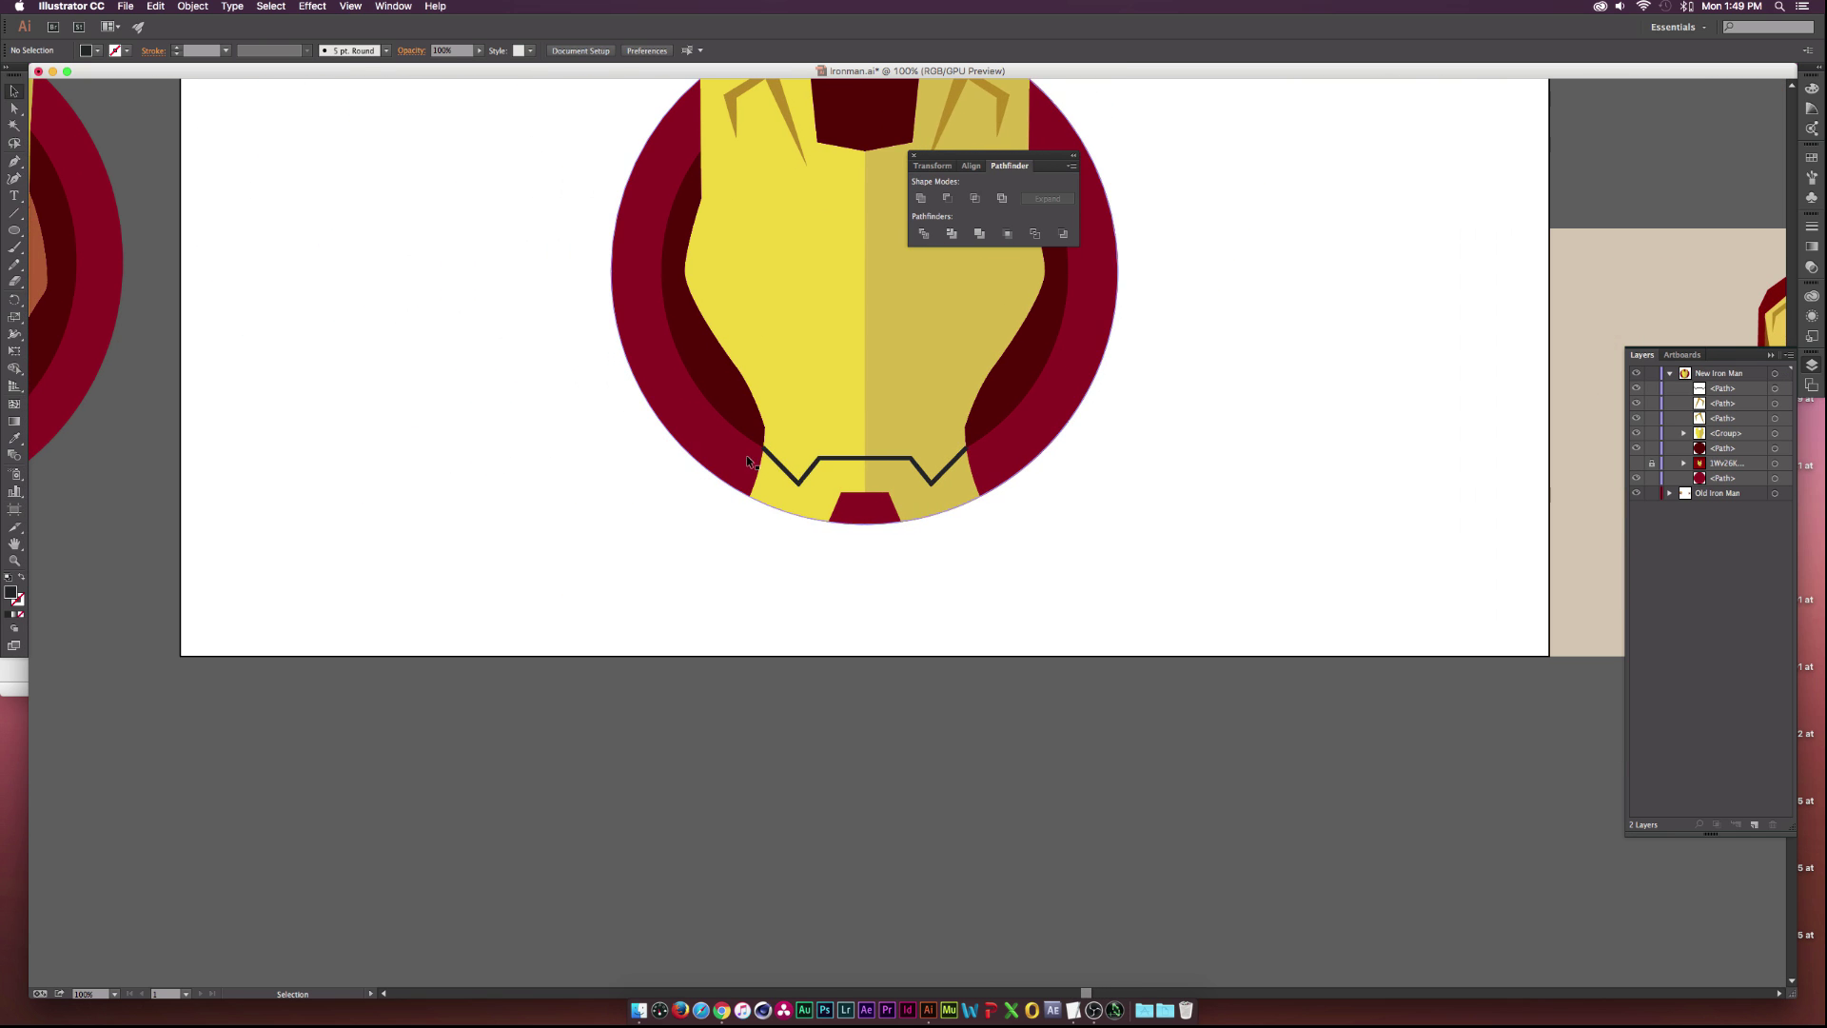
click(749, 459)
scroll(600, 448, down, 1)
scroll(600, 448, left, 2)
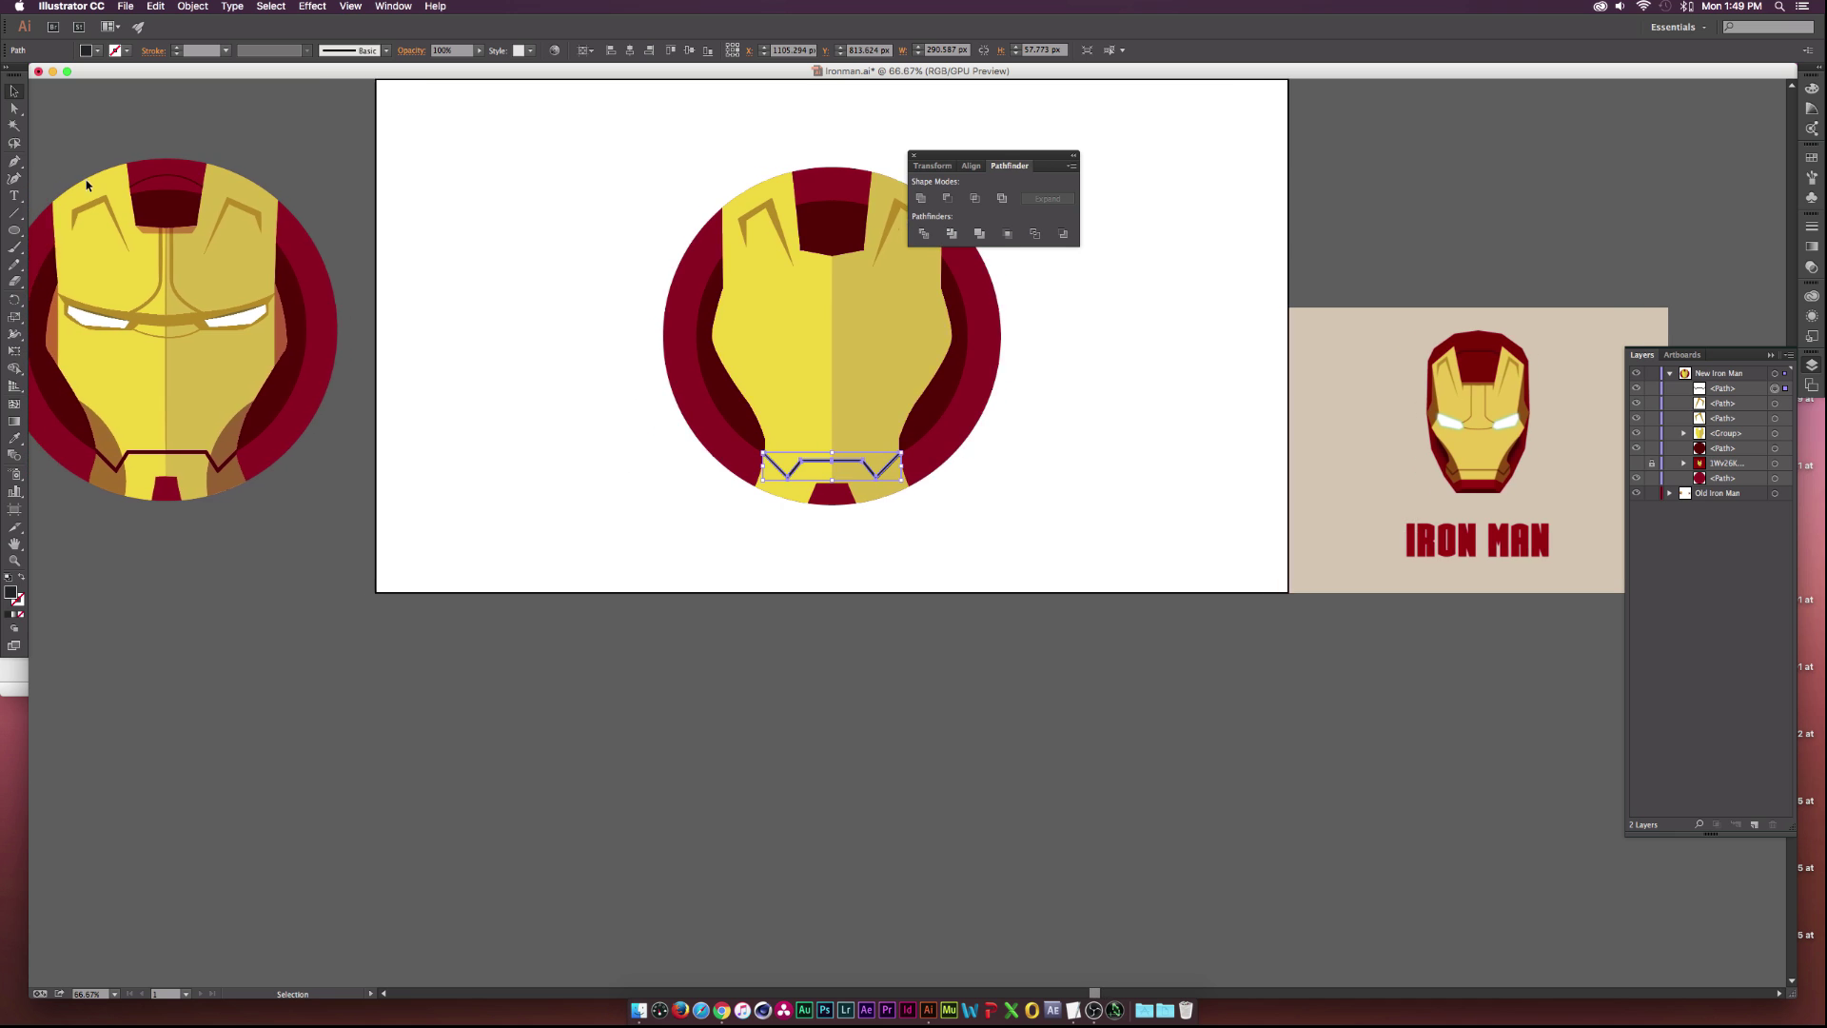
scroll(99, 511, left, 2)
key(i)
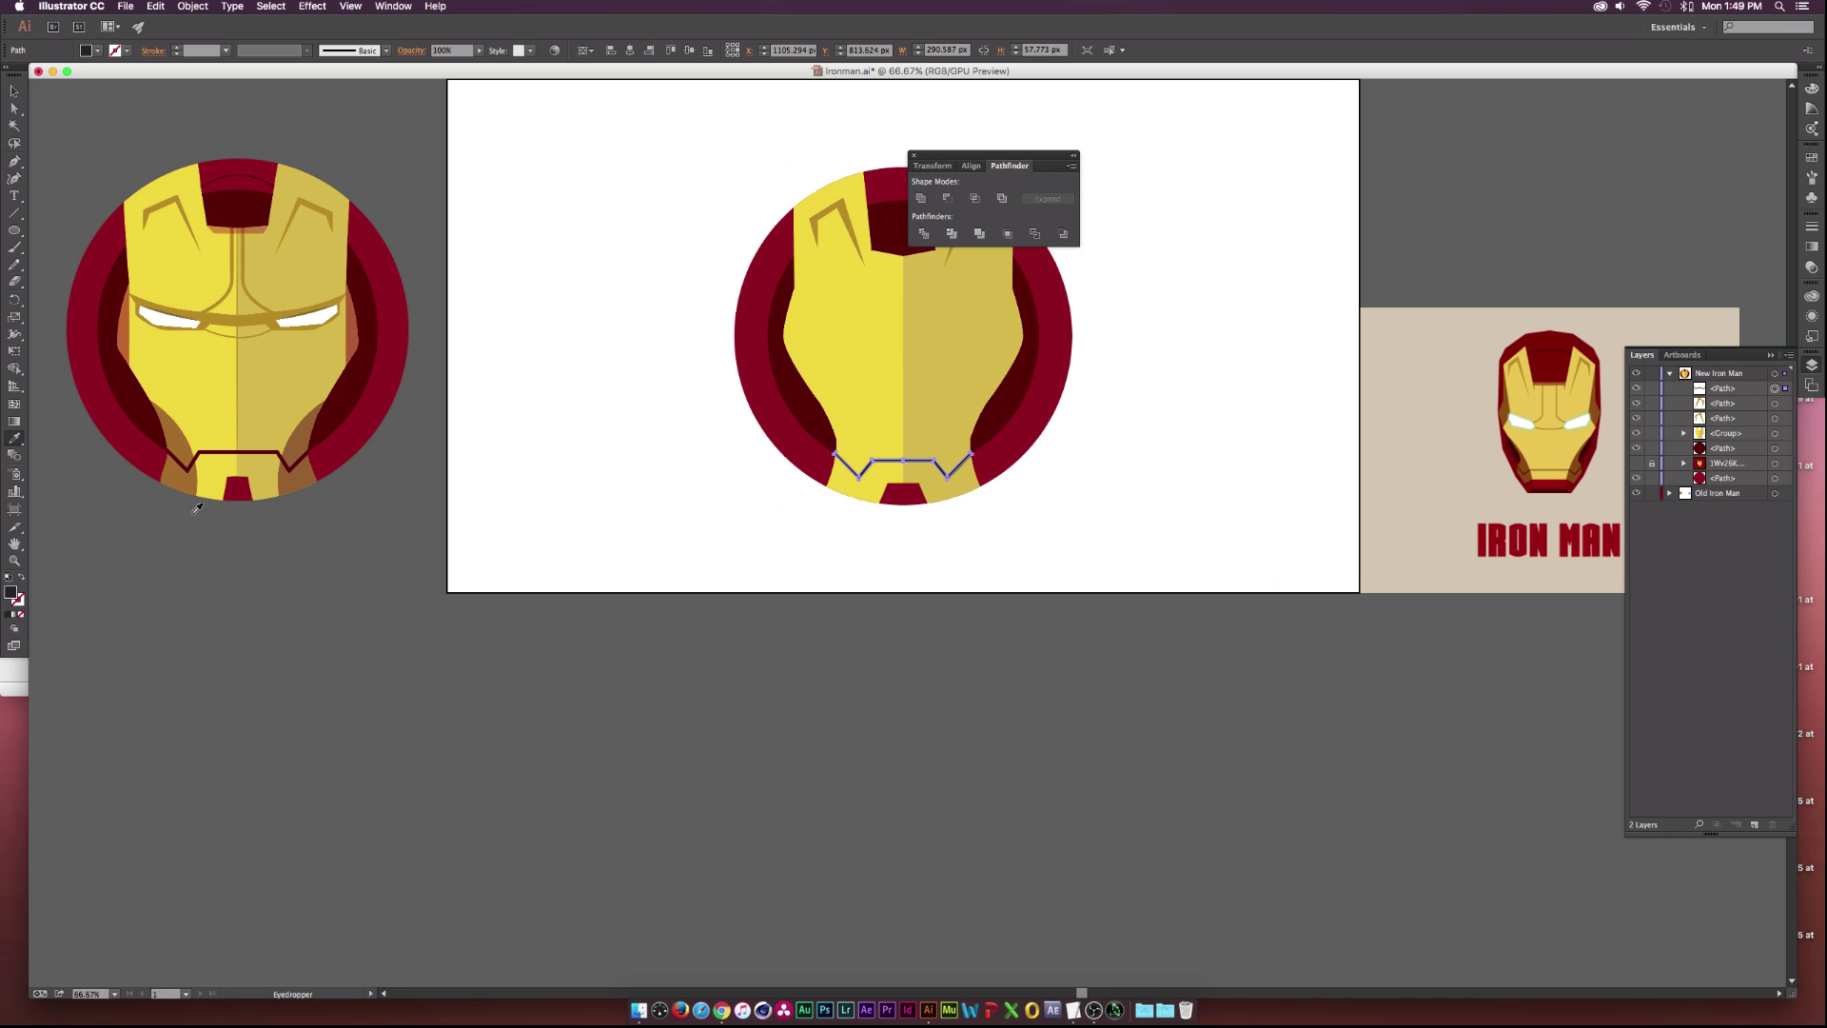
click(212, 450)
Select the jaw line and mask without the circles, nudge them down slightly and trim the line's overhanging ends with Shape Builder.
click(13, 95)
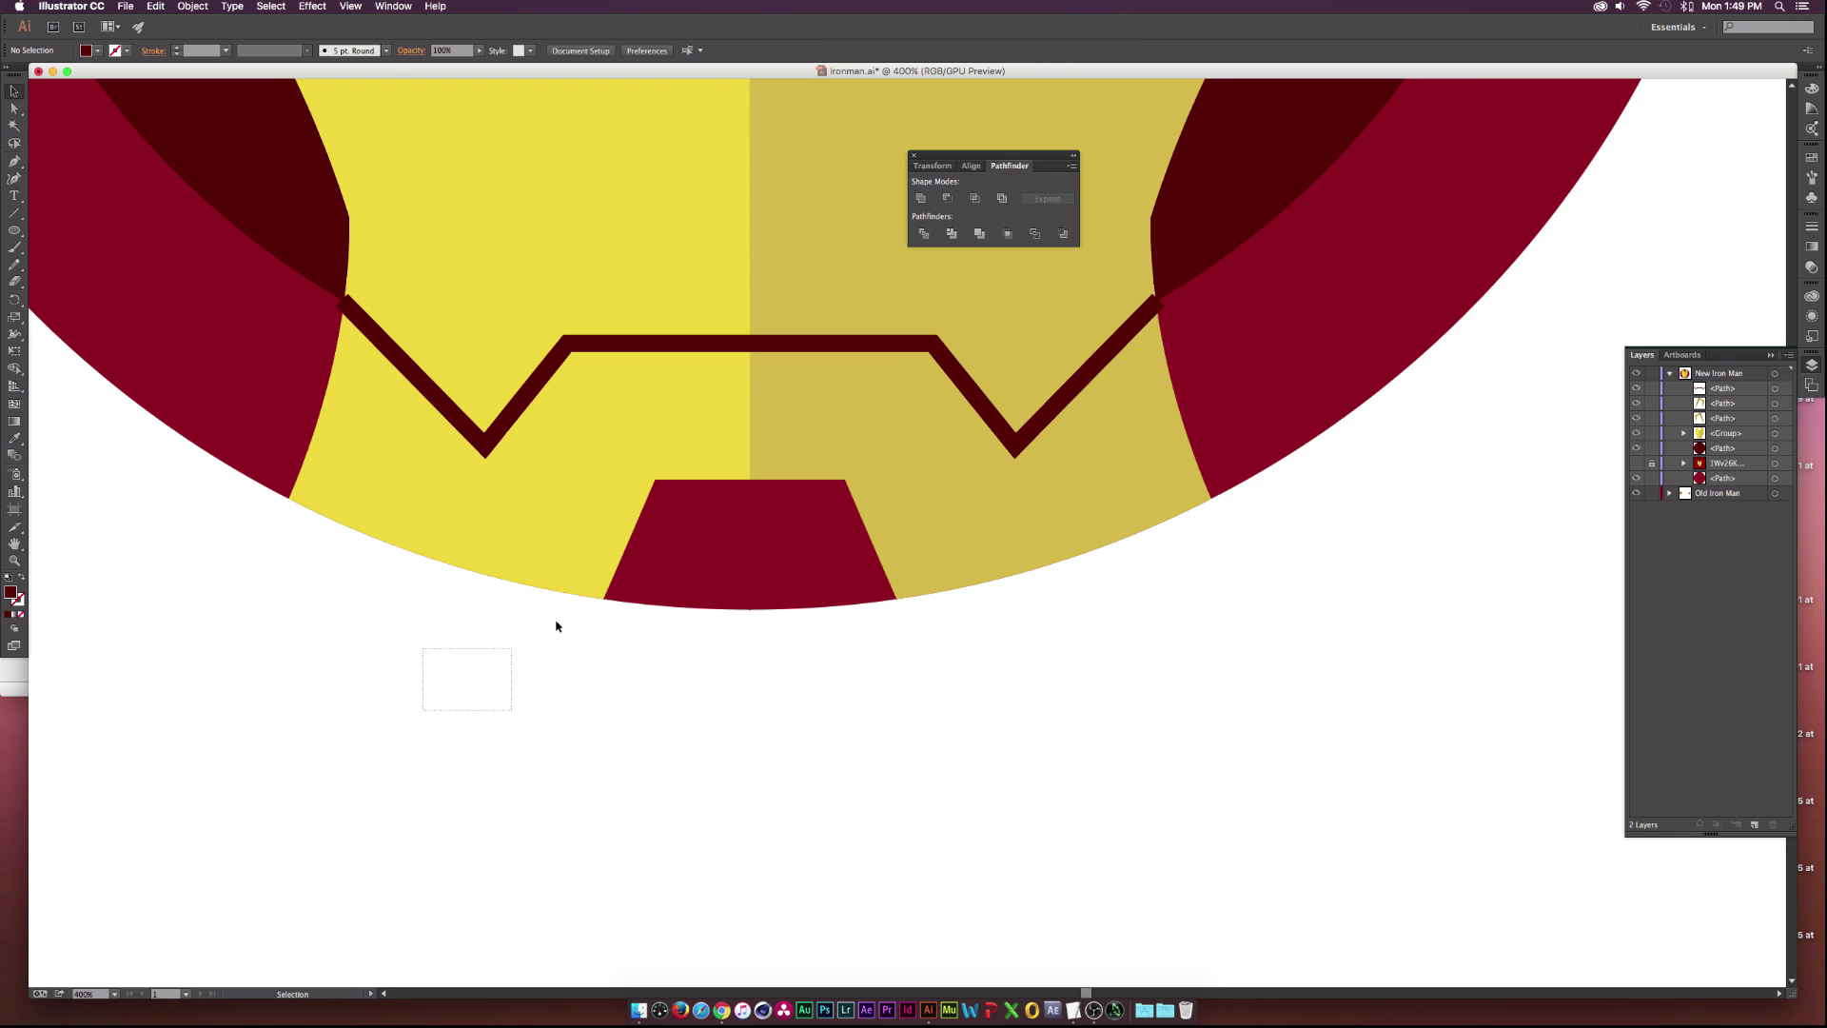
drag(1048, 289, 1048, 286)
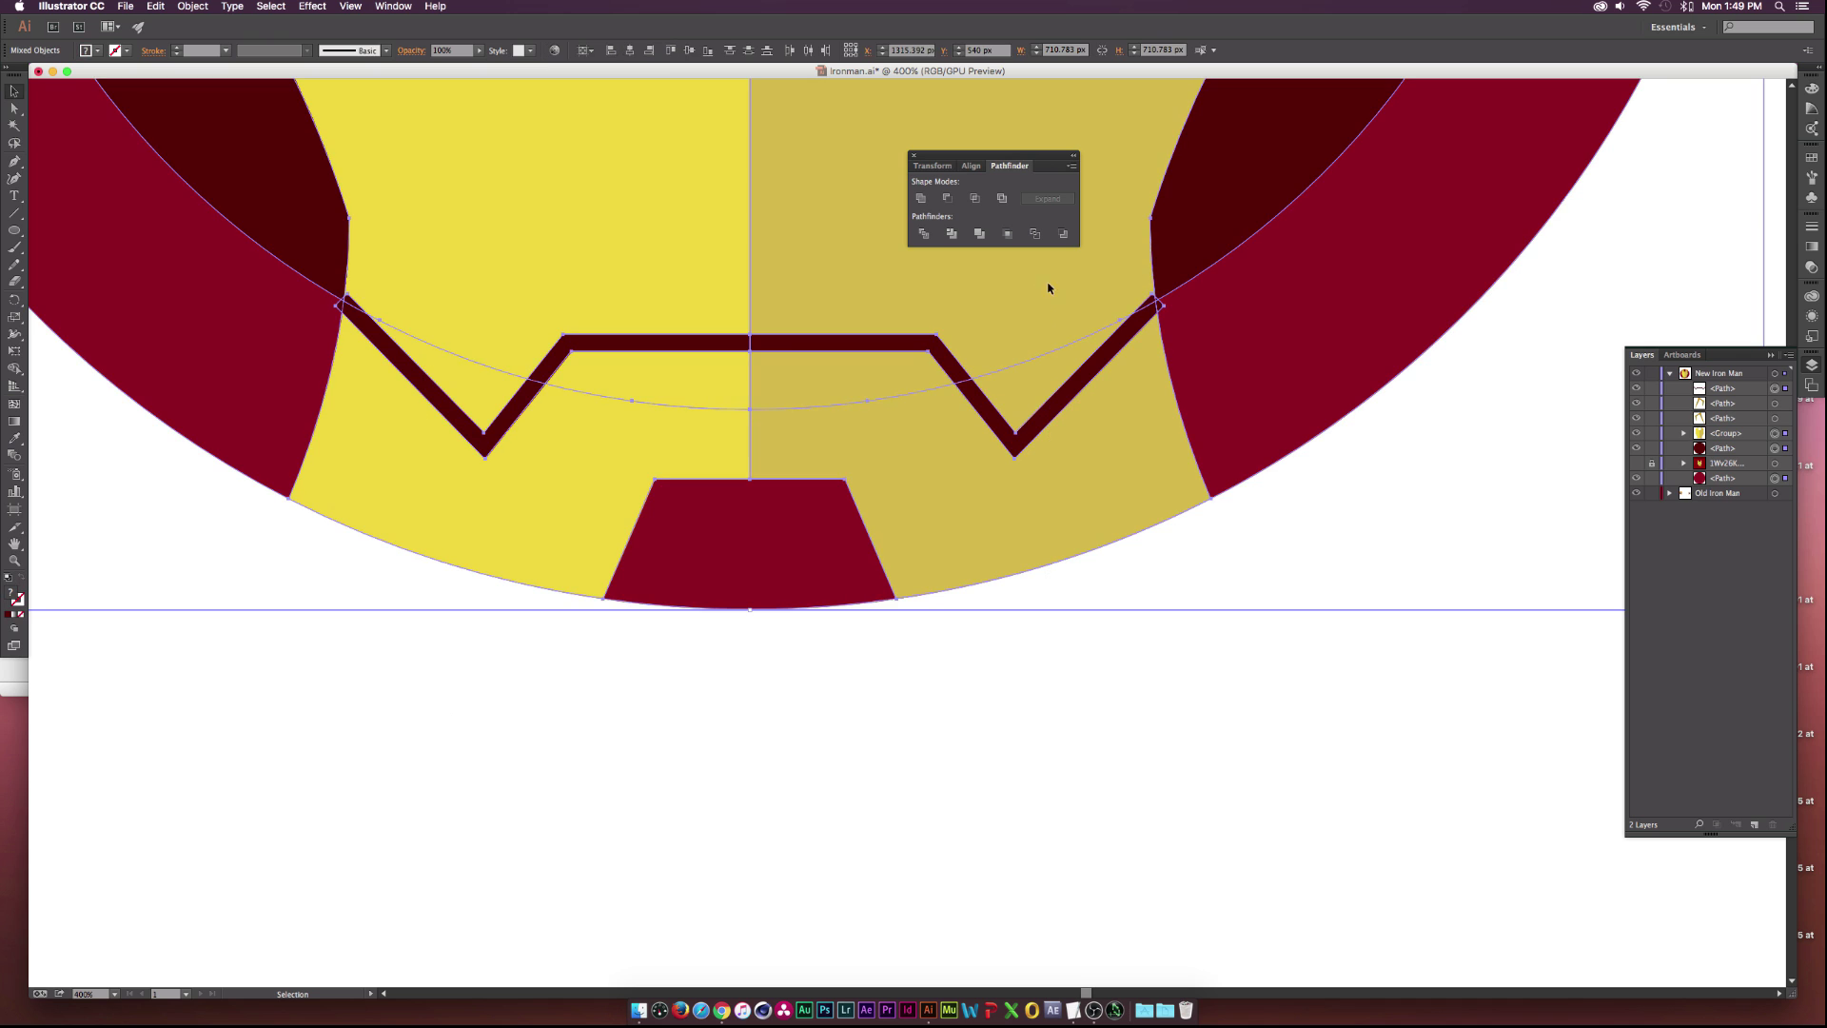
shift+click(1202, 232)
key(Down)
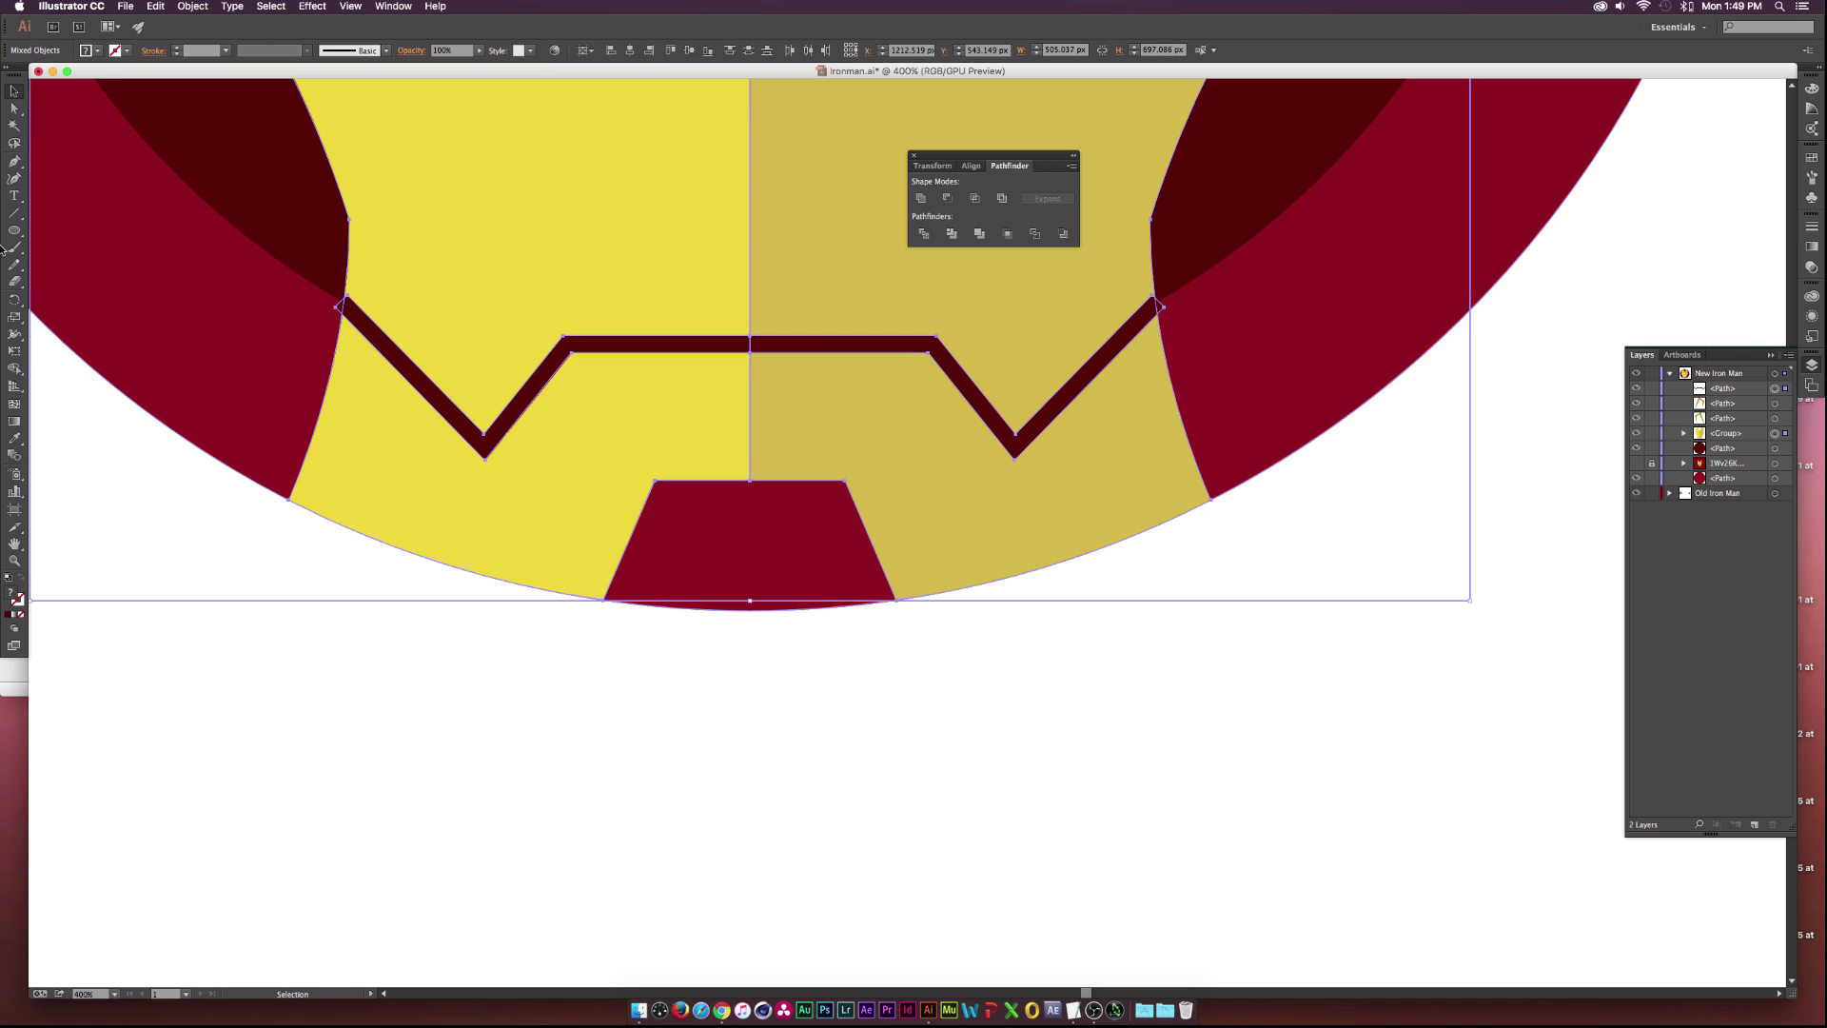
click(15, 369)
scroll(210, 346, up, 1)
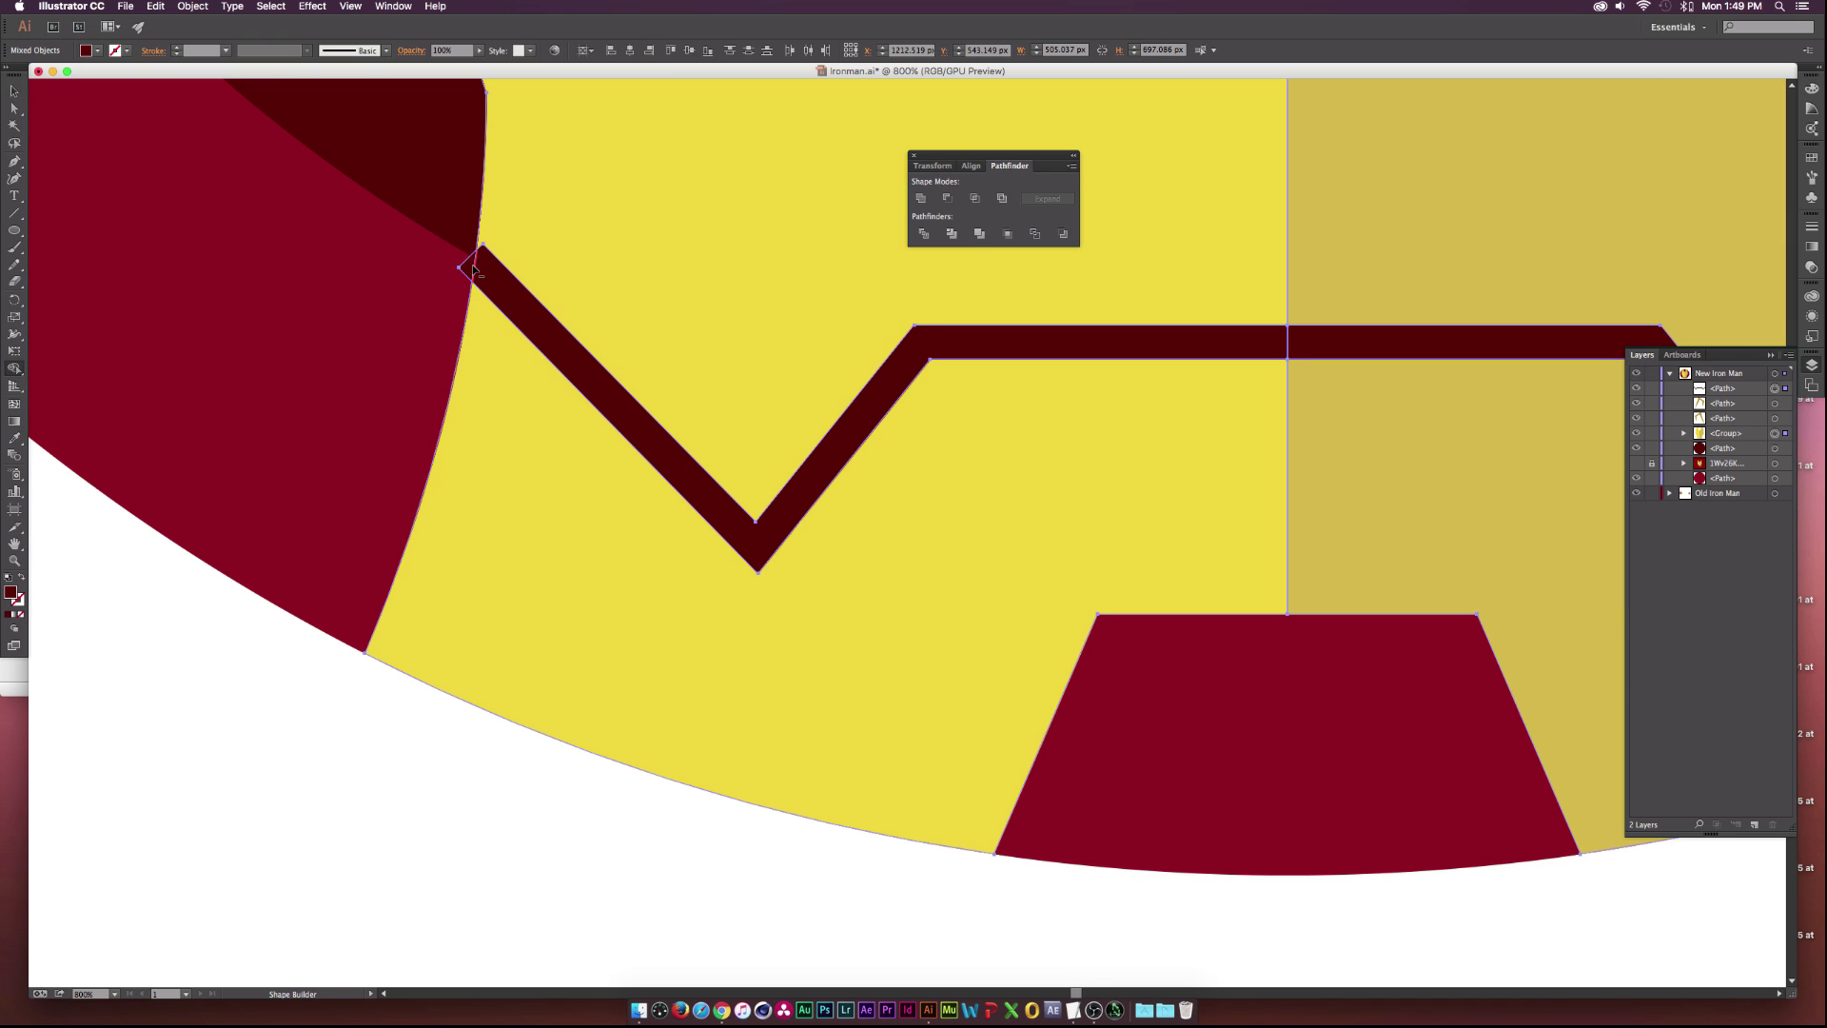
scroll(514, 276, right, 10)
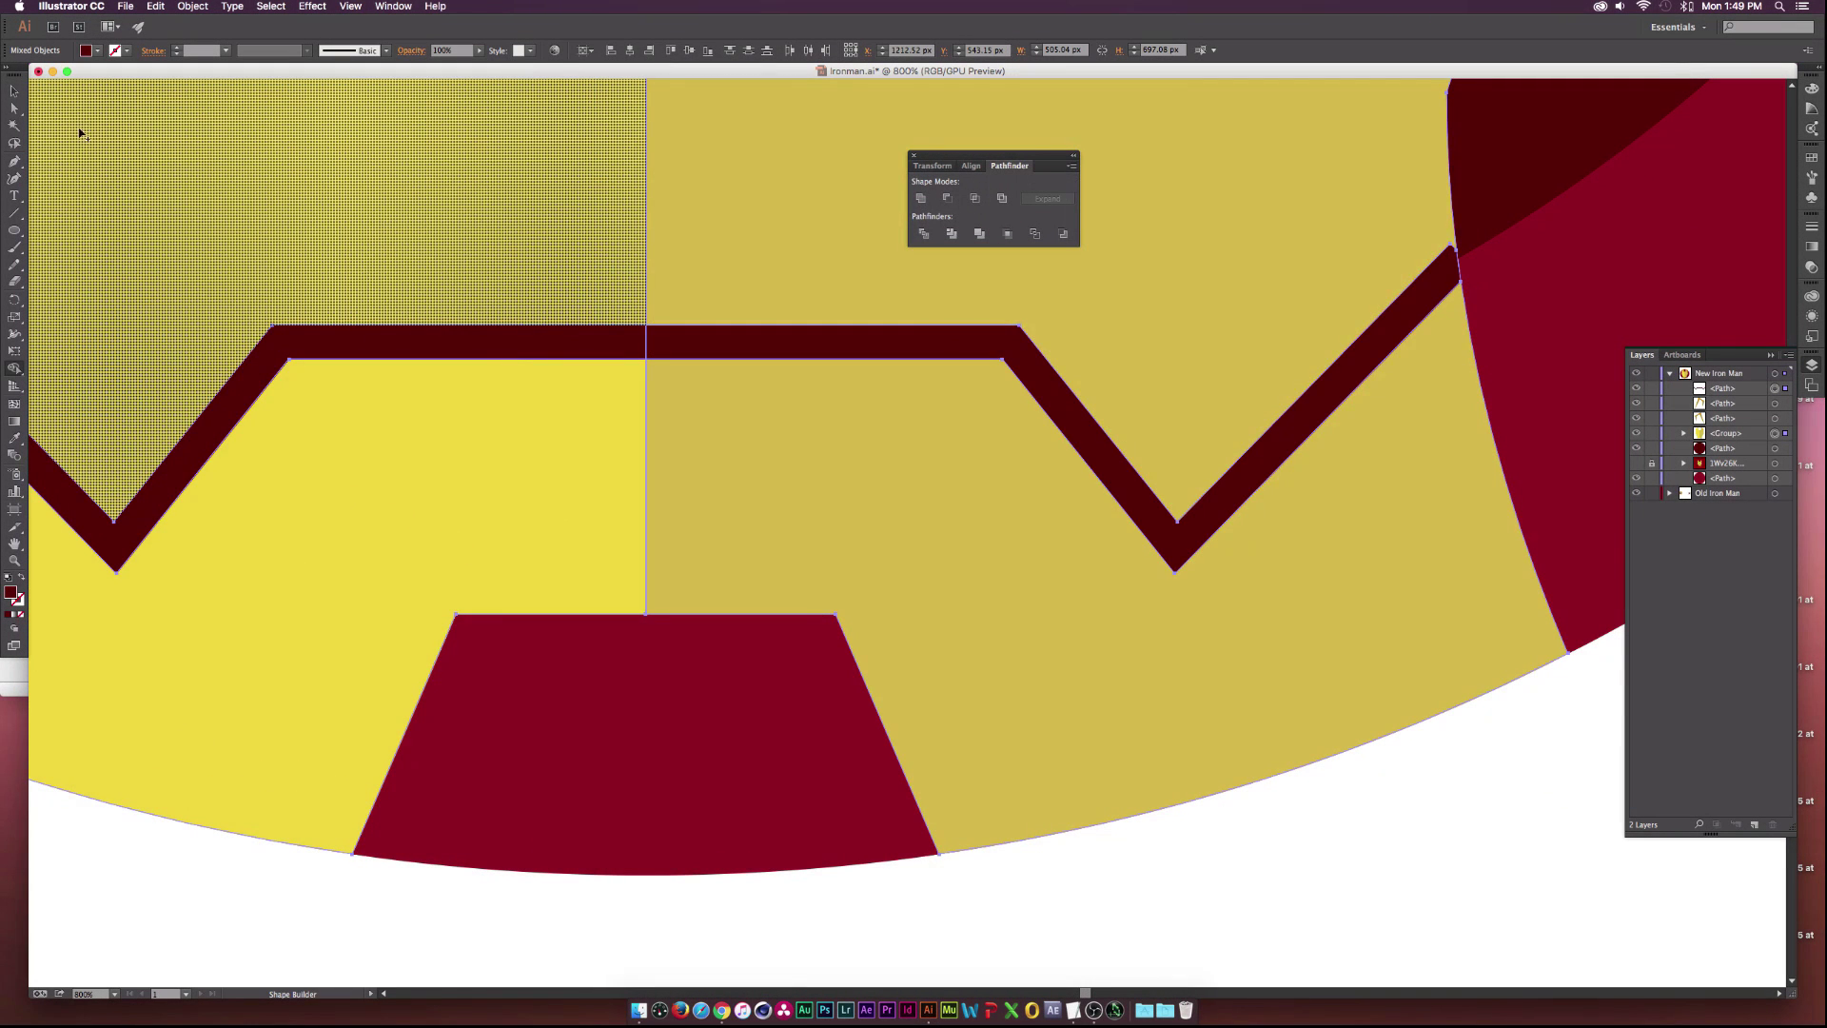
Deselect the jaw line and draw the left brow half's centre edge and the inner part of its stepped lower edge with the Pen tool.
click(15, 91)
click(665, 958)
key(super+1)
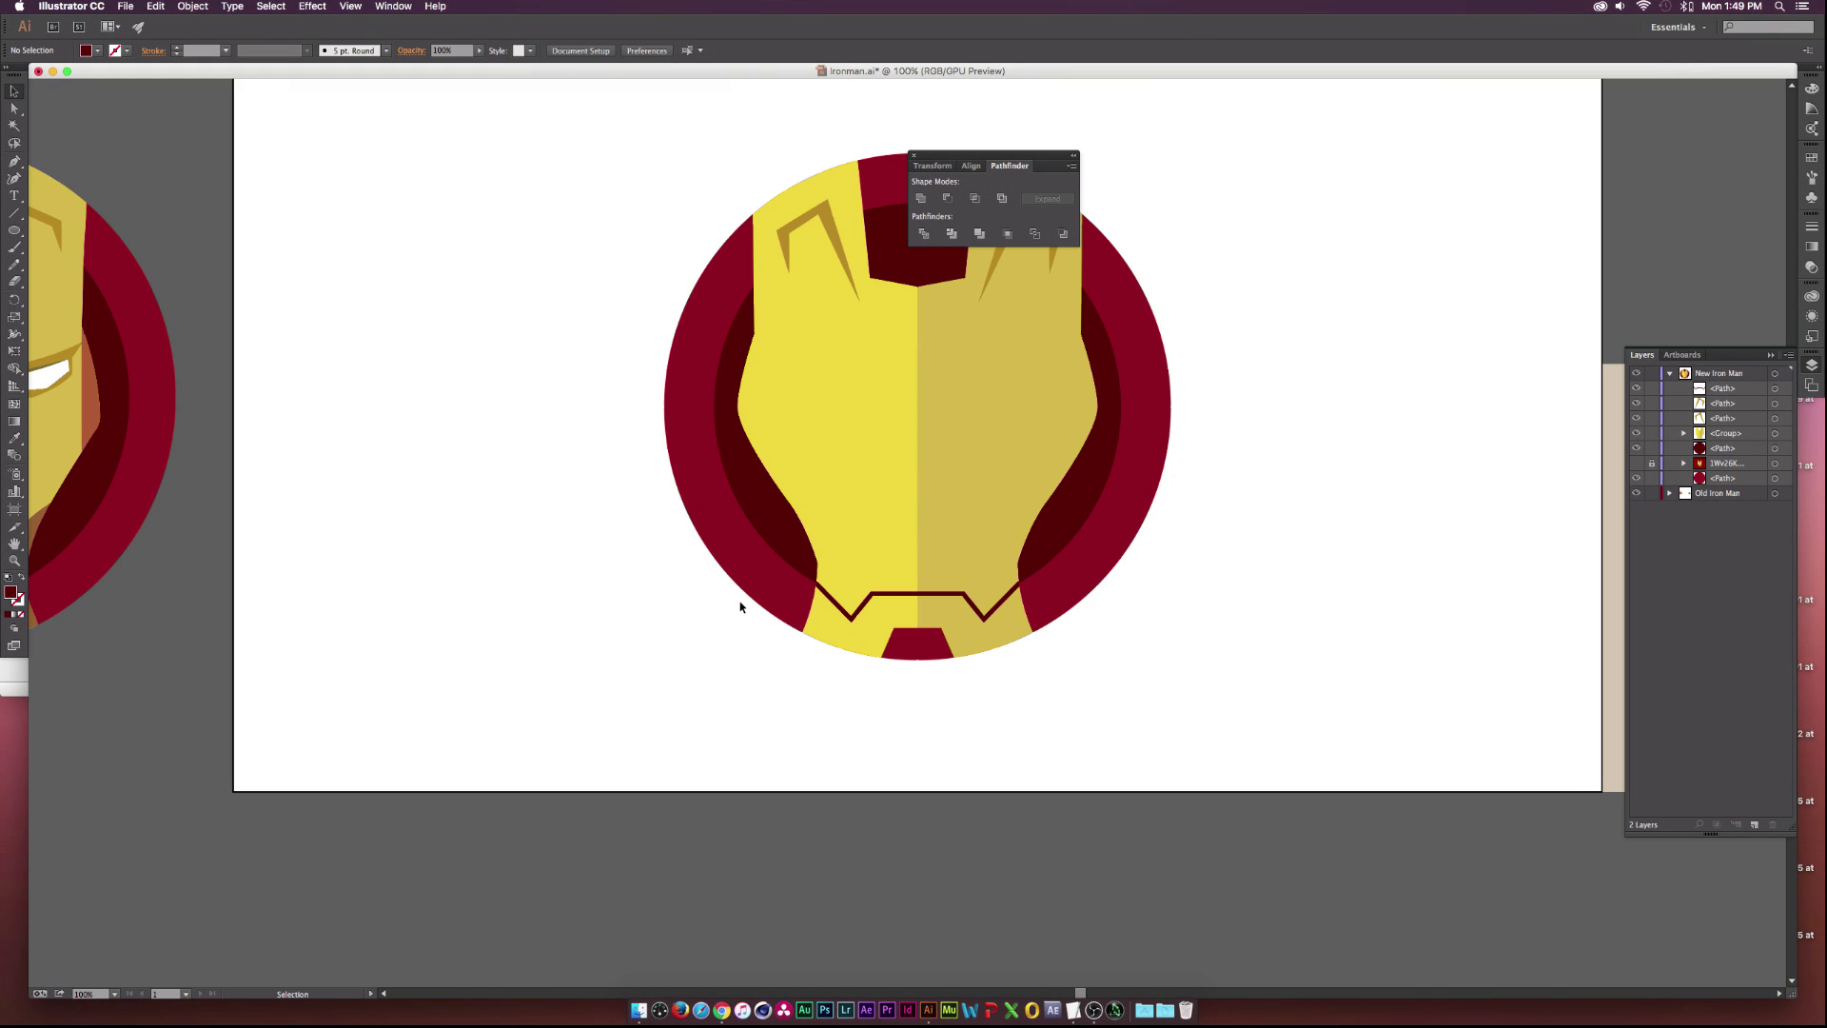
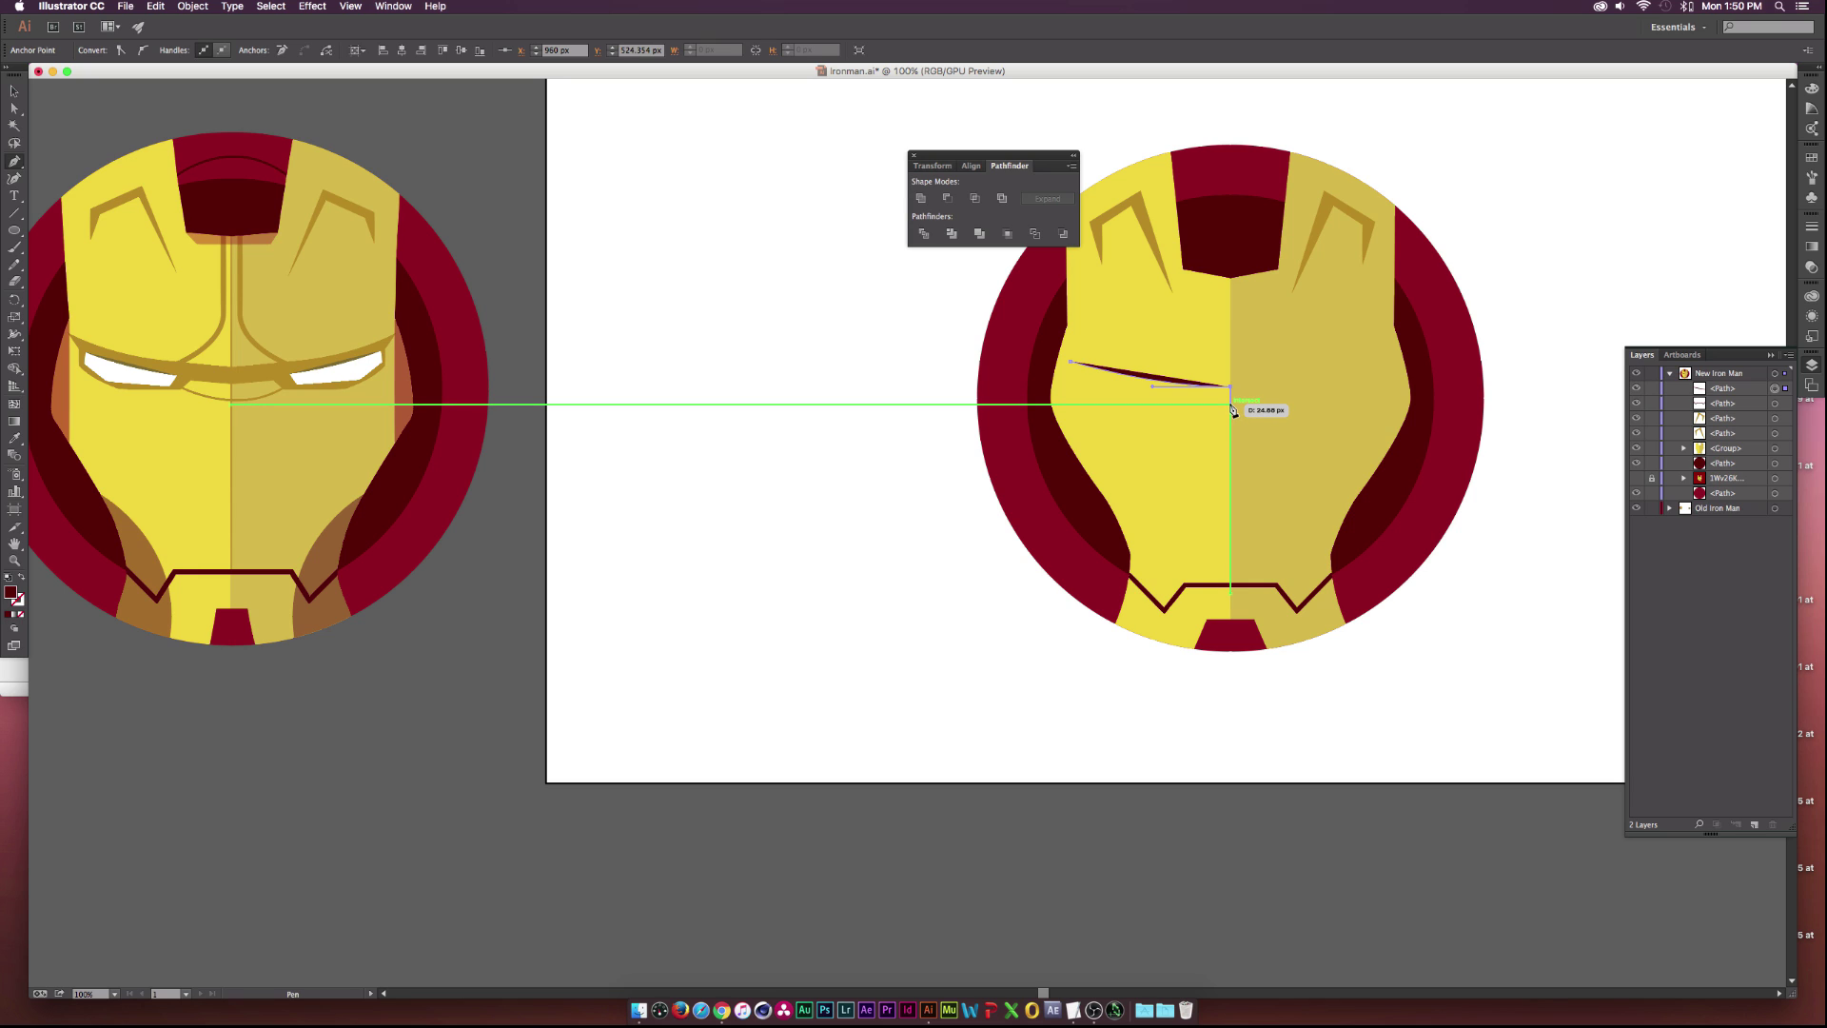
click(1230, 408)
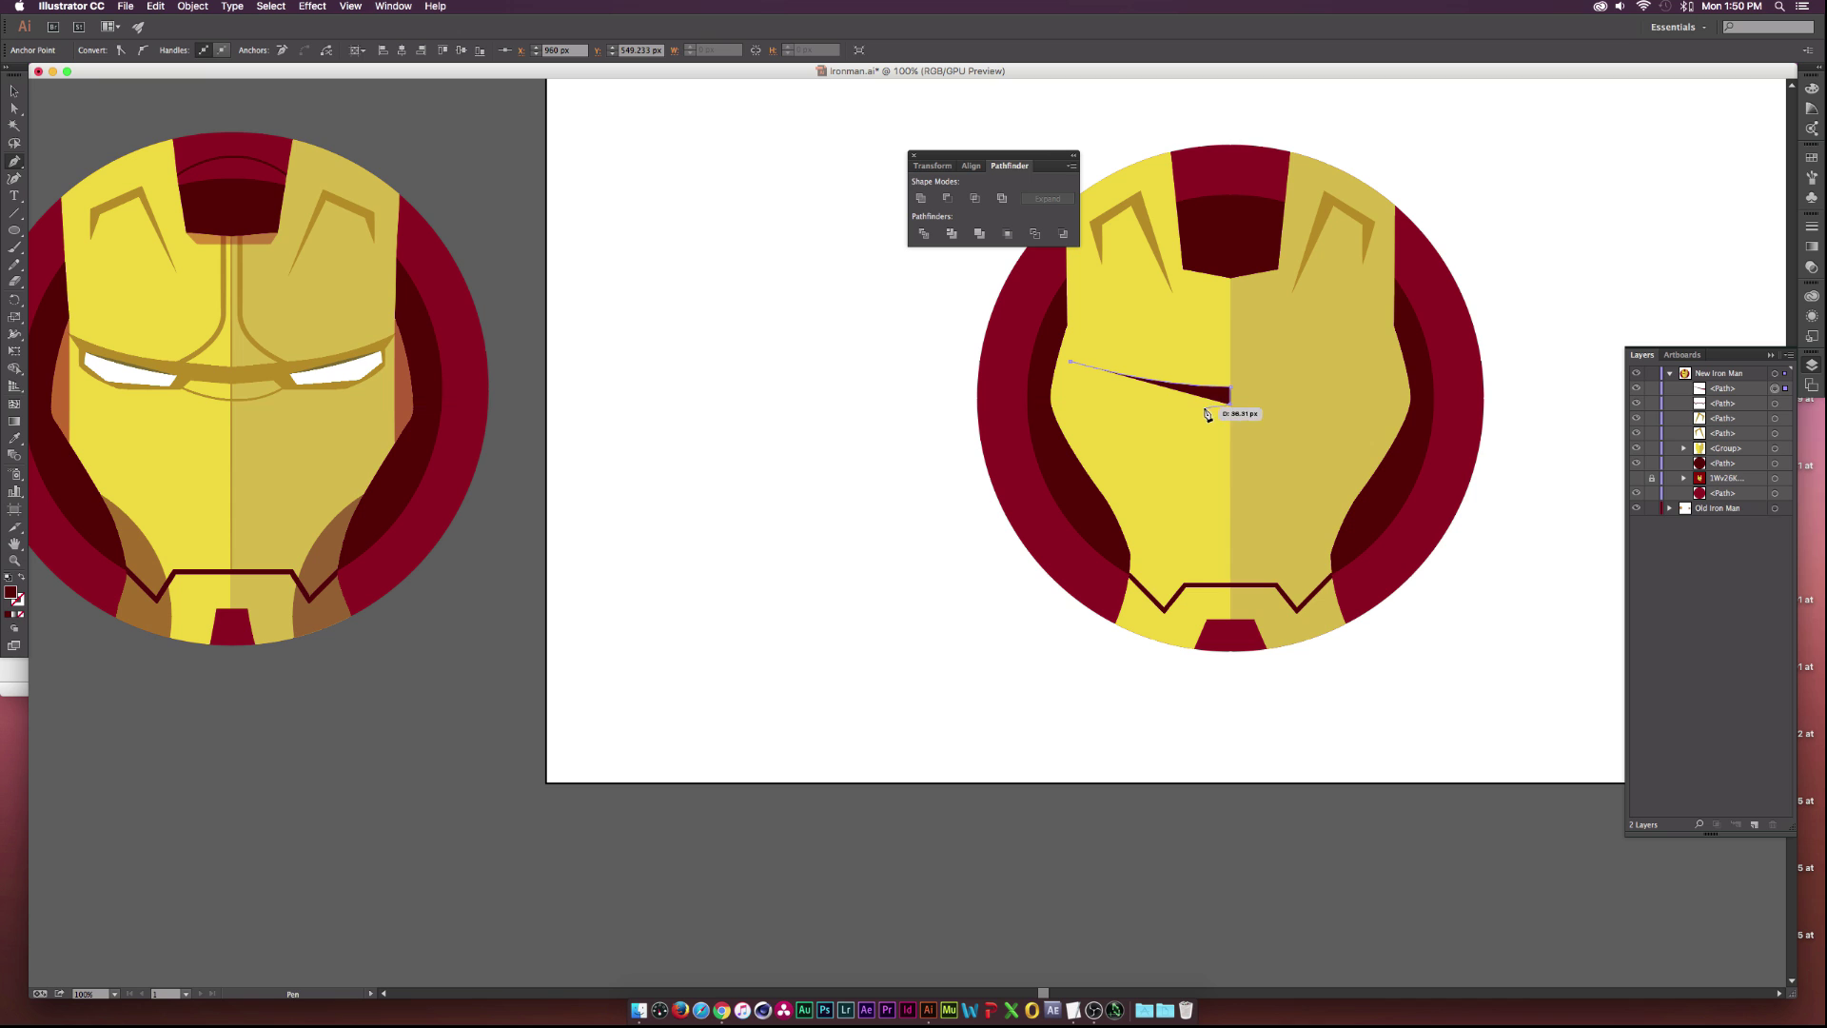
click(1186, 403)
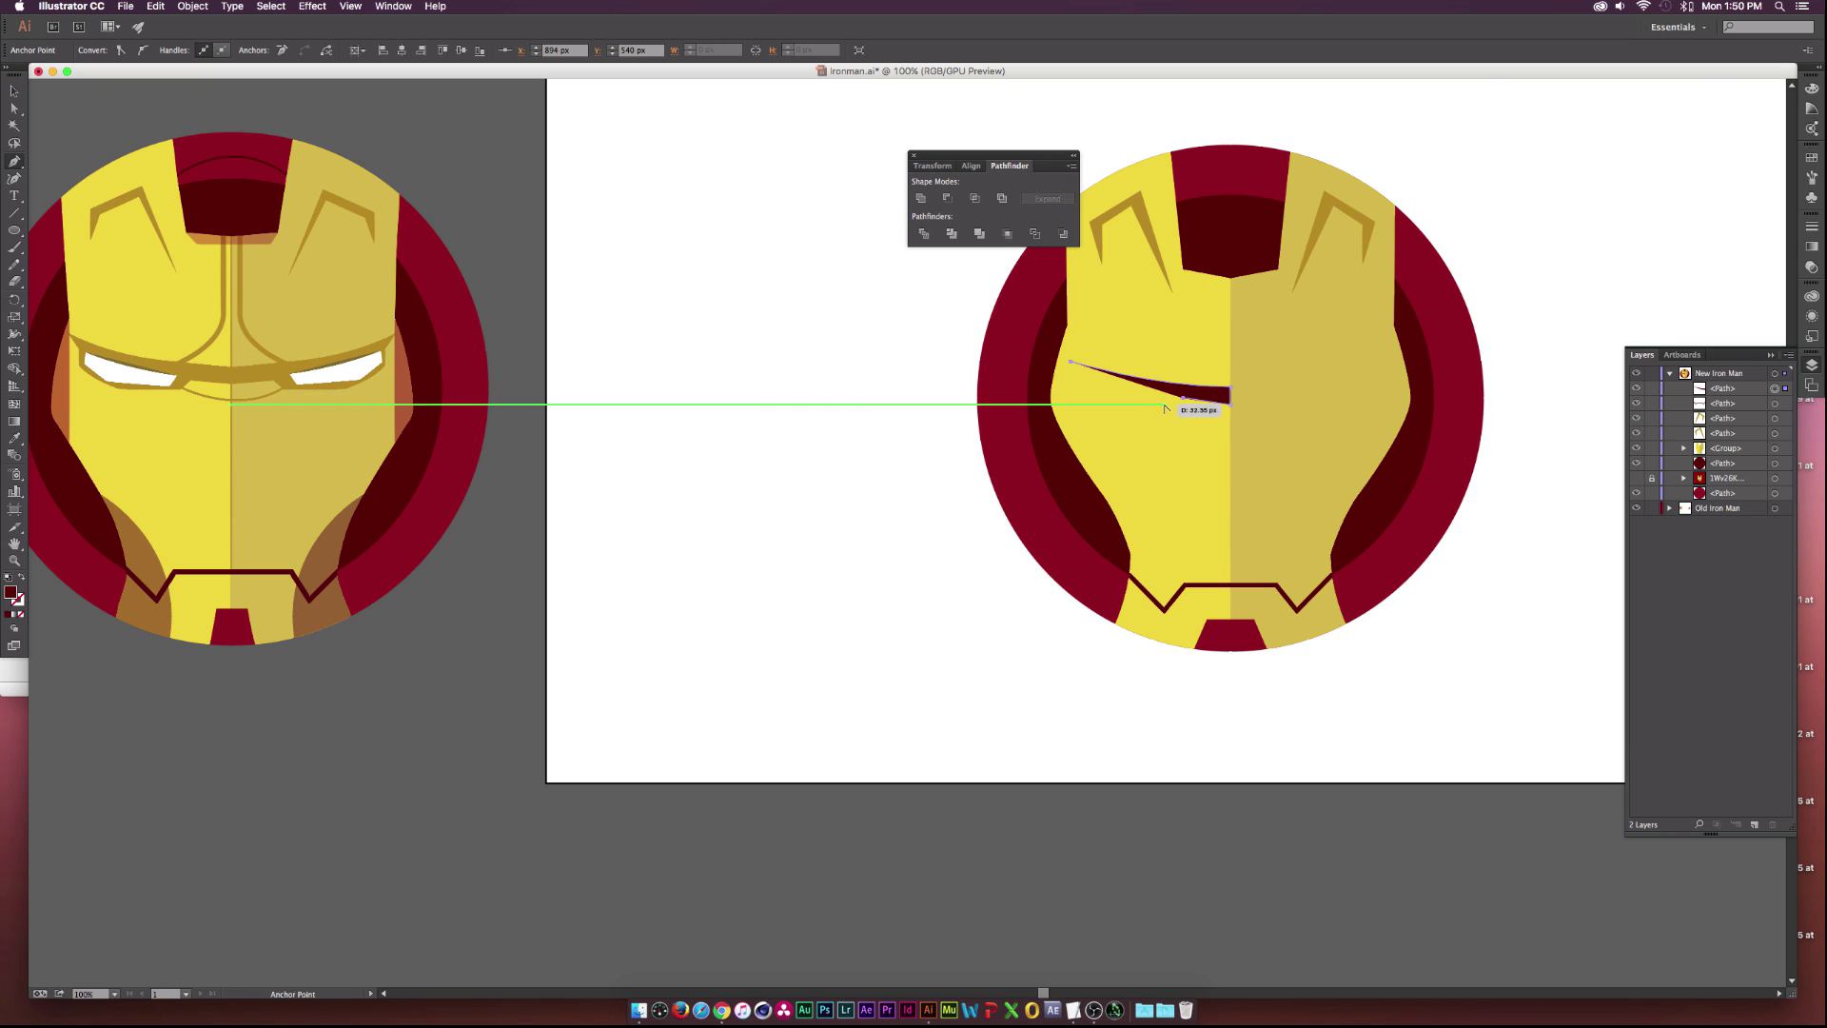
key(super+equal)
key(super+minus)
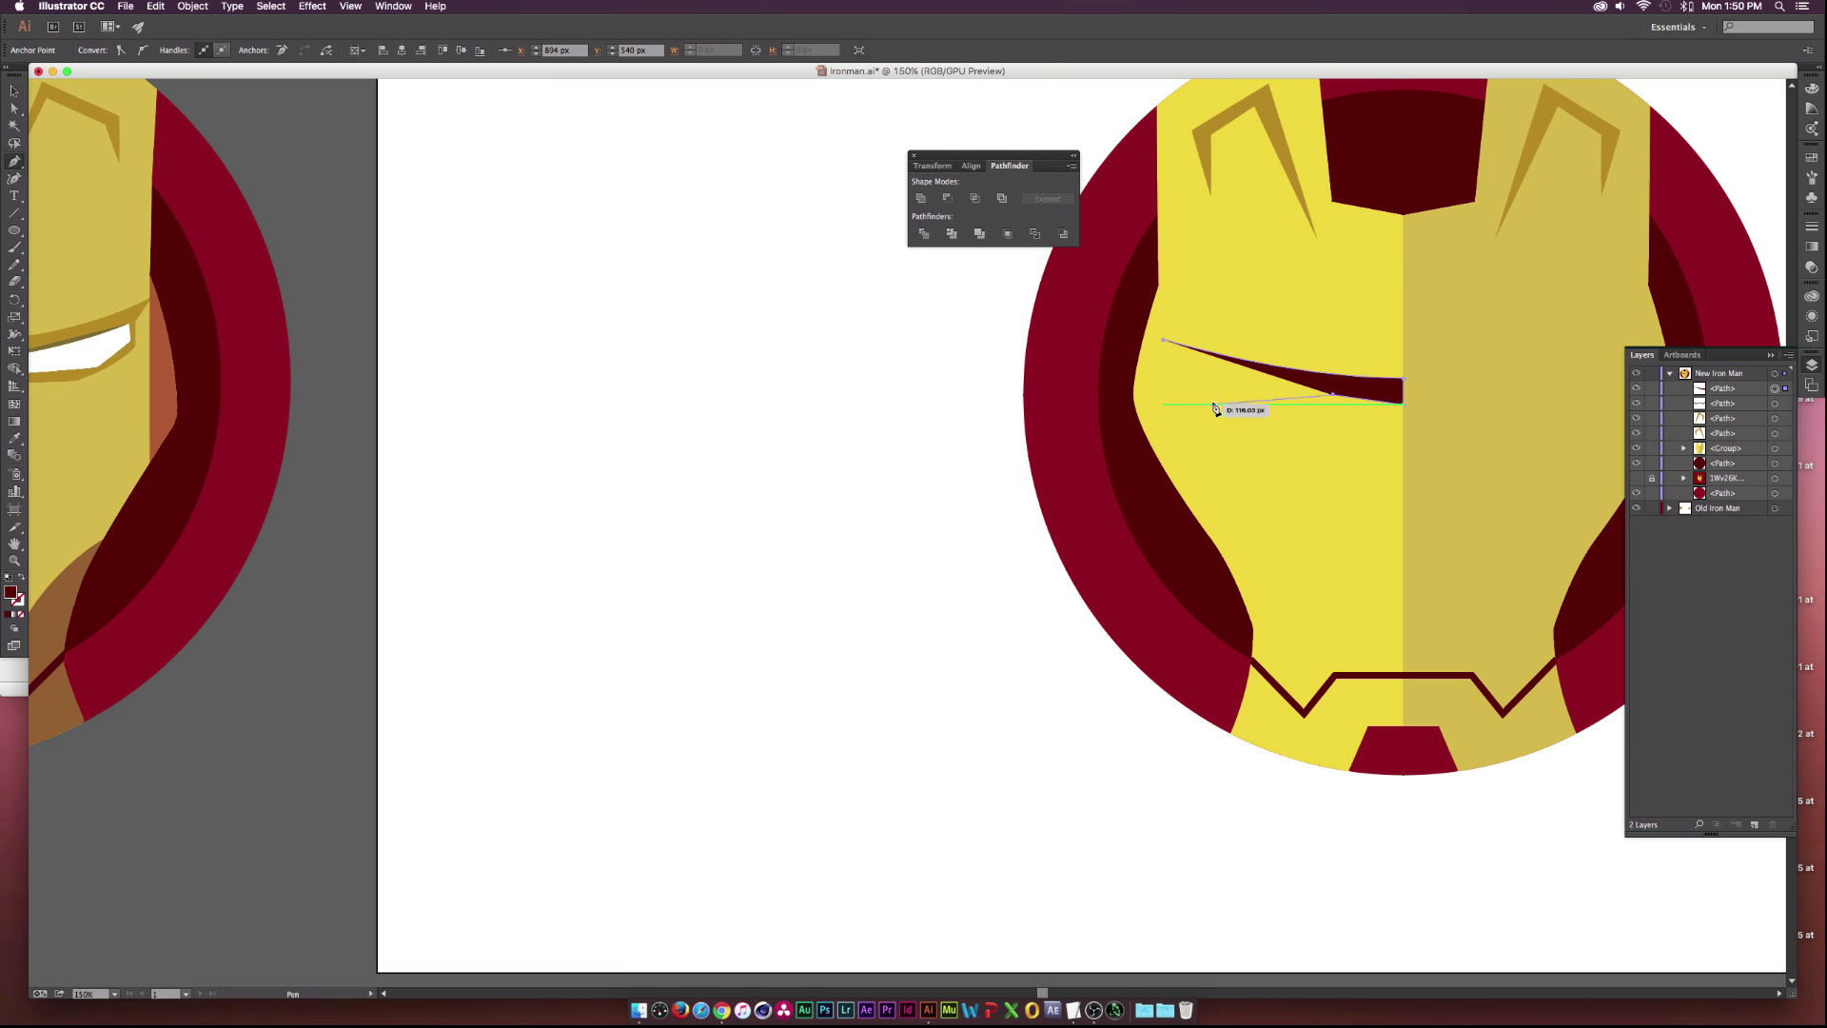
click(1322, 409)
click(1278, 411)
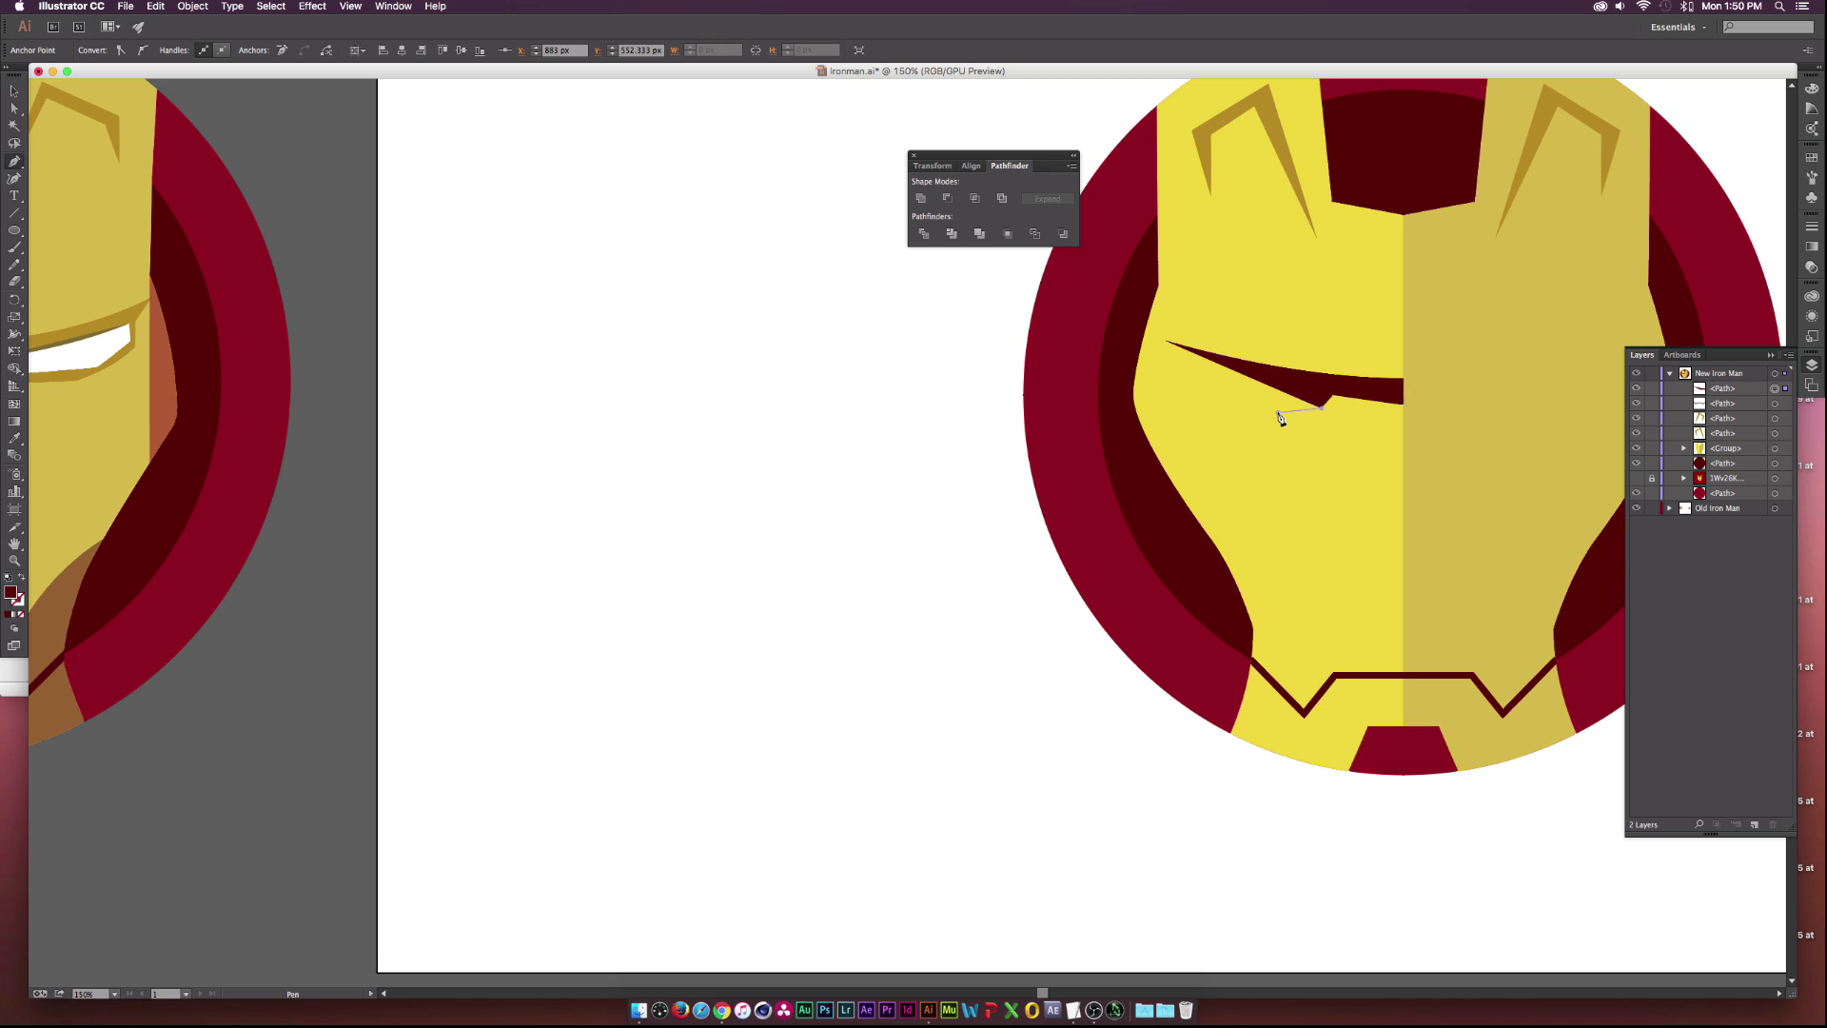
Finish the left brow half, about 225 by 68 px, with an upright outer edge, closing the path at the pointed tip, and deselect it.
scroll(1285, 409, left, 5)
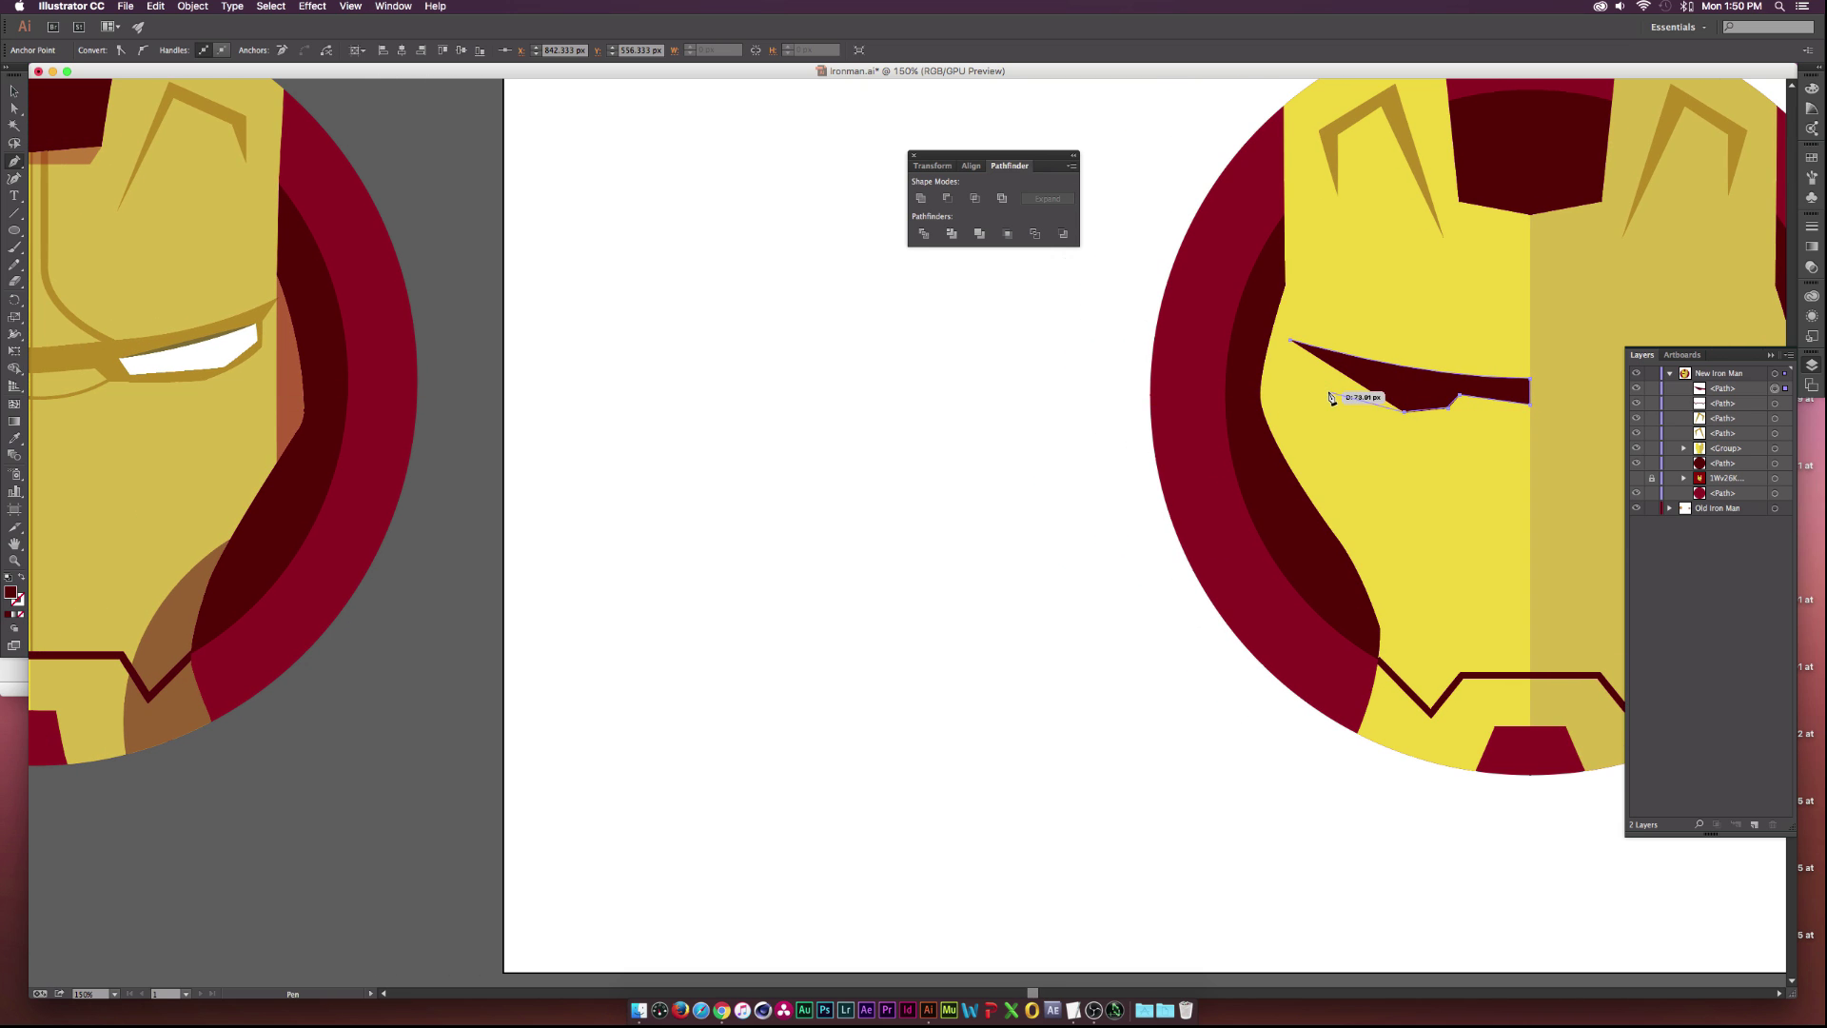
click(1324, 391)
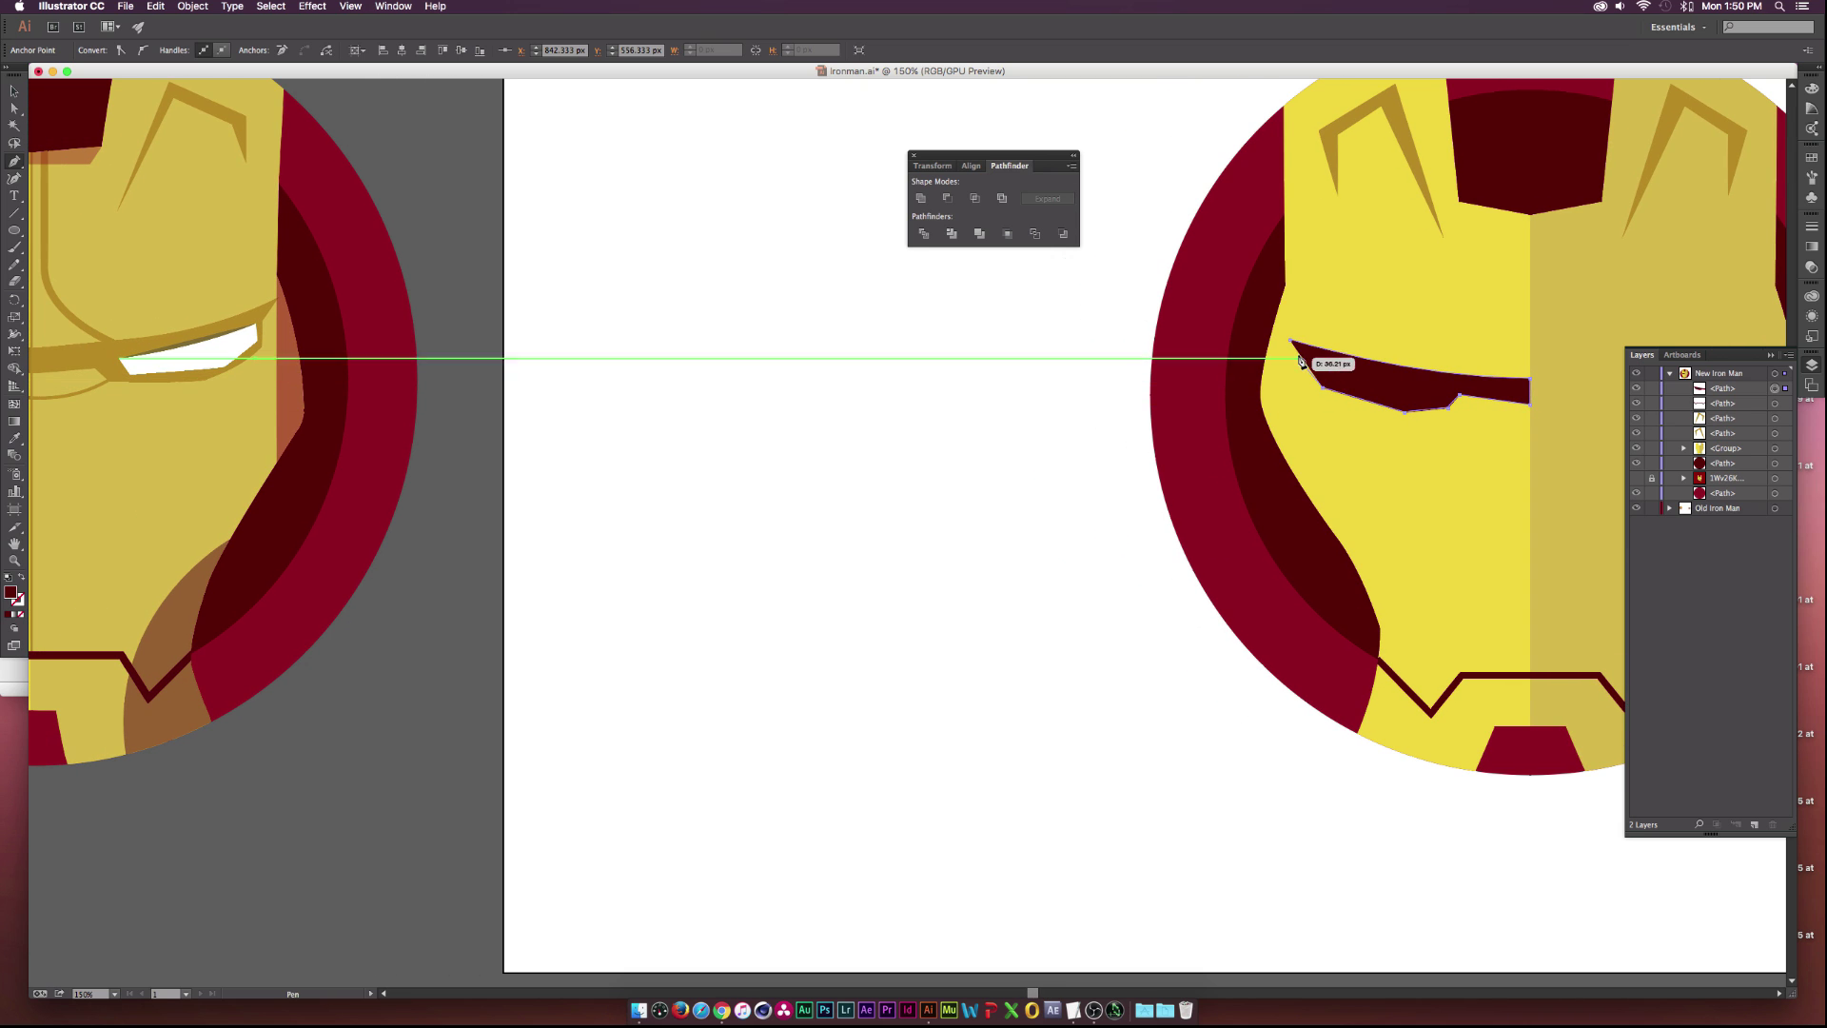
click(1292, 341)
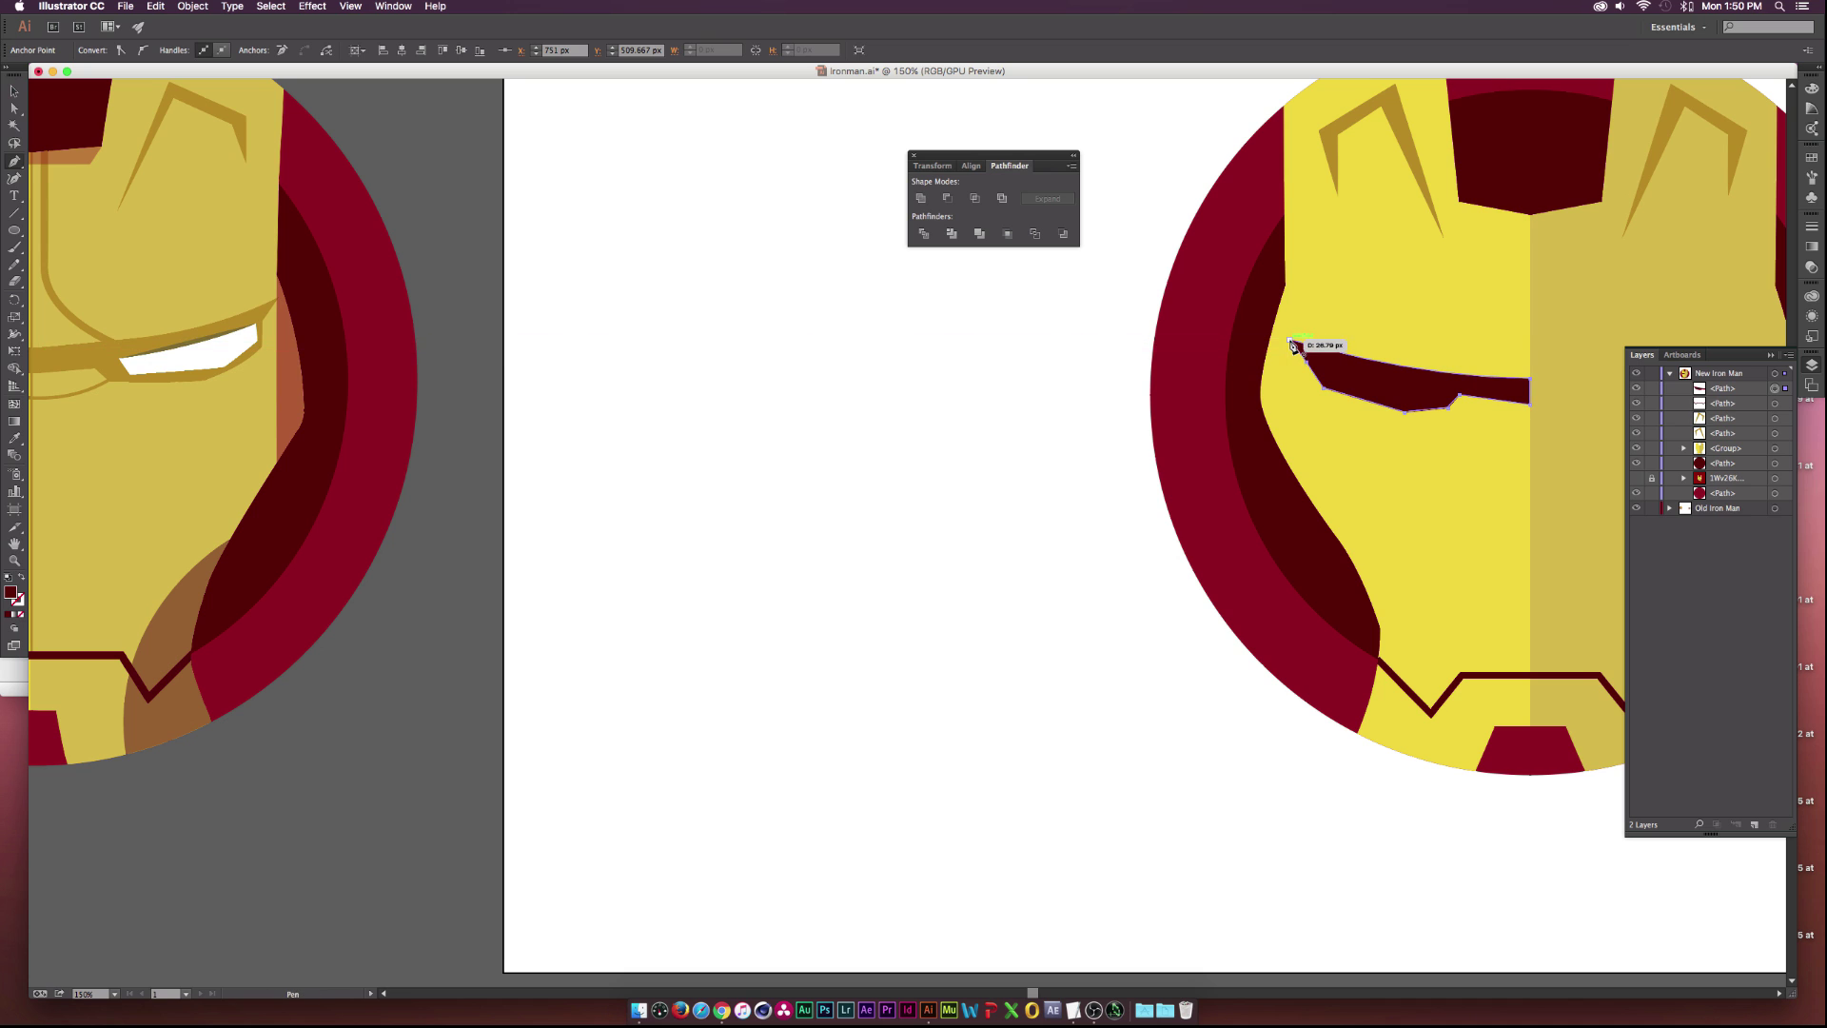
scroll(1204, 440, down, 3)
scroll(1168, 447, up, 1)
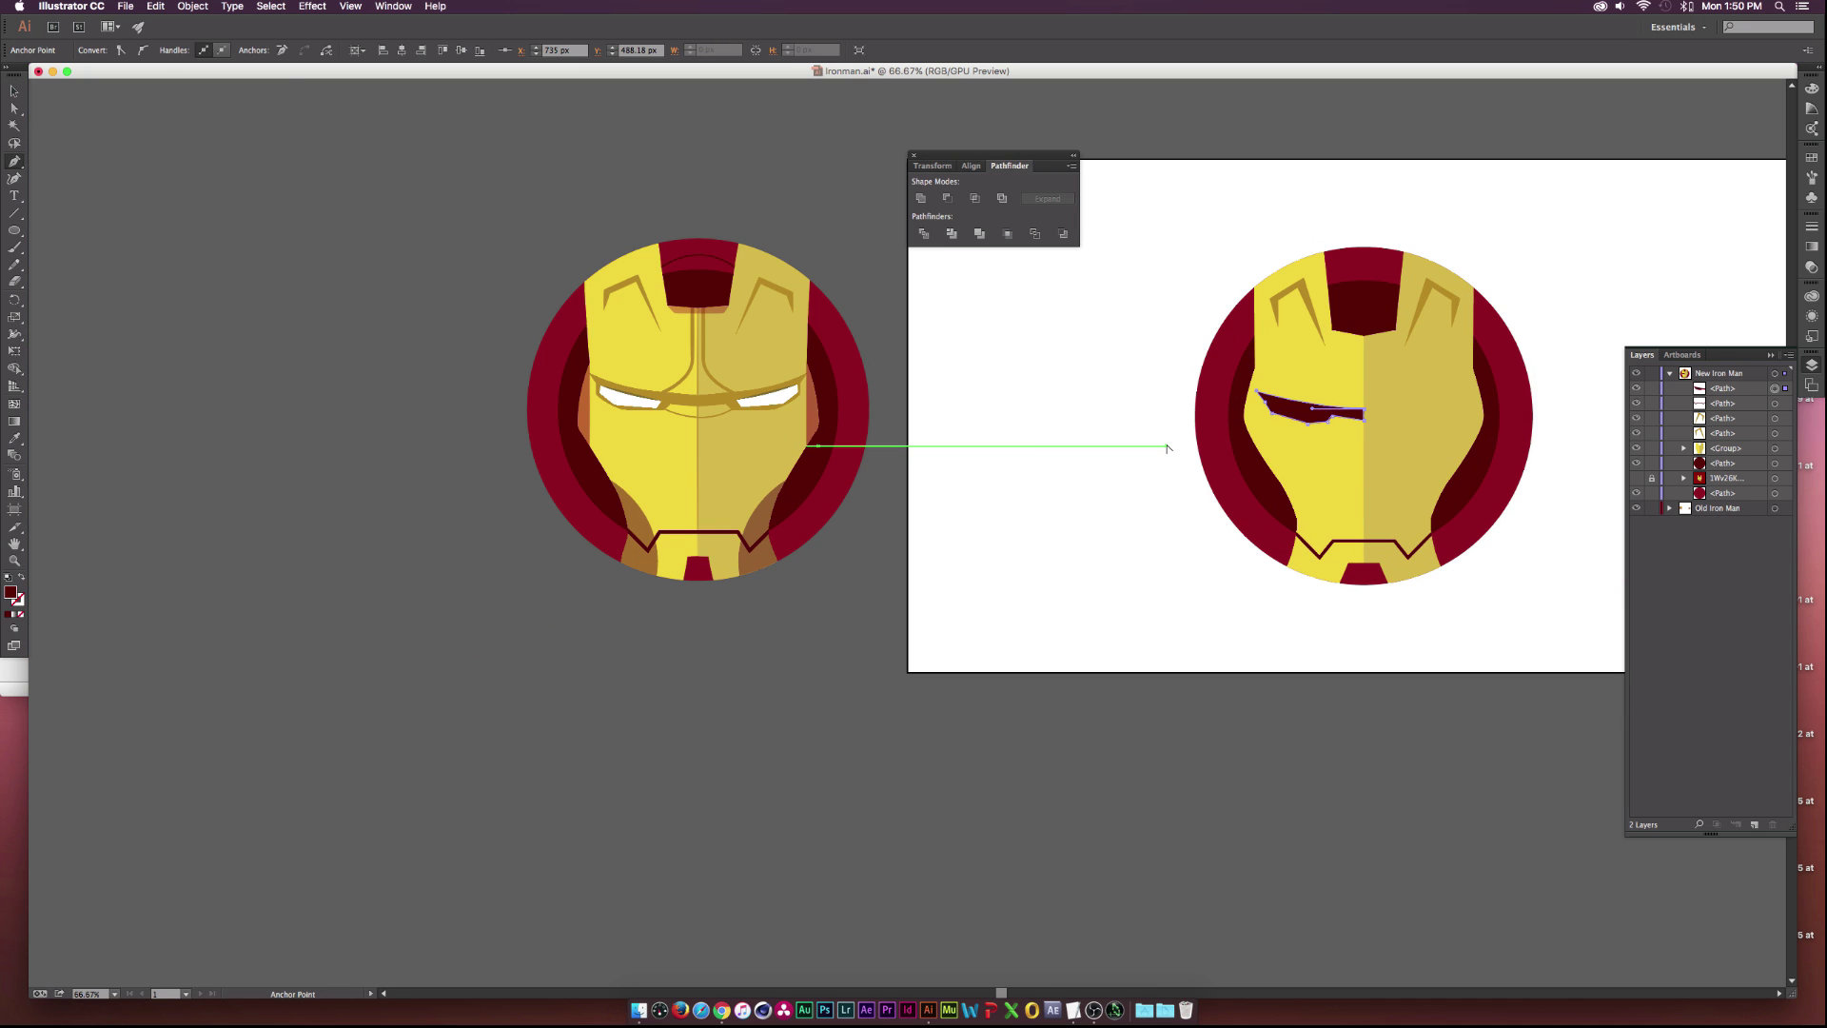
scroll(1273, 407, up, 2)
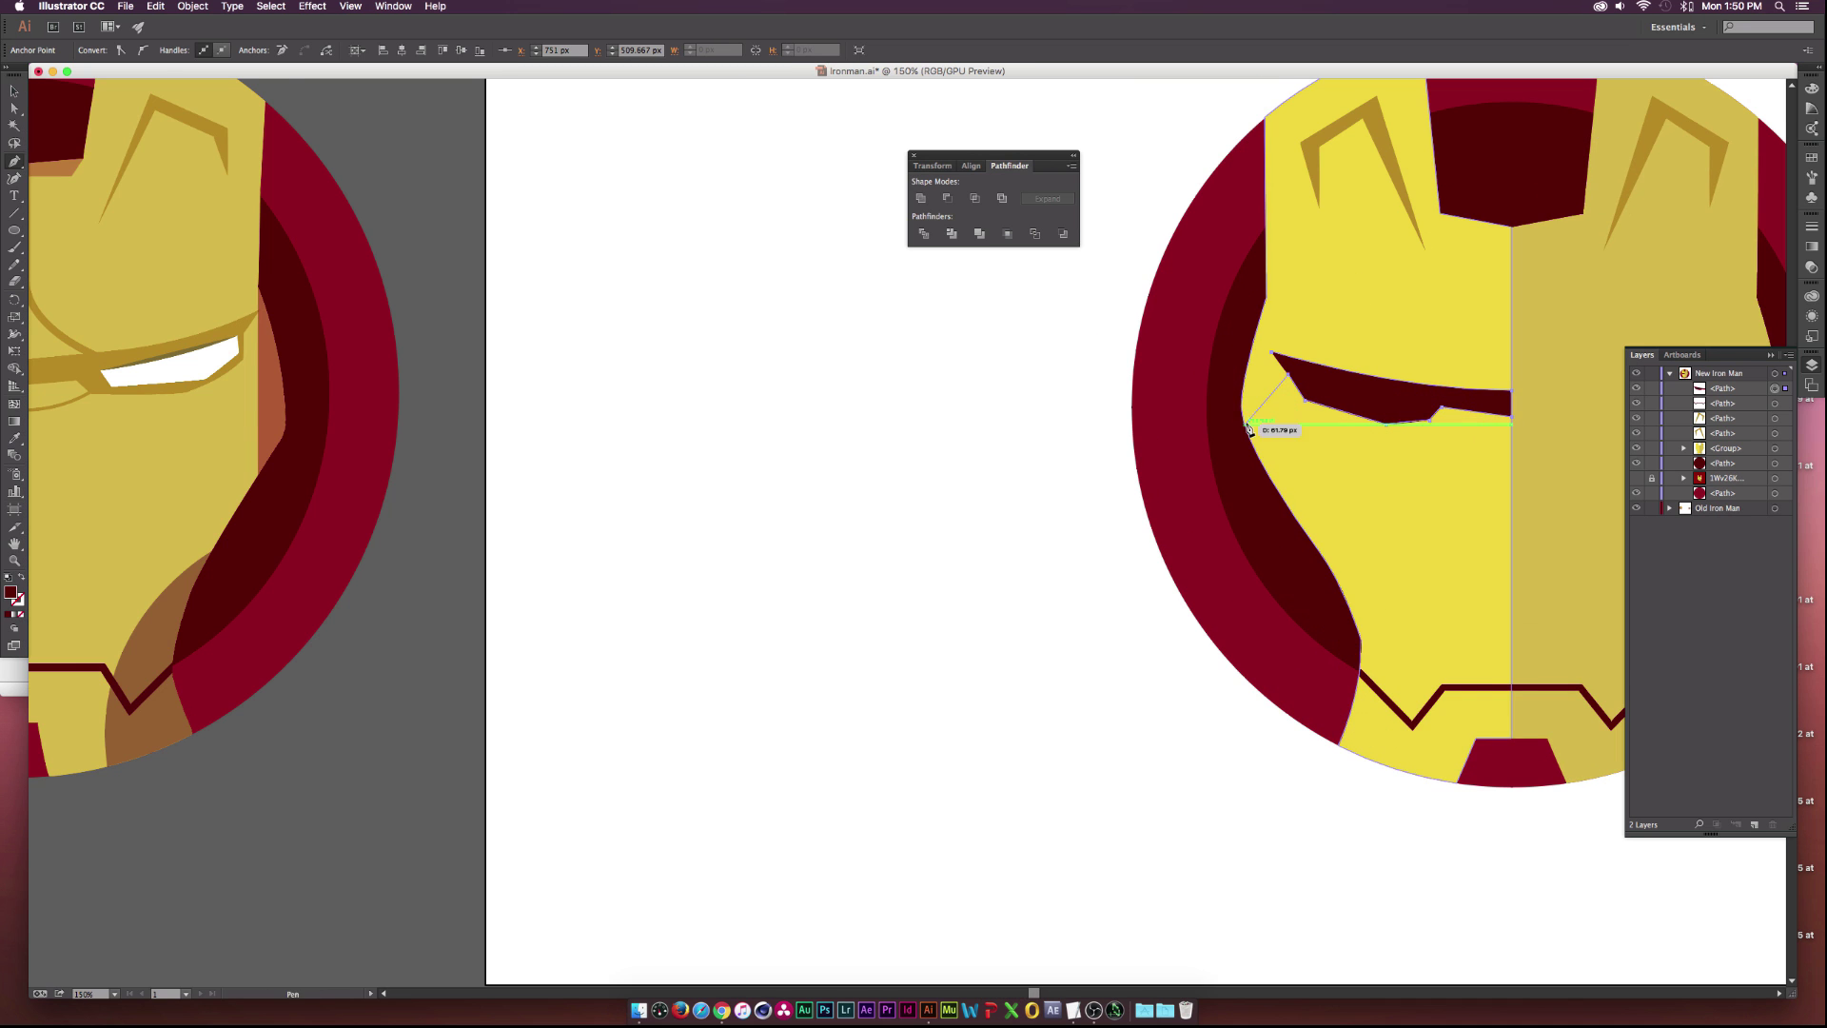
drag(1292, 398, 1275, 357)
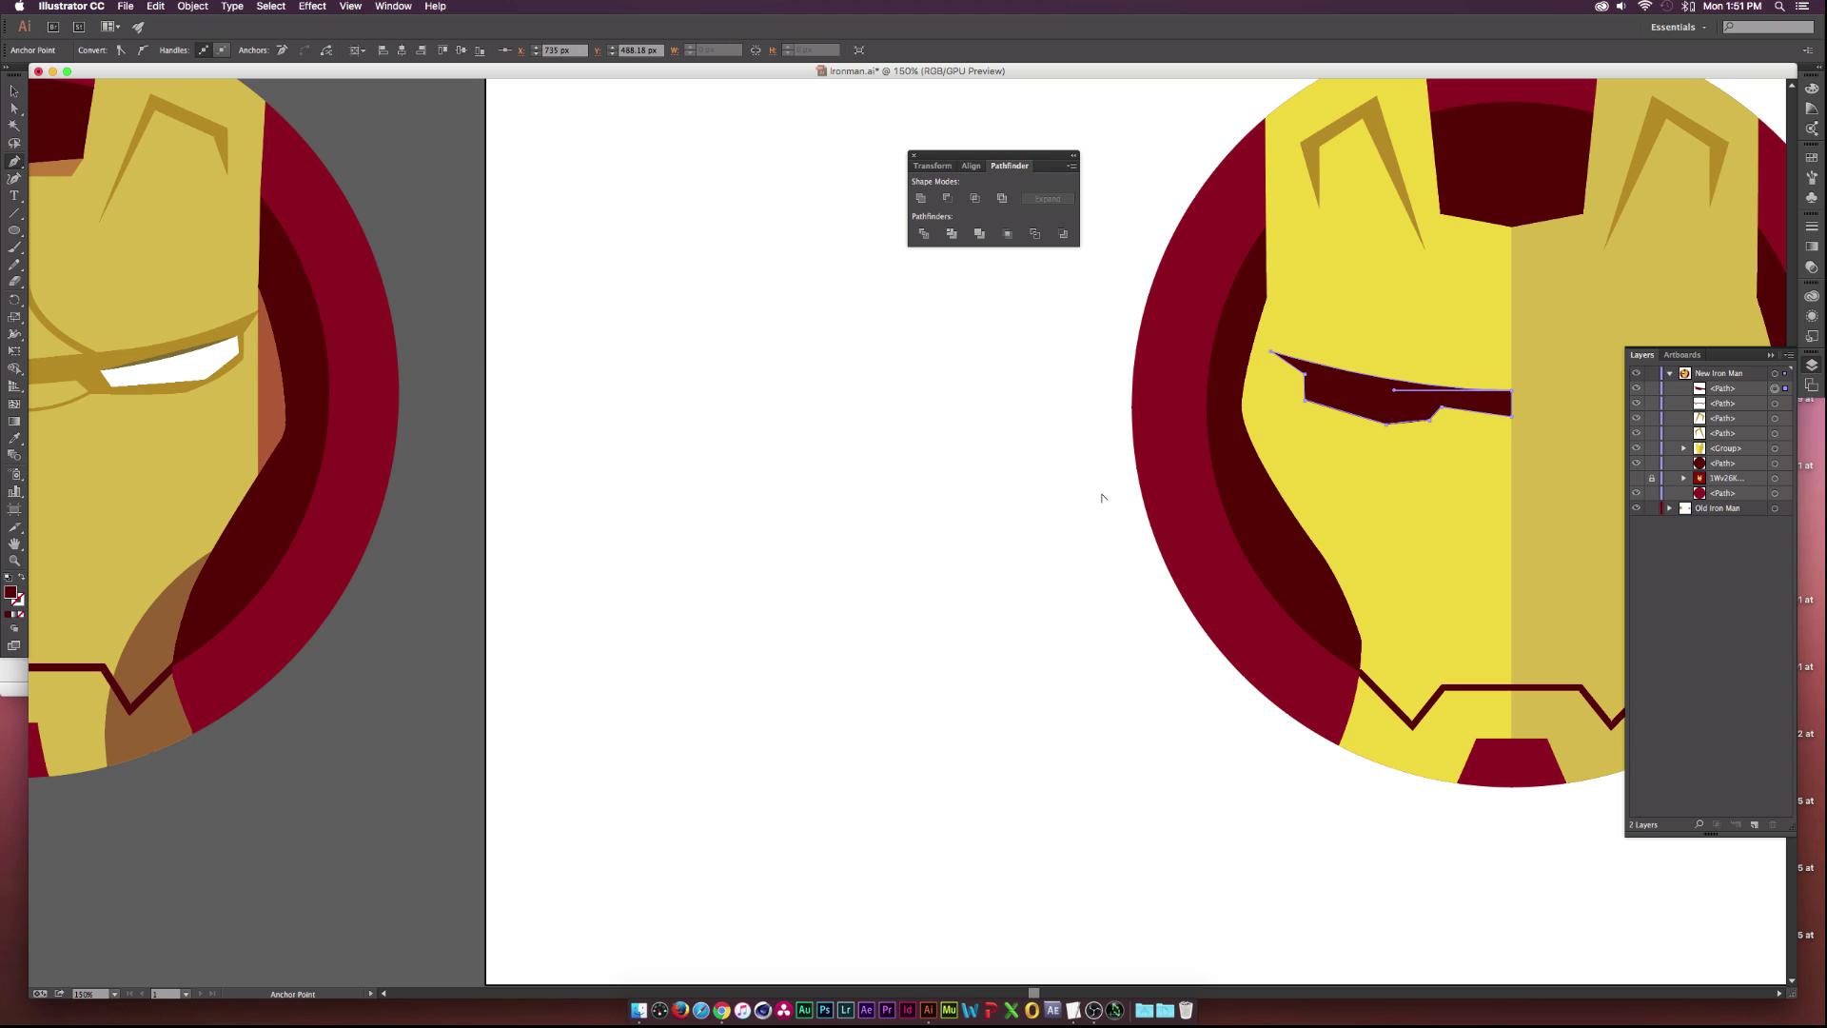
super+click(1040, 563)
key(super+1)
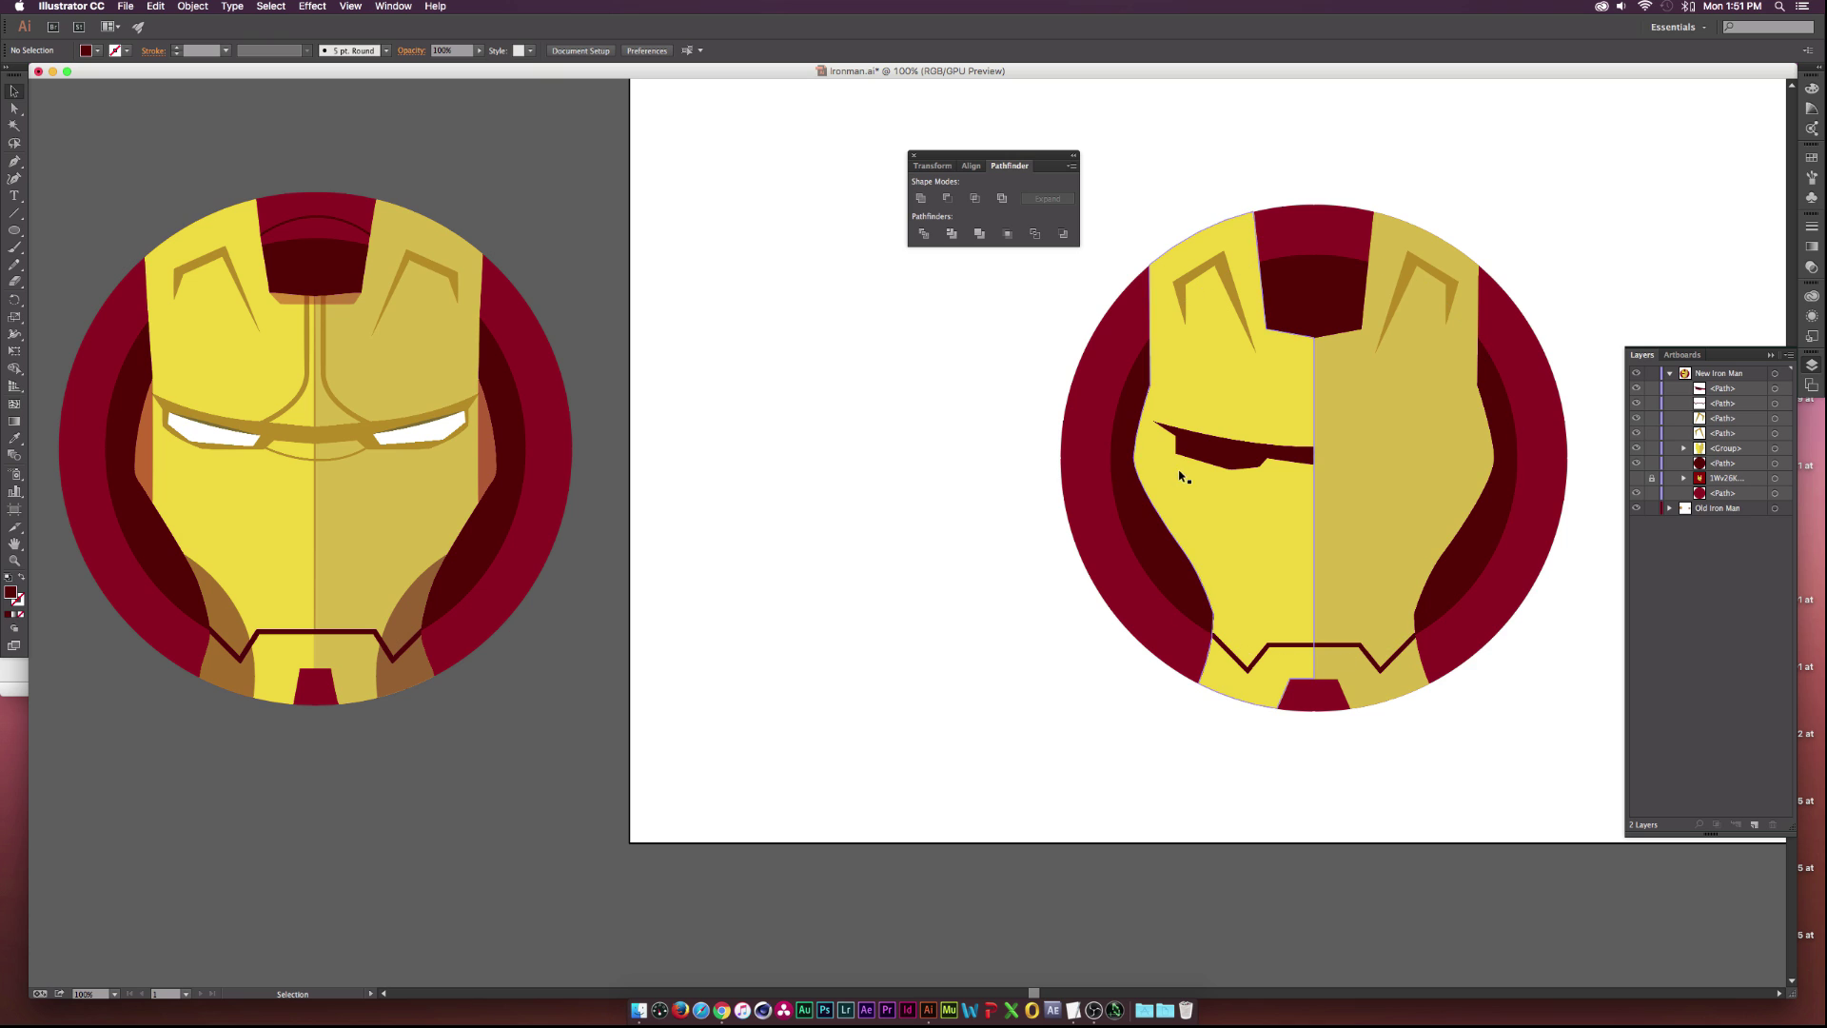
Select the left brow half and duplicate it in place.
click(1241, 461)
key(a)
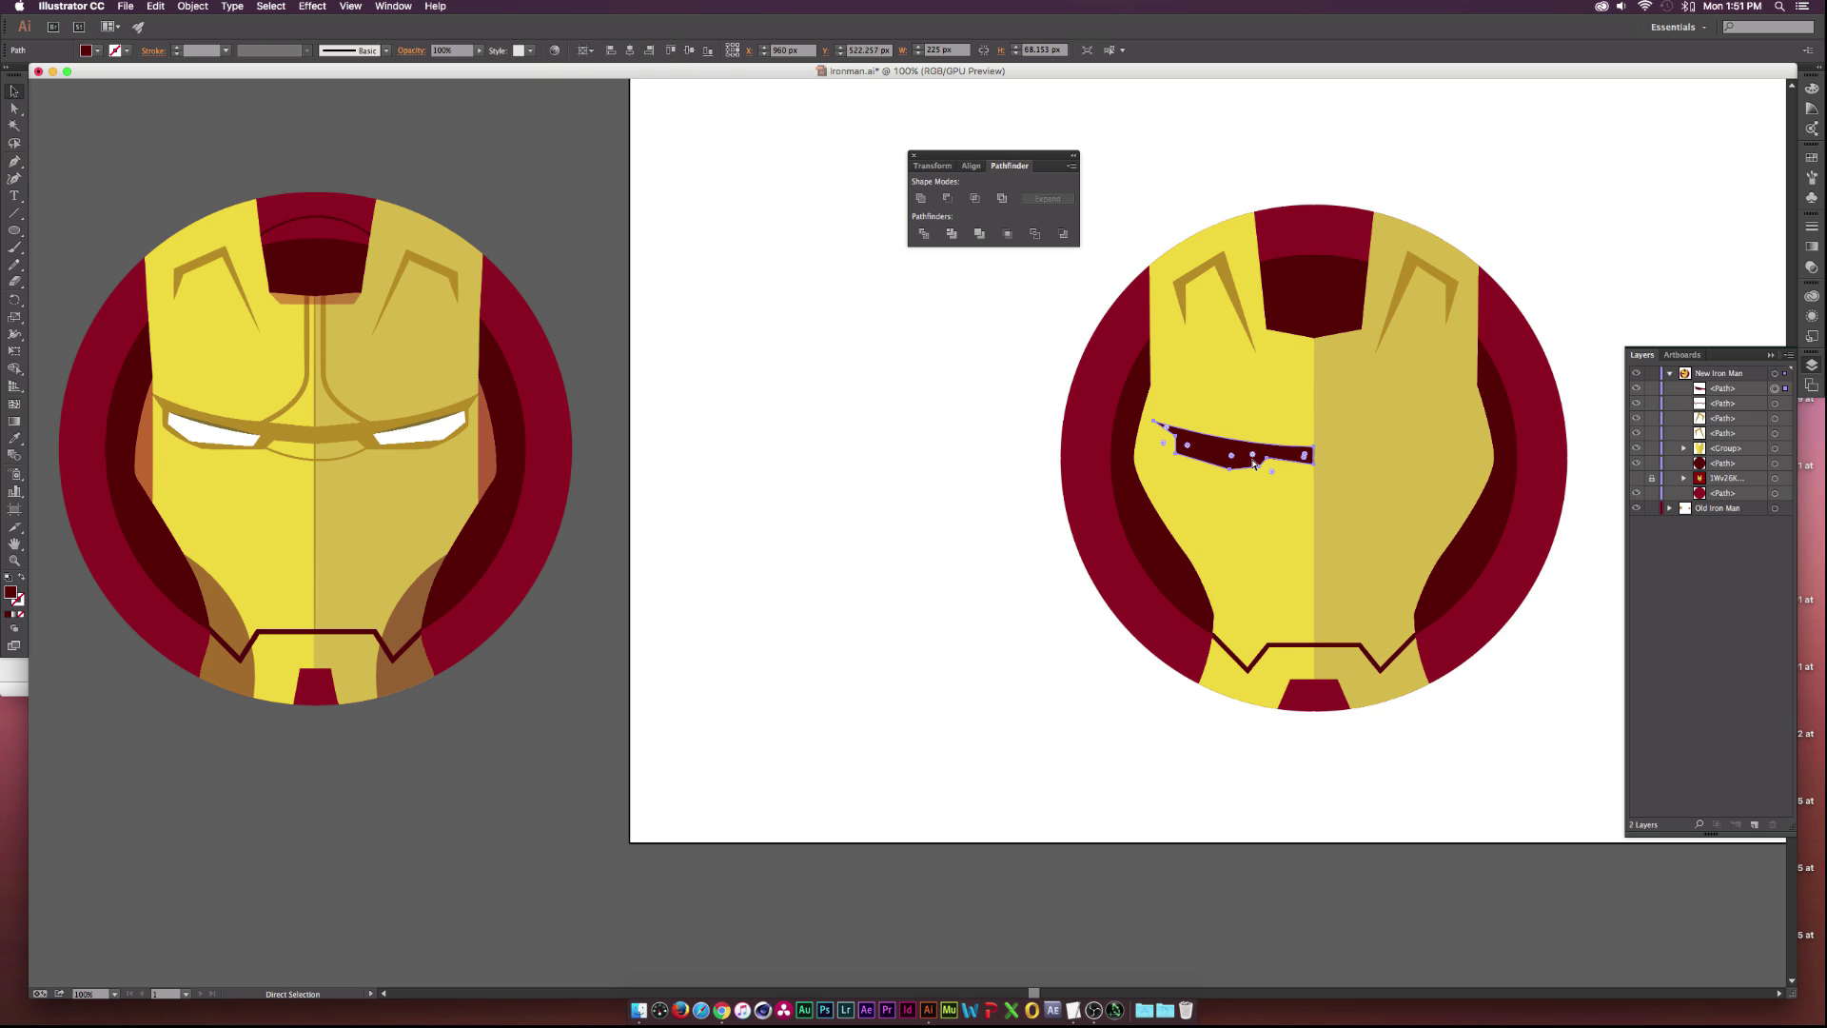
key(v)
click(154, 6)
click(210, 122)
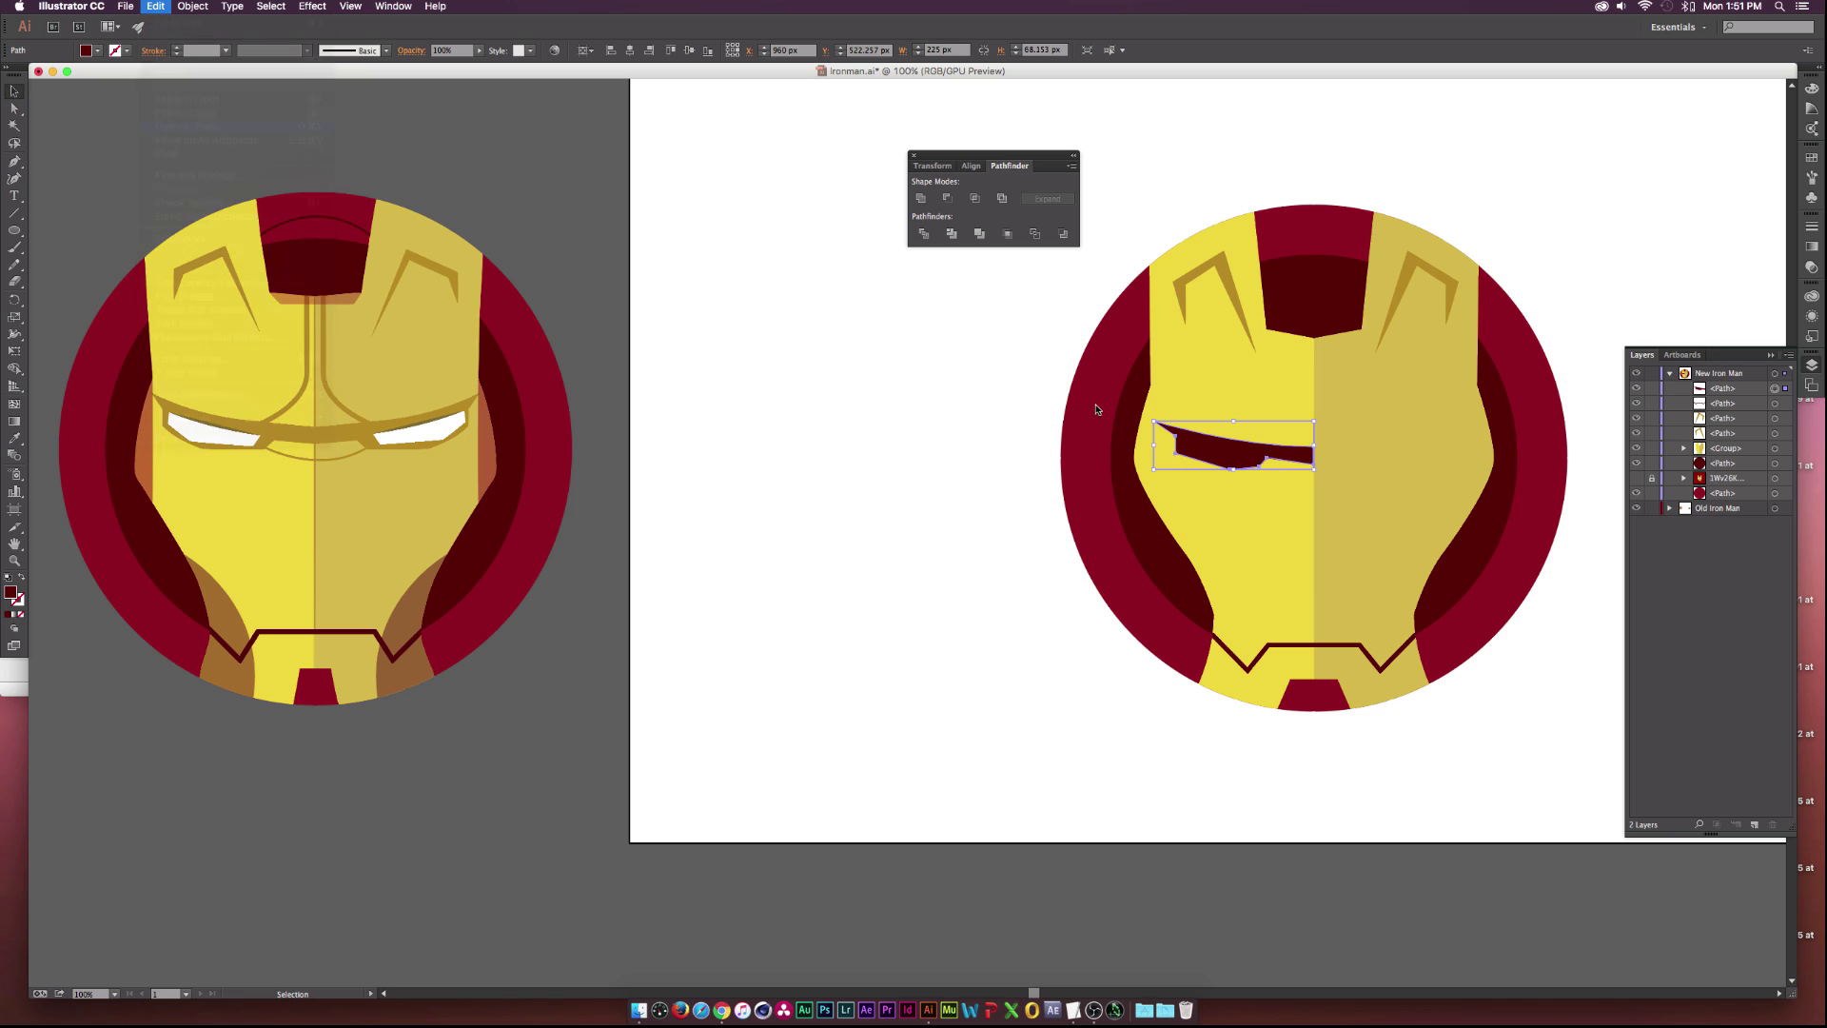
Reflect the brow copy across the vertical axis and move it to the right side of the mask, meeting the original at the centre line.
click(206, 8)
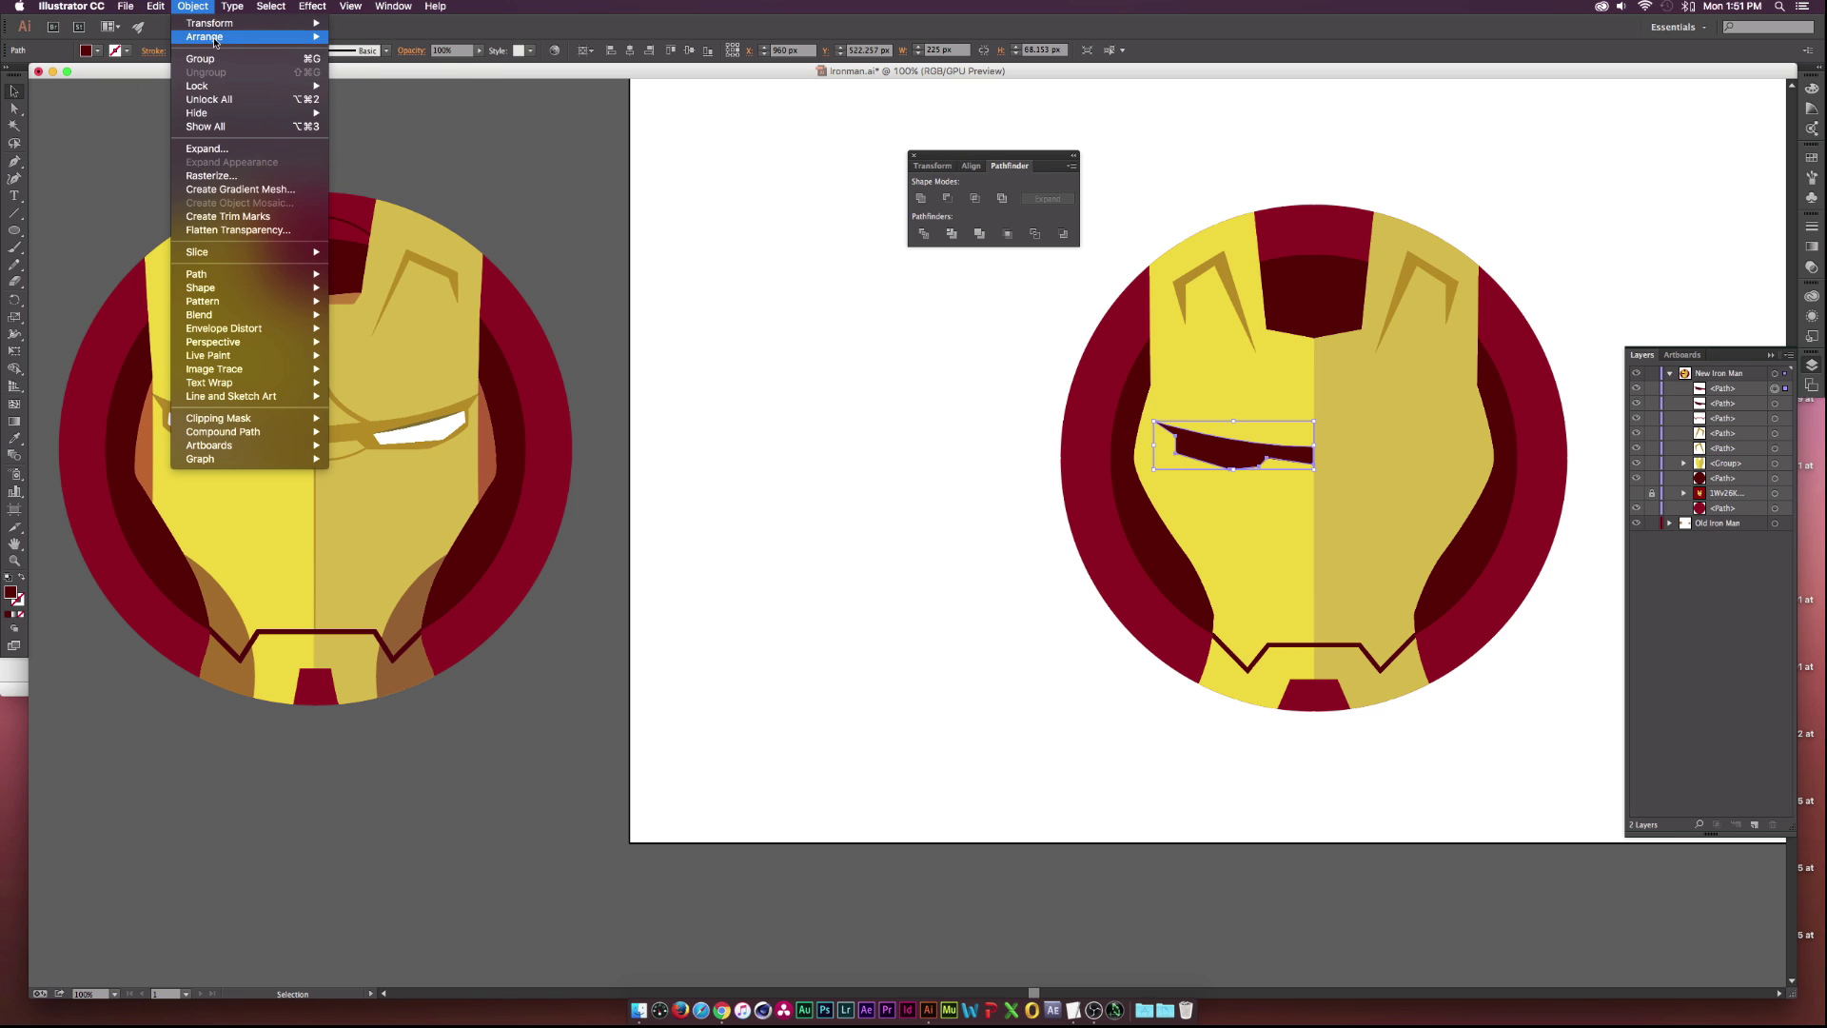
mouse_move(286, 22)
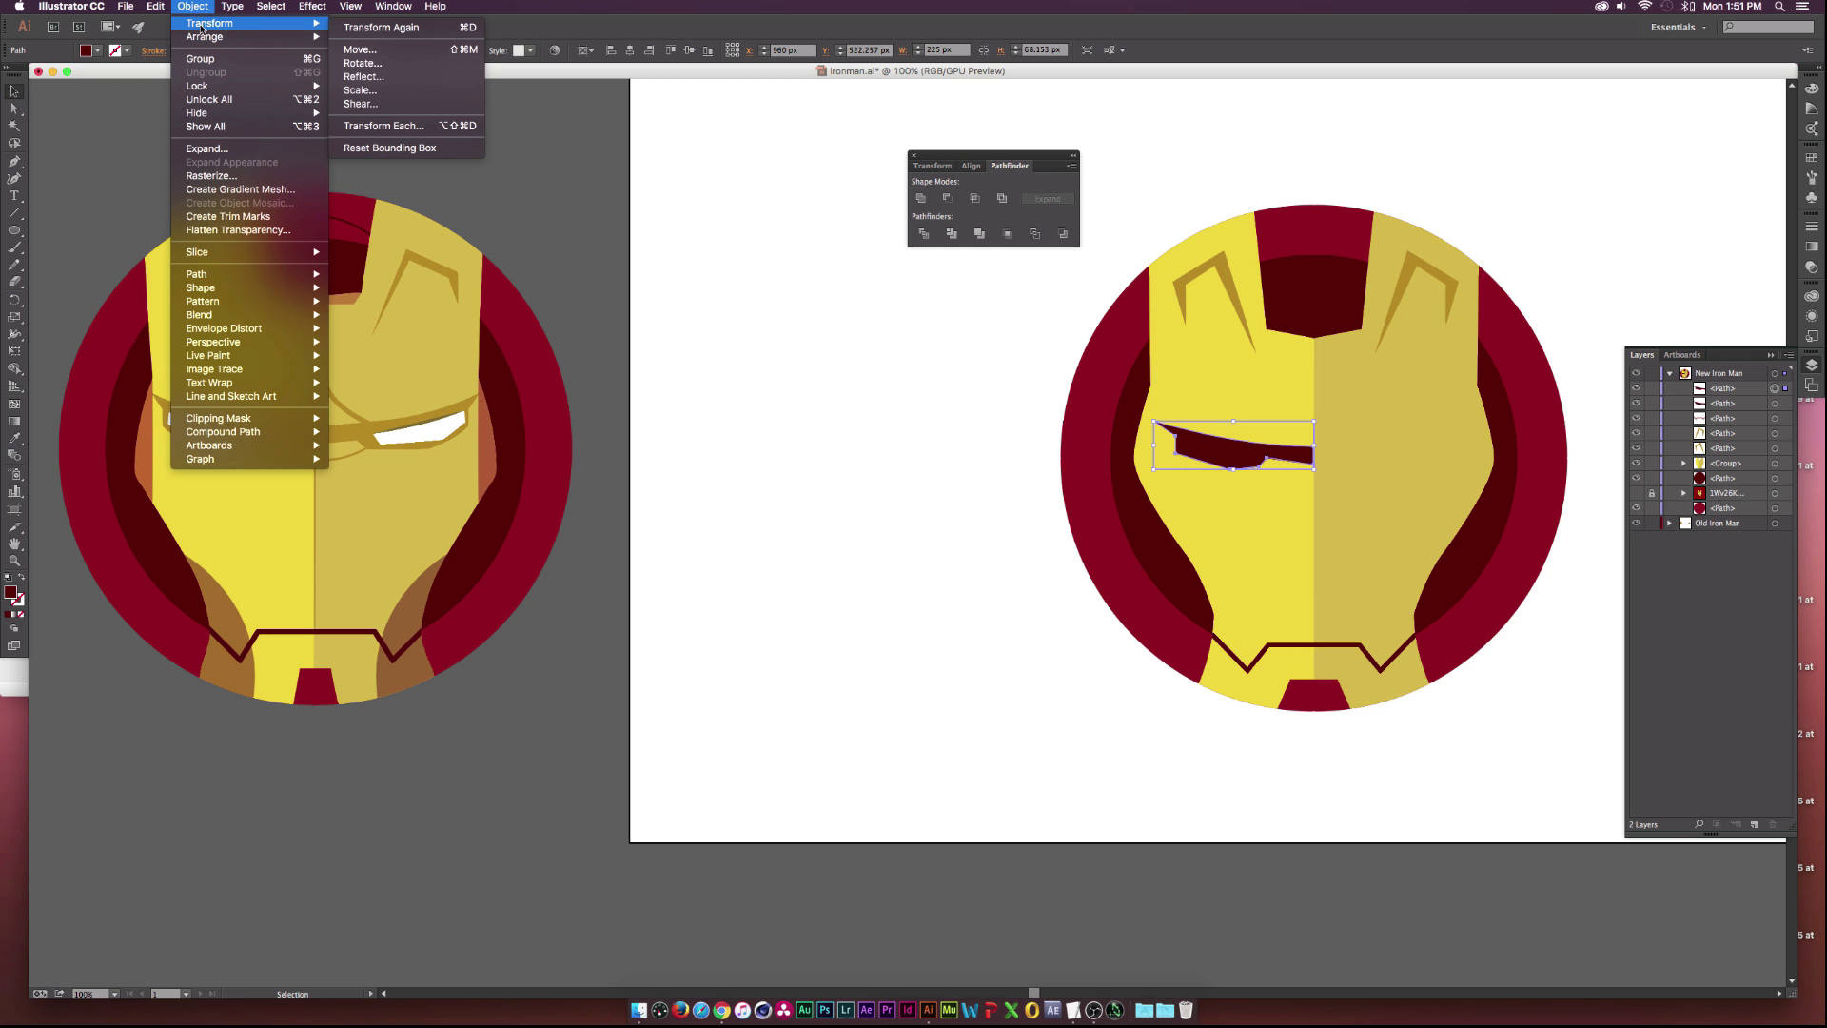
click(369, 92)
key(Return)
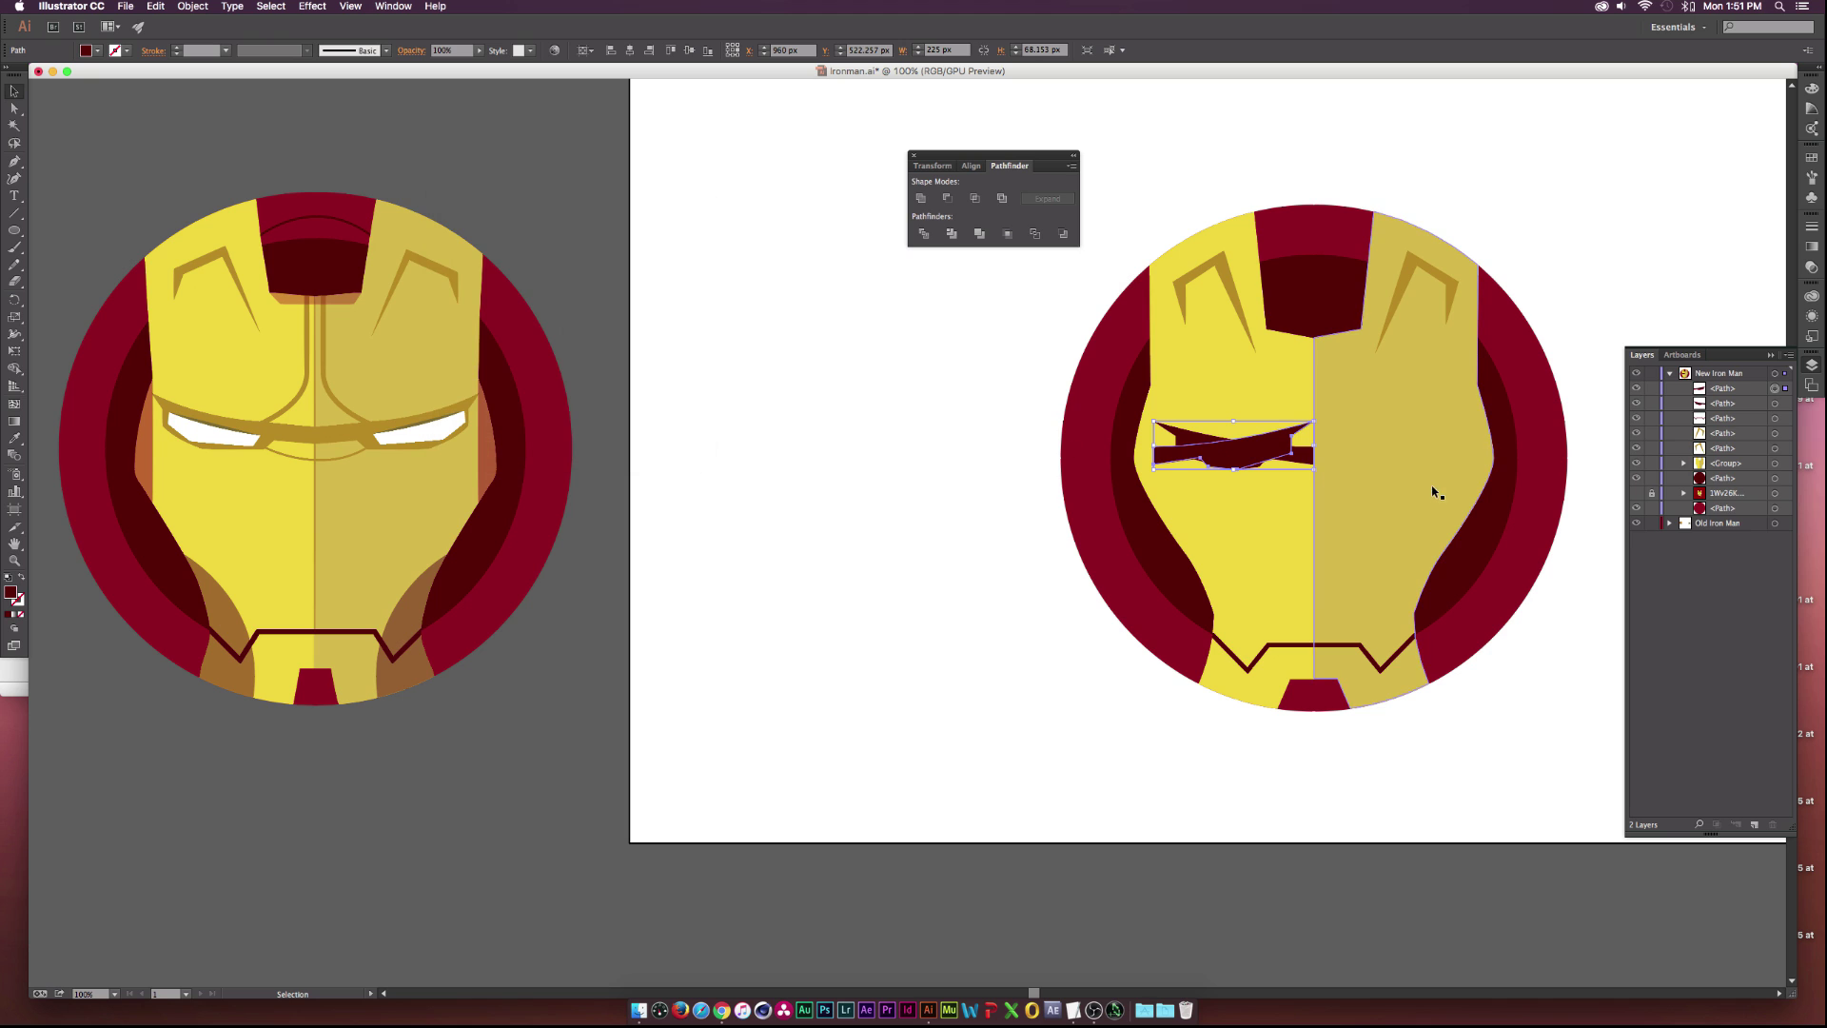
drag(1192, 462, 1407, 463)
Select both brow halves and unite them into one shape with Pathfinder.
scroll(1347, 463, up, 3)
shift+click(1234, 462)
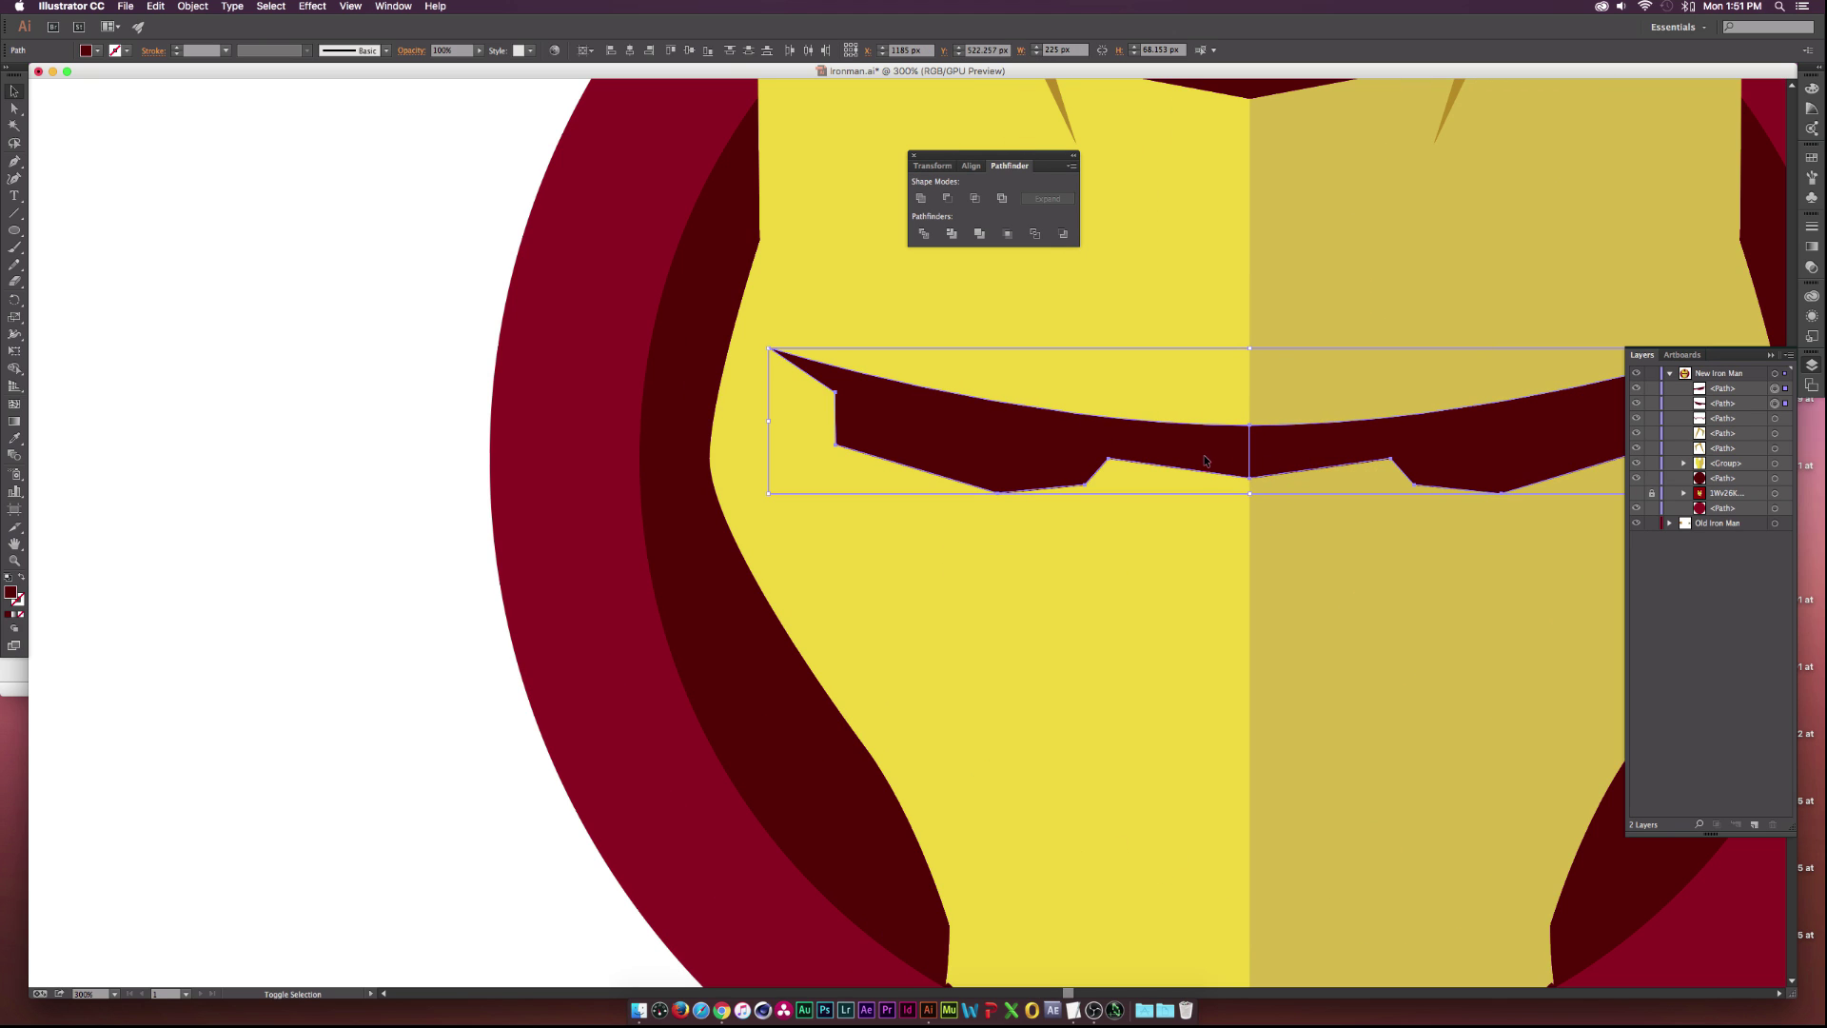
click(929, 197)
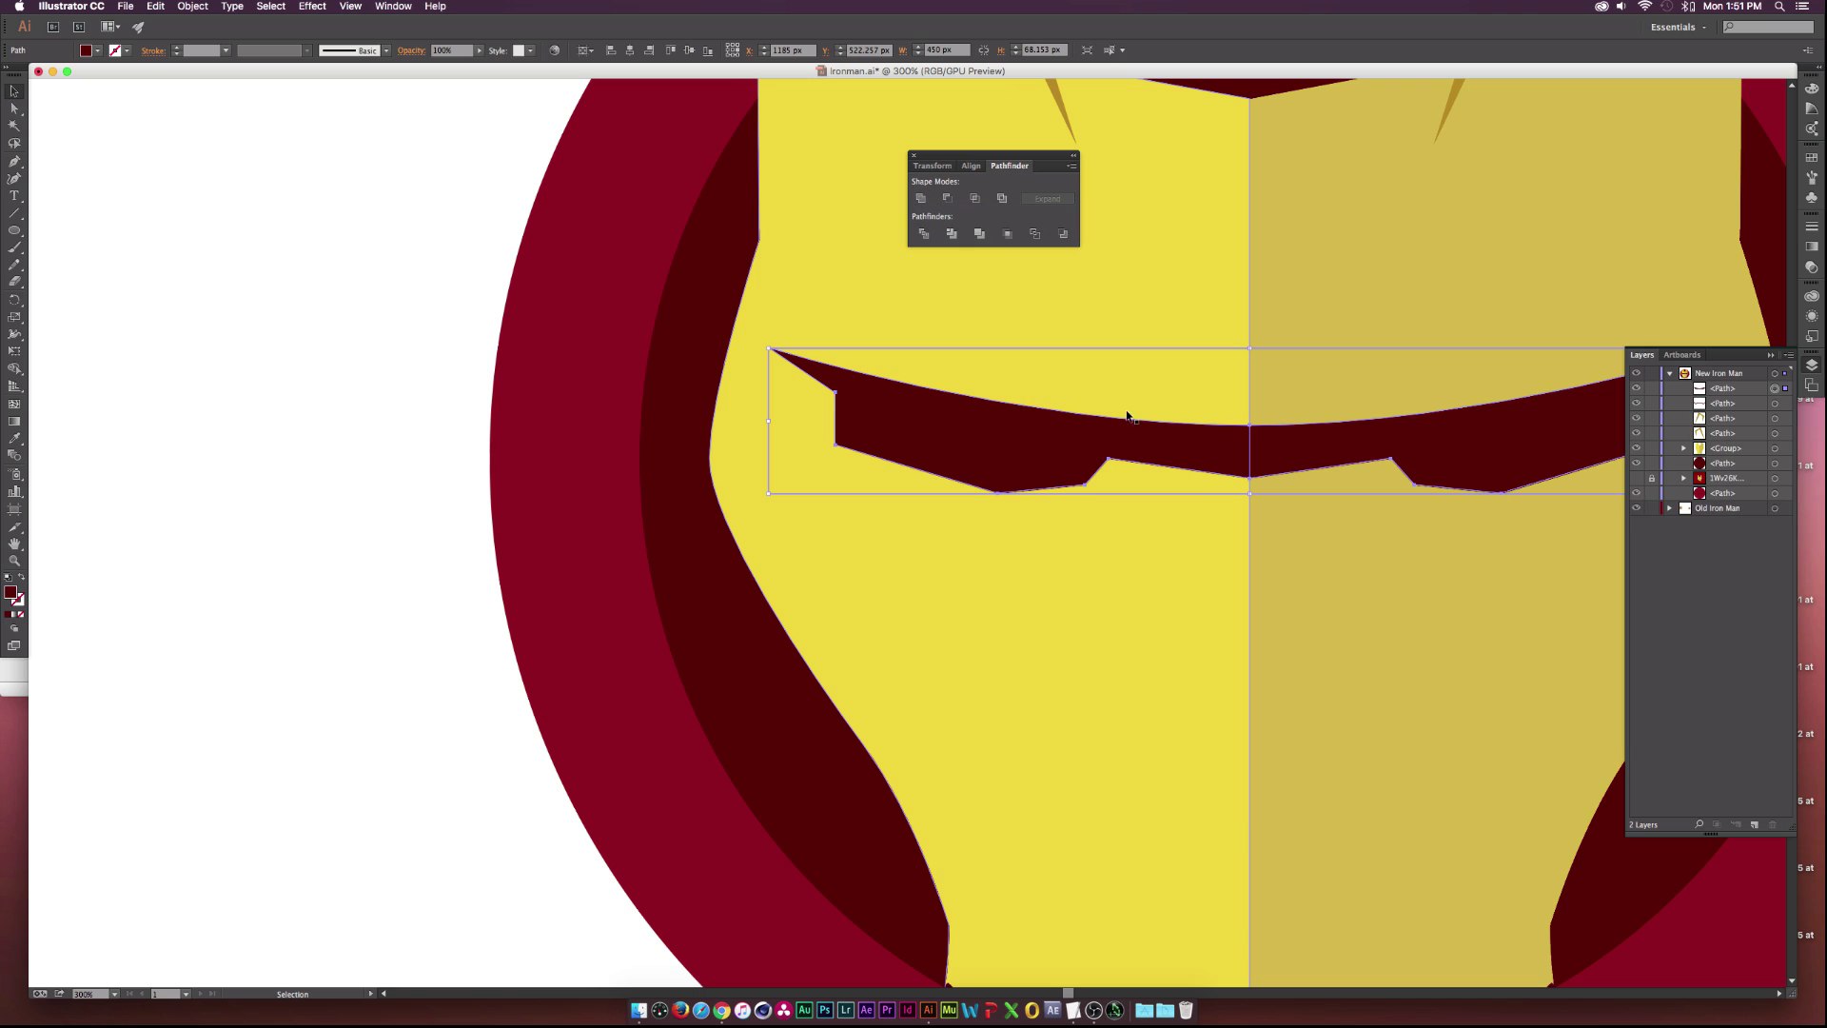
Fill the united brow with the dark gold sampled from the old badge's brow, then deselect it.
scroll(1129, 416, down, 2)
scroll(1129, 420, down, 2)
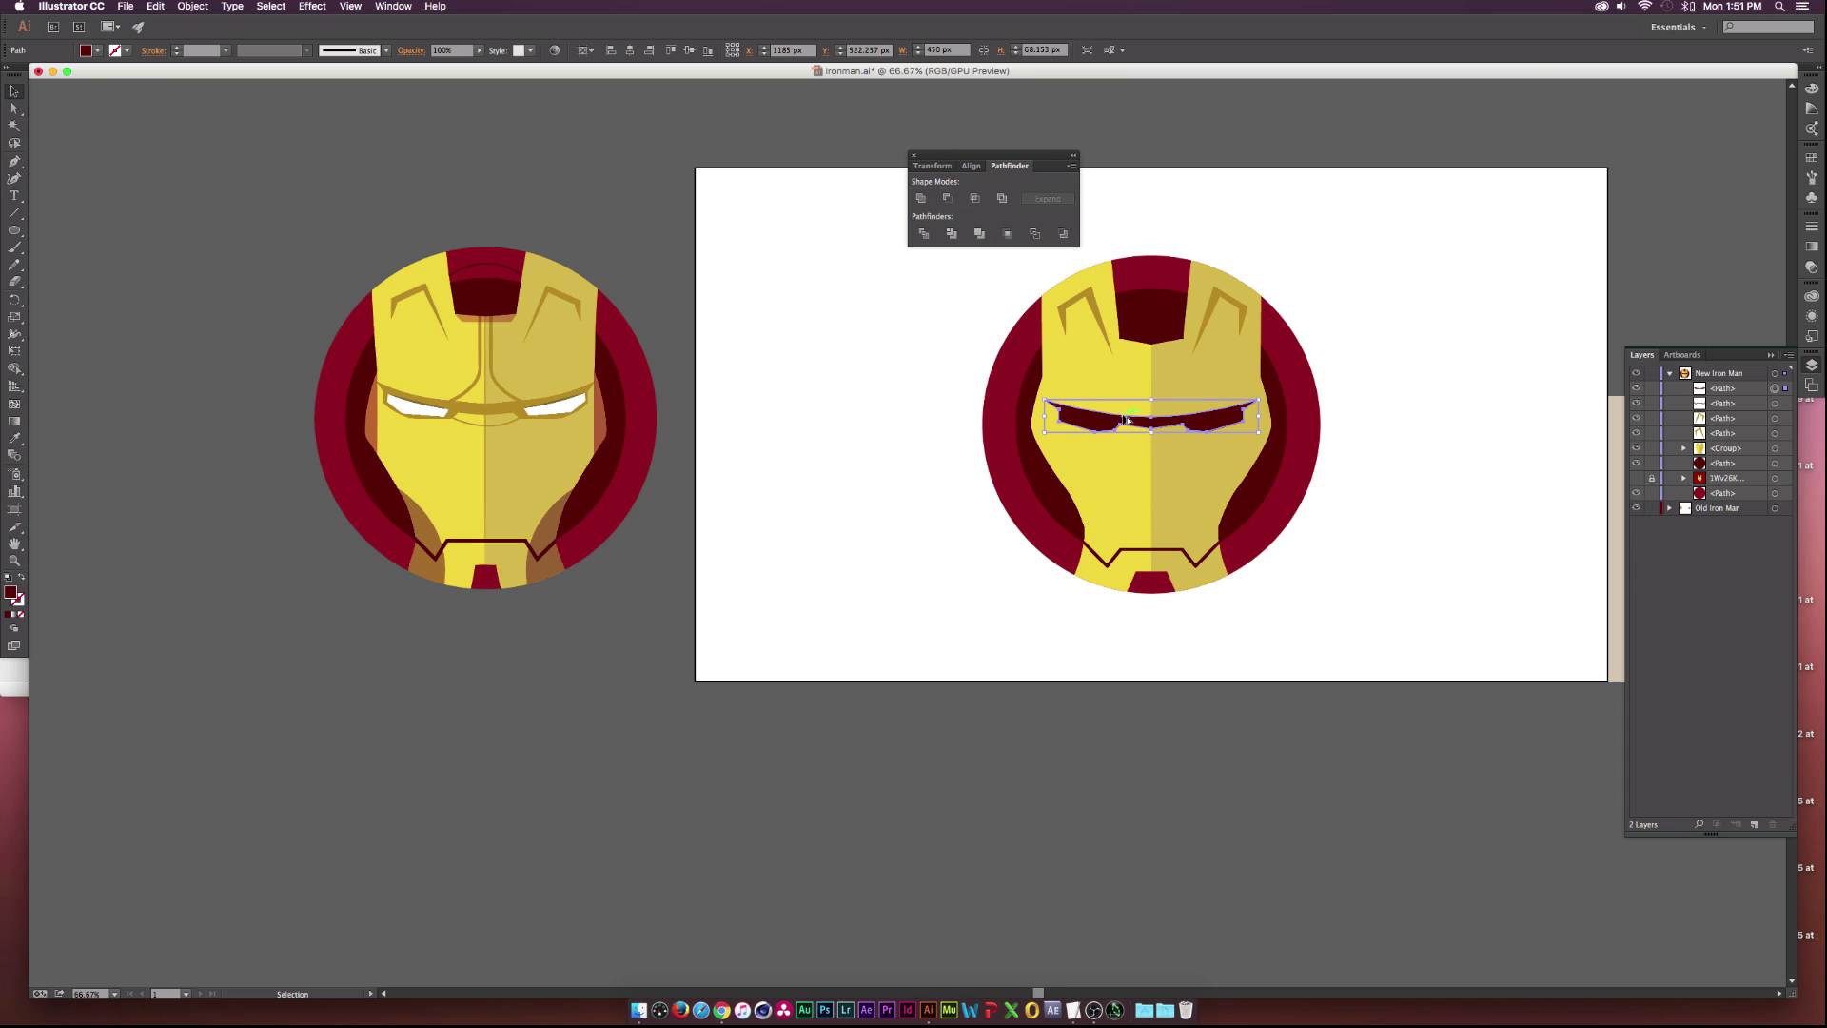
key(i)
click(486, 407)
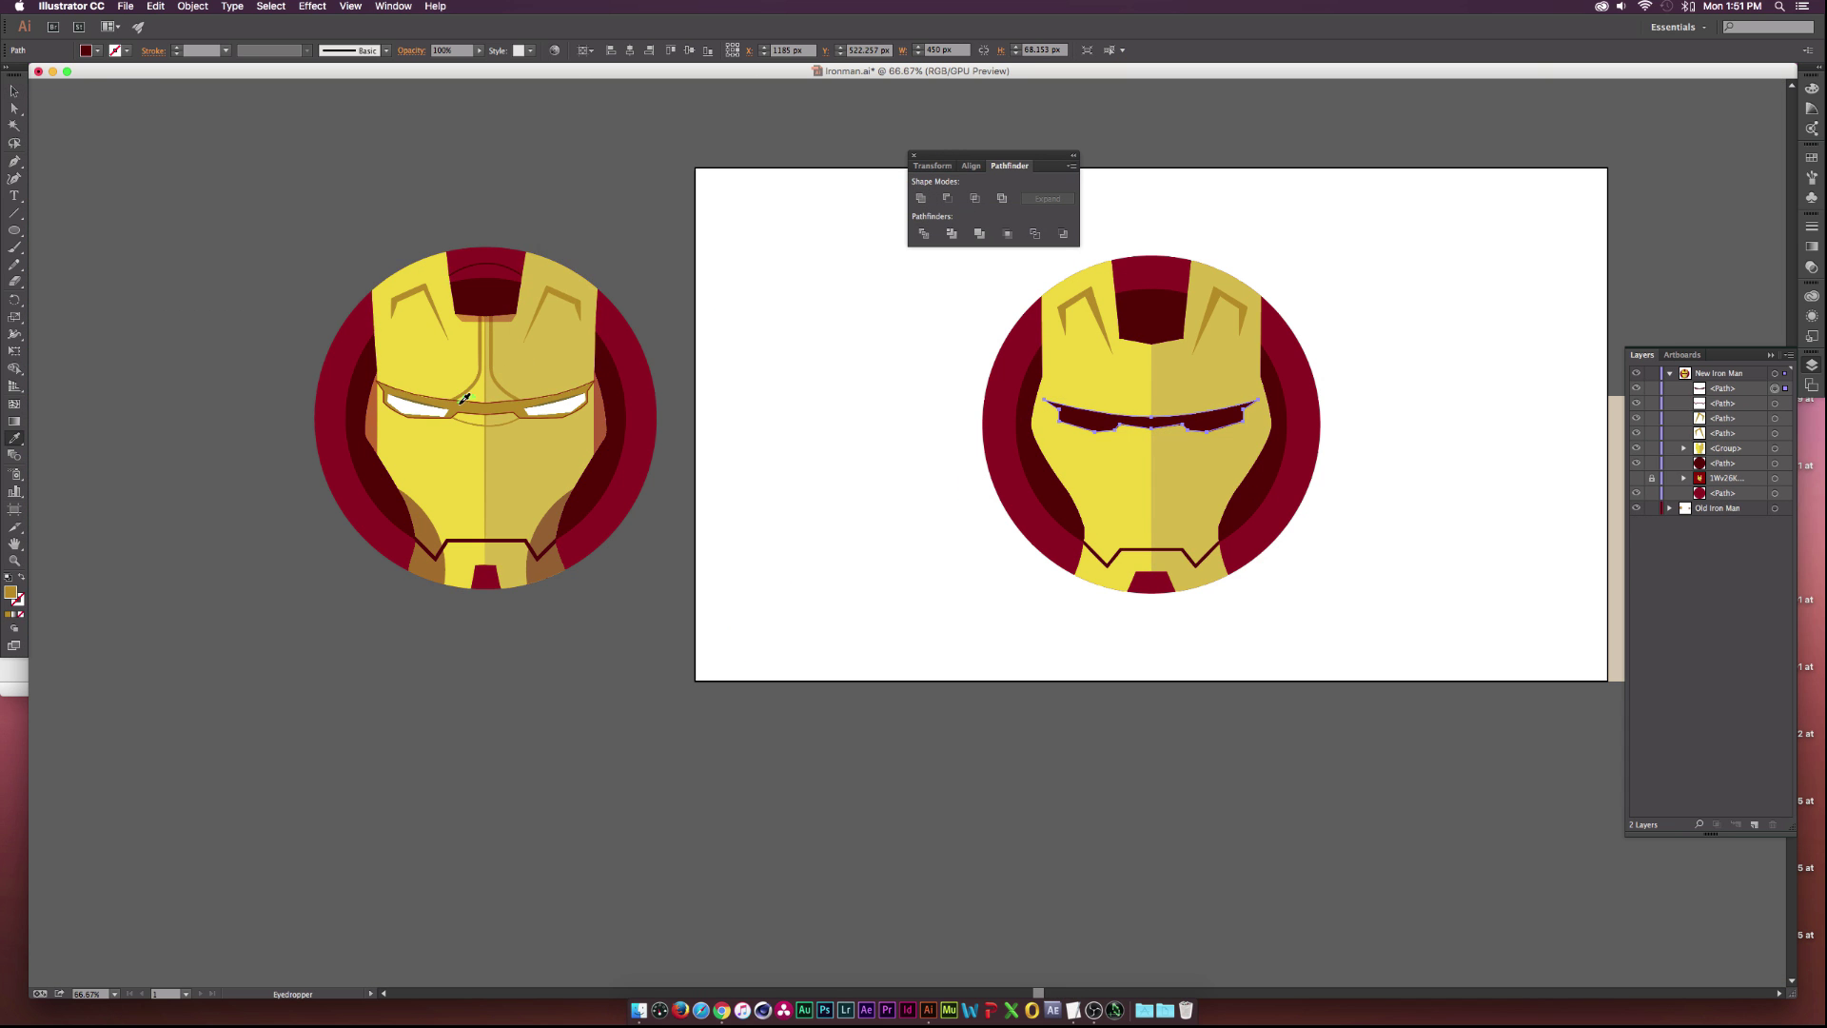
key(v)
click(58, 131)
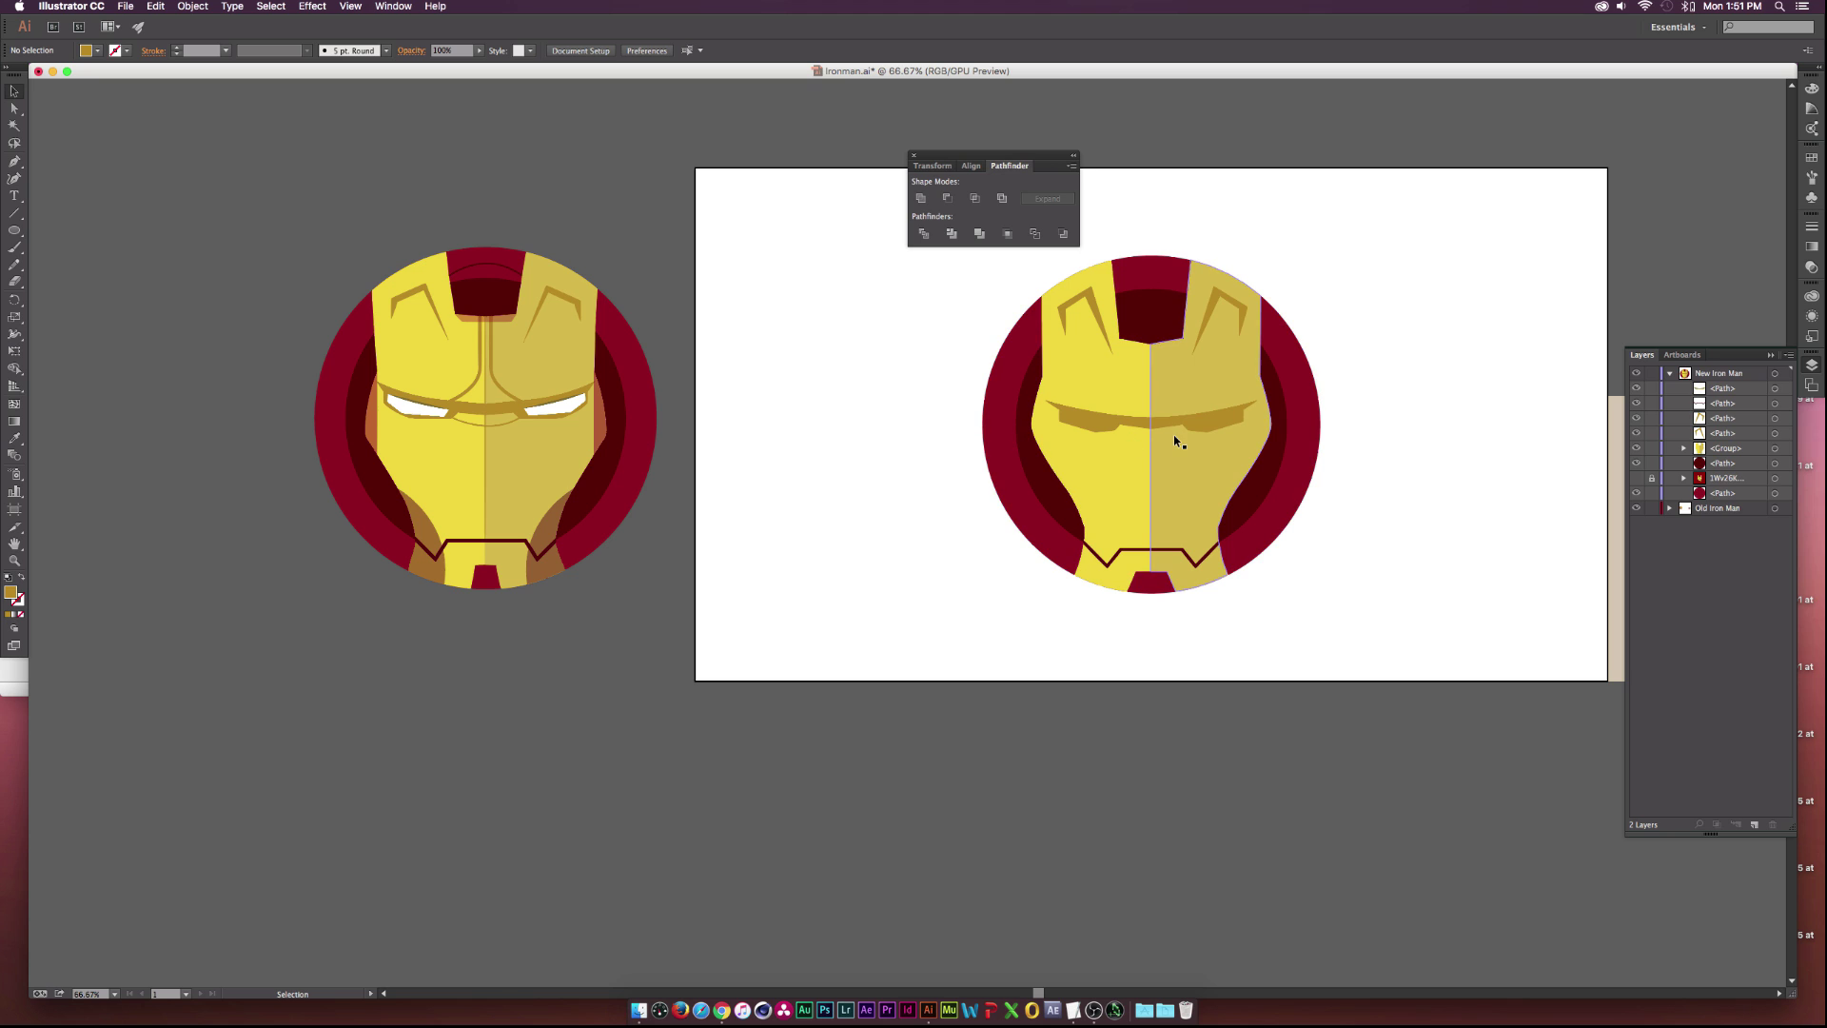
Draw a closed left eye shape, about 108 by 42 px, inside the left part of the brow with the Pen tool.
scroll(1179, 440, up, 2)
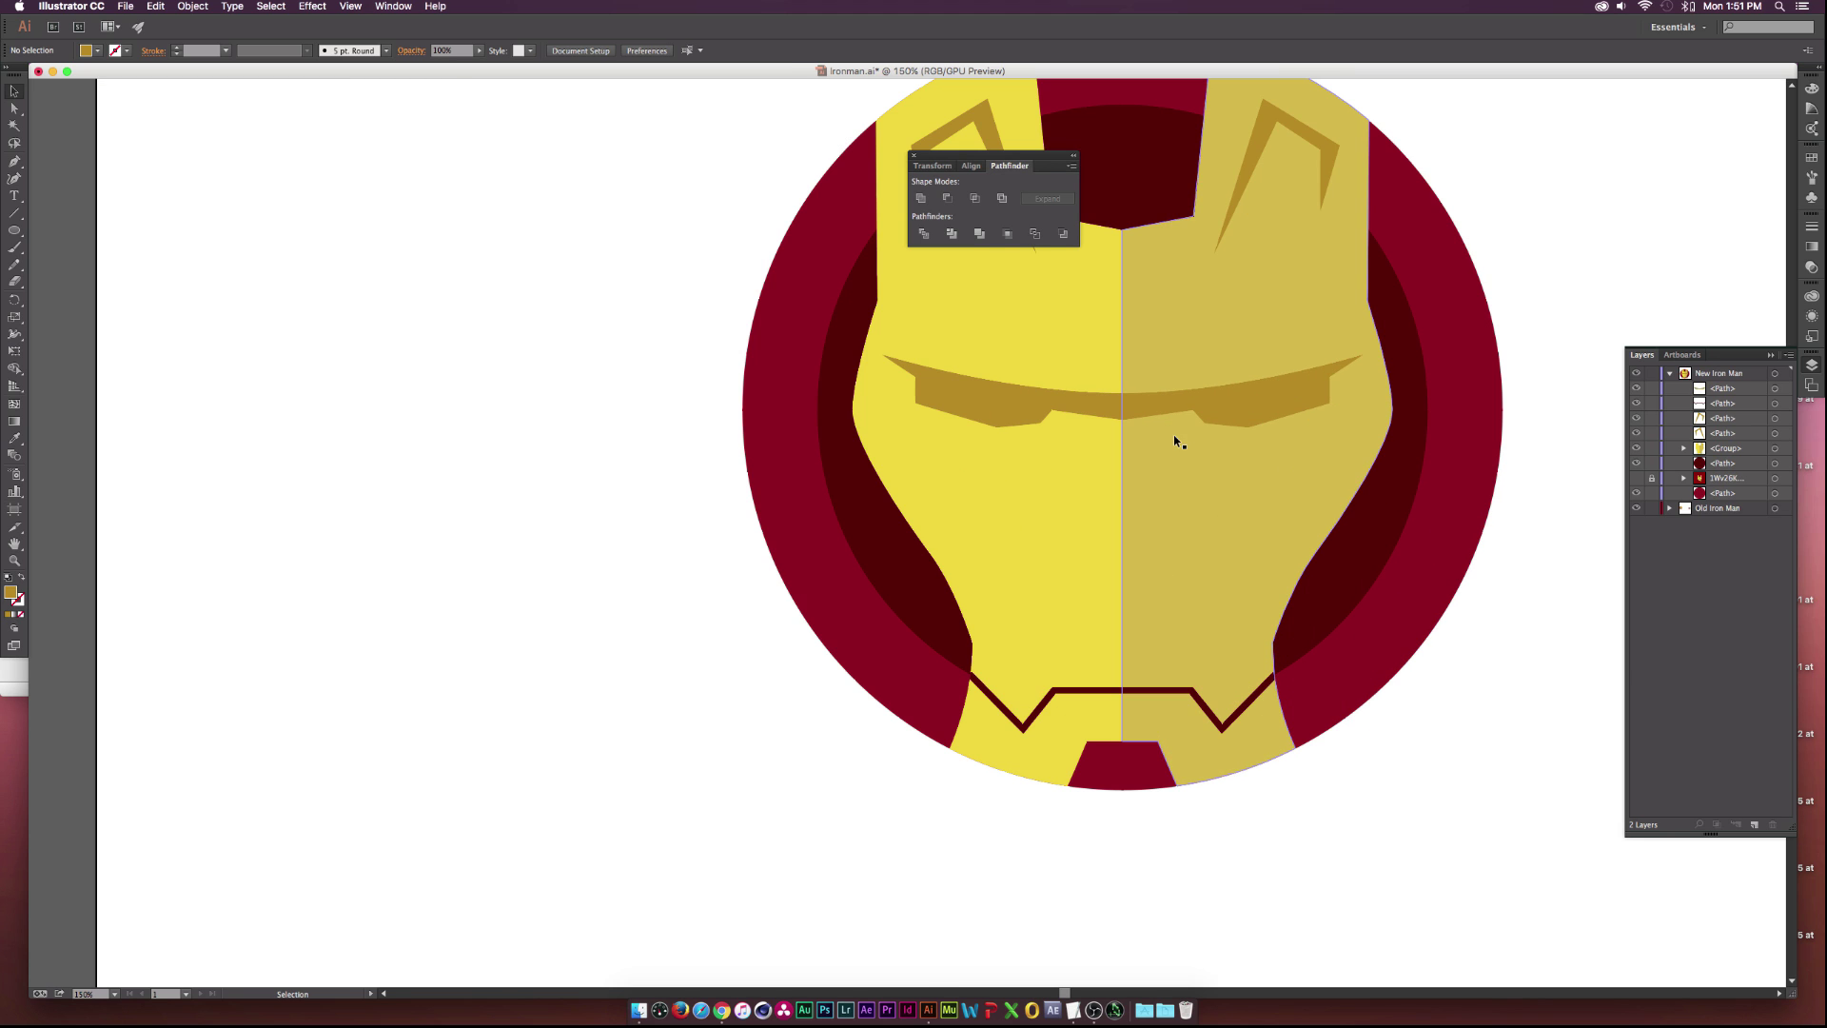
scroll(1179, 440, down, 1)
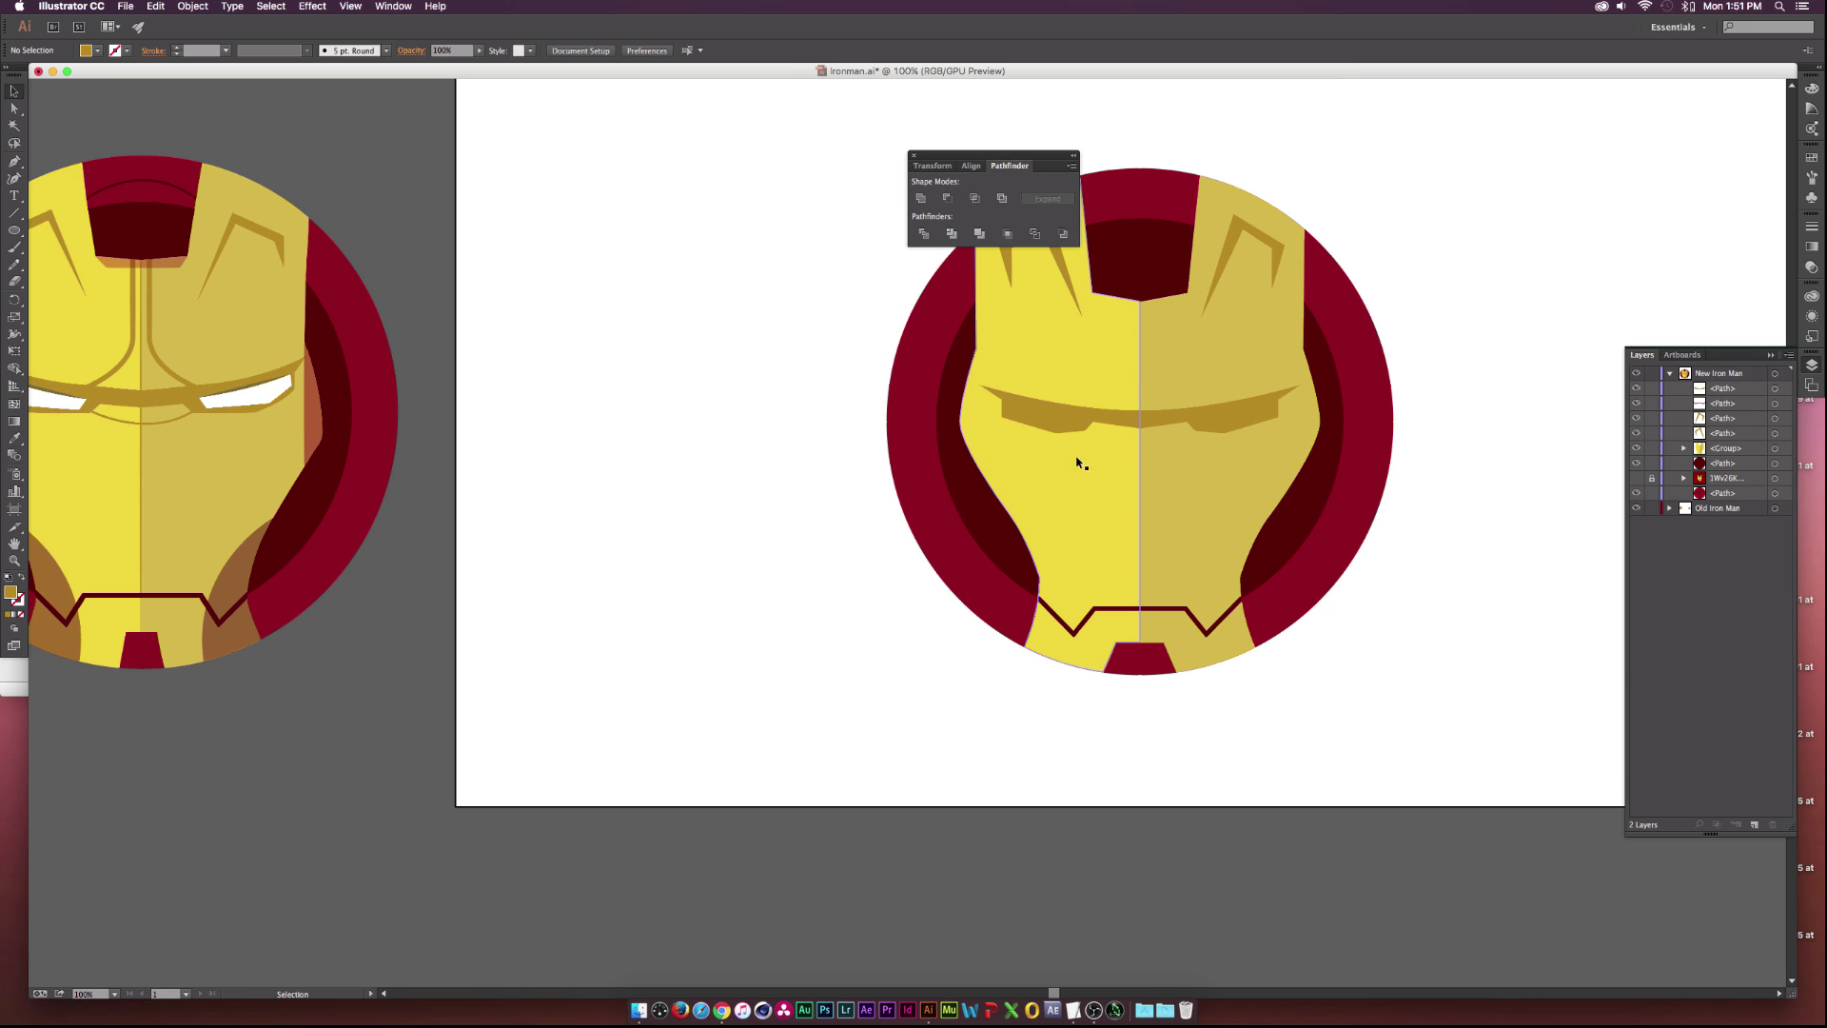
click(15, 162)
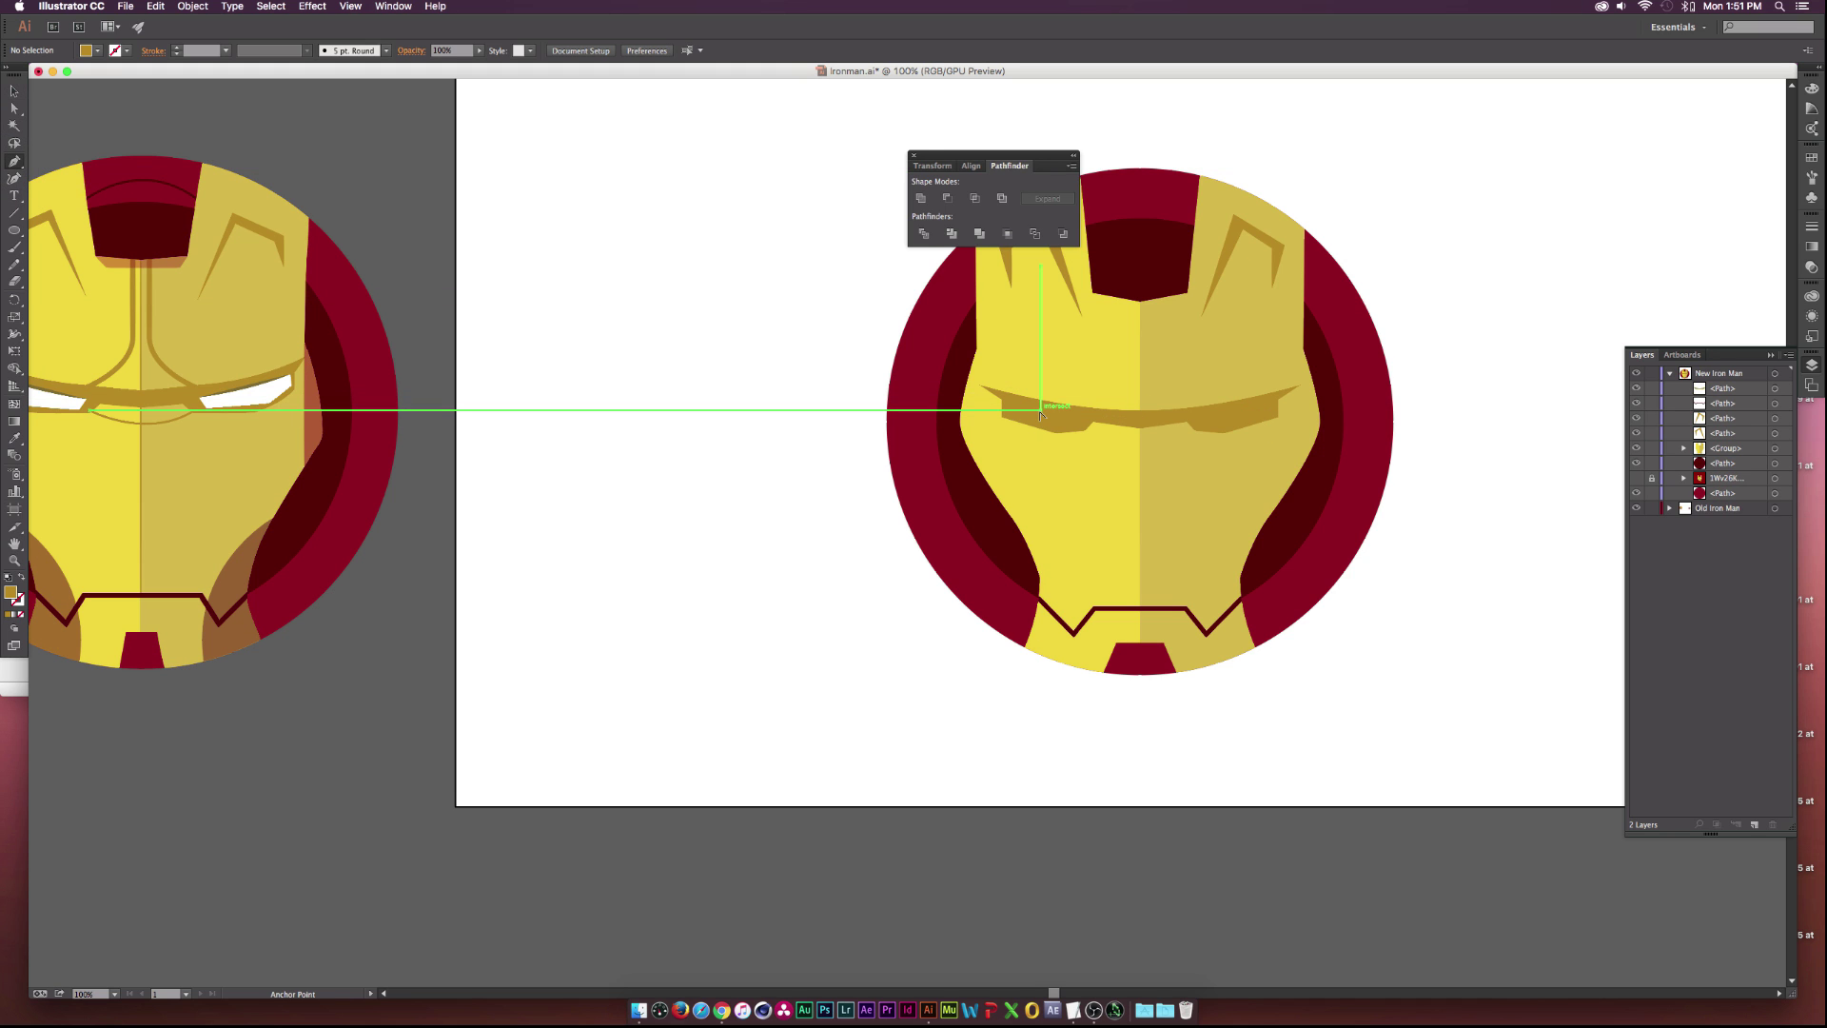
scroll(1026, 410, up, 1)
scroll(1024, 413, up, 2)
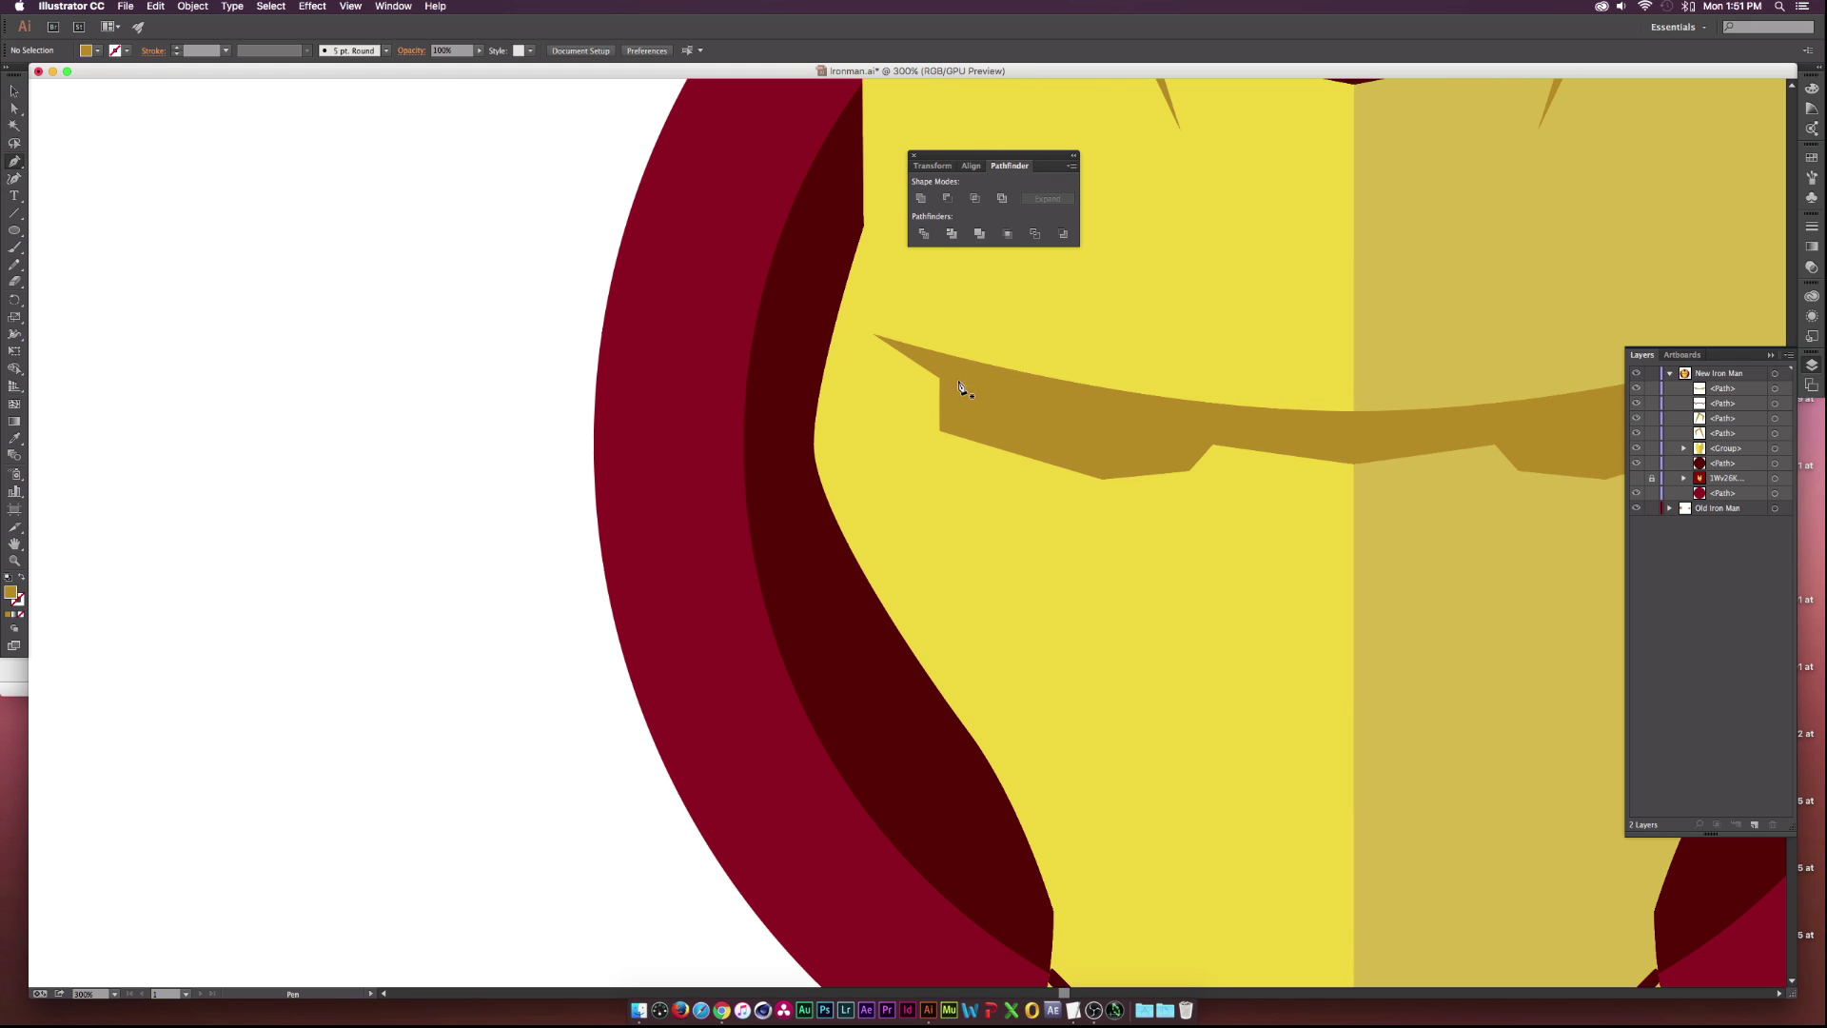
scroll(959, 383, down, 5)
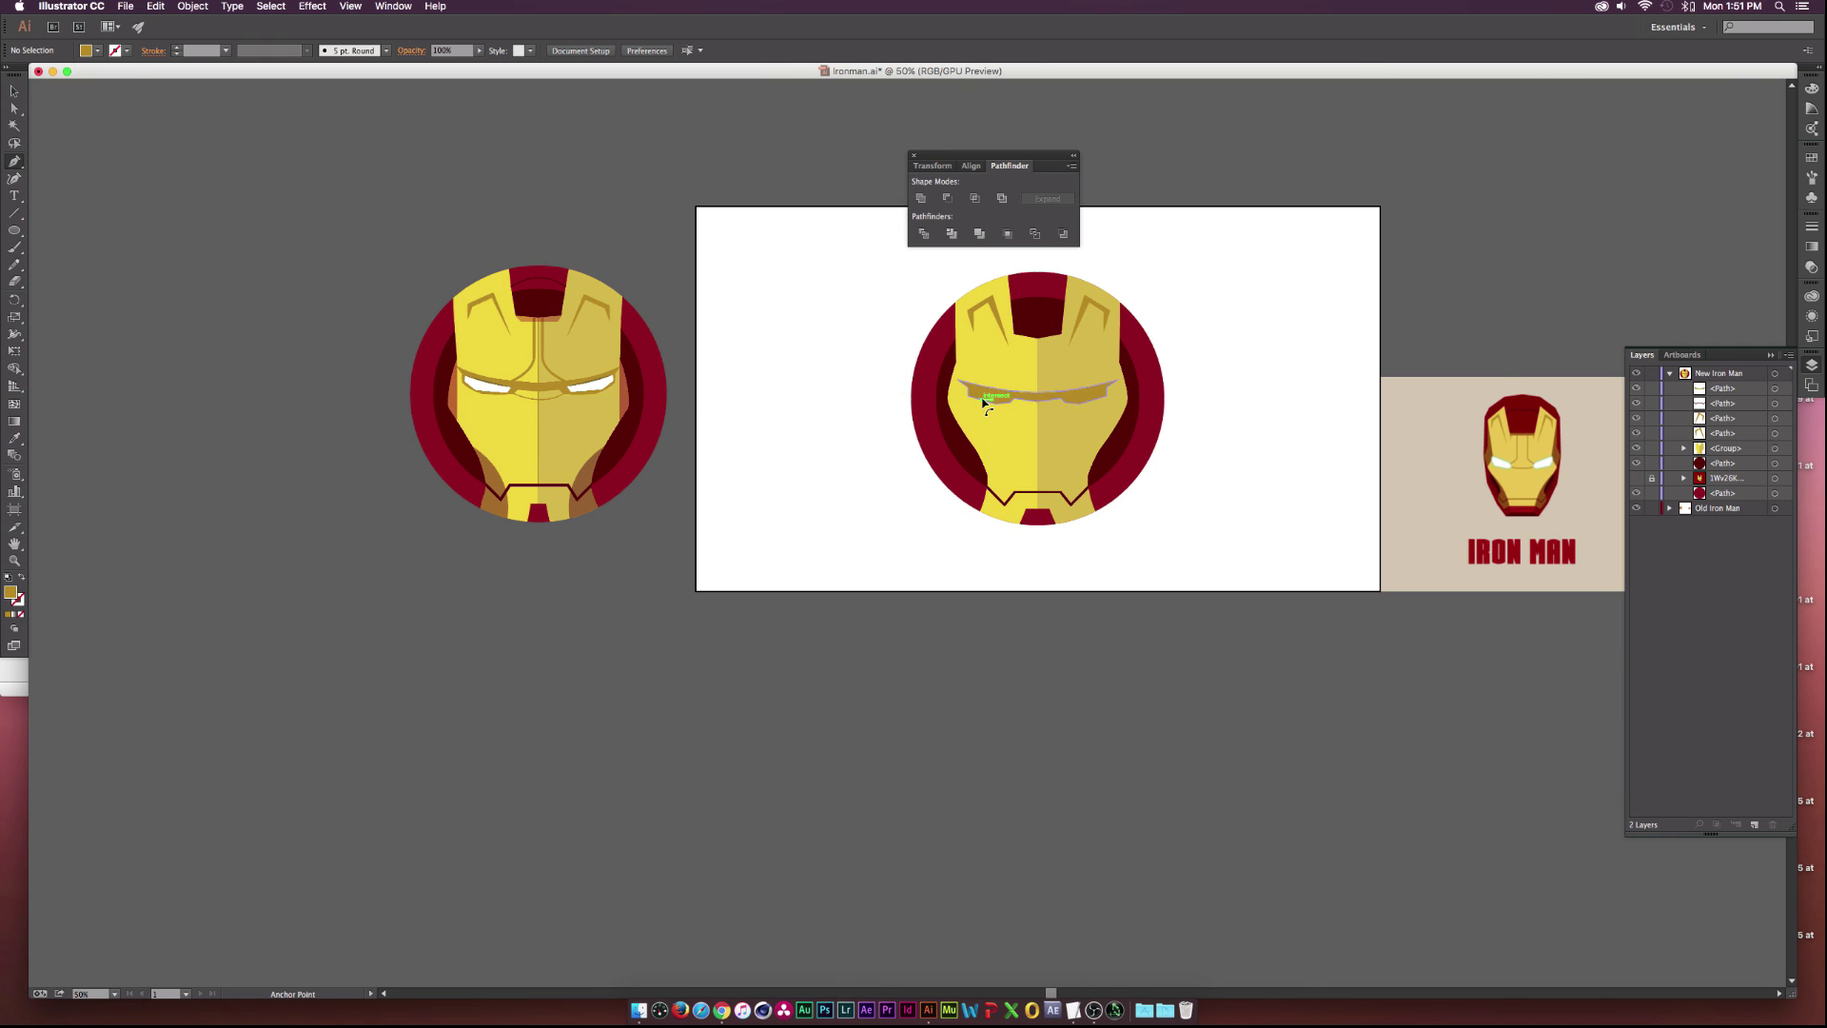
scroll(984, 396, up, 5)
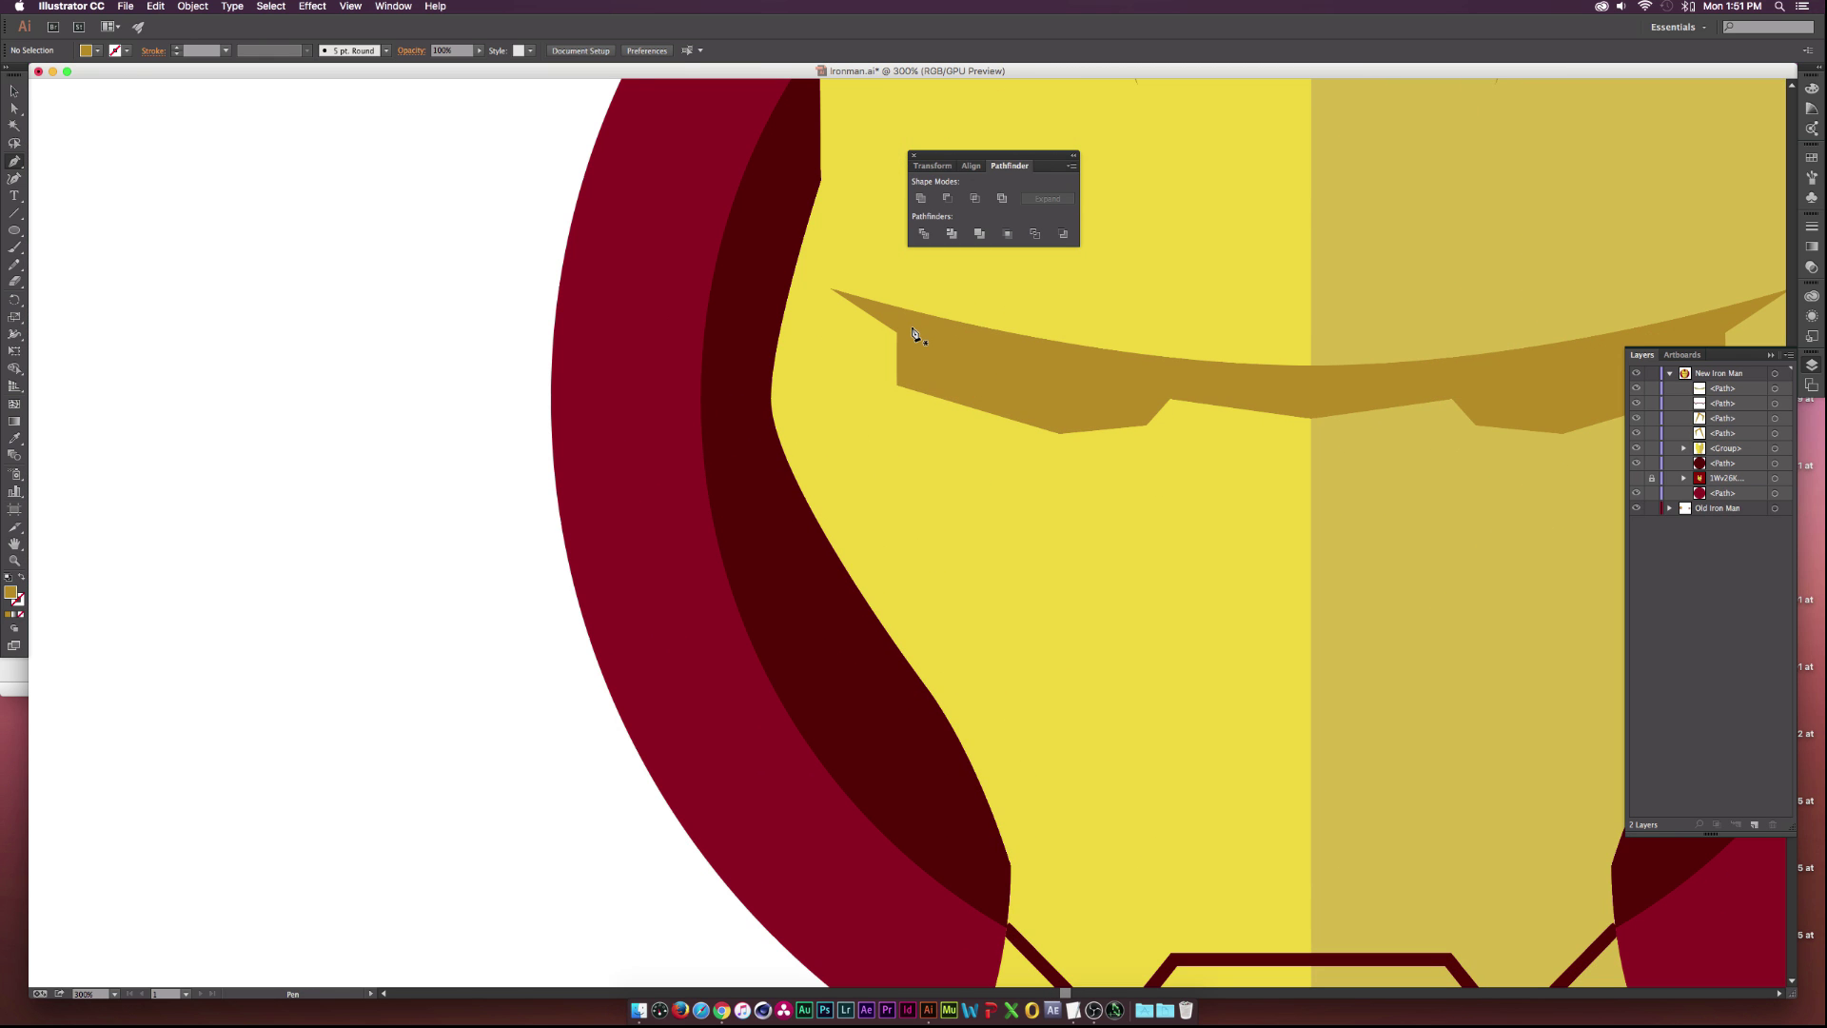
click(912, 329)
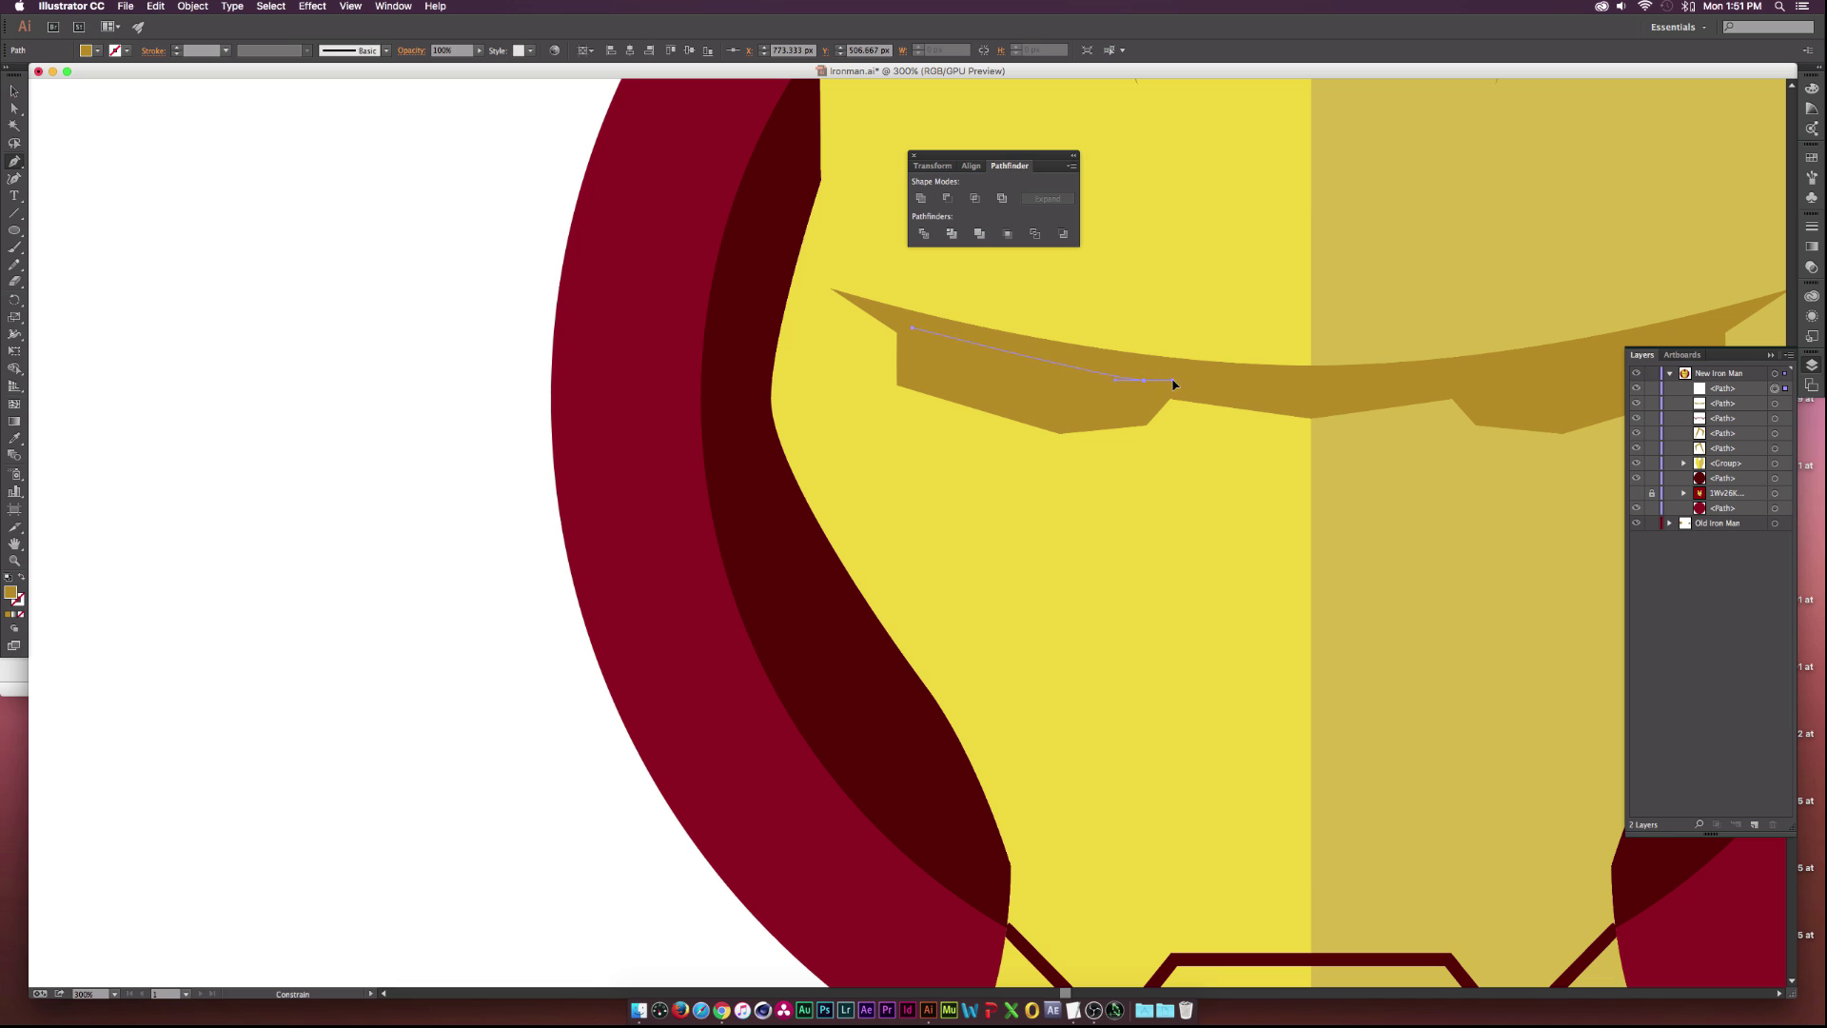
drag(1188, 385, 1142, 408)
click(1125, 411)
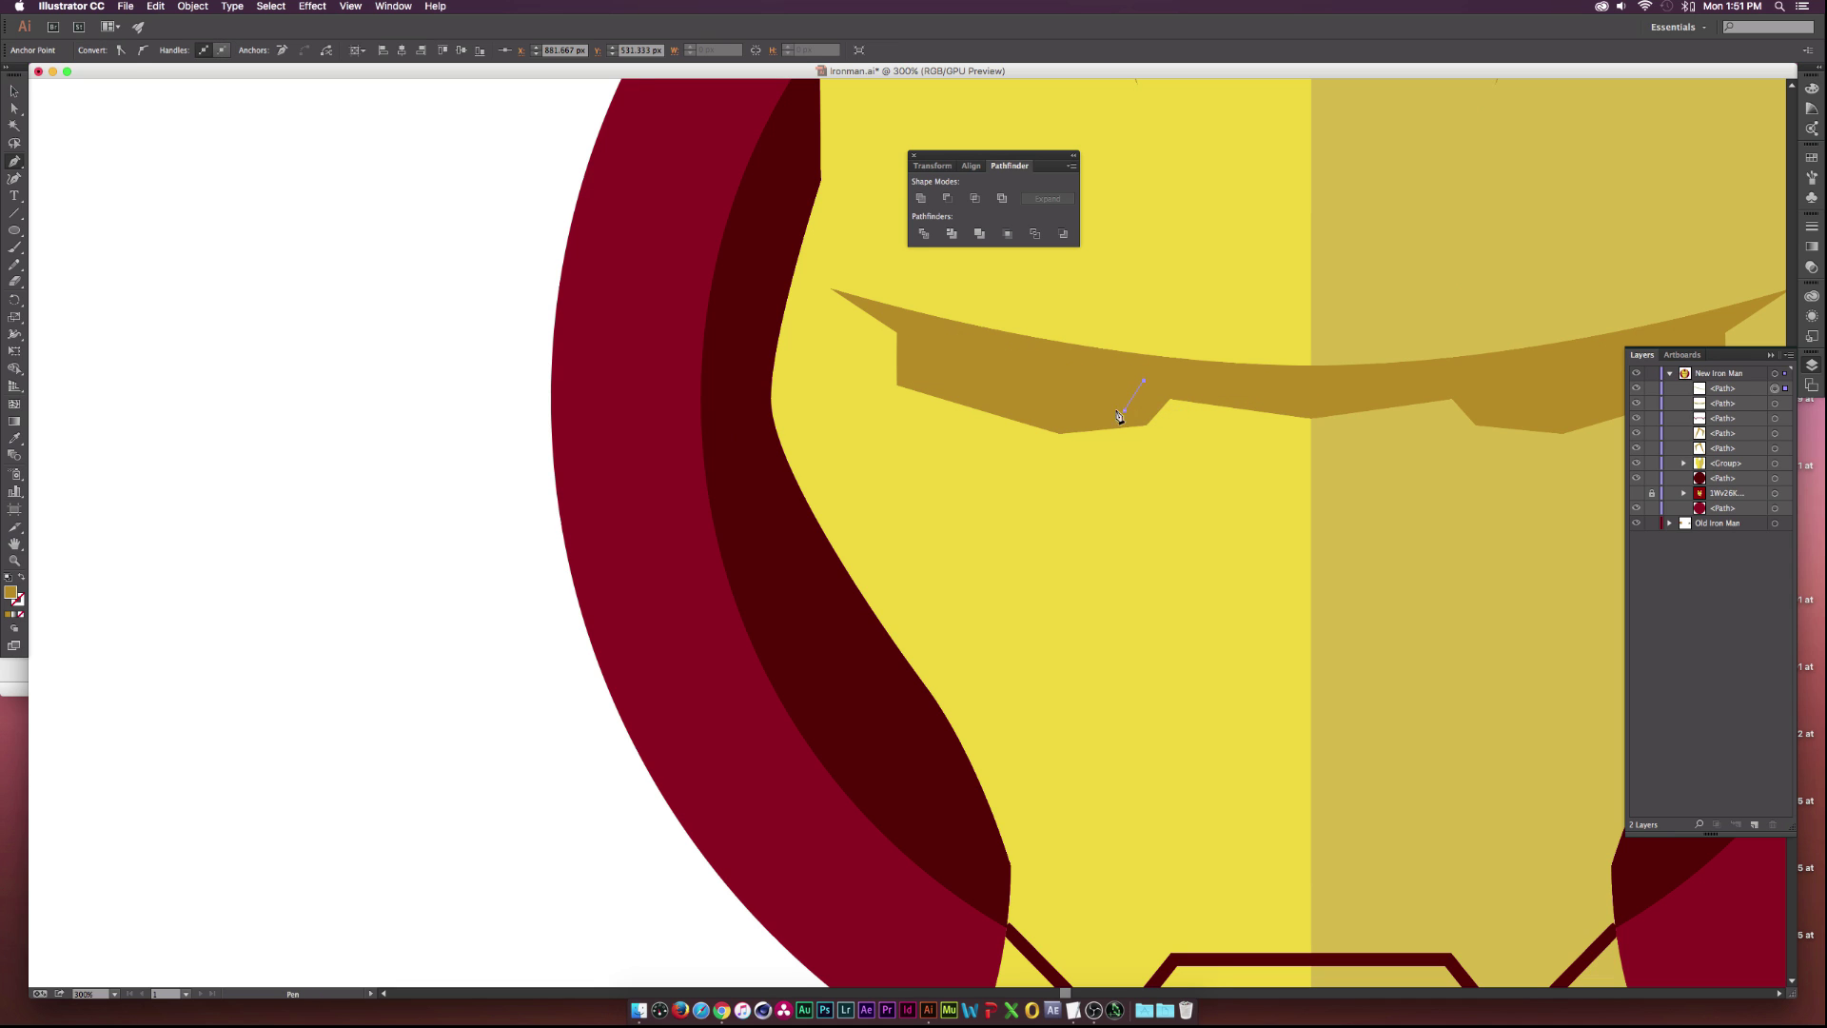
click(1064, 416)
click(912, 376)
click(911, 328)
key(v)
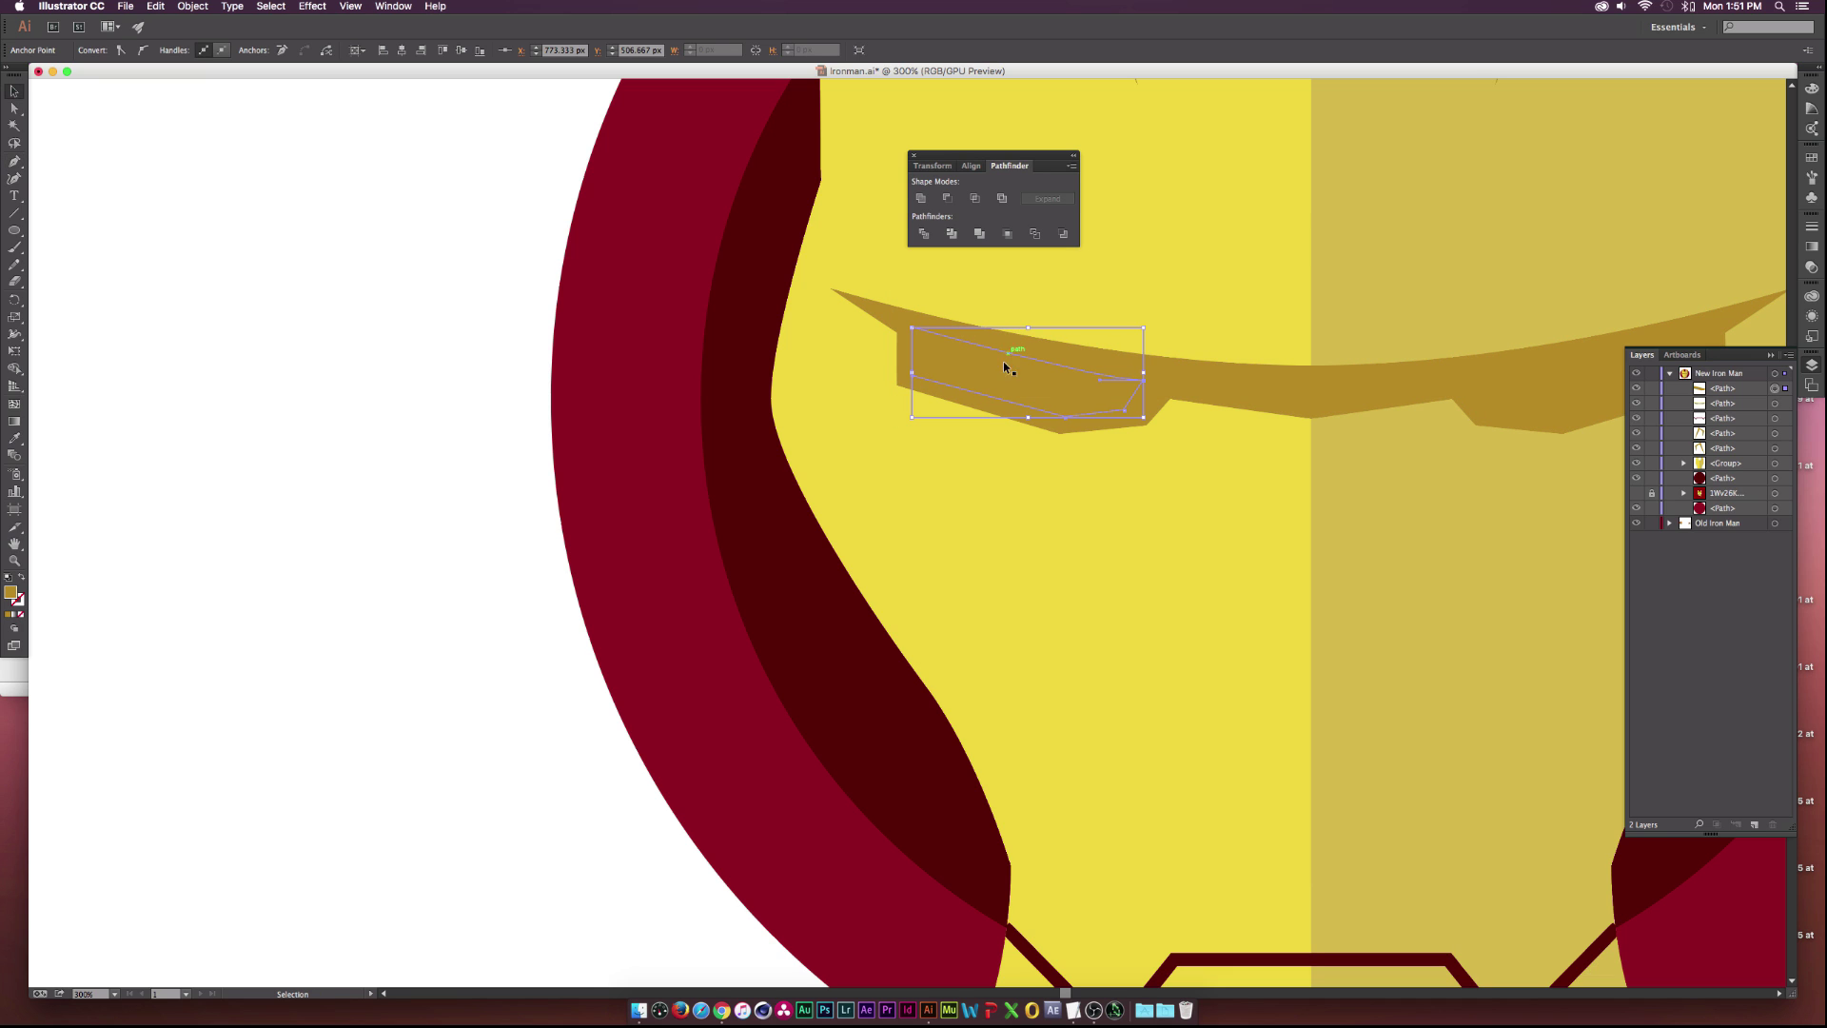
Fill the left eye shape with white and deselect it.
click(98, 51)
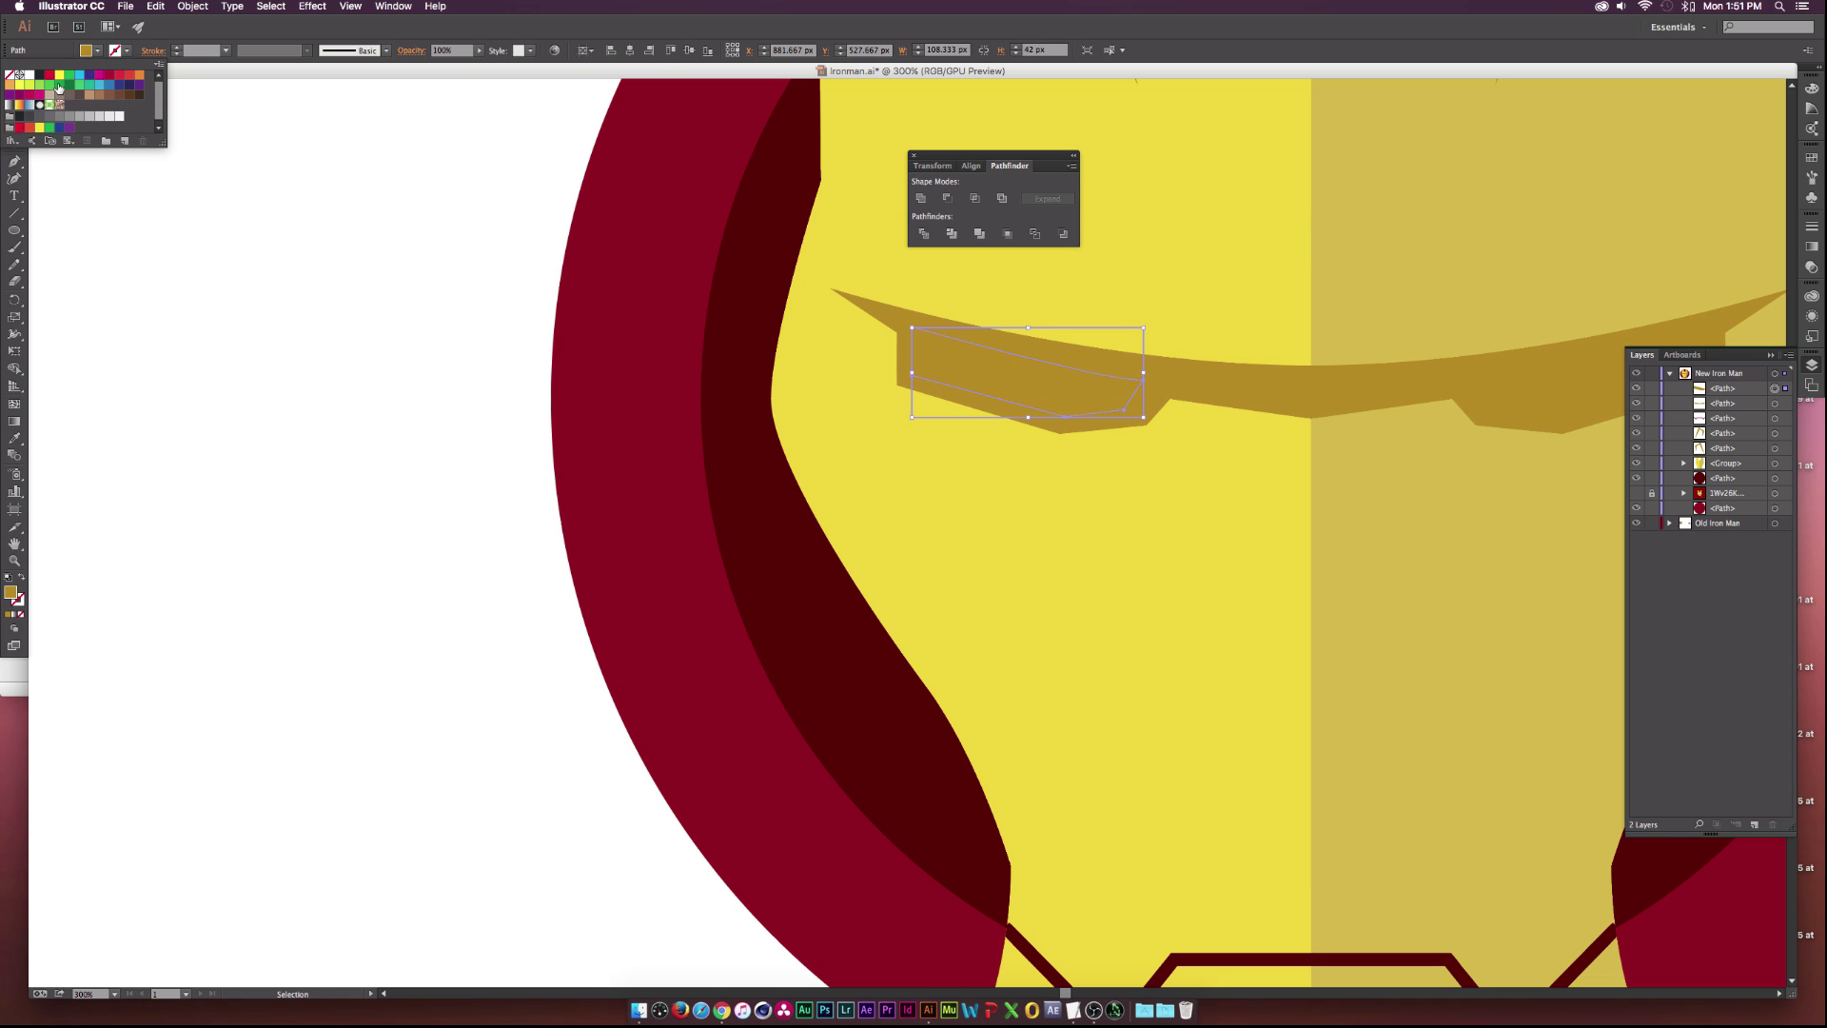
click(29, 75)
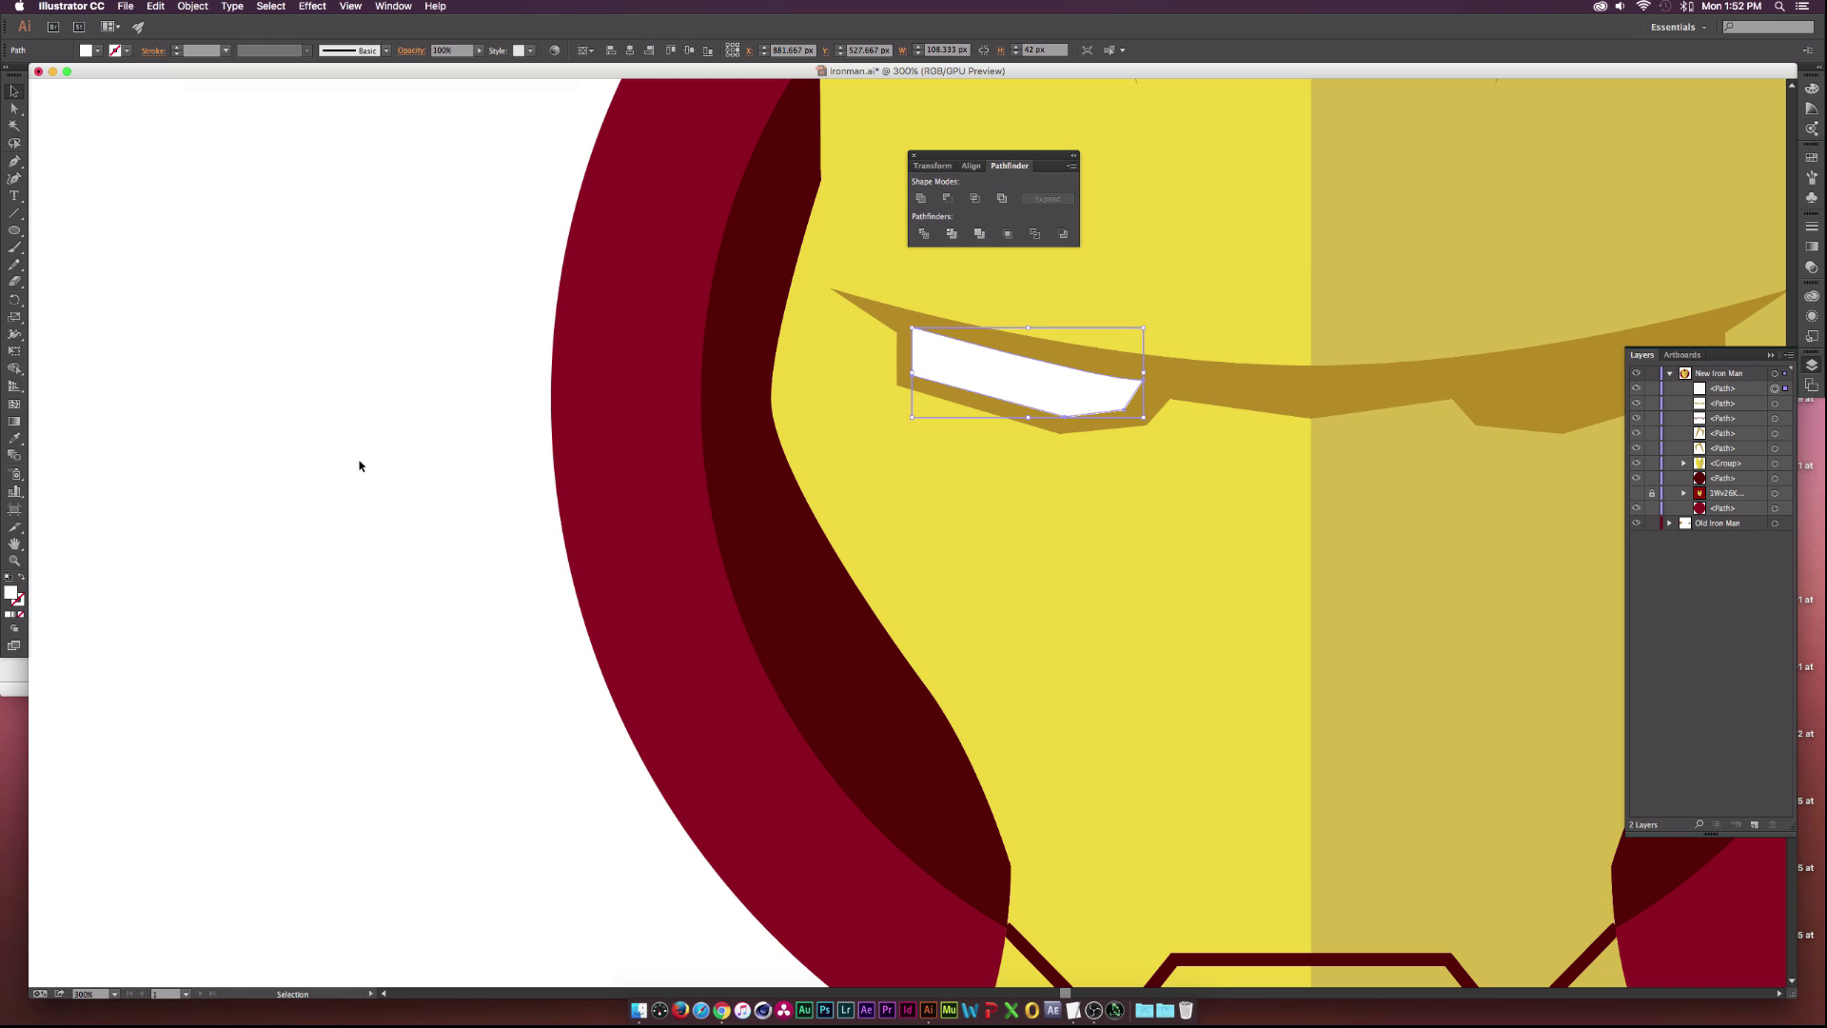
click(423, 467)
scroll(105, 206, left, 2)
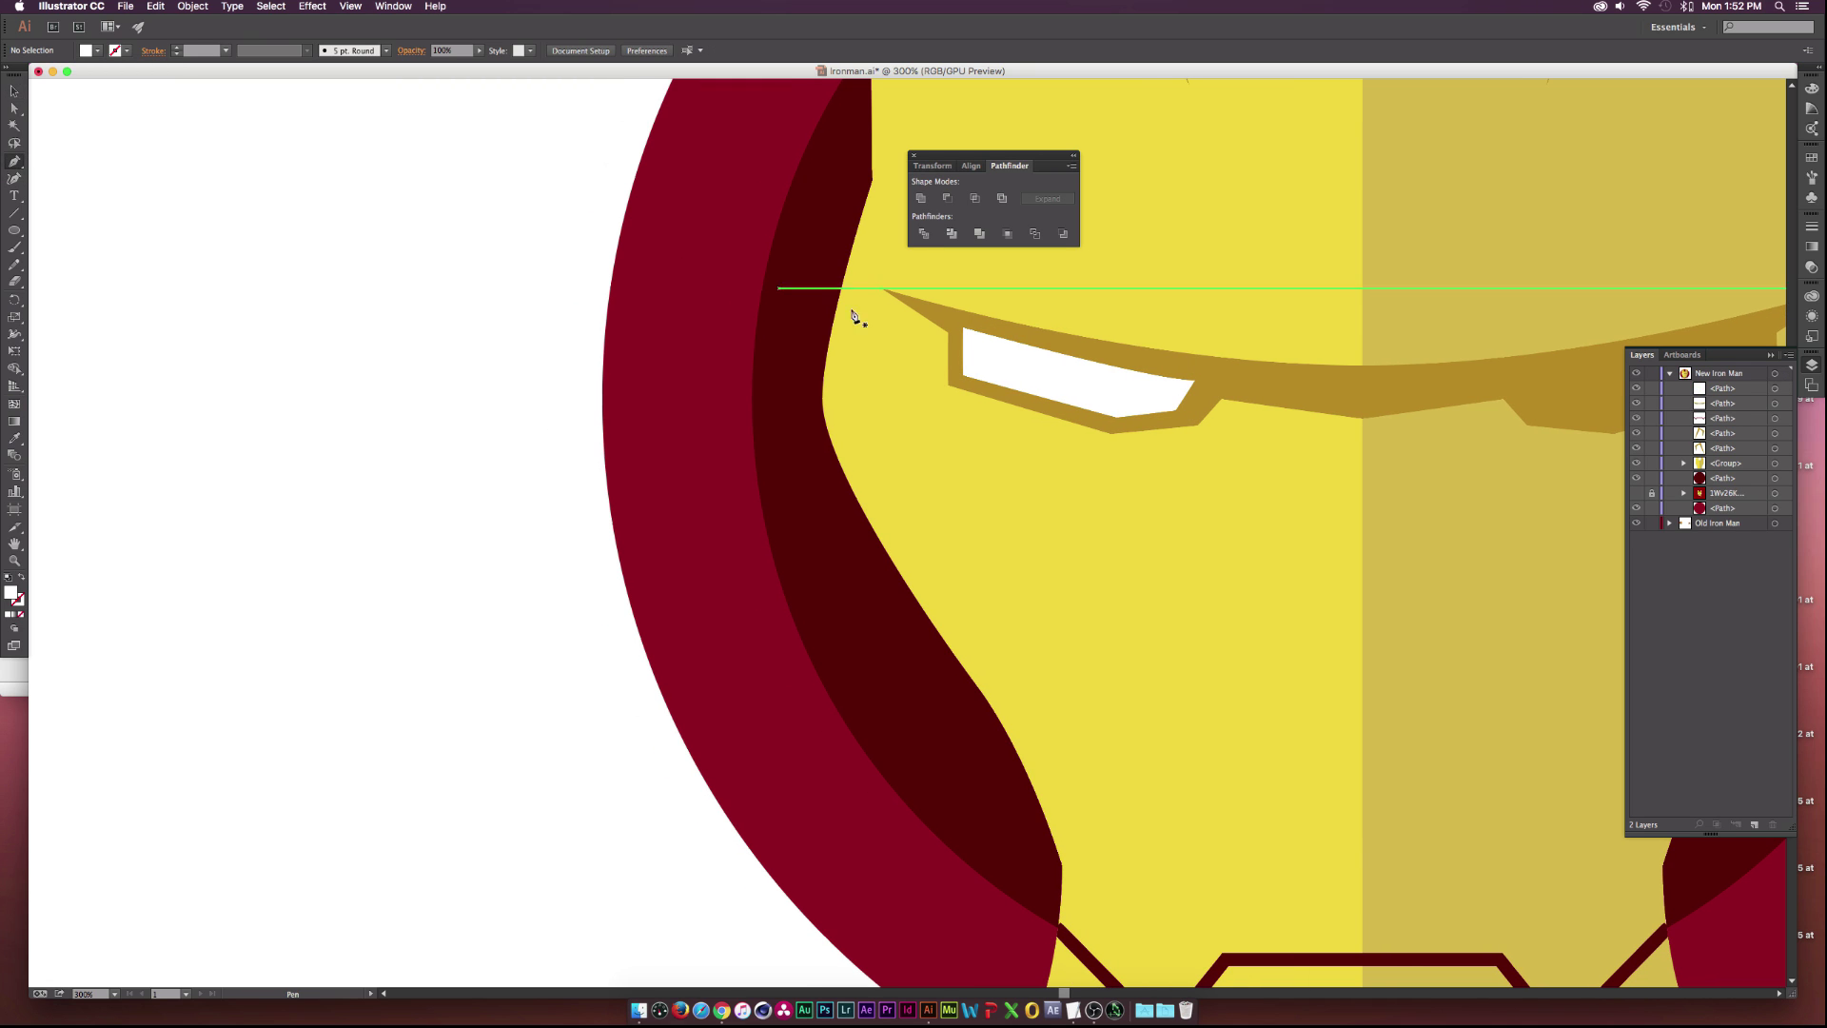
Draw a thin curved sliver, about 108 by 25 px, along the upper edge of the left eye with the Pen tool.
scroll(981, 331, up, 1)
scroll(981, 330, up, 1)
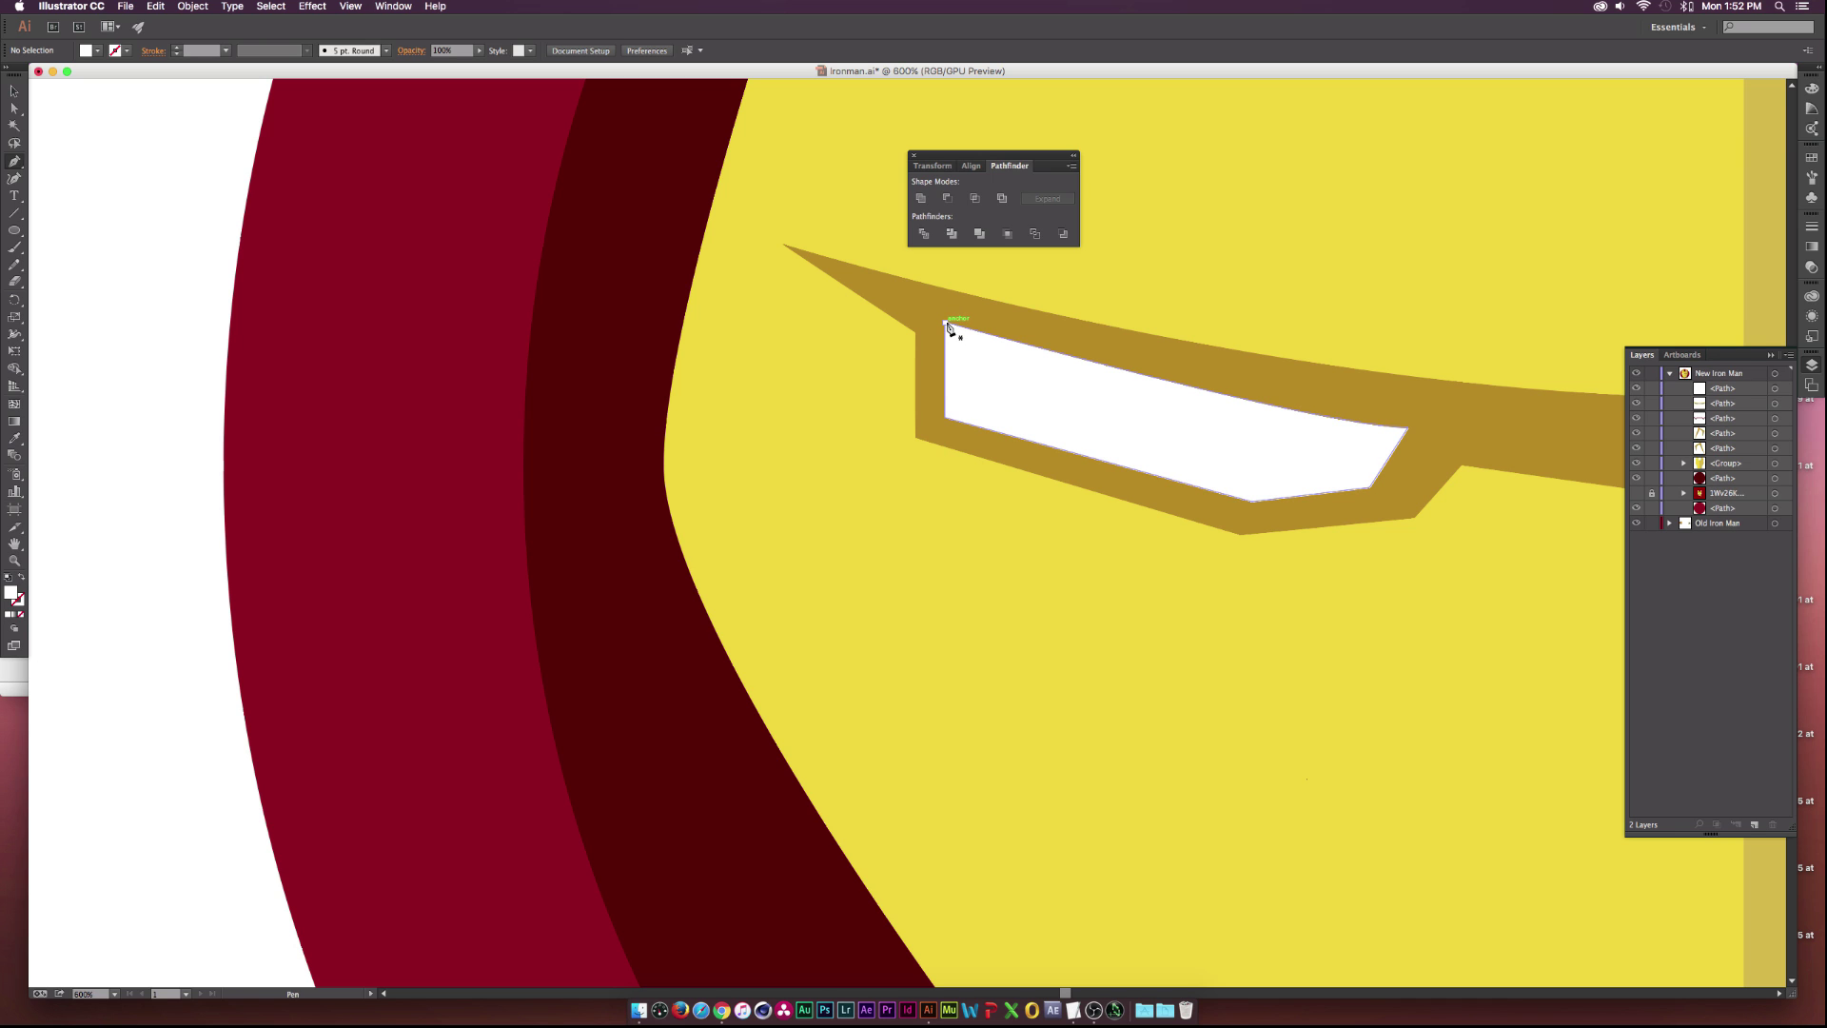
click(947, 325)
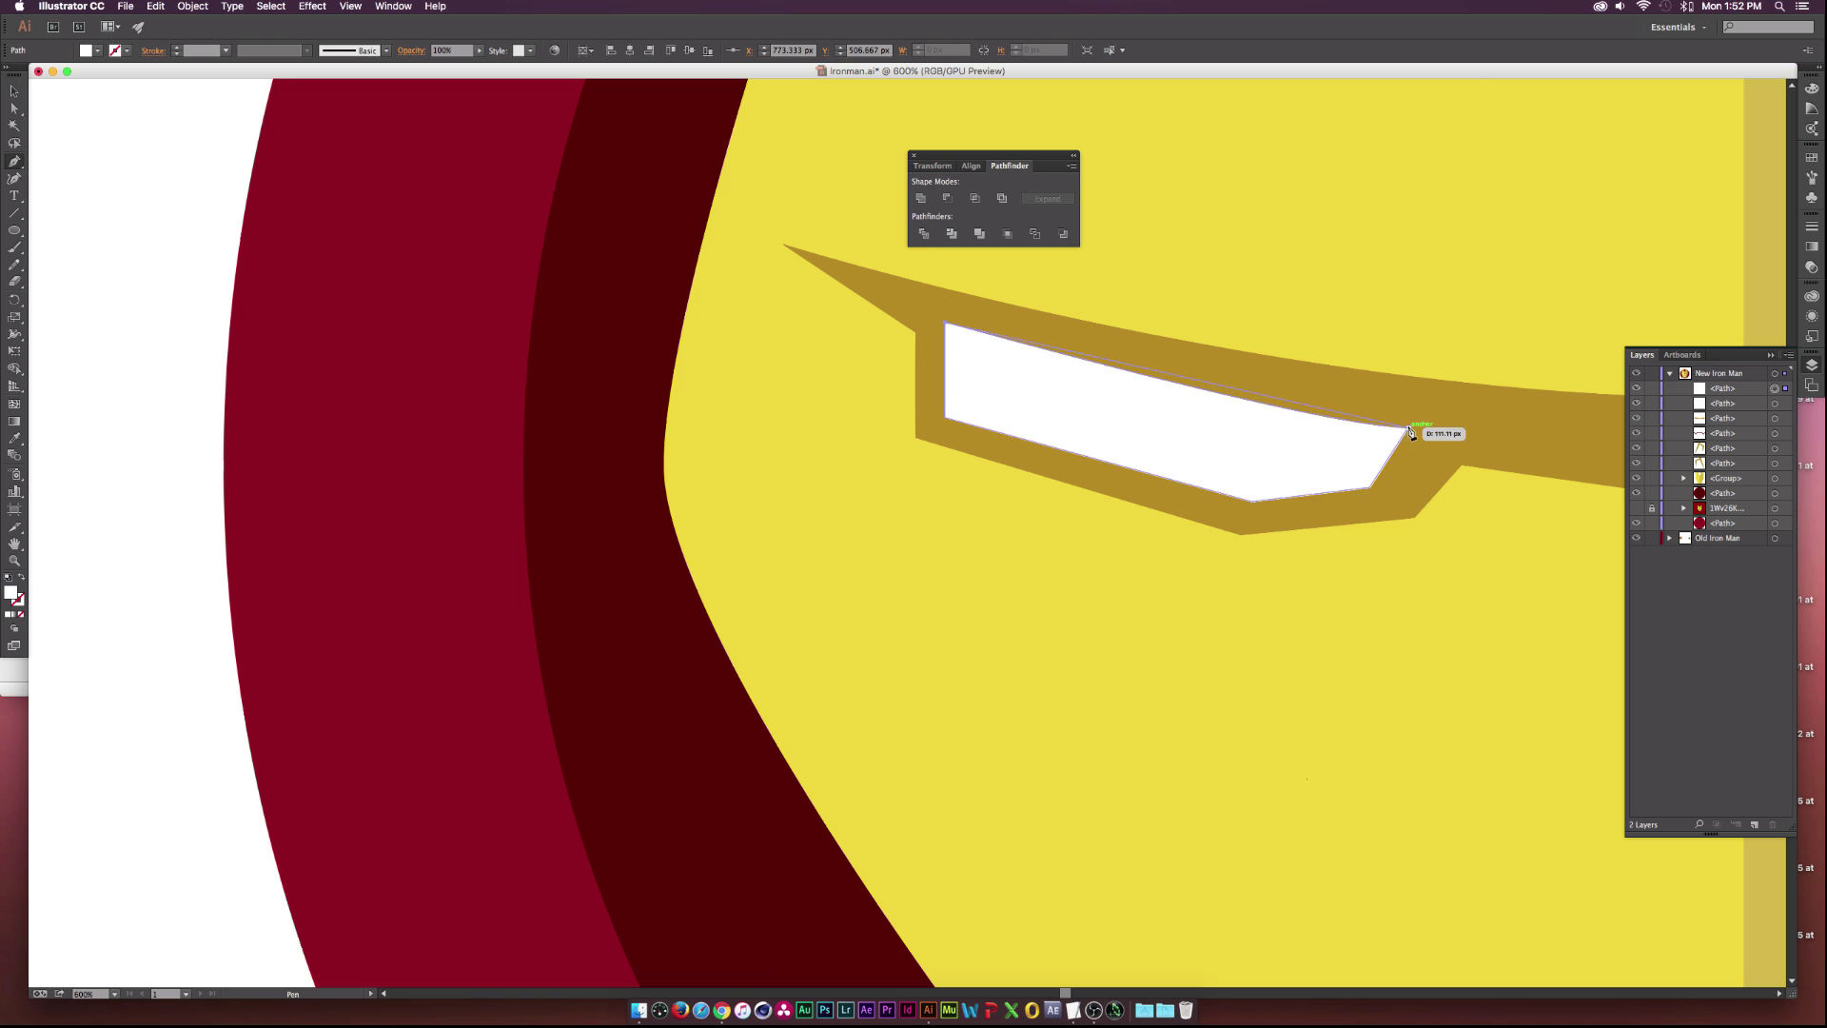
drag(1409, 429, 1502, 435)
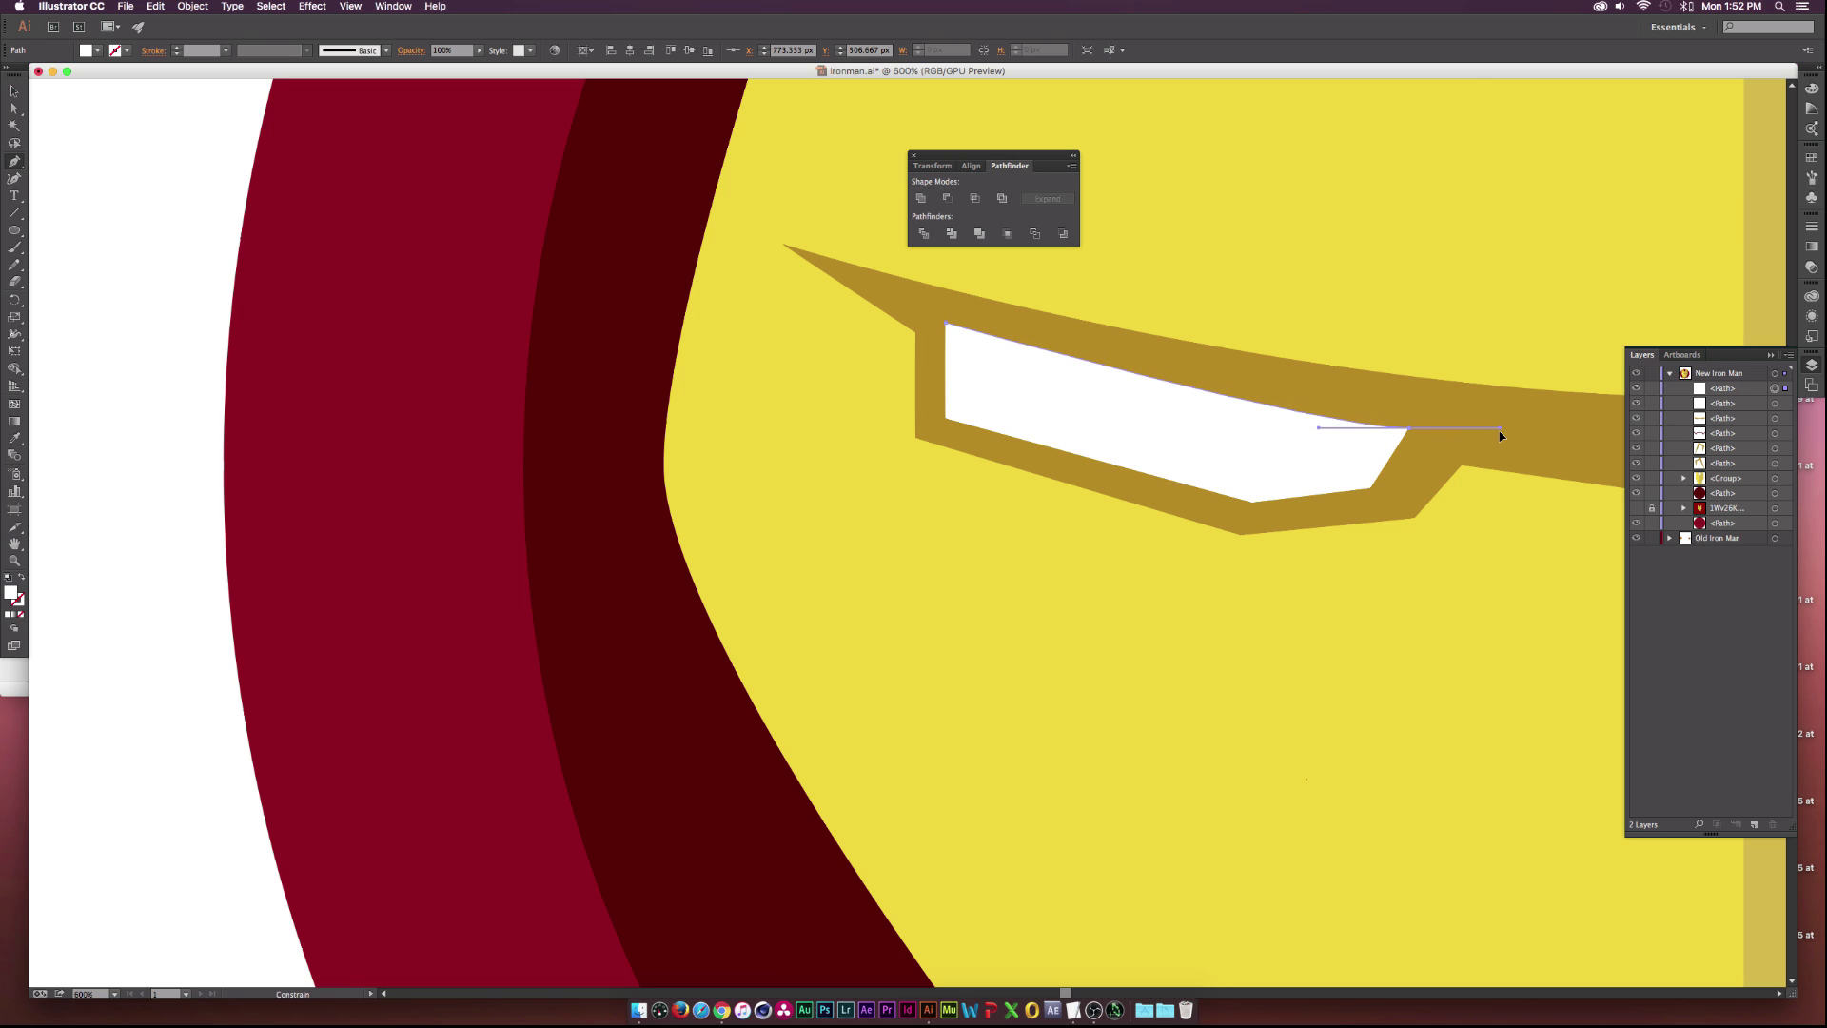
drag(1502, 435, 1318, 429)
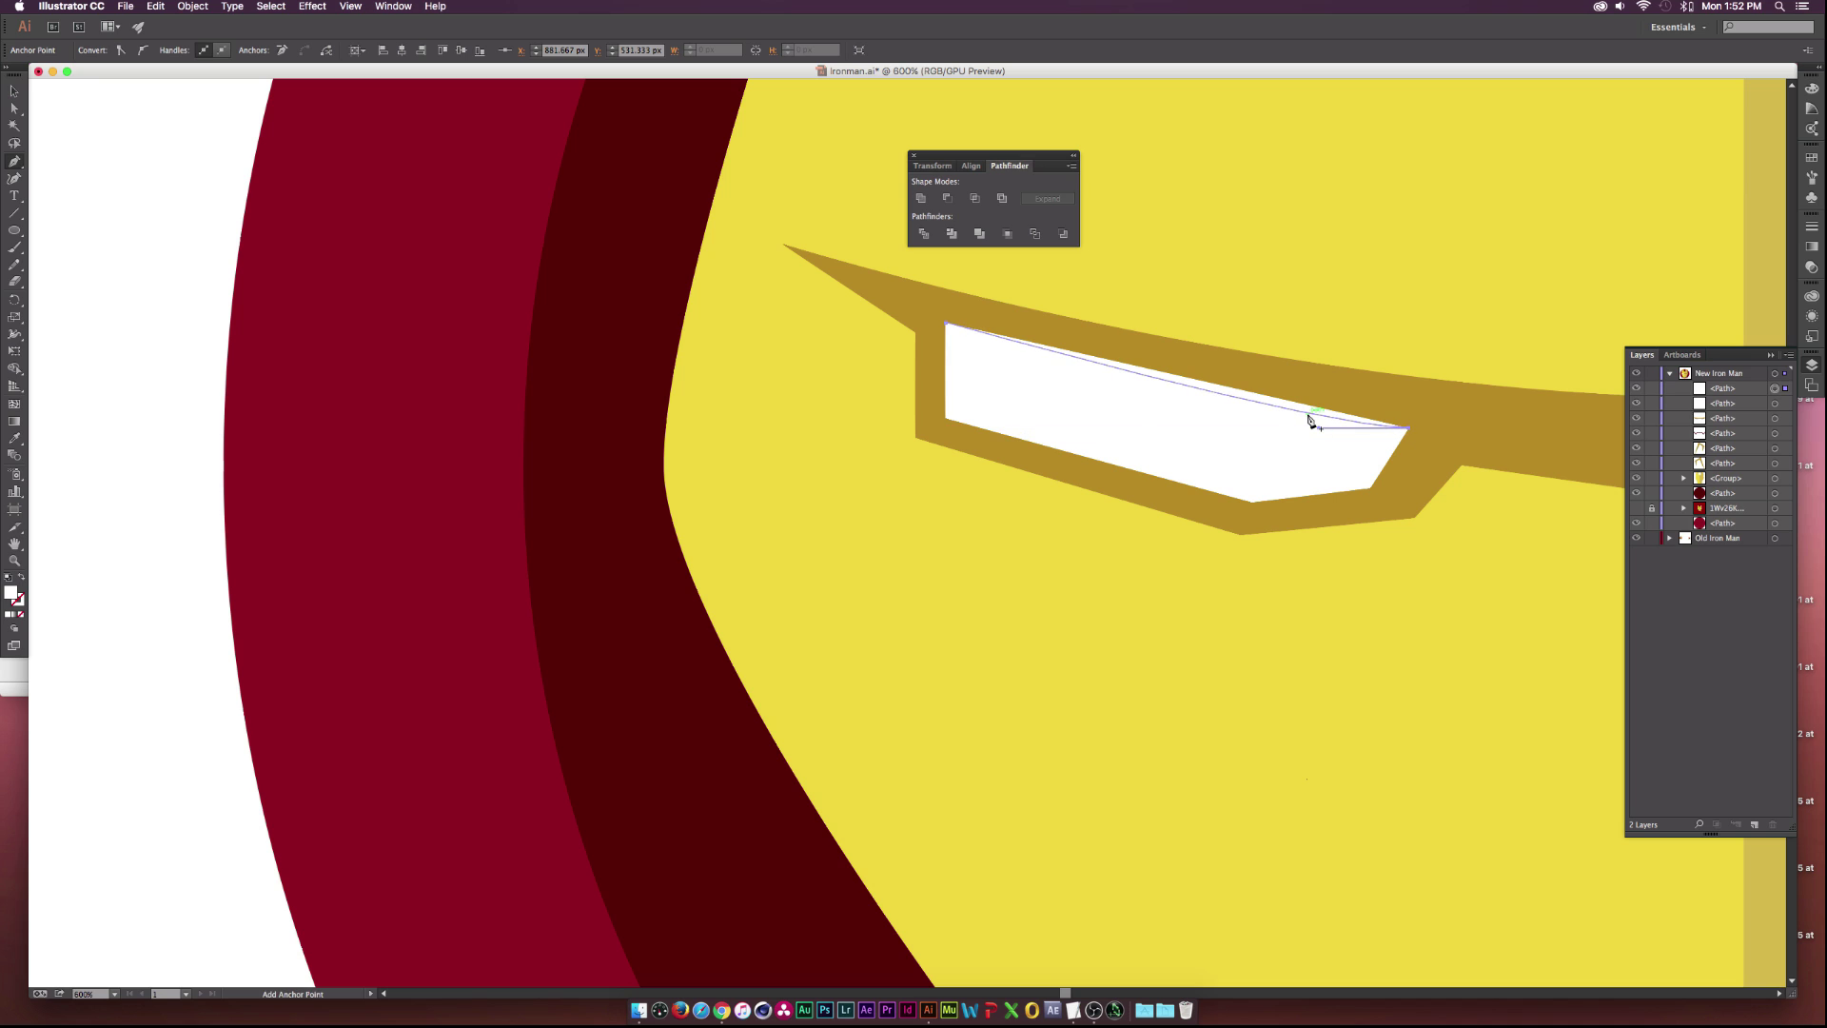
key(v)
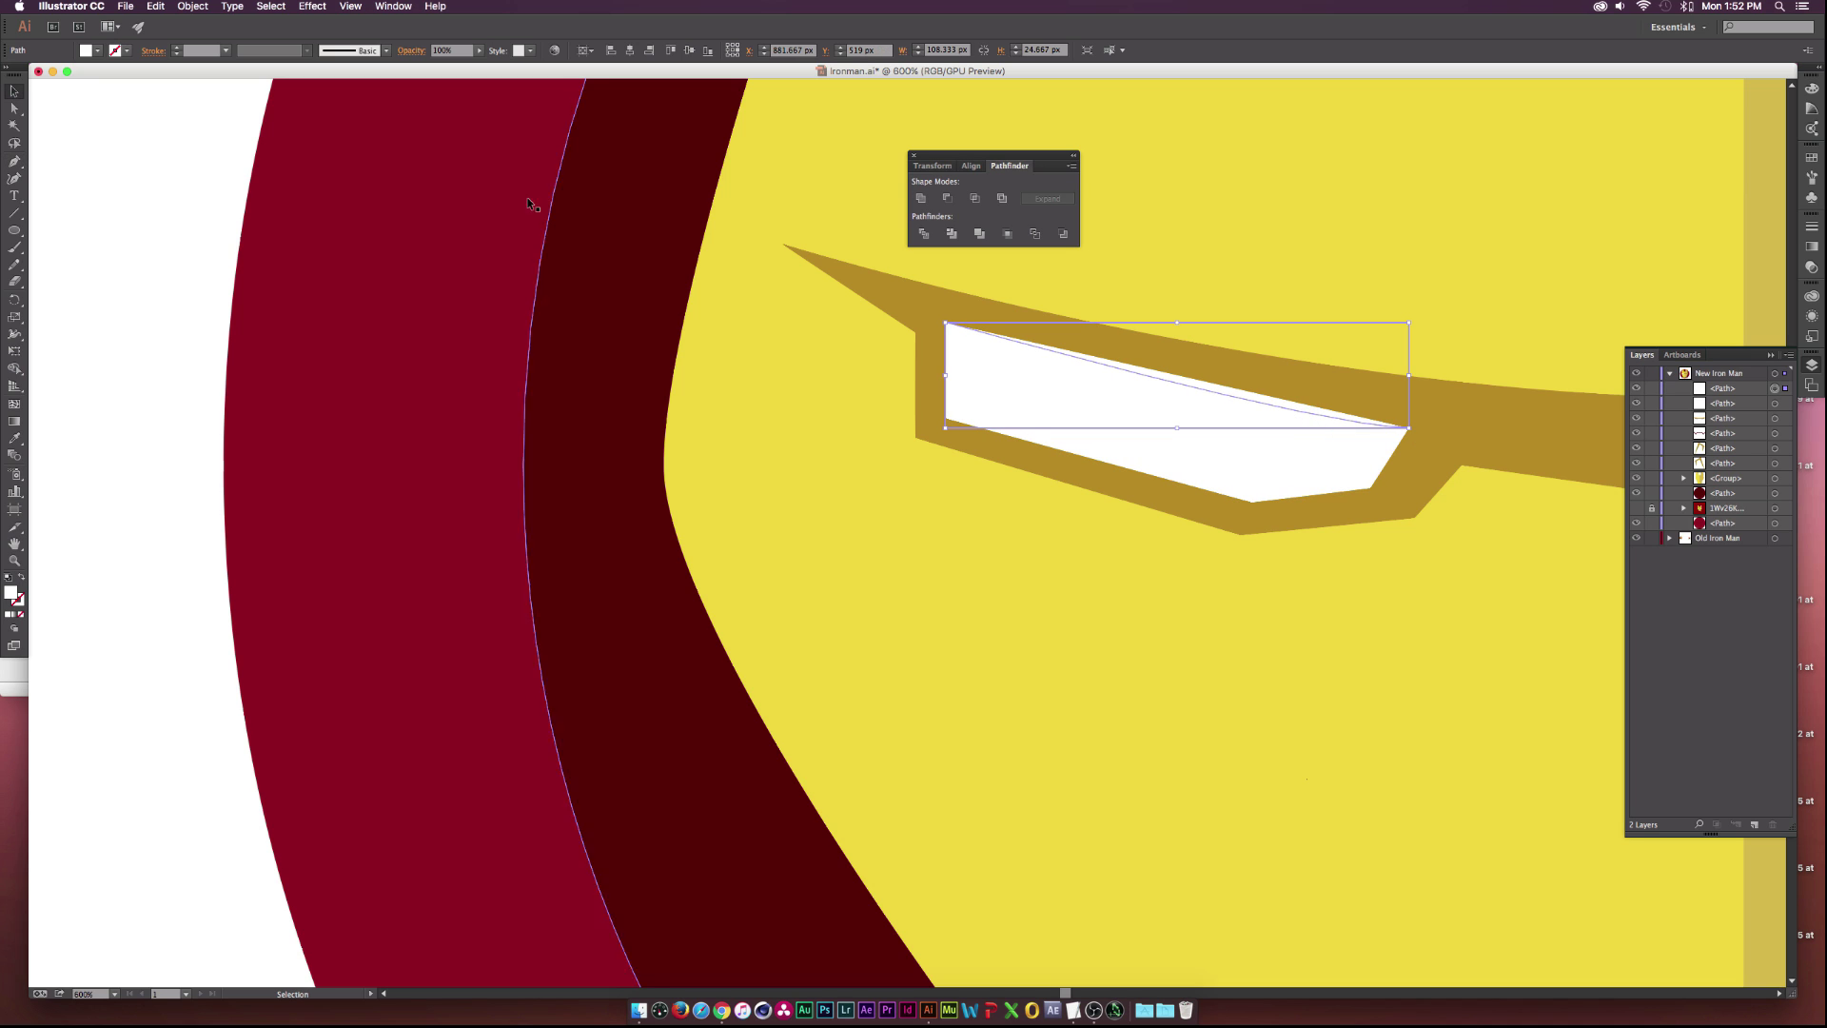
click(12, 92)
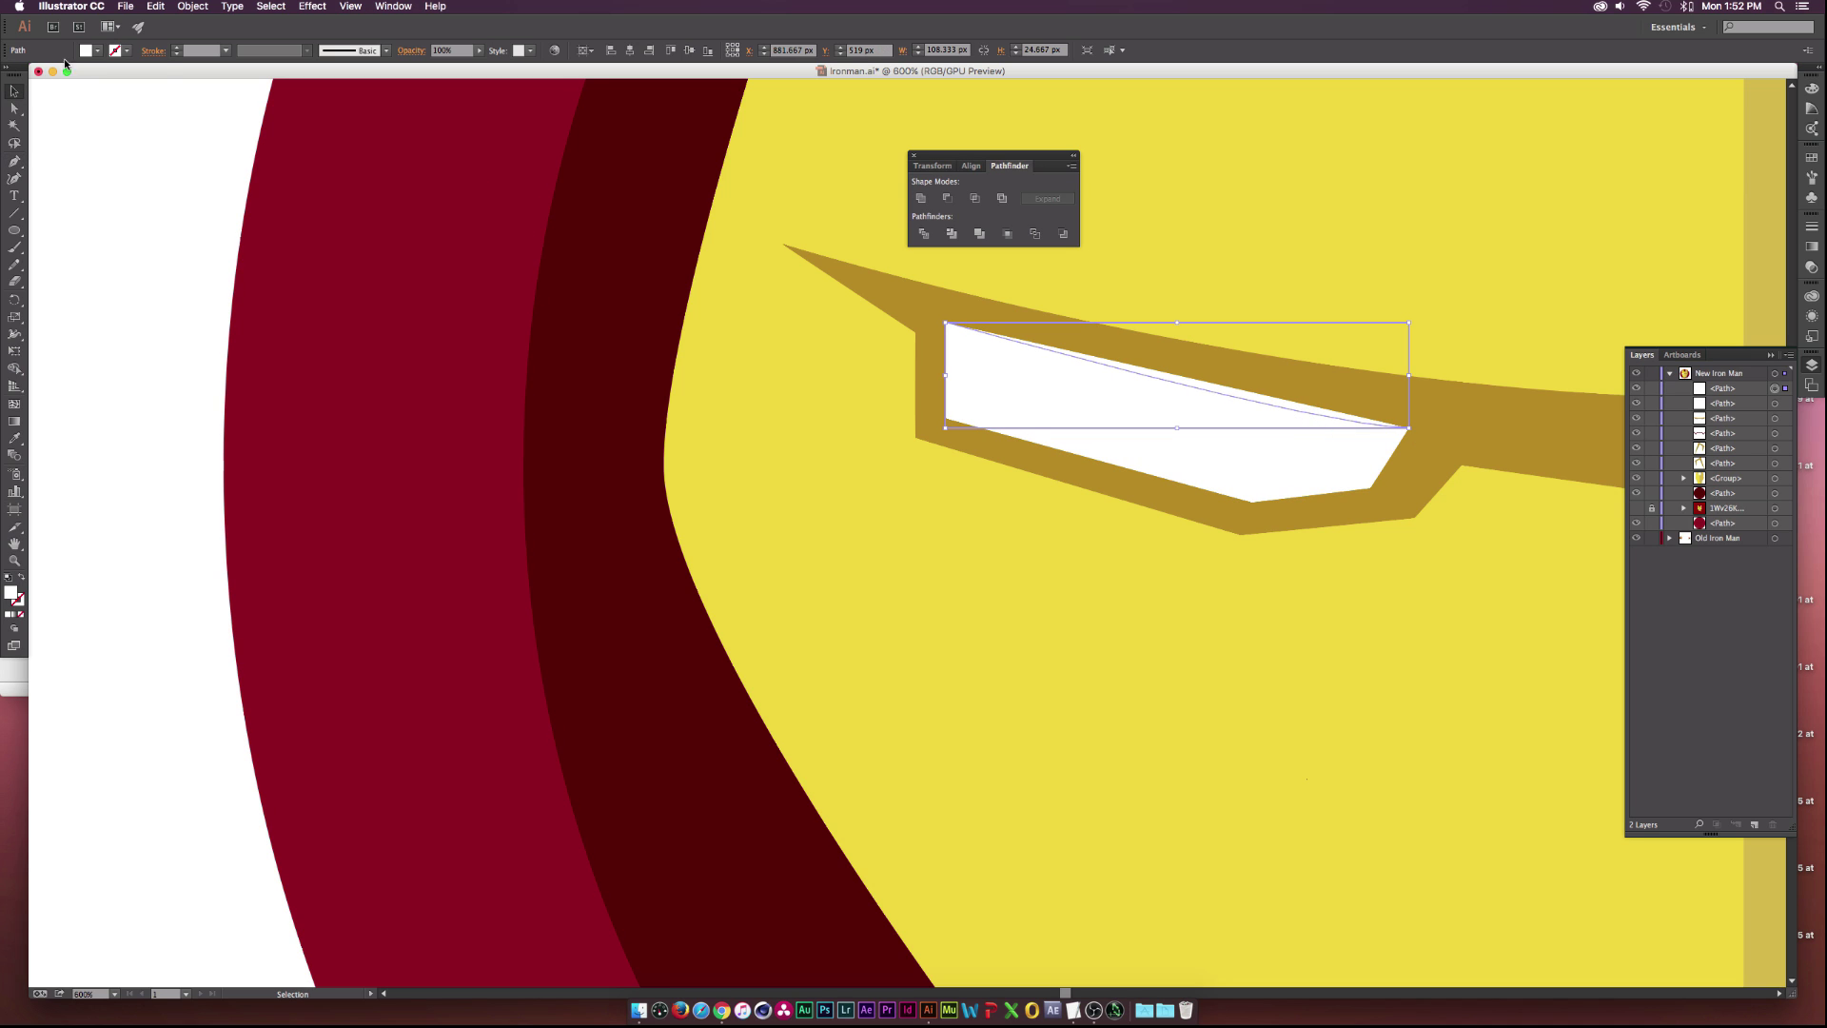
Fill the sliver above the left eye with the dark grey K=70 swatch and deselect it.
click(98, 53)
click(48, 117)
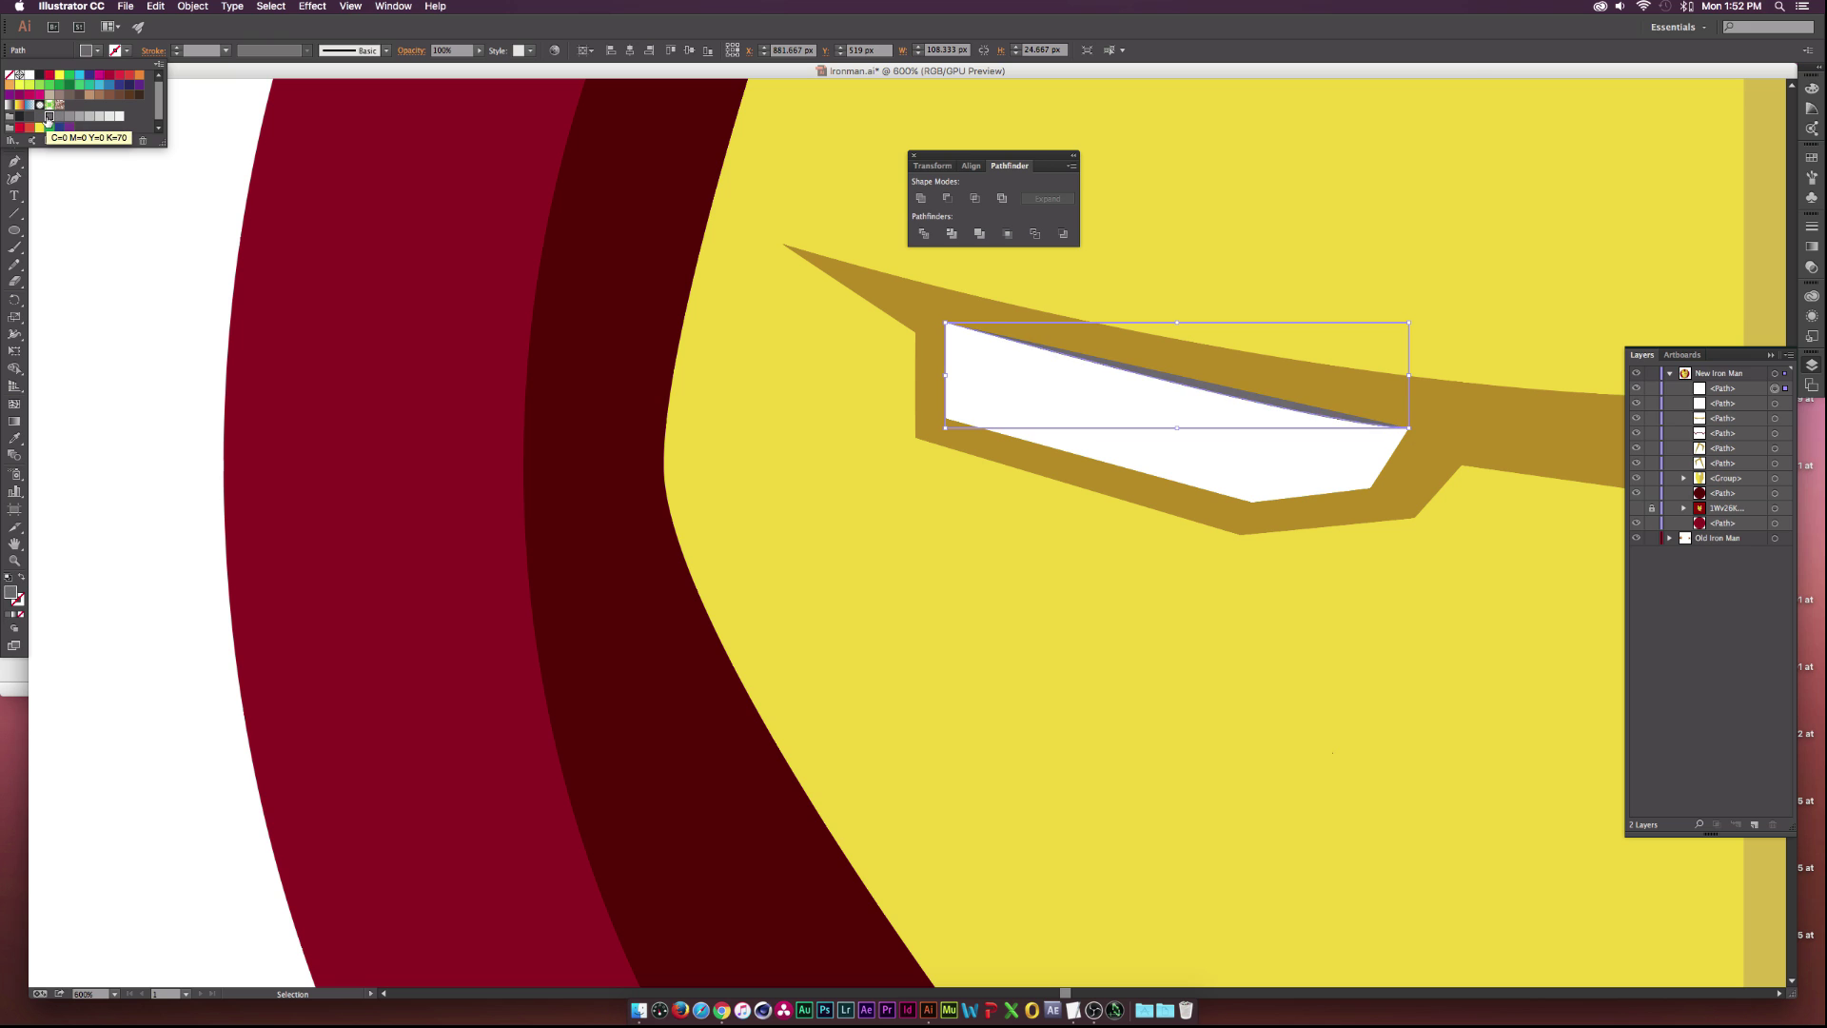
click(171, 400)
click(190, 400)
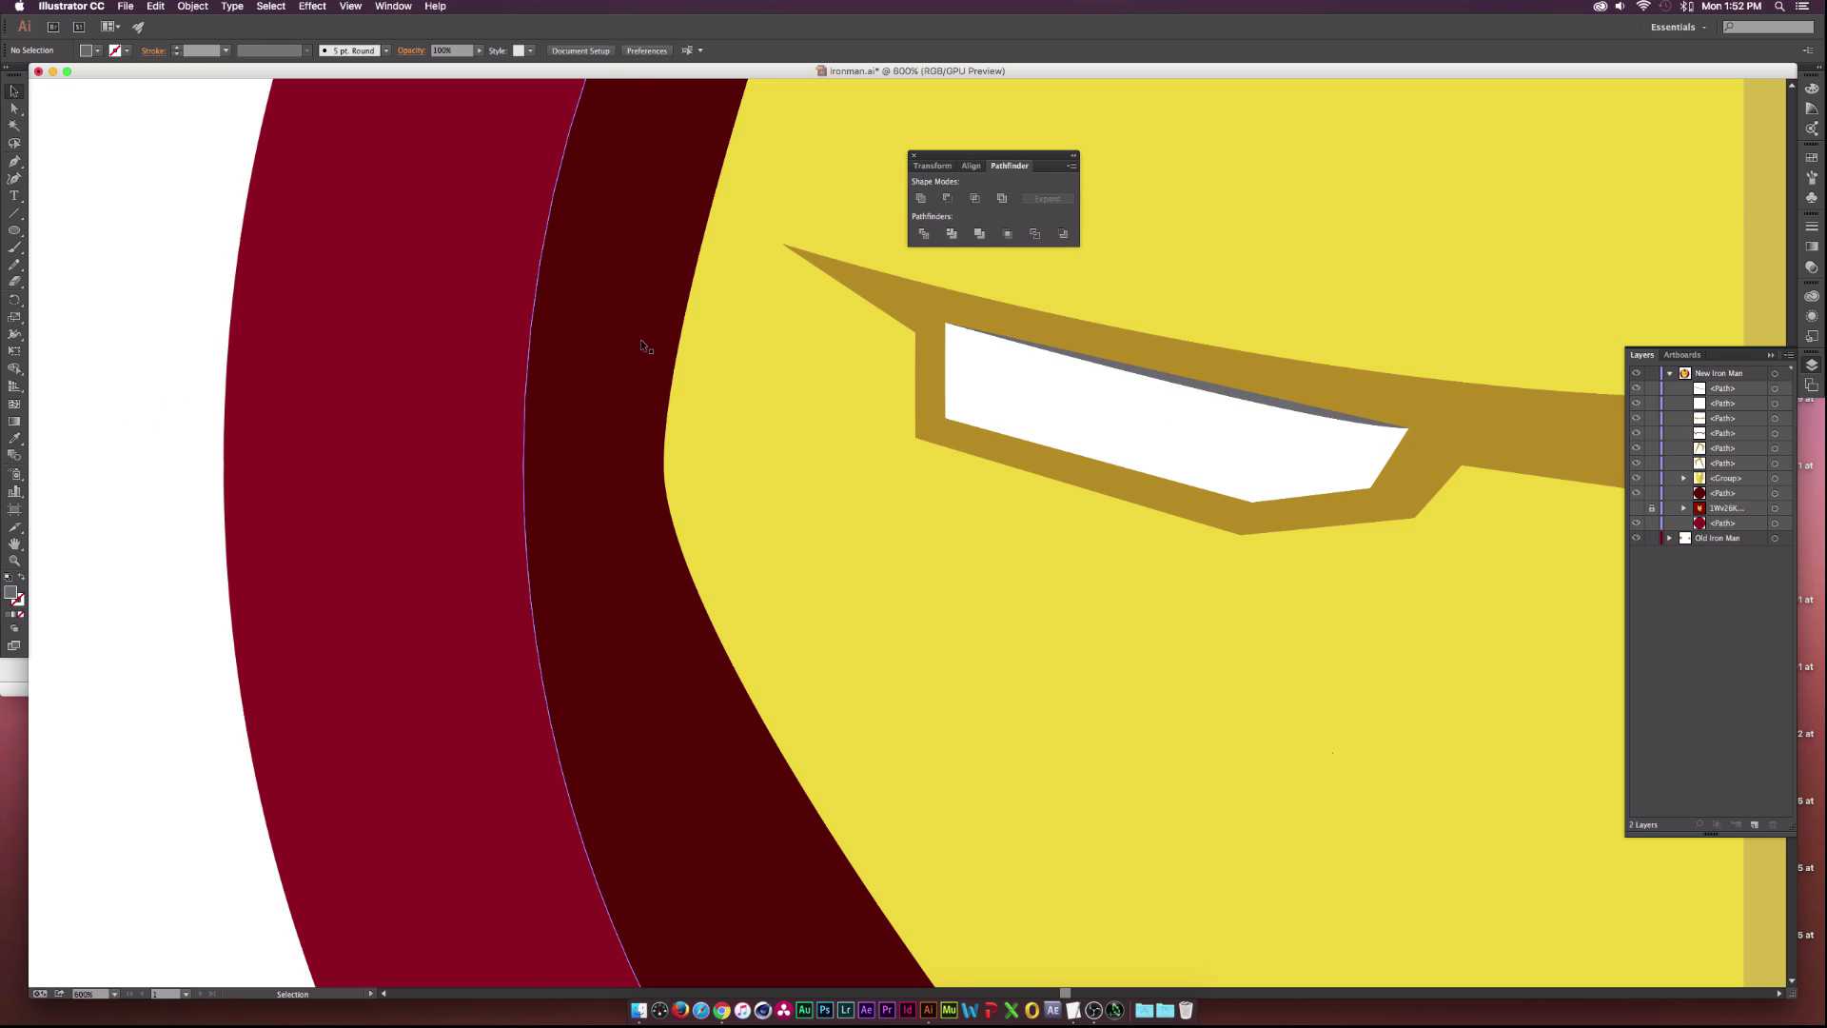
Select the left eye together with its grey shadow sliver and paste a copy of both in place.
scroll(642, 338, down, 1)
scroll(1109, 396, down, 1)
scroll(1099, 411, up, 4)
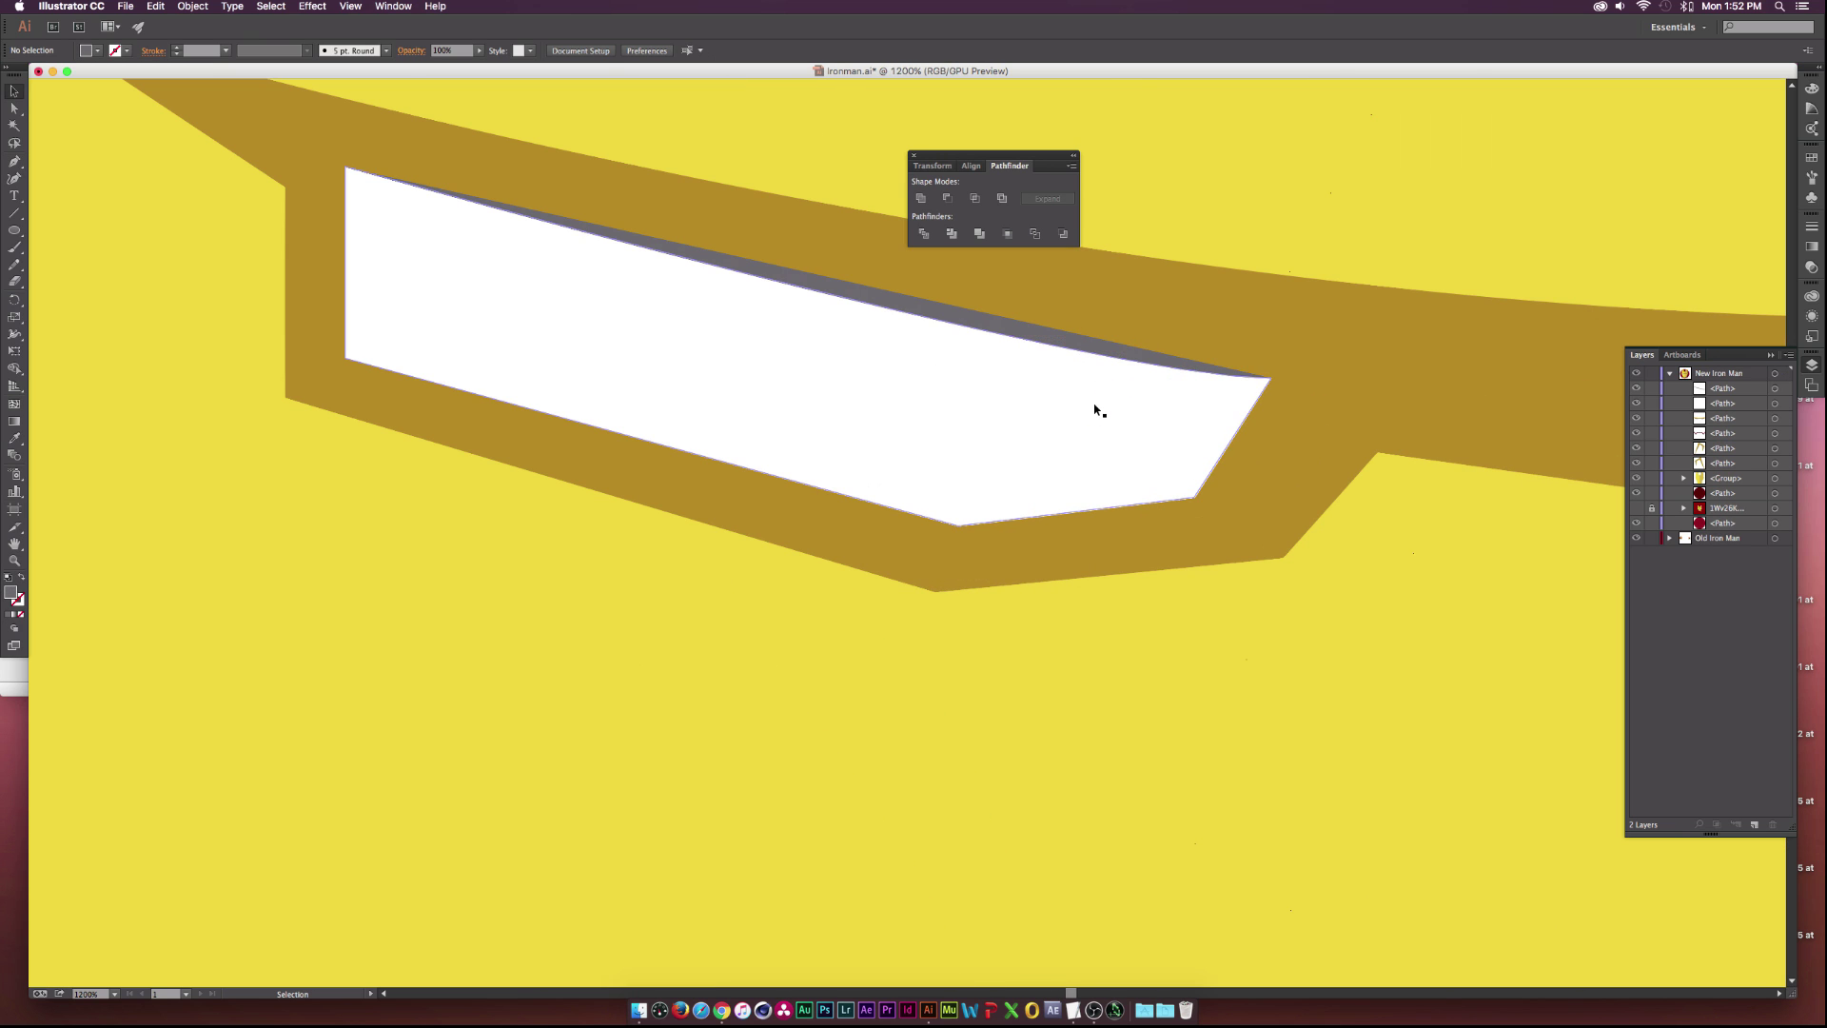
click(947, 422)
shift+click(884, 304)
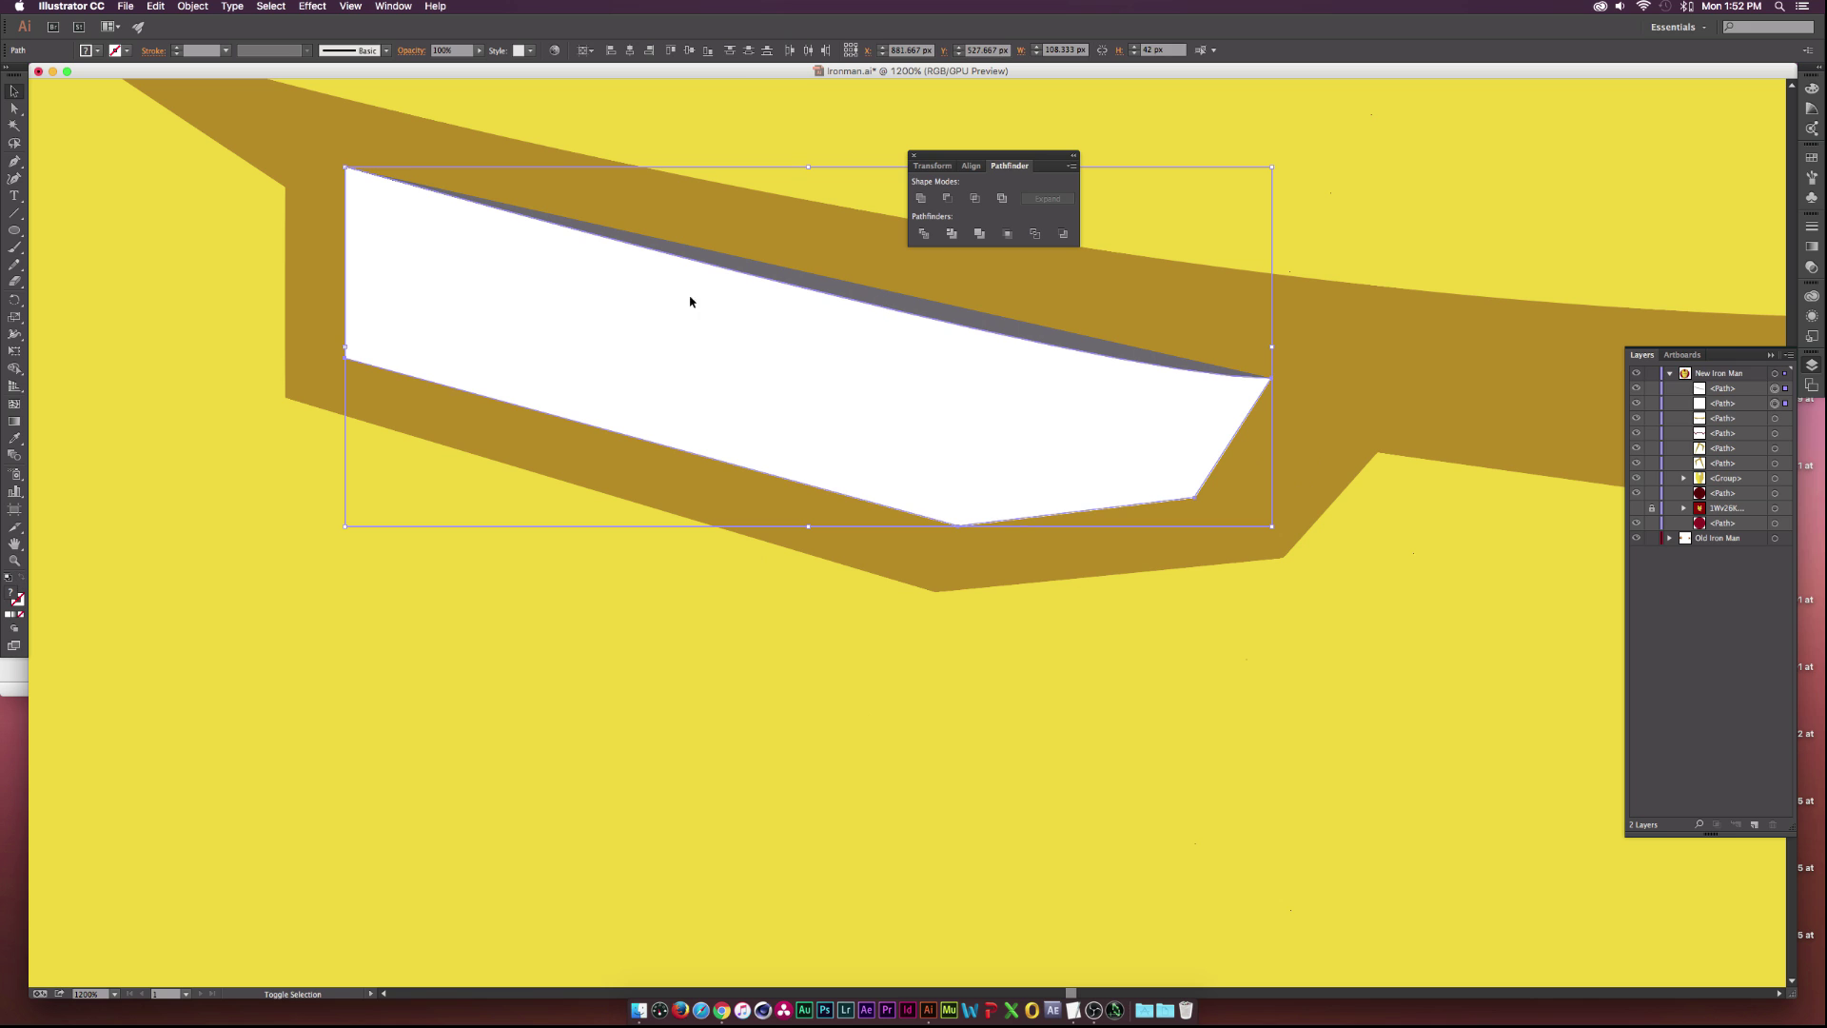
key(a)
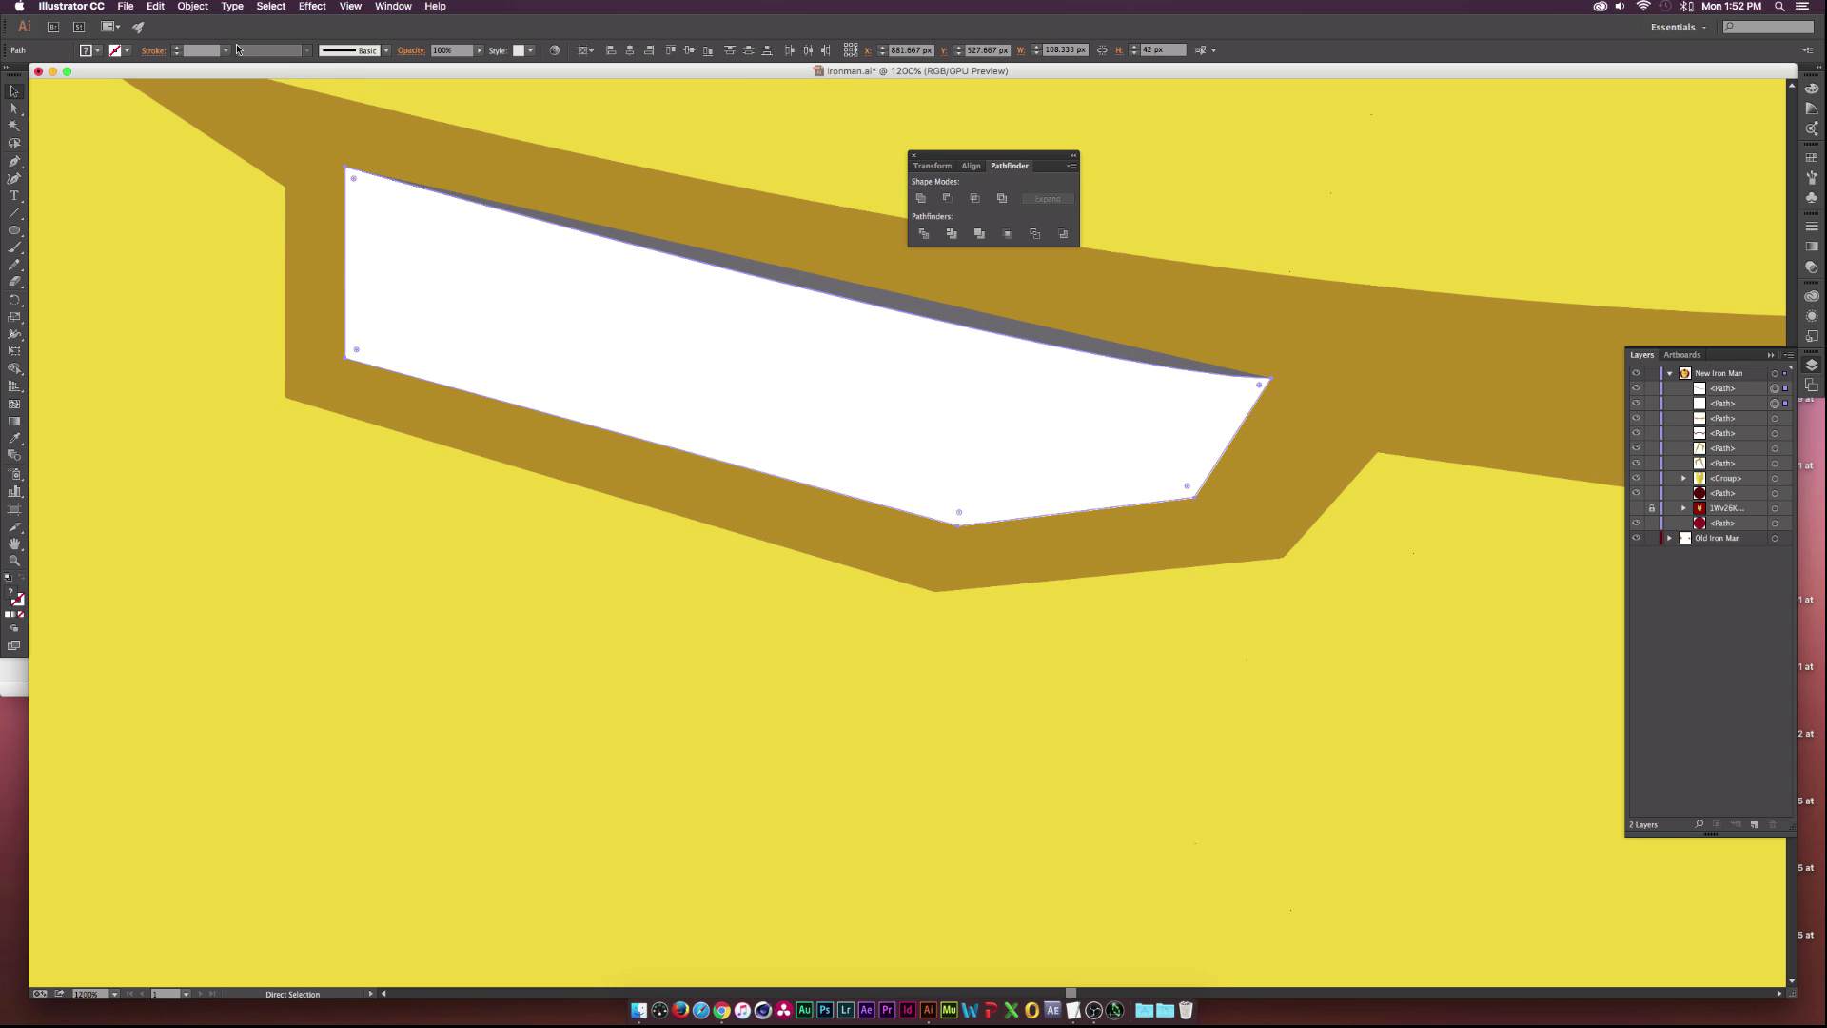
click(156, 7)
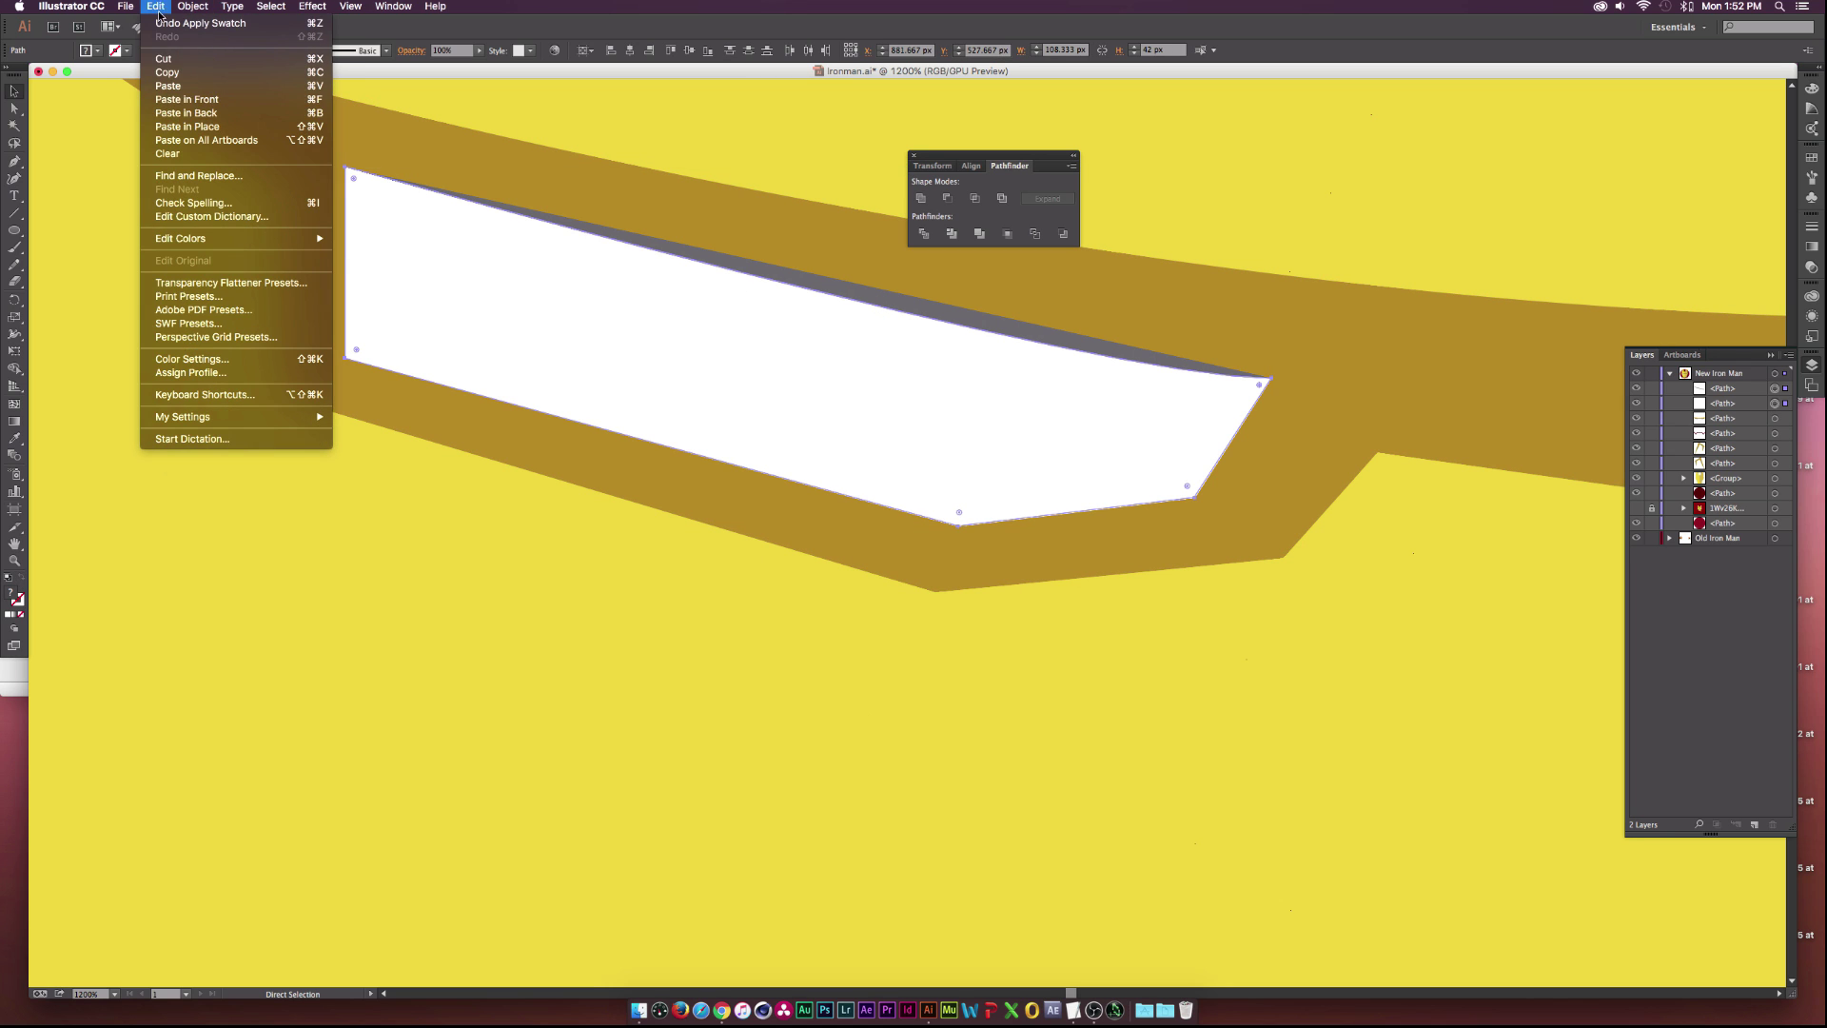
click(187, 127)
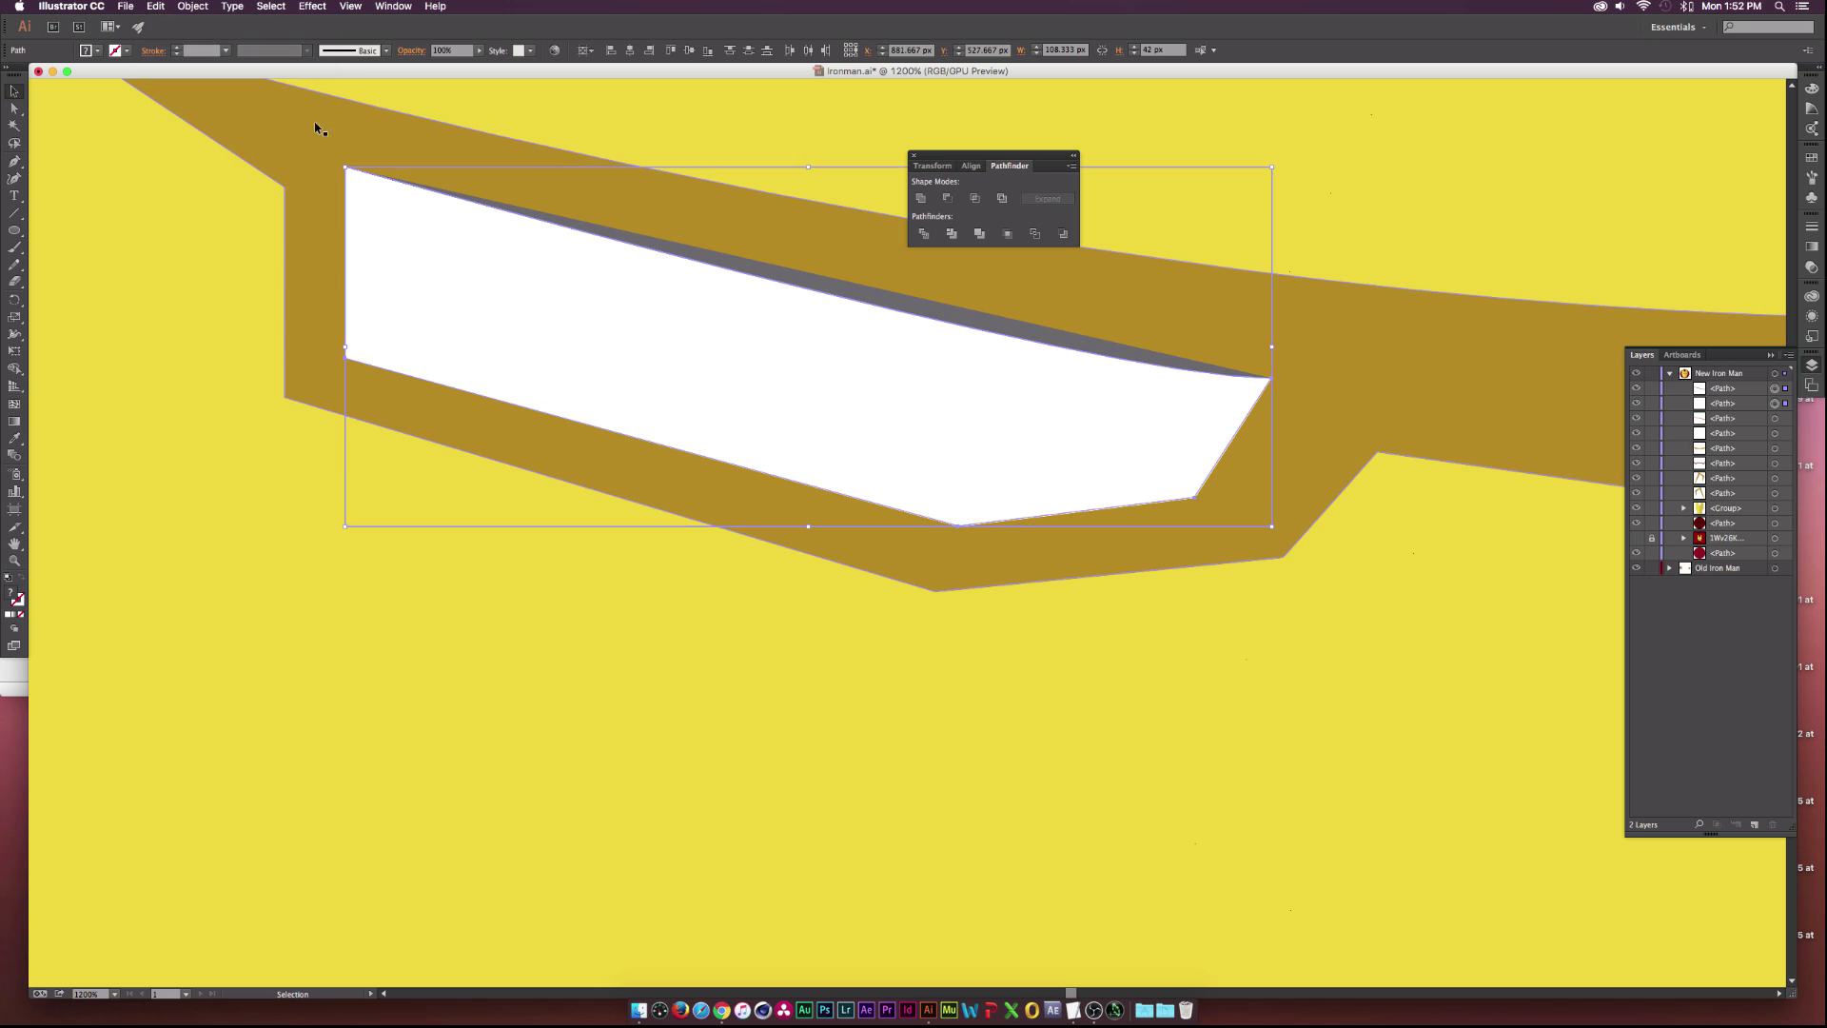
Reflect the copied eye and shadow across the vertical axis and move them into the right part of the brow.
click(175, 8)
mouse_move(219, 27)
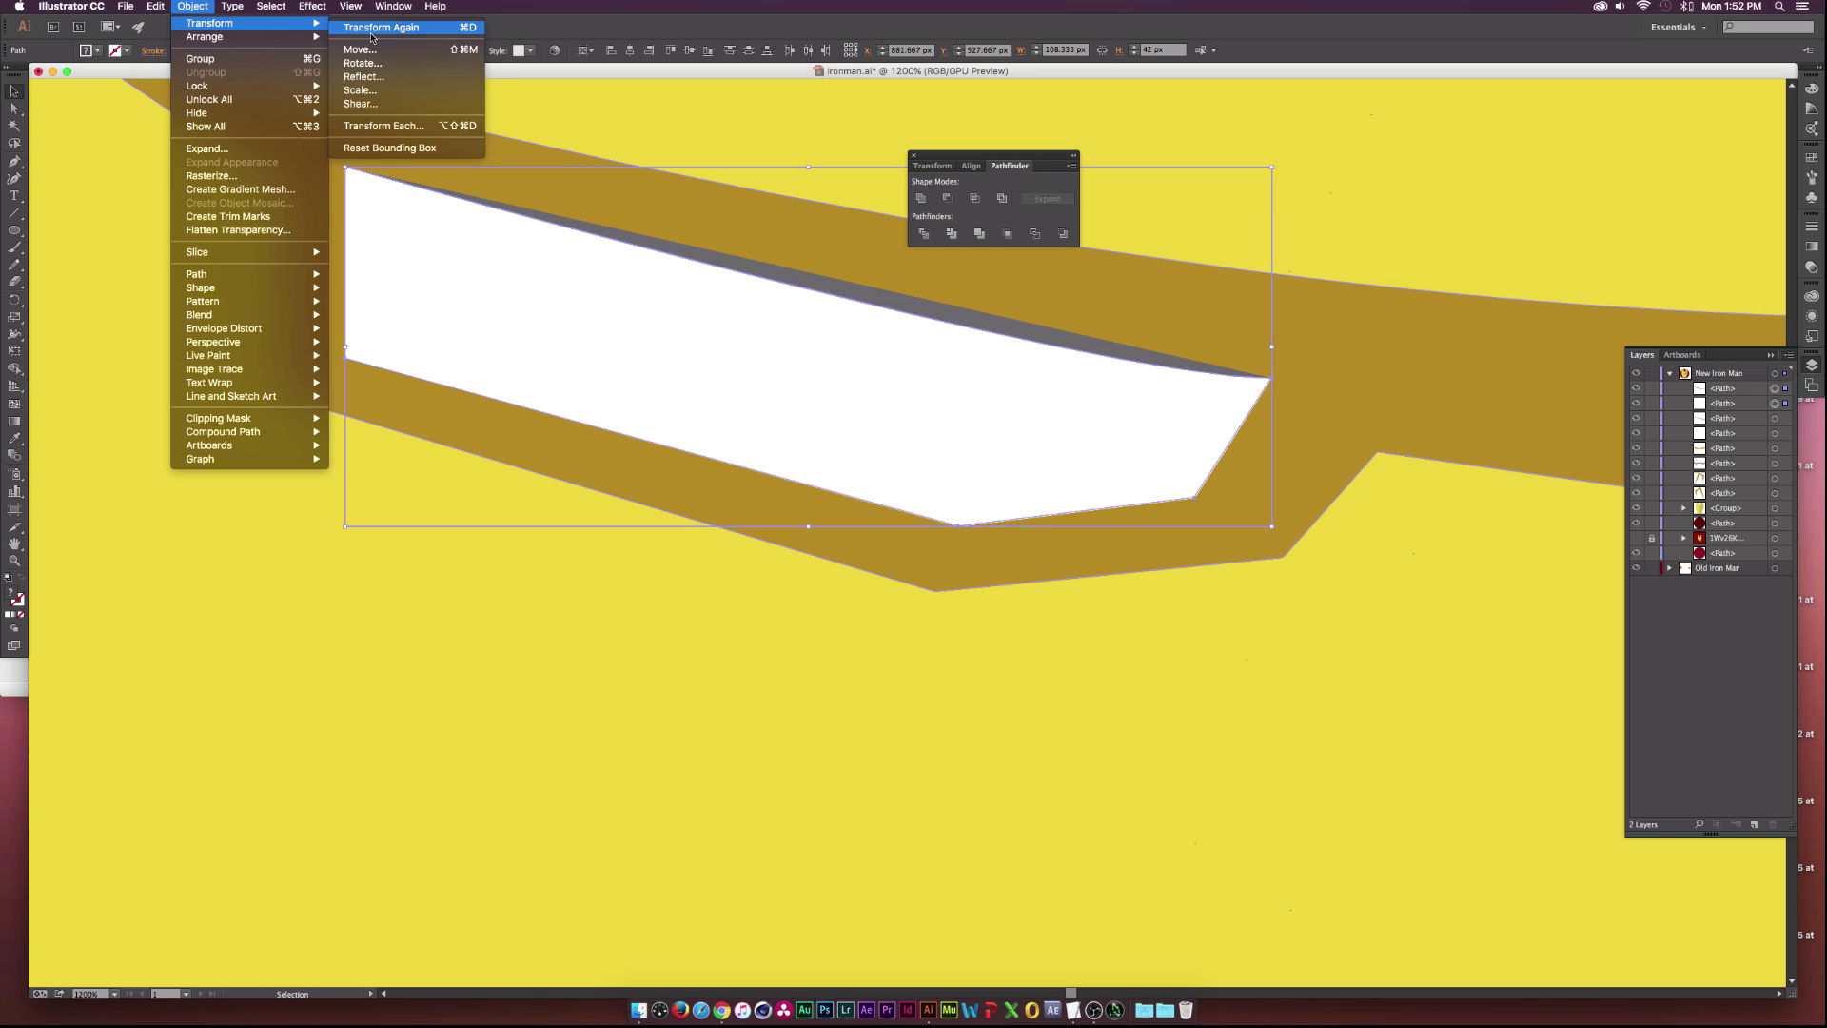
click(395, 79)
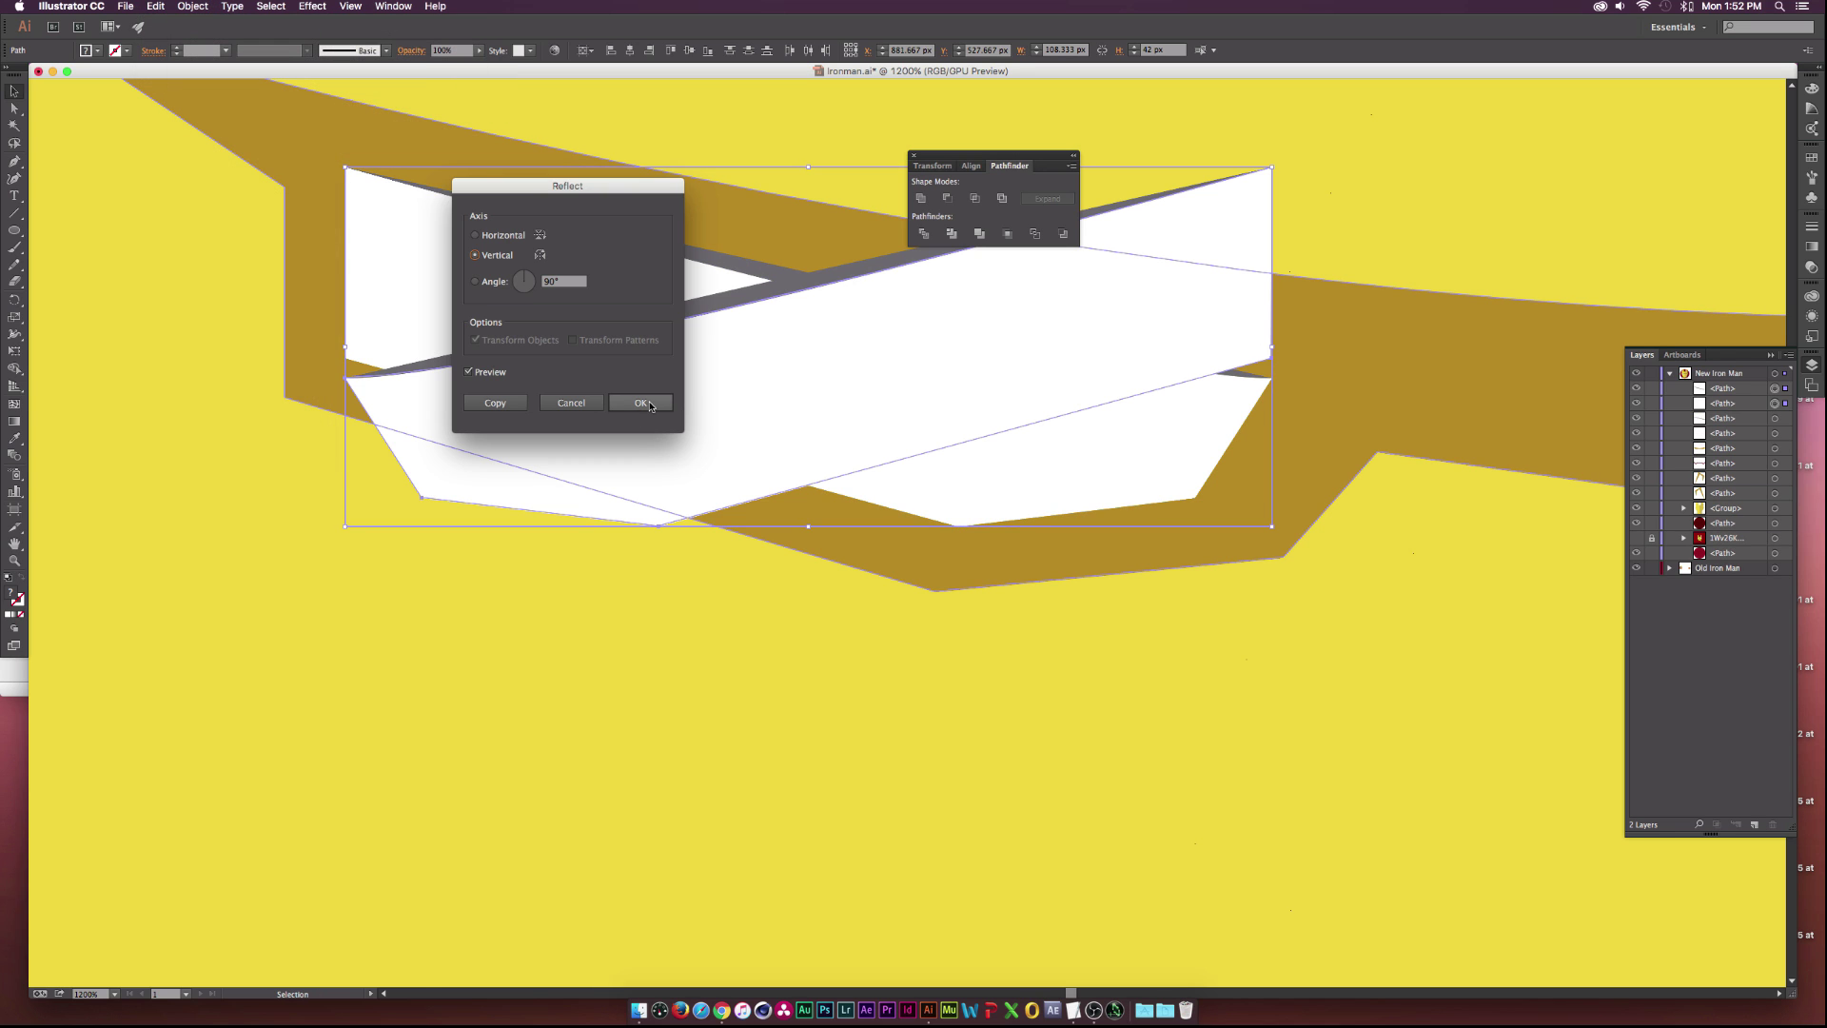
key(Return)
scroll(987, 484, down, 6)
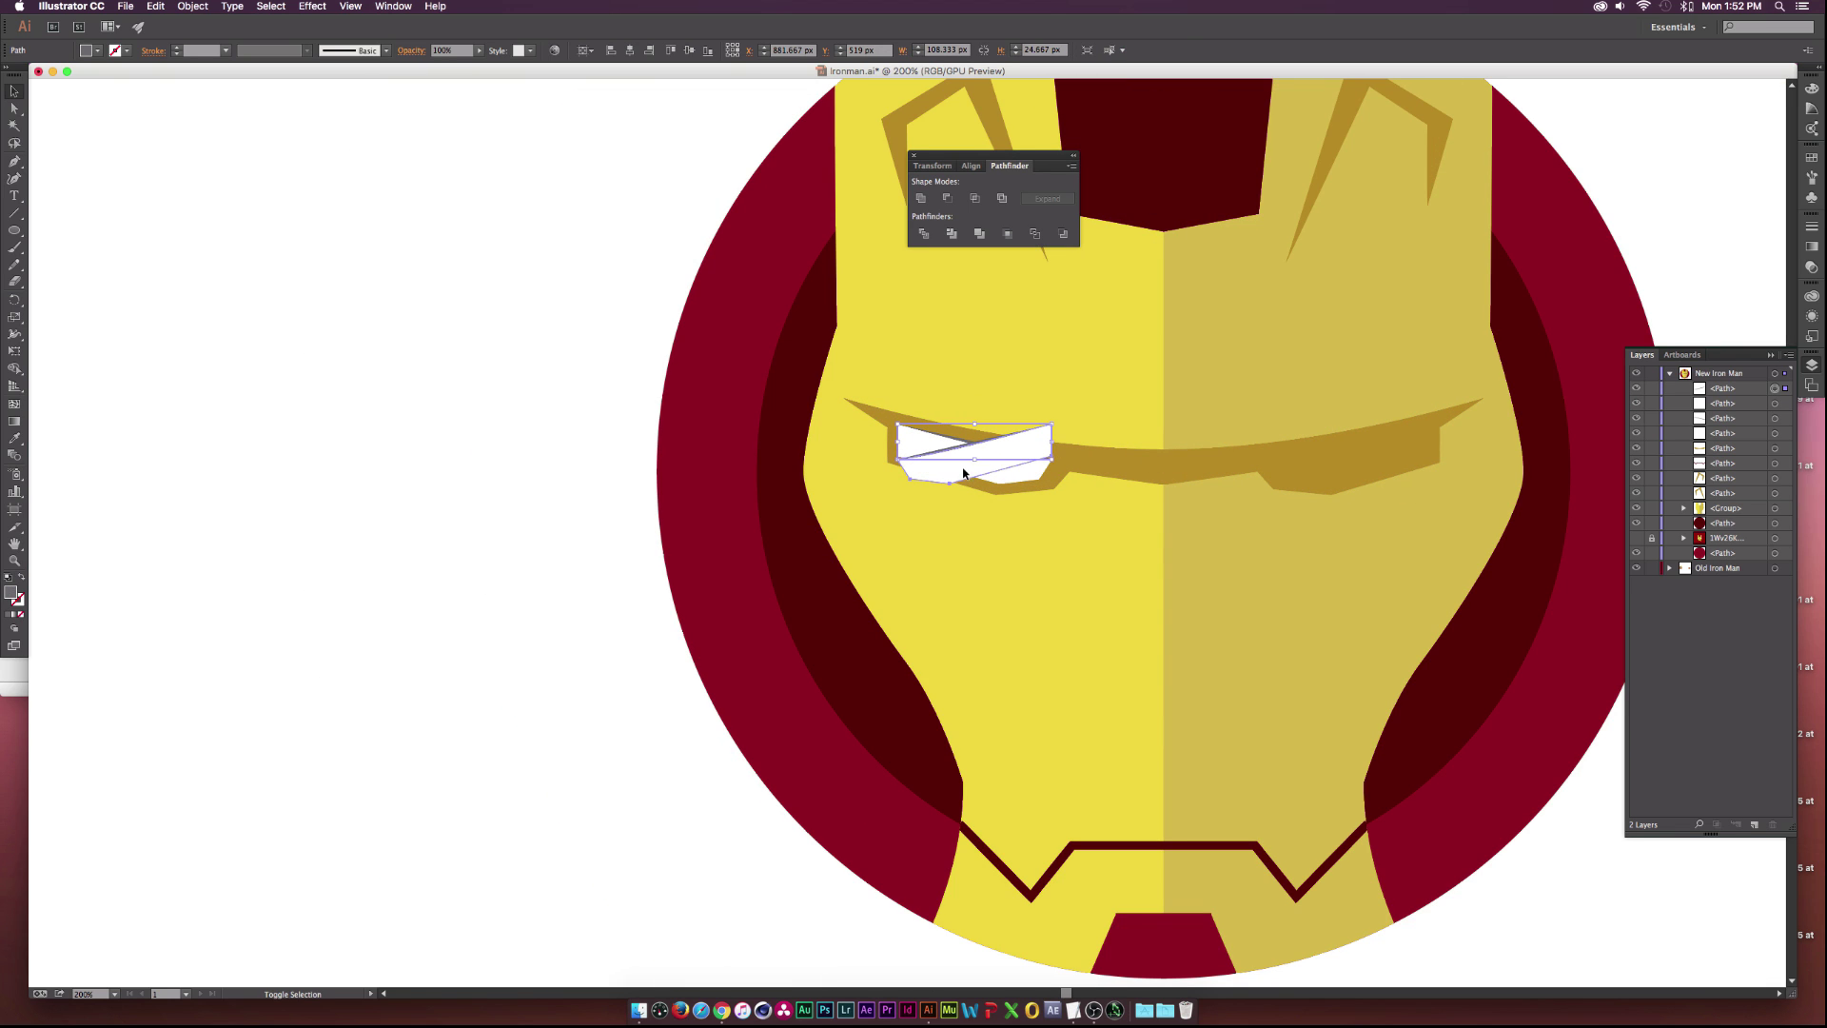
drag(963, 473, 1349, 464)
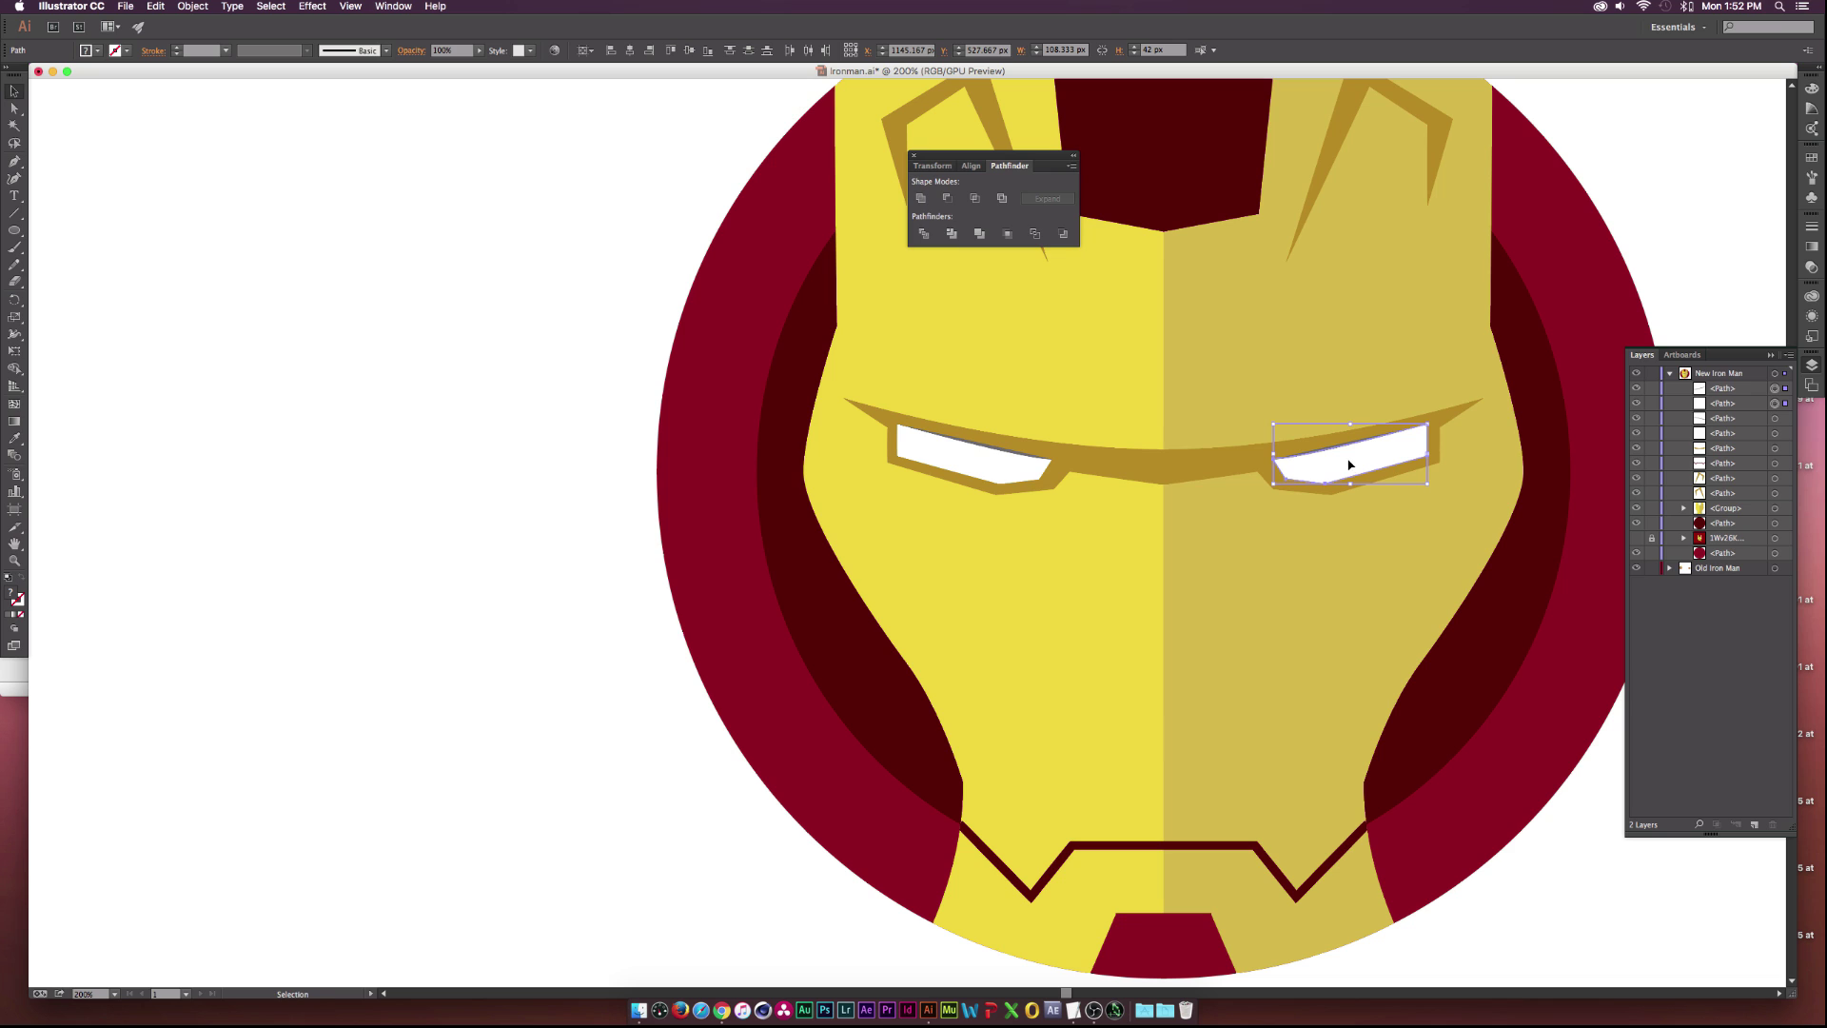
click(607, 583)
scroll(607, 581, down, 3)
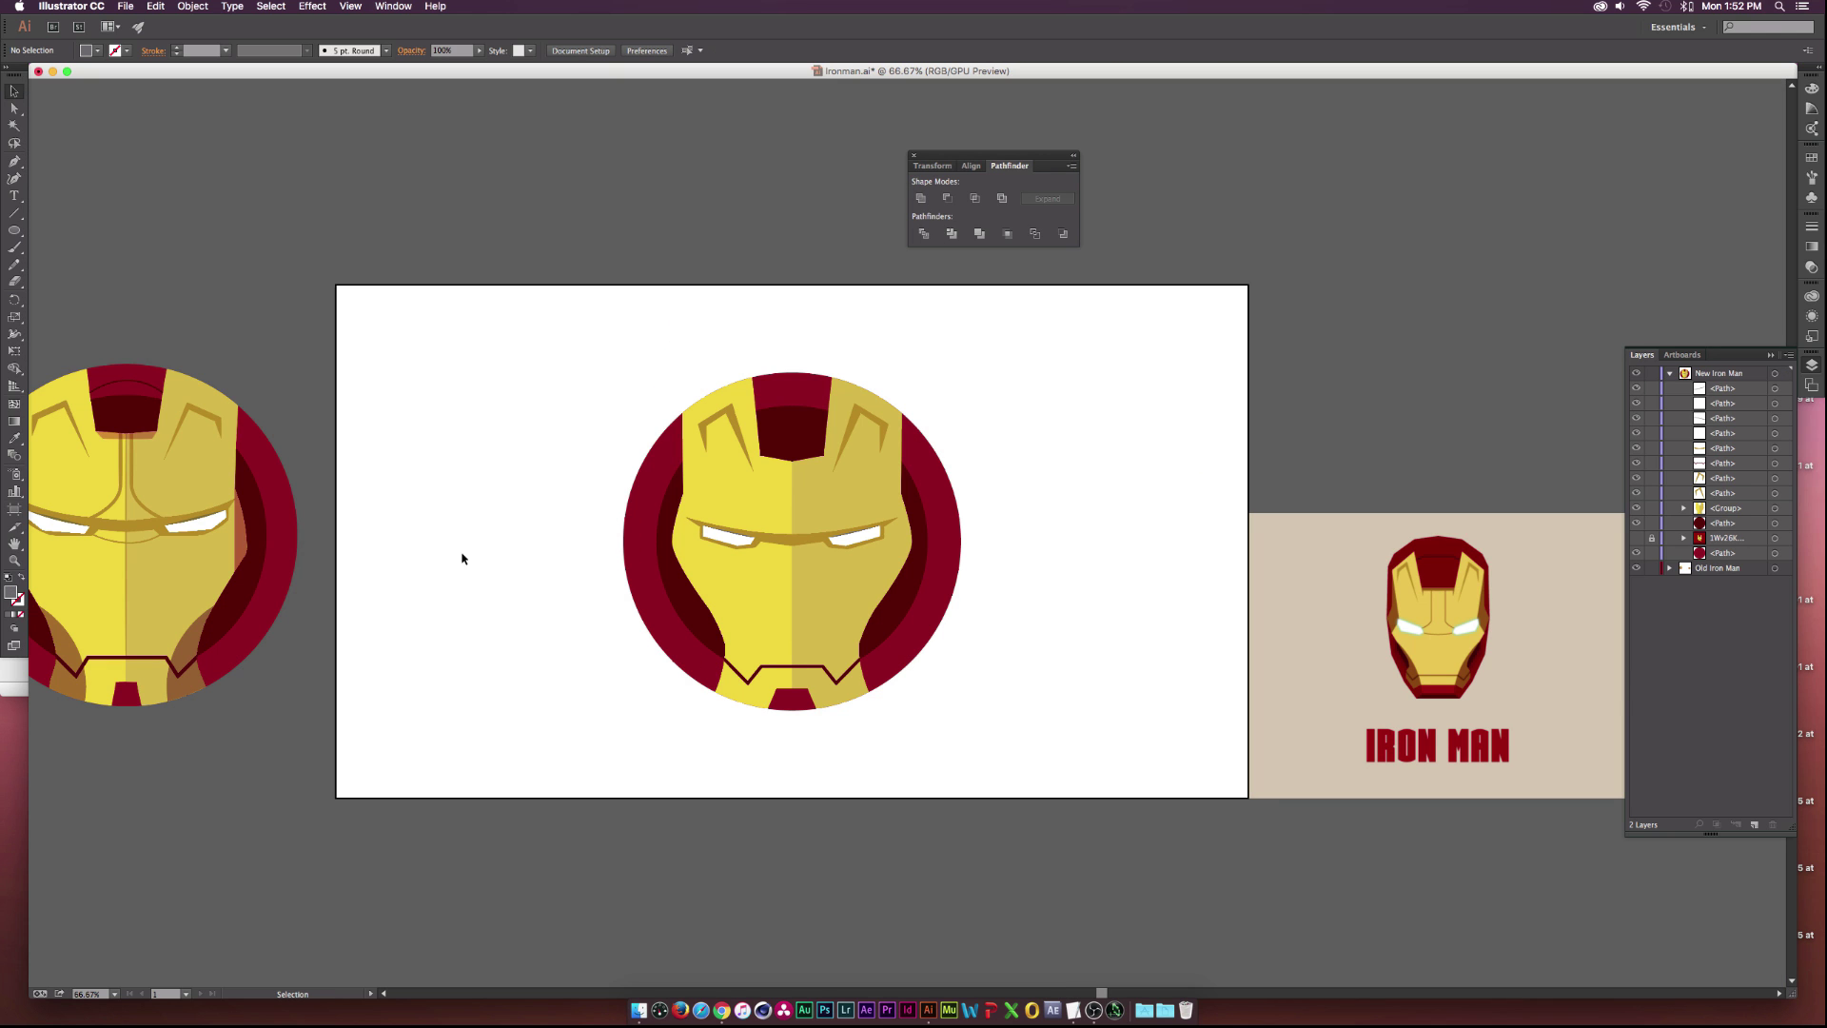
Select the brow with both eyes and their shadows, leaving out the mask and circles, and enlarge them slightly.
click(788, 538)
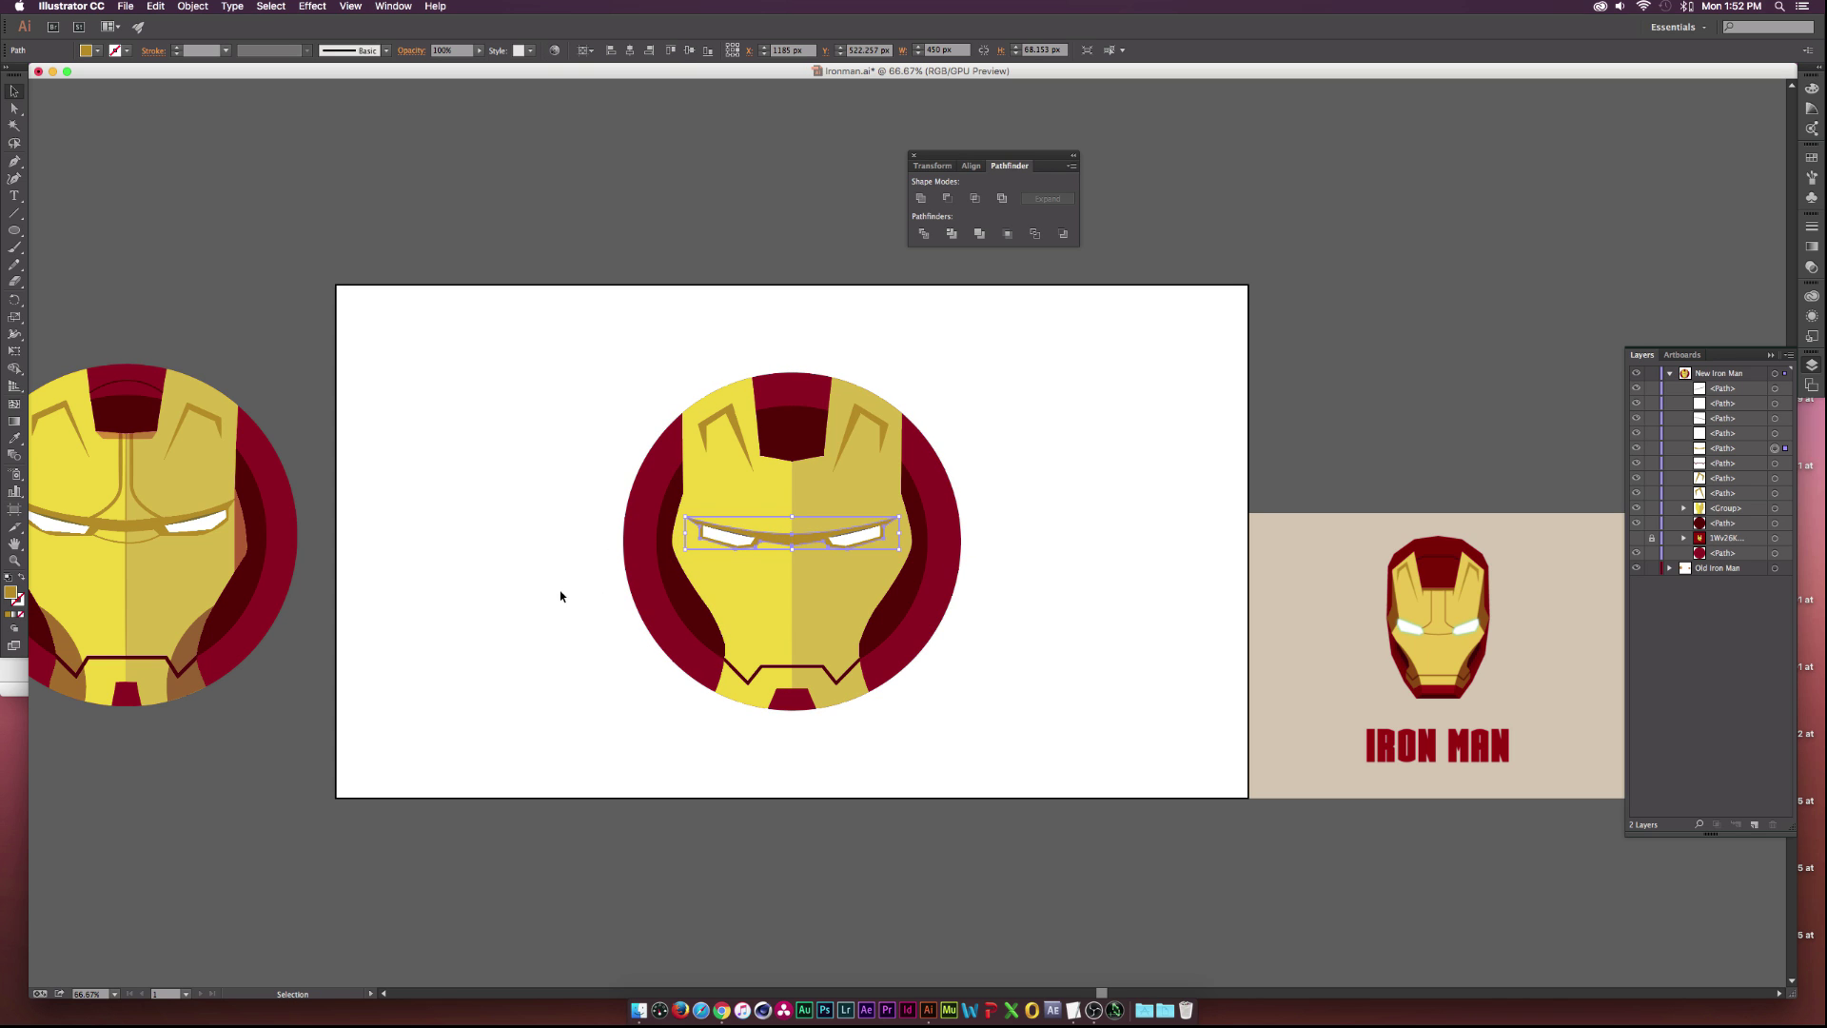
shift+click(869, 518)
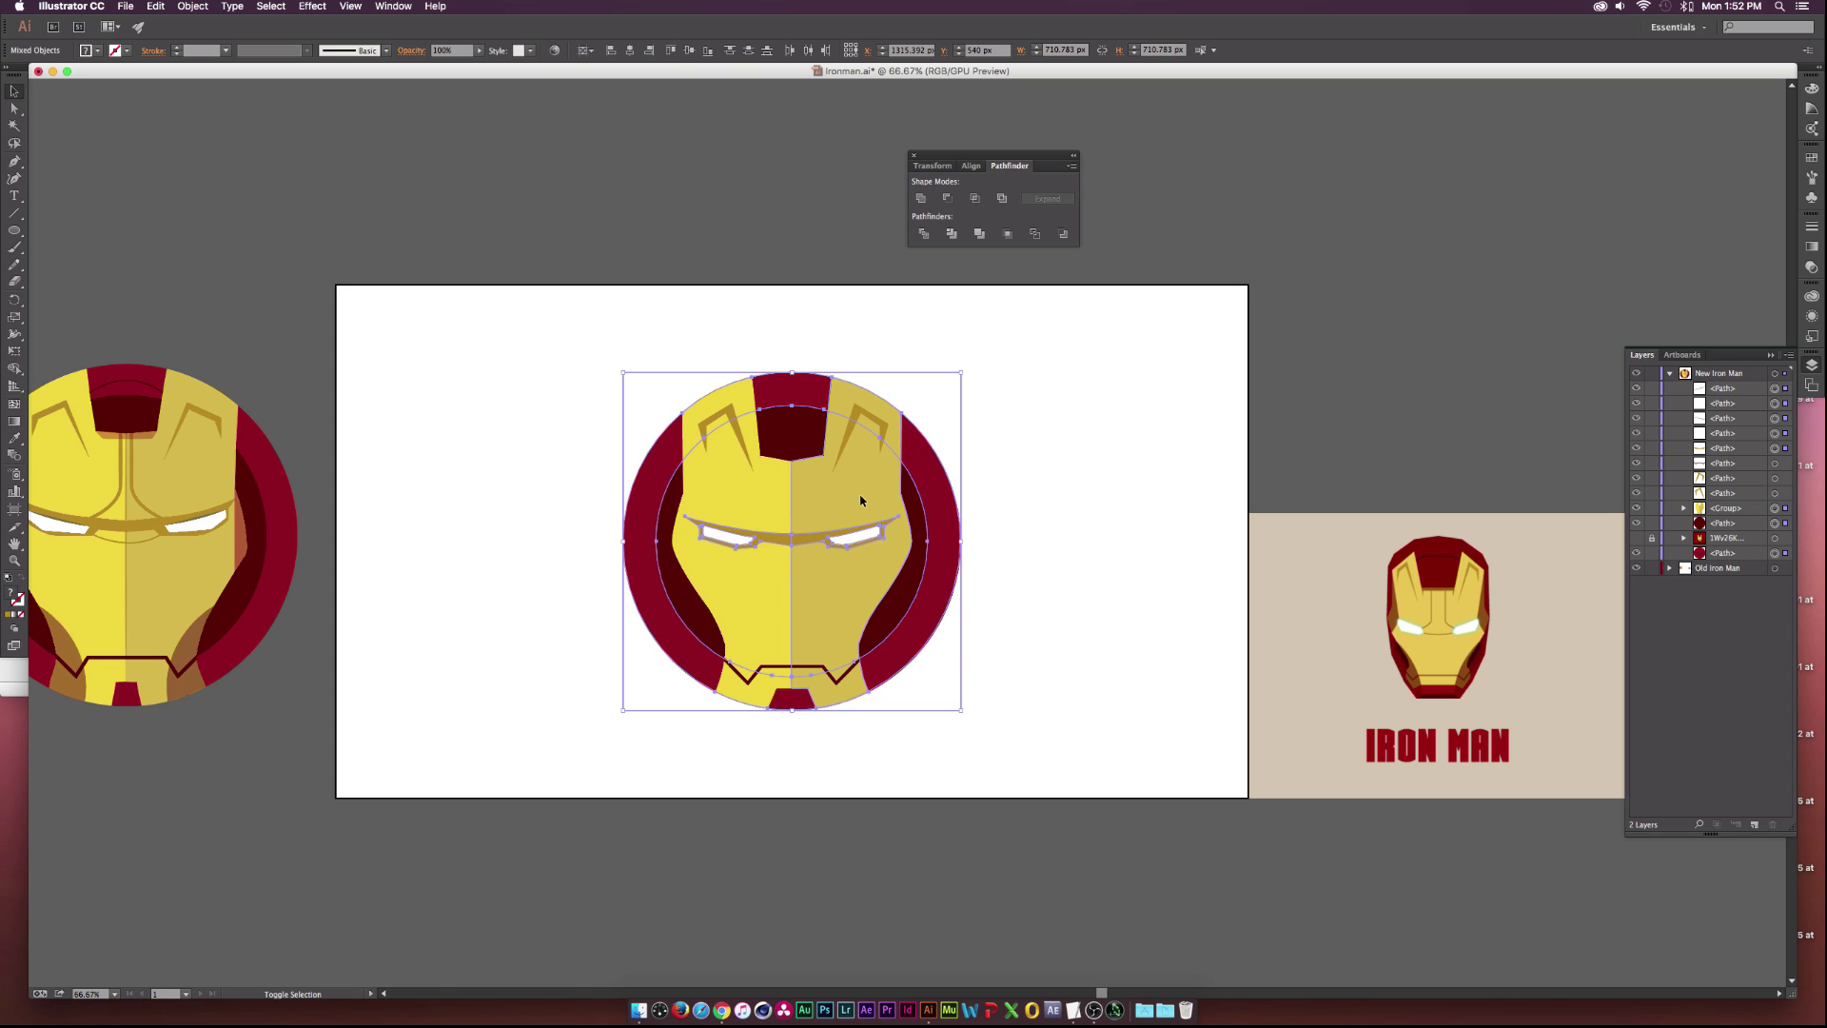
shift+click(672, 511)
shift+click(635, 506)
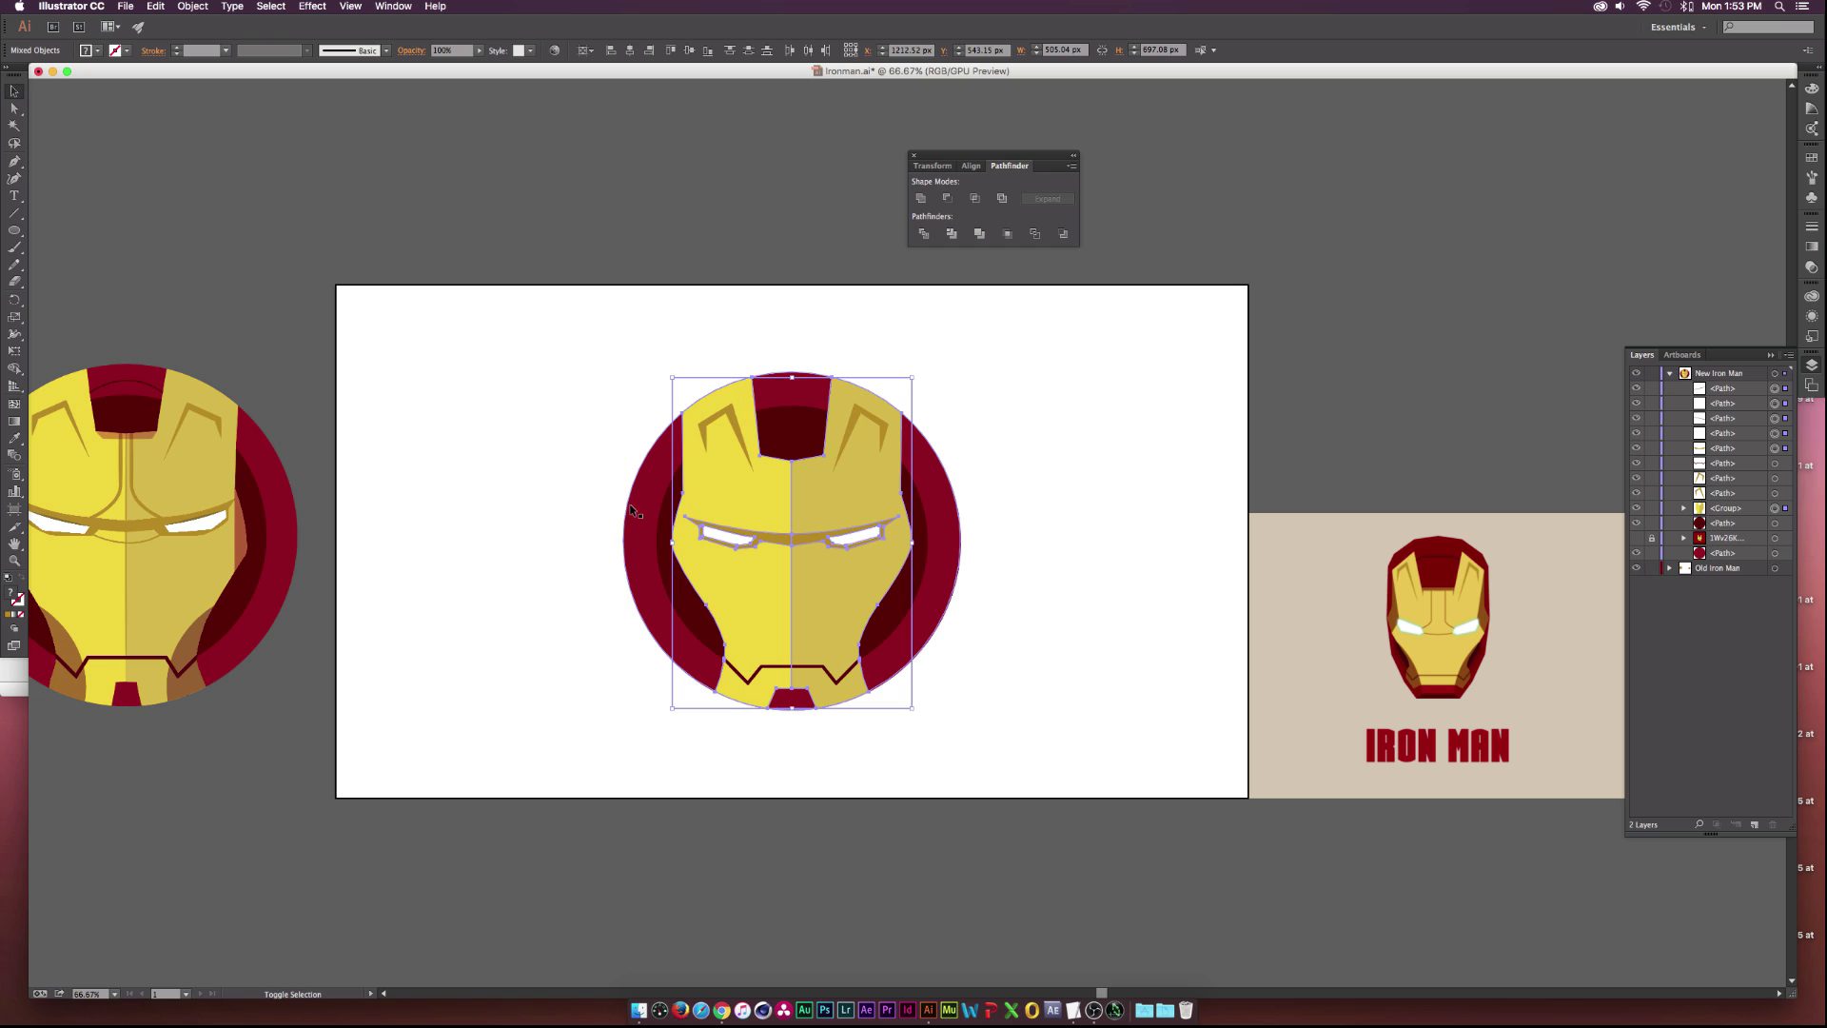
shift+click(657, 580)
shift+click(734, 510)
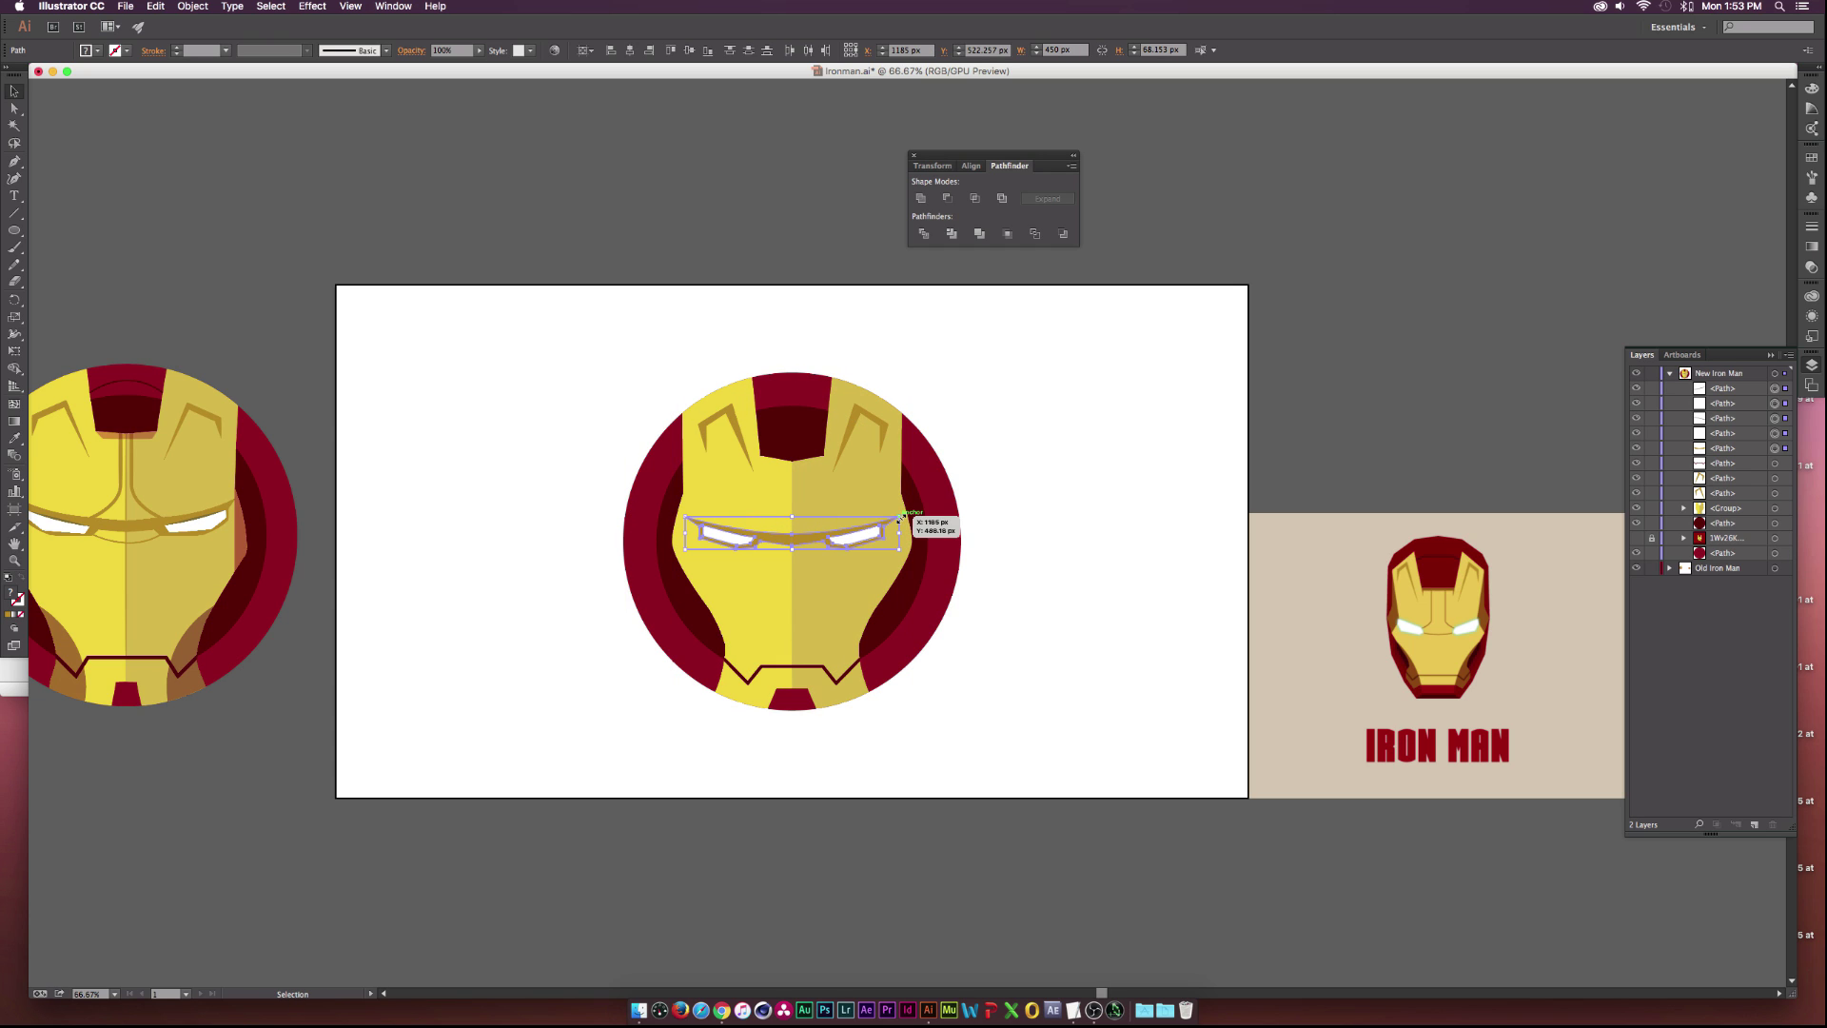
drag(900, 518, 907, 514)
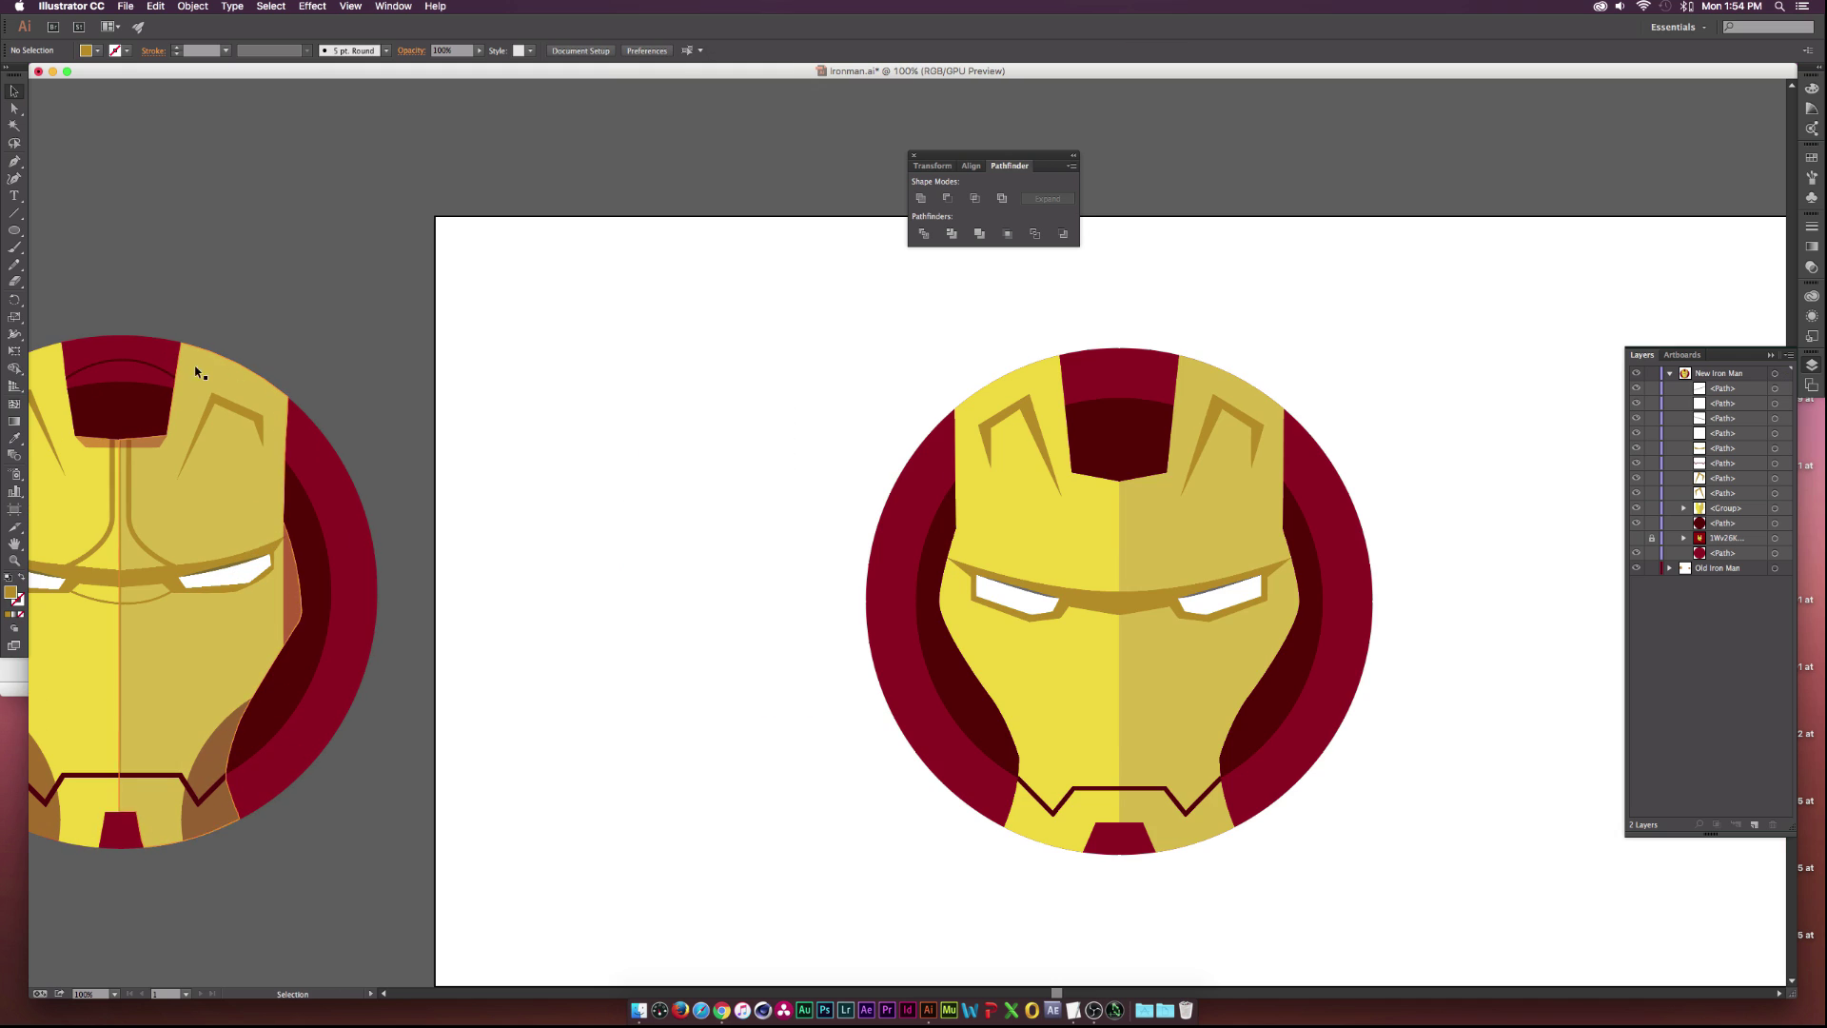
Draw a curved line, about 50 by 169 px, from the left inner brow up to the dark red forehead notch with the Pen tool.
click(13, 162)
click(1069, 592)
drag(1104, 561, 1105, 526)
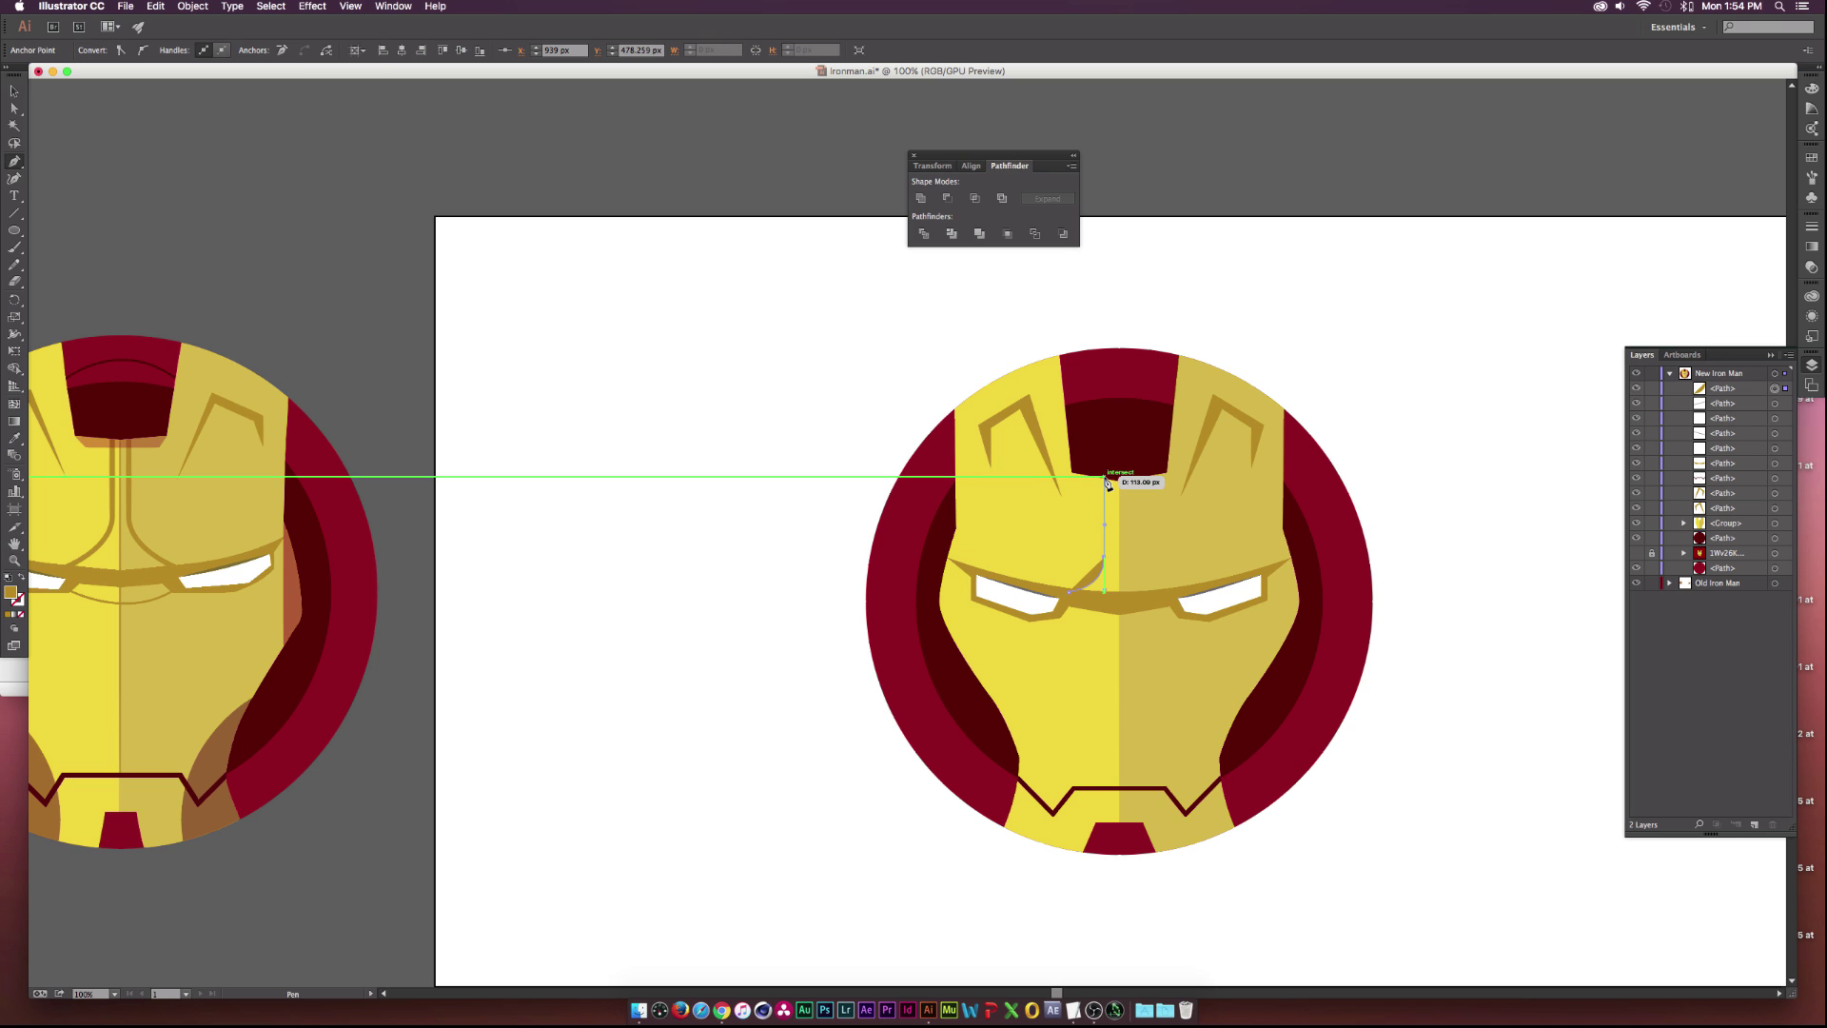
click(1105, 472)
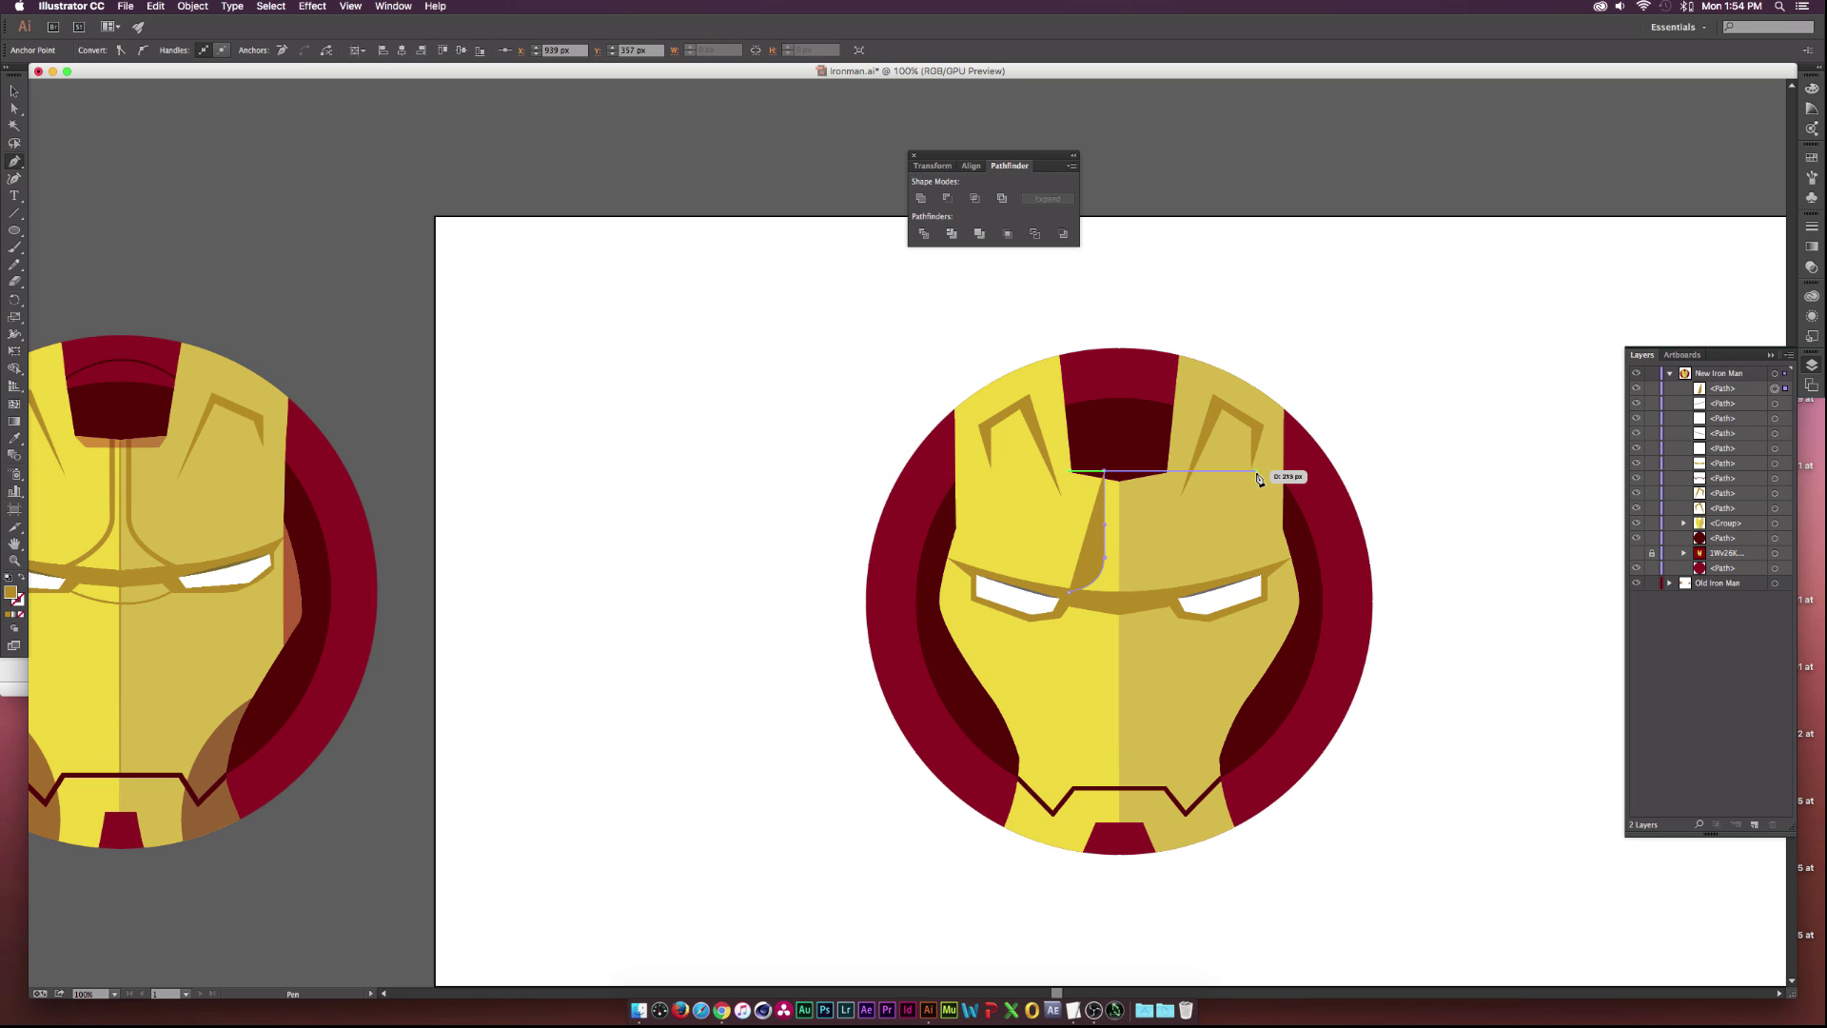
key(v)
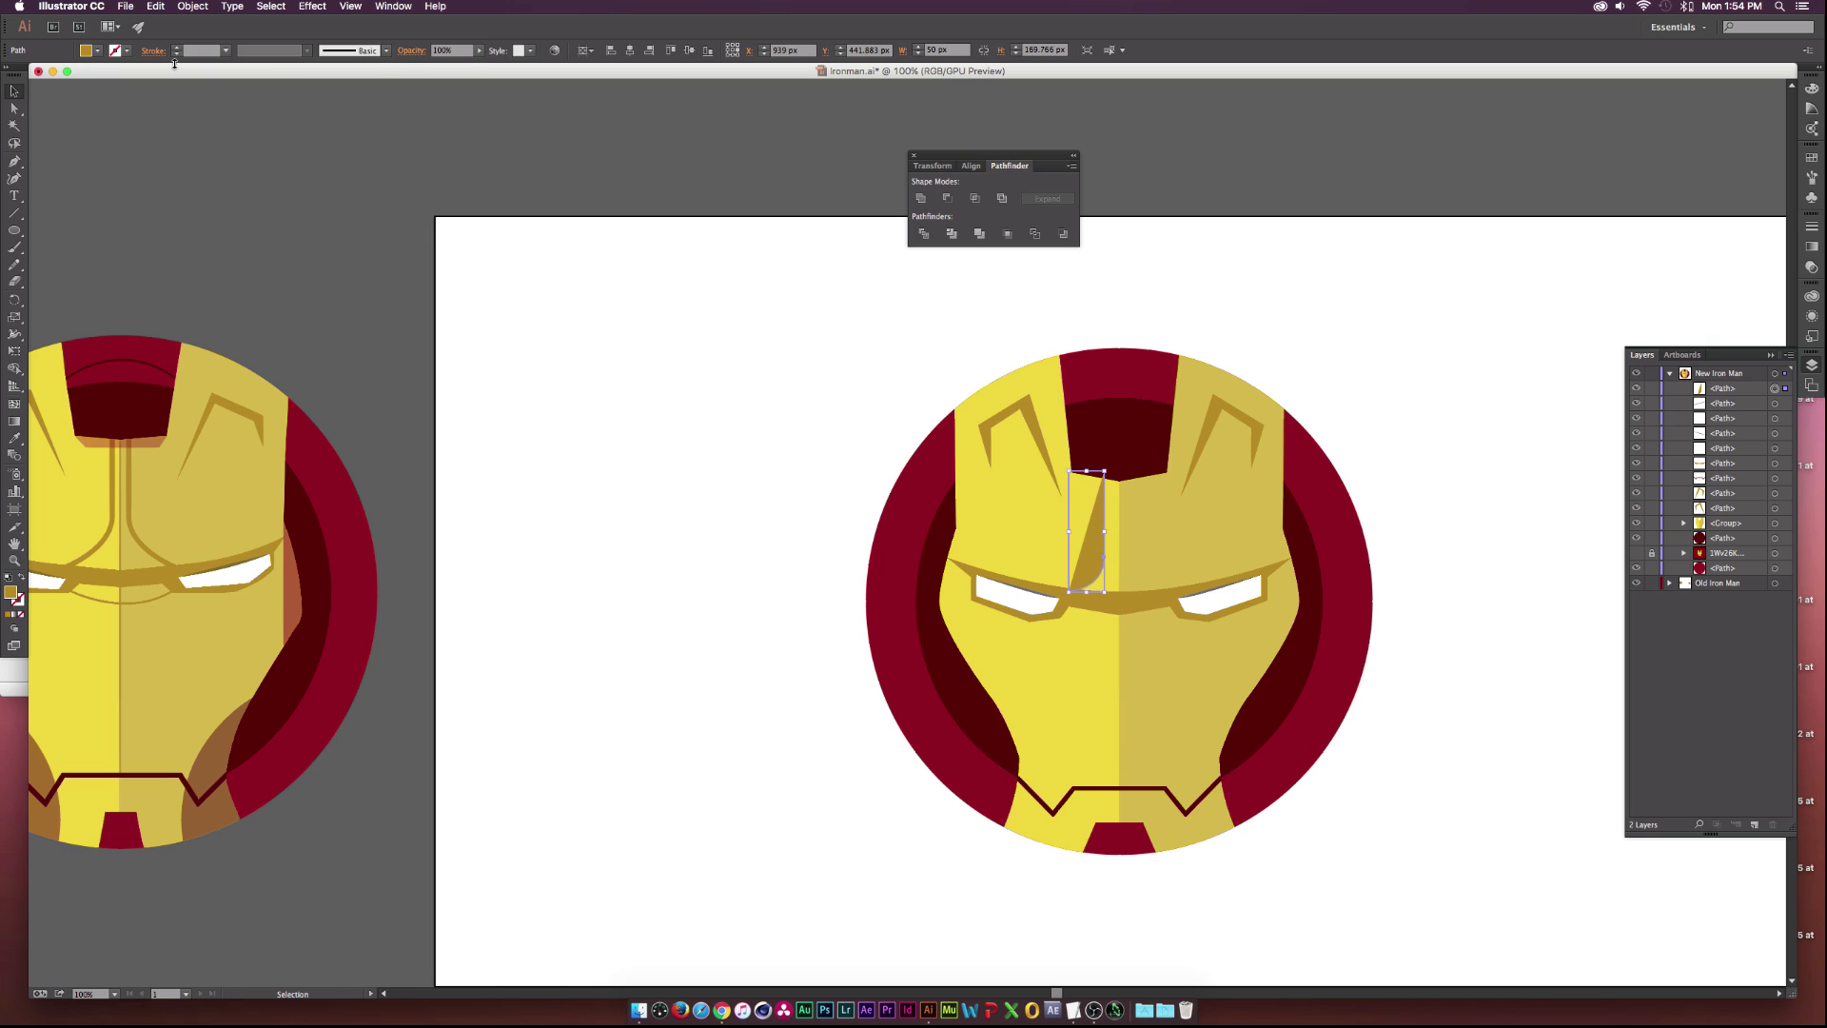
Remove the forehead line's fill and give it a 6 pt black stroke.
click(96, 51)
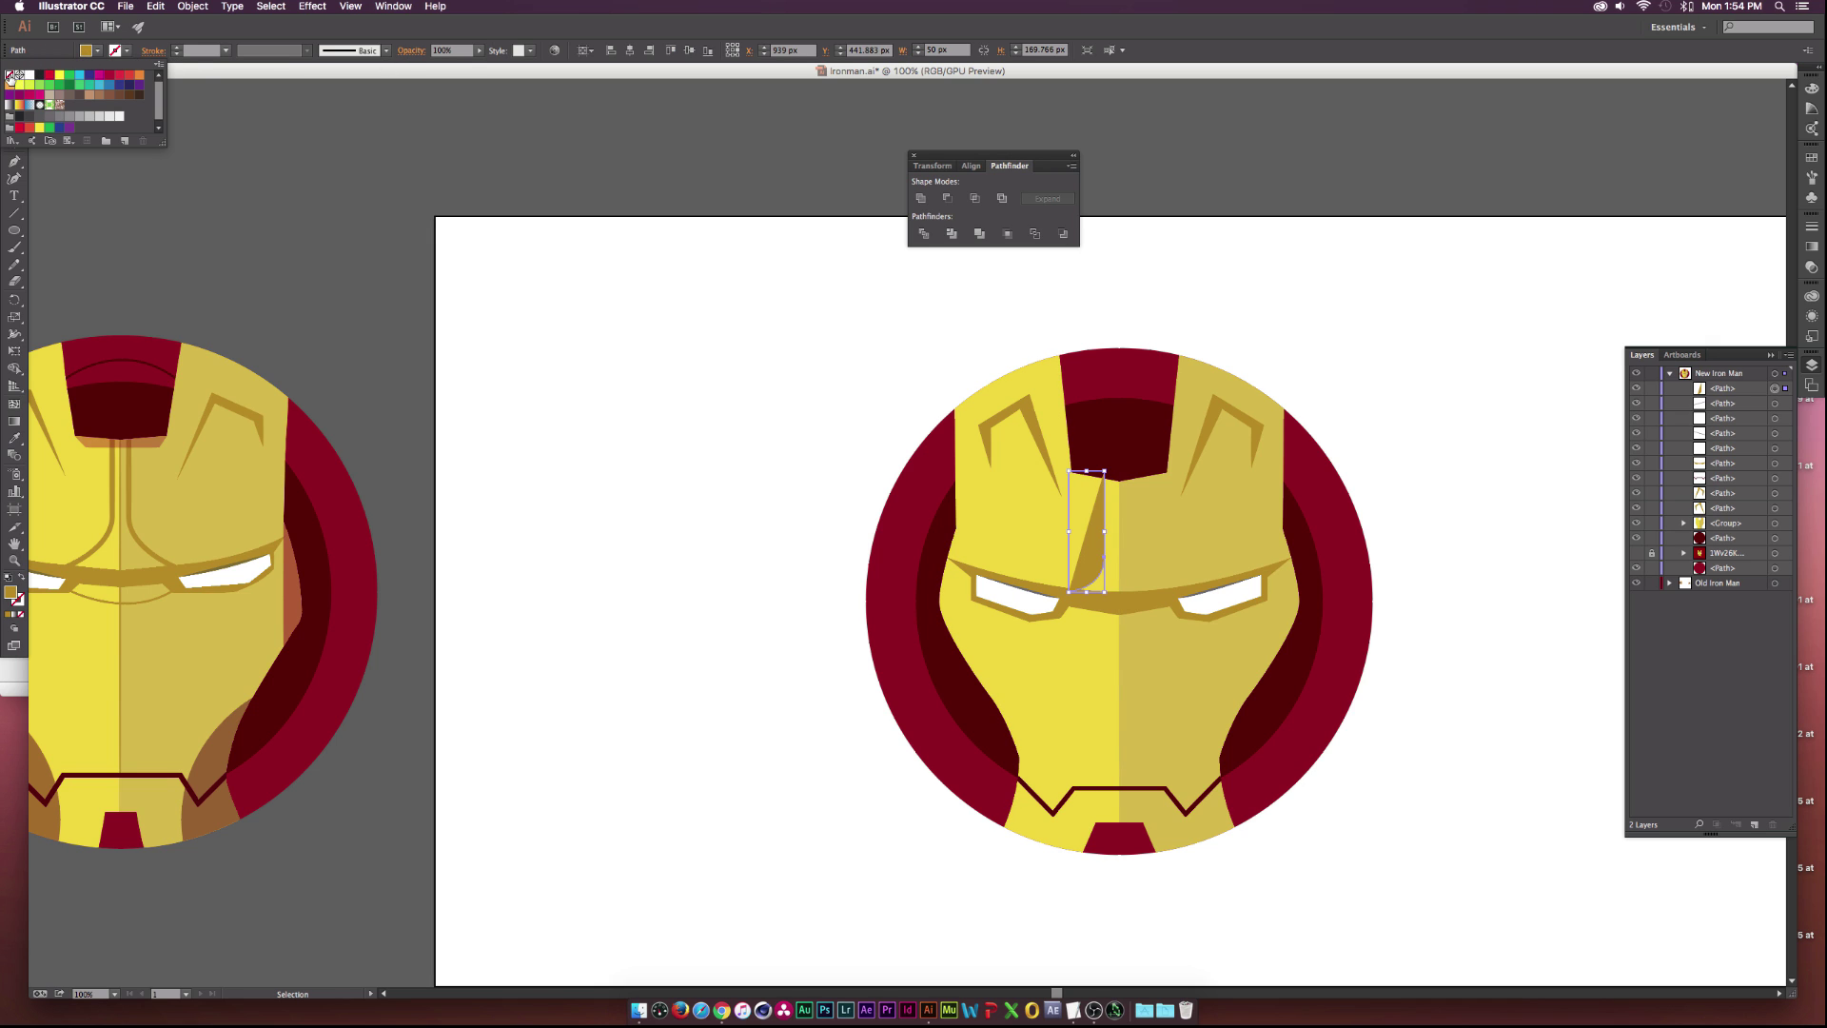
click(10, 76)
click(176, 47)
click(176, 46)
click(176, 47)
click(176, 47)
click(176, 46)
click(176, 47)
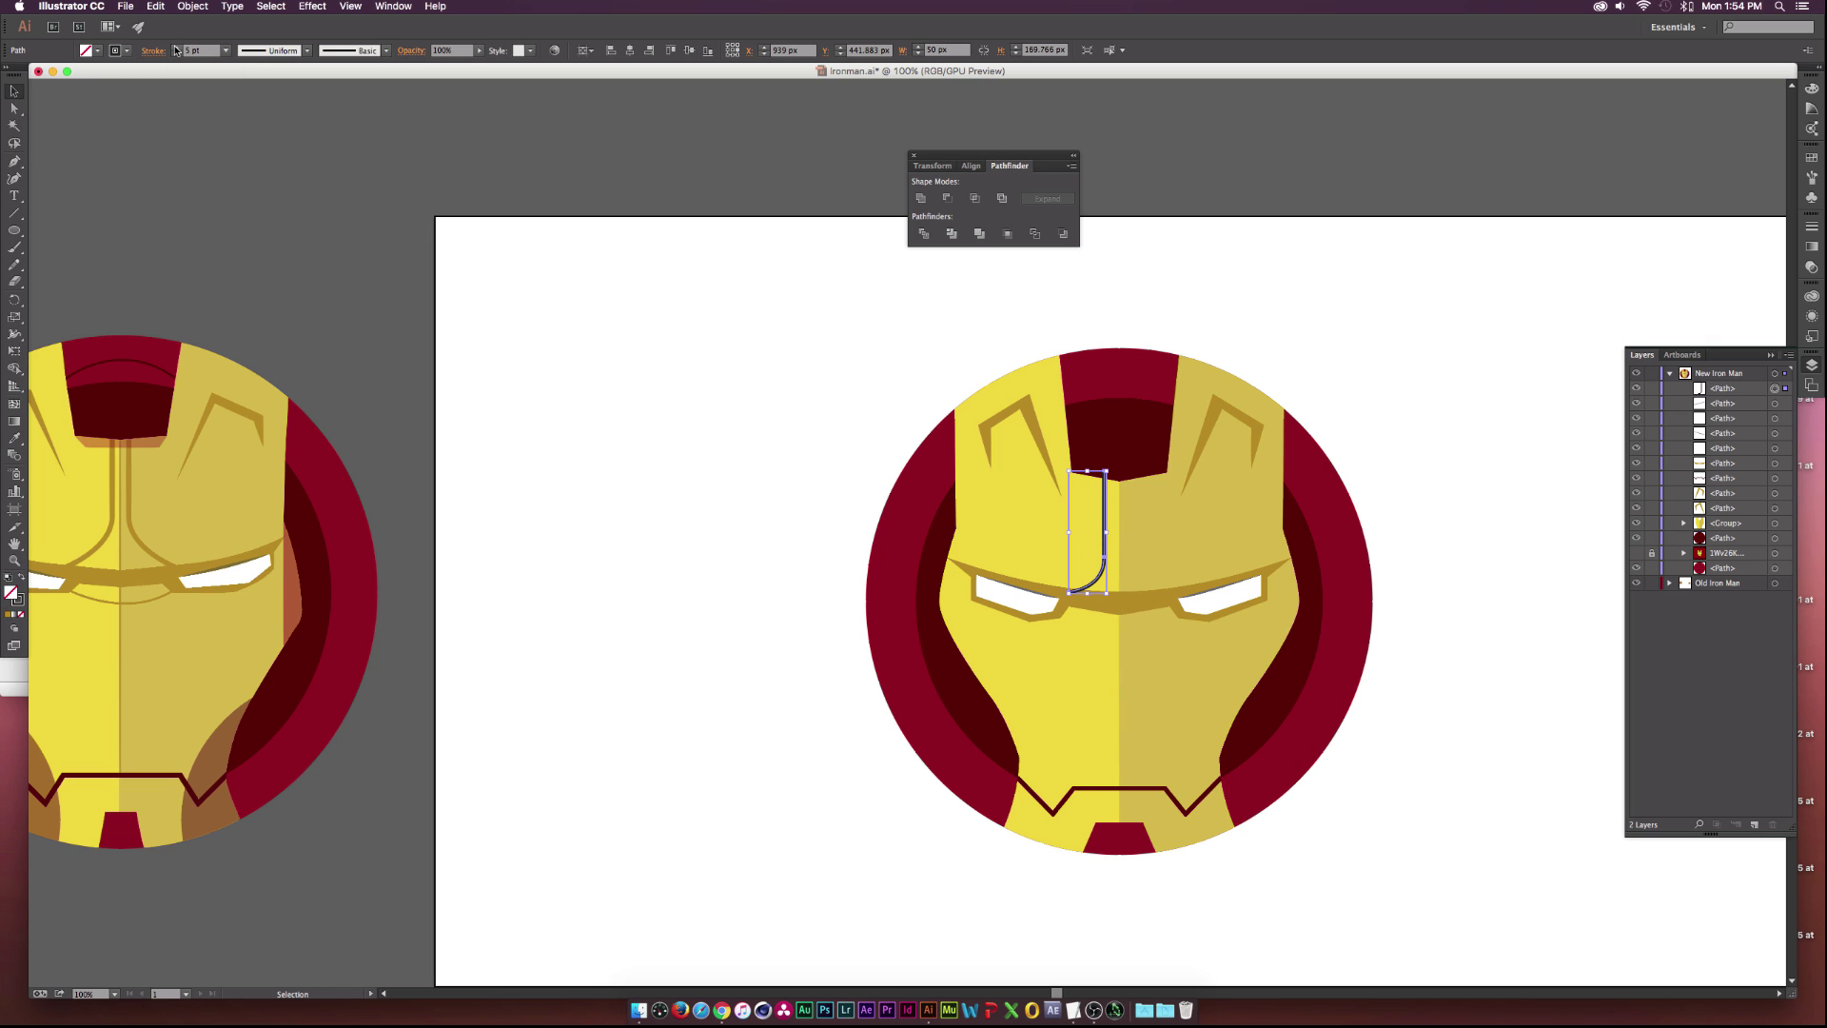
click(607, 437)
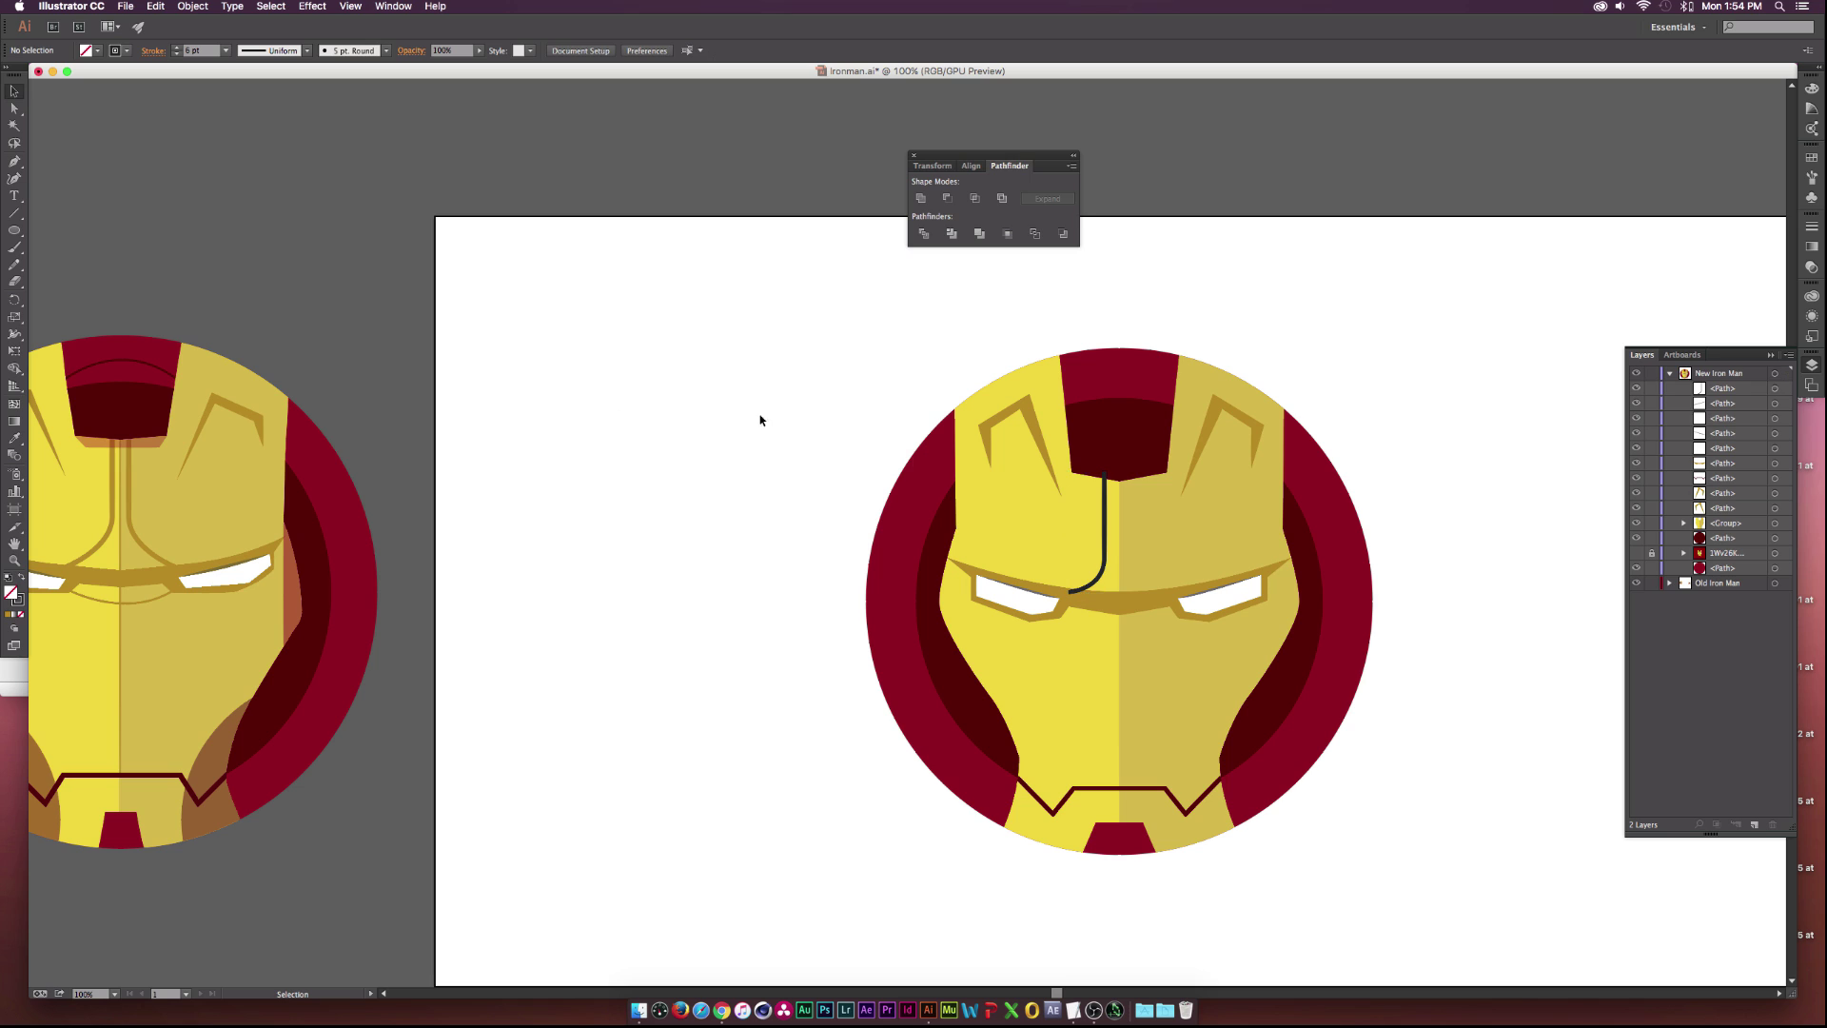
Thicken the forehead line's stroke slightly and expand it into a filled shape.
click(1105, 567)
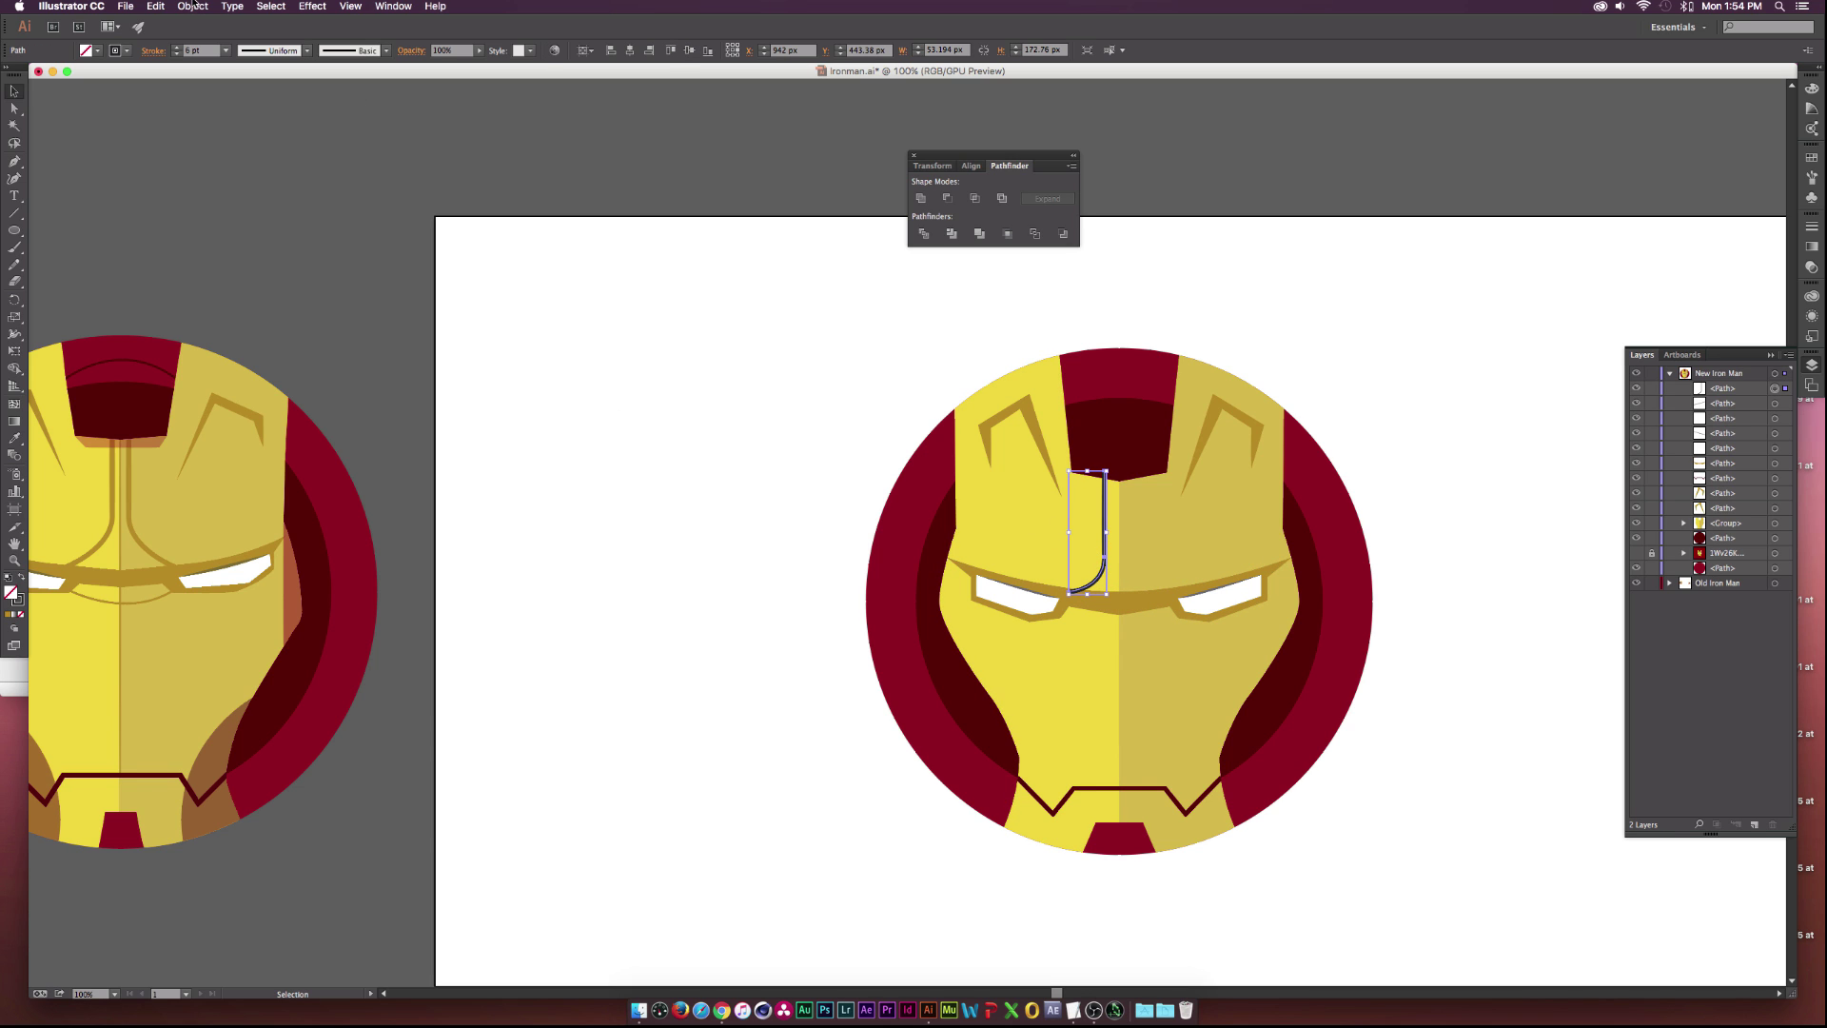
click(176, 46)
click(176, 46)
click(211, 6)
click(204, 149)
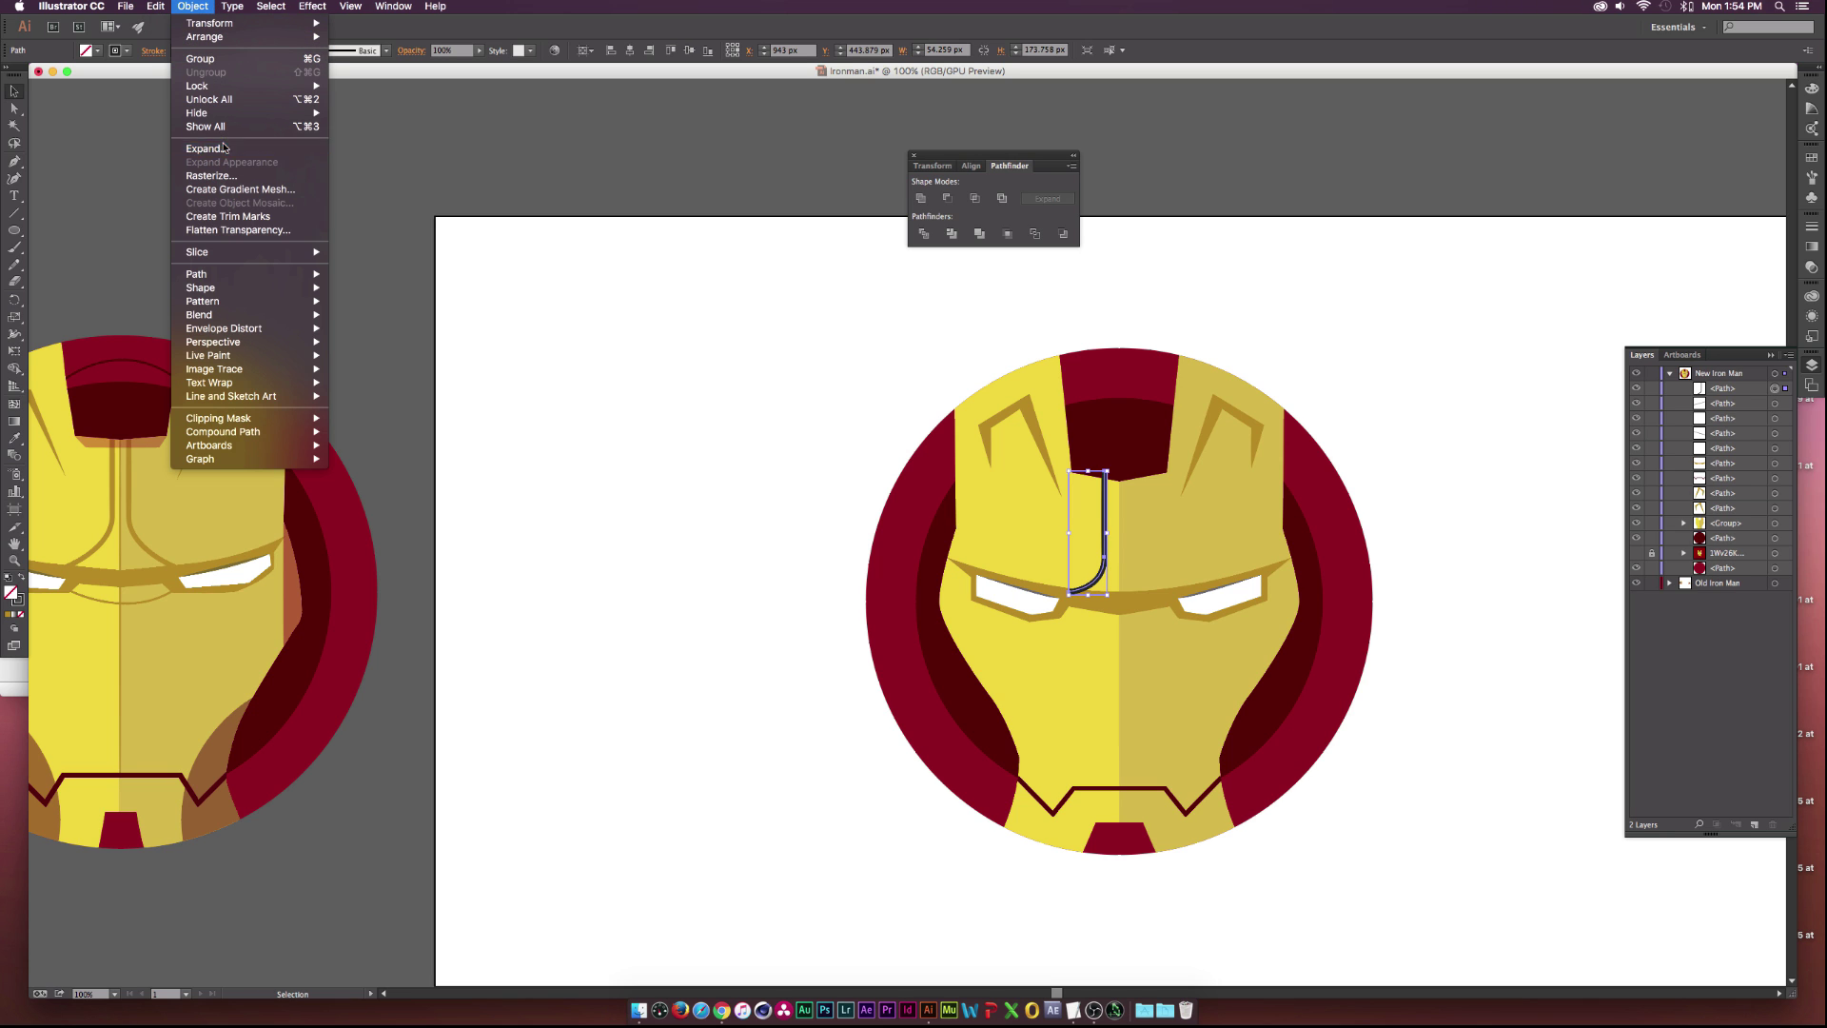
click(959, 464)
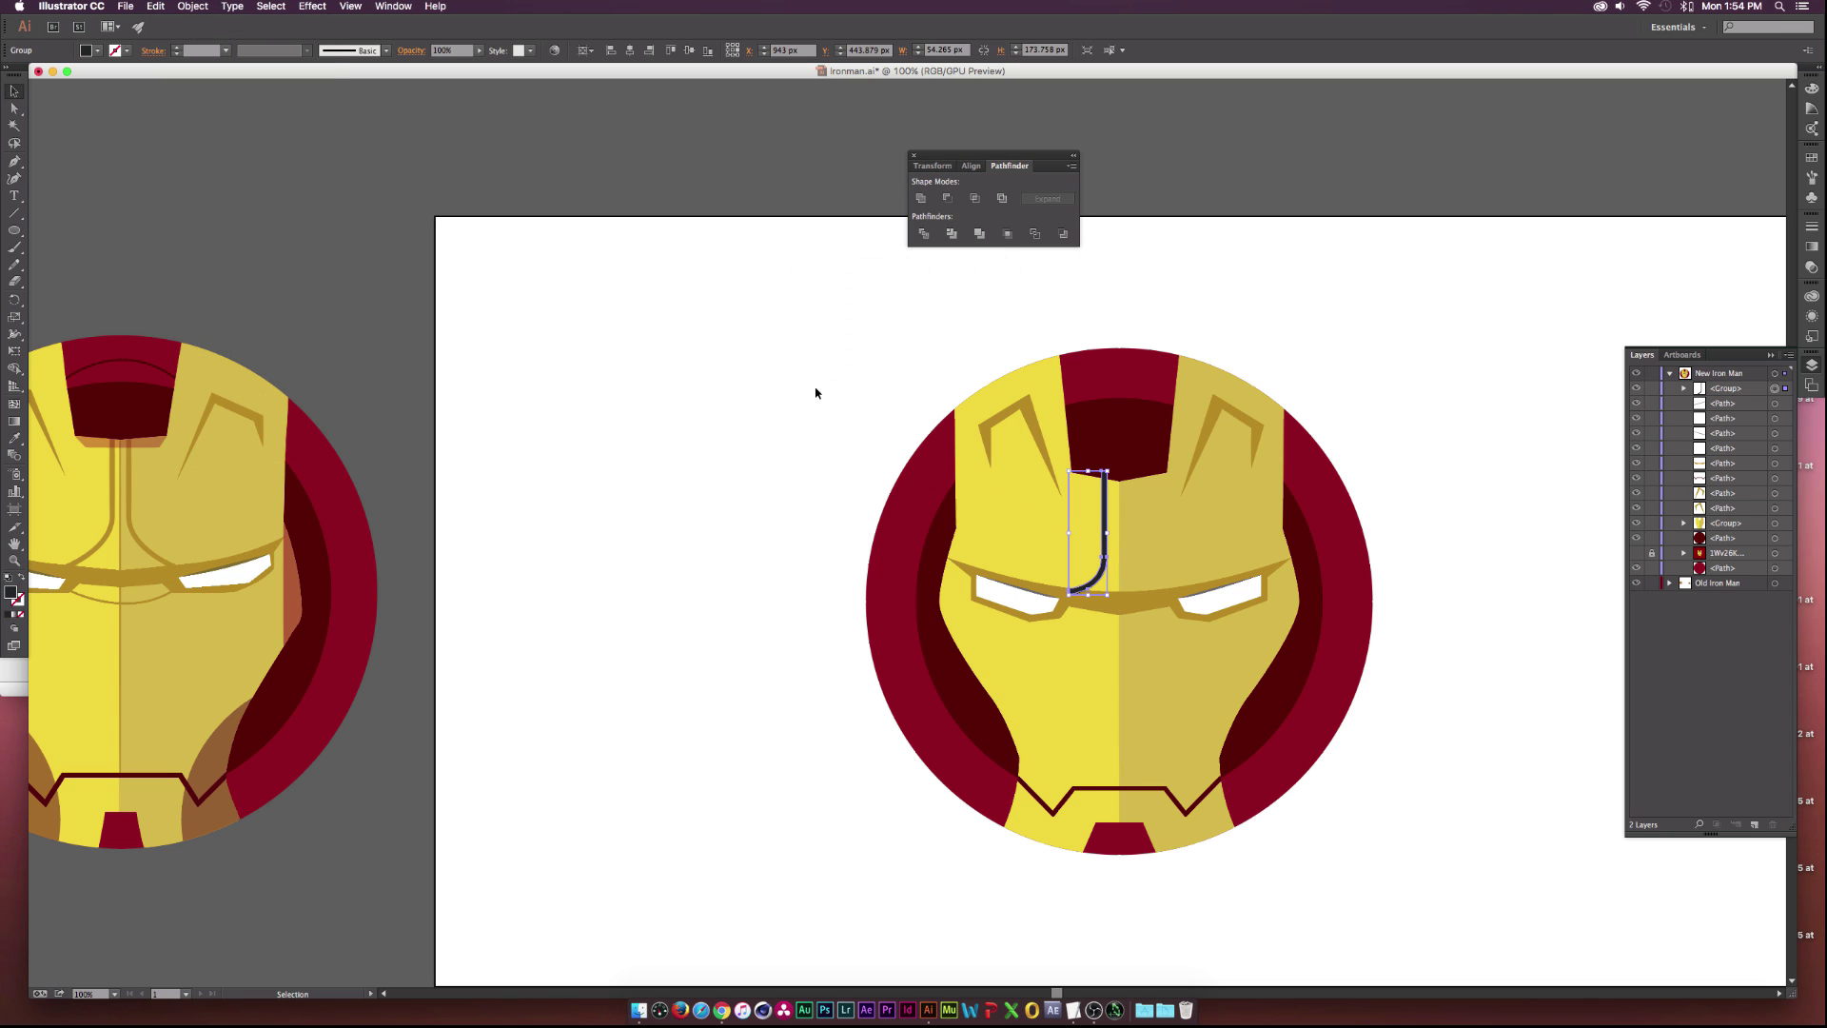
Fill the expanded forehead line with the dark gold sampled from the brow.
key(i)
click(1110, 601)
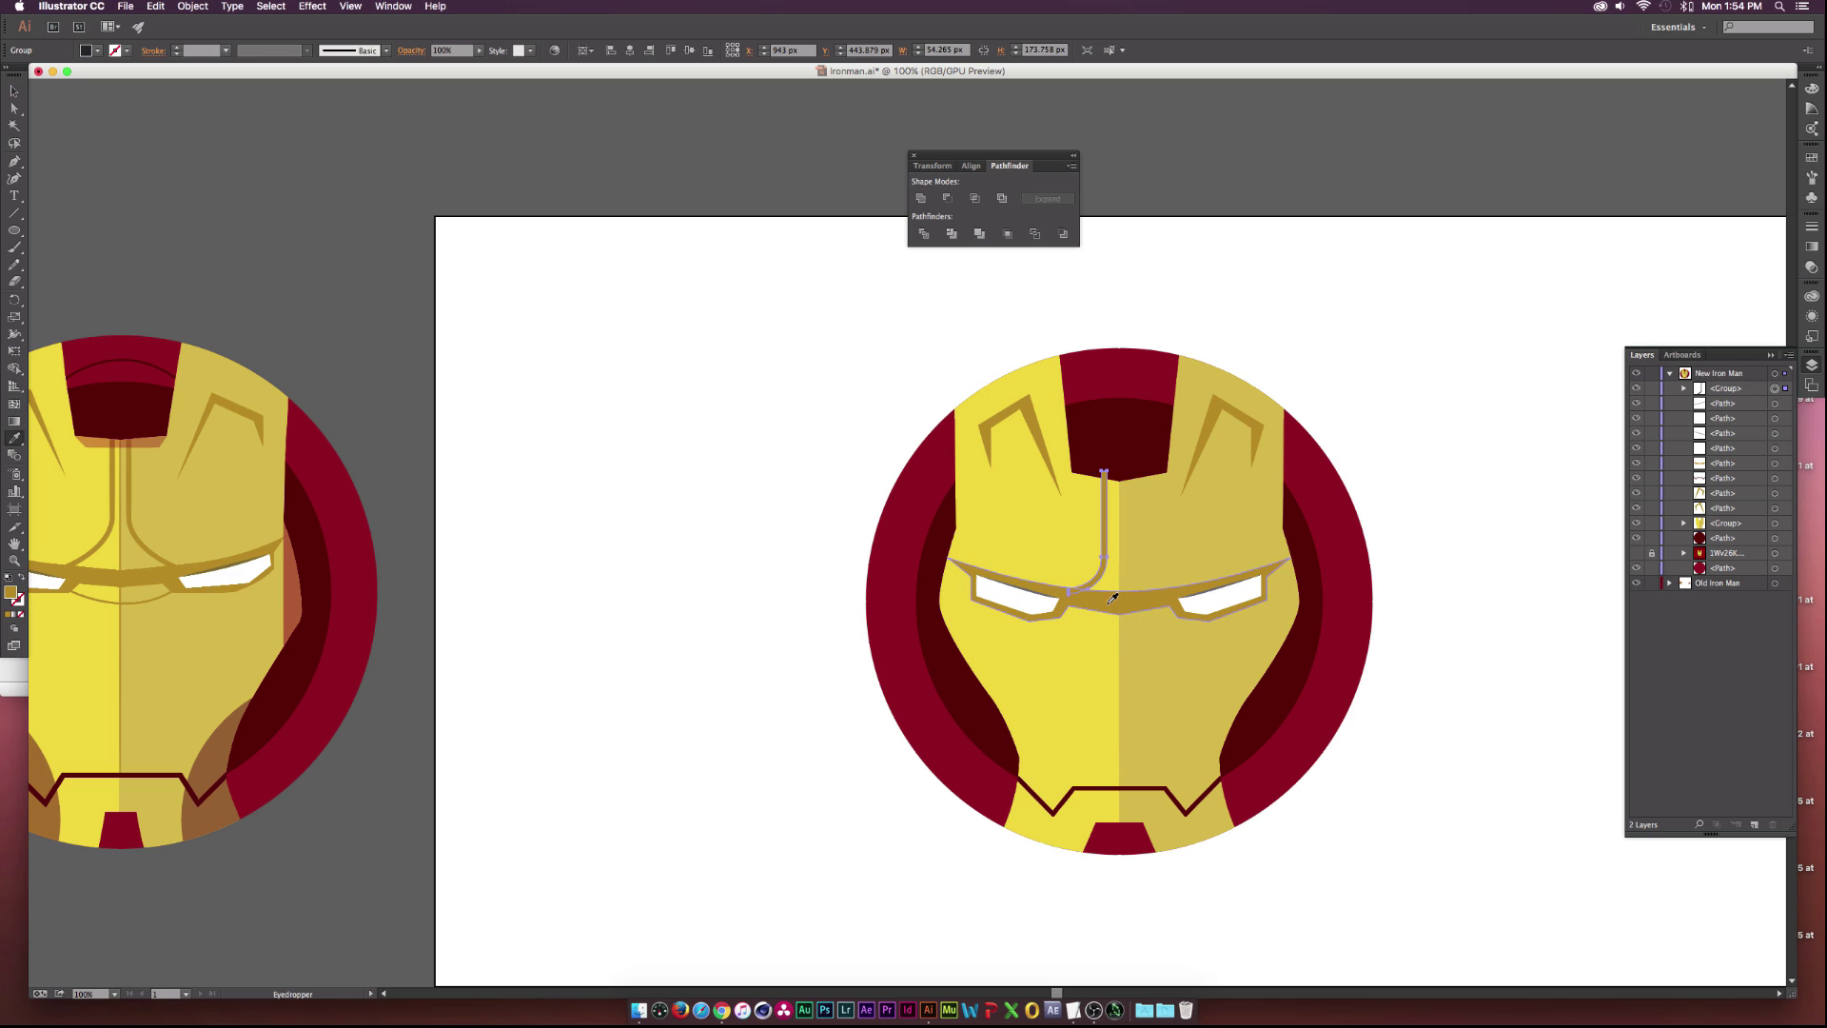
click(19, 92)
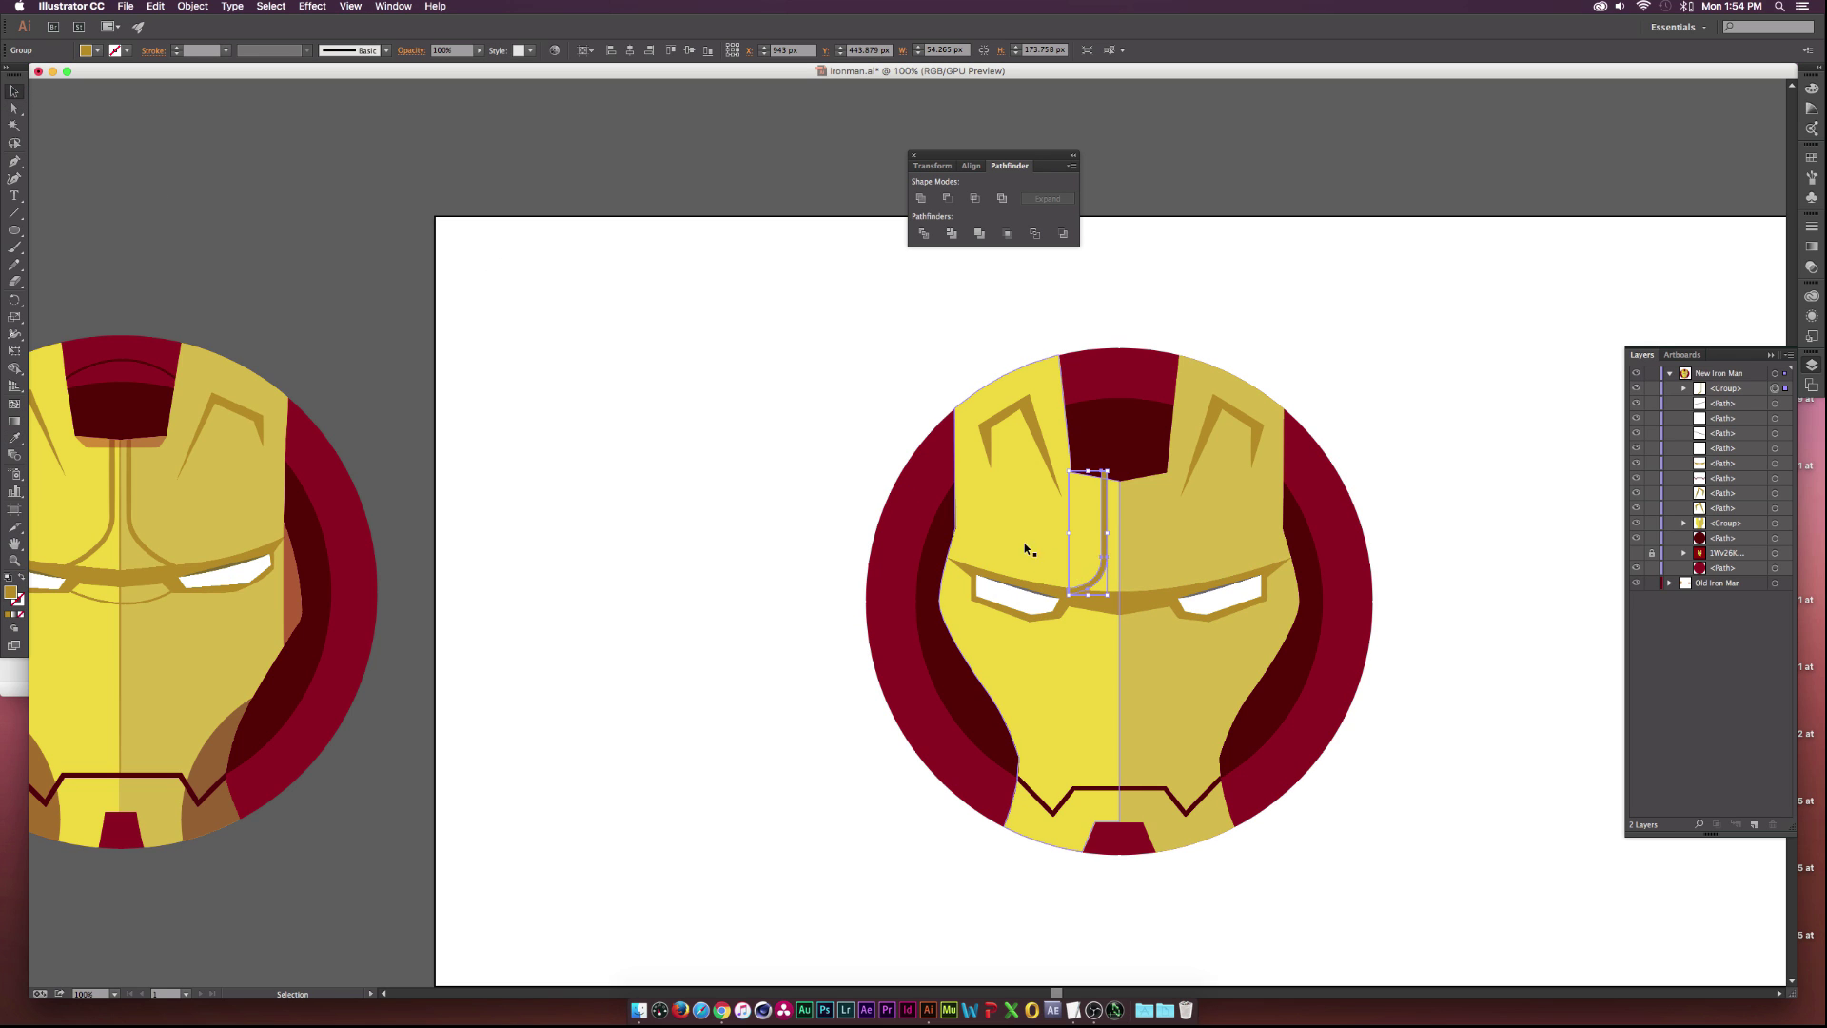
Trim the end of the forehead line that overlaps the dark red notch with the Shape Builder tool.
click(1087, 533)
shift+click(1106, 516)
scroll(1123, 504, up, 2)
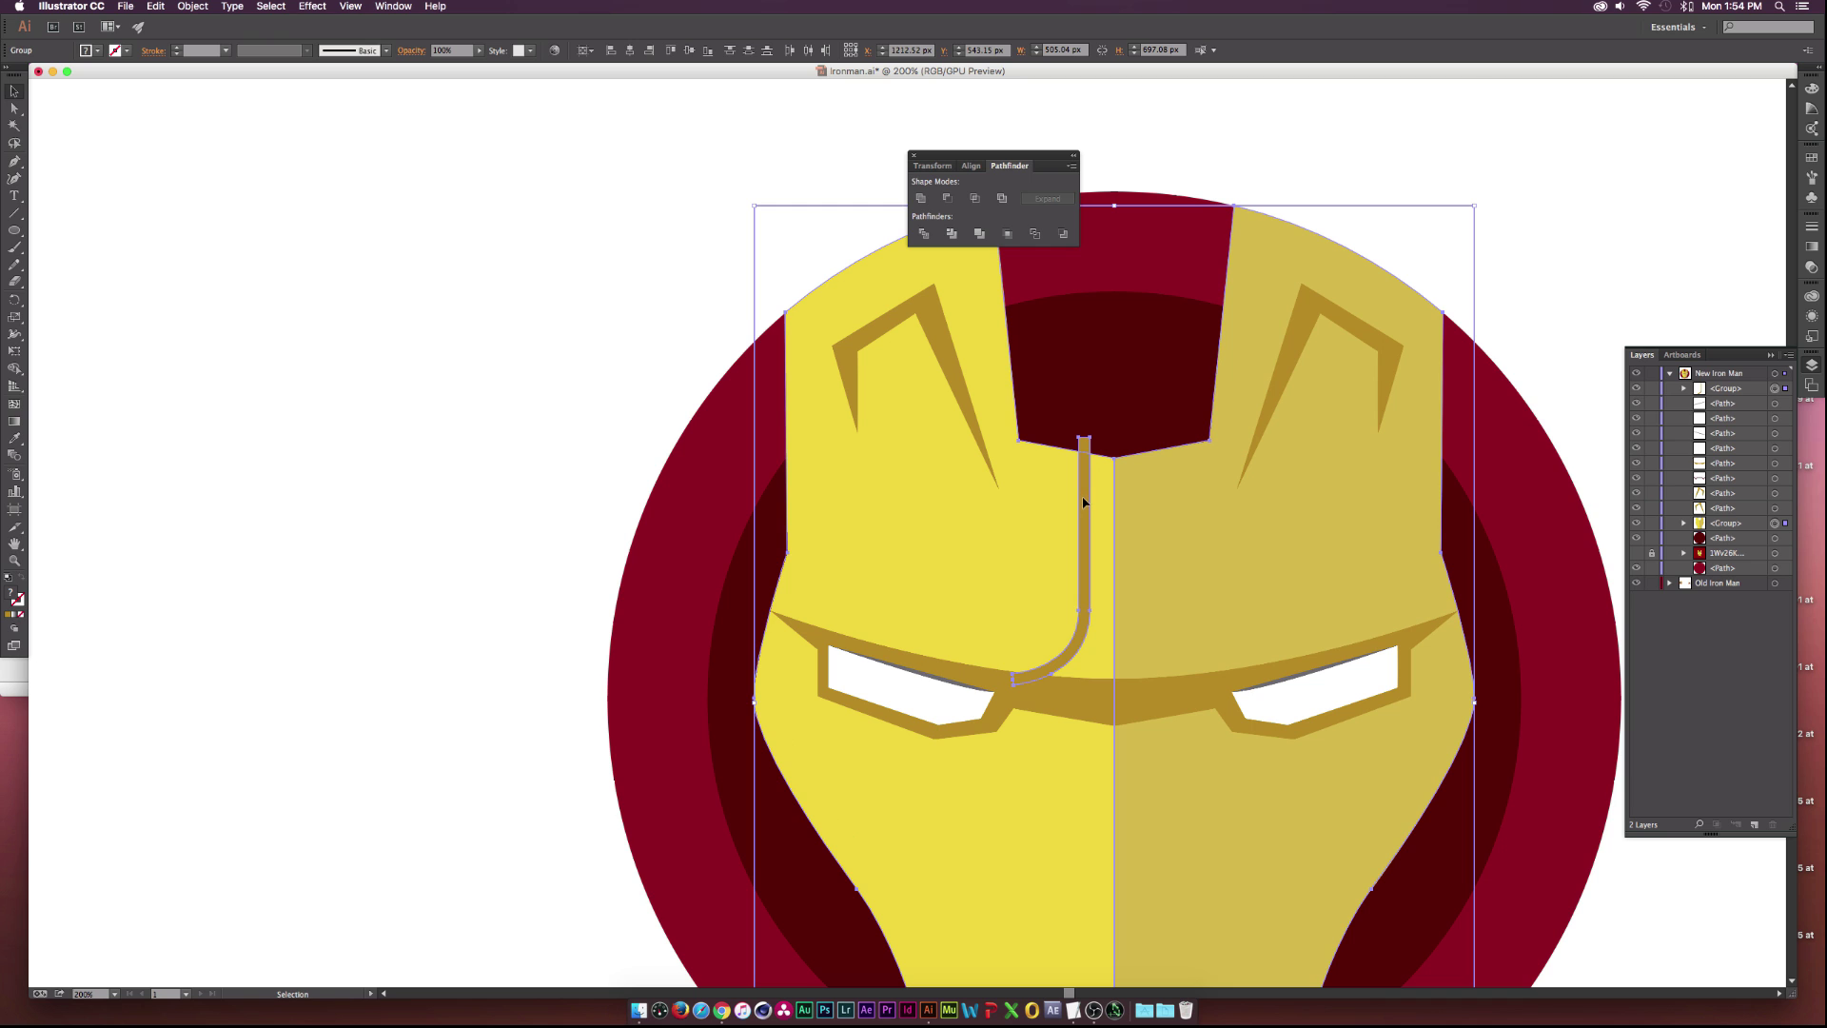
click(14, 369)
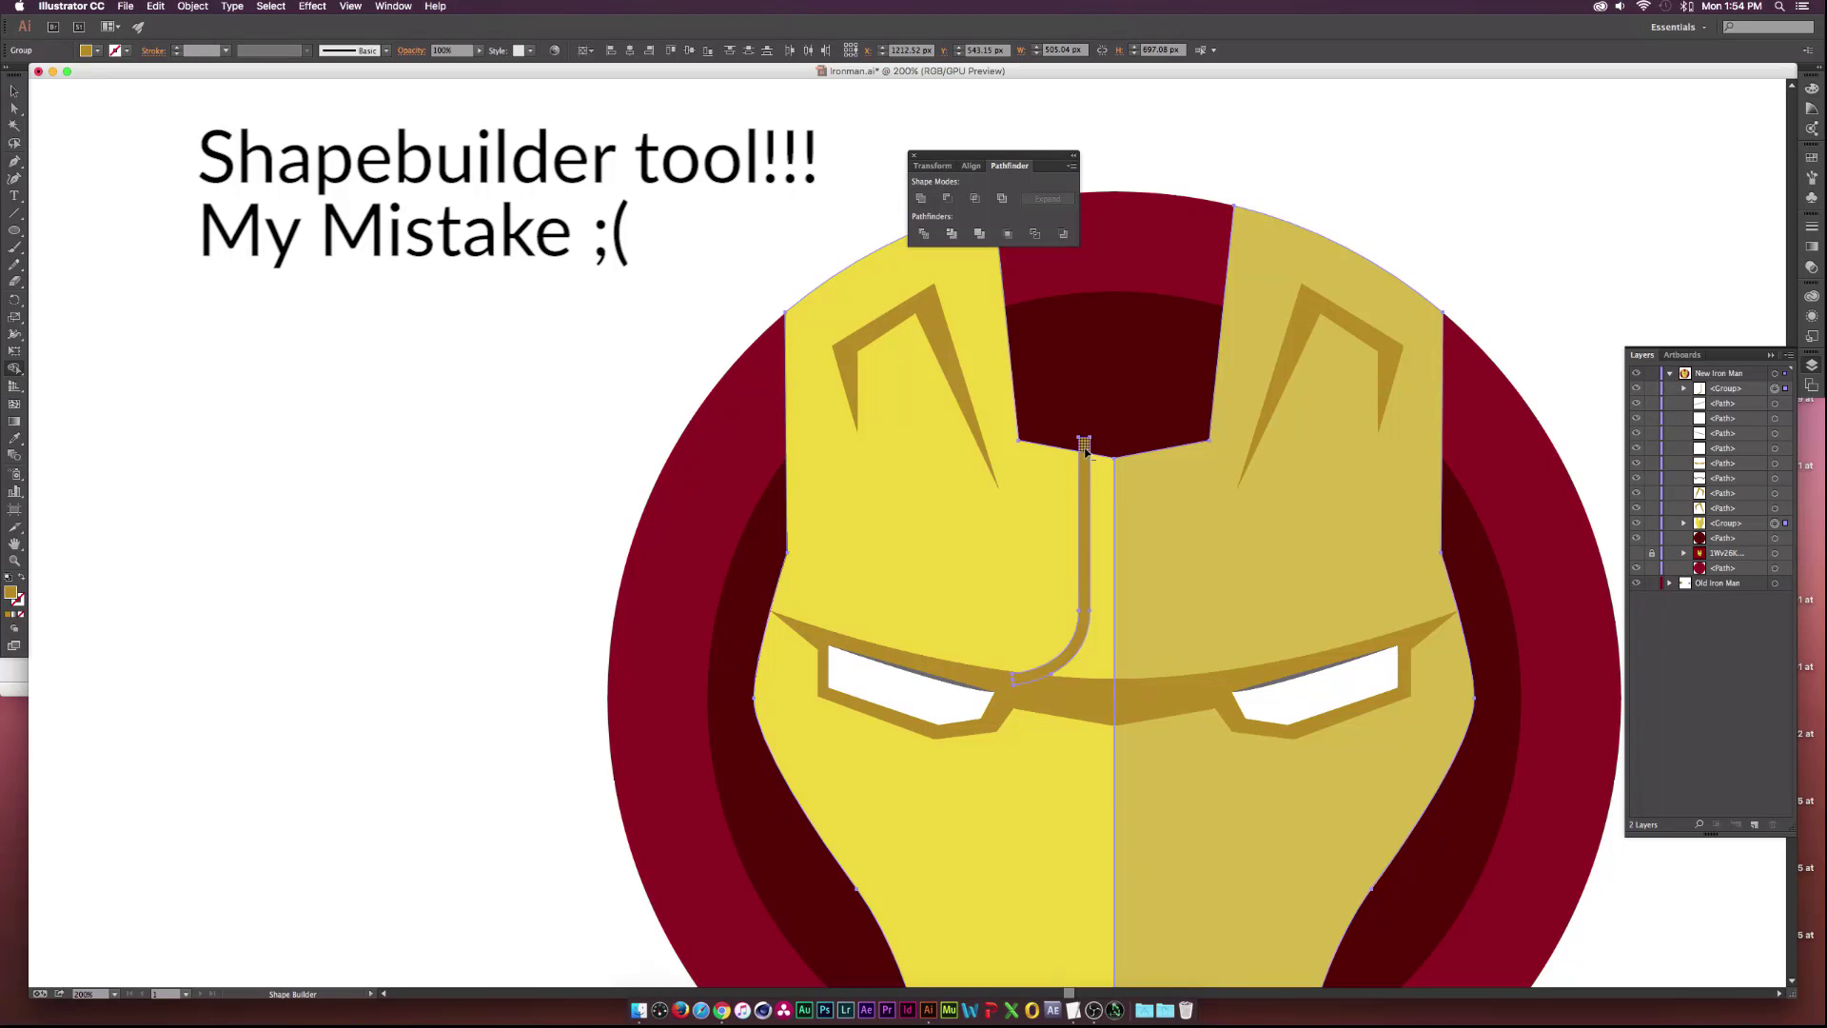
click(15, 91)
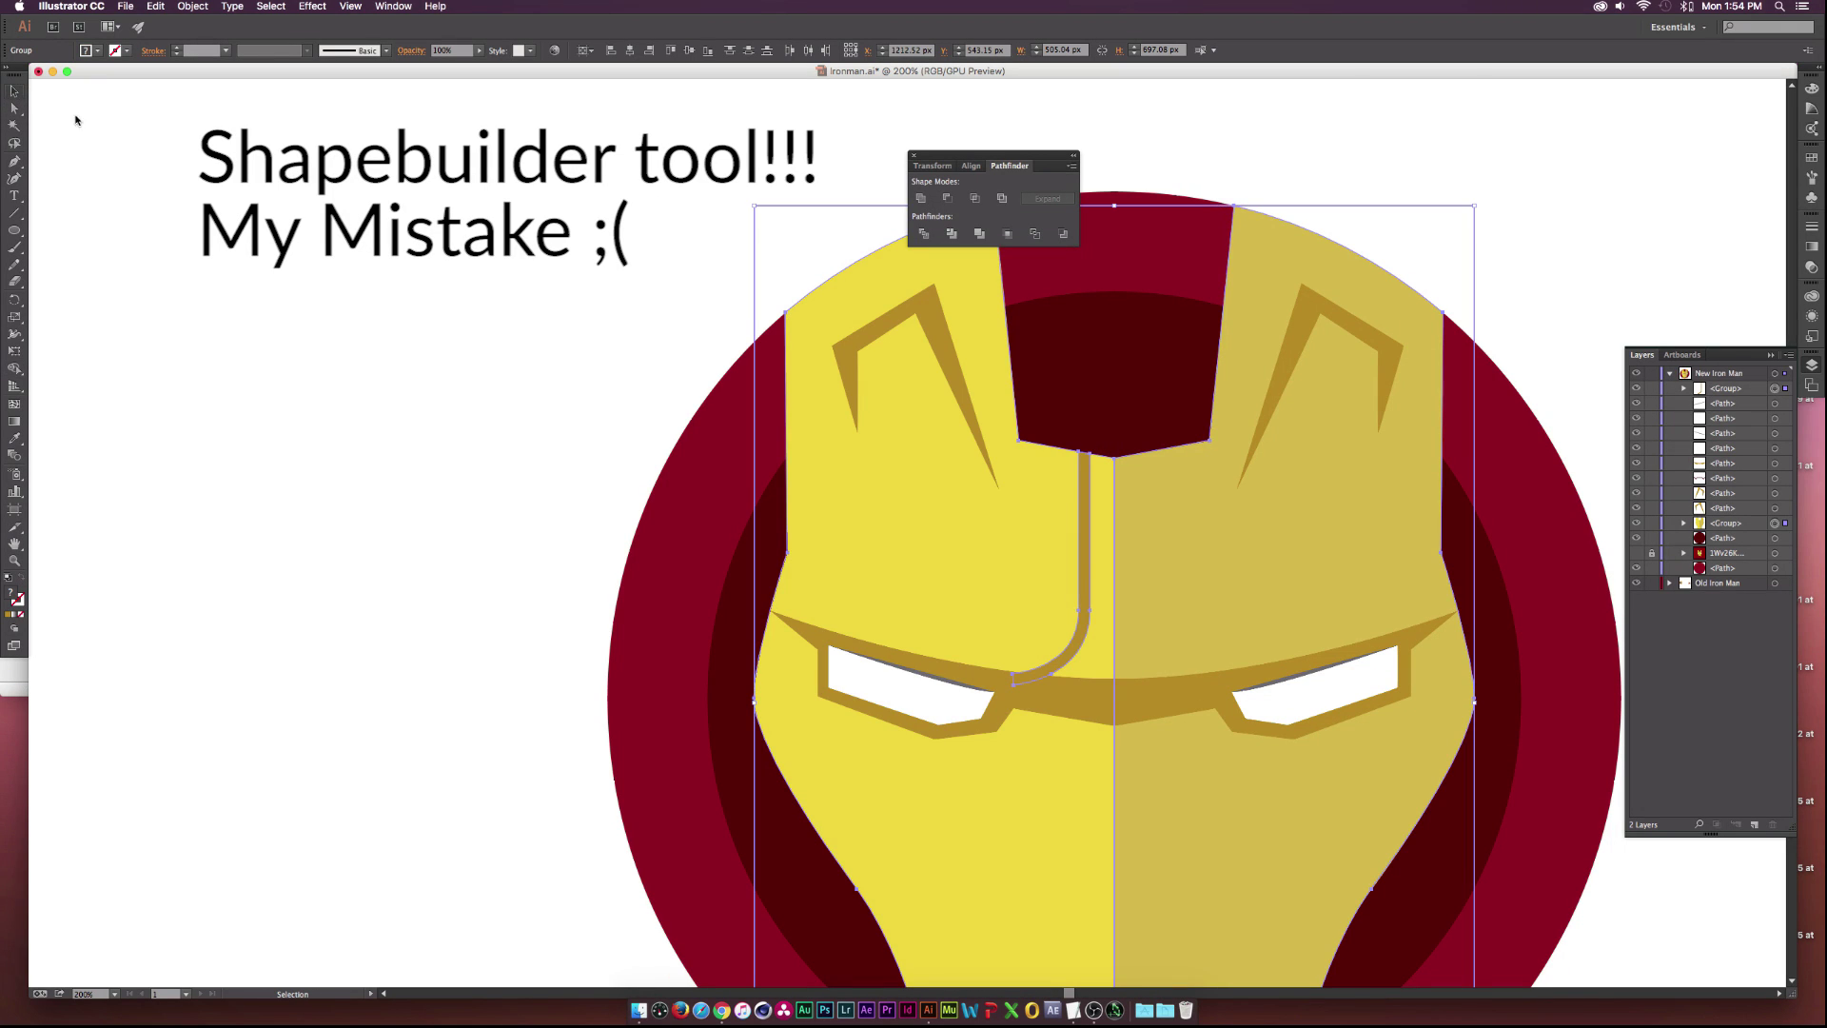
click(561, 490)
key(a)
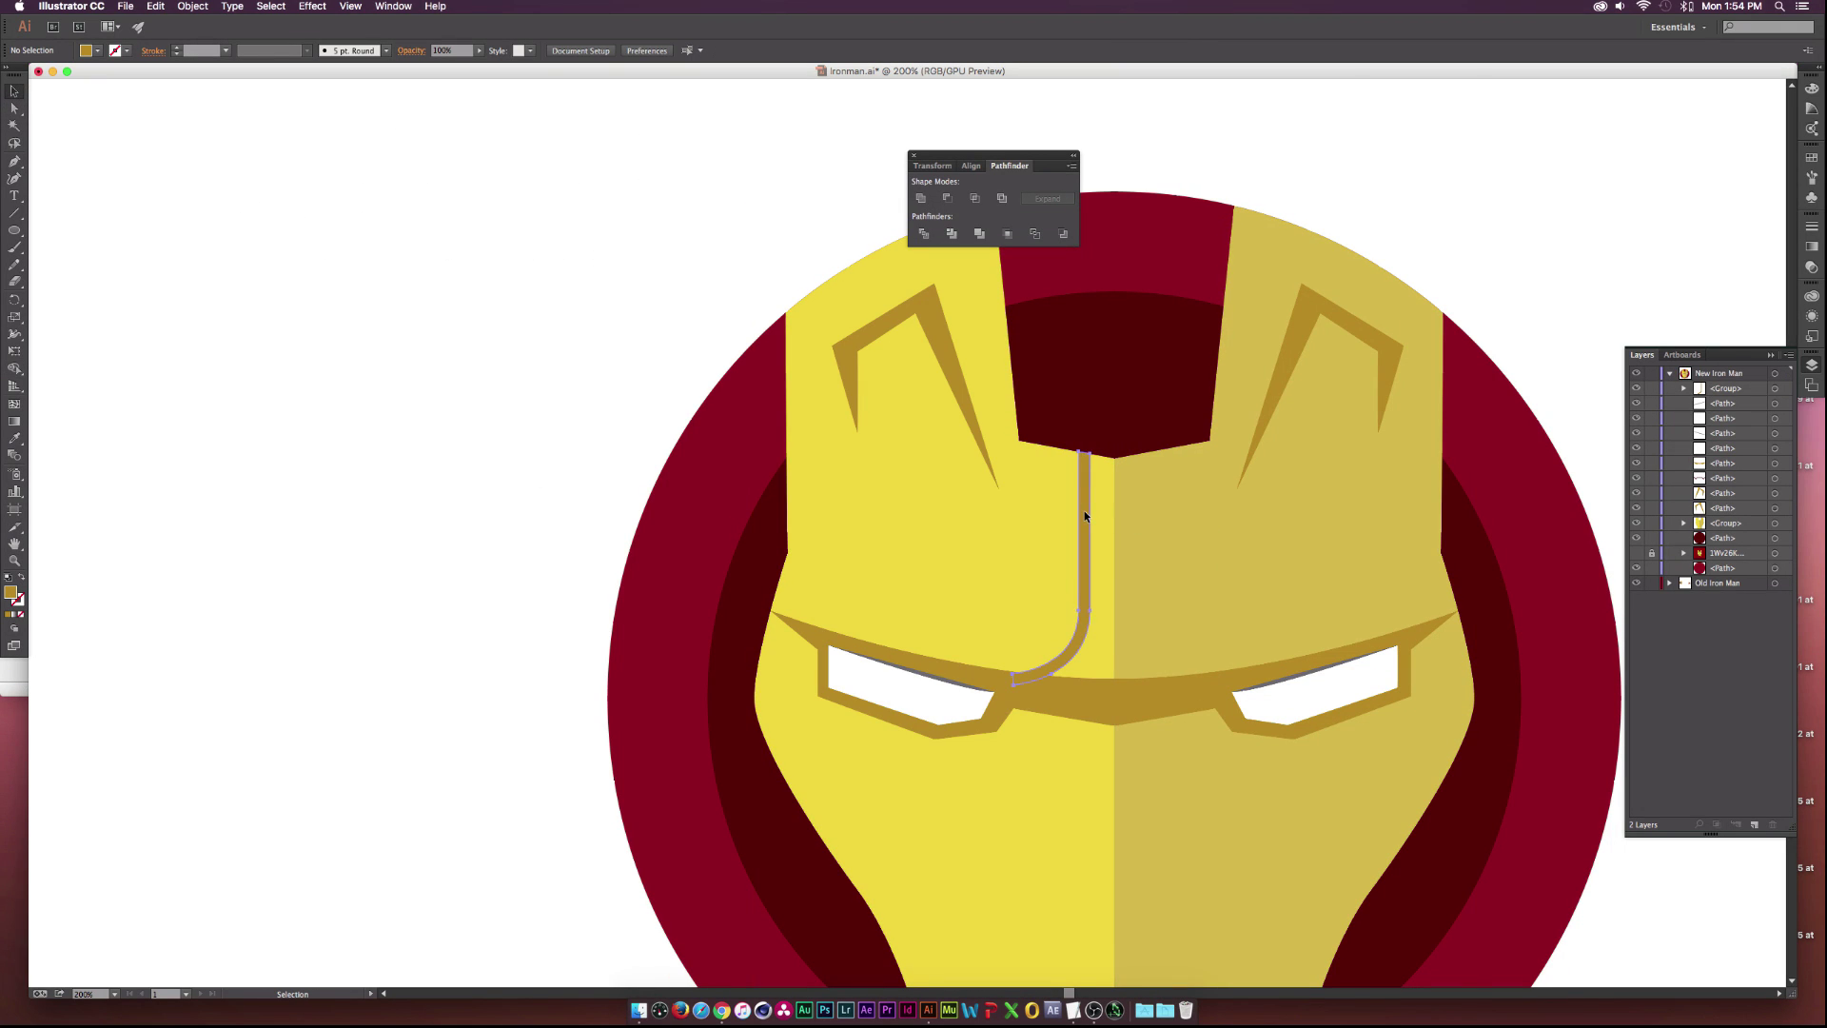
Duplicate the trimmed forehead line in place and reflect the copy across the vertical axis.
click(1085, 514)
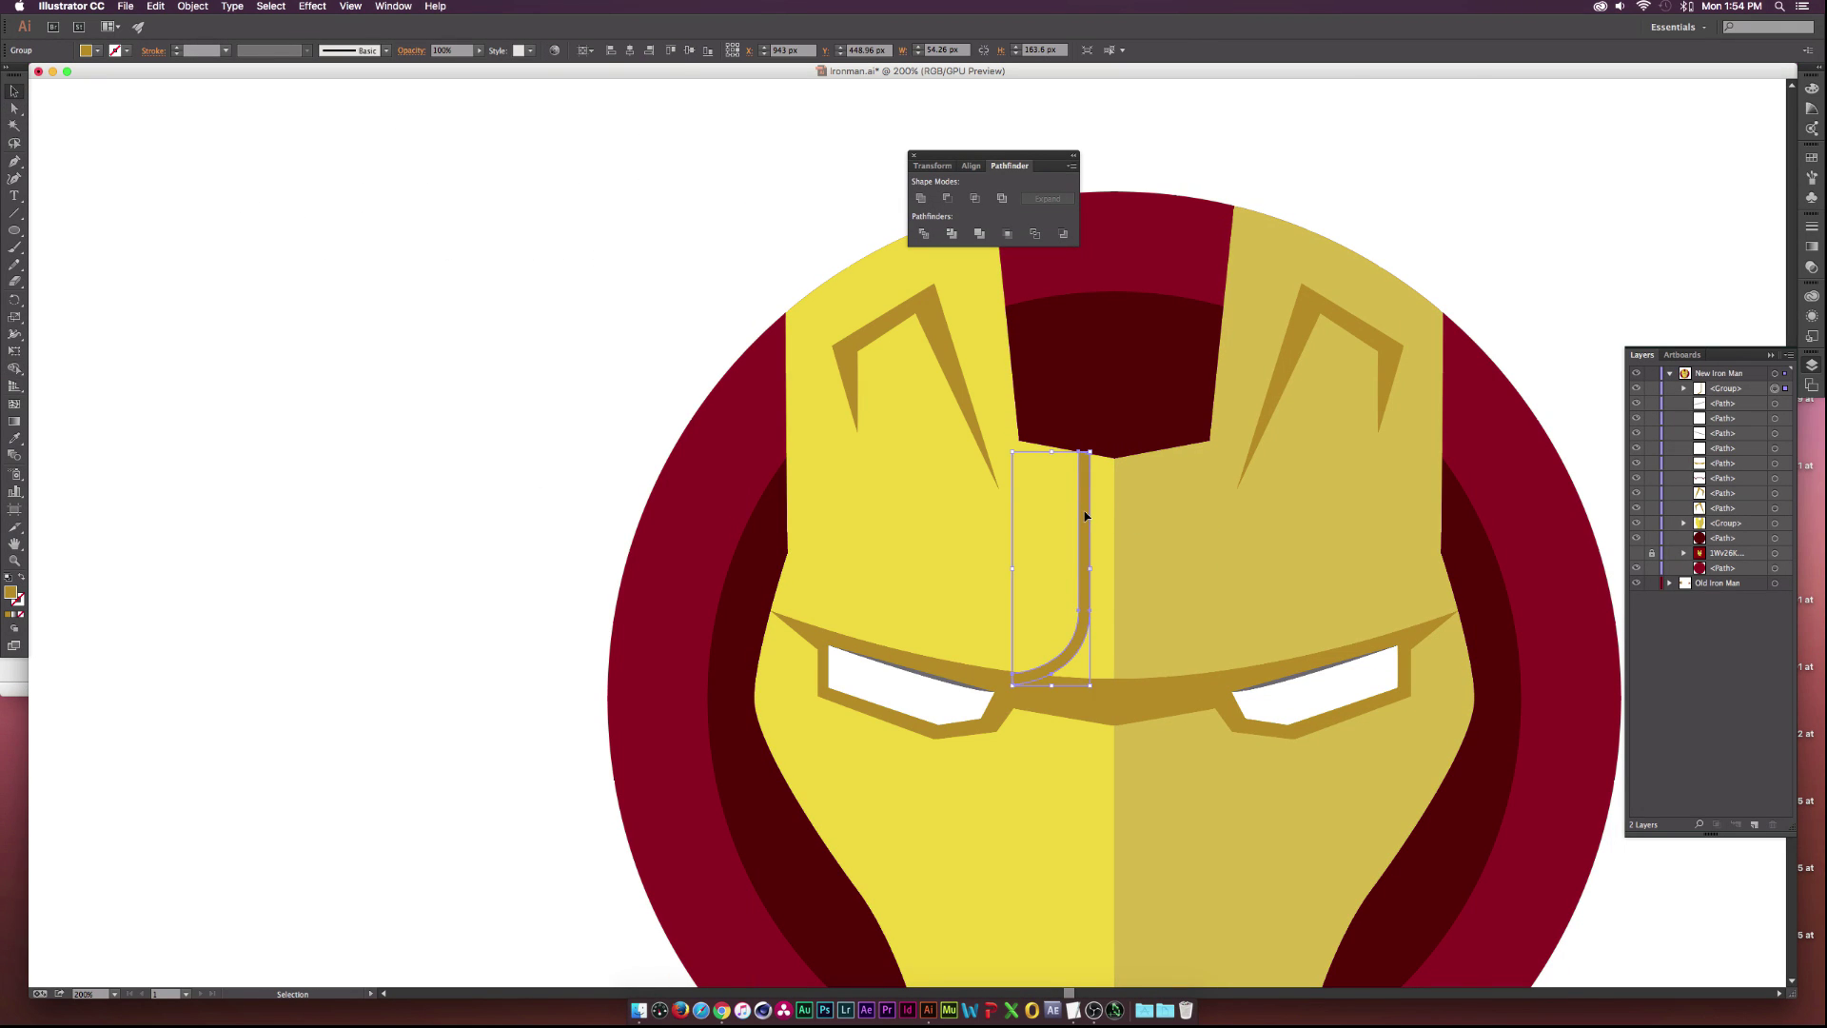
key(super+g)
key(v)
click(192, 7)
click(191, 7)
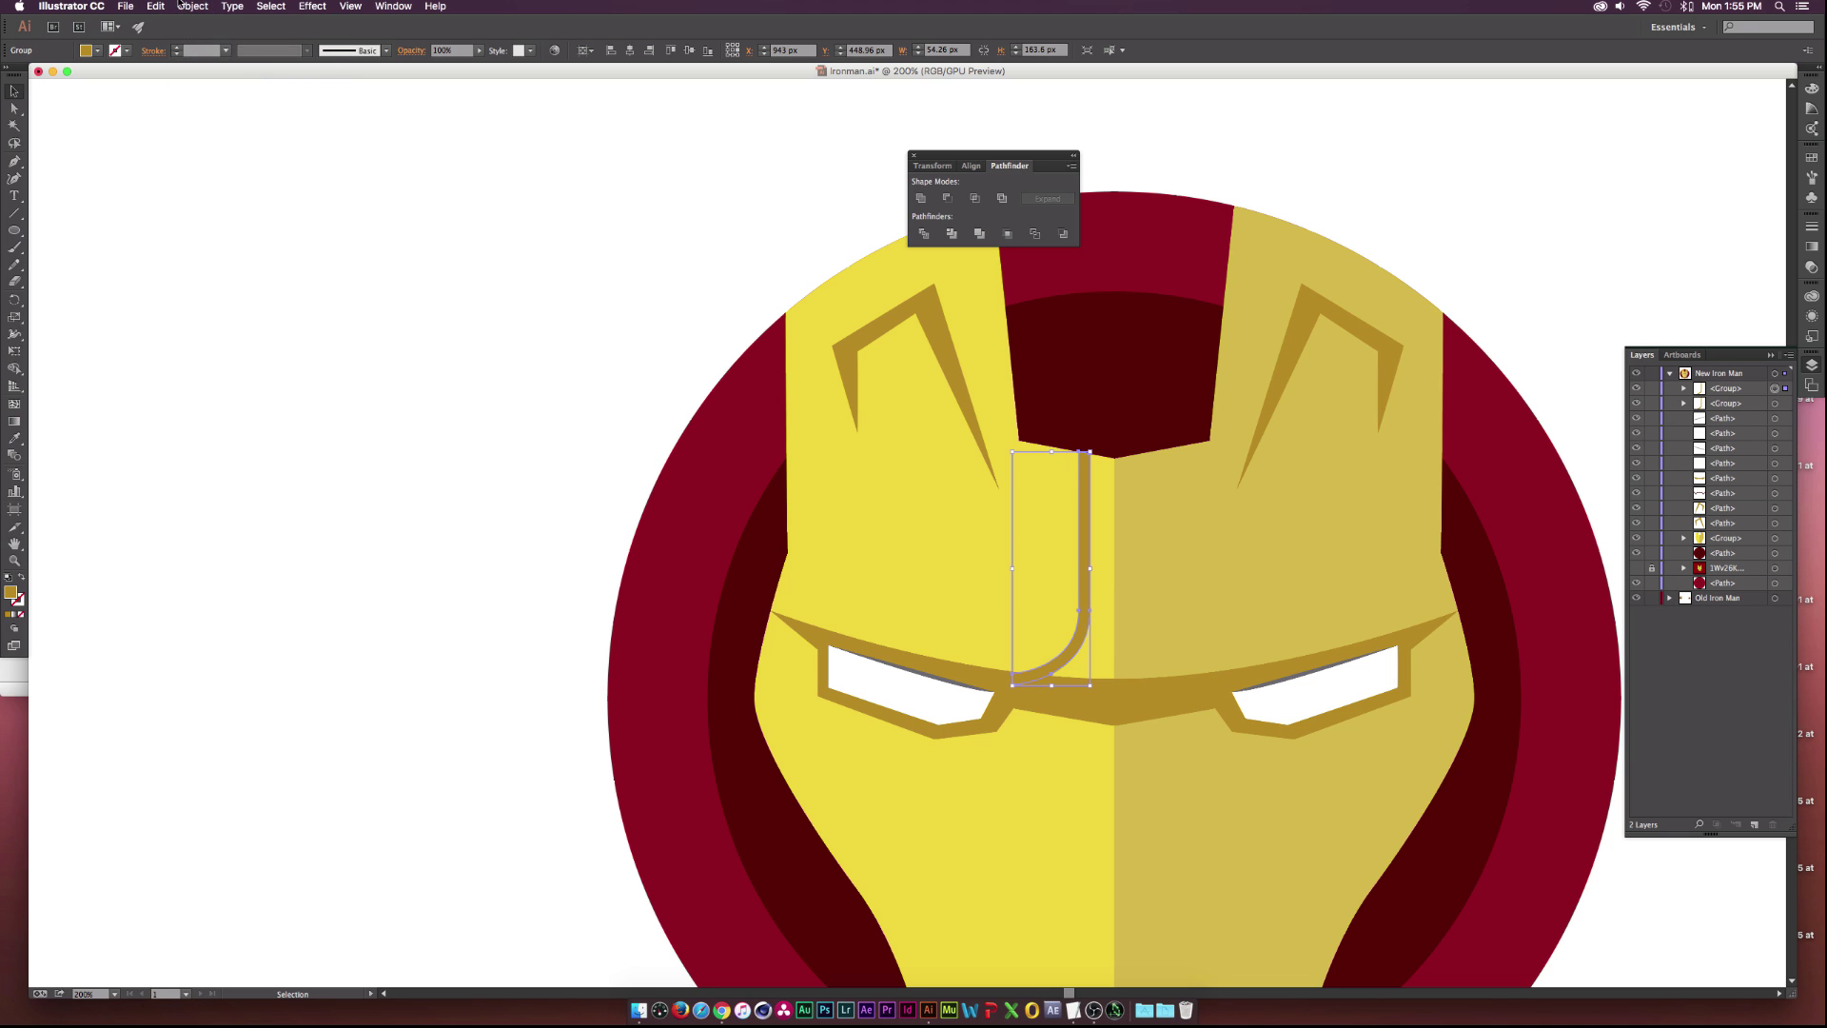
click(192, 6)
mouse_move(228, 24)
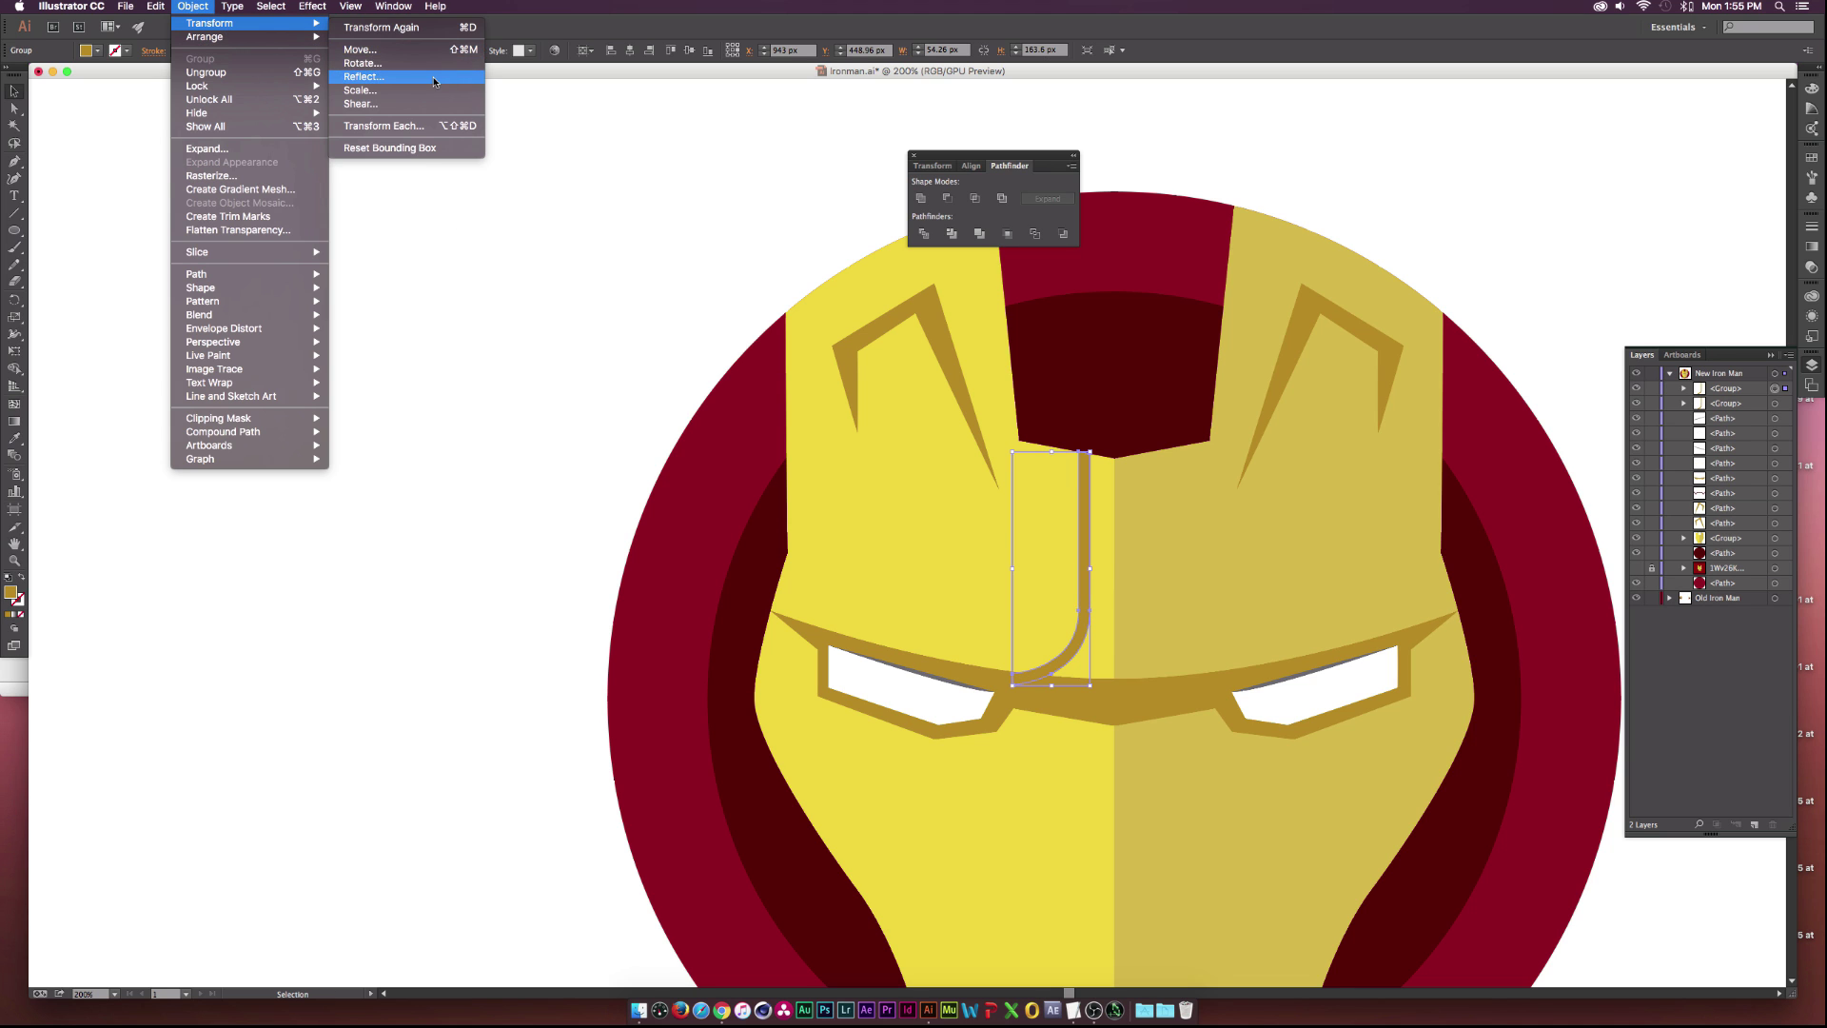
click(366, 74)
click(641, 403)
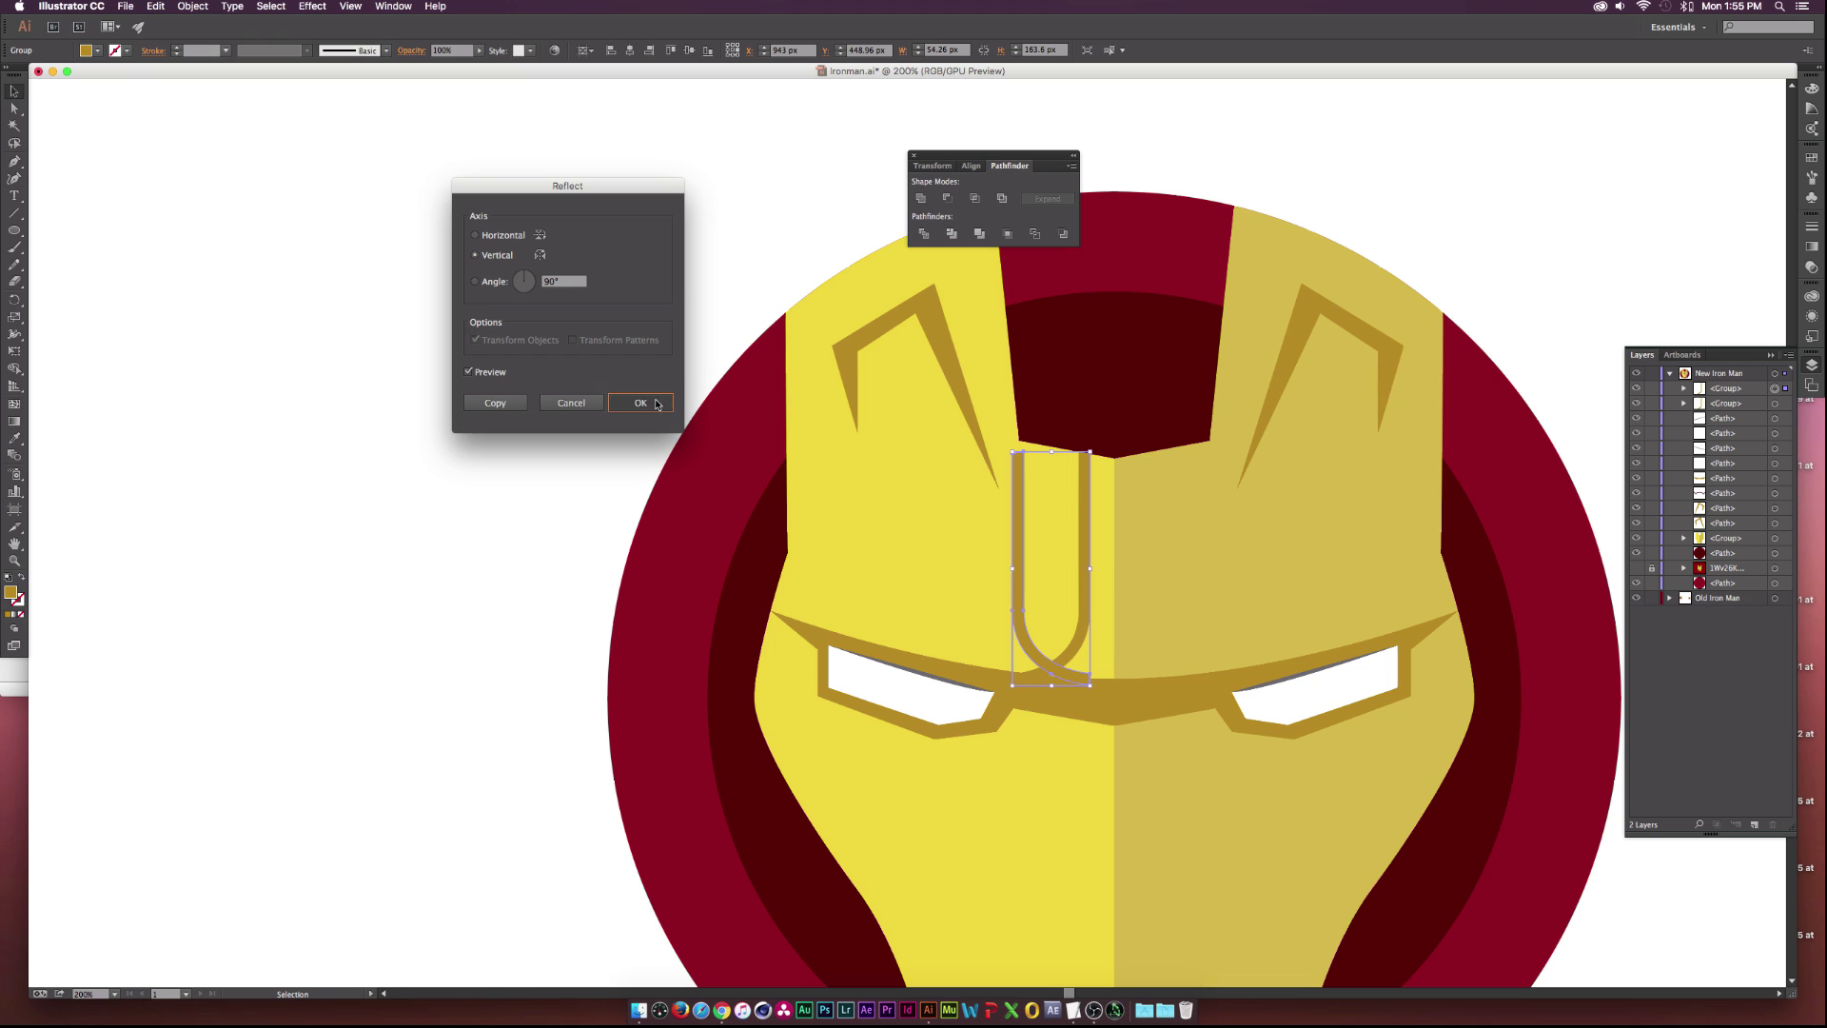
Move the reflected forehead line onto the darker half of the mask, opposite the original line.
drag(1015, 550, 1147, 551)
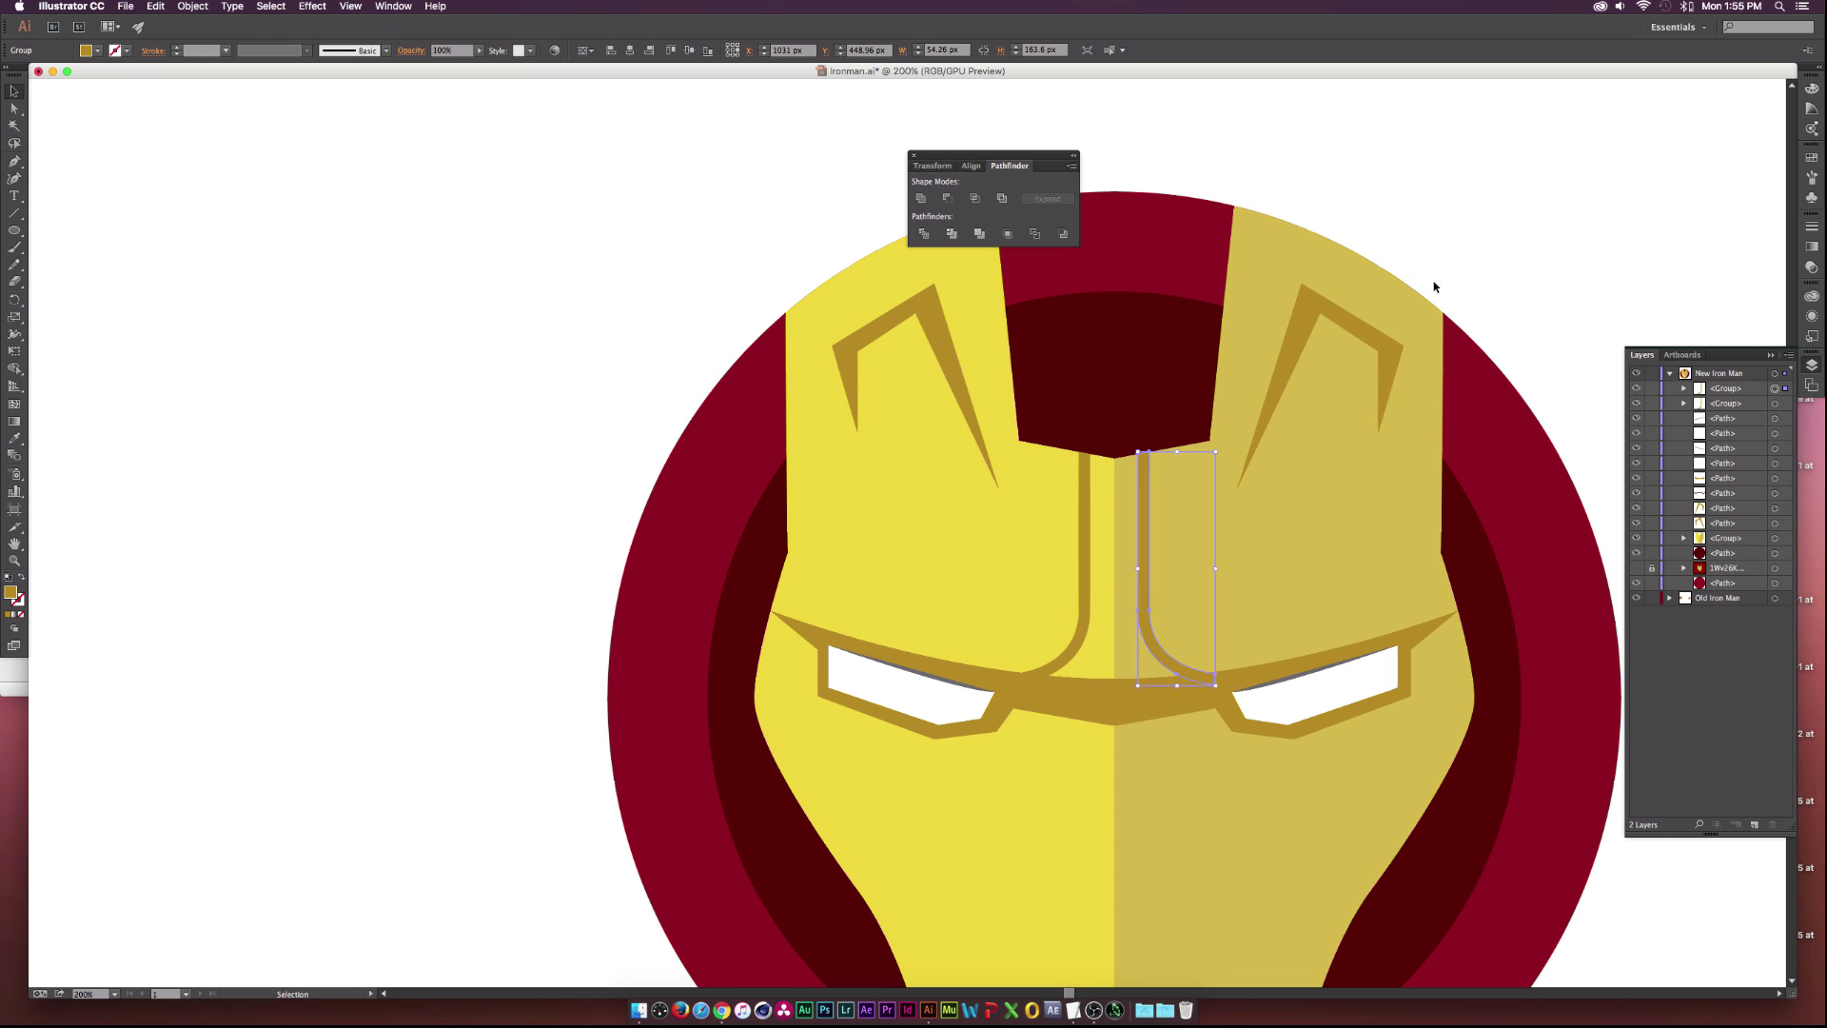
click(1185, 375)
scroll(1177, 382, up, 4)
scroll(1060, 500, down, 7)
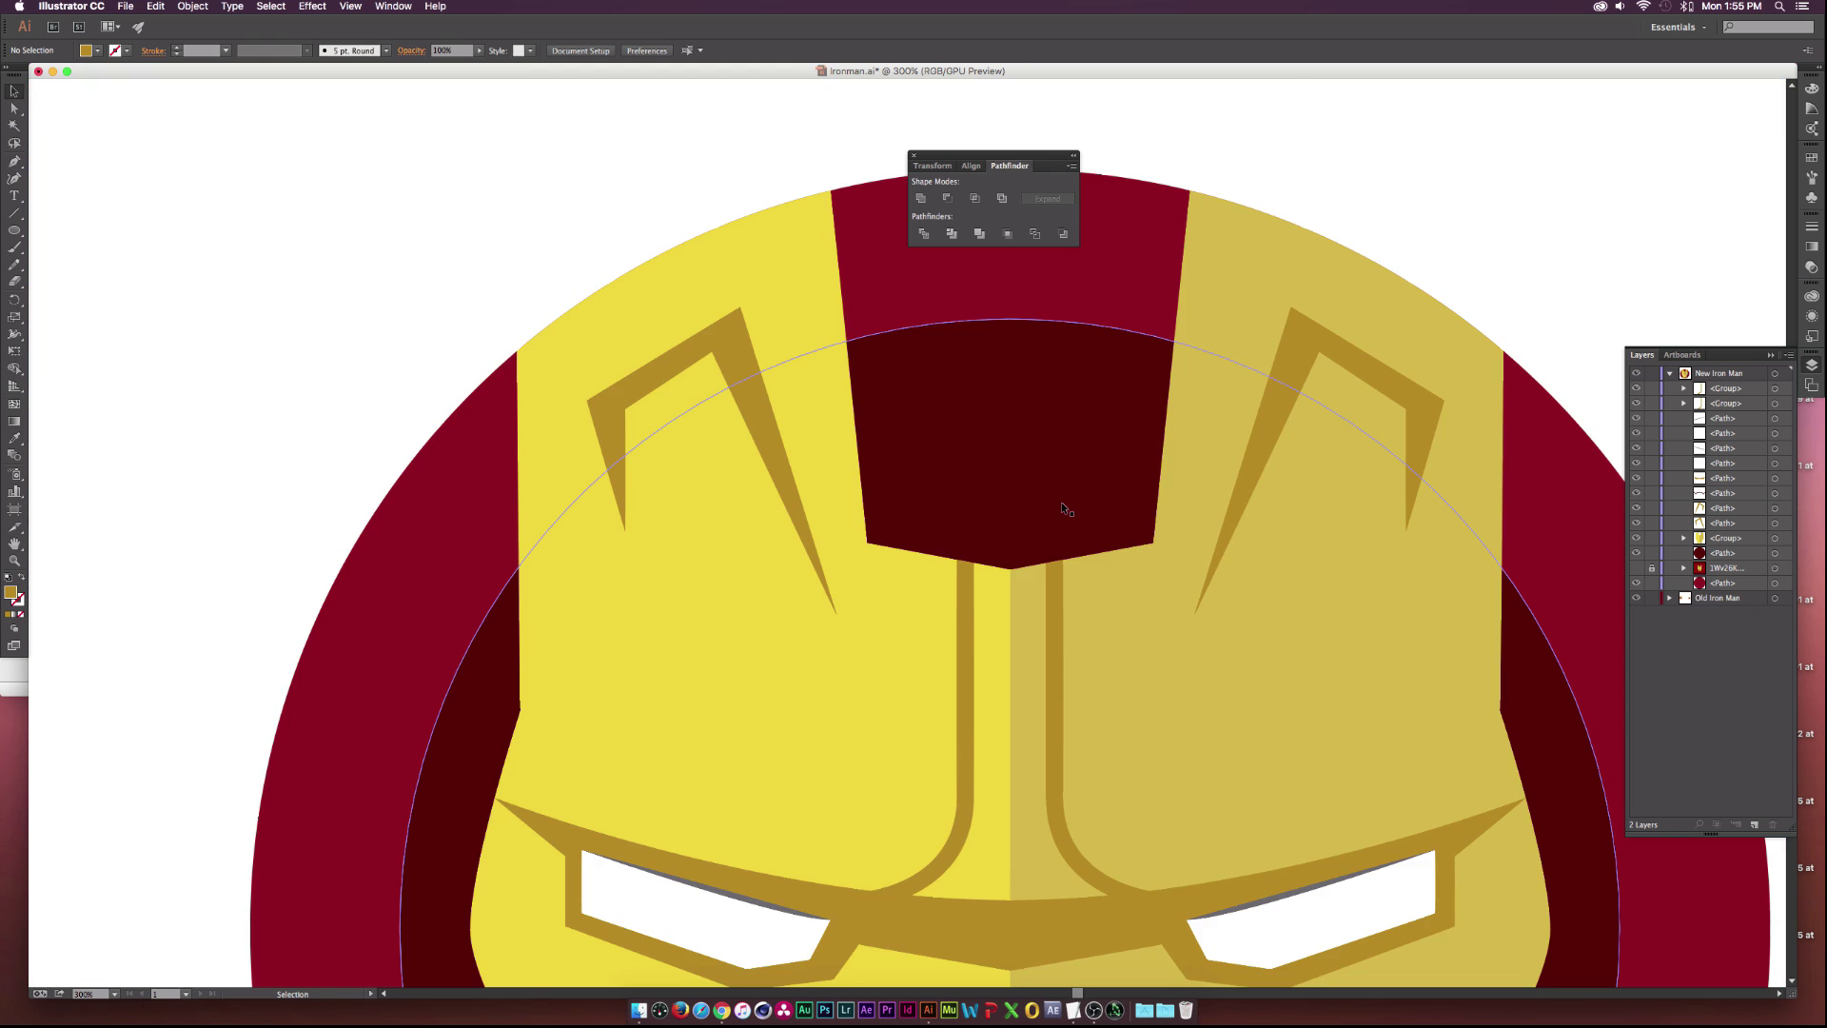
scroll(1064, 507, up, 1)
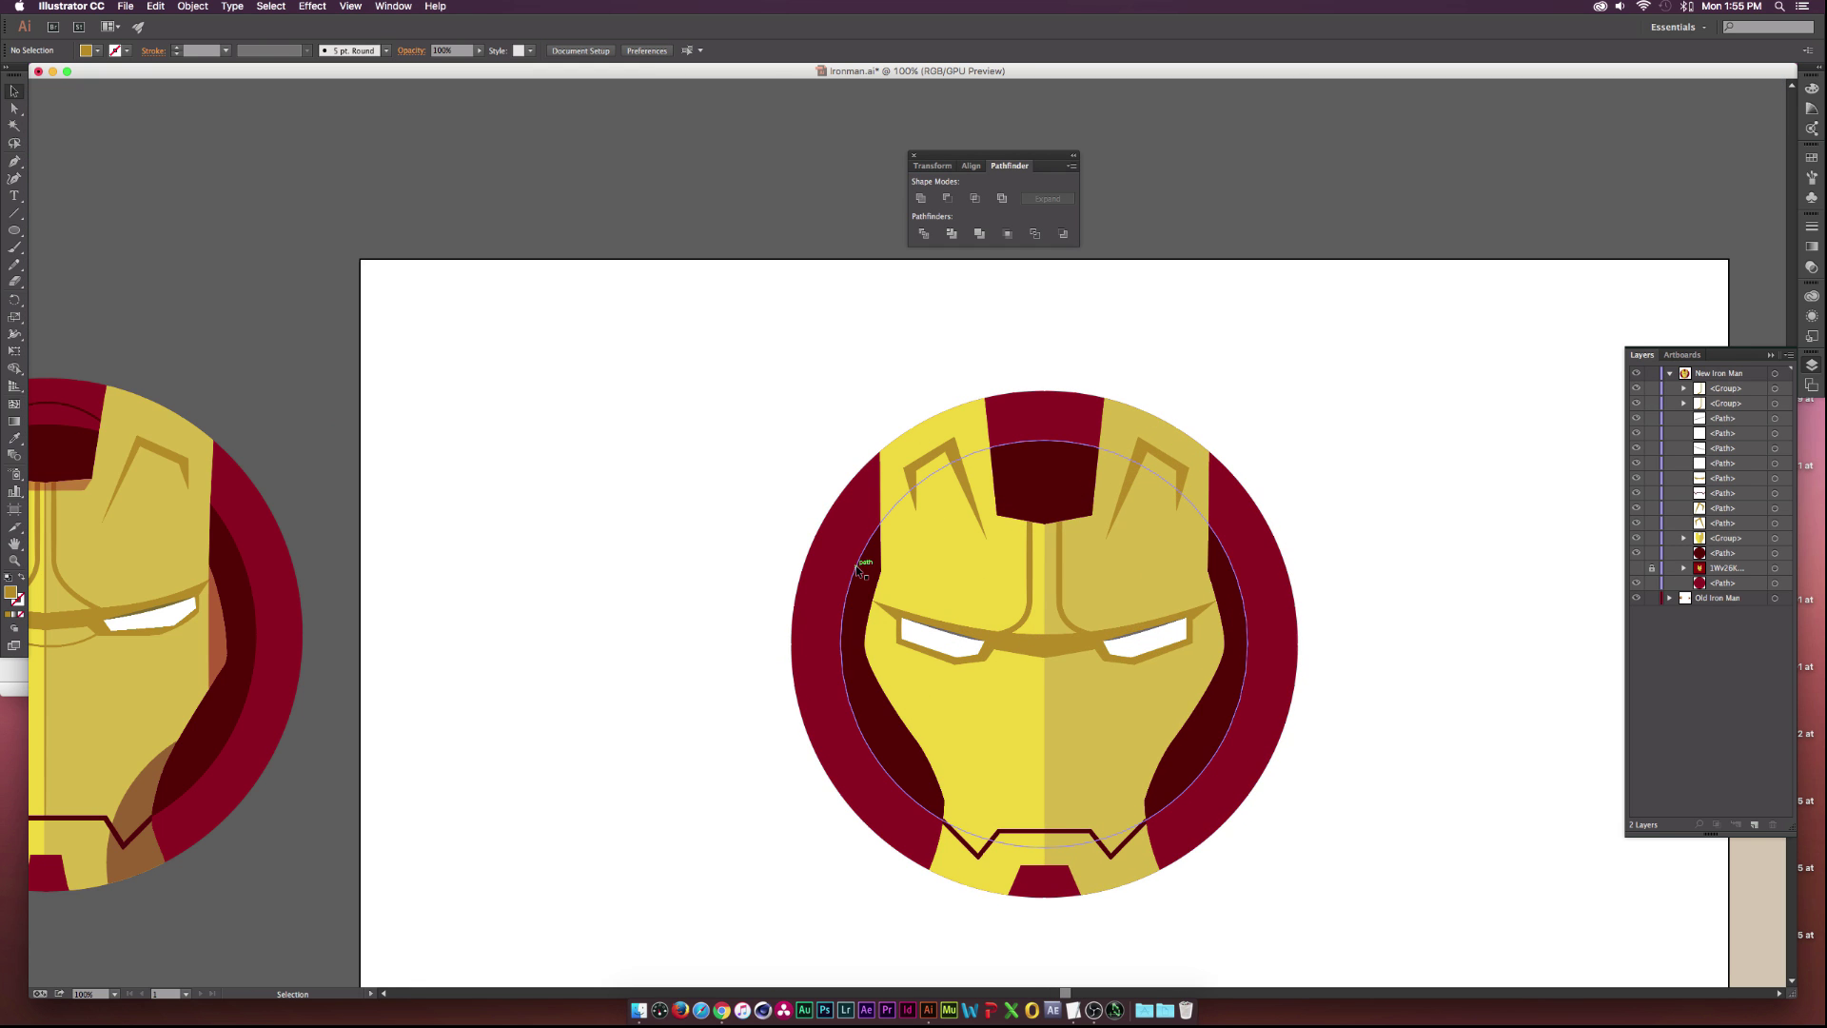
scroll(855, 566, down, 1)
Draw a shallow downward curve, about 165 by 11 px, between the lower inner corners of the two eye outlines with the Pen tool.
click(16, 161)
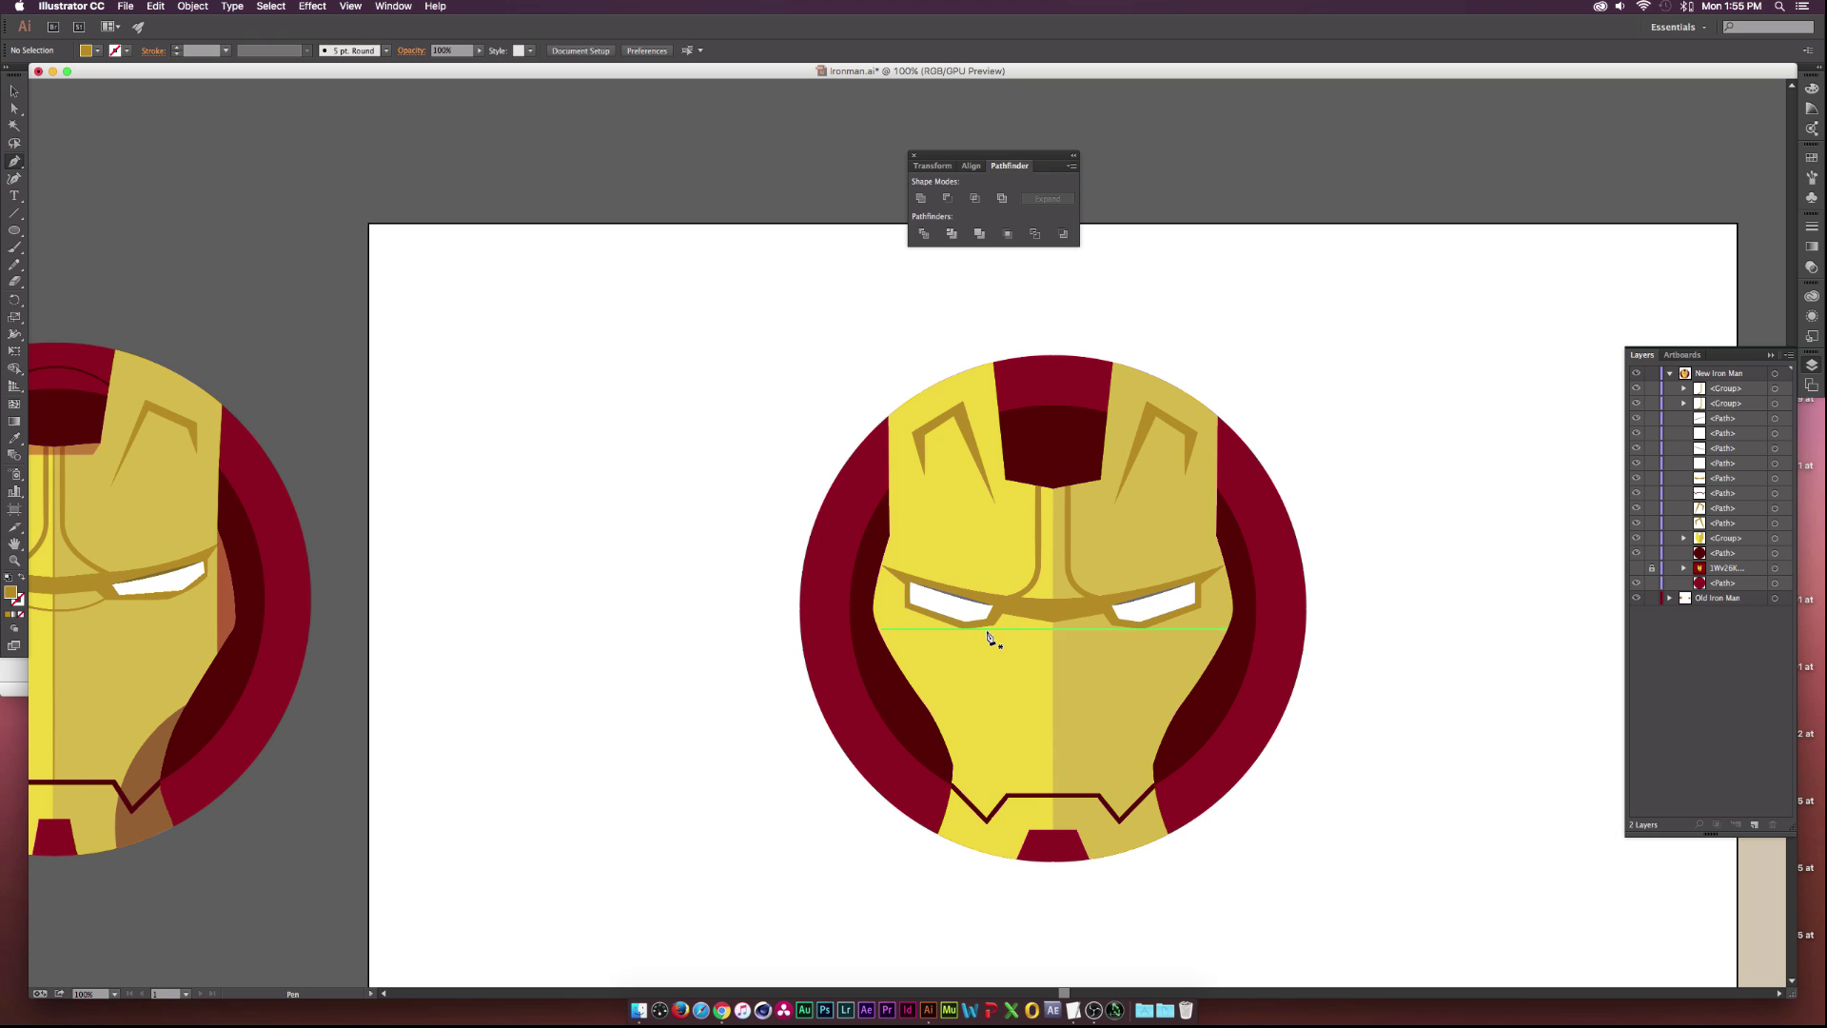
scroll(989, 636, left, 2)
scroll(1098, 629, up, 1)
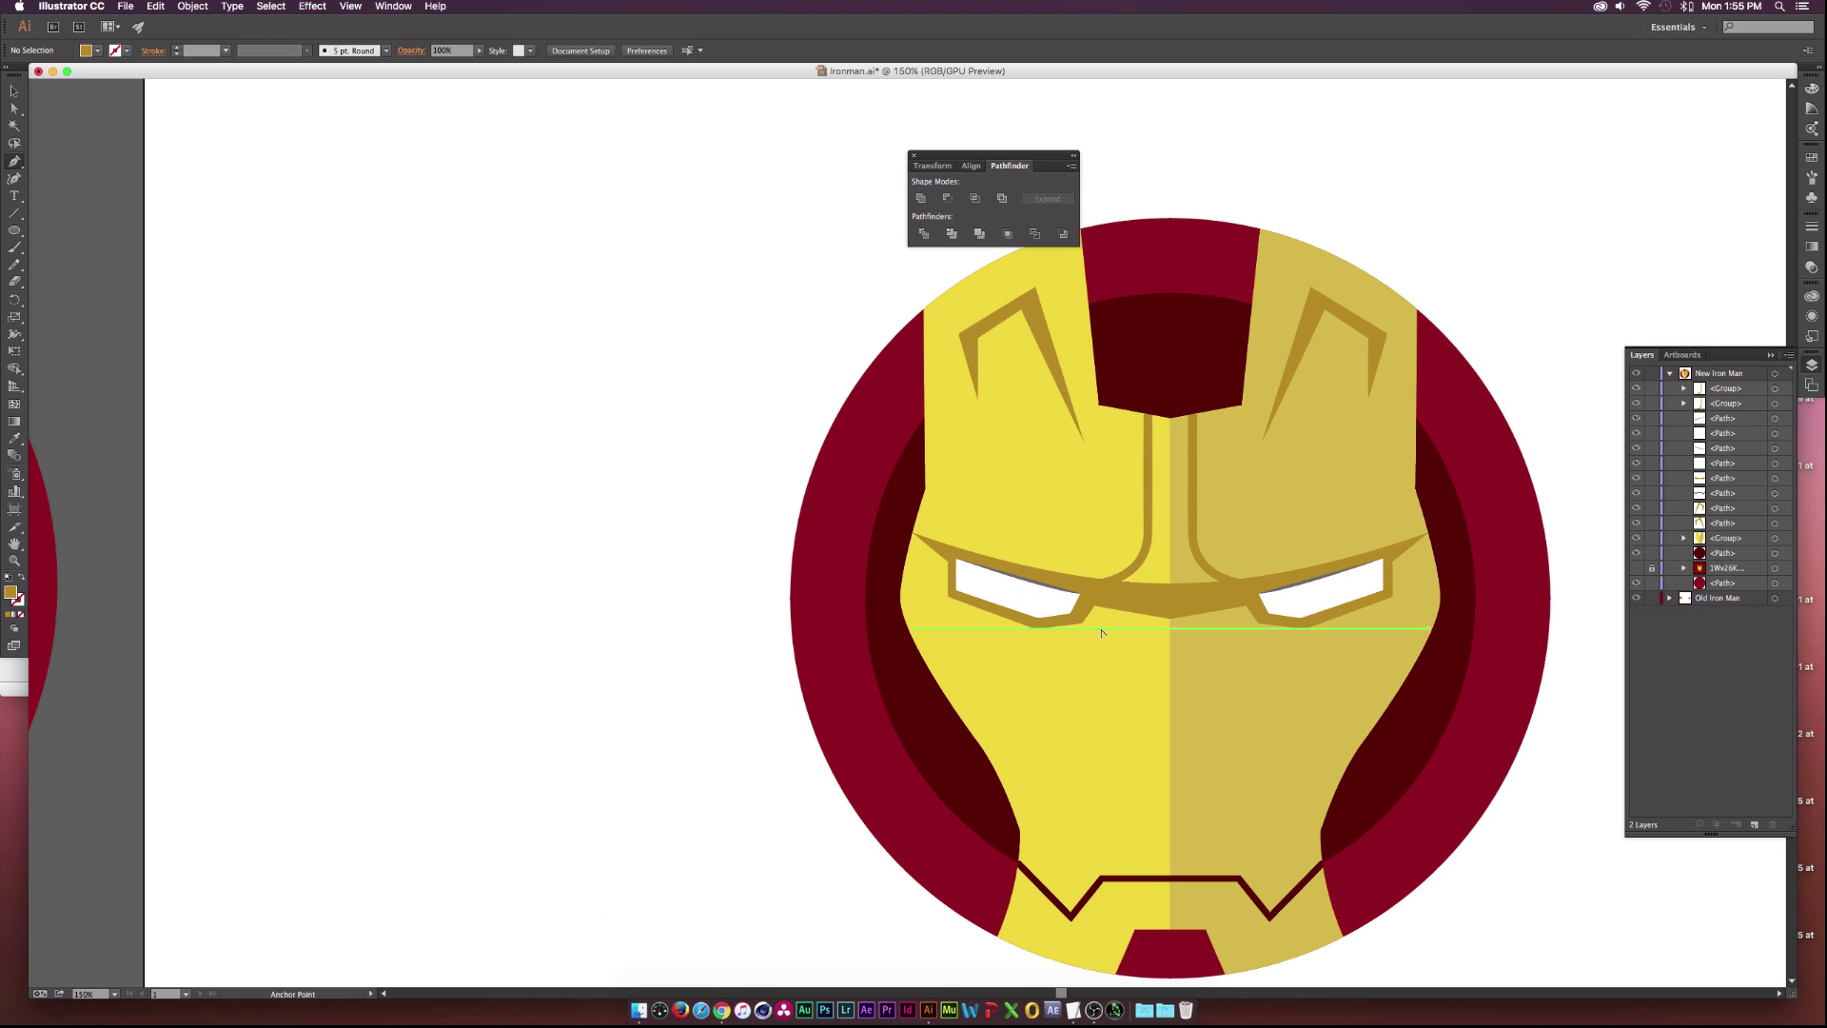
scroll(1093, 630, up, 3)
click(1064, 616)
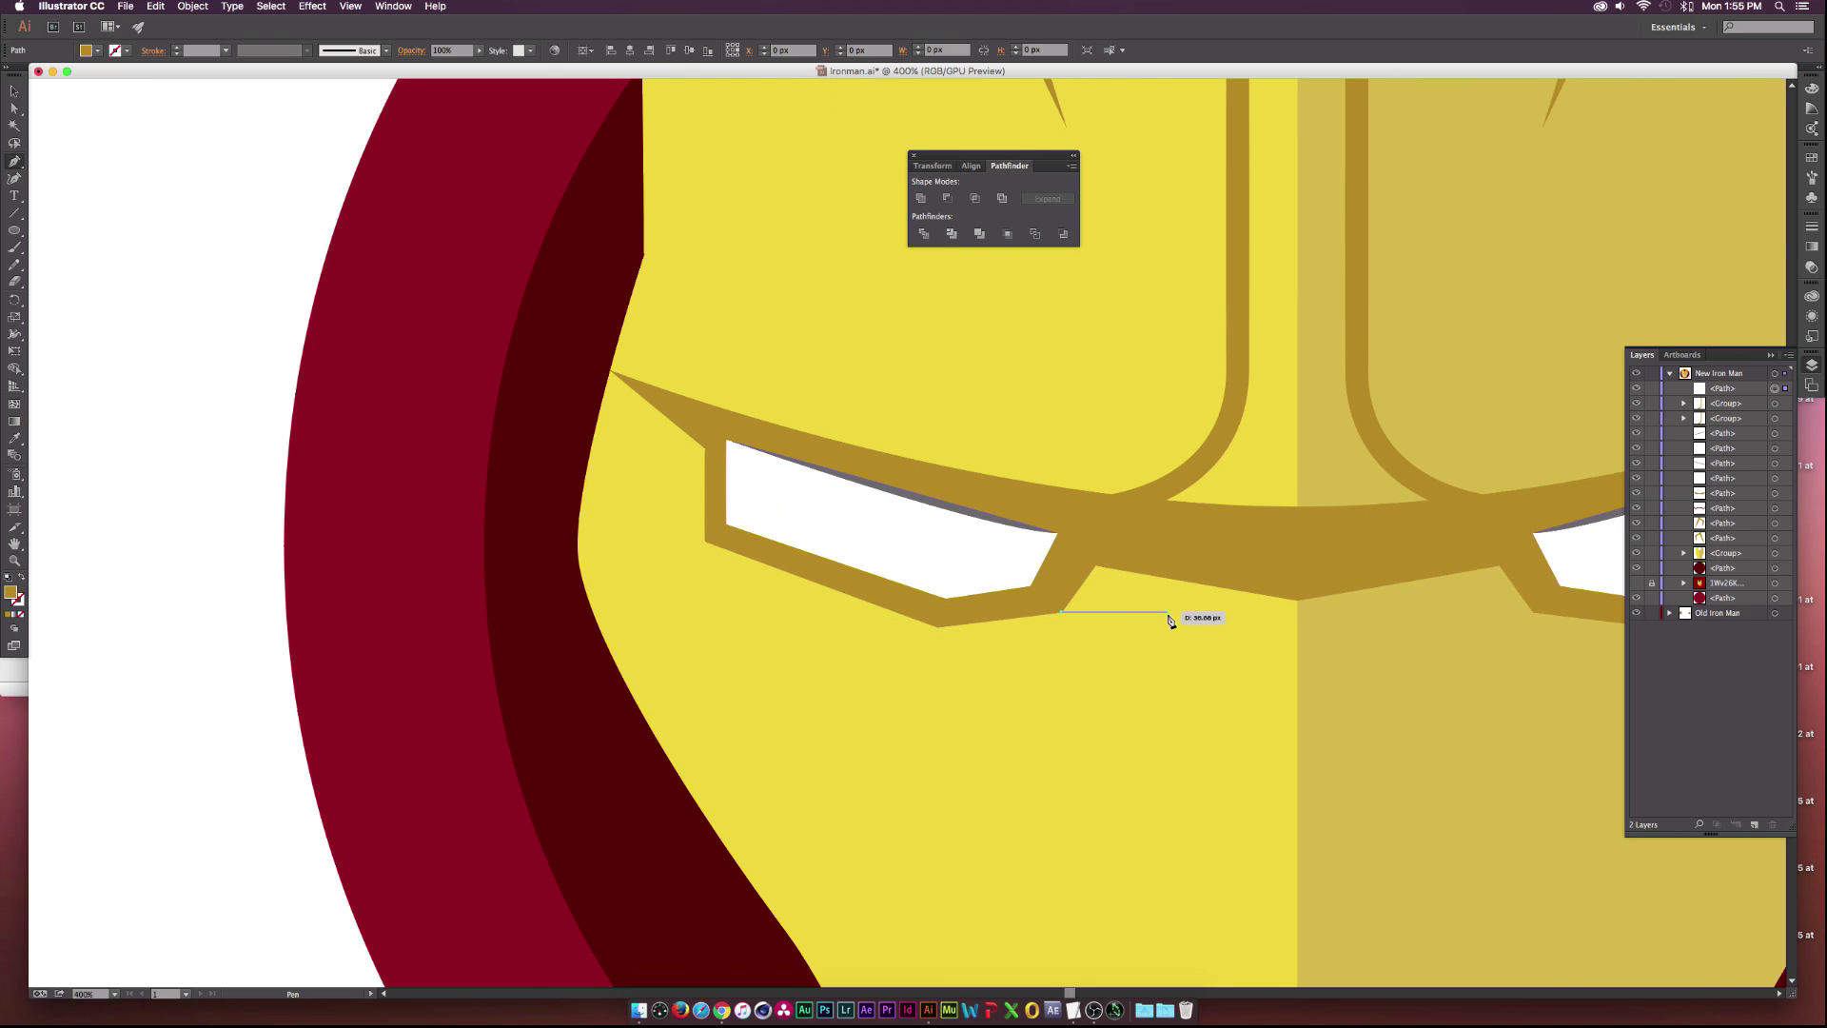
scroll(1237, 619, right, 4)
drag(1336, 612, 1624, 544)
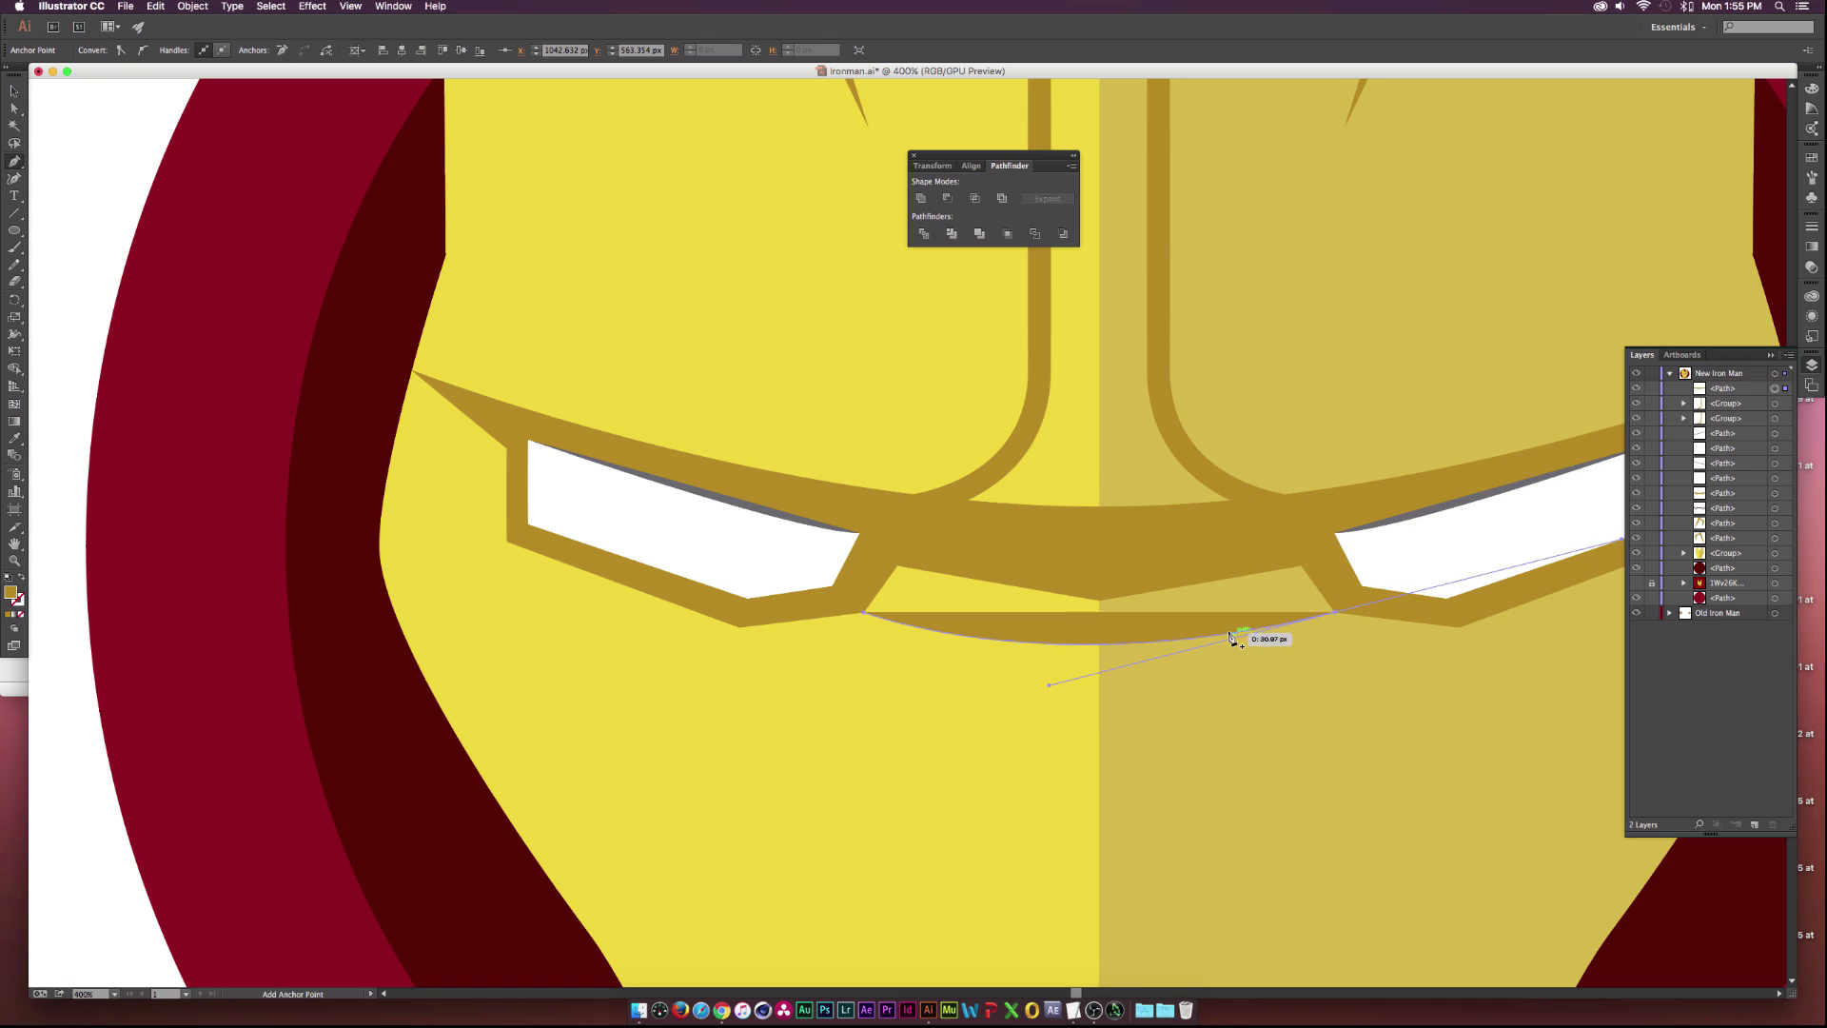
Remove the fill of the curve below the brow and give it a 6 pt black stroke.
key(v)
click(96, 52)
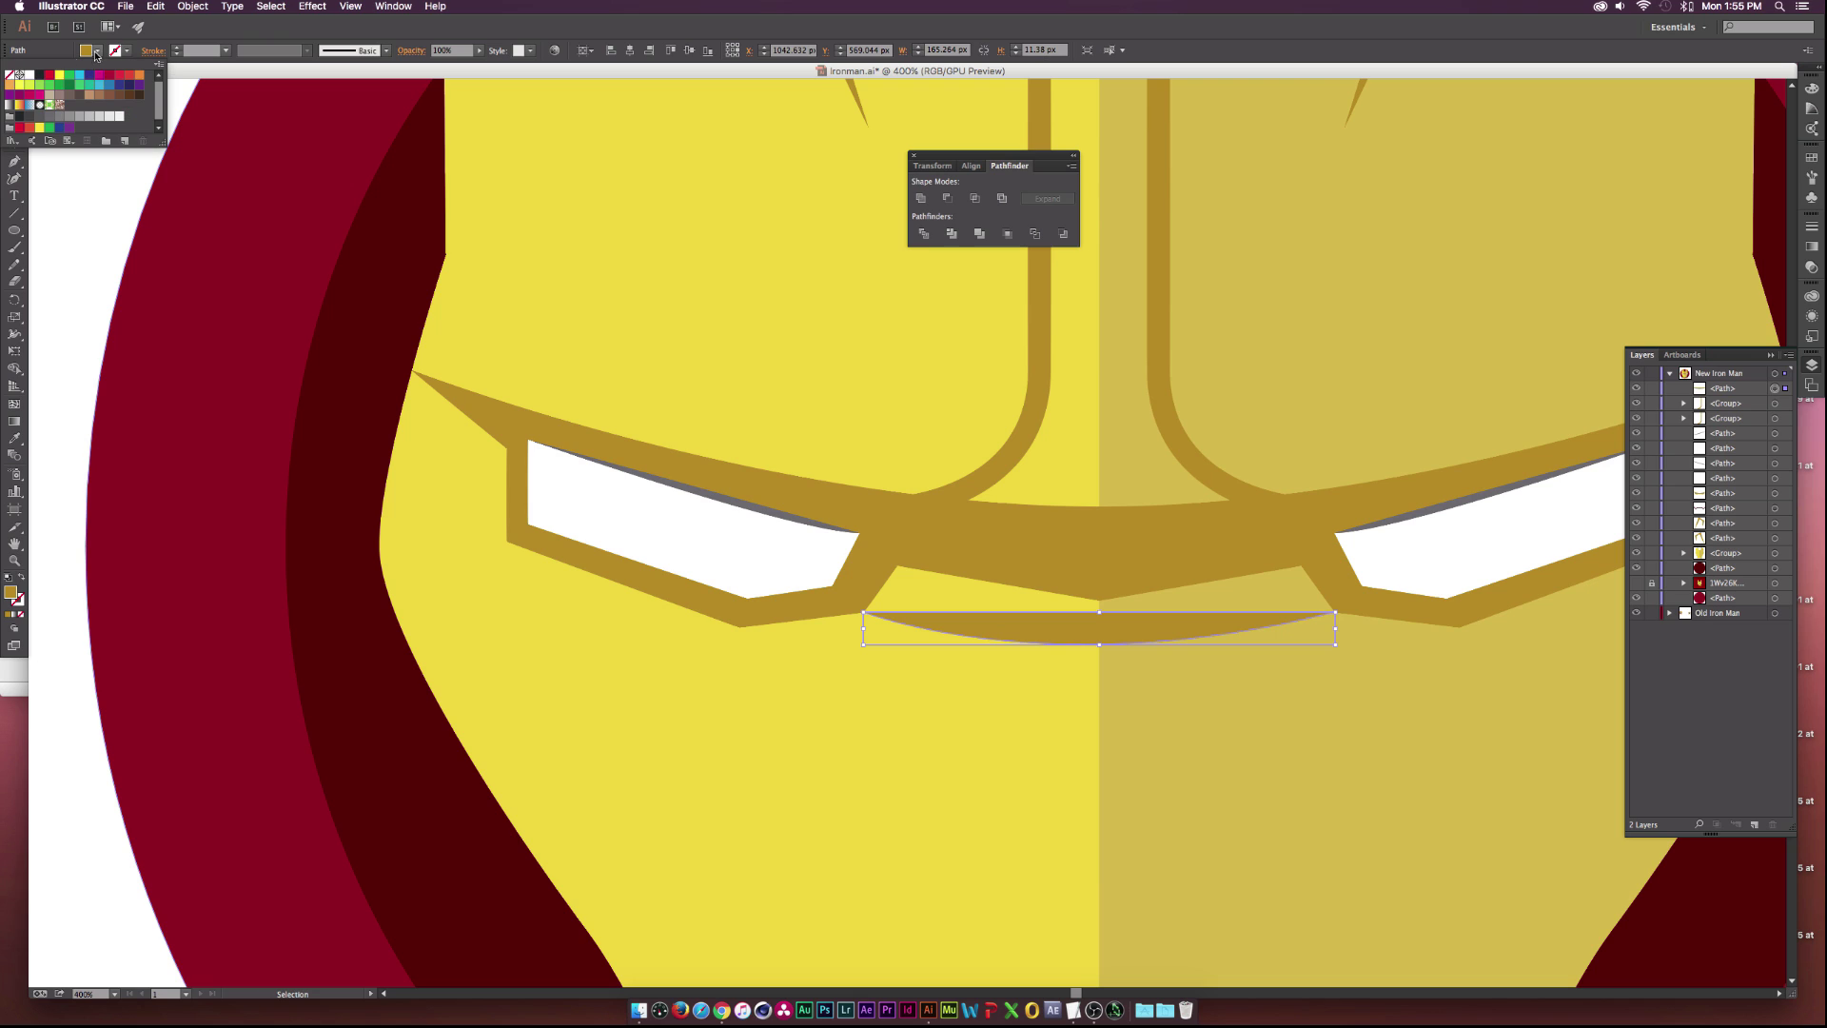
click(9, 74)
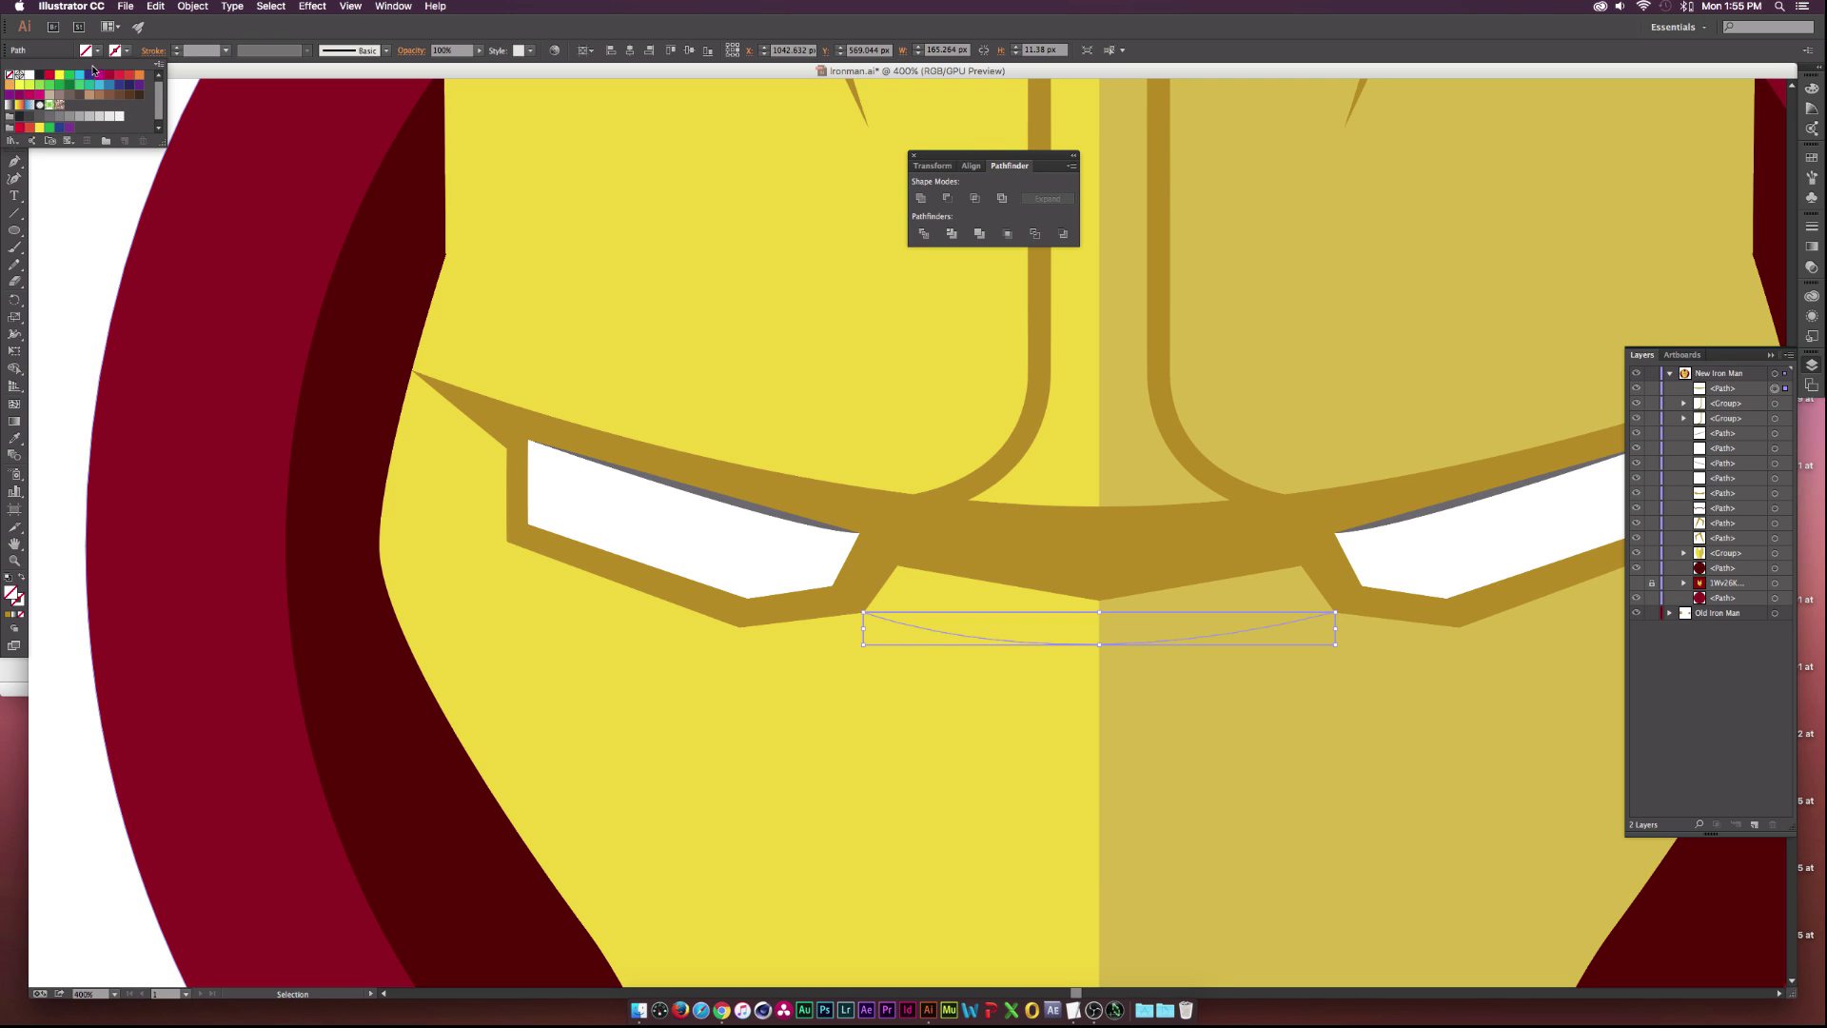
click(174, 48)
click(175, 48)
click(175, 48)
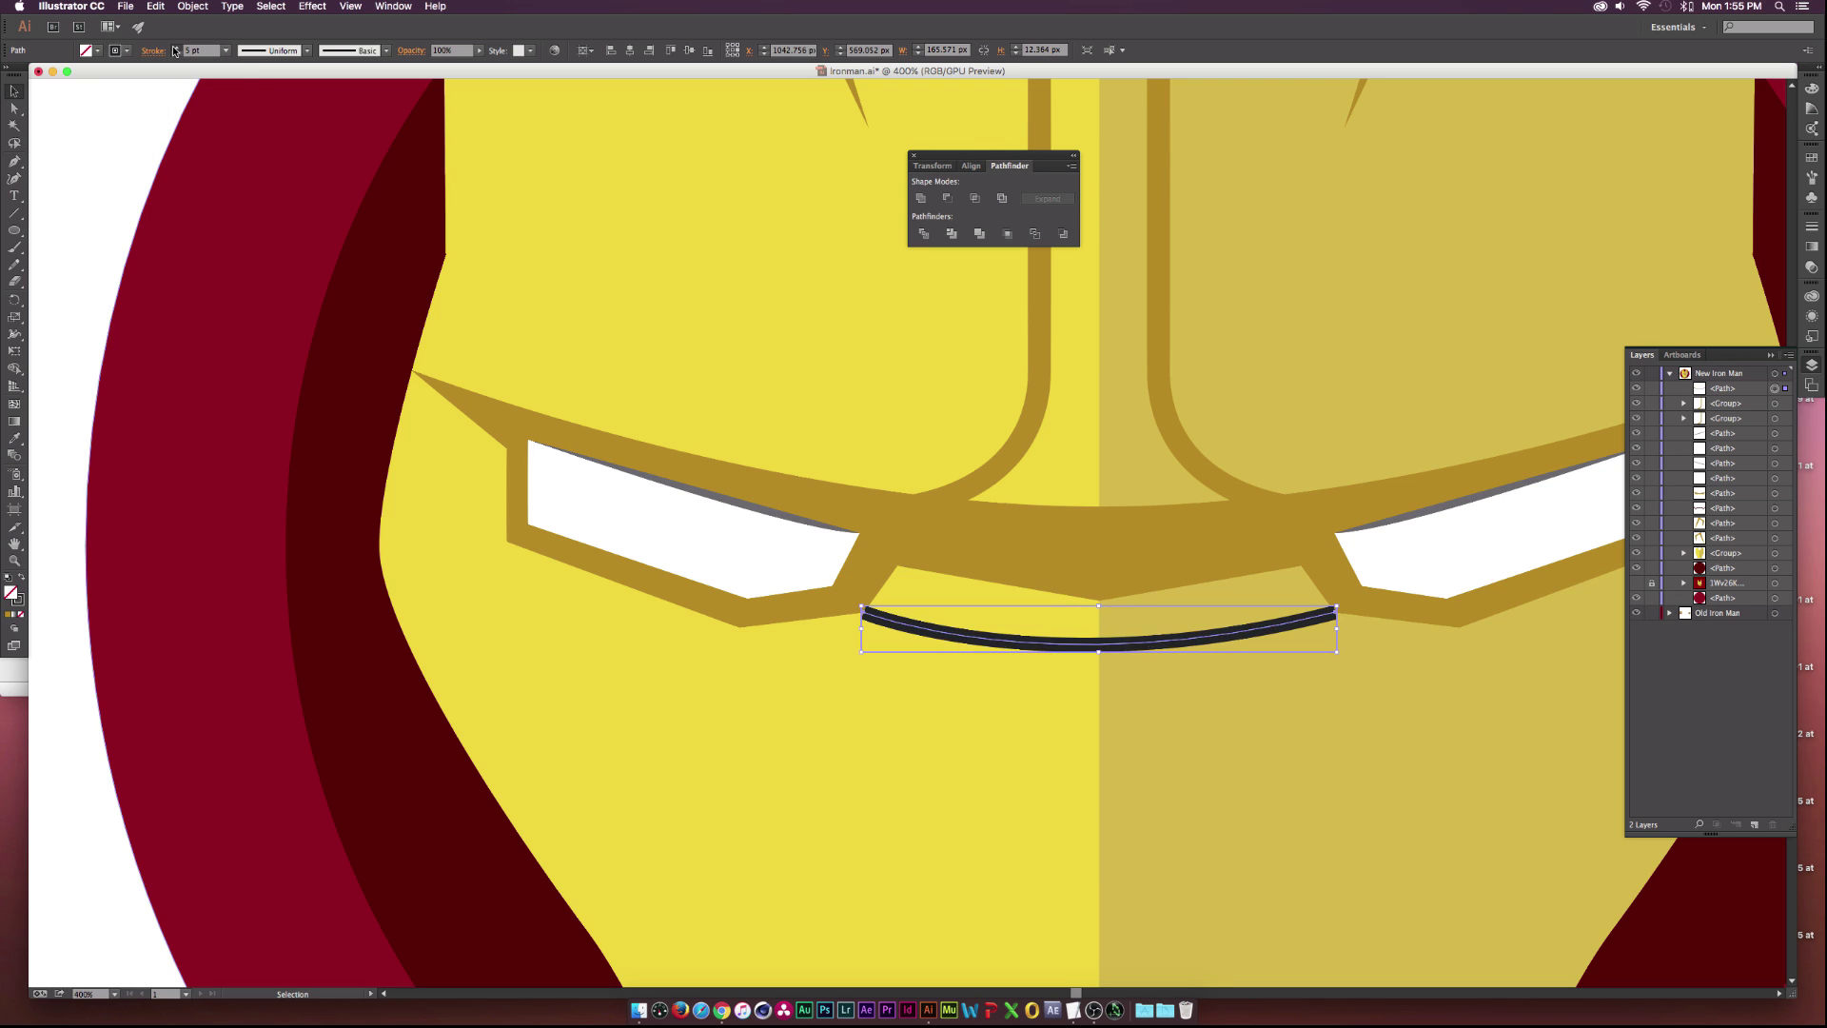
click(174, 47)
Move both end points of the curve slightly outward so they overlap the eye outlines.
key(a)
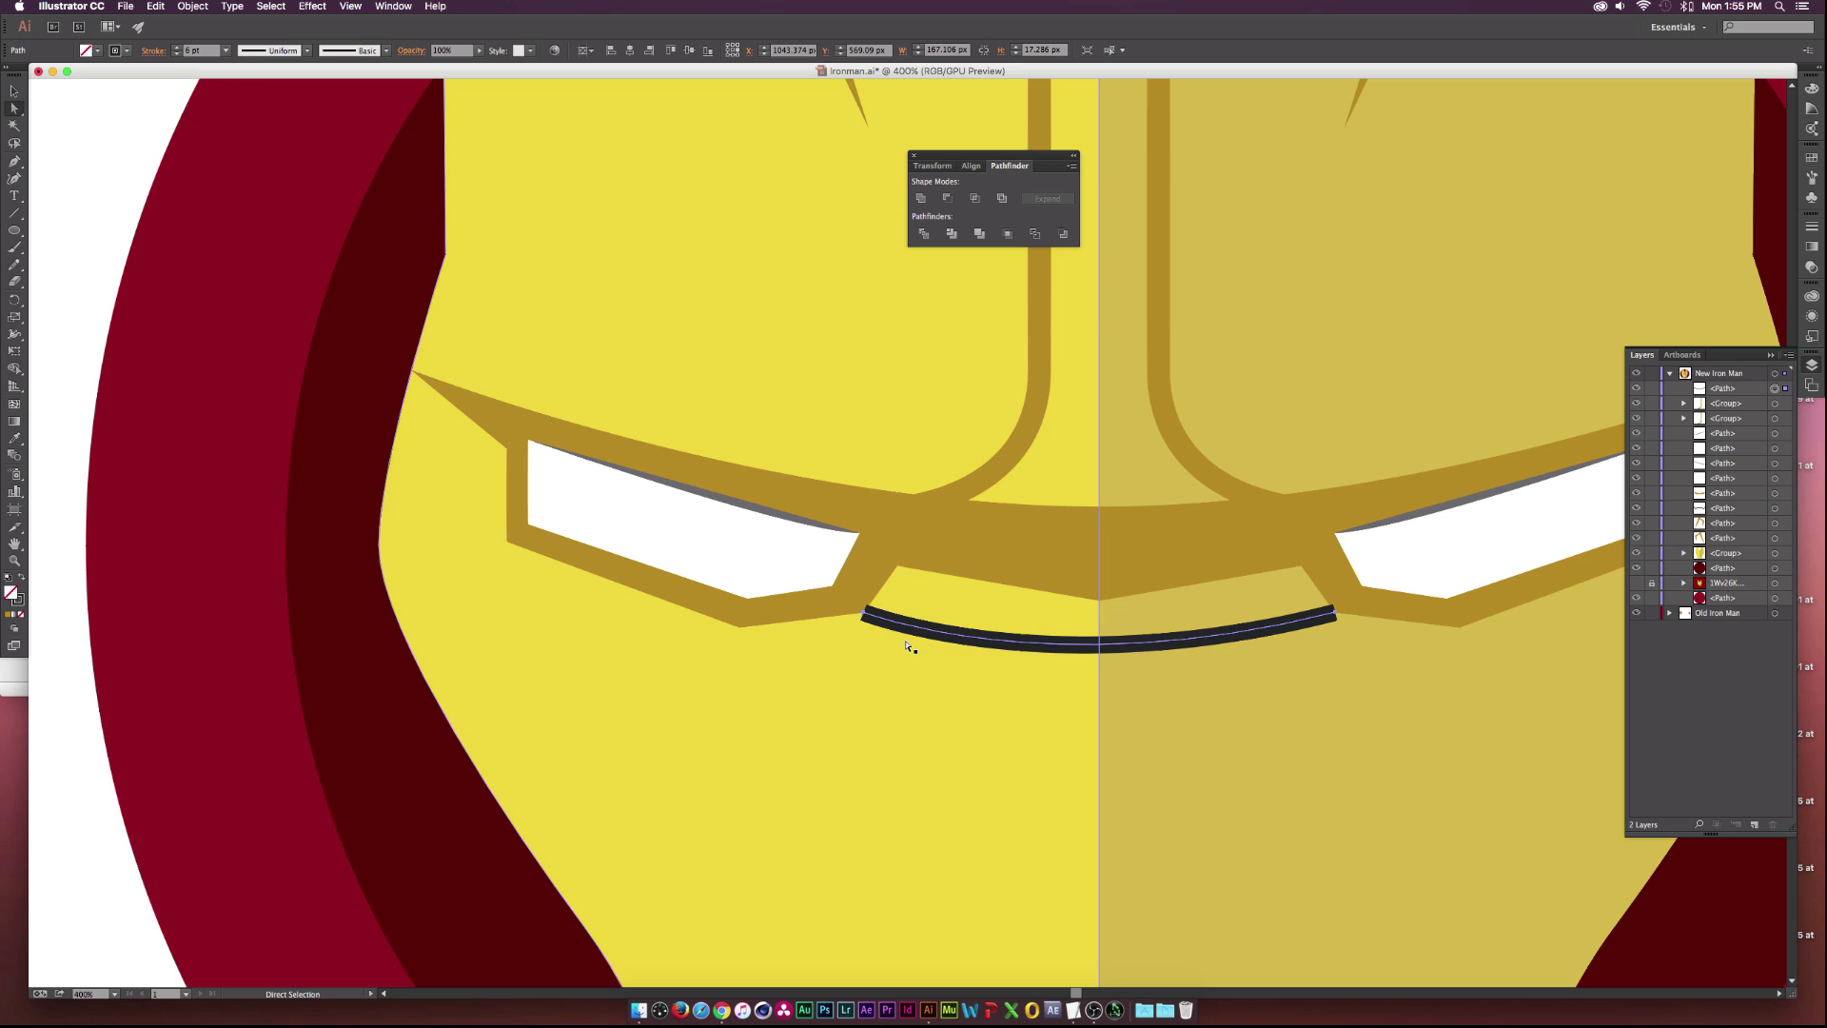
drag(873, 612, 854, 605)
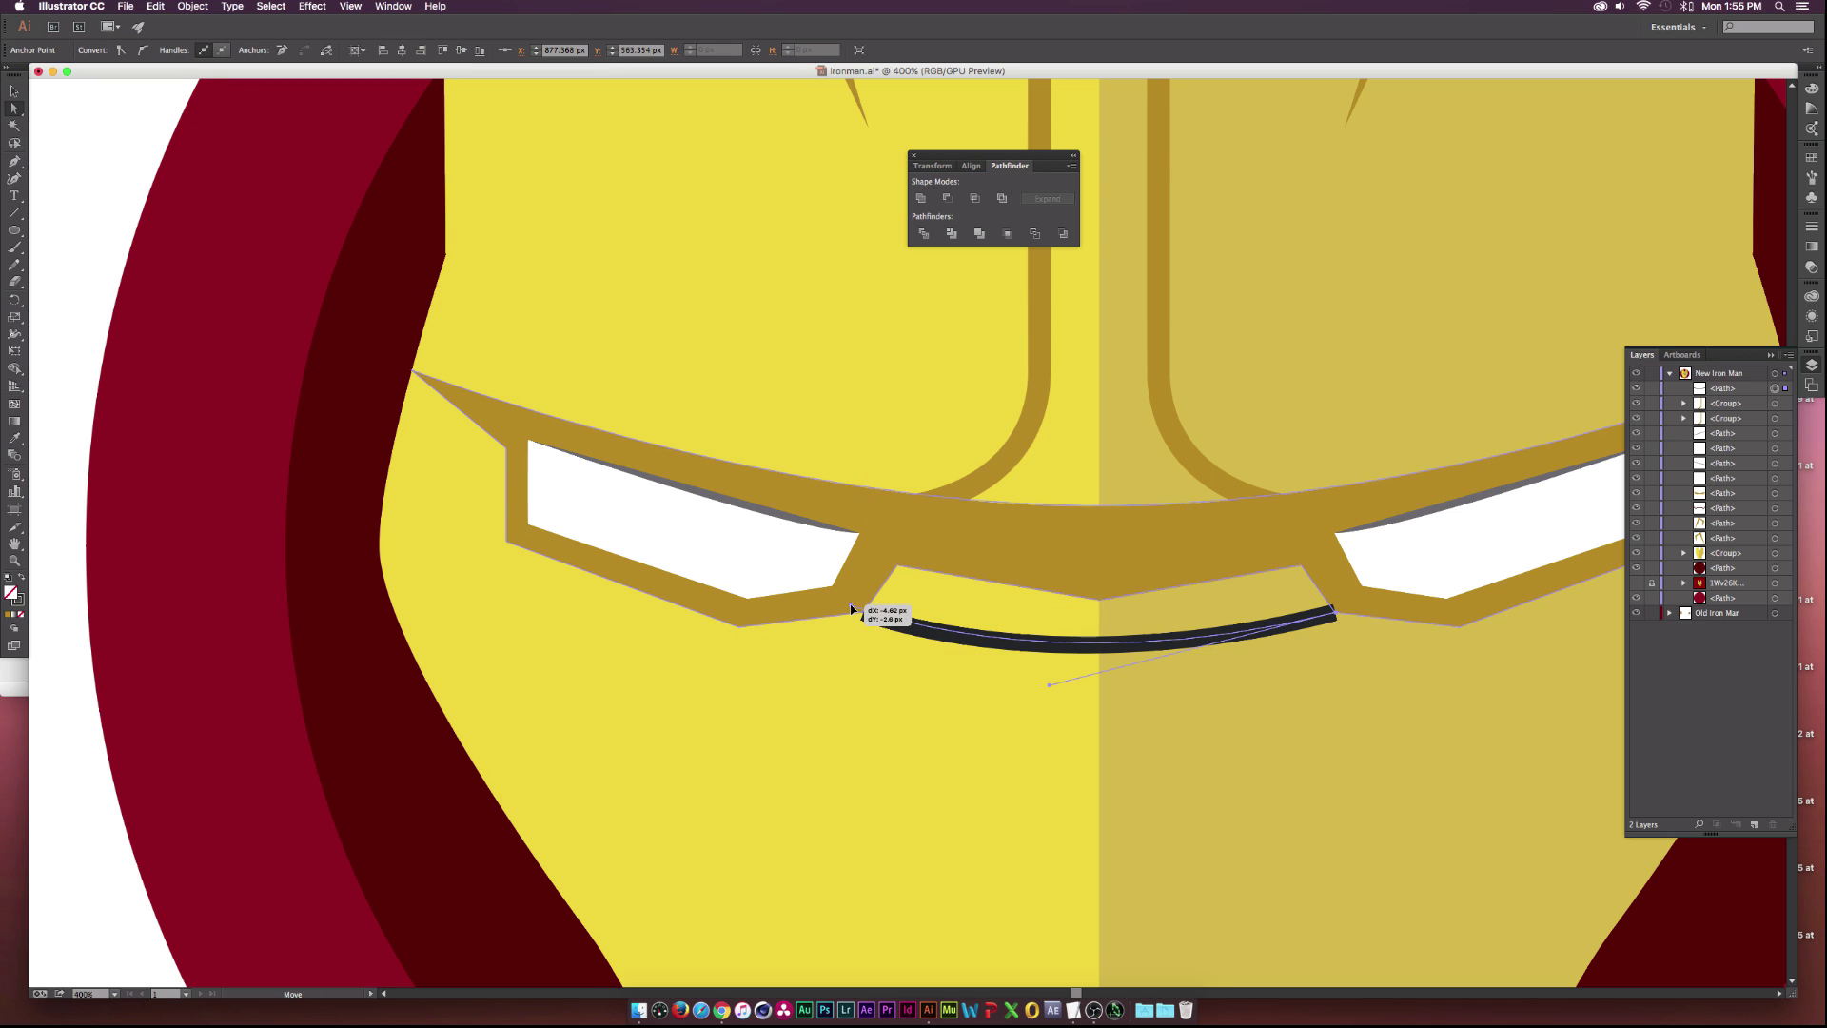
click(1337, 616)
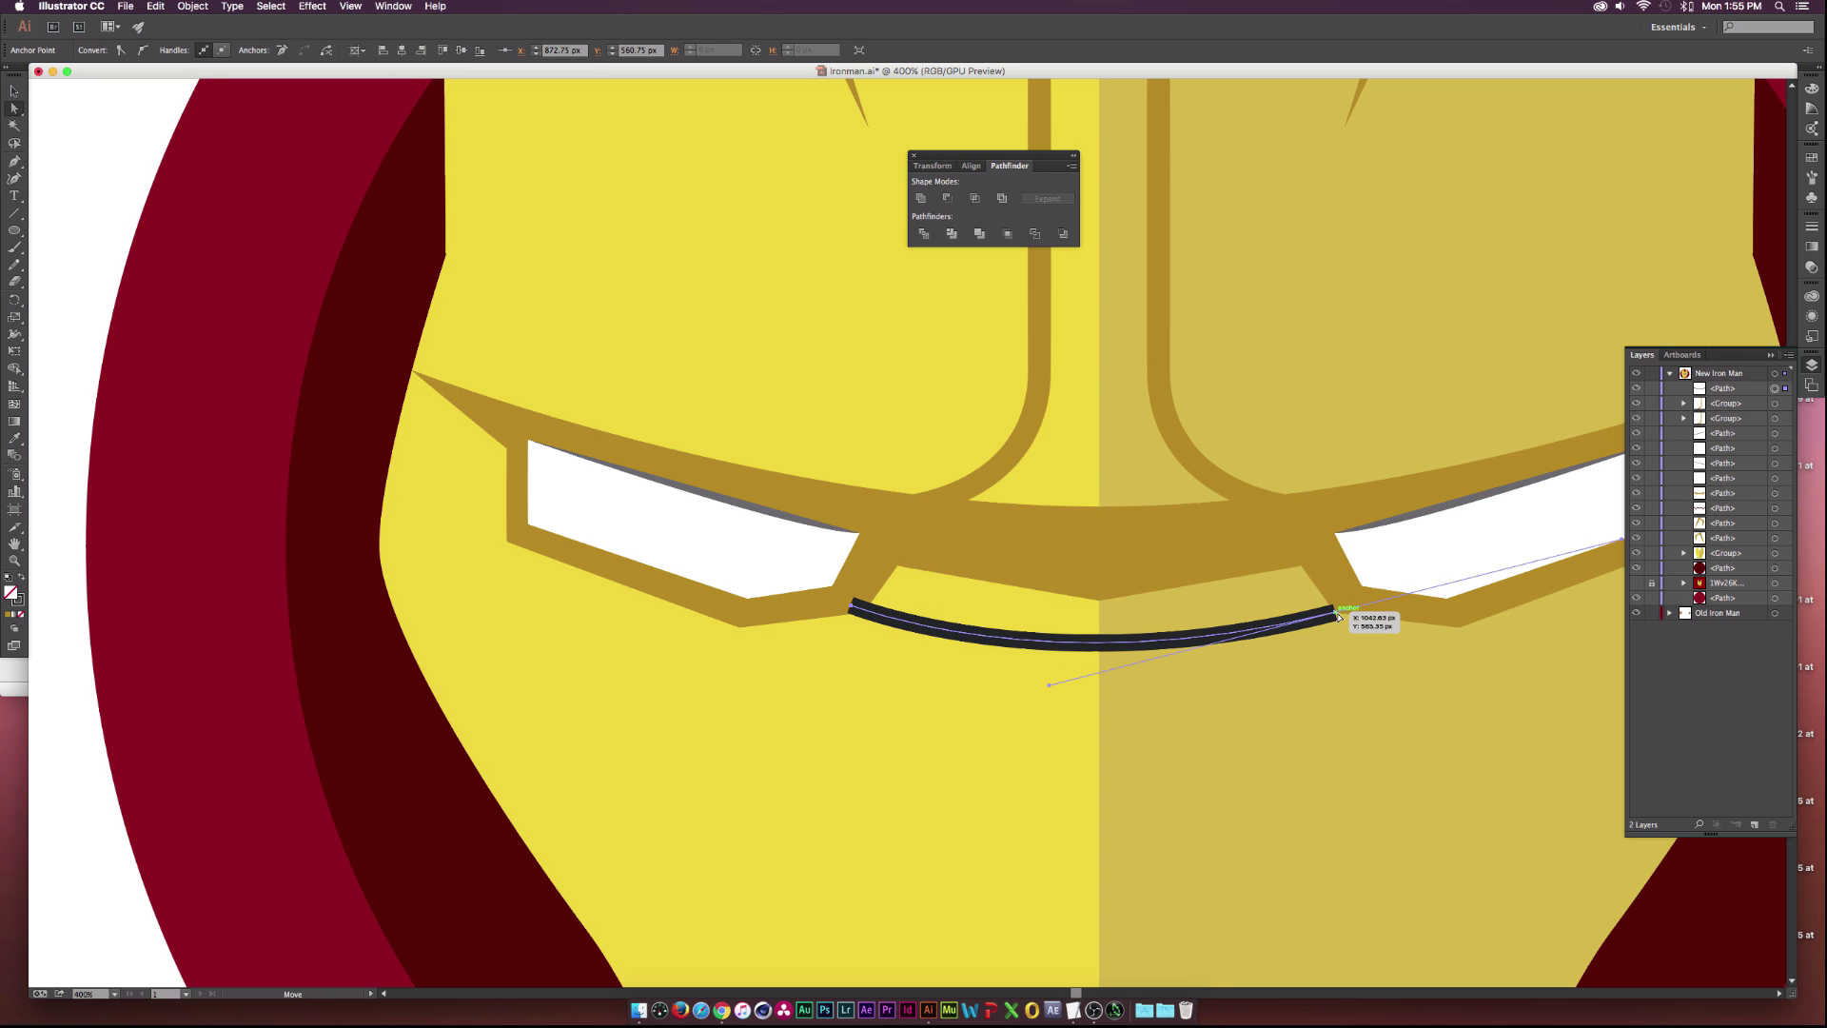
drag(1339, 616, 1343, 617)
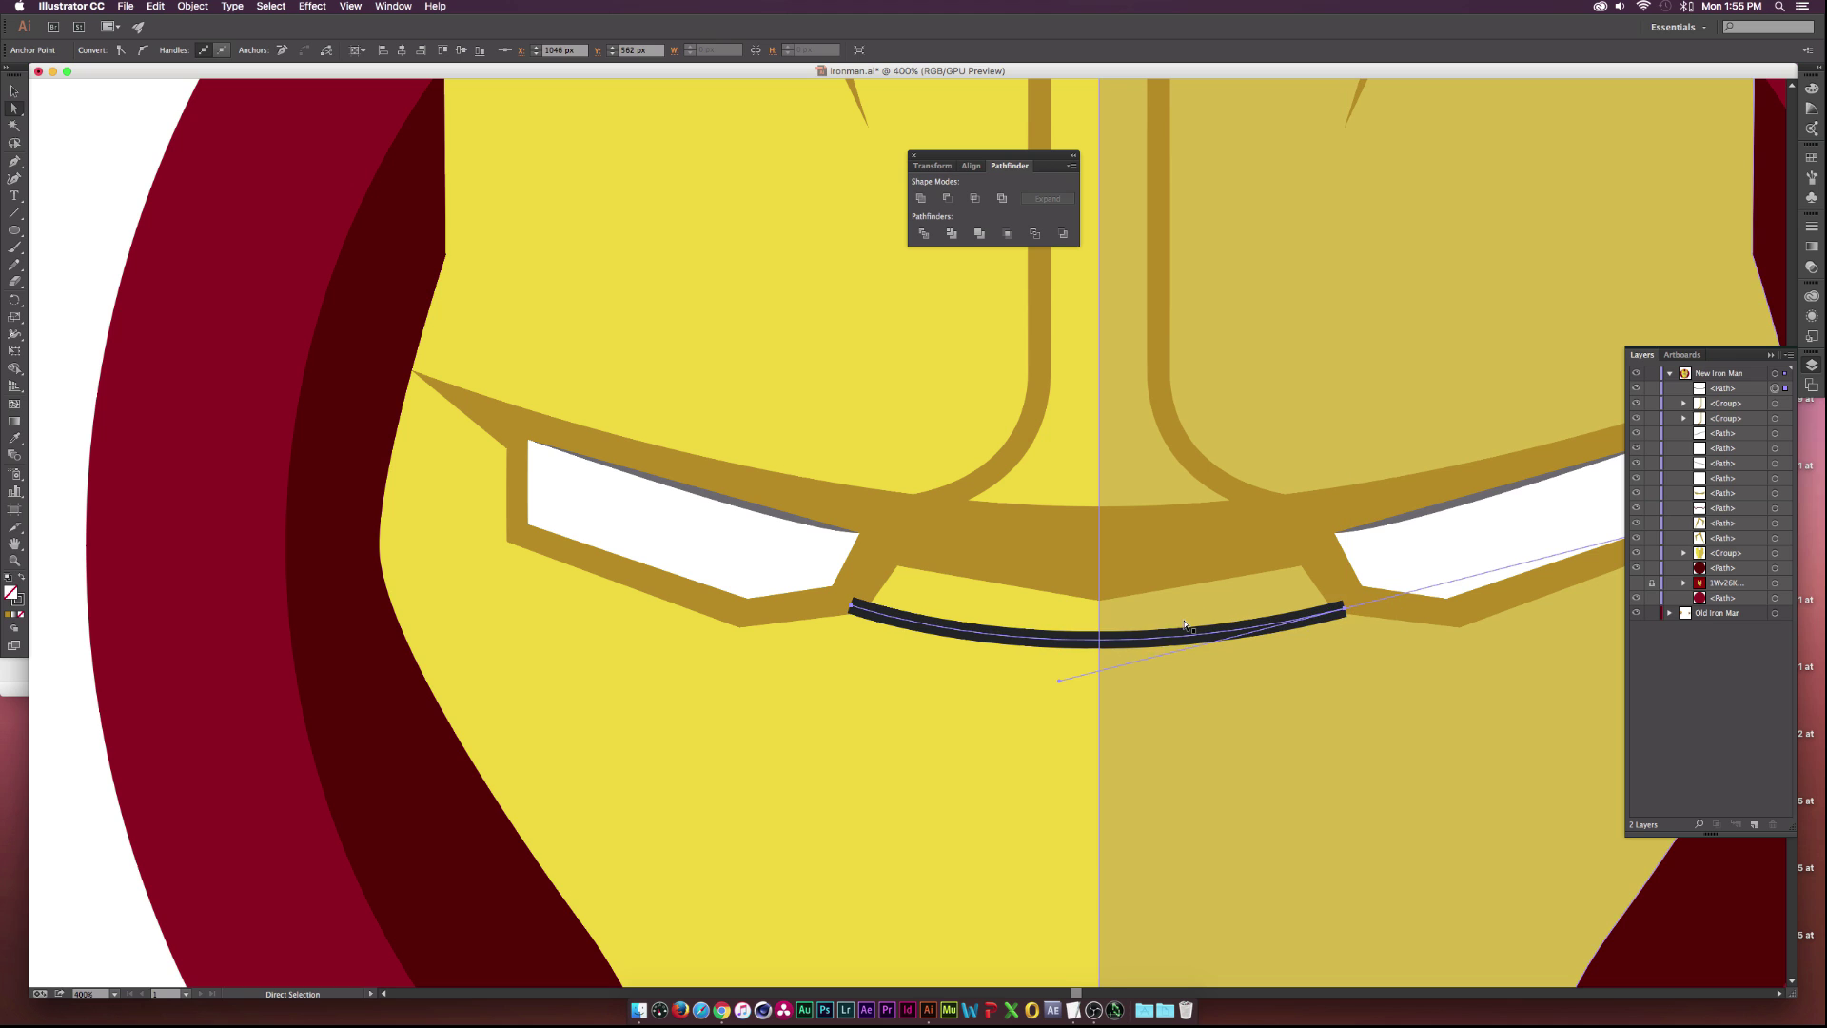
Expand the curve's fill and stroke into a shape and colour it with the dark gold sampled from the brow.
key(v)
click(193, 7)
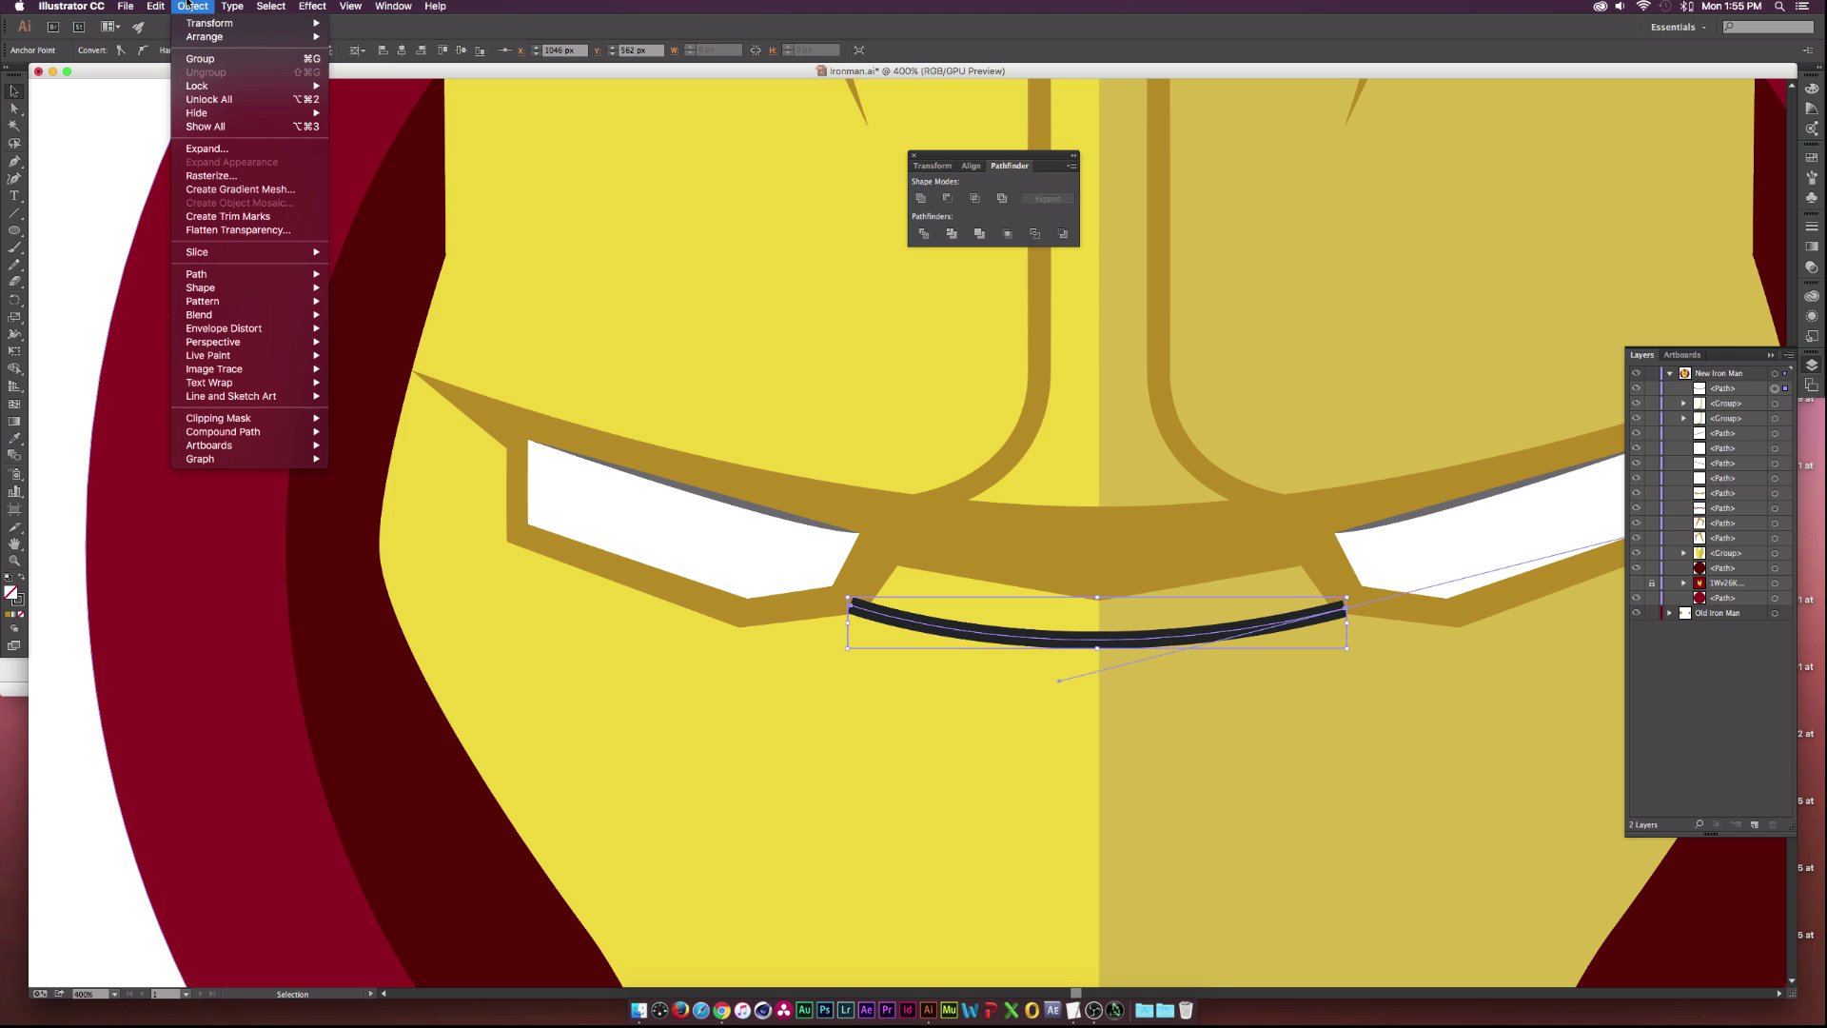
click(221, 176)
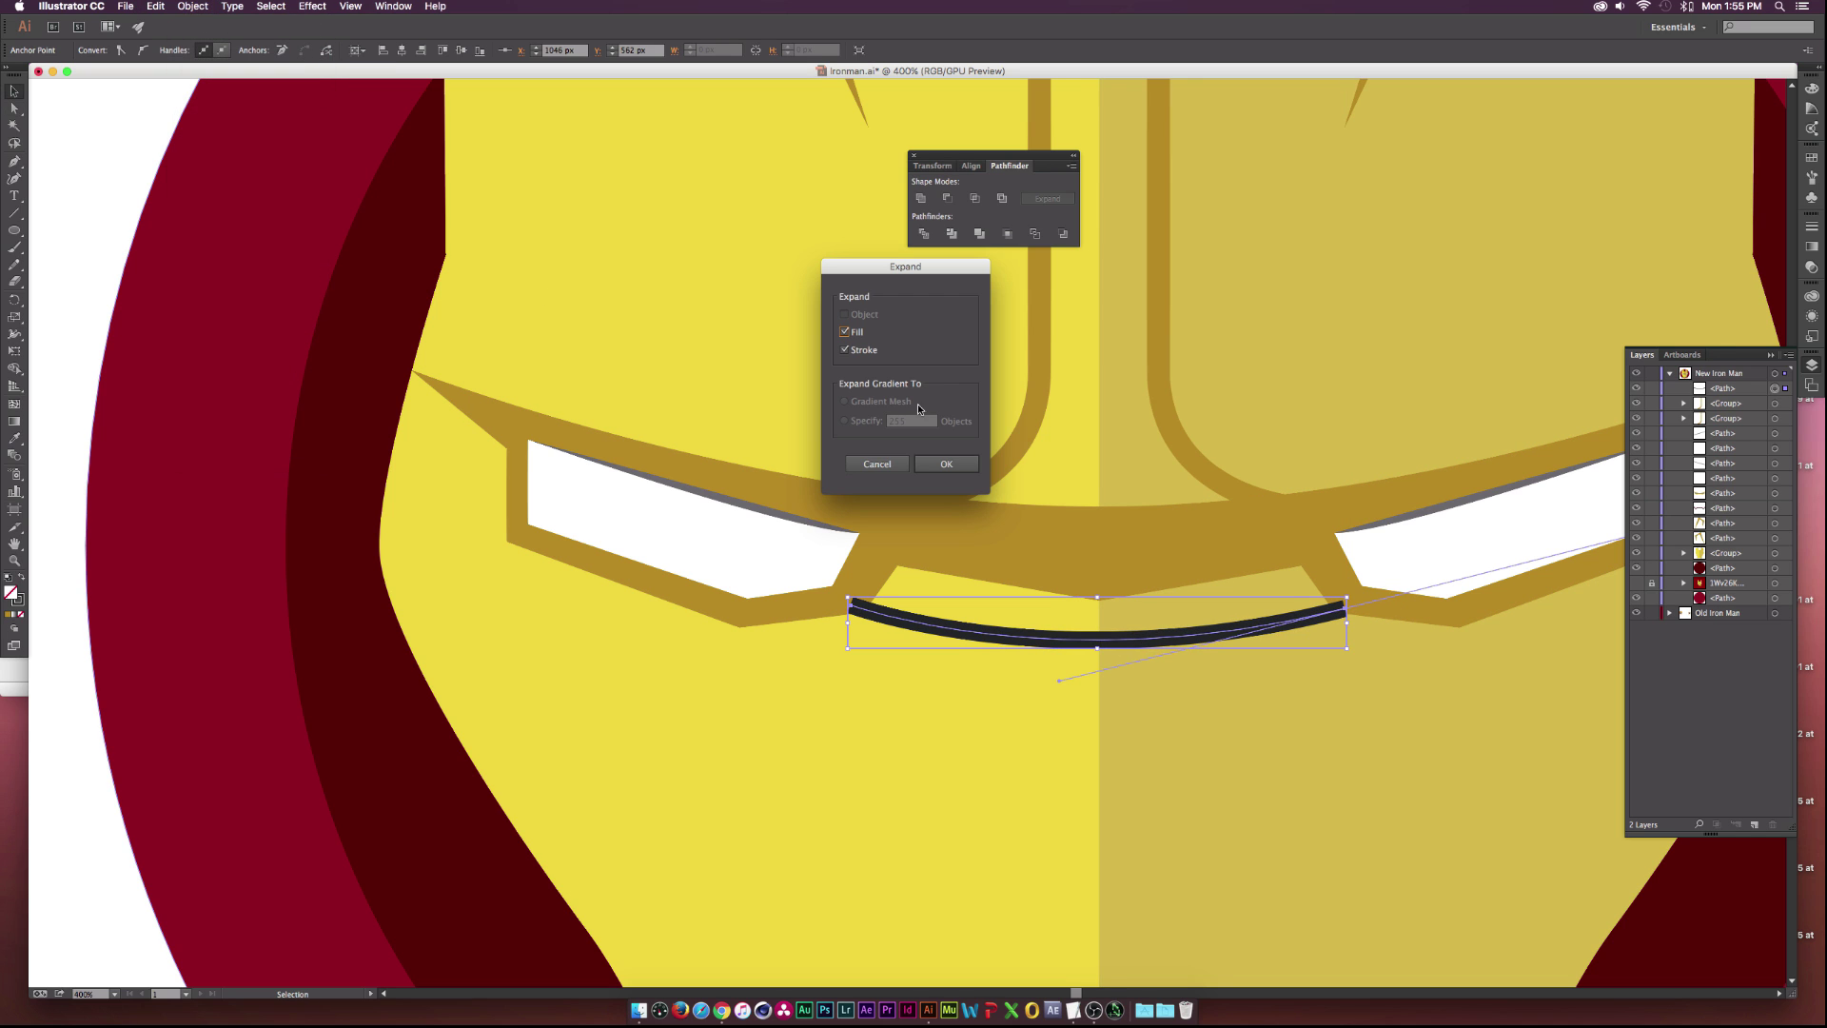
click(940, 461)
key(i)
click(947, 528)
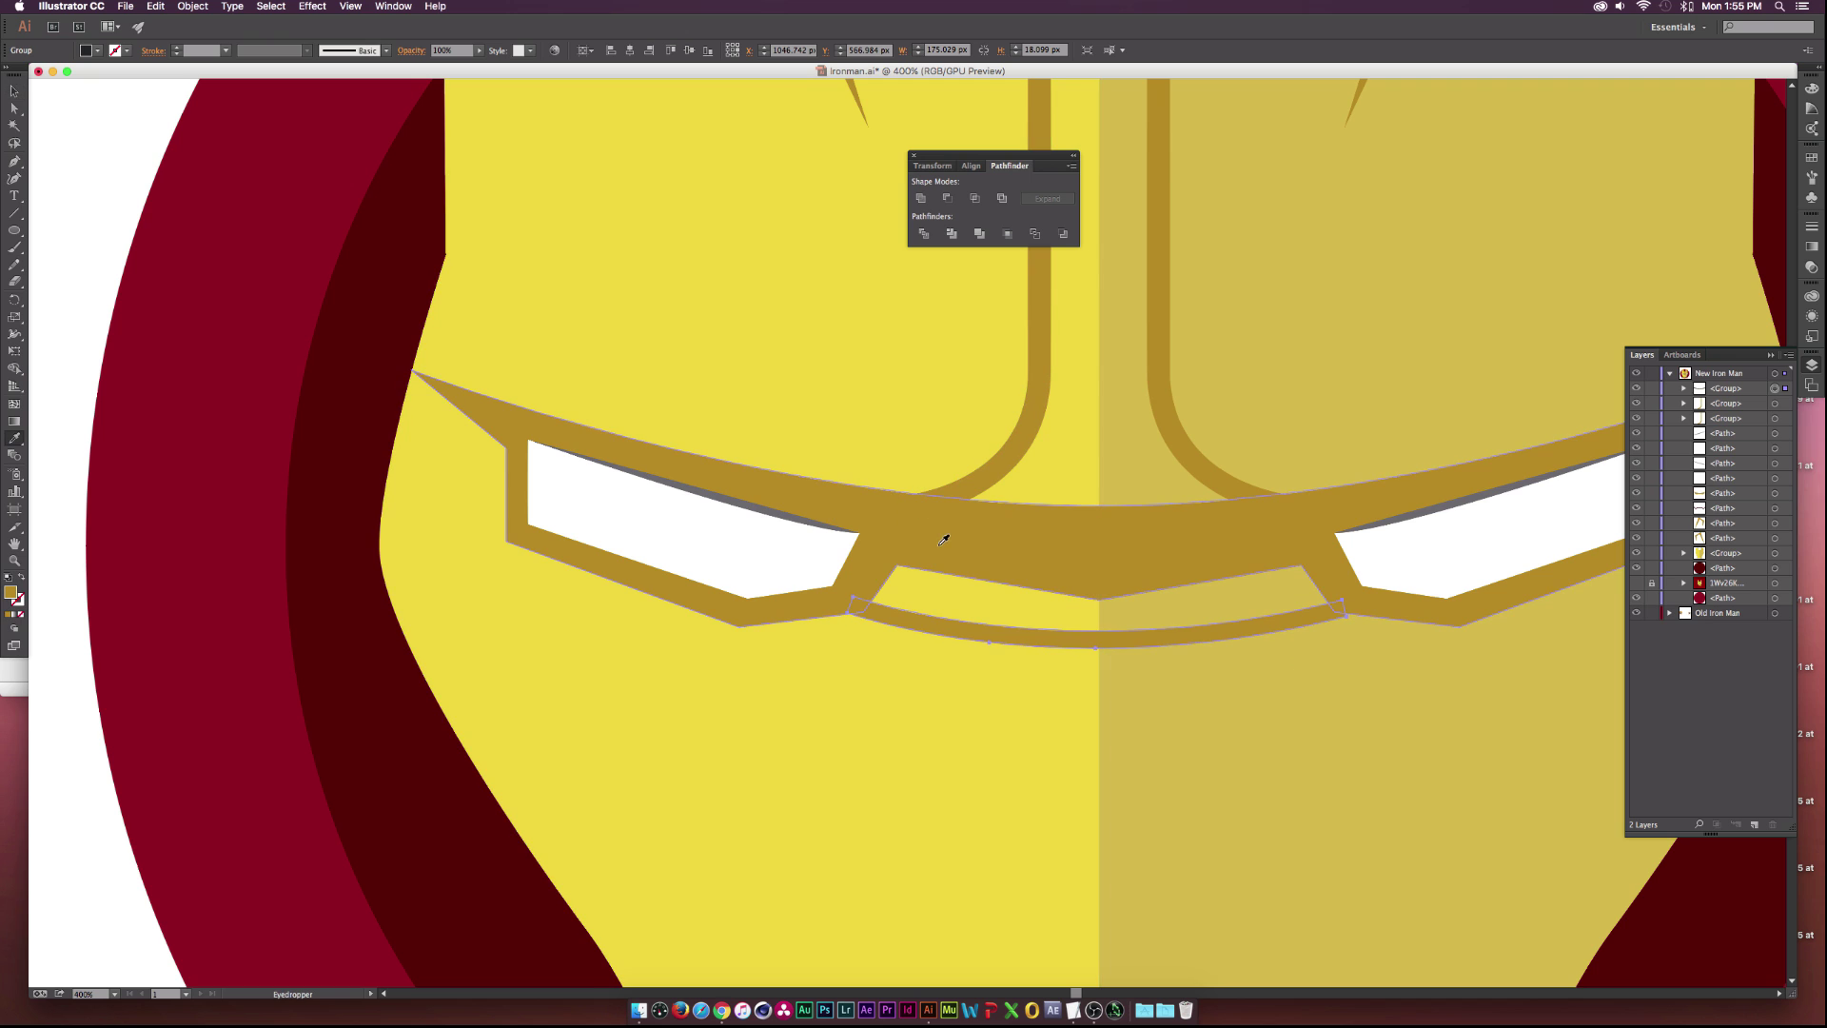
click(16, 91)
key(super+0)
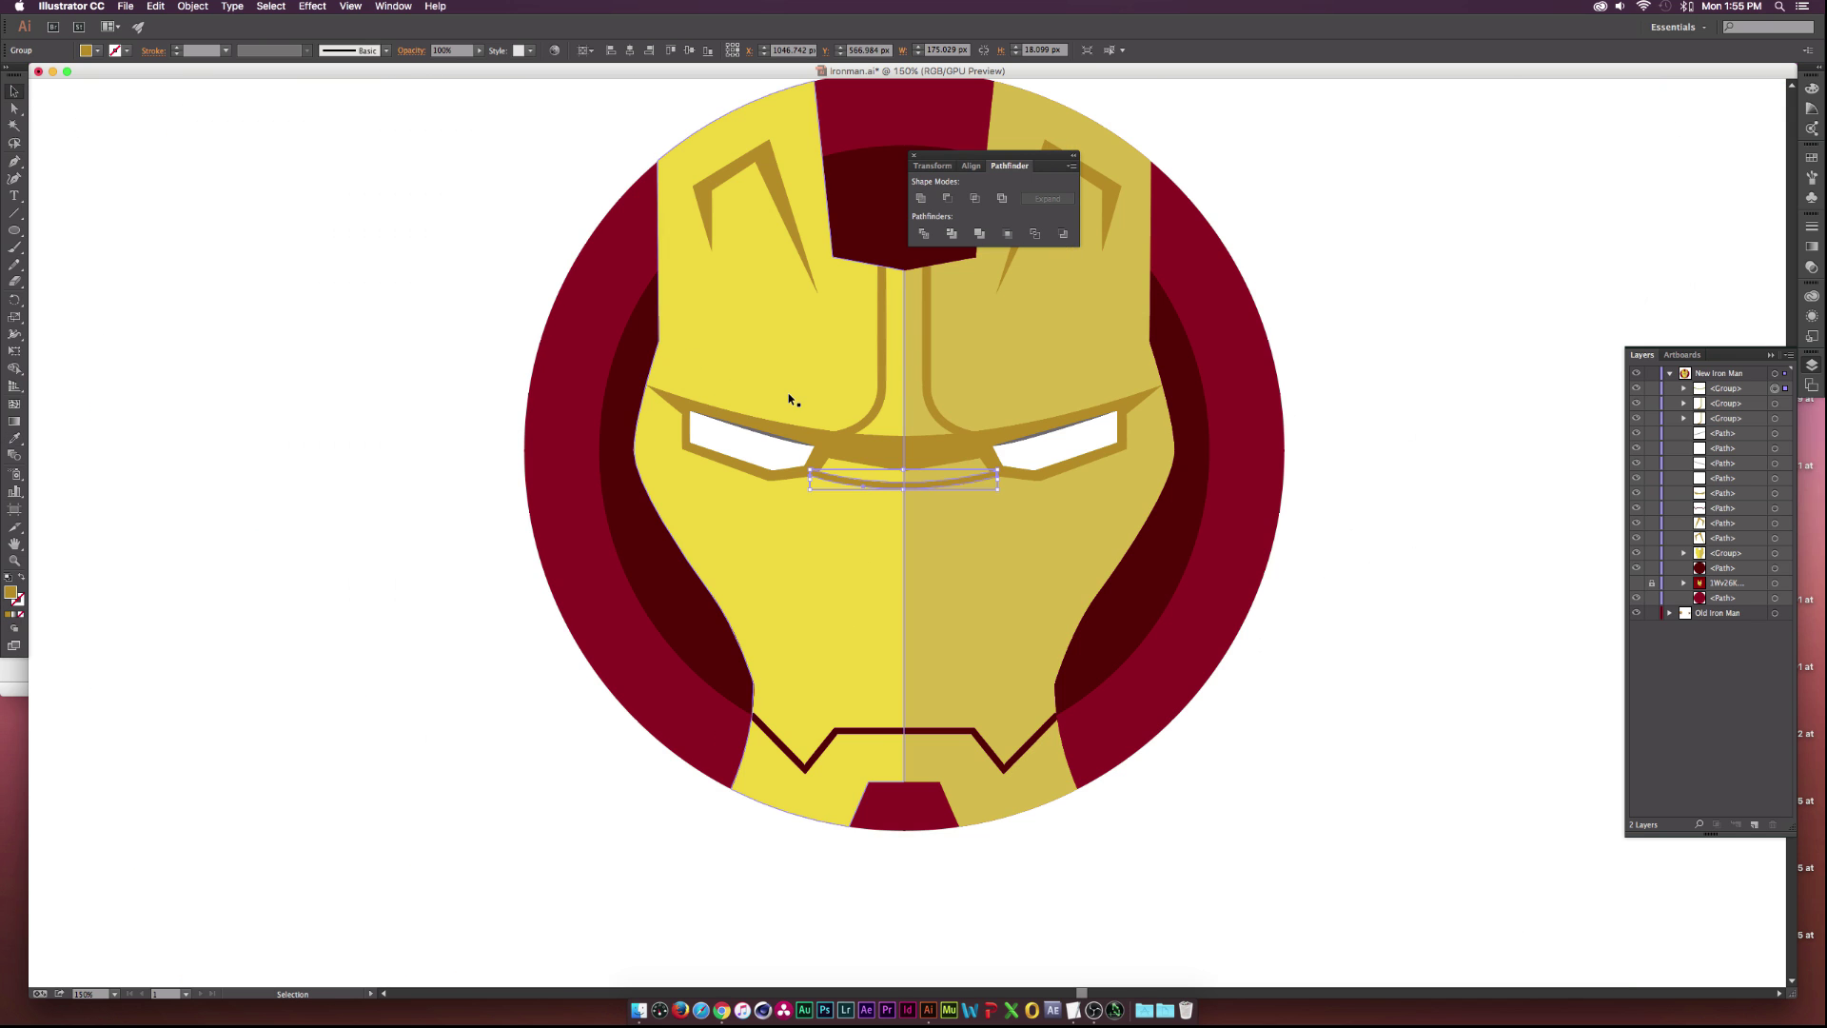
click(490, 509)
Draw a straight vertical line about 478 px long down the mask's centre, from the forehead notch to the red chin piece.
key(super+1)
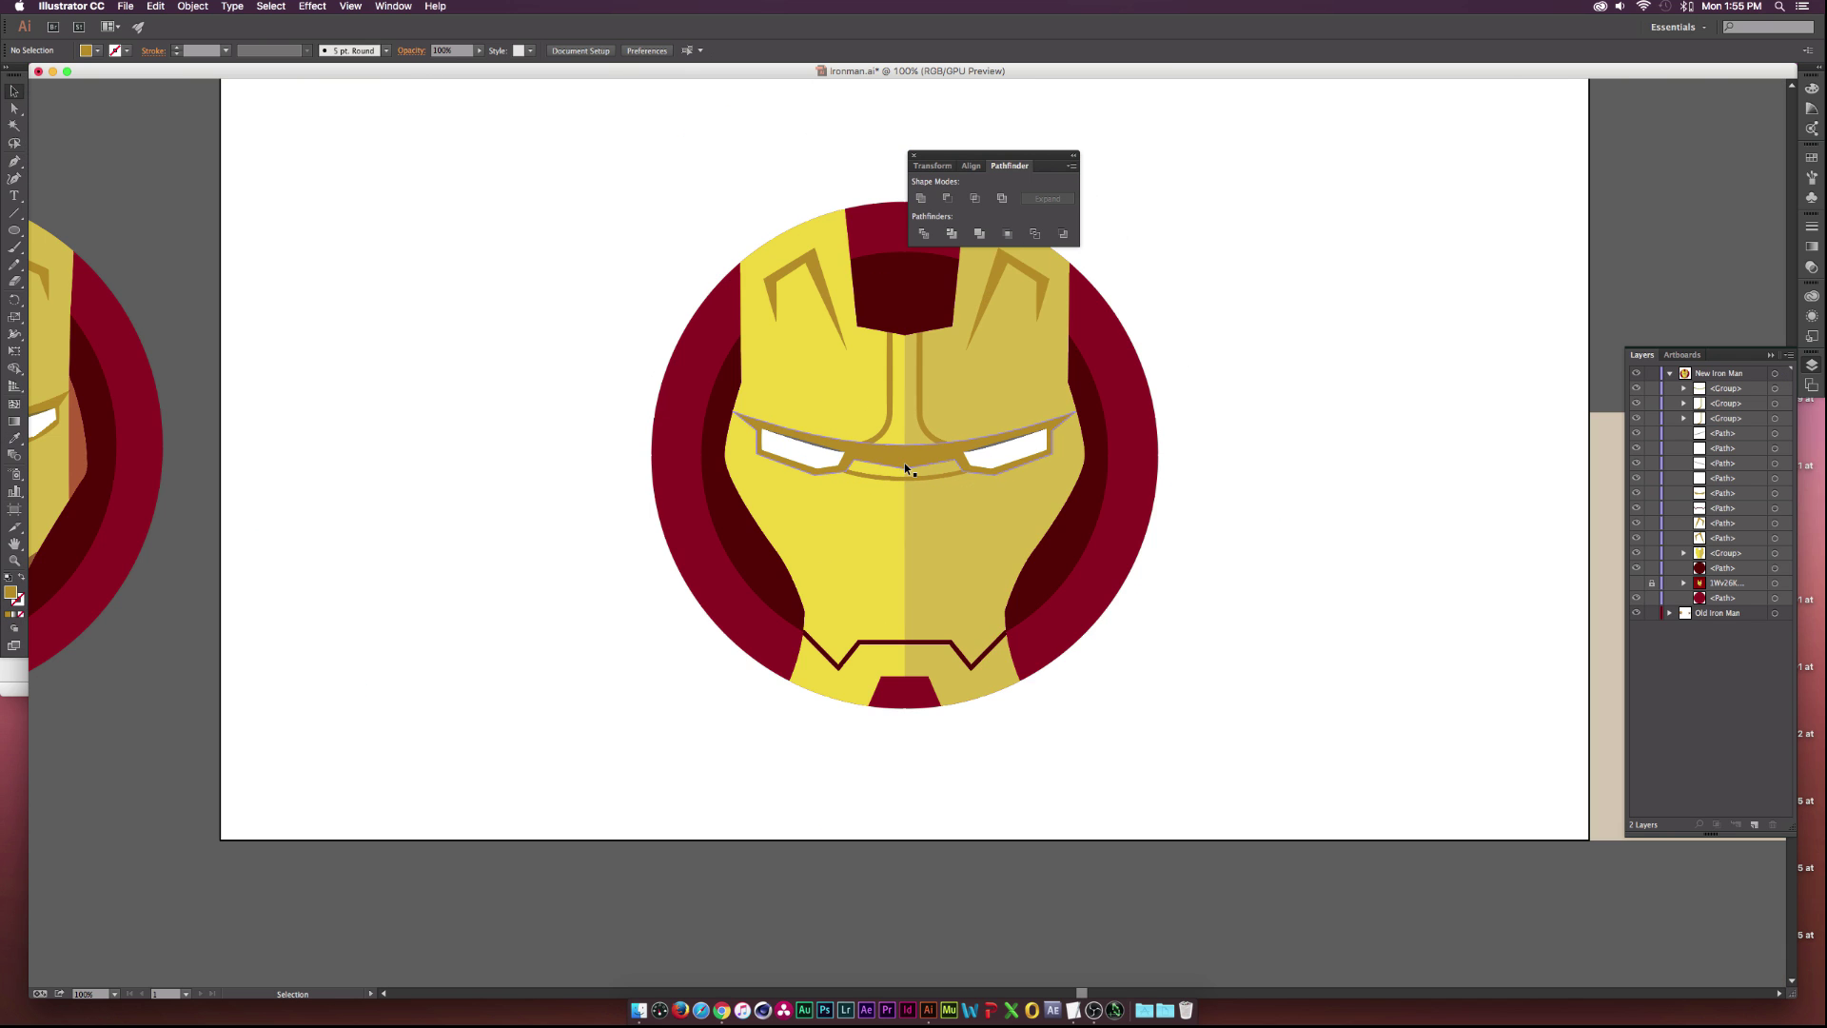
scroll(957, 440, left, 5)
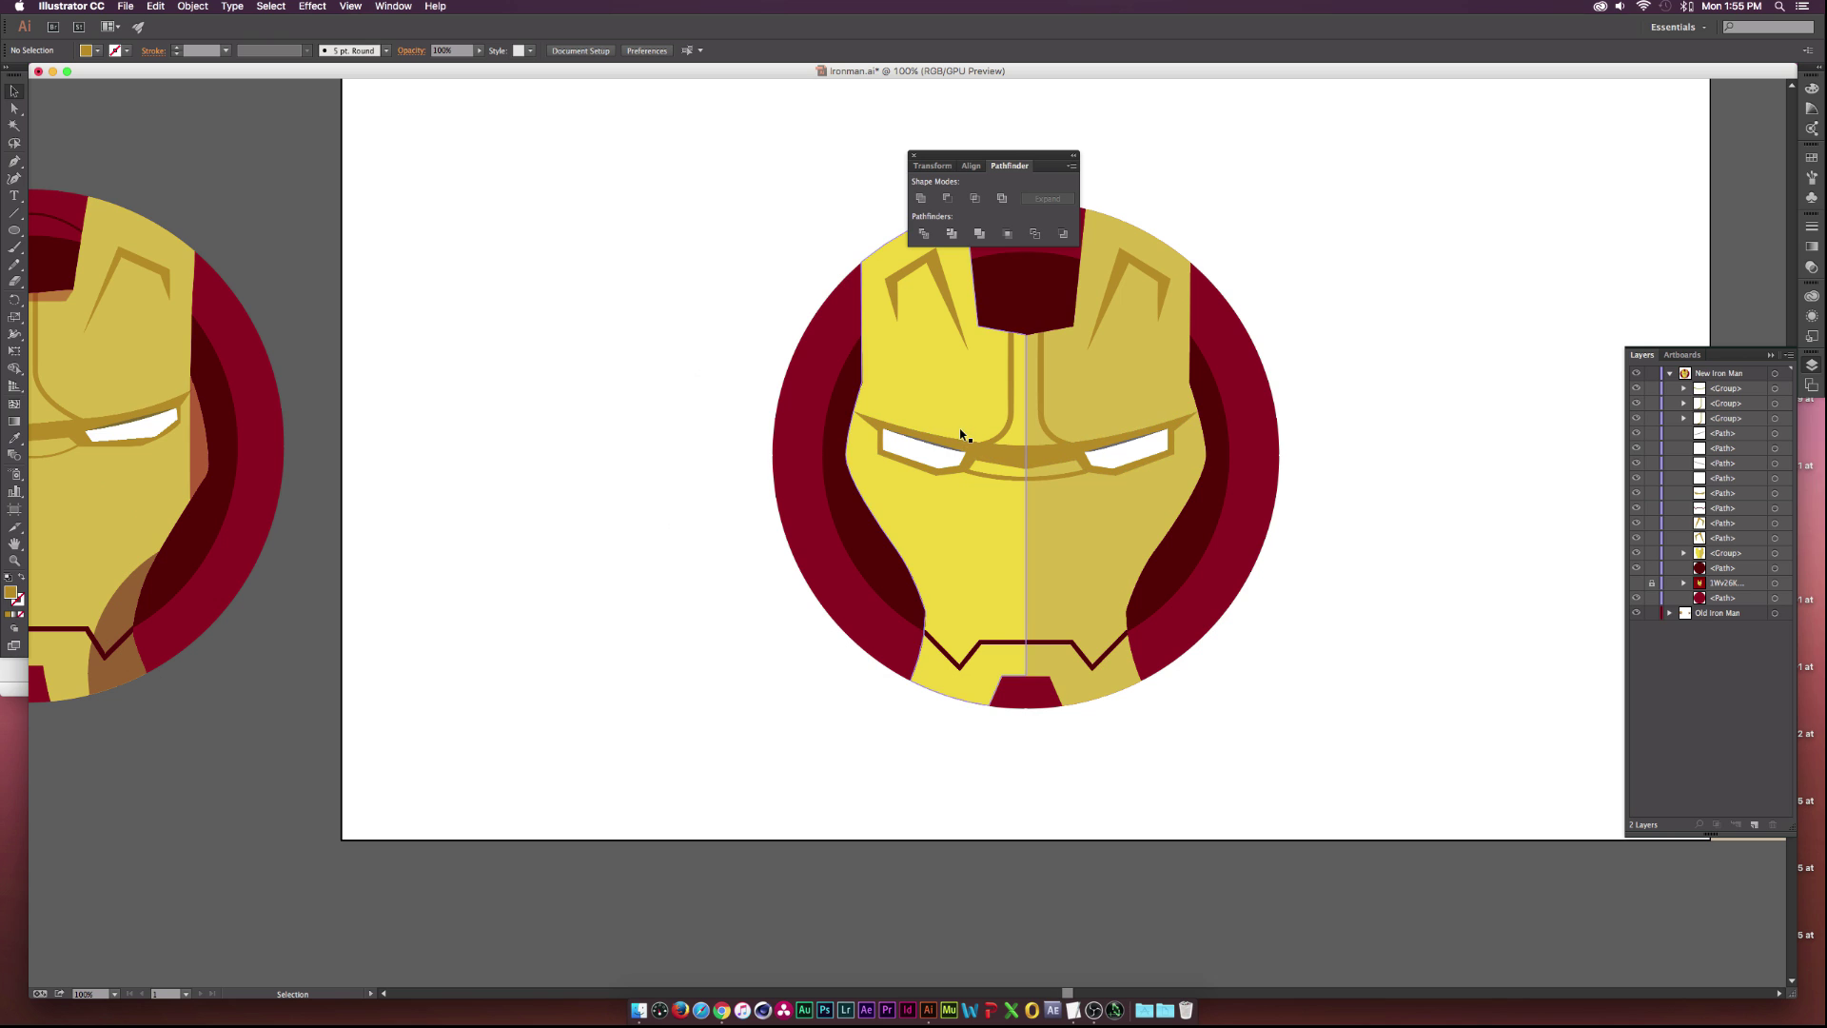
scroll(961, 435, down, 1)
scroll(1020, 530, up, 2)
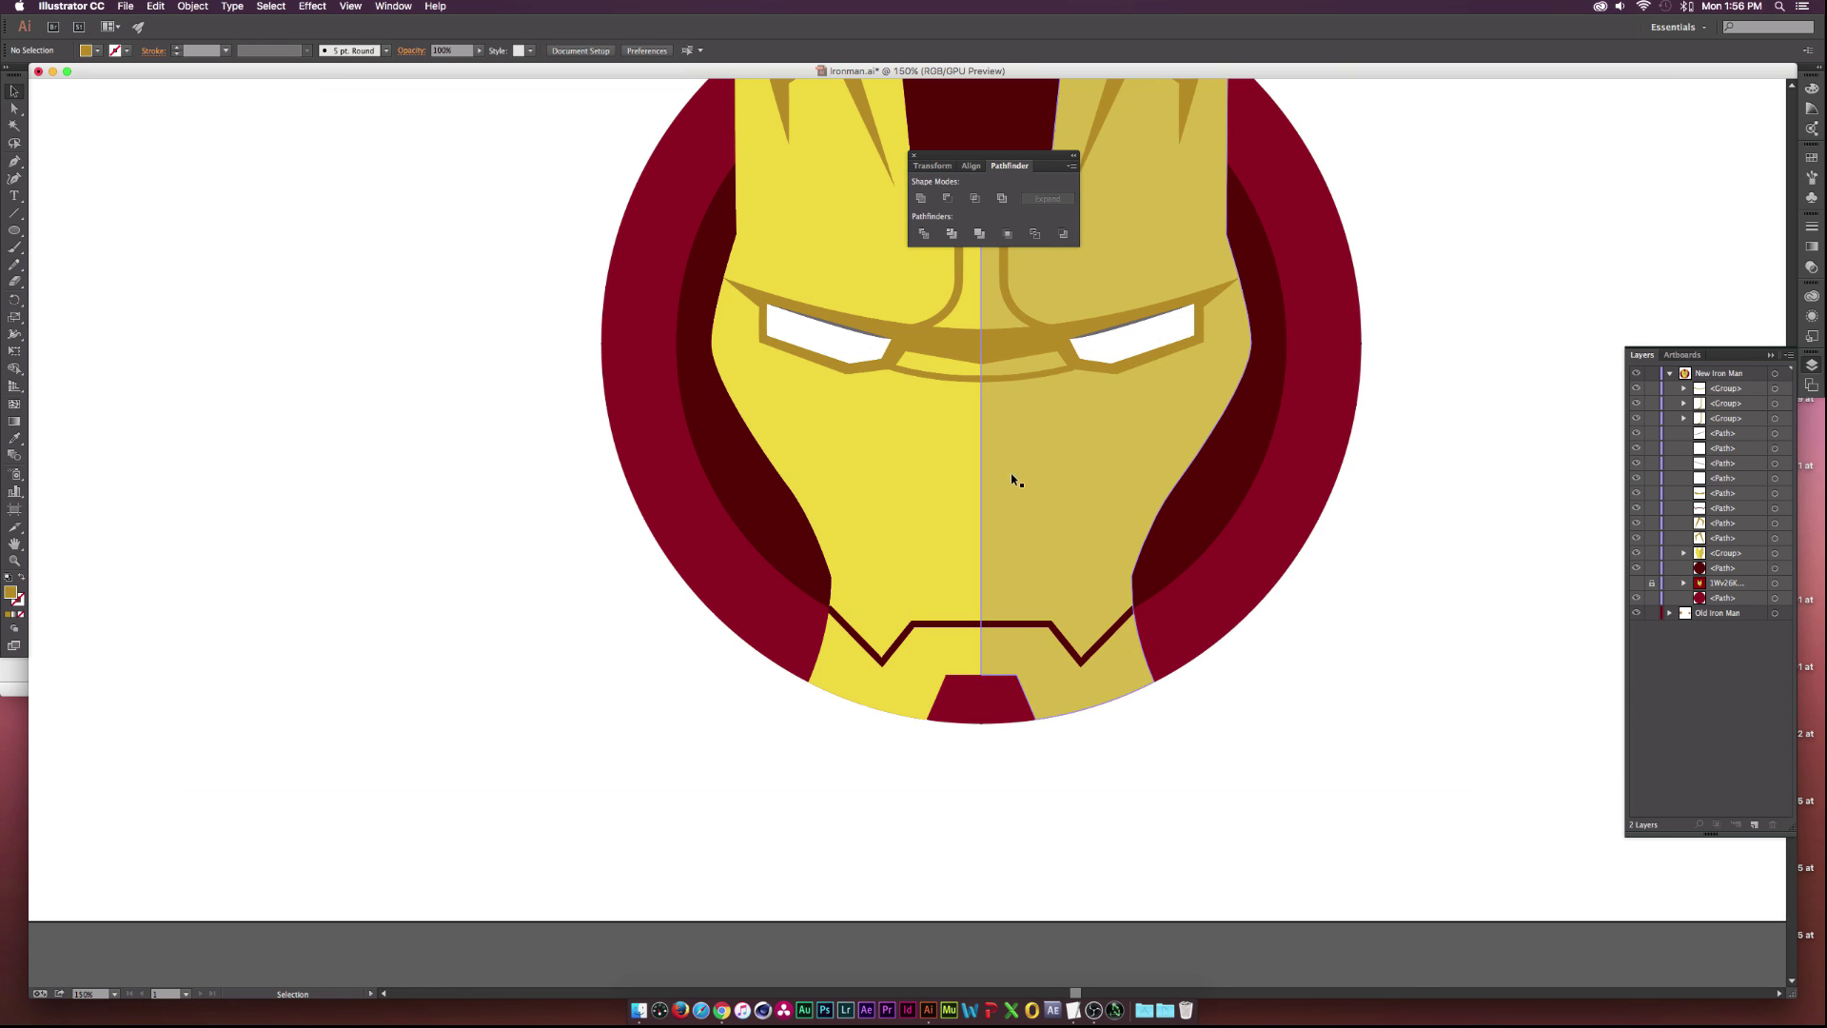
scroll(1012, 482, up, 3)
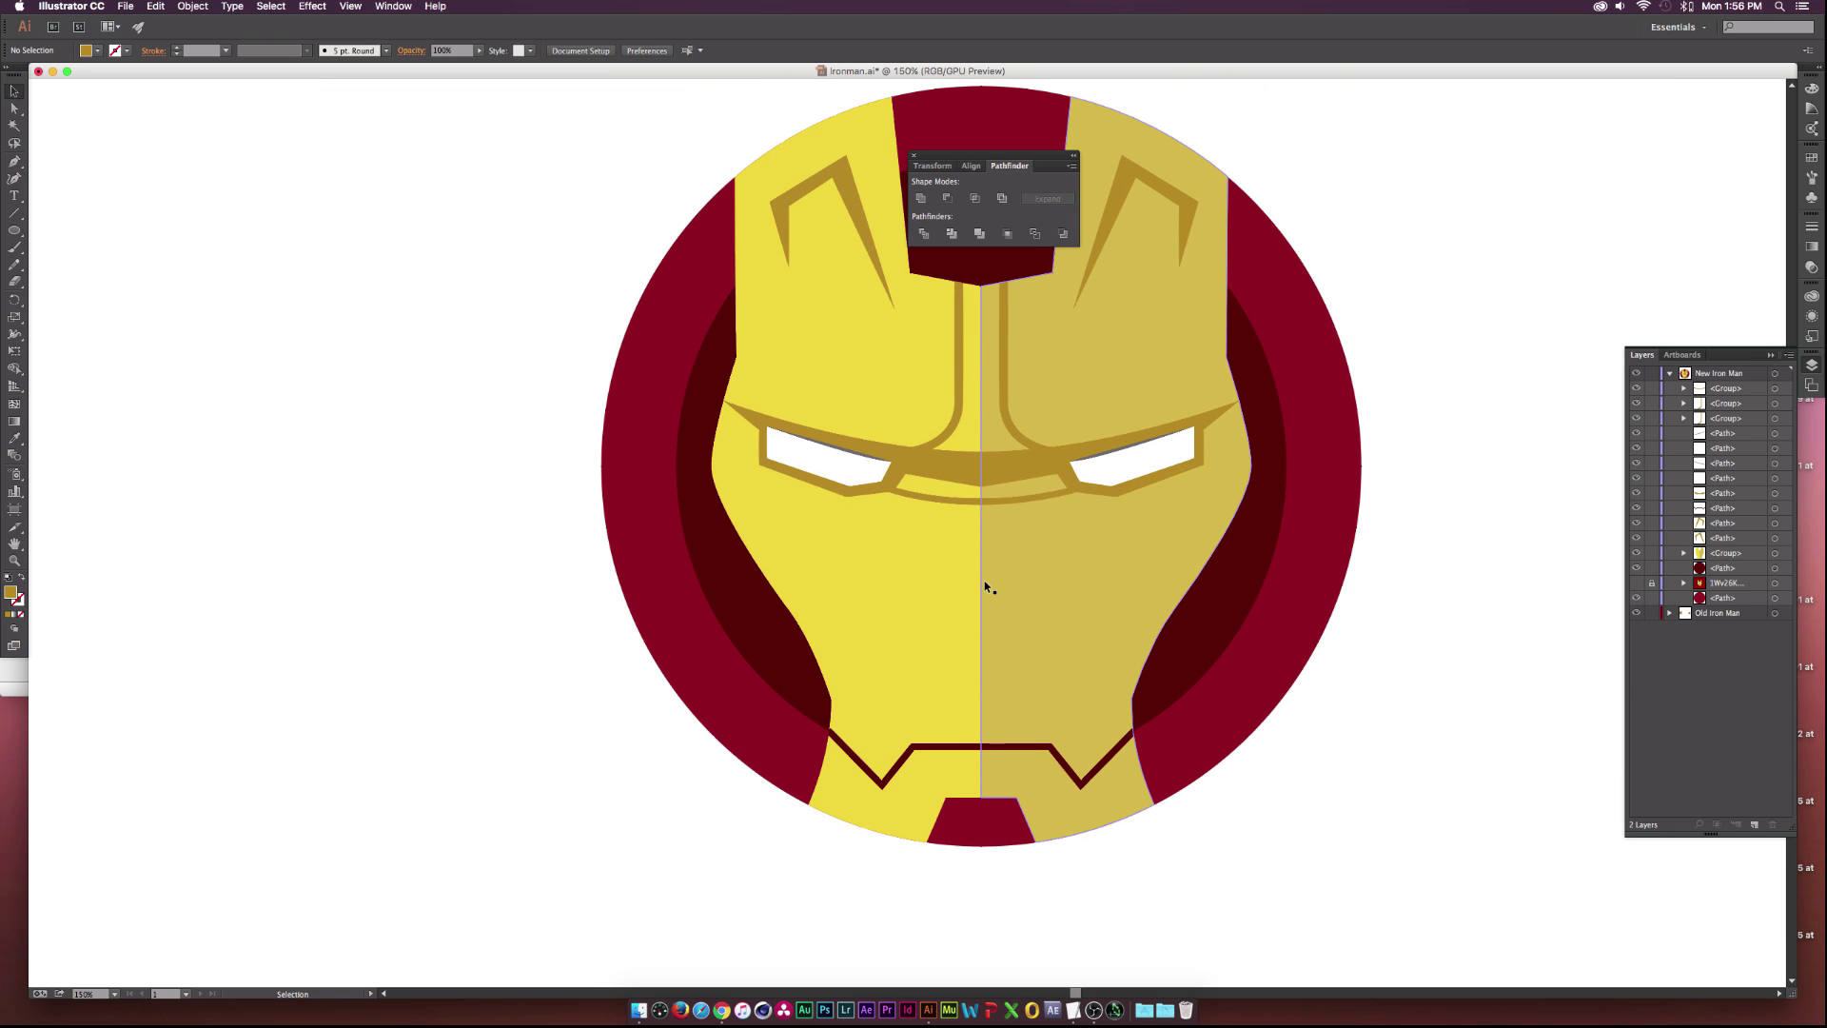
click(14, 161)
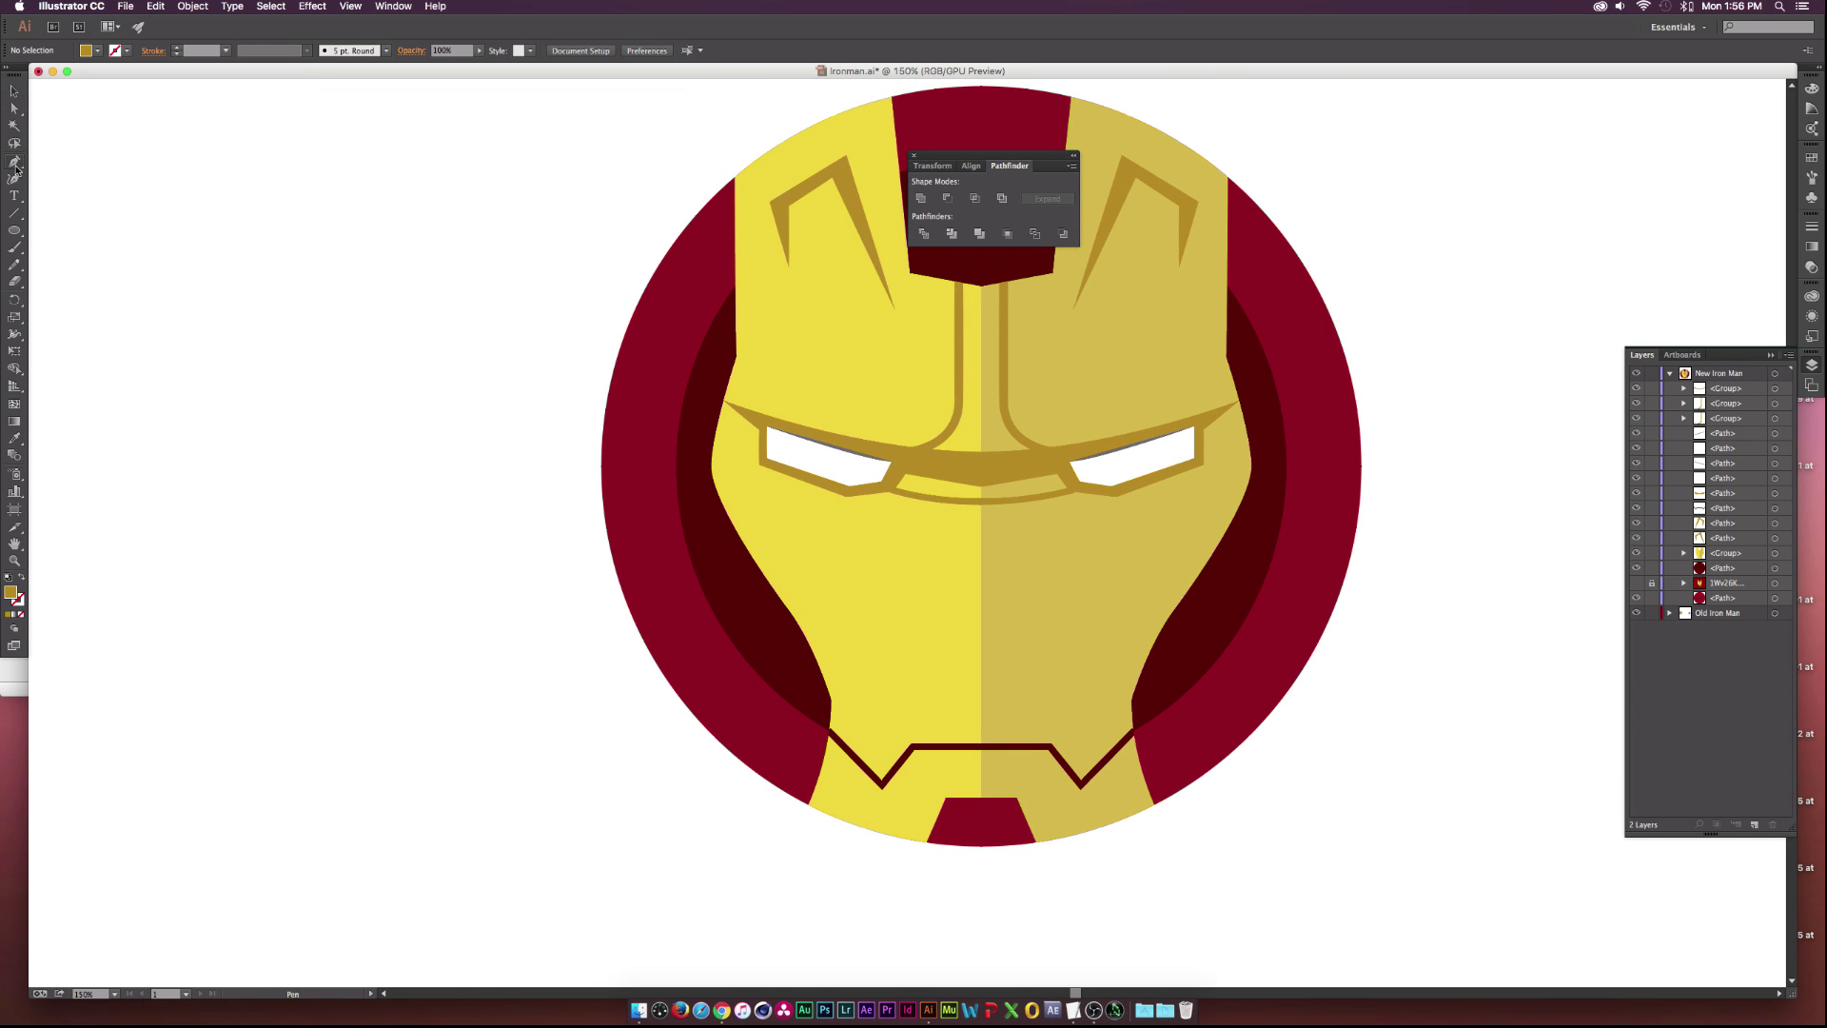
click(982, 283)
click(982, 798)
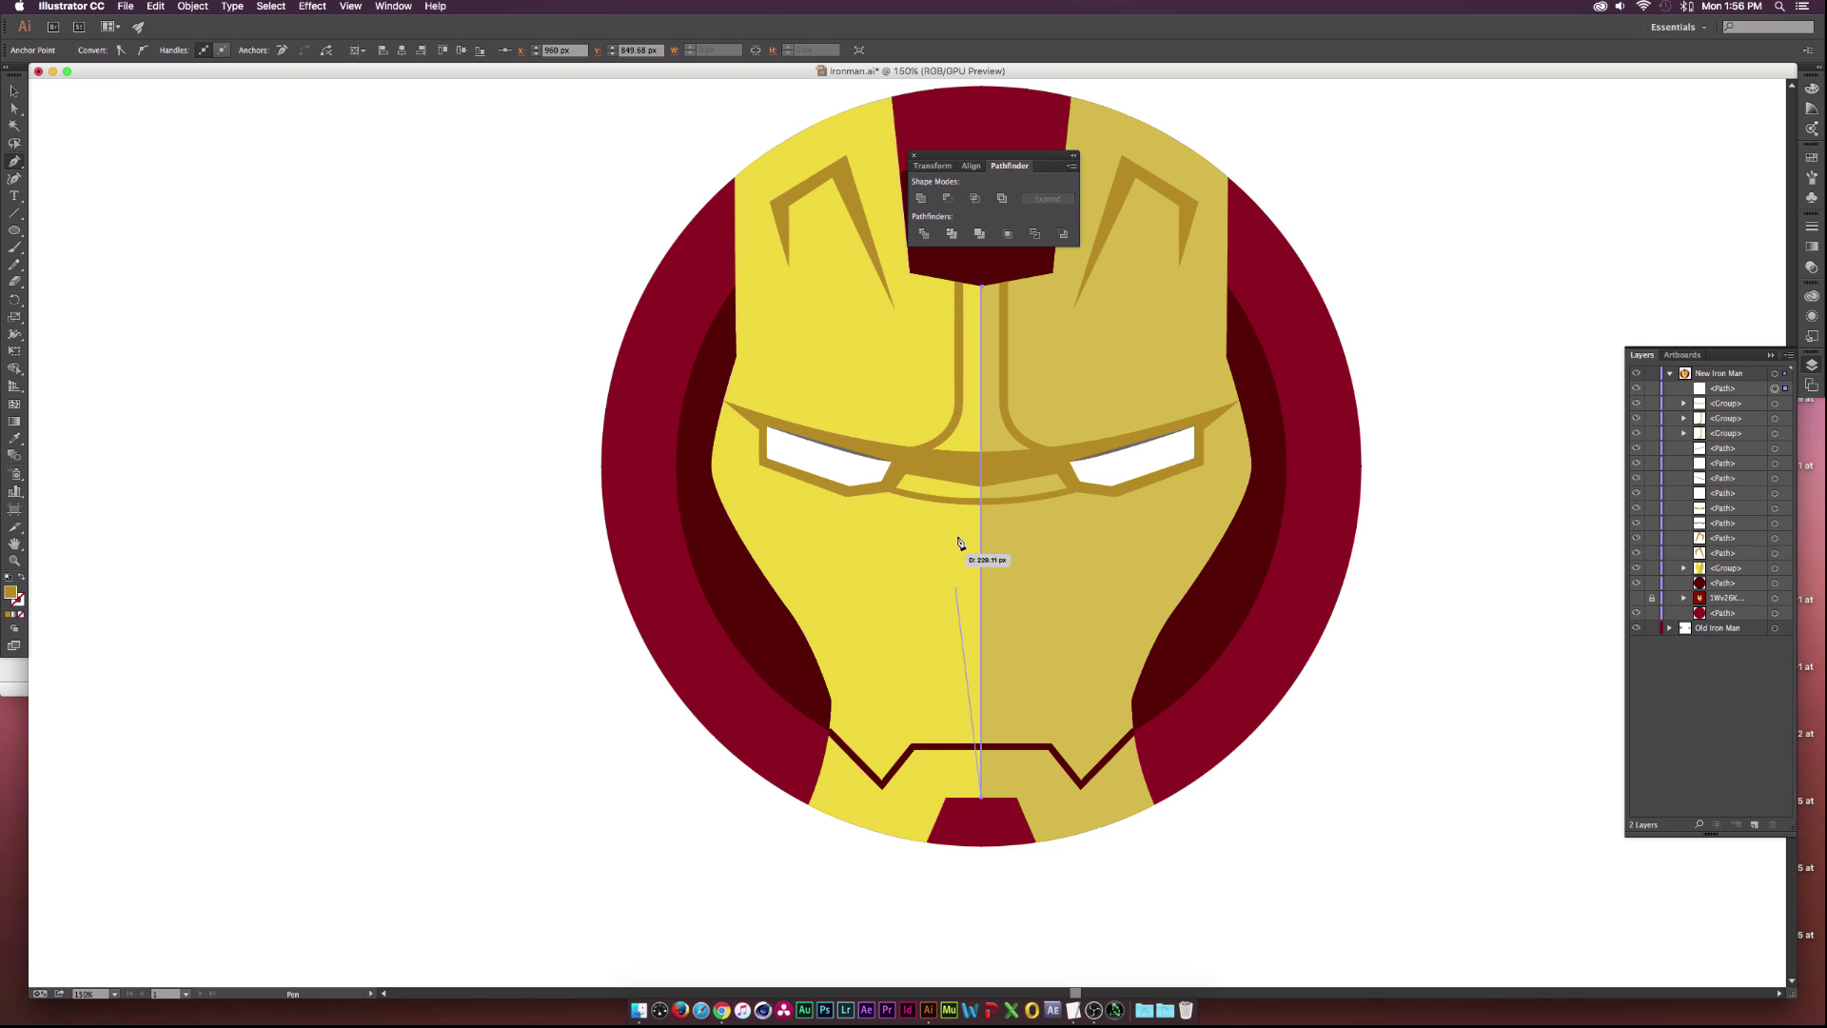
Remove the fill of the mask's vertical centre line and give it a 4 pt black stroke.
click(18, 94)
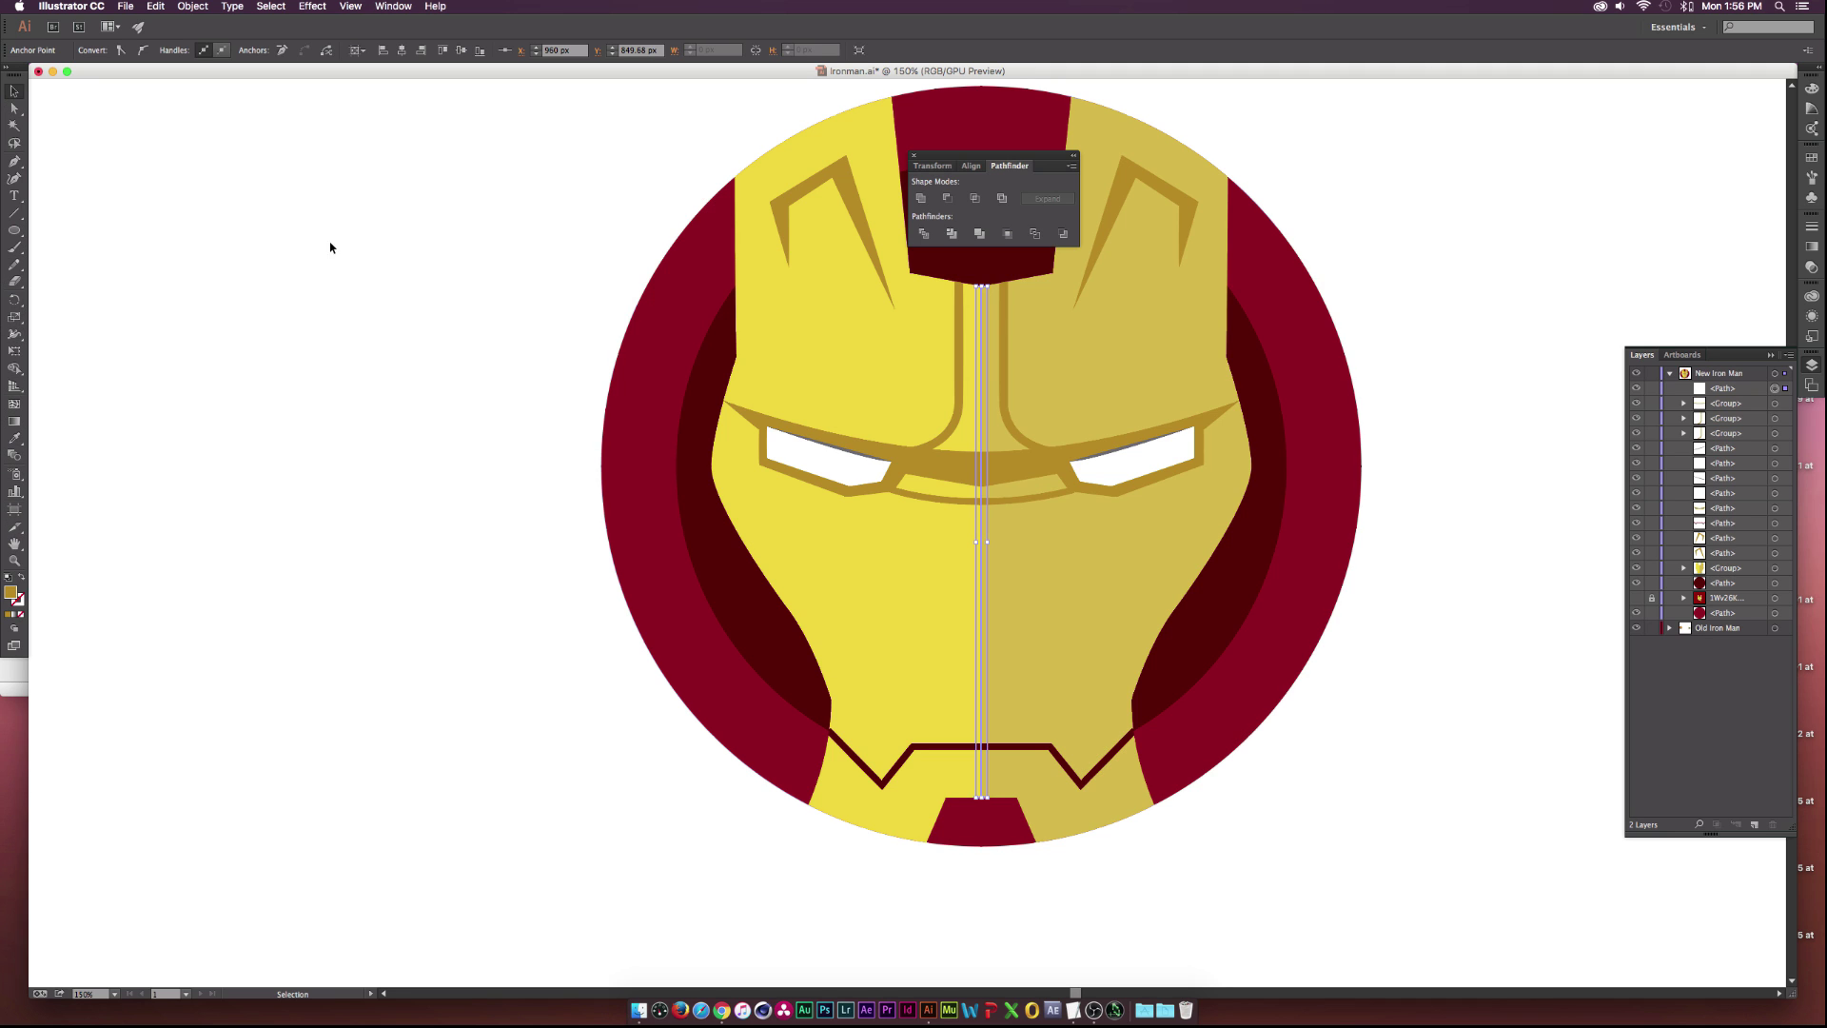
click(980, 482)
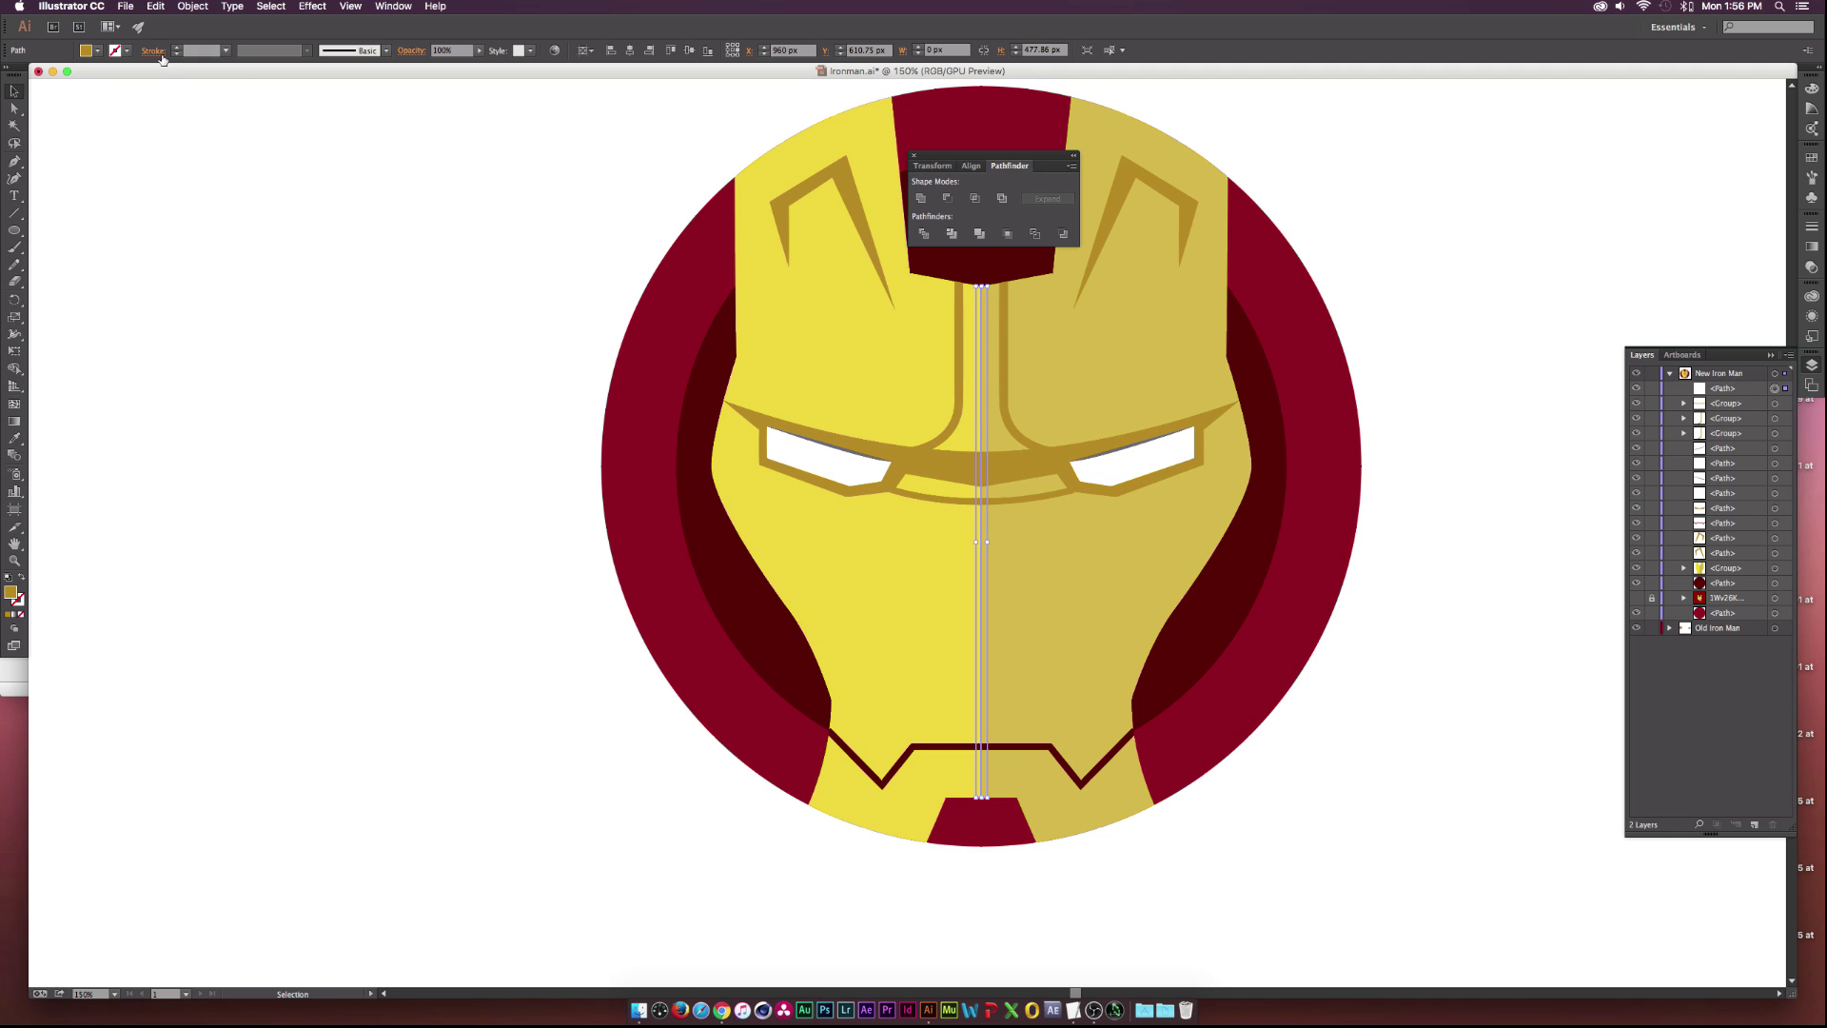
click(99, 51)
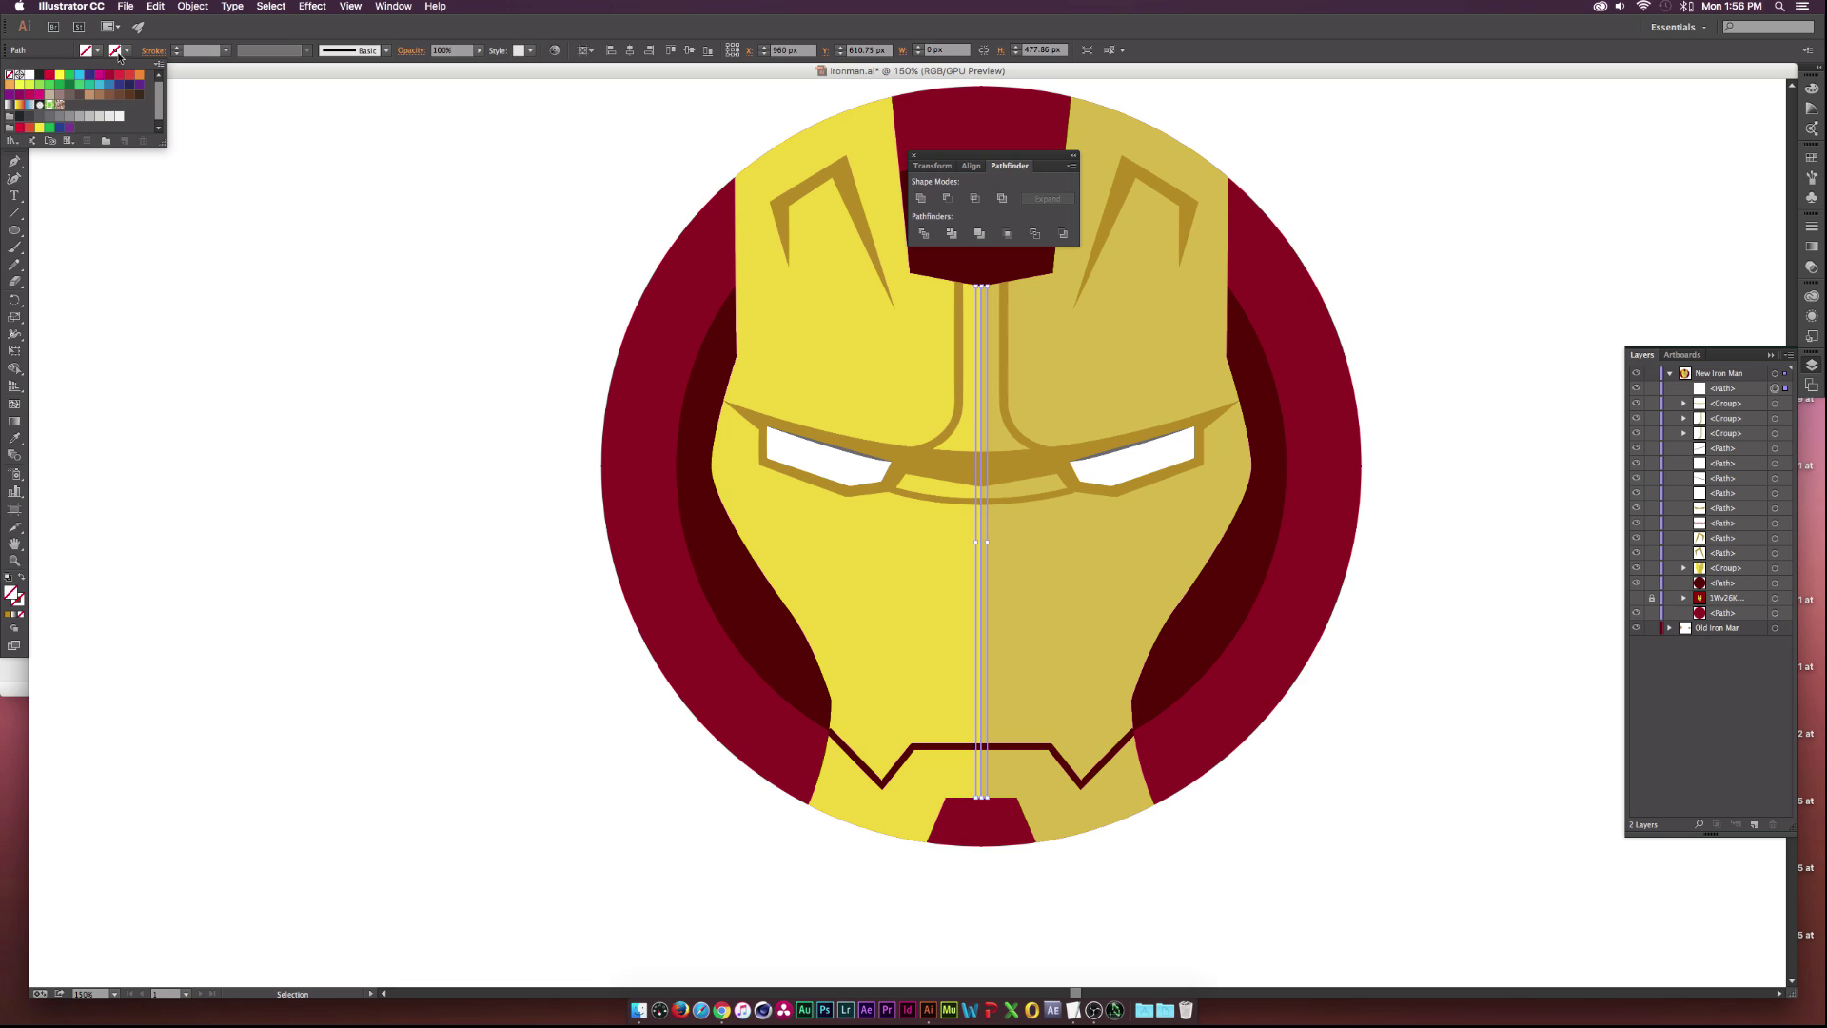
click(176, 49)
click(176, 48)
click(176, 49)
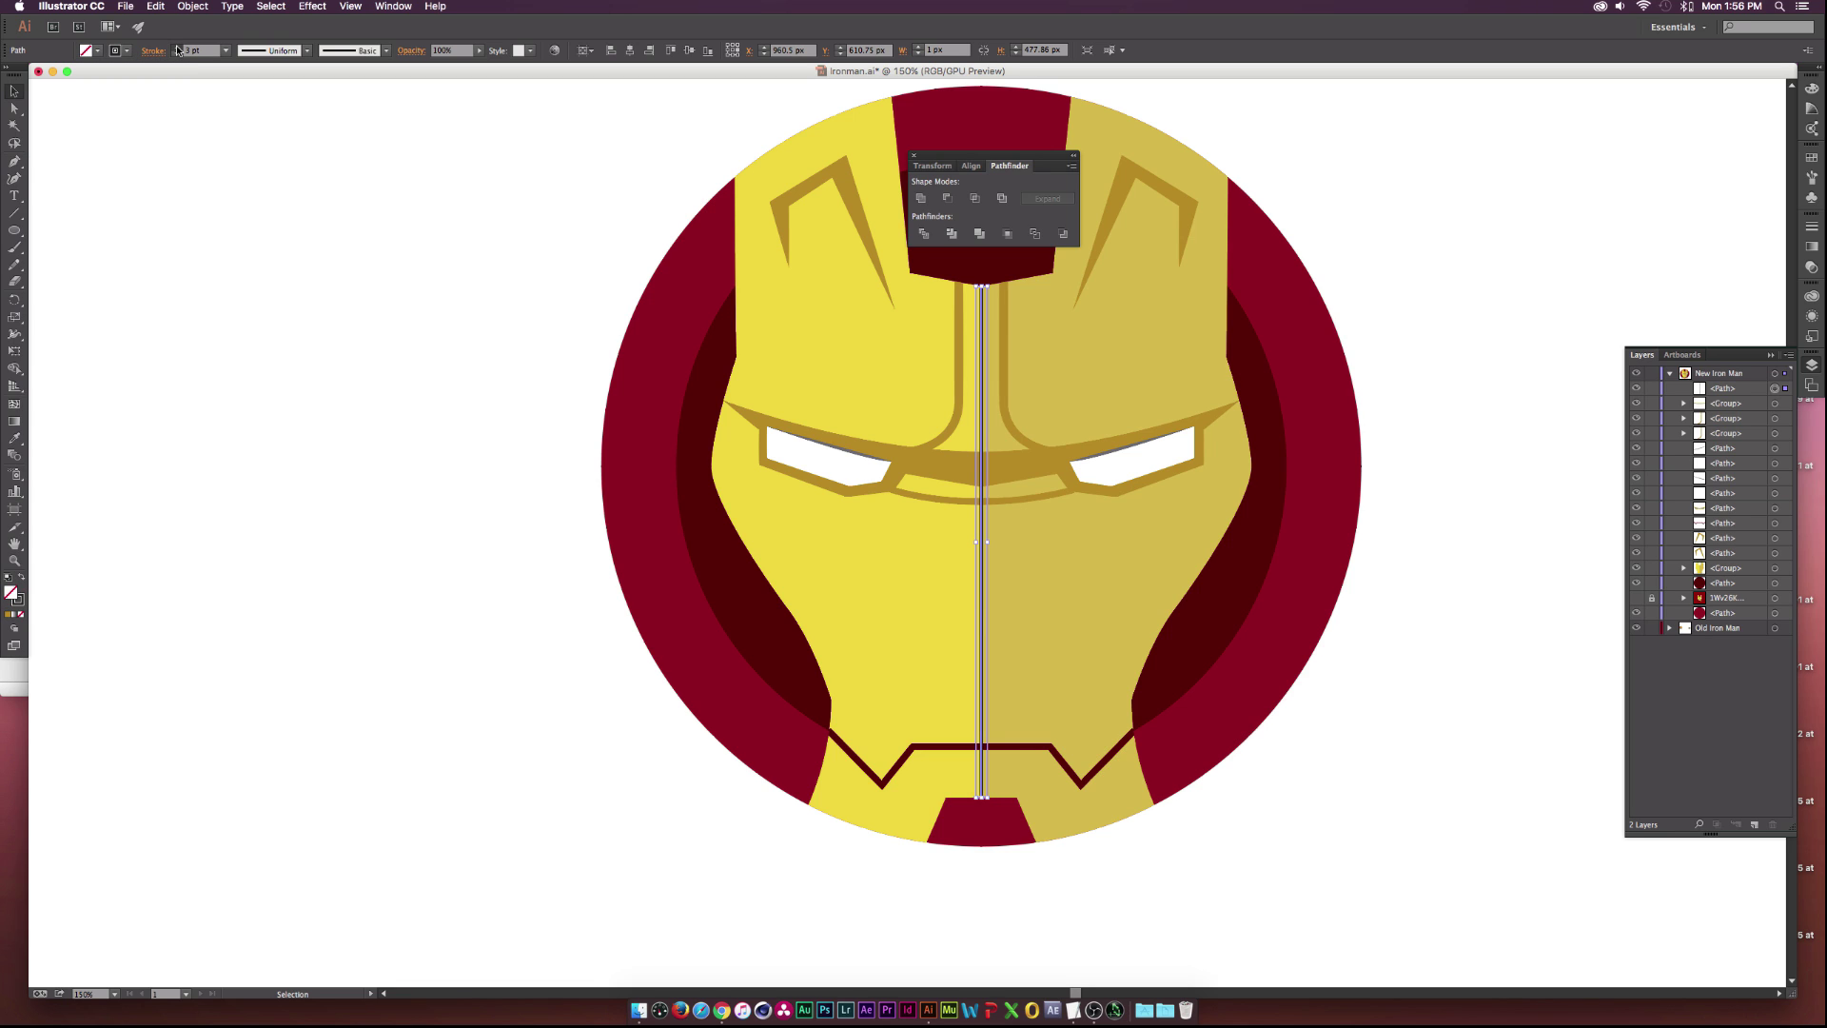
click(176, 48)
click(176, 49)
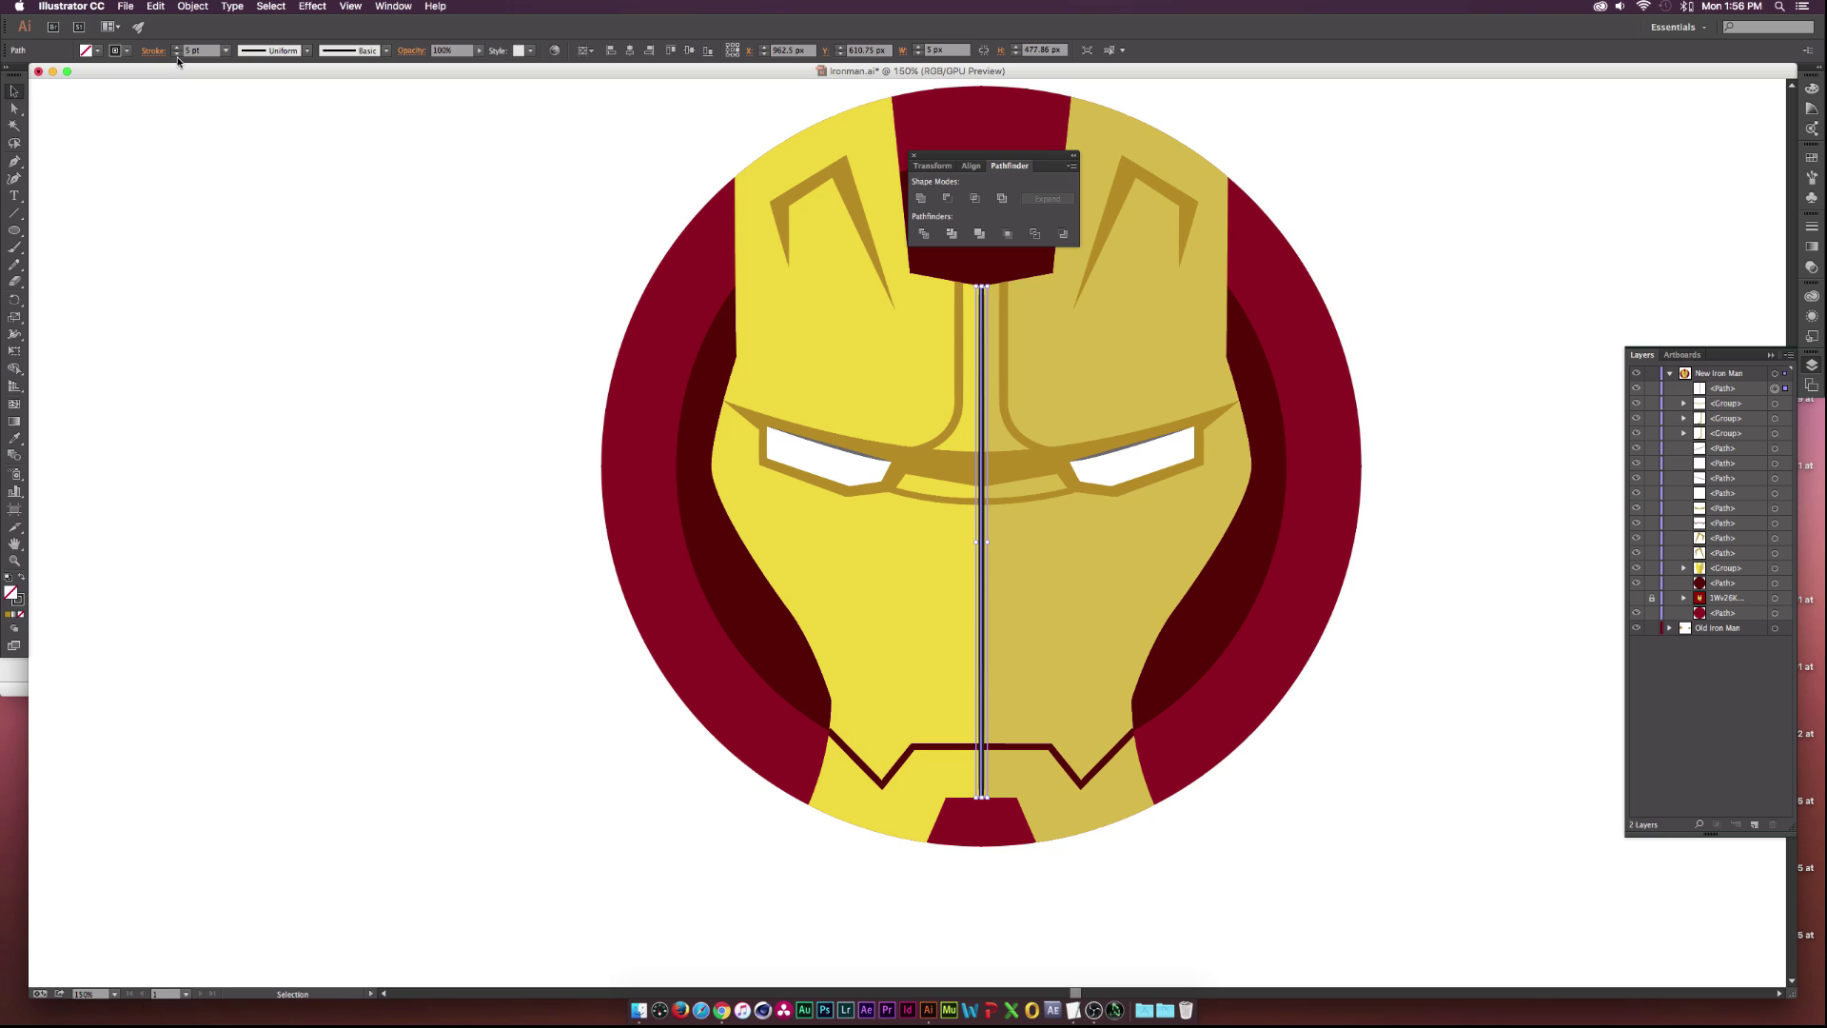
click(176, 54)
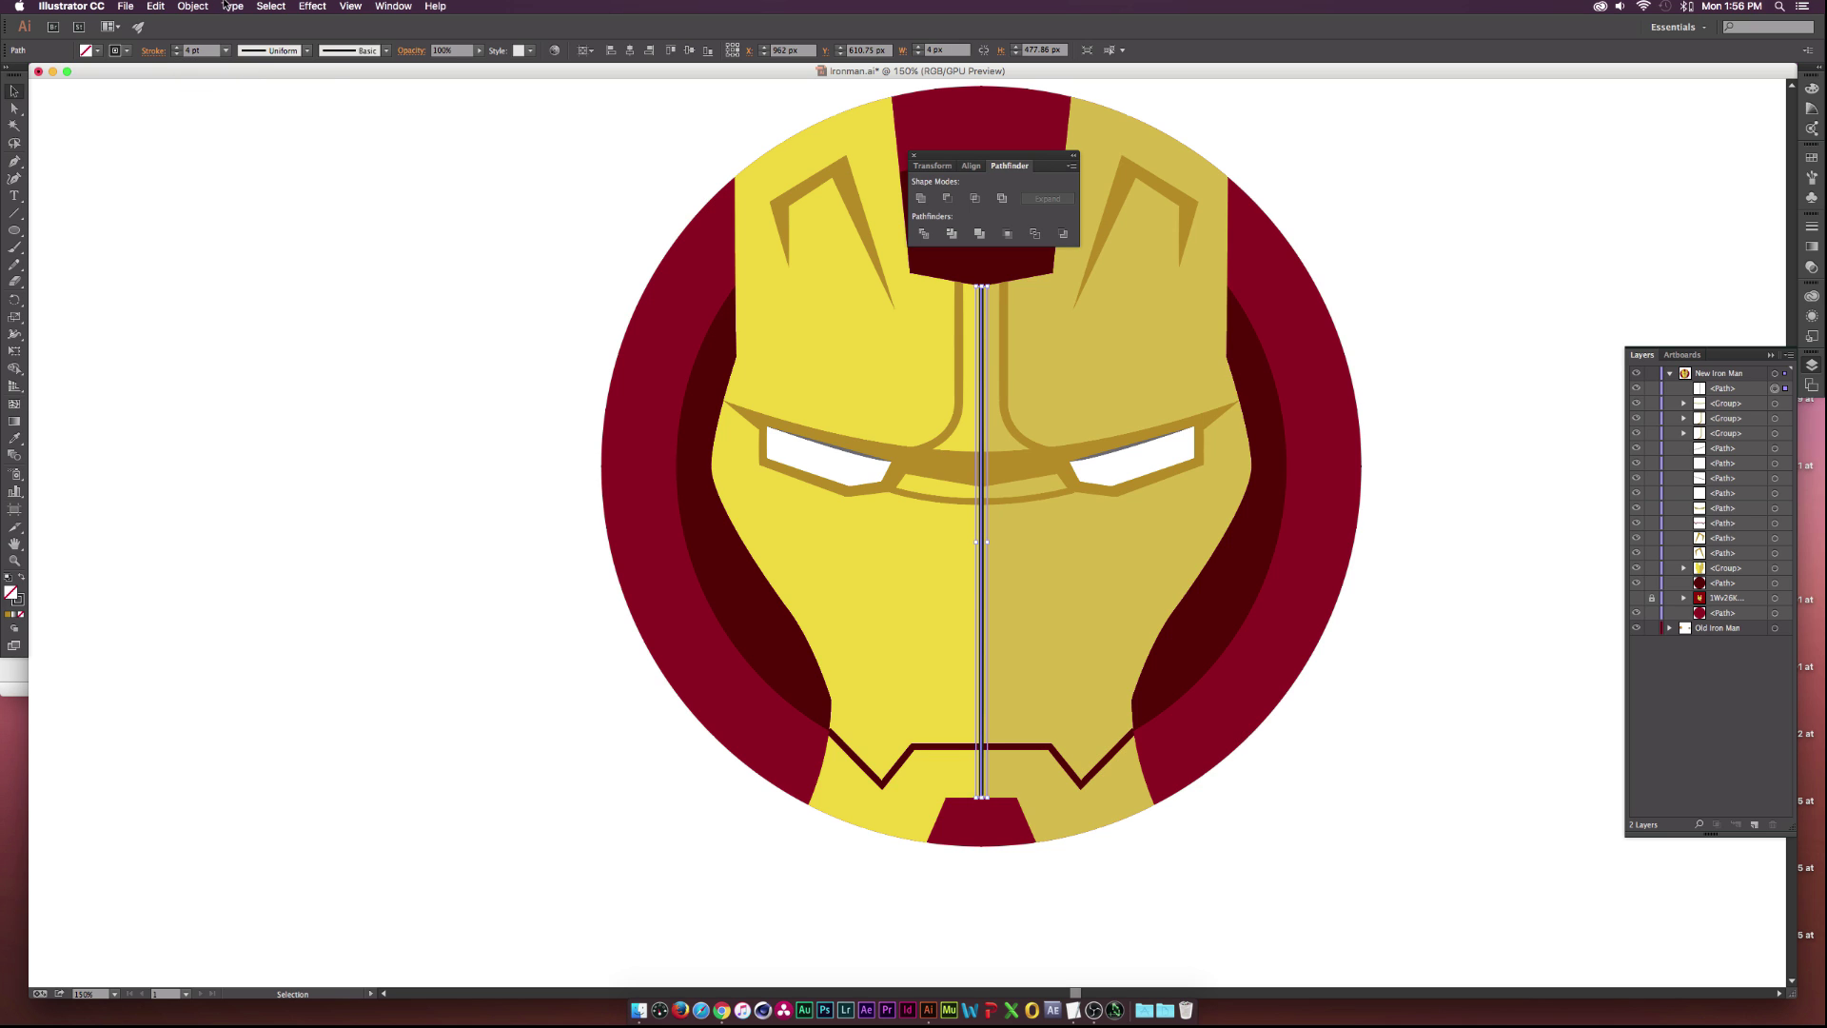
Expand the centre line into a shape and colour it with the dark gold sampled from the mask's existing details.
click(194, 6)
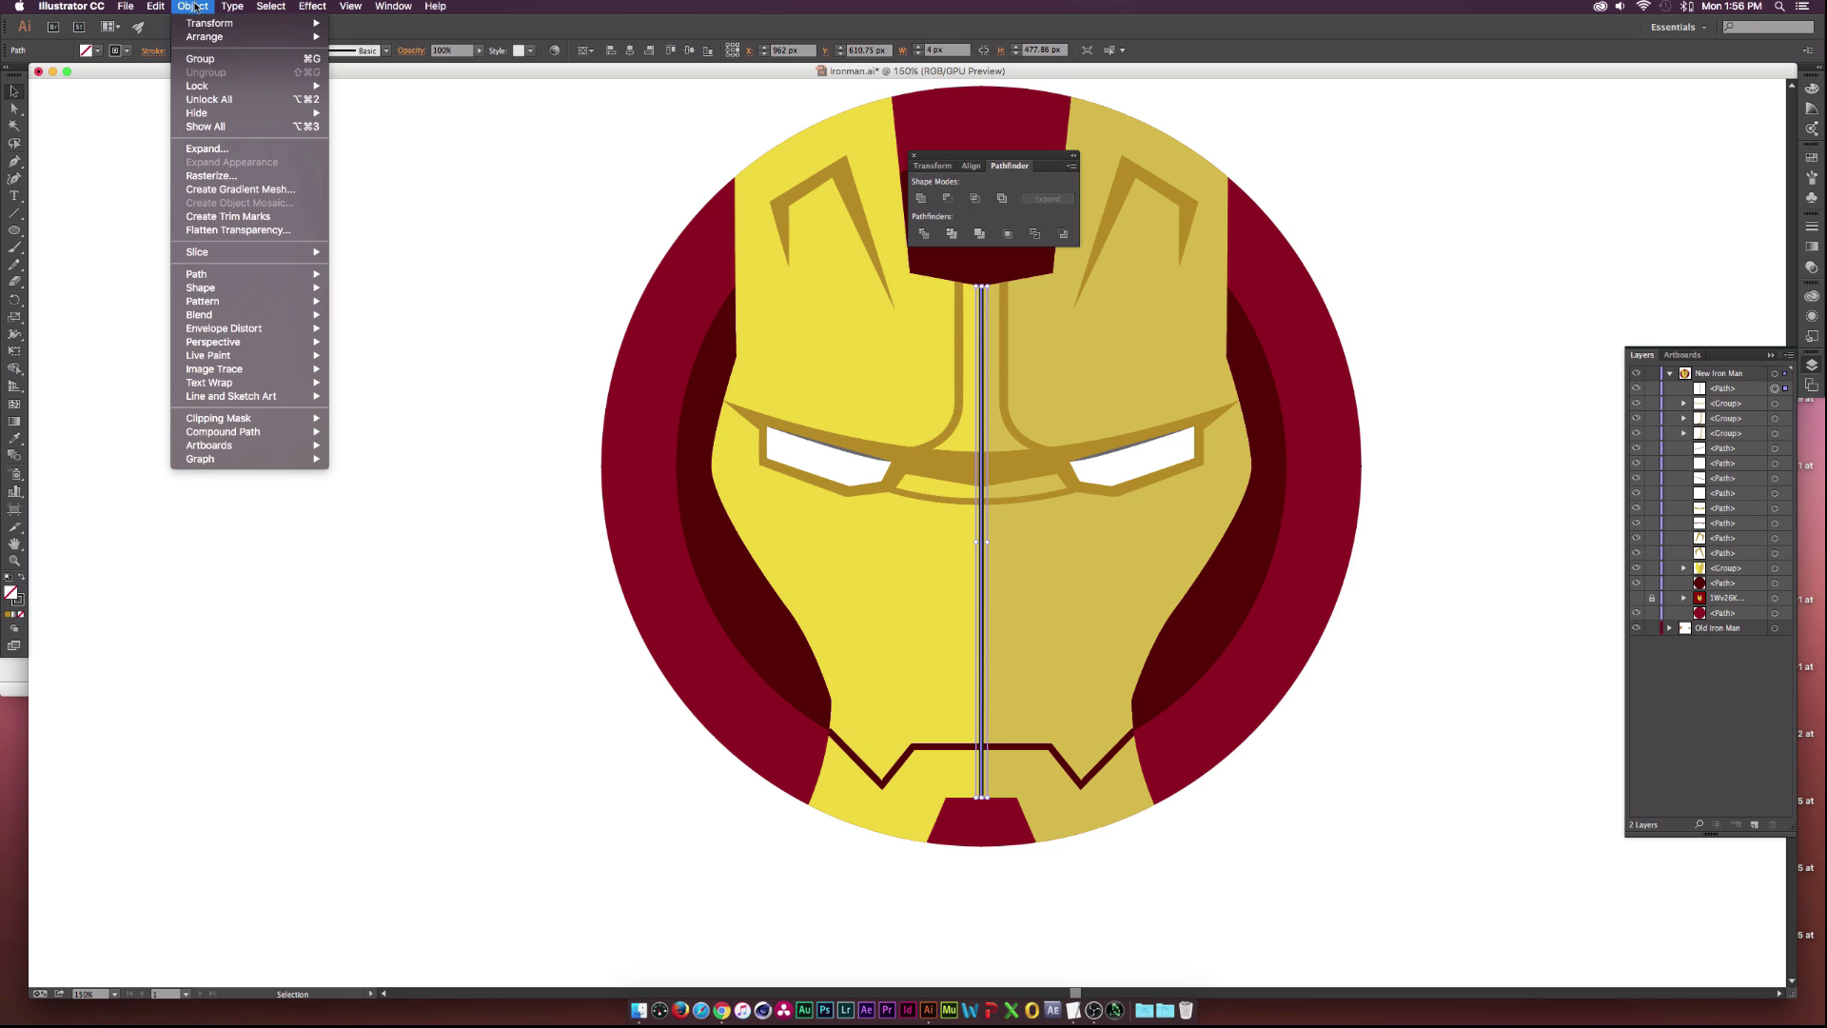
click(217, 150)
click(948, 463)
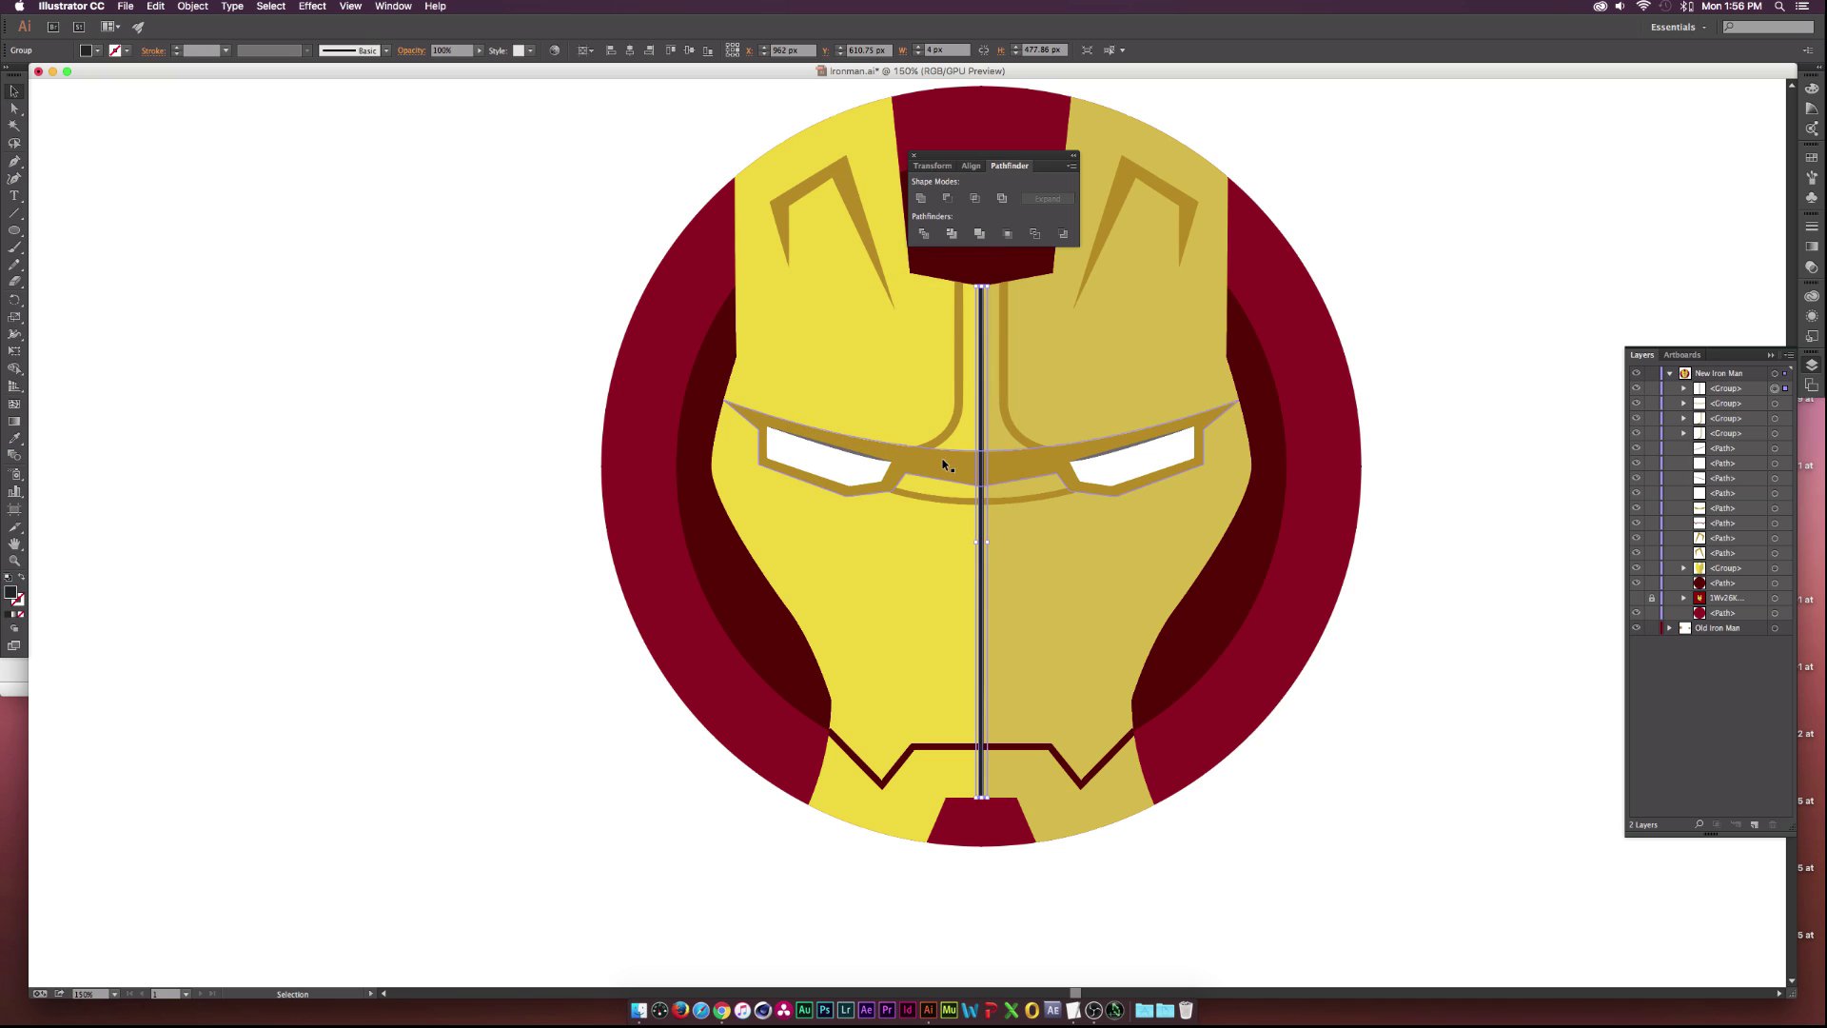
key(i)
click(1026, 427)
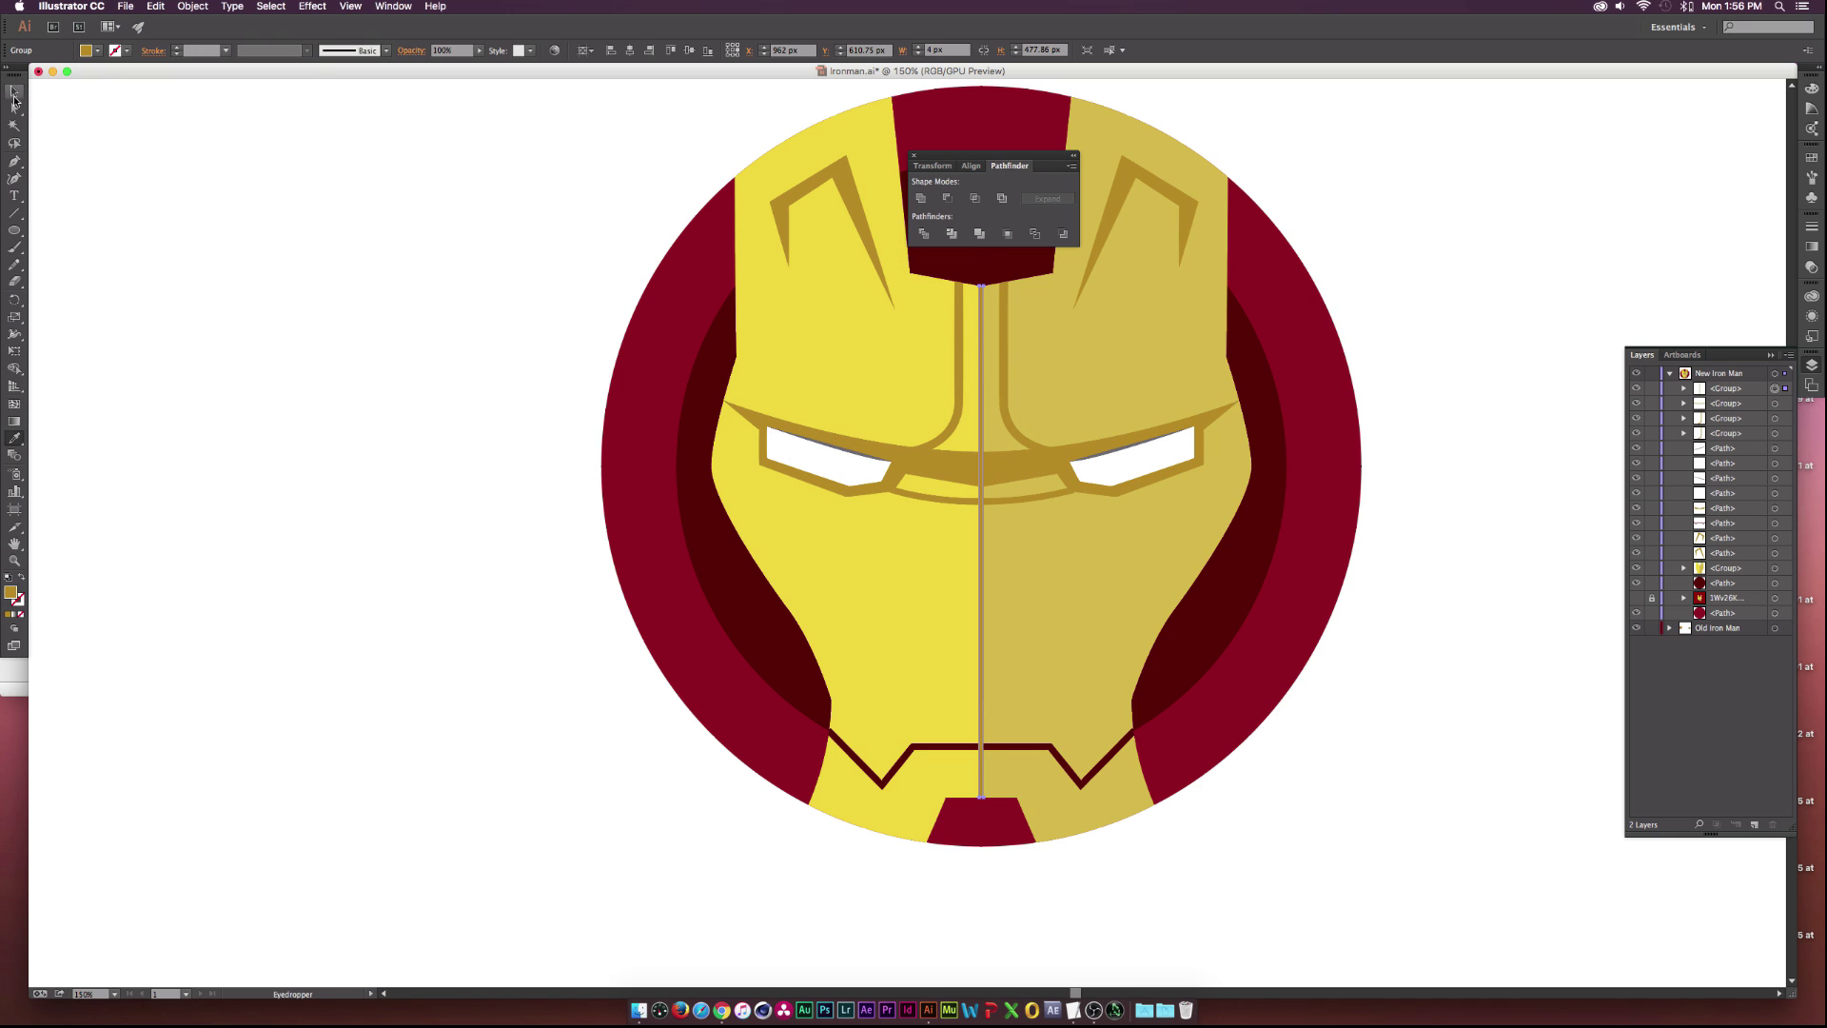
click(542, 477)
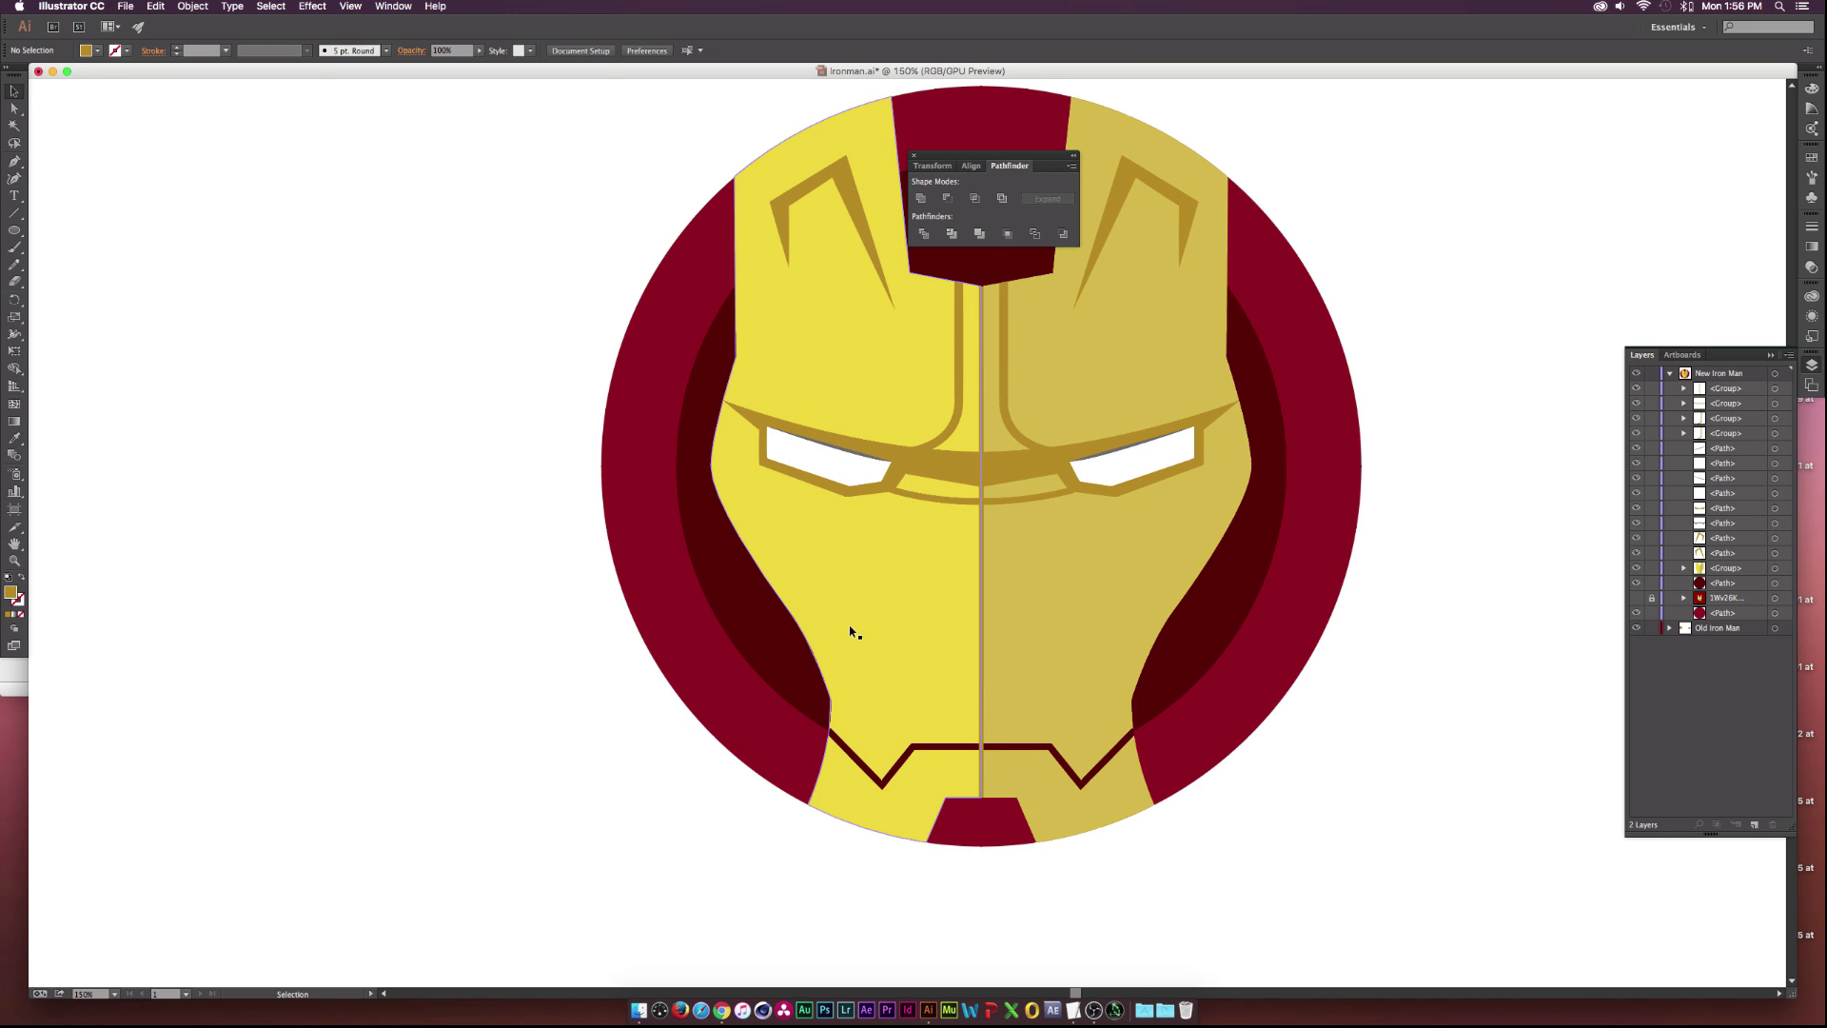
Shorten the centre line from its lower end so it stops at the upper edge of the dark red jaw line.
click(964, 739)
scroll(964, 738, up, 2)
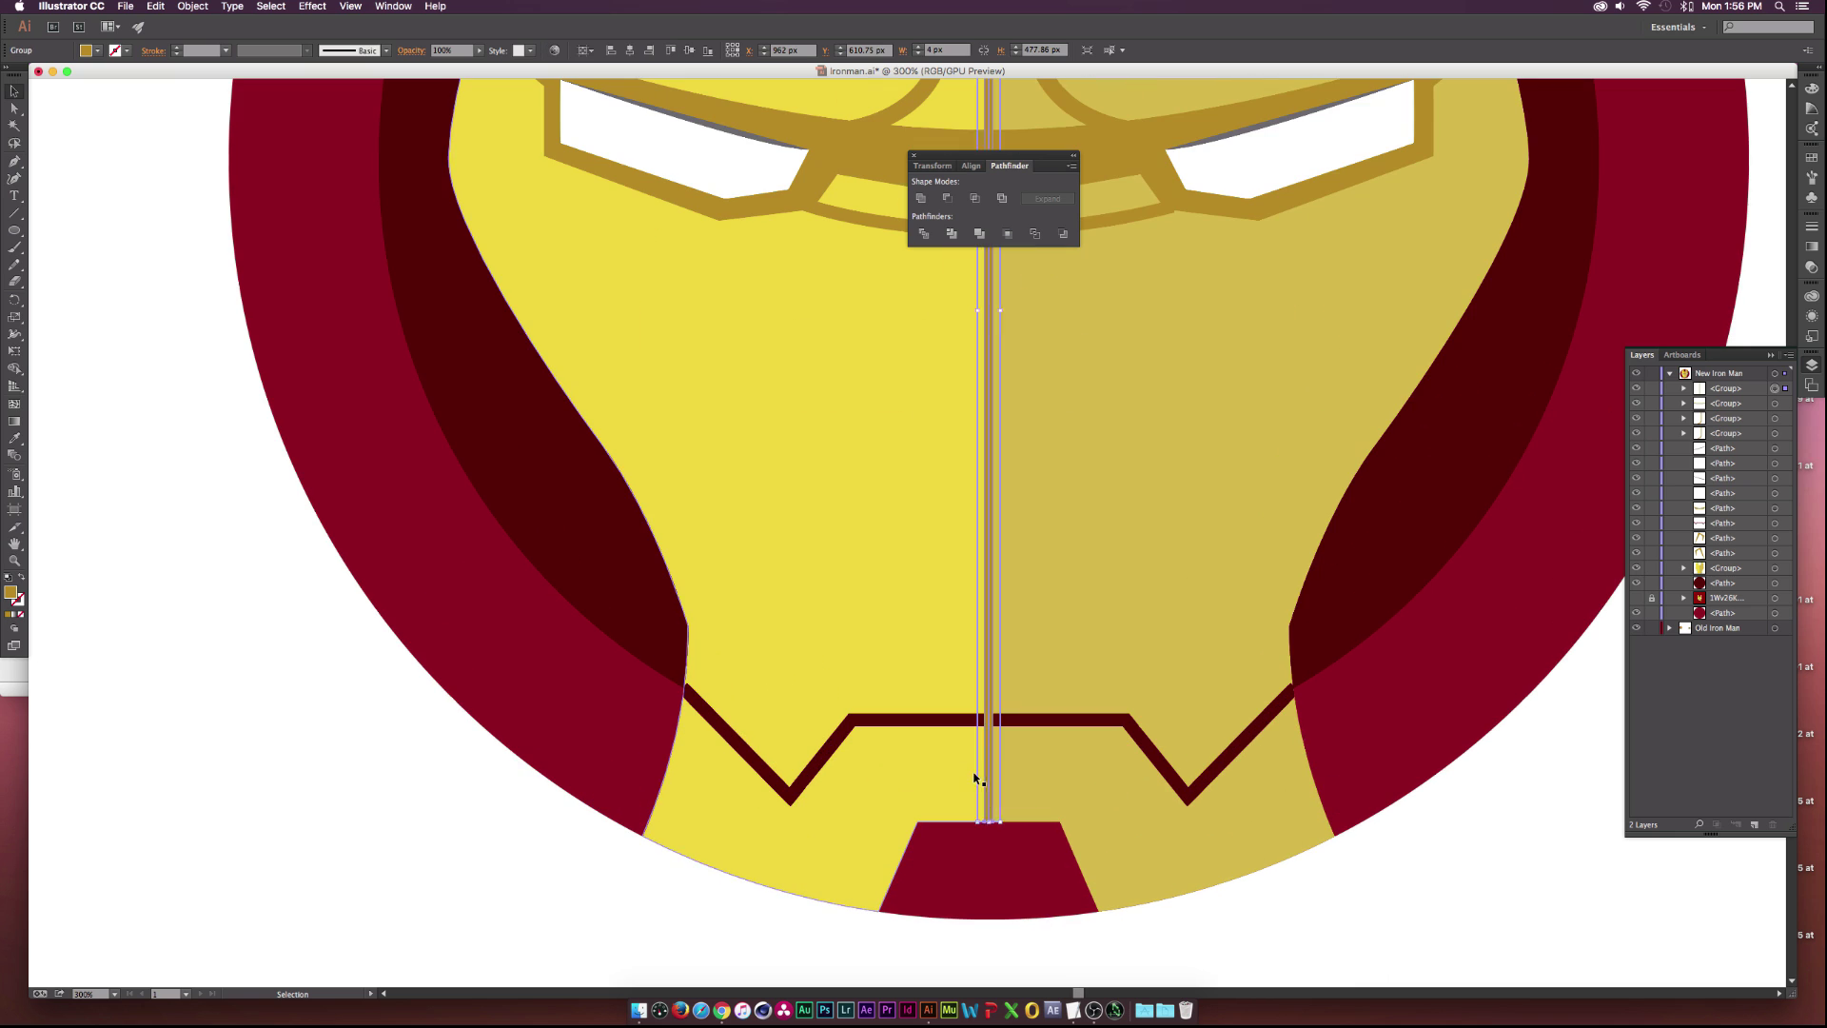
drag(991, 825, 990, 712)
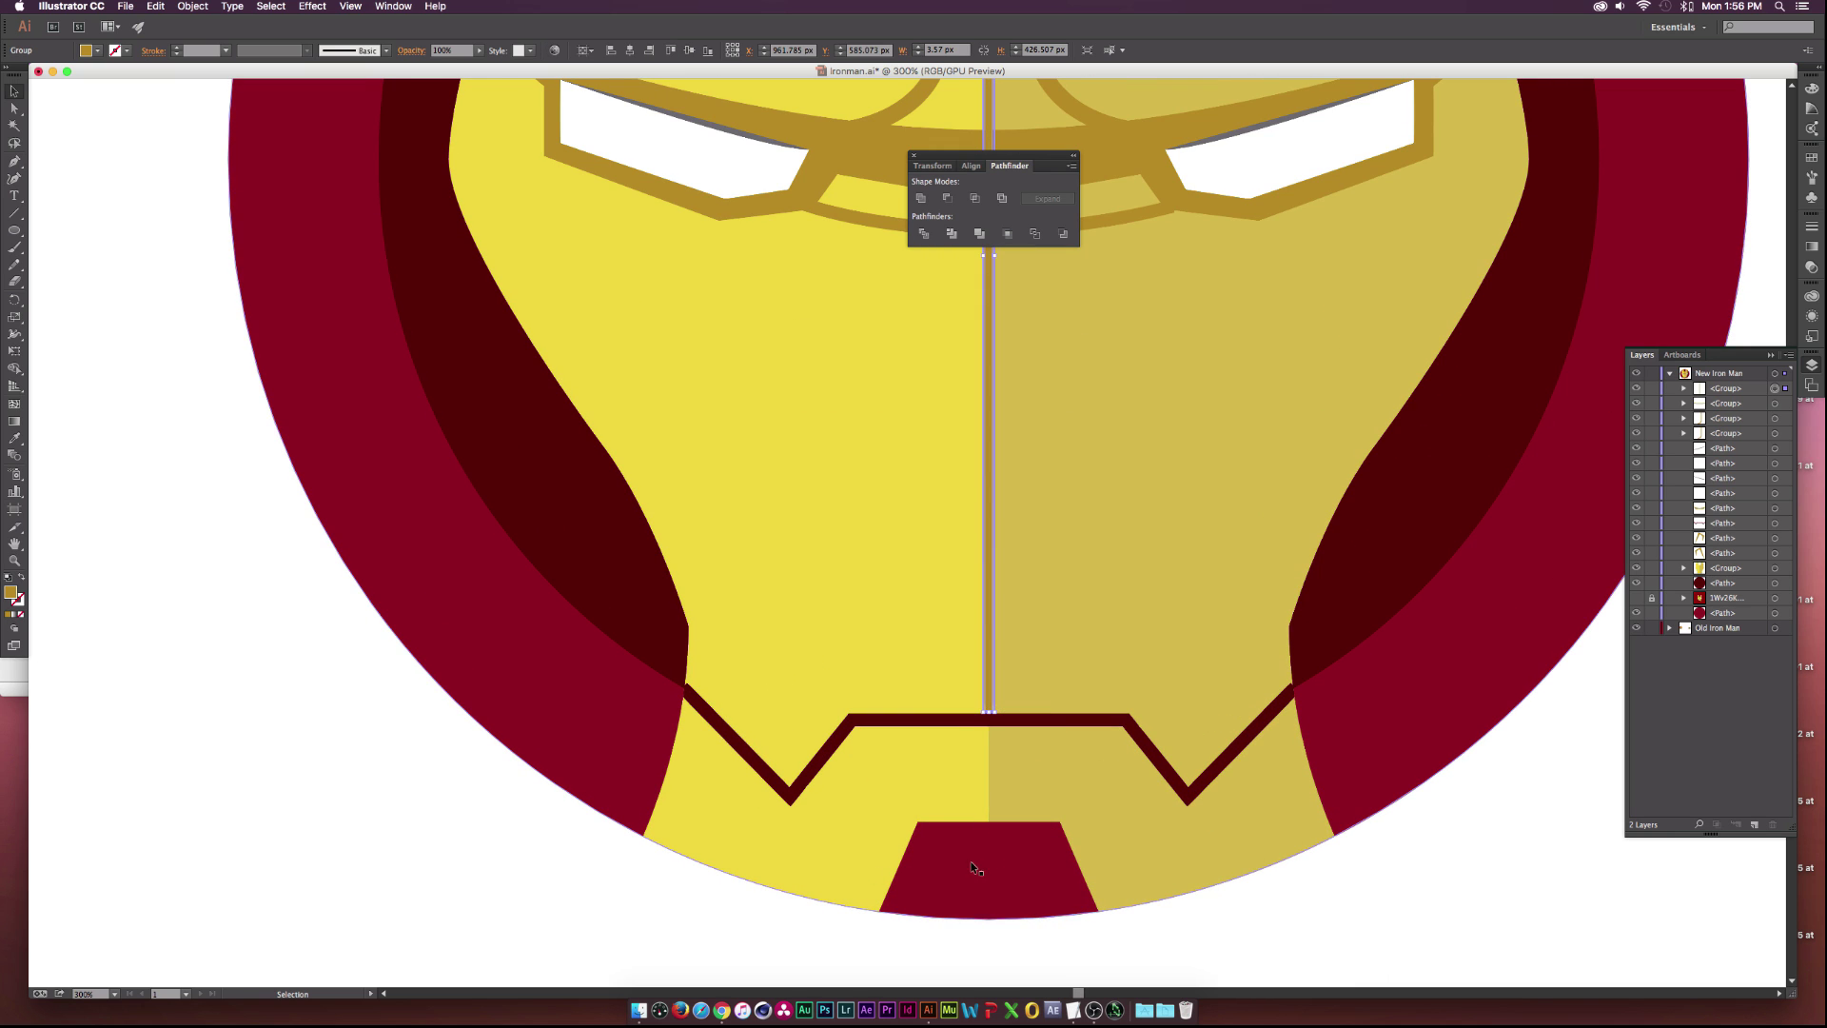
click(734, 885)
scroll(1083, 685, up, 5)
click(552, 850)
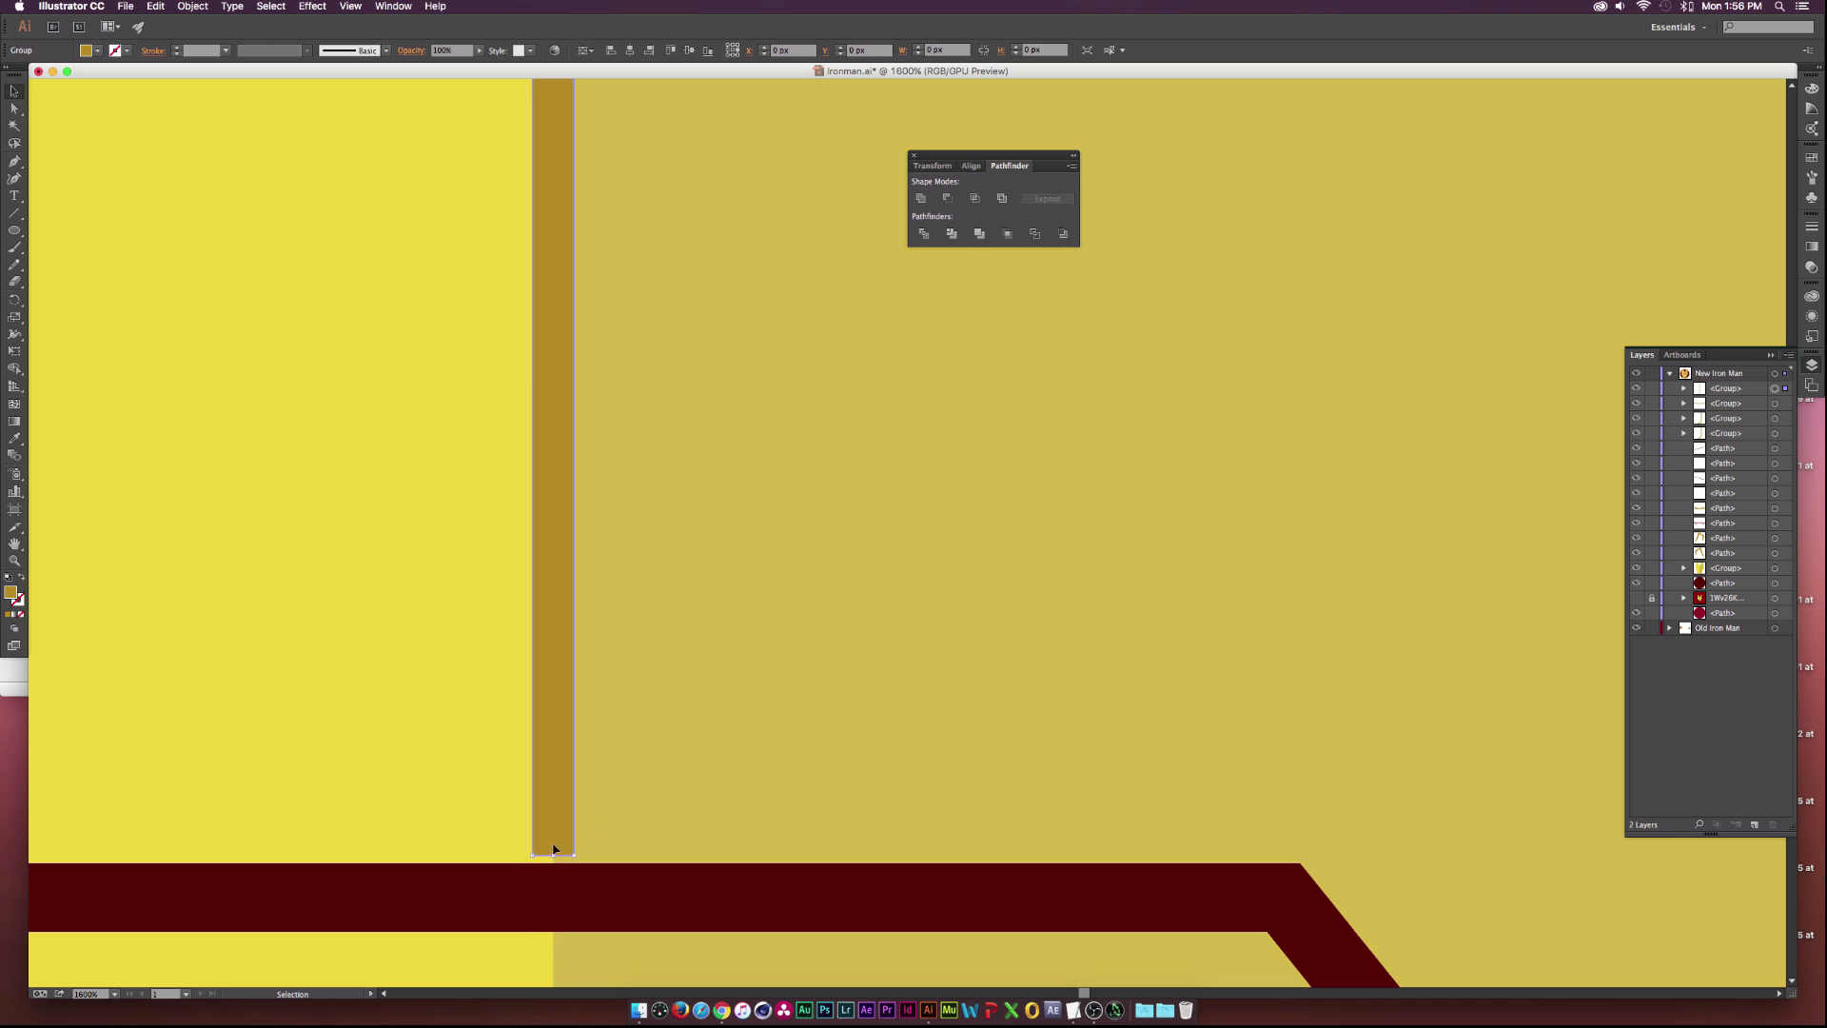
drag(553, 857, 555, 865)
key(super+shift+a)
key(super+0)
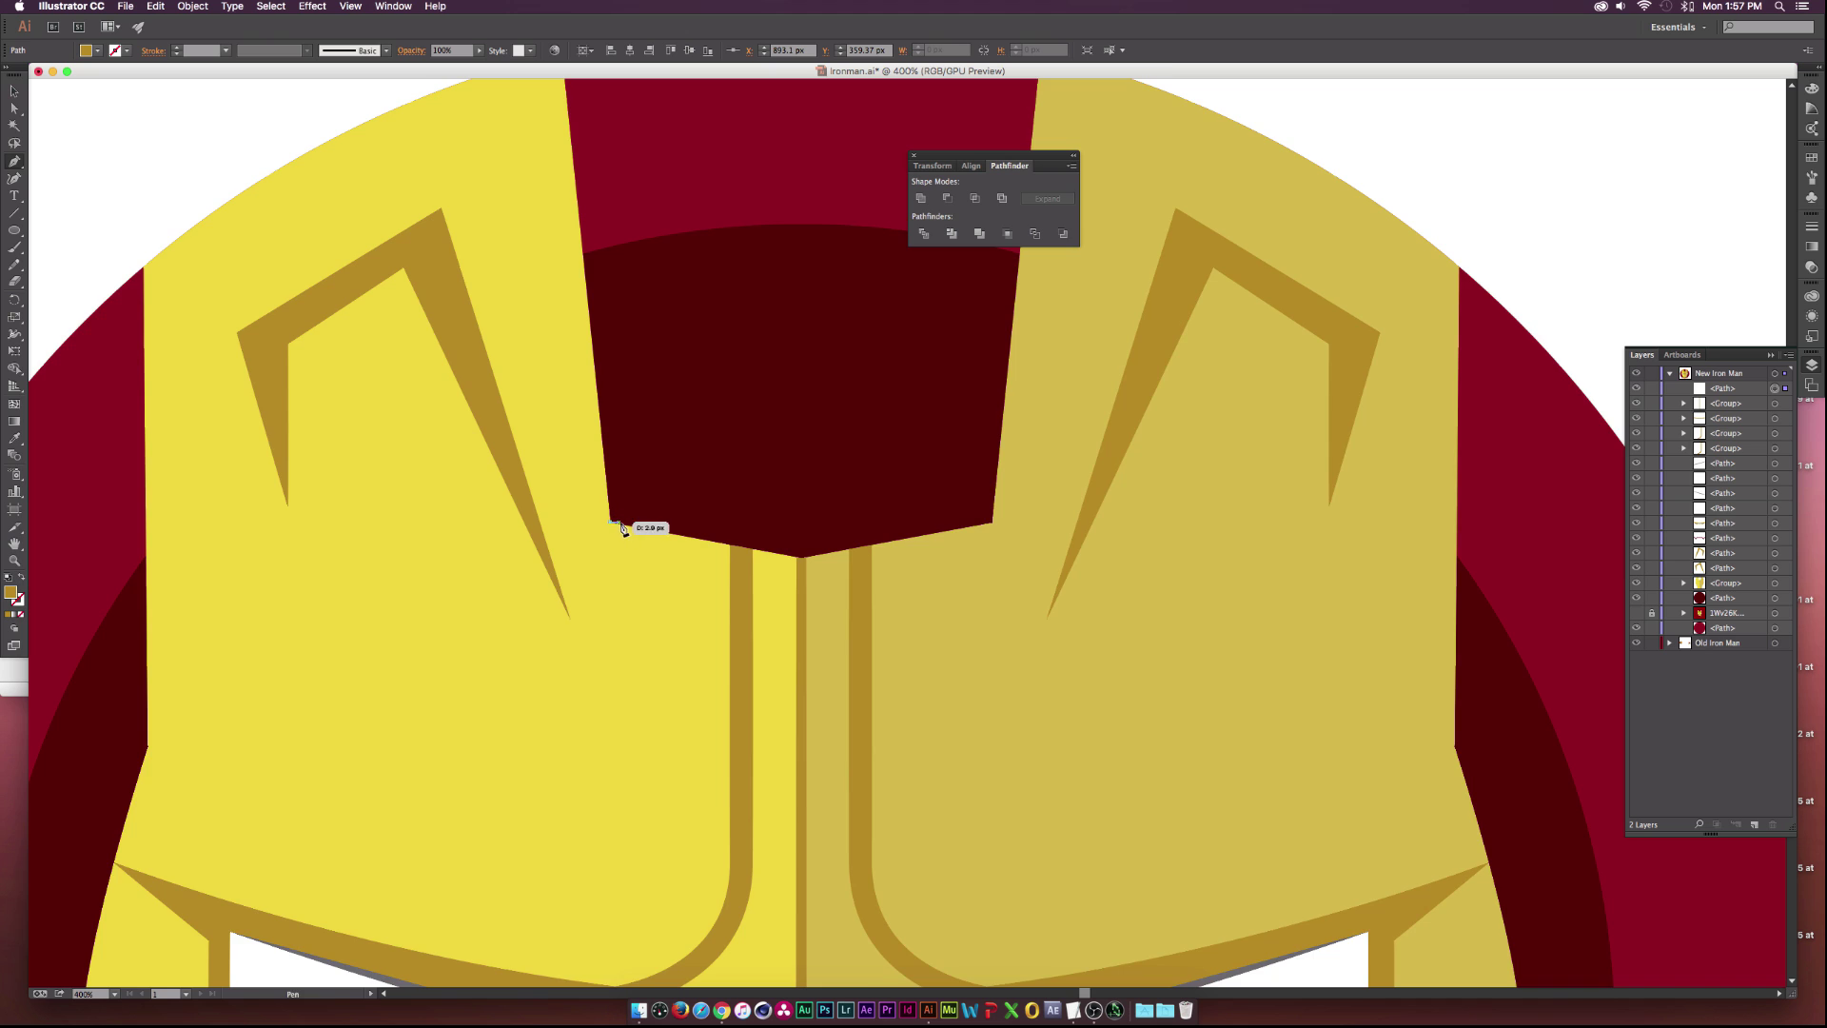
scroll(619, 525, down, 3)
scroll(584, 551, down, 3)
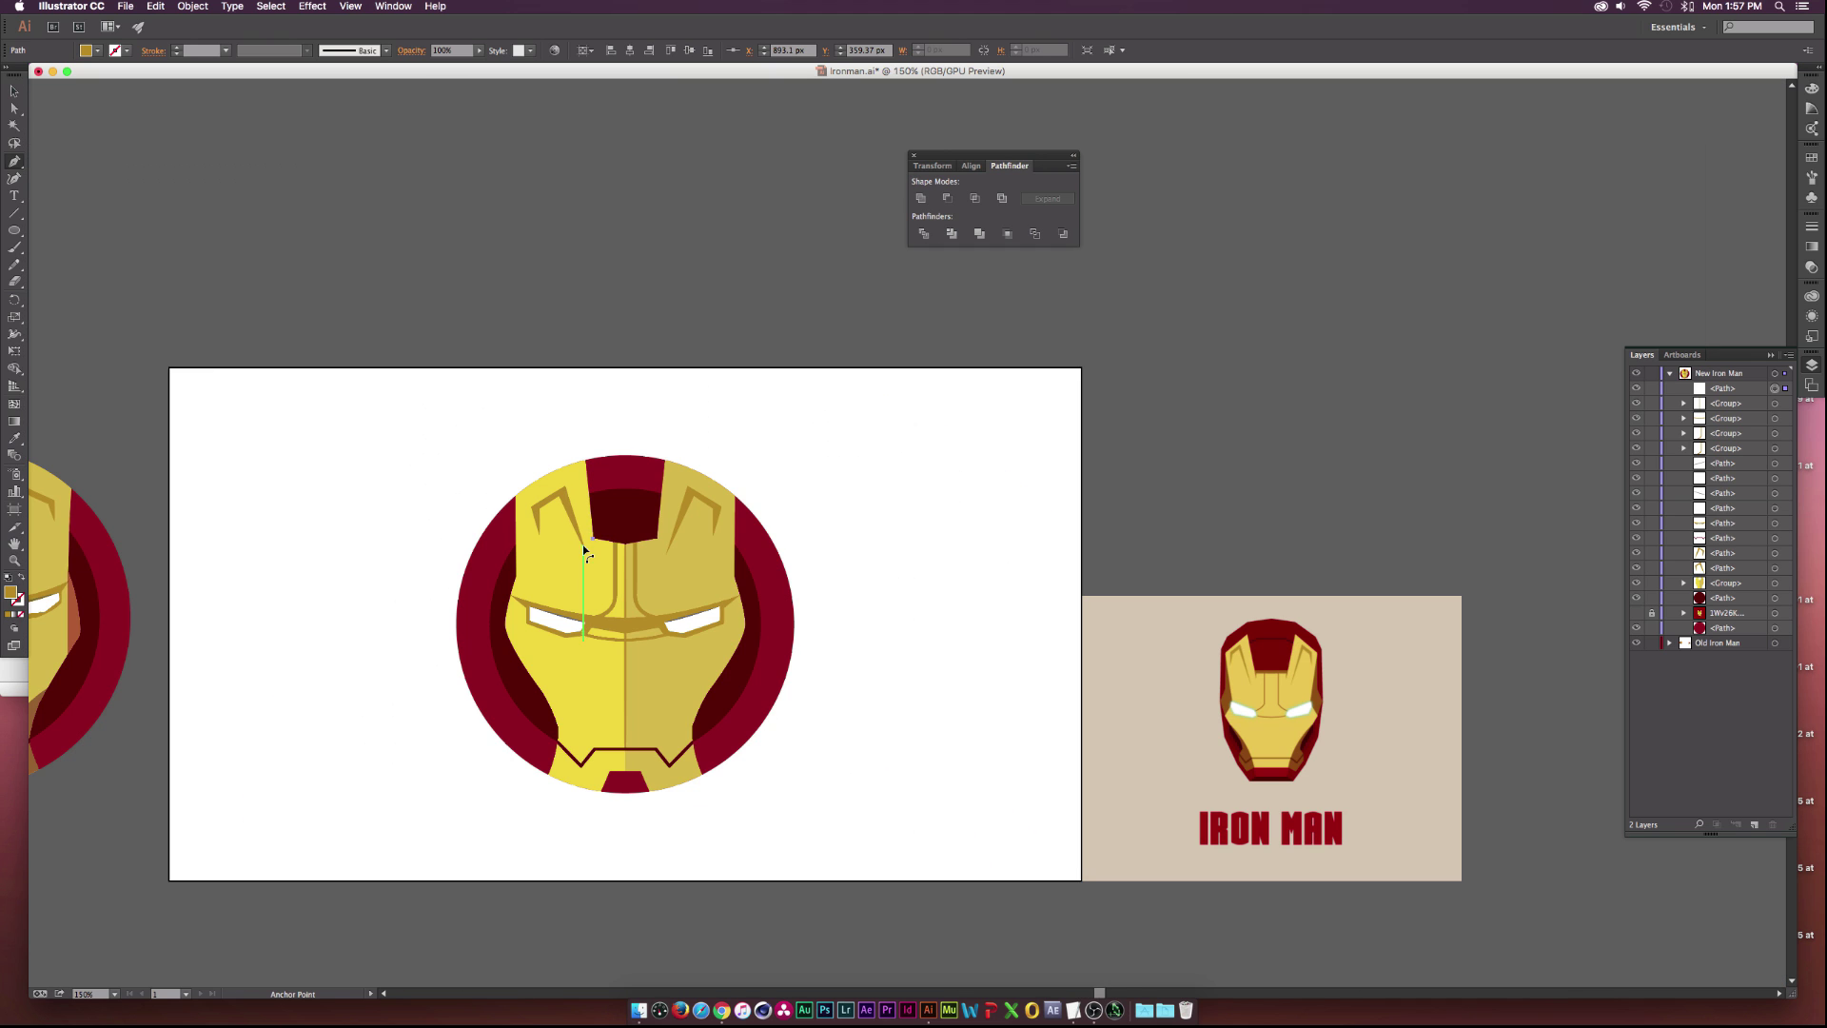
scroll(599, 543, left, 3)
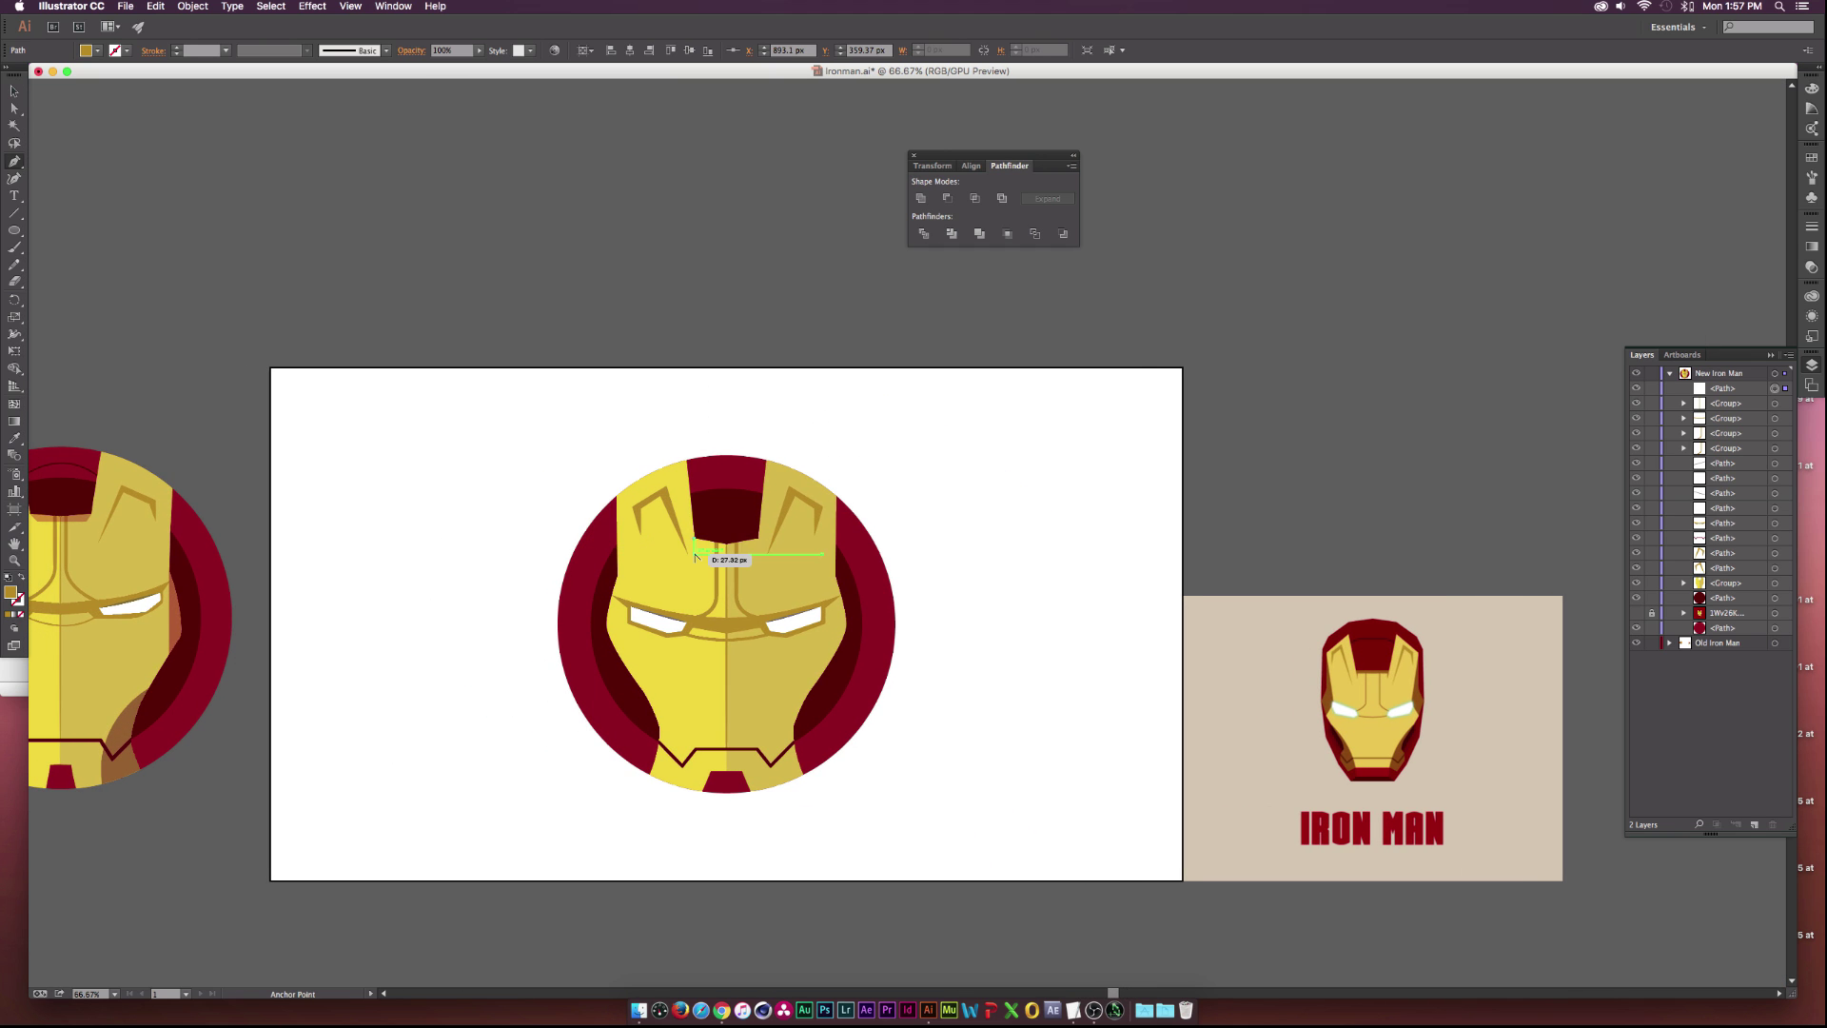
scroll(696, 558, up, 3)
key(ctrl+z)
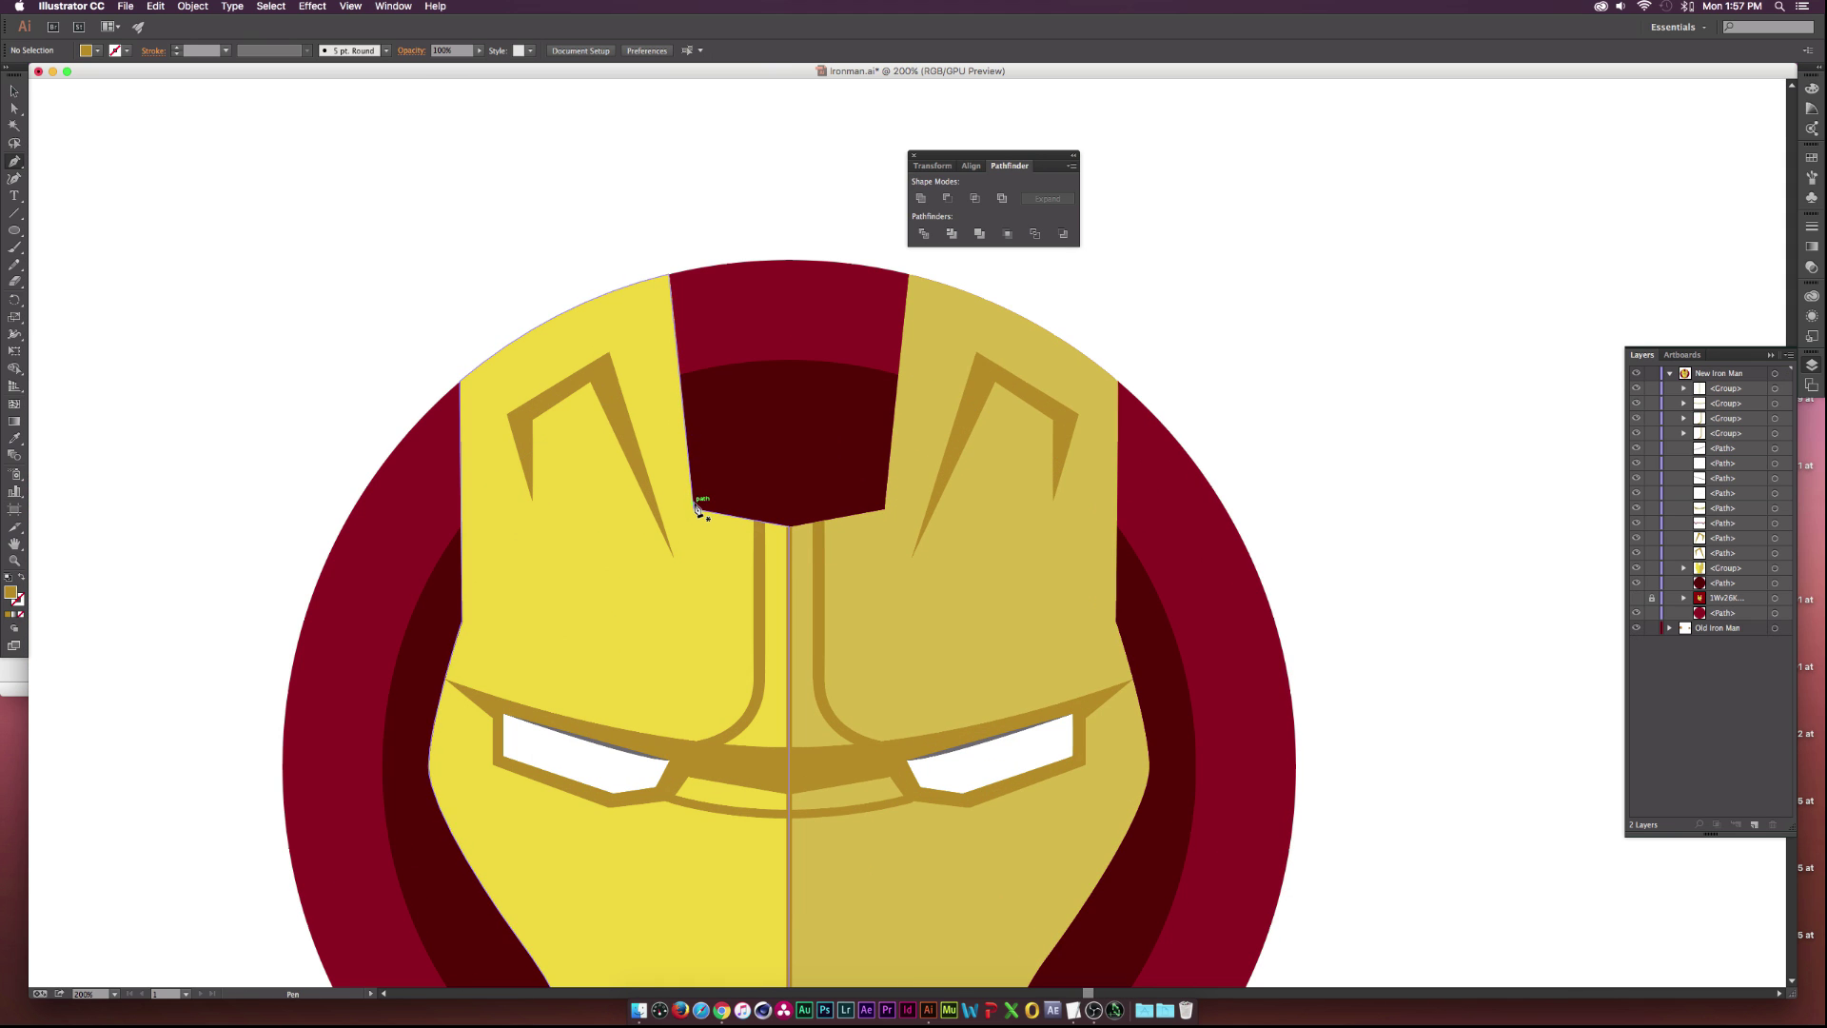
Draw a closed dark gold polygon about 134 px wide and 54 px tall across the lower edge of the forehead notch.
click(695, 510)
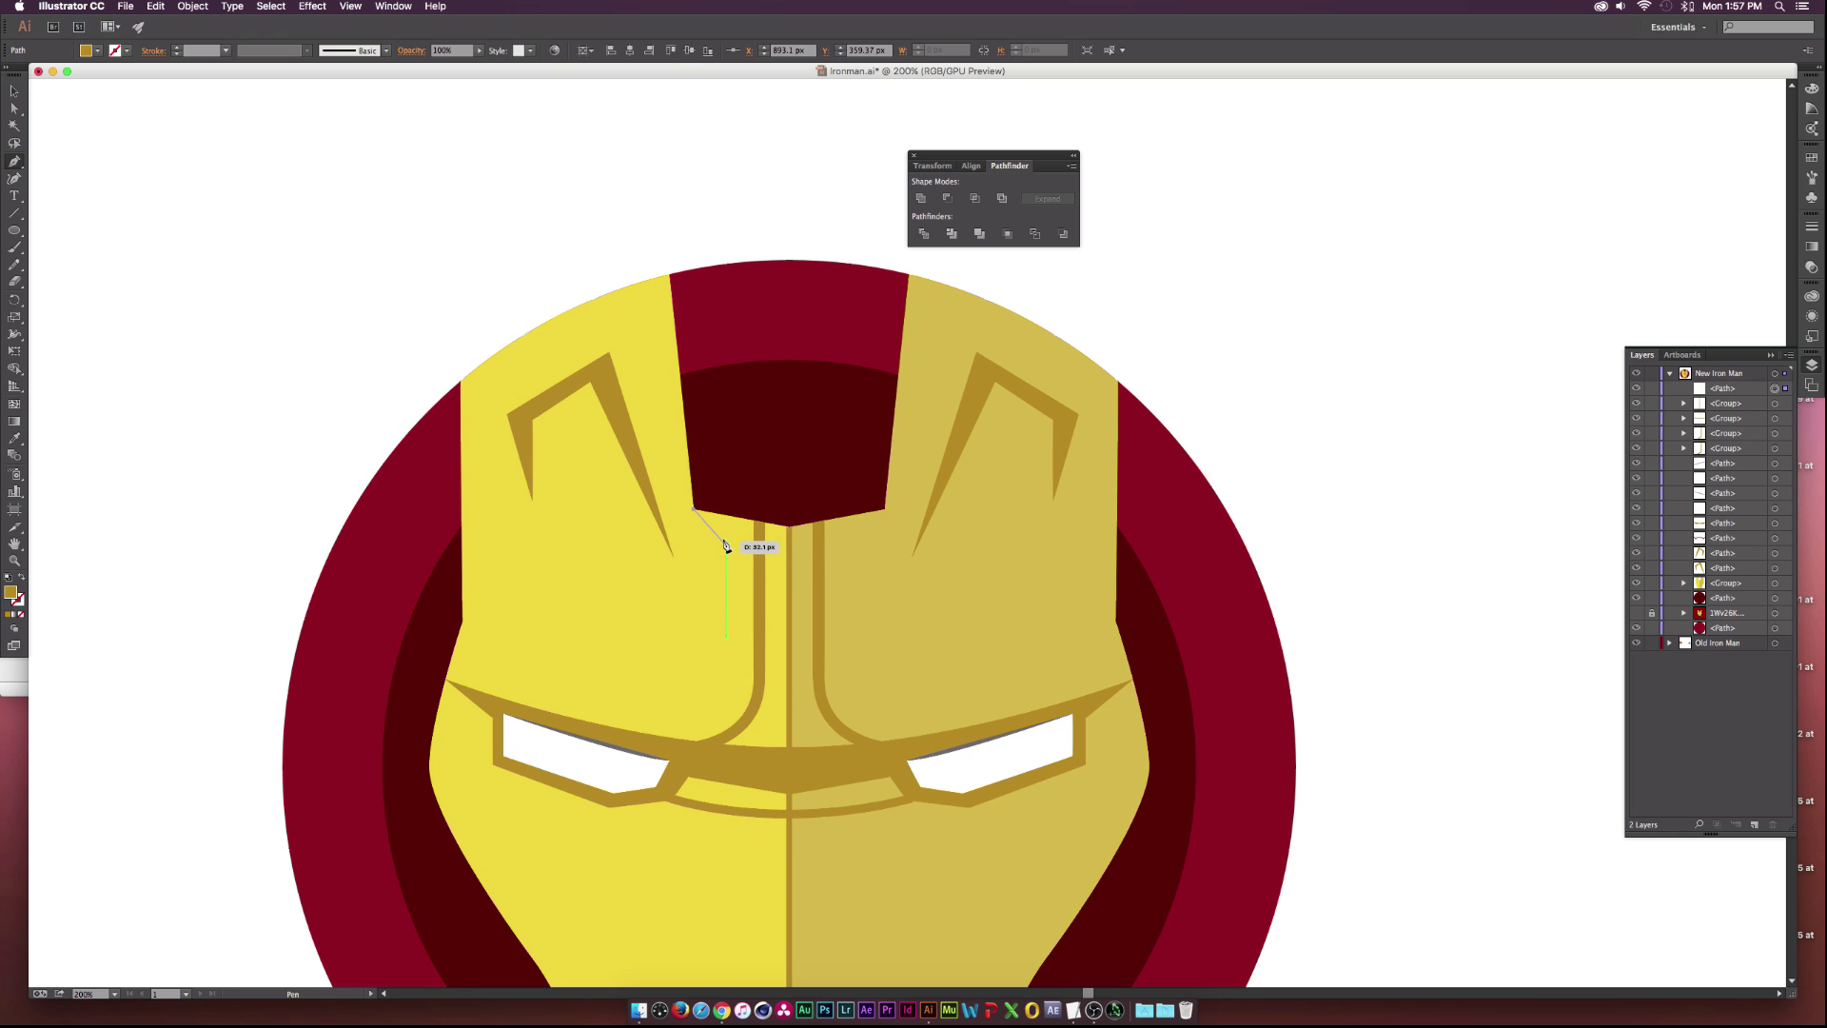
click(712, 530)
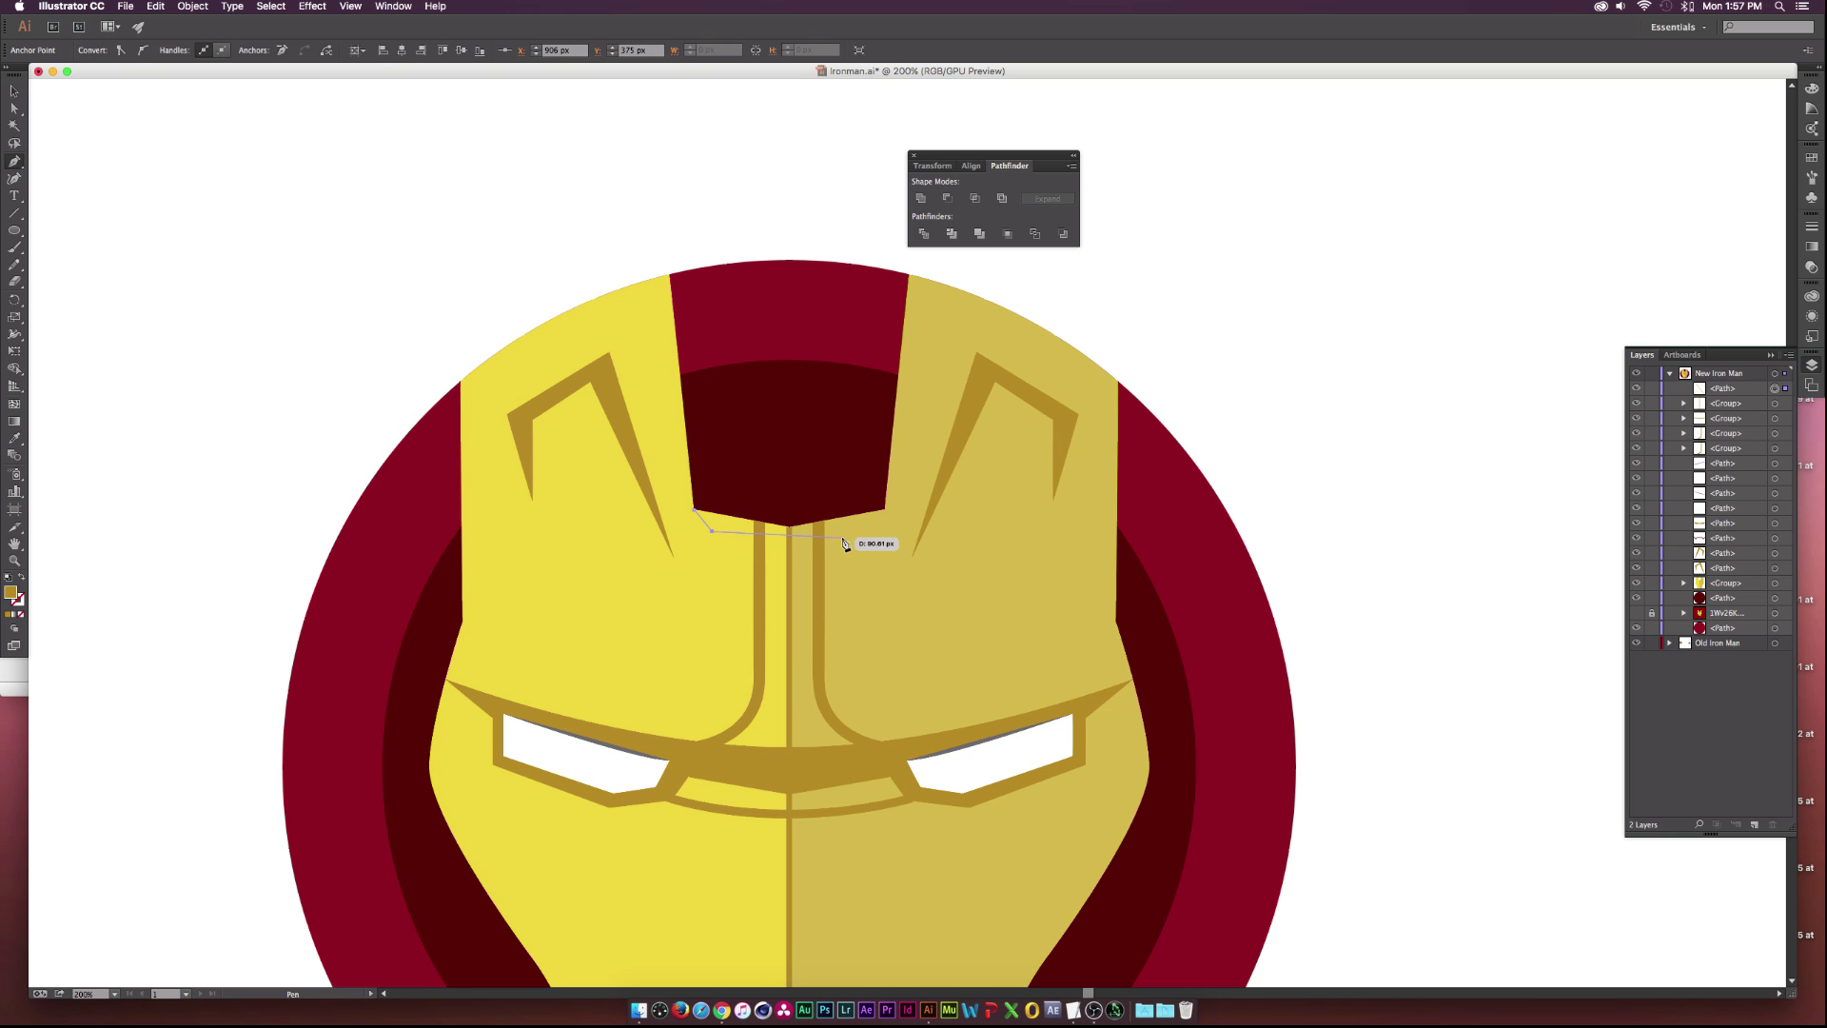
click(876, 530)
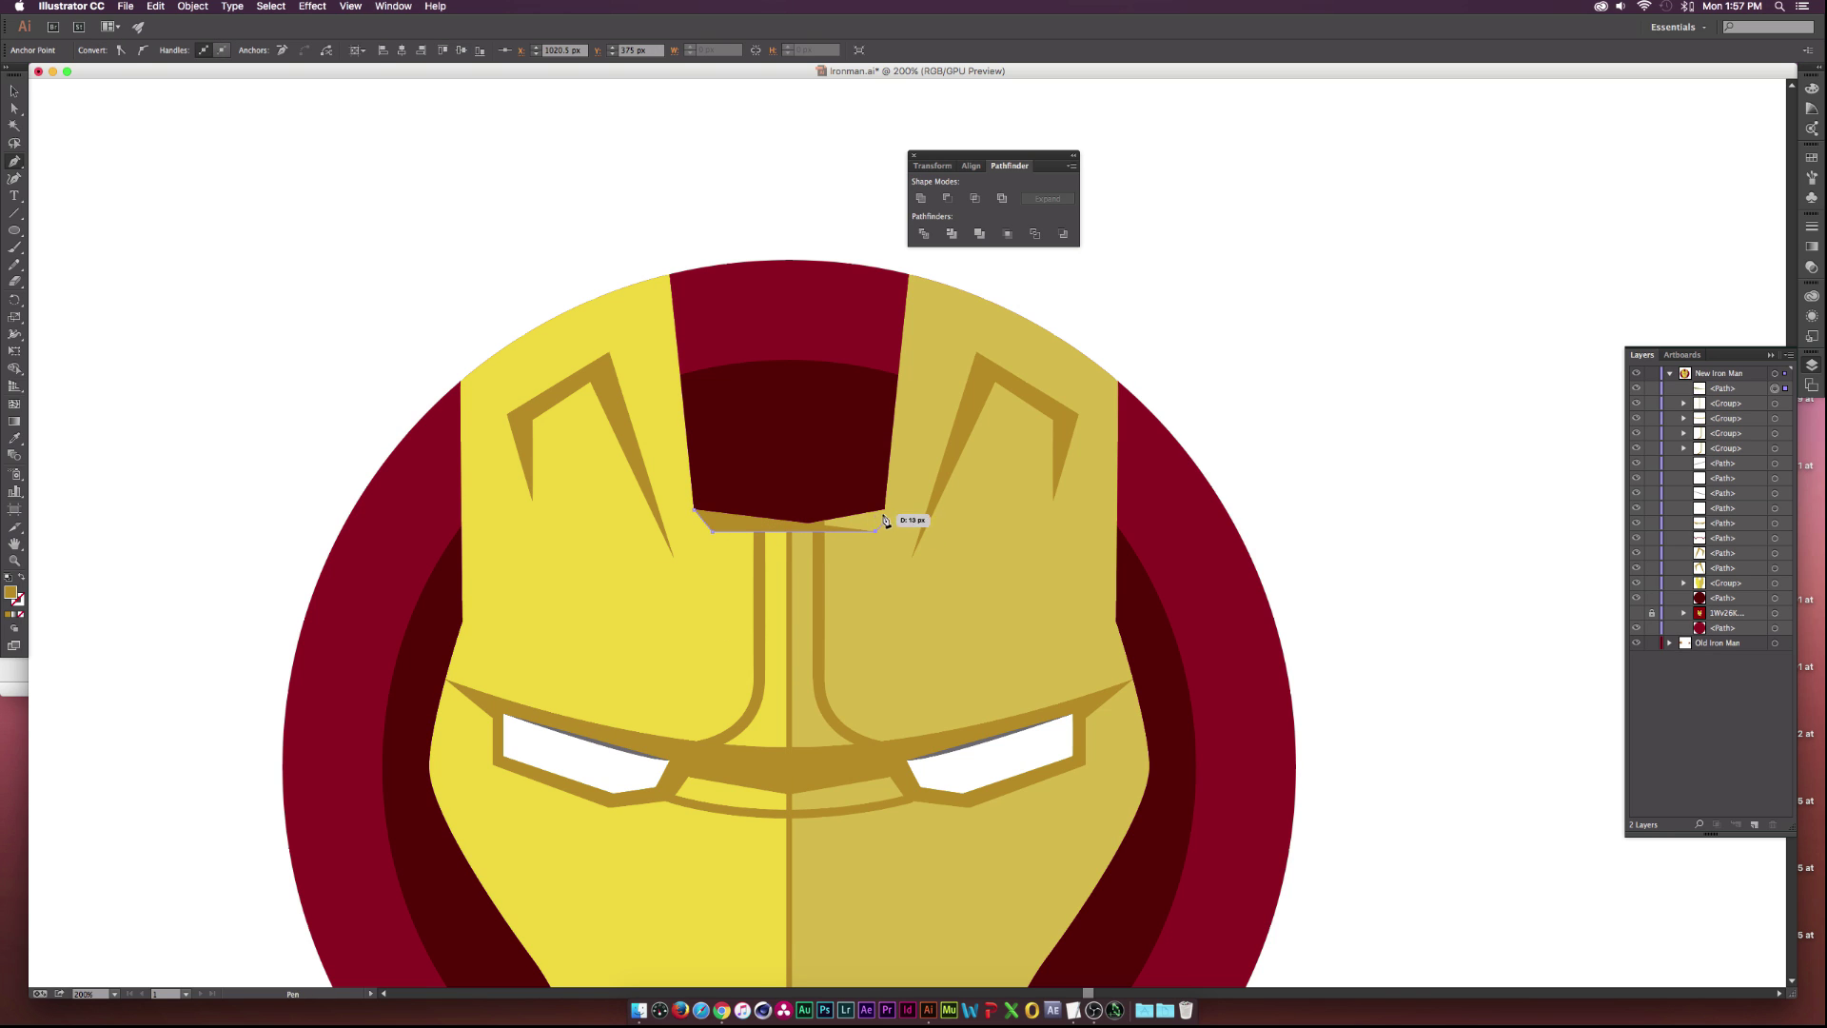
click(876, 509)
click(849, 455)
click(709, 466)
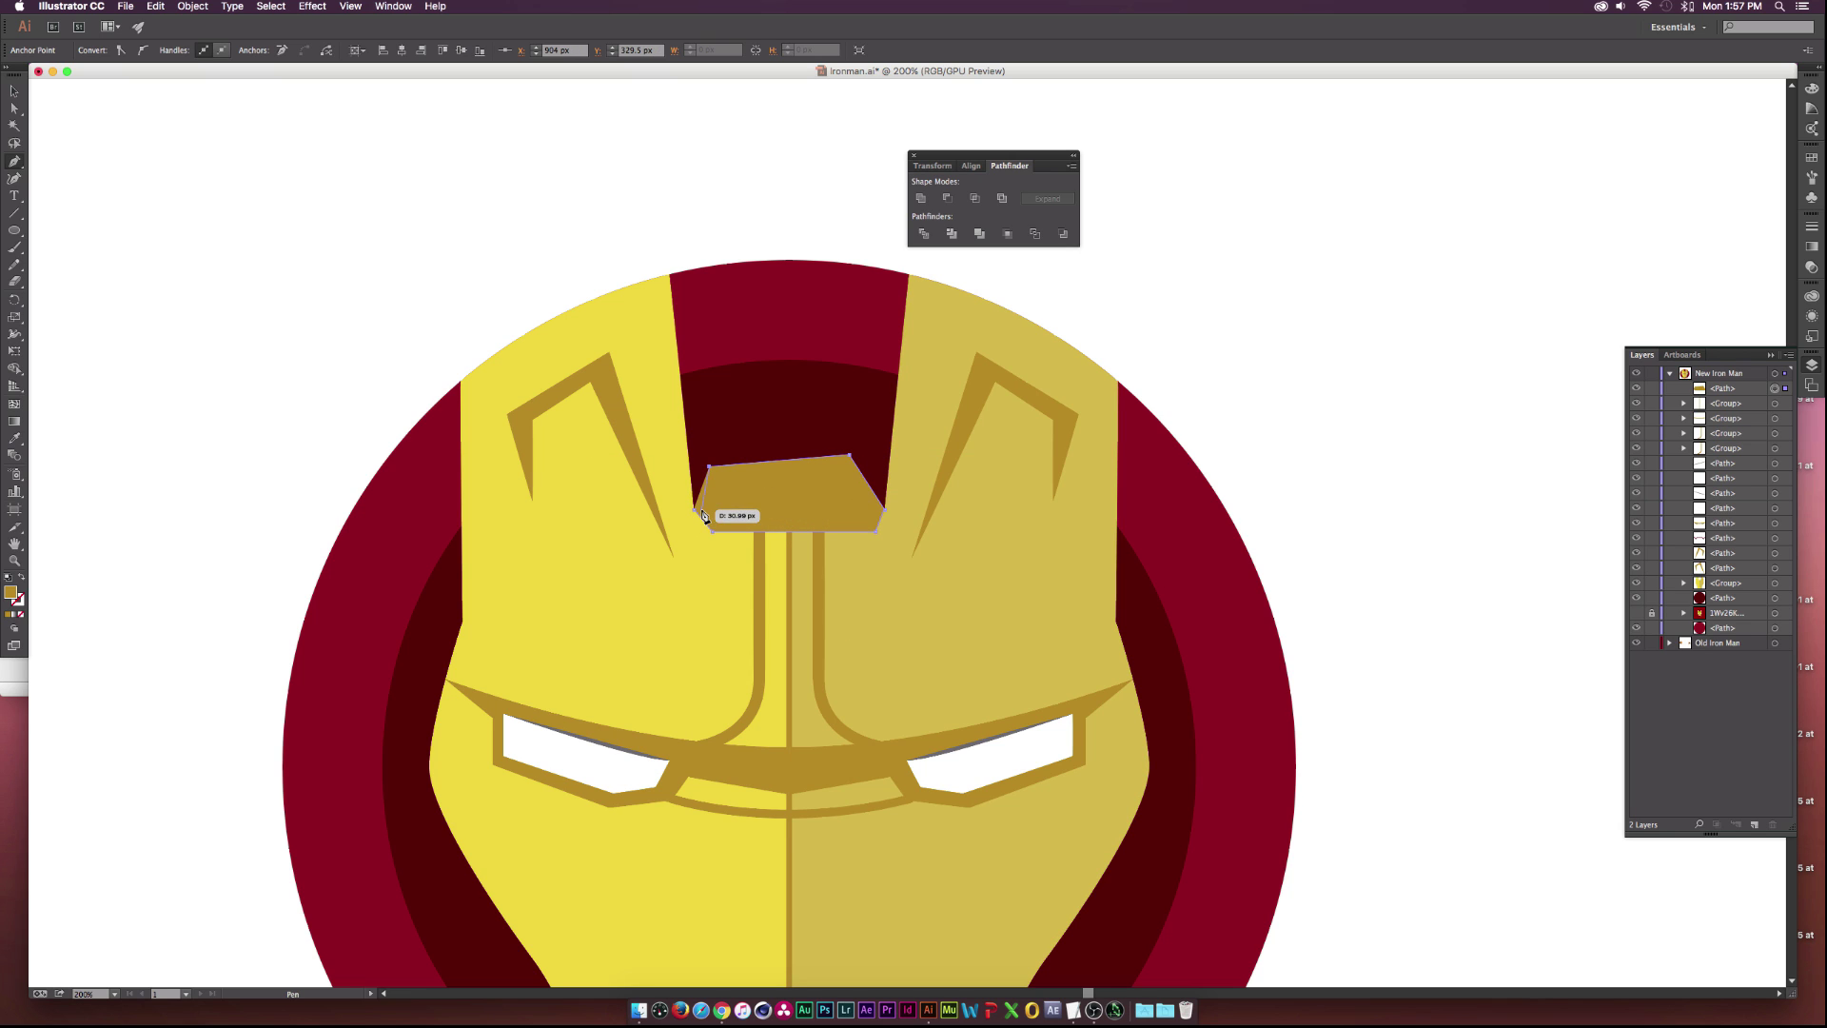
click(724, 514)
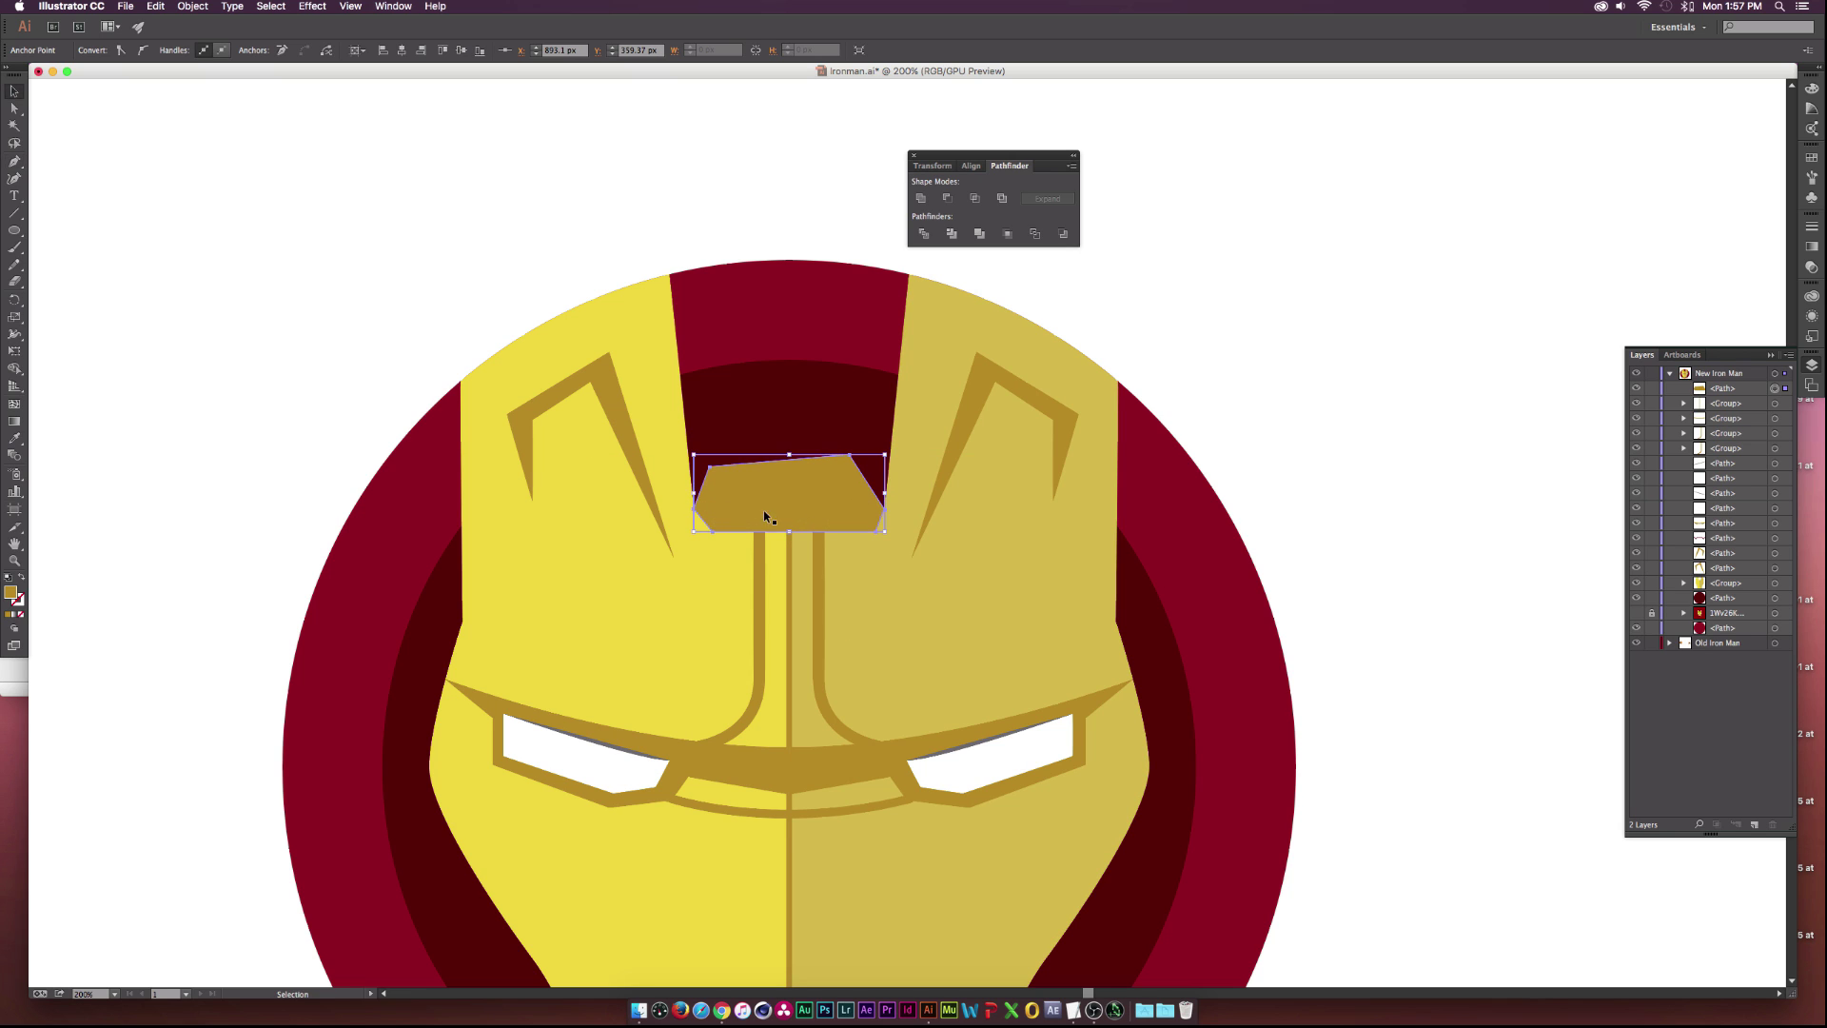
key(v)
key(super+shift+a)
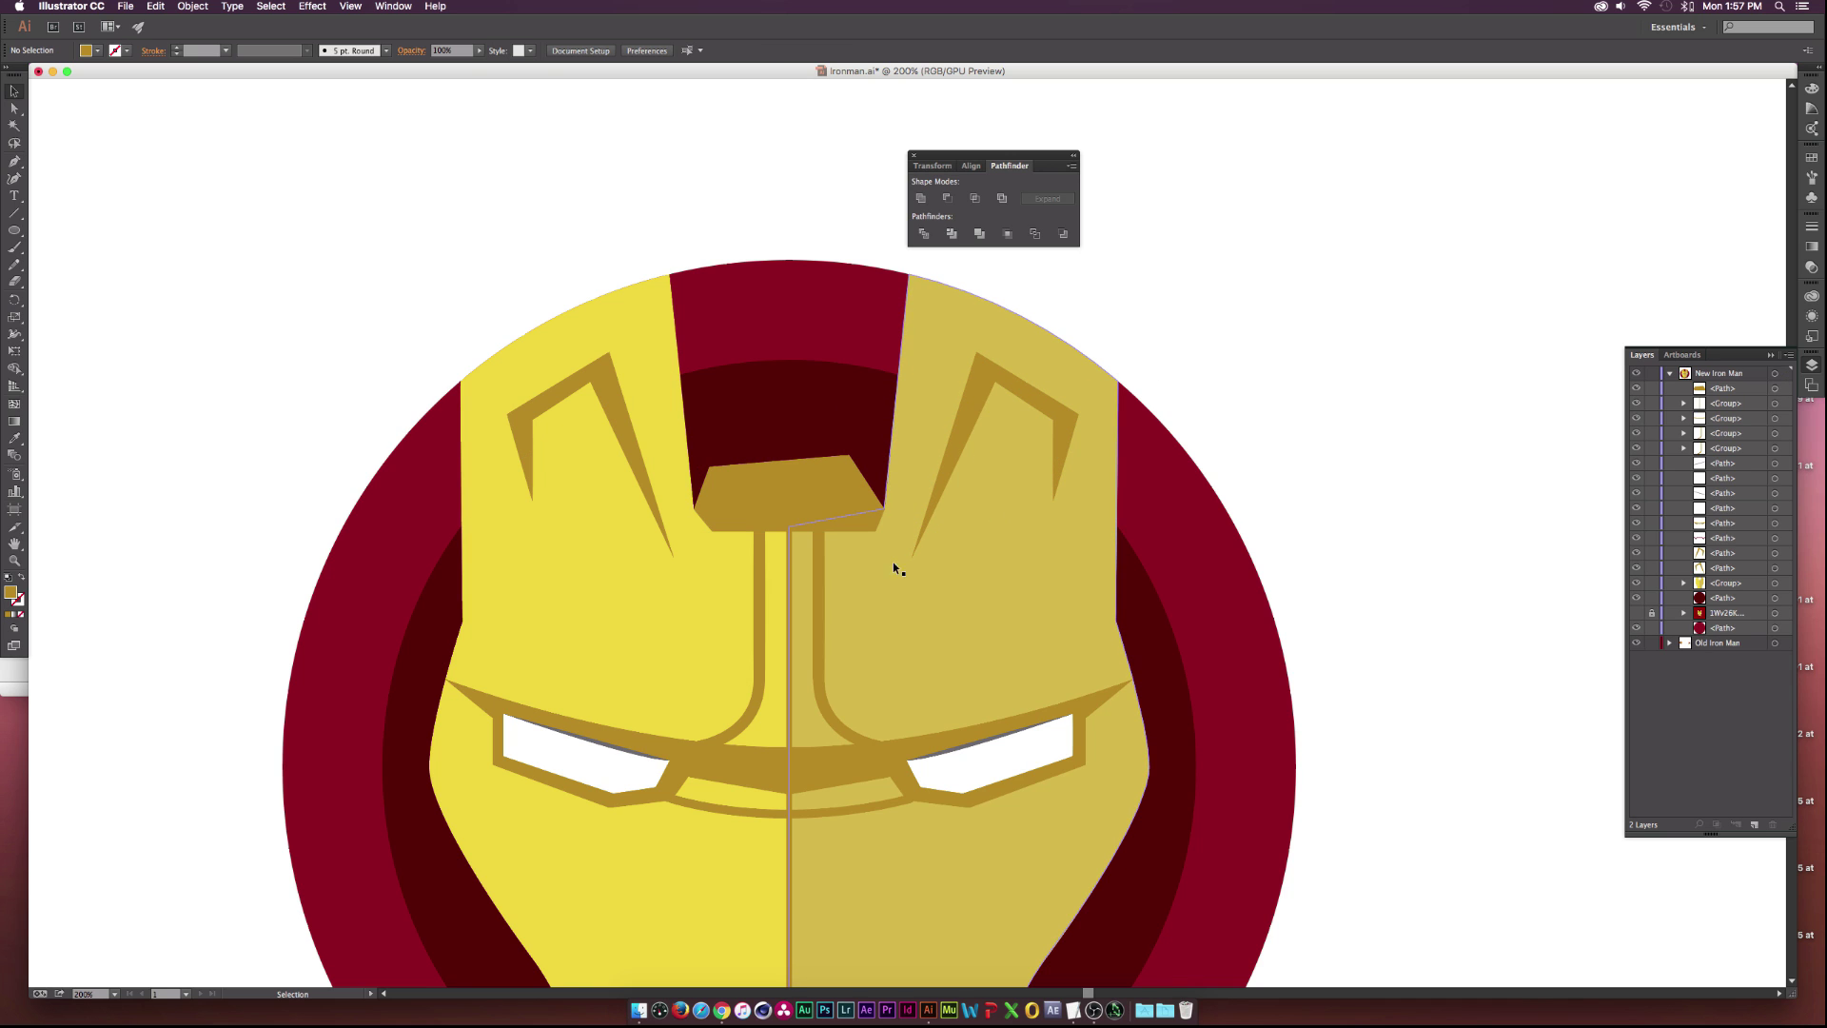
Cut away the part of the polygon inside the forehead notch with Shape Builder, using the mask halves as the boundary.
click(788, 490)
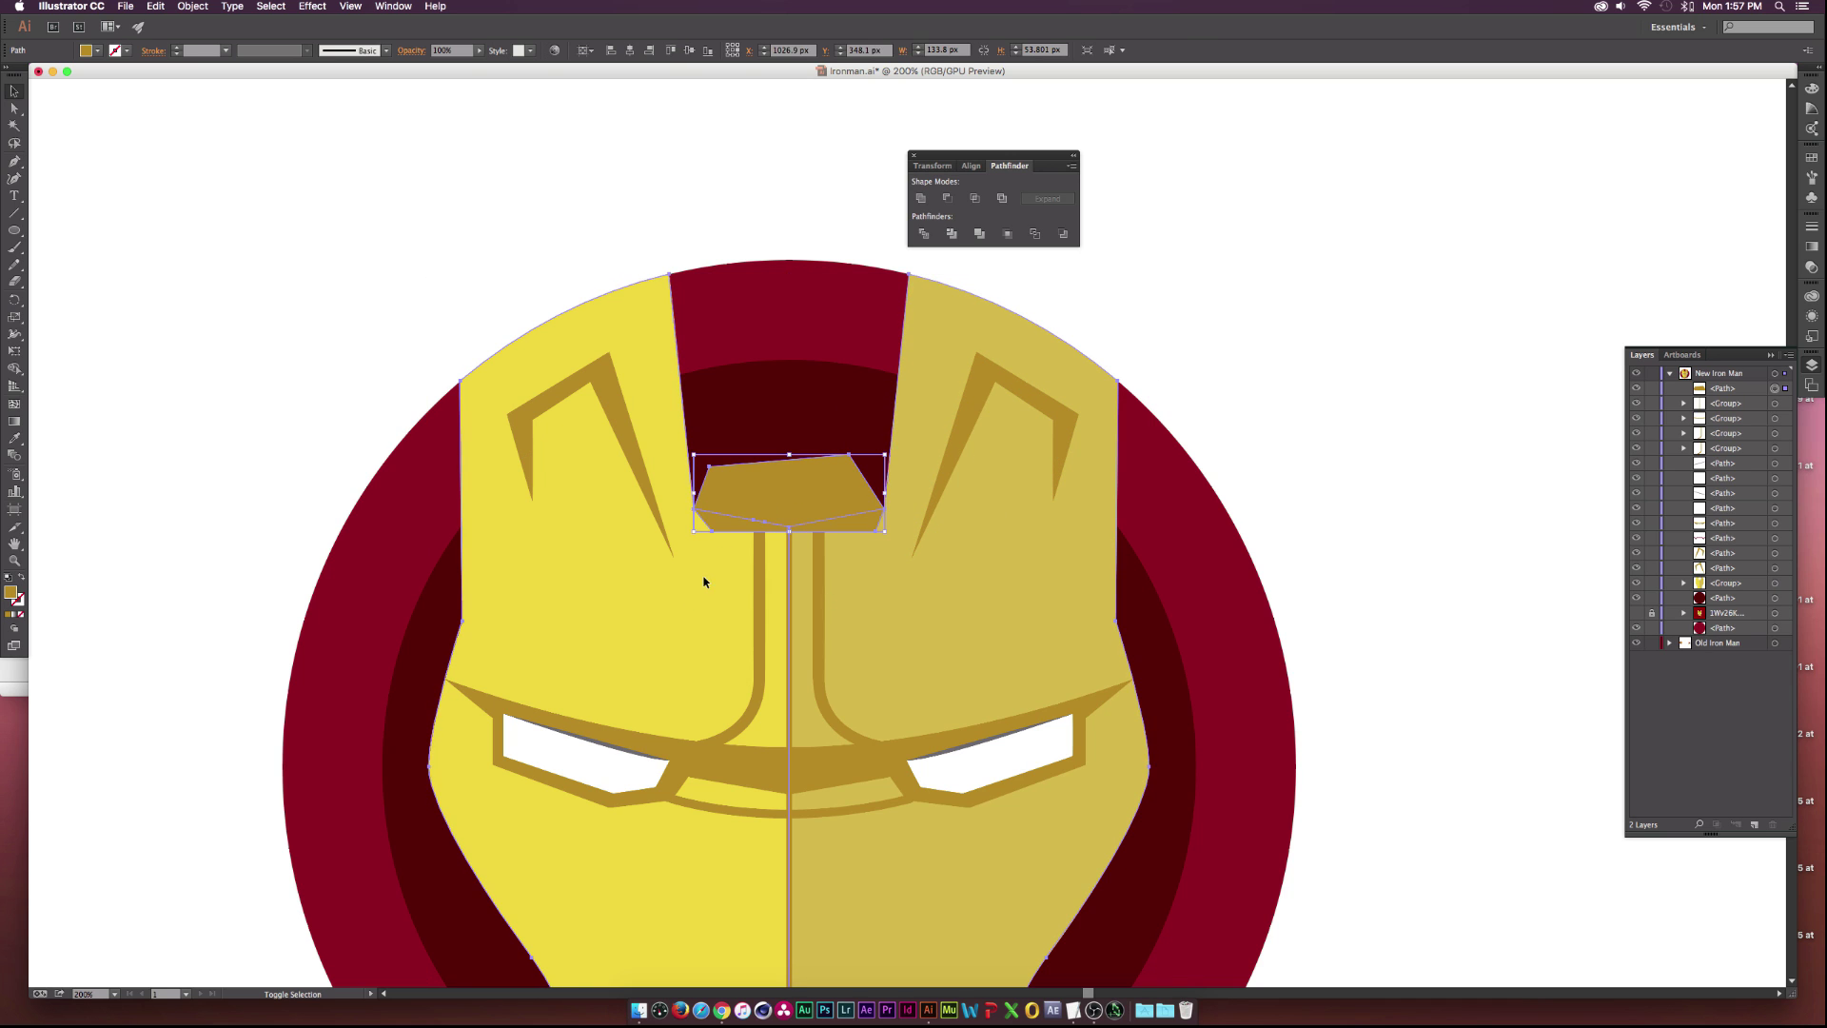
shift+click(709, 581)
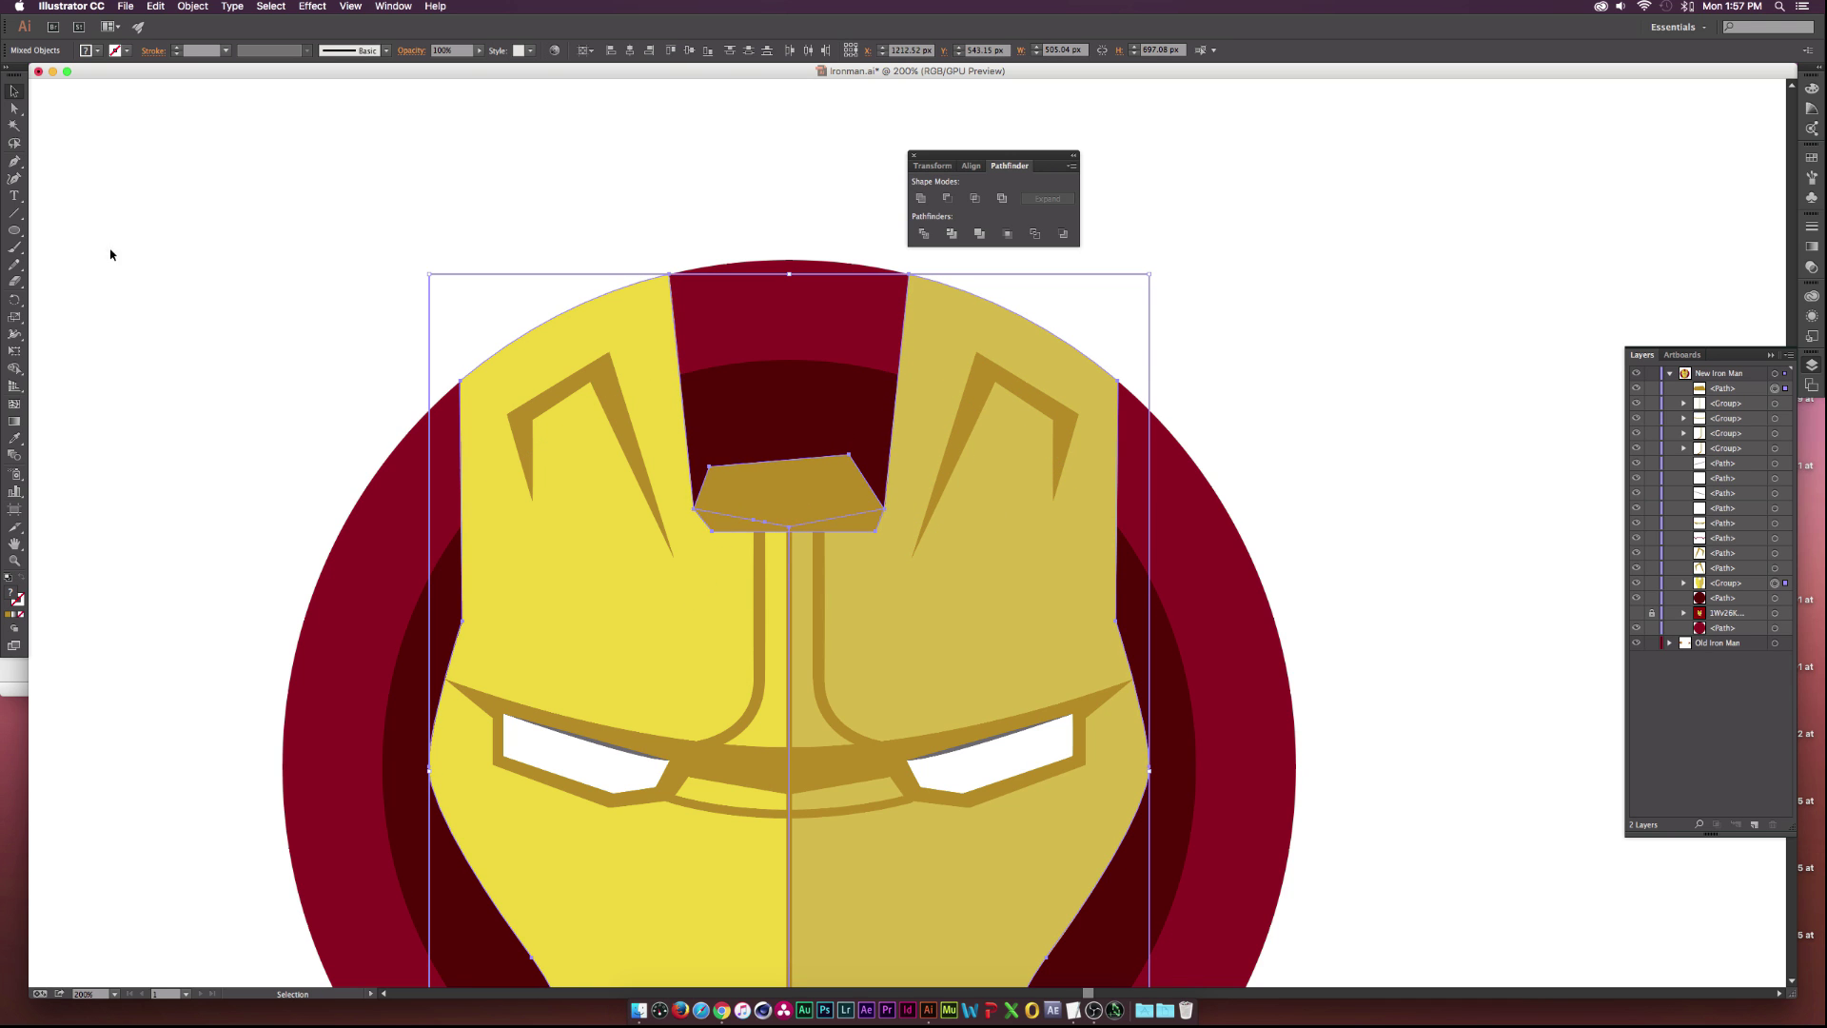
click(13, 372)
alt+click(755, 484)
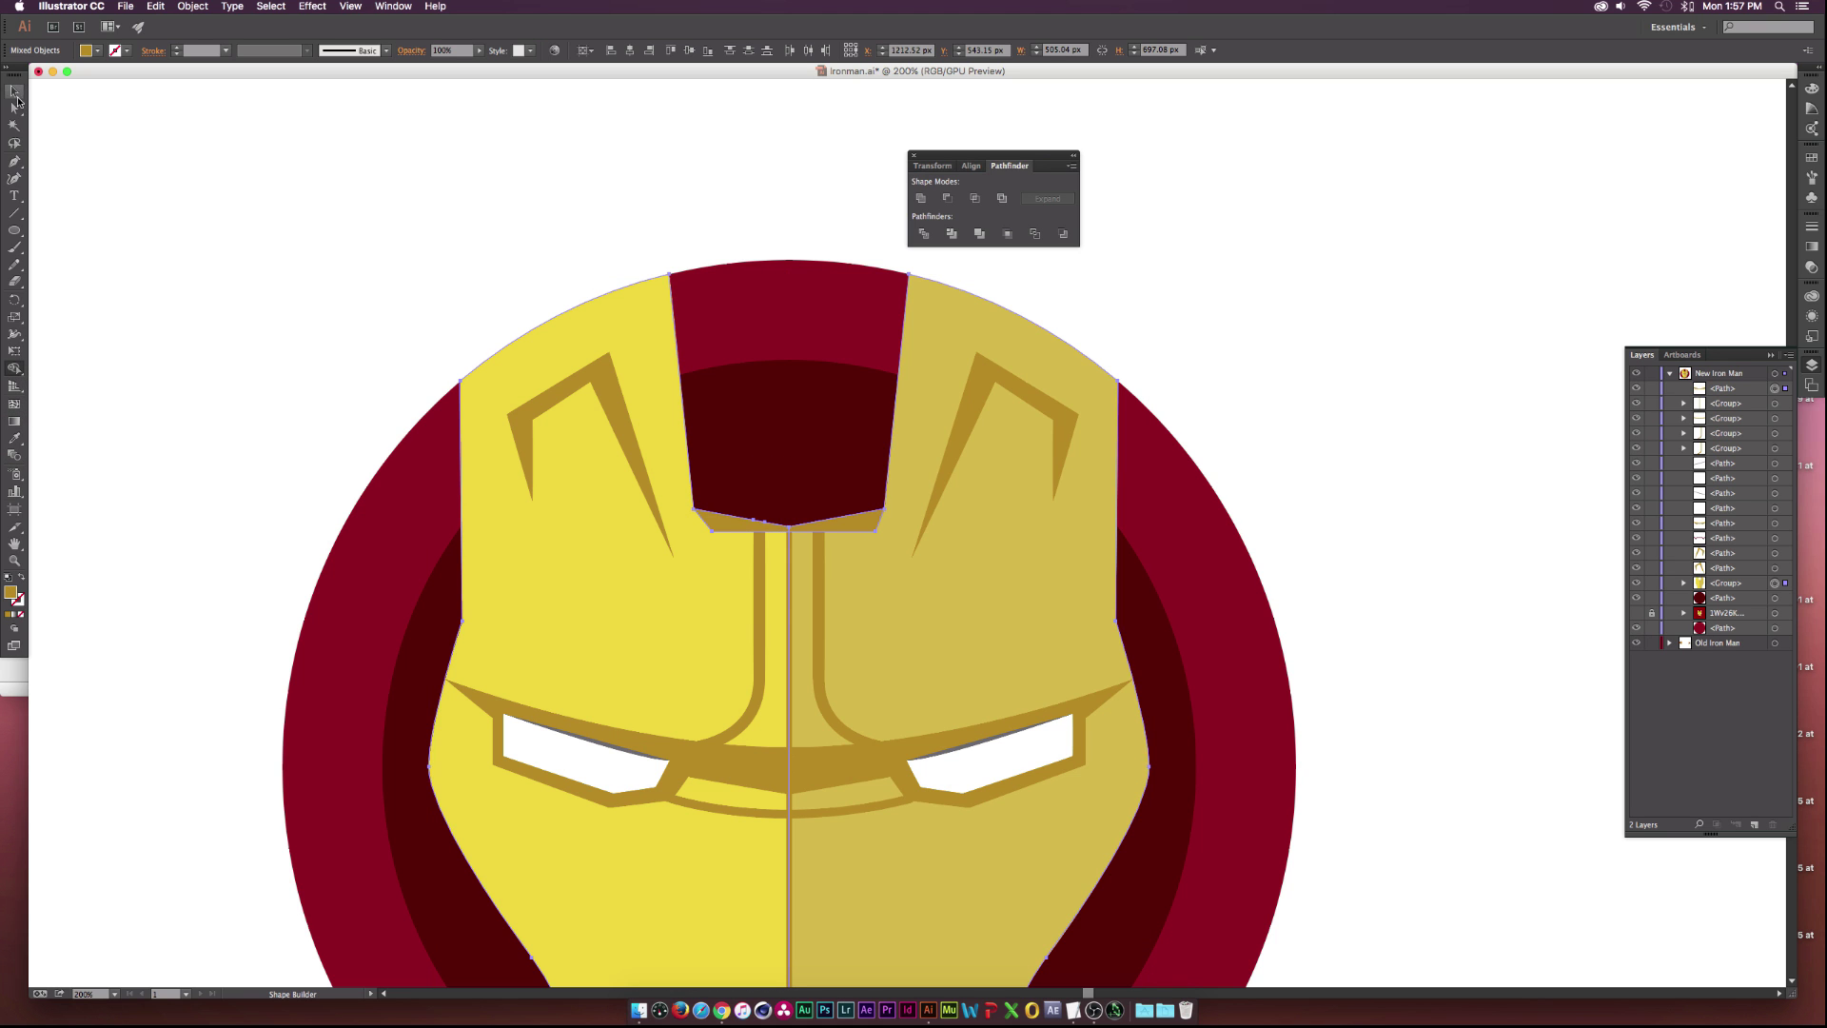
click(14, 92)
click(387, 298)
Change the fill of the remaining strip below the forehead notch to a much darker brown.
click(734, 523)
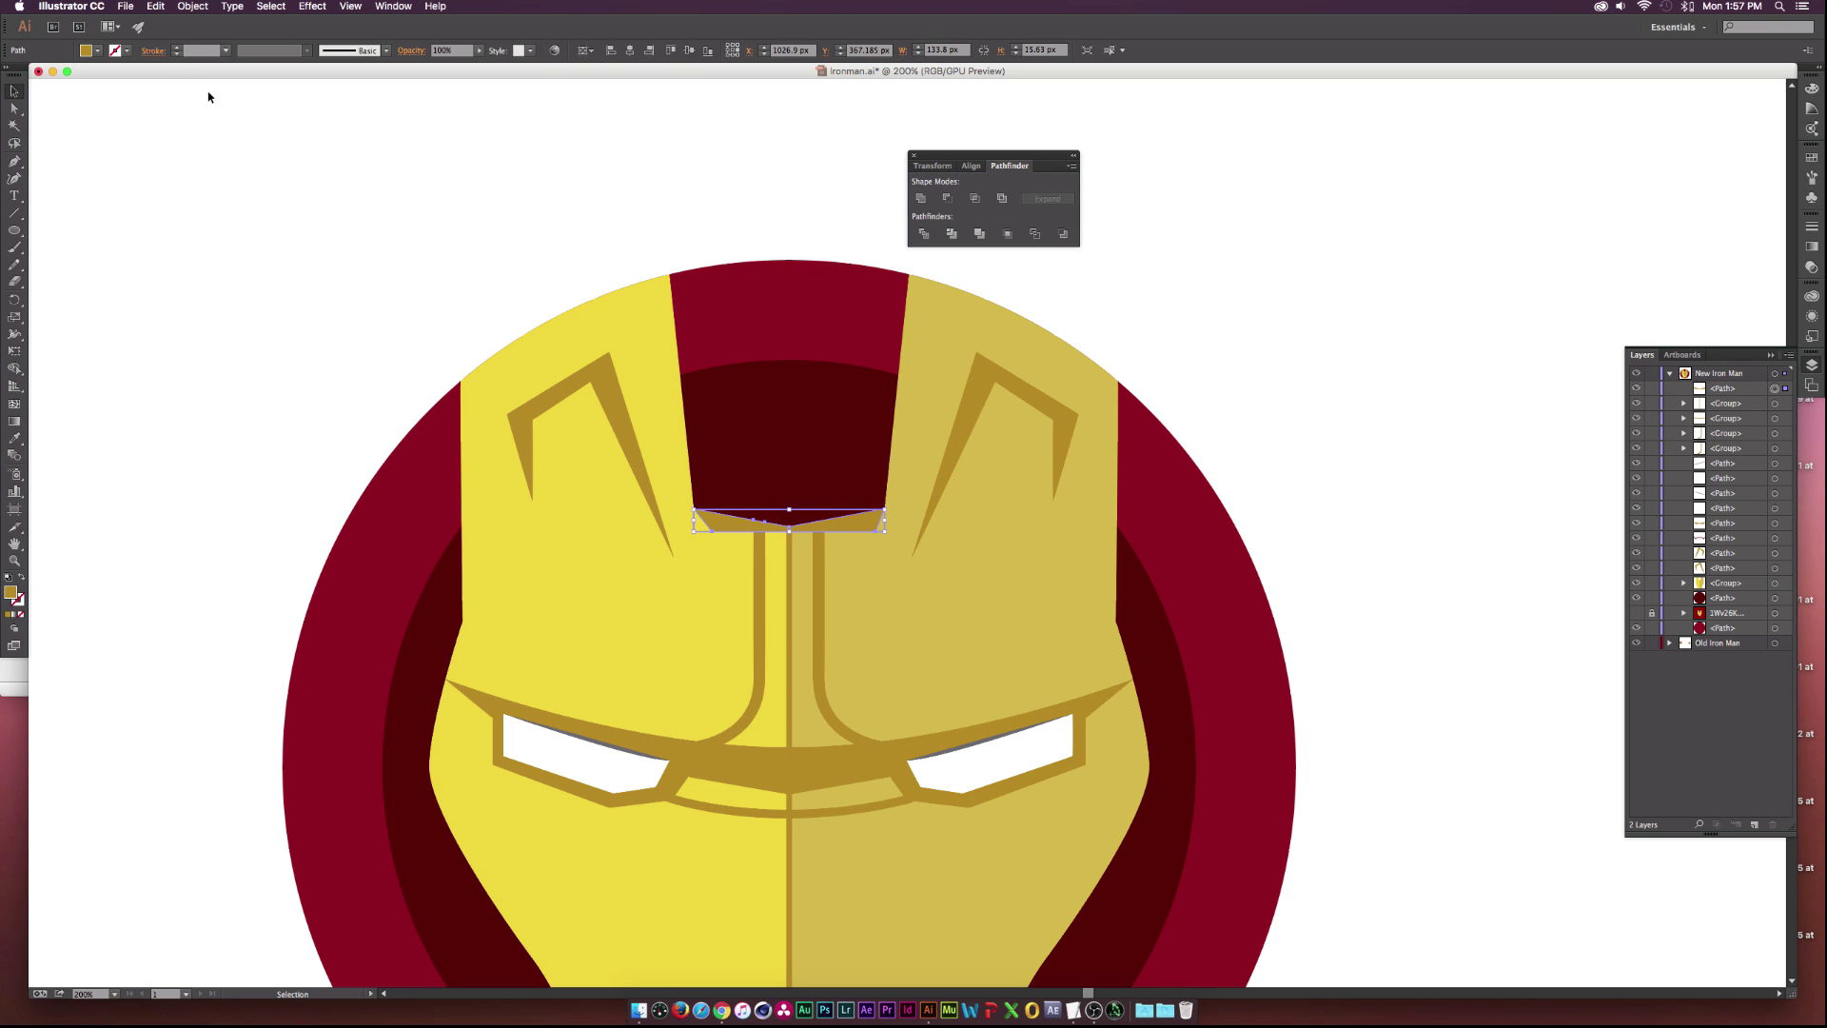
click(96, 51)
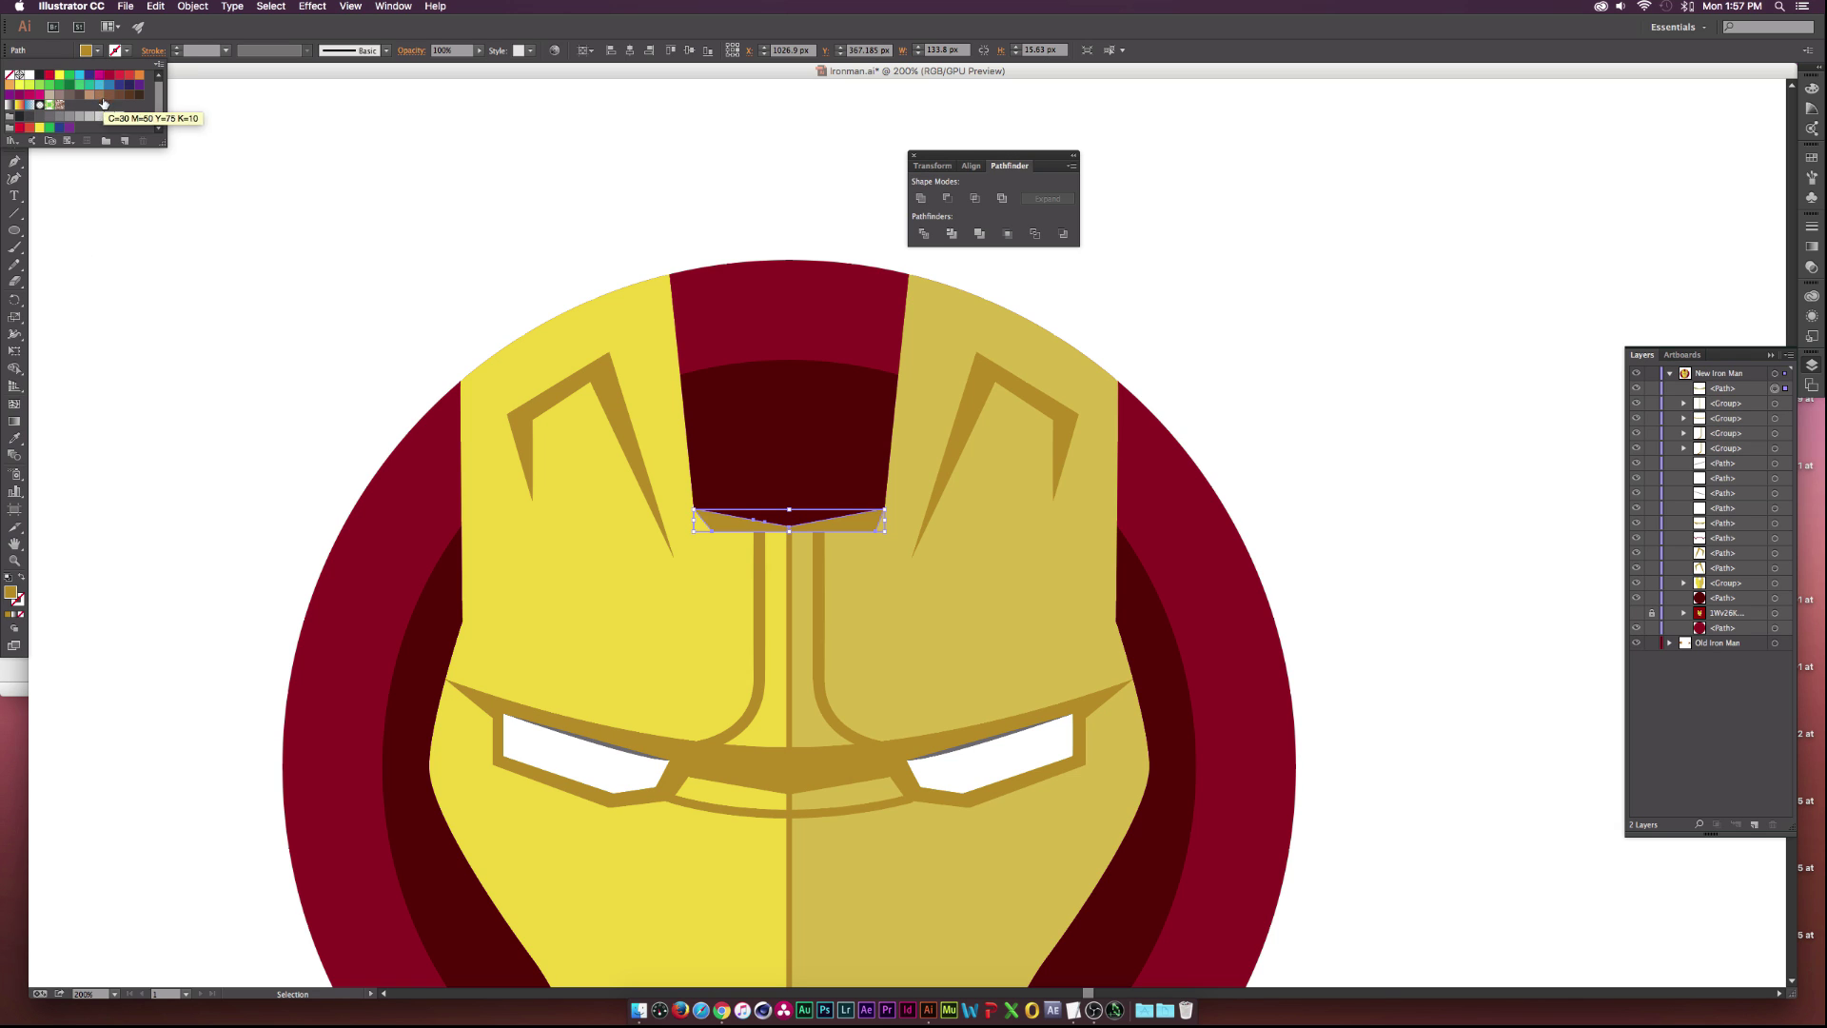
click(13, 590)
double_click(14, 590)
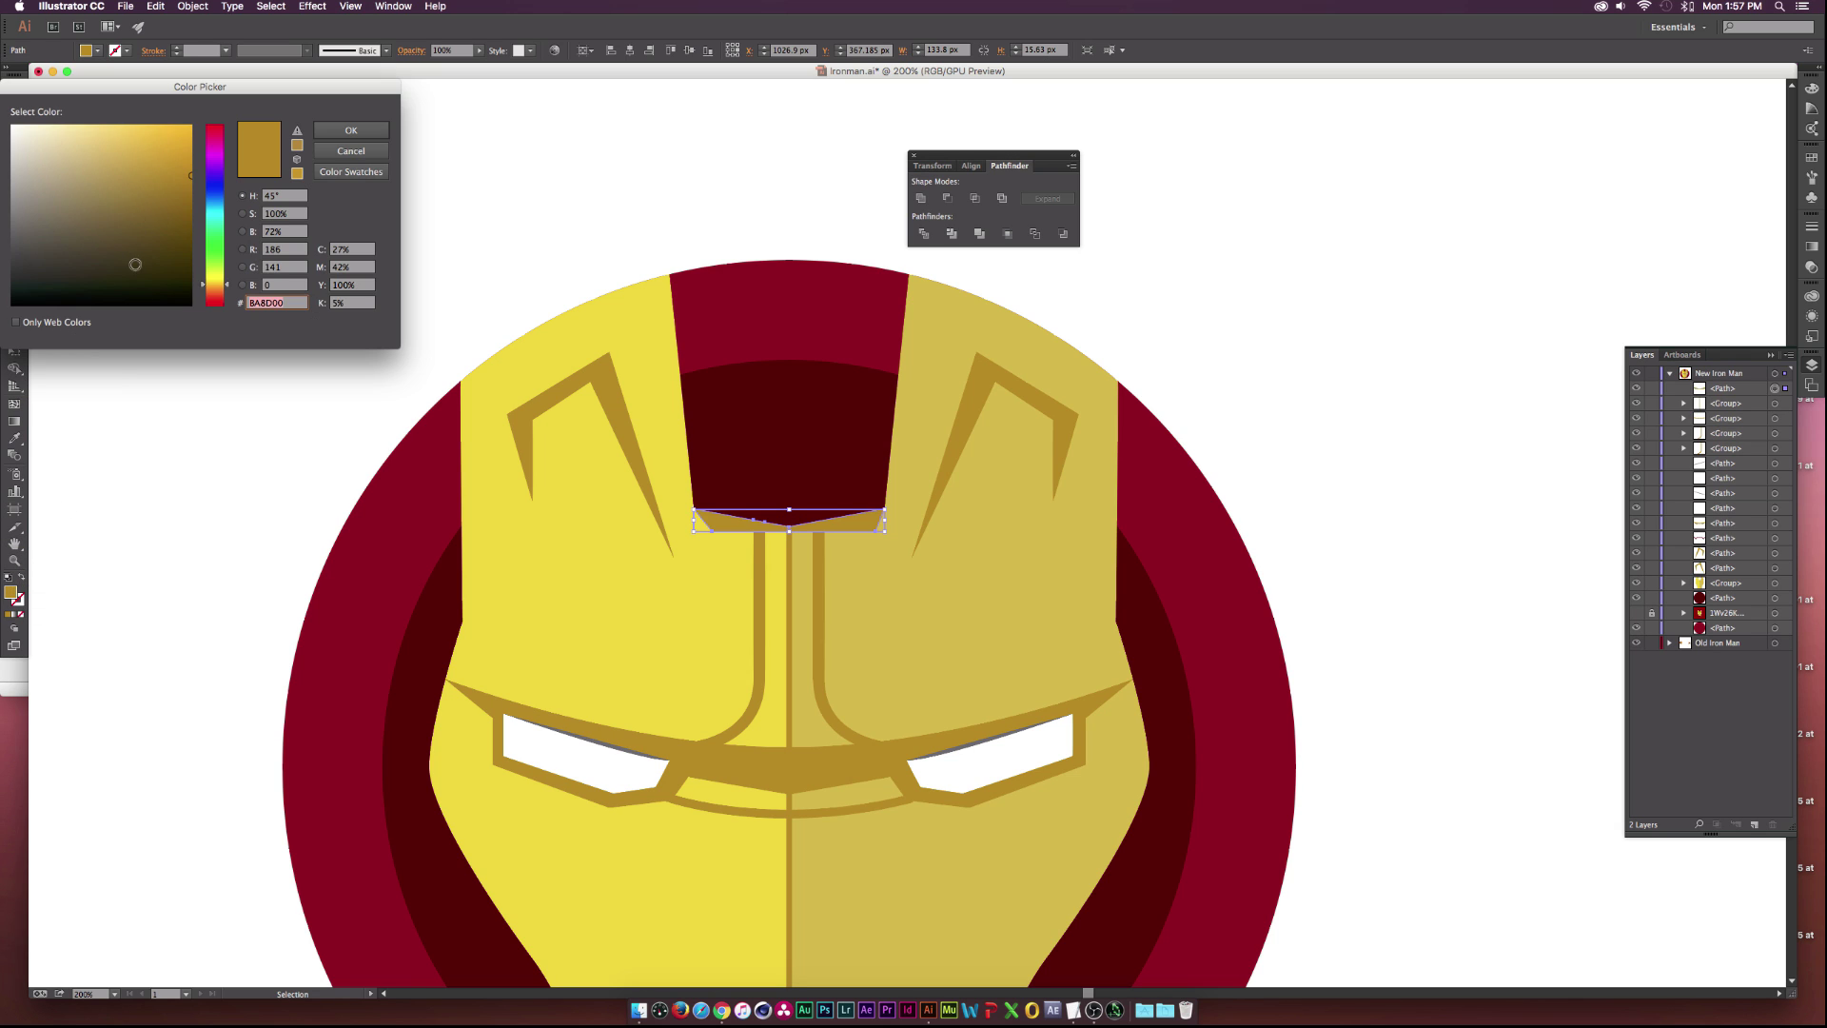
drag(171, 227, 184, 238)
click(345, 132)
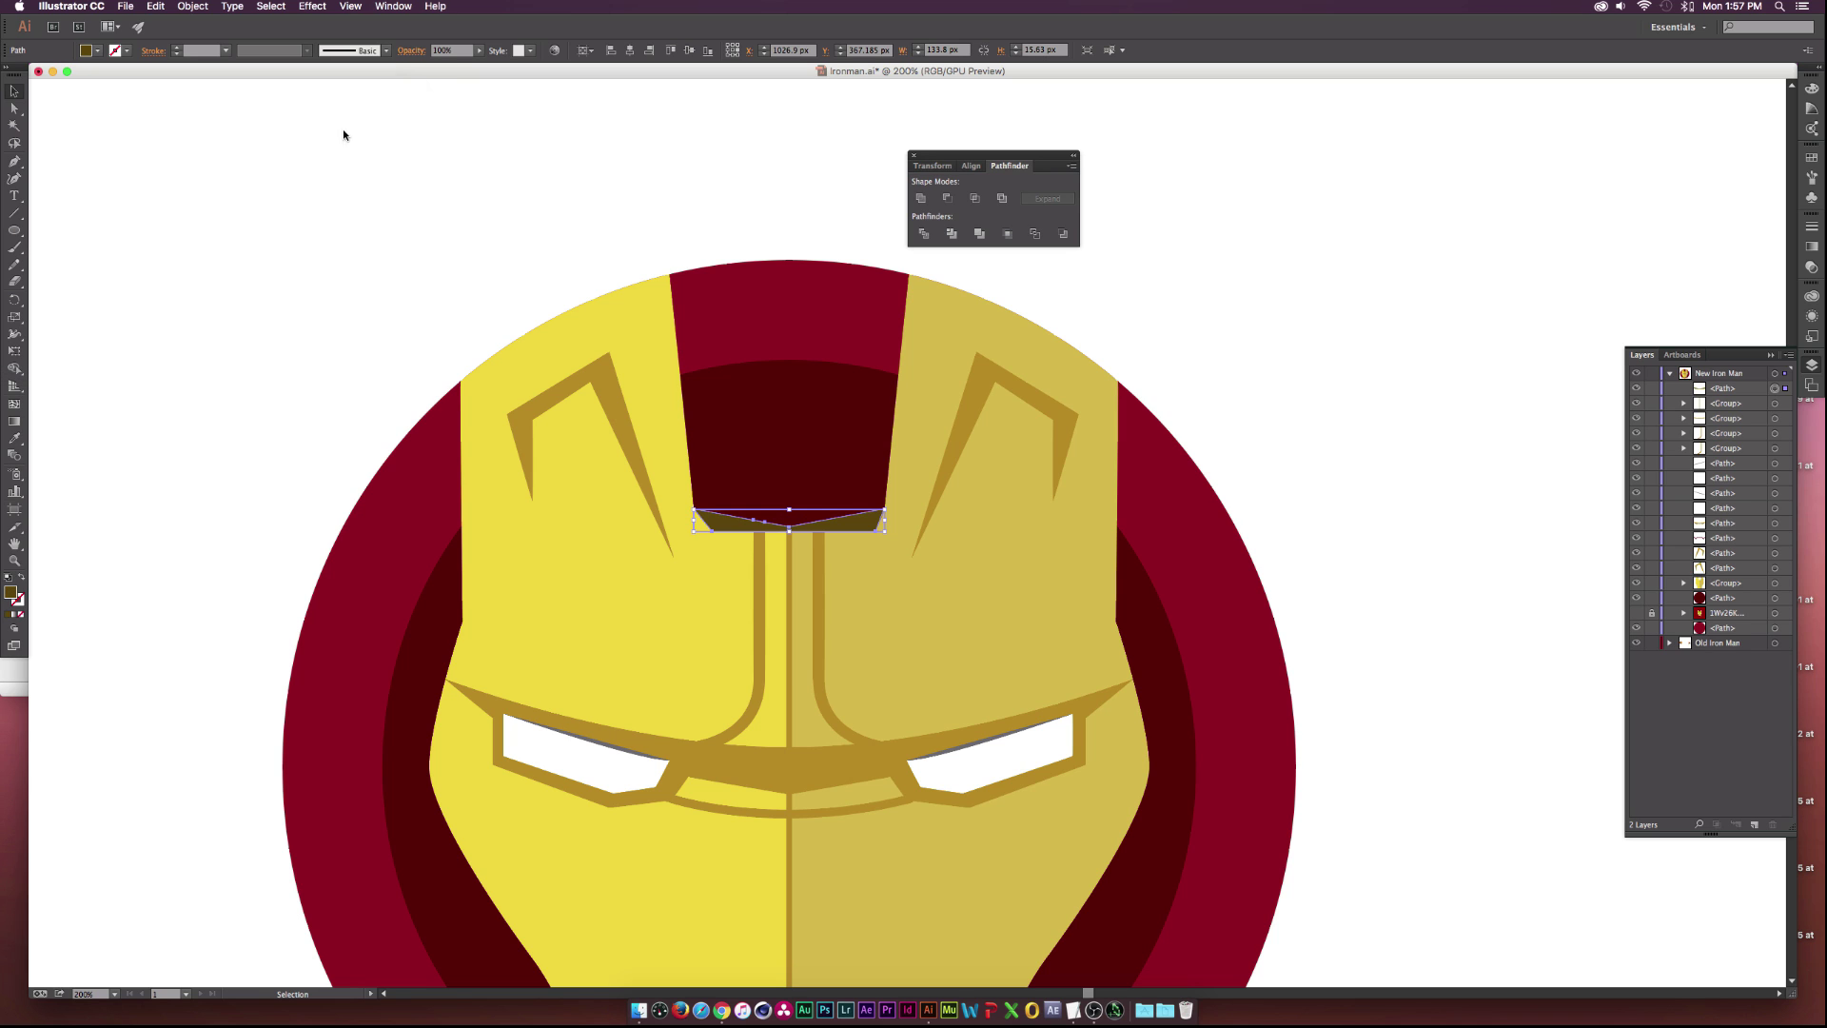
Lower the opacity of the strip below the forehead notch to 52% so it reads as a shadow.
click(481, 50)
drag(449, 65, 438, 65)
click(493, 203)
key(super+minus)
key(super+minus)
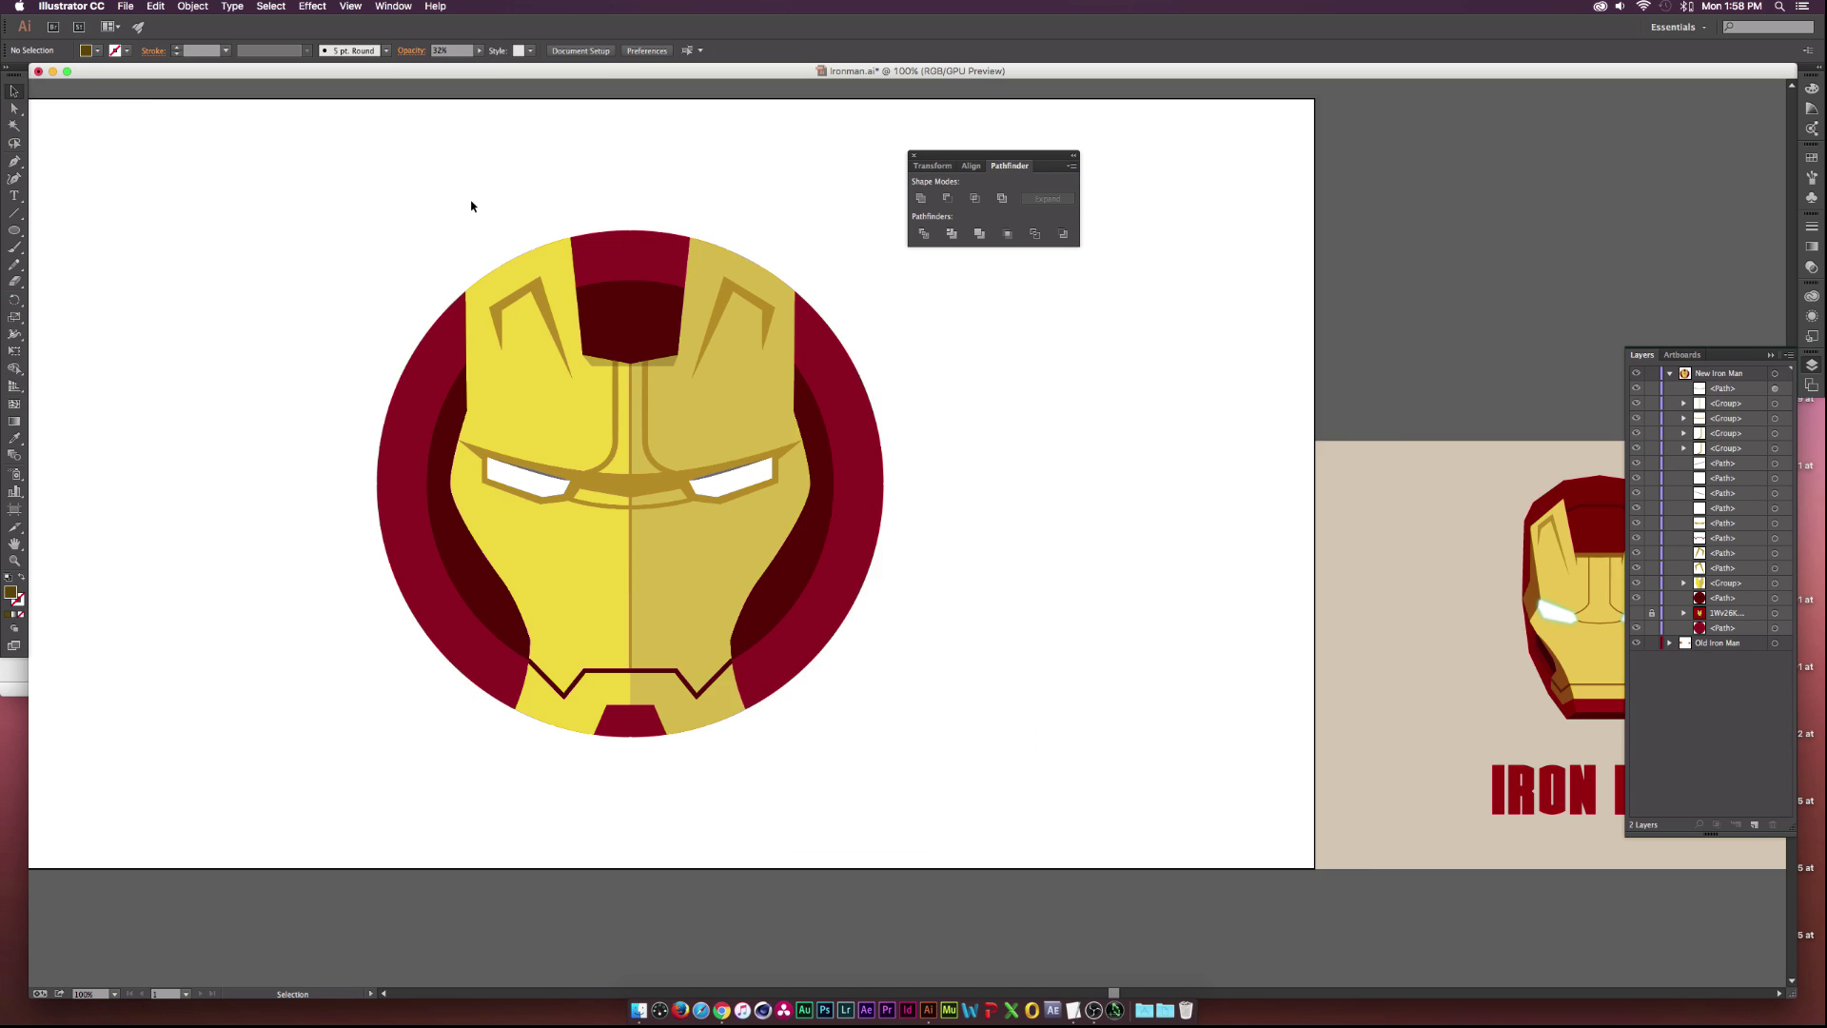
Draw a closed dark brown polygon over the mask's right temple, with a vertical inner edge about 162 px long.
scroll(1020, 408, left, 5)
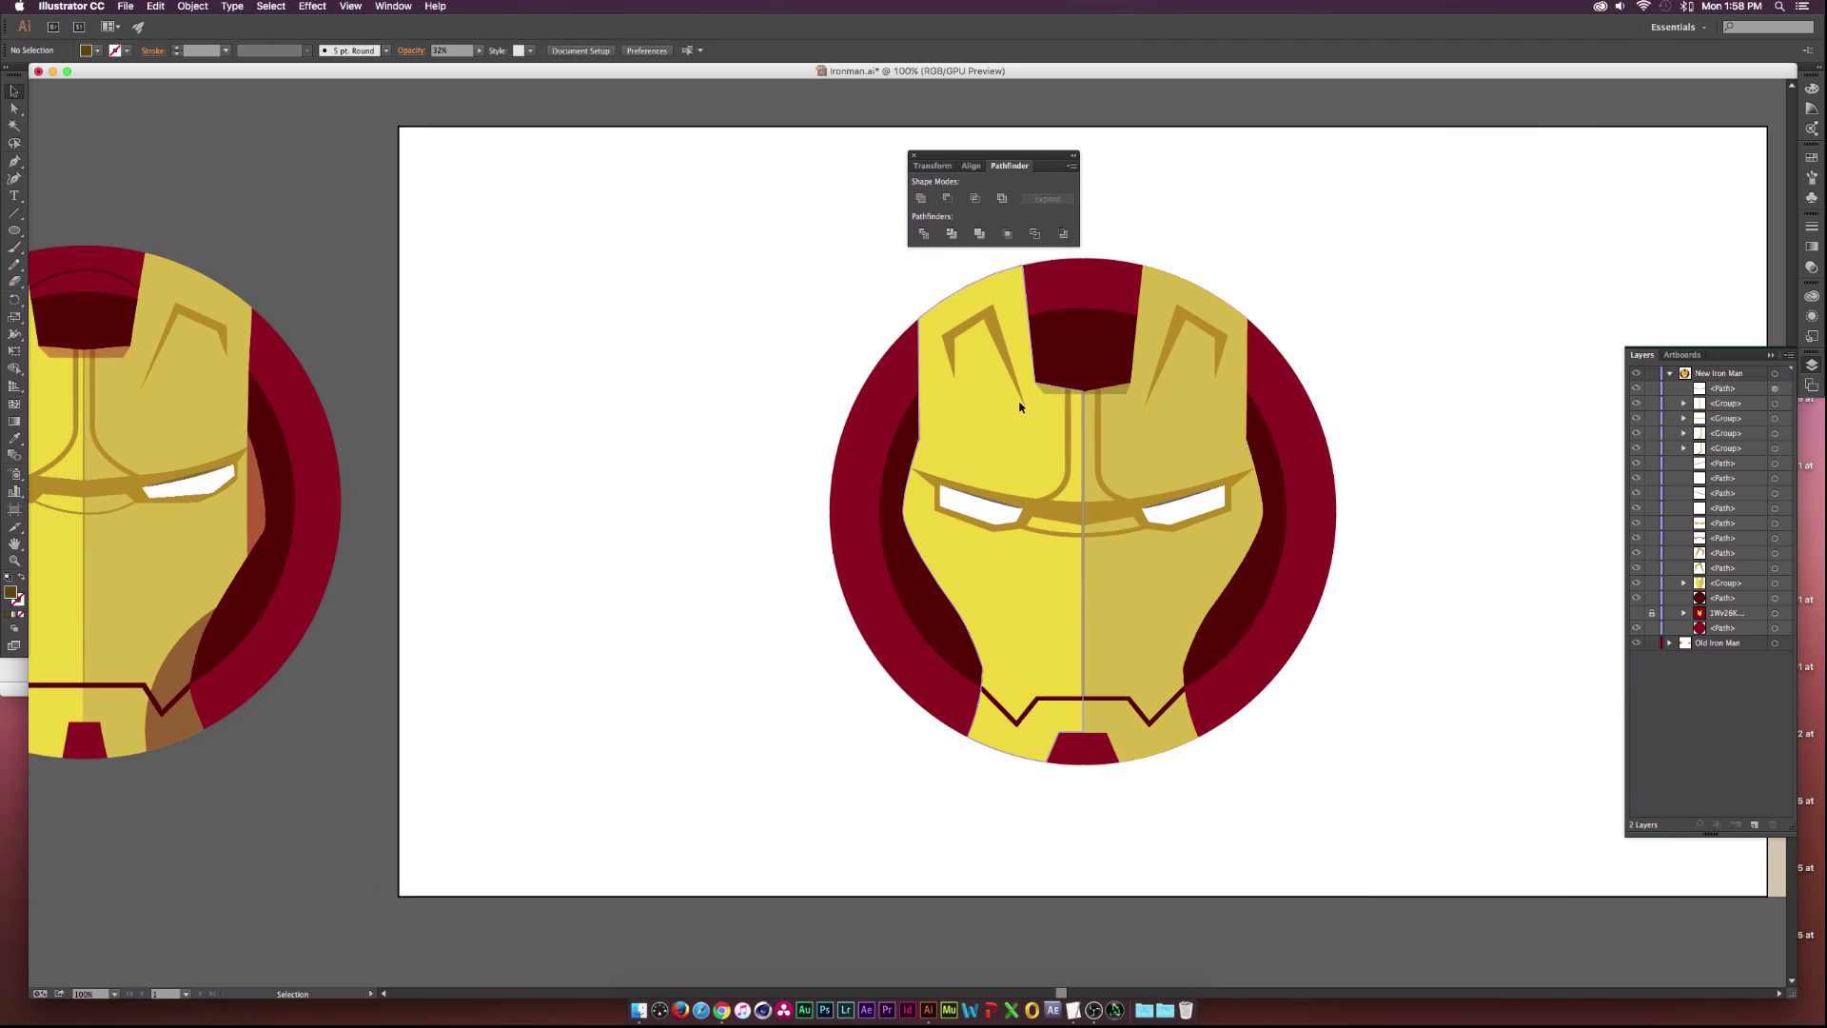
click(16, 163)
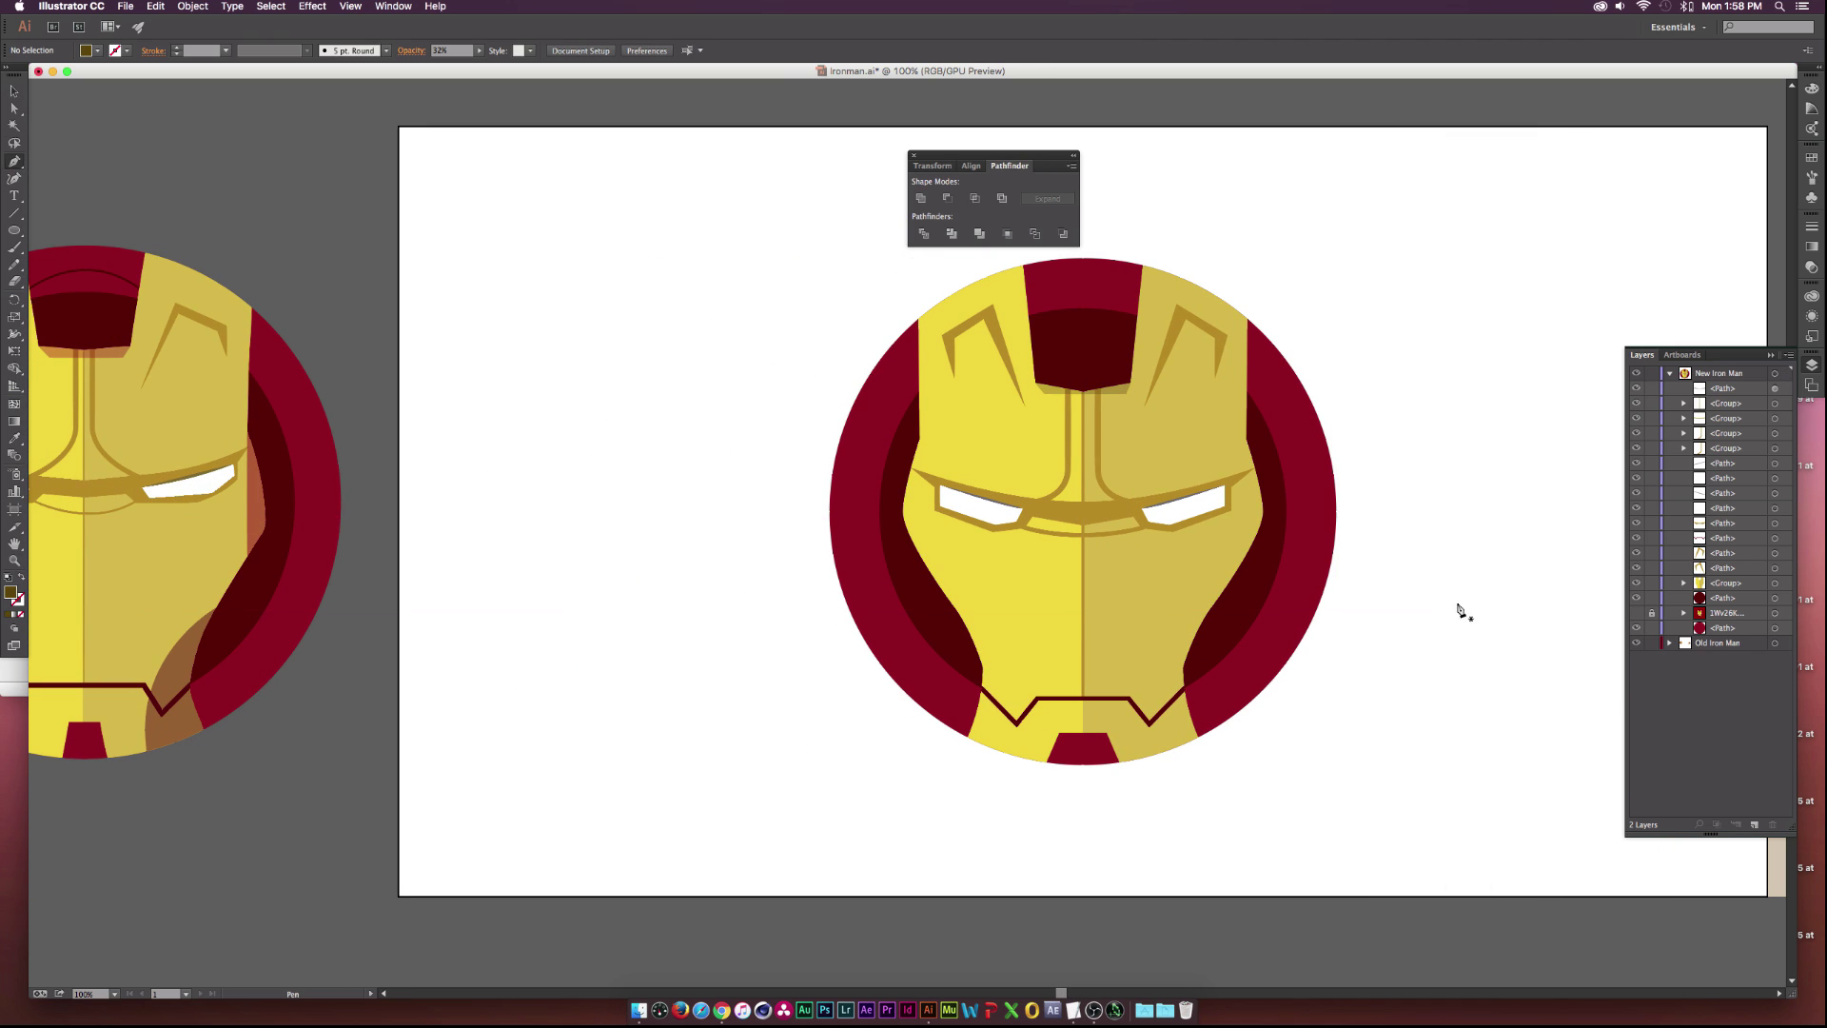
key(super+plus)
click(1192, 375)
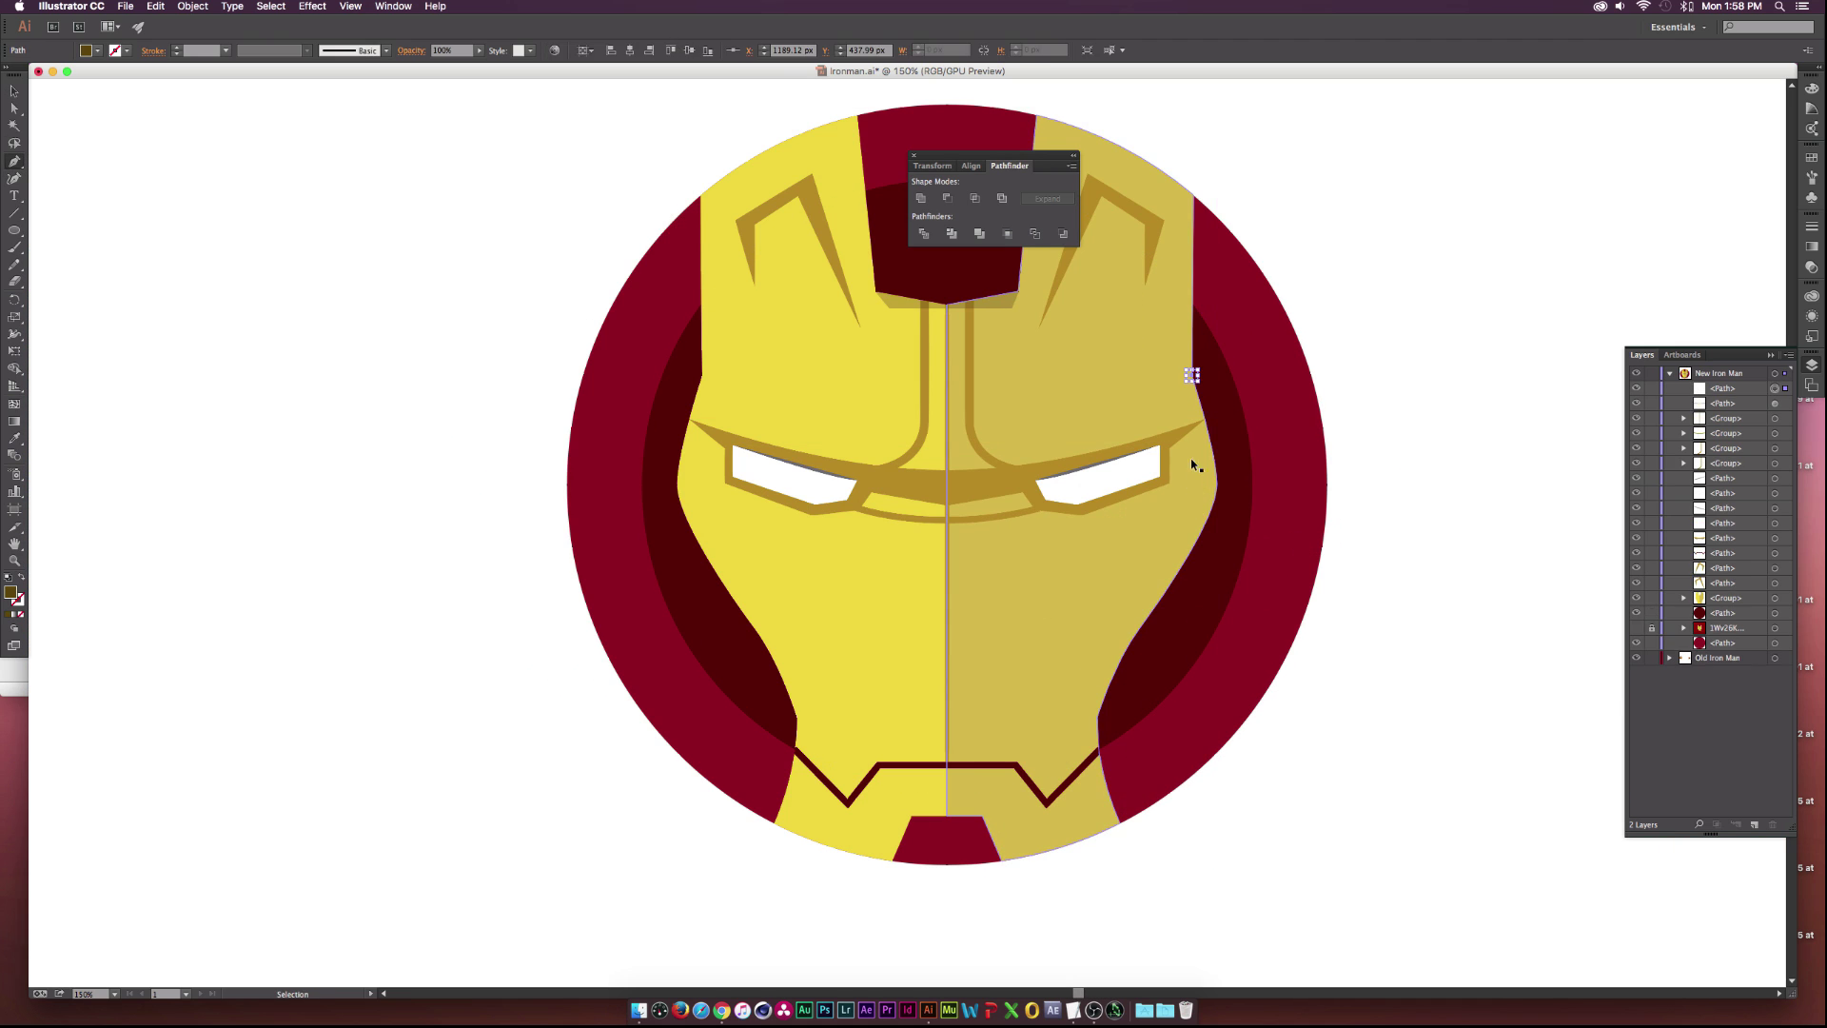
key(super+z)
click(1193, 378)
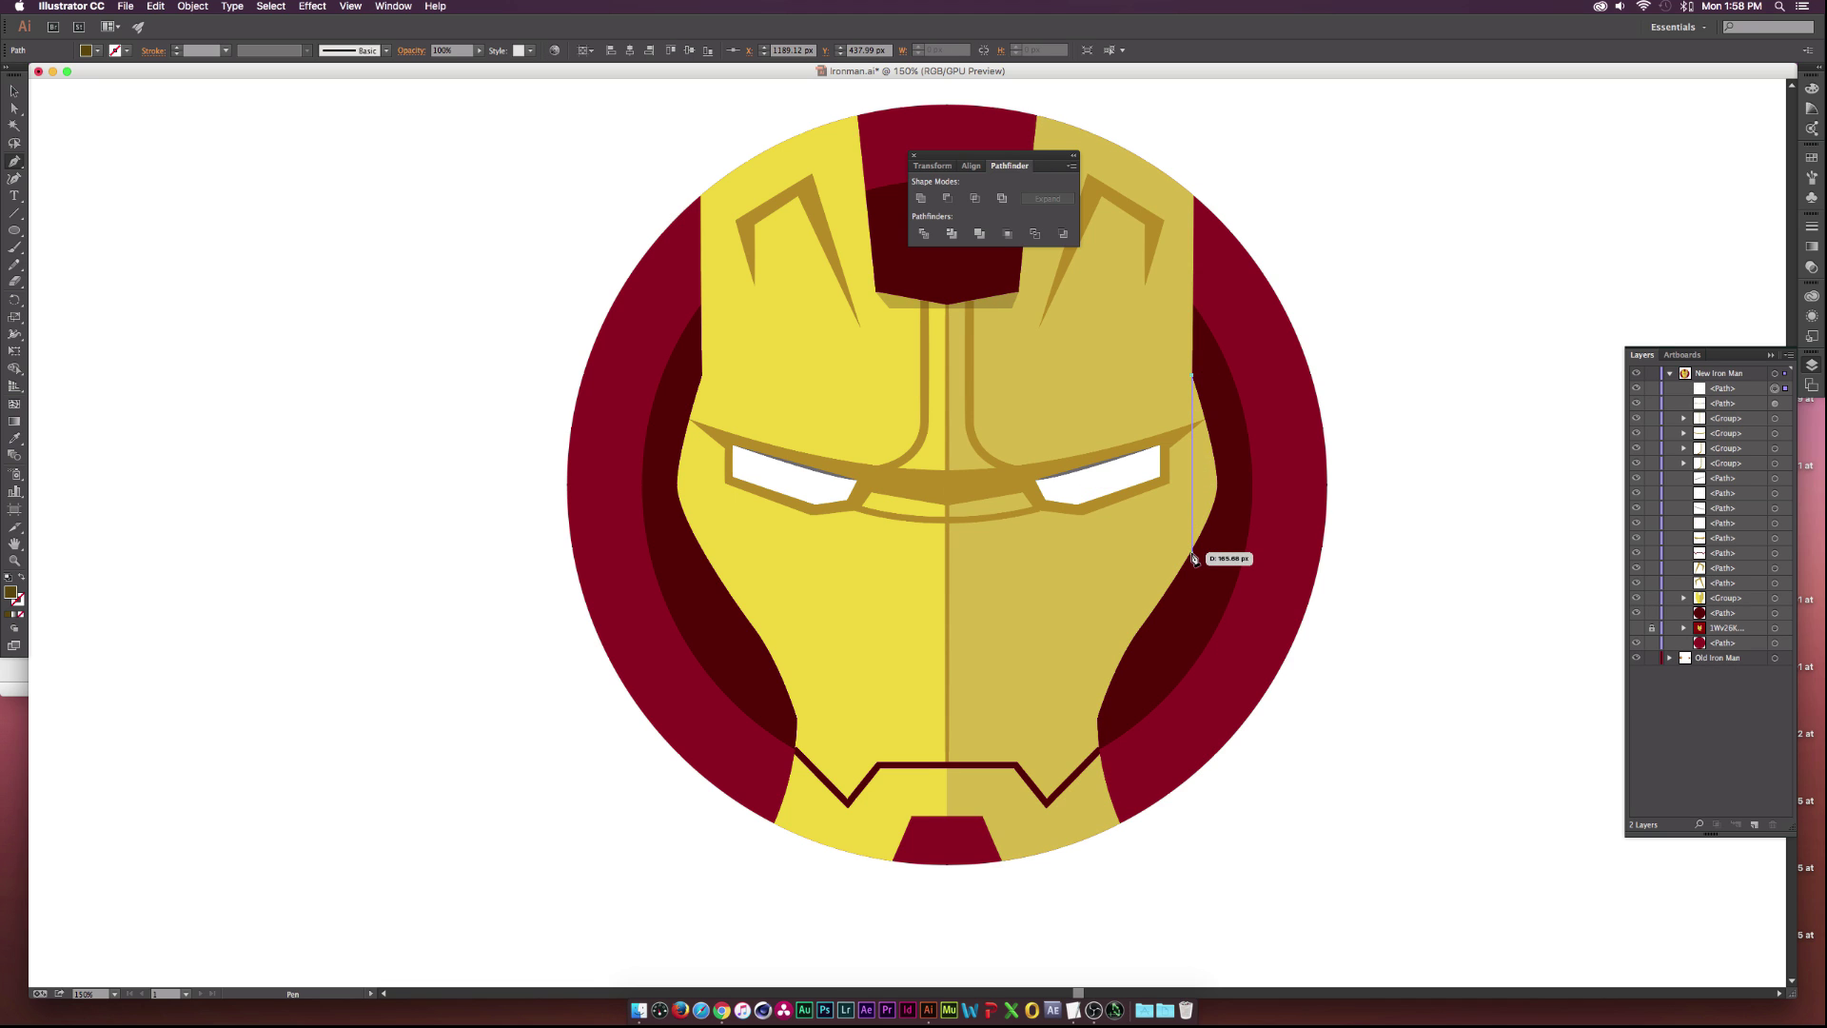
shift+click(1193, 551)
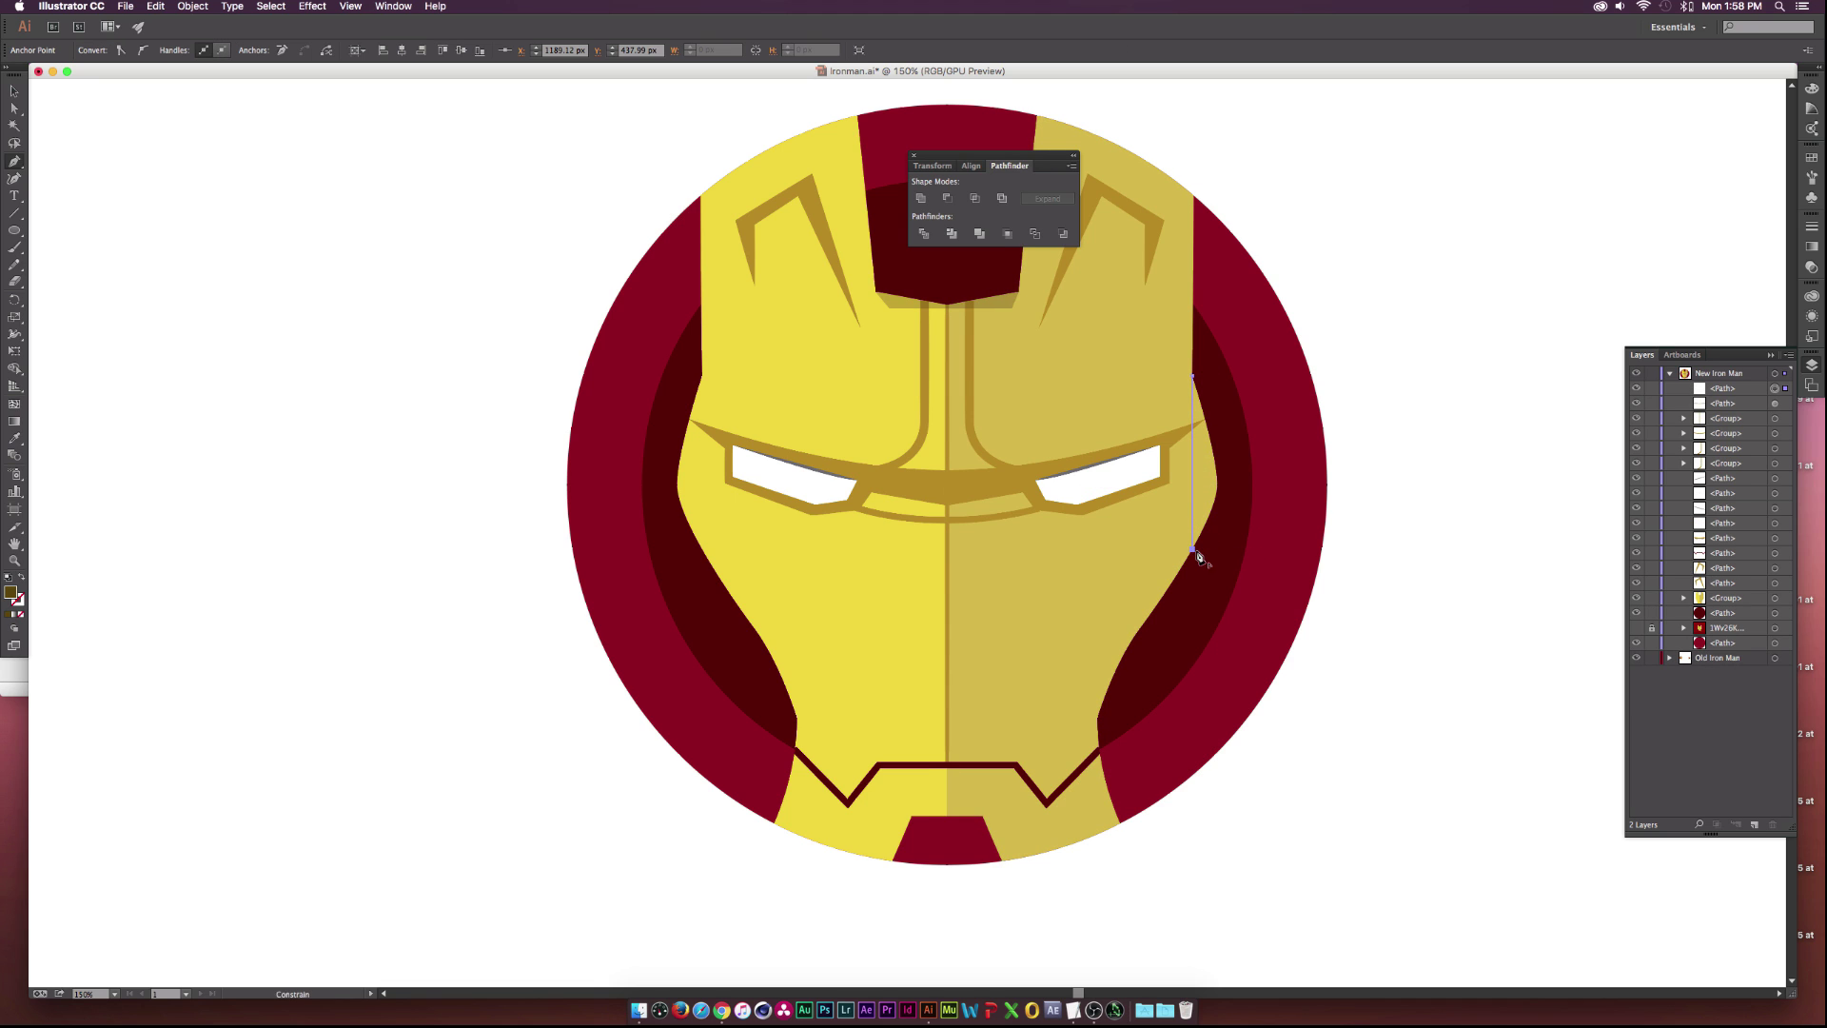
click(1276, 549)
click(1269, 387)
click(1210, 363)
key(v)
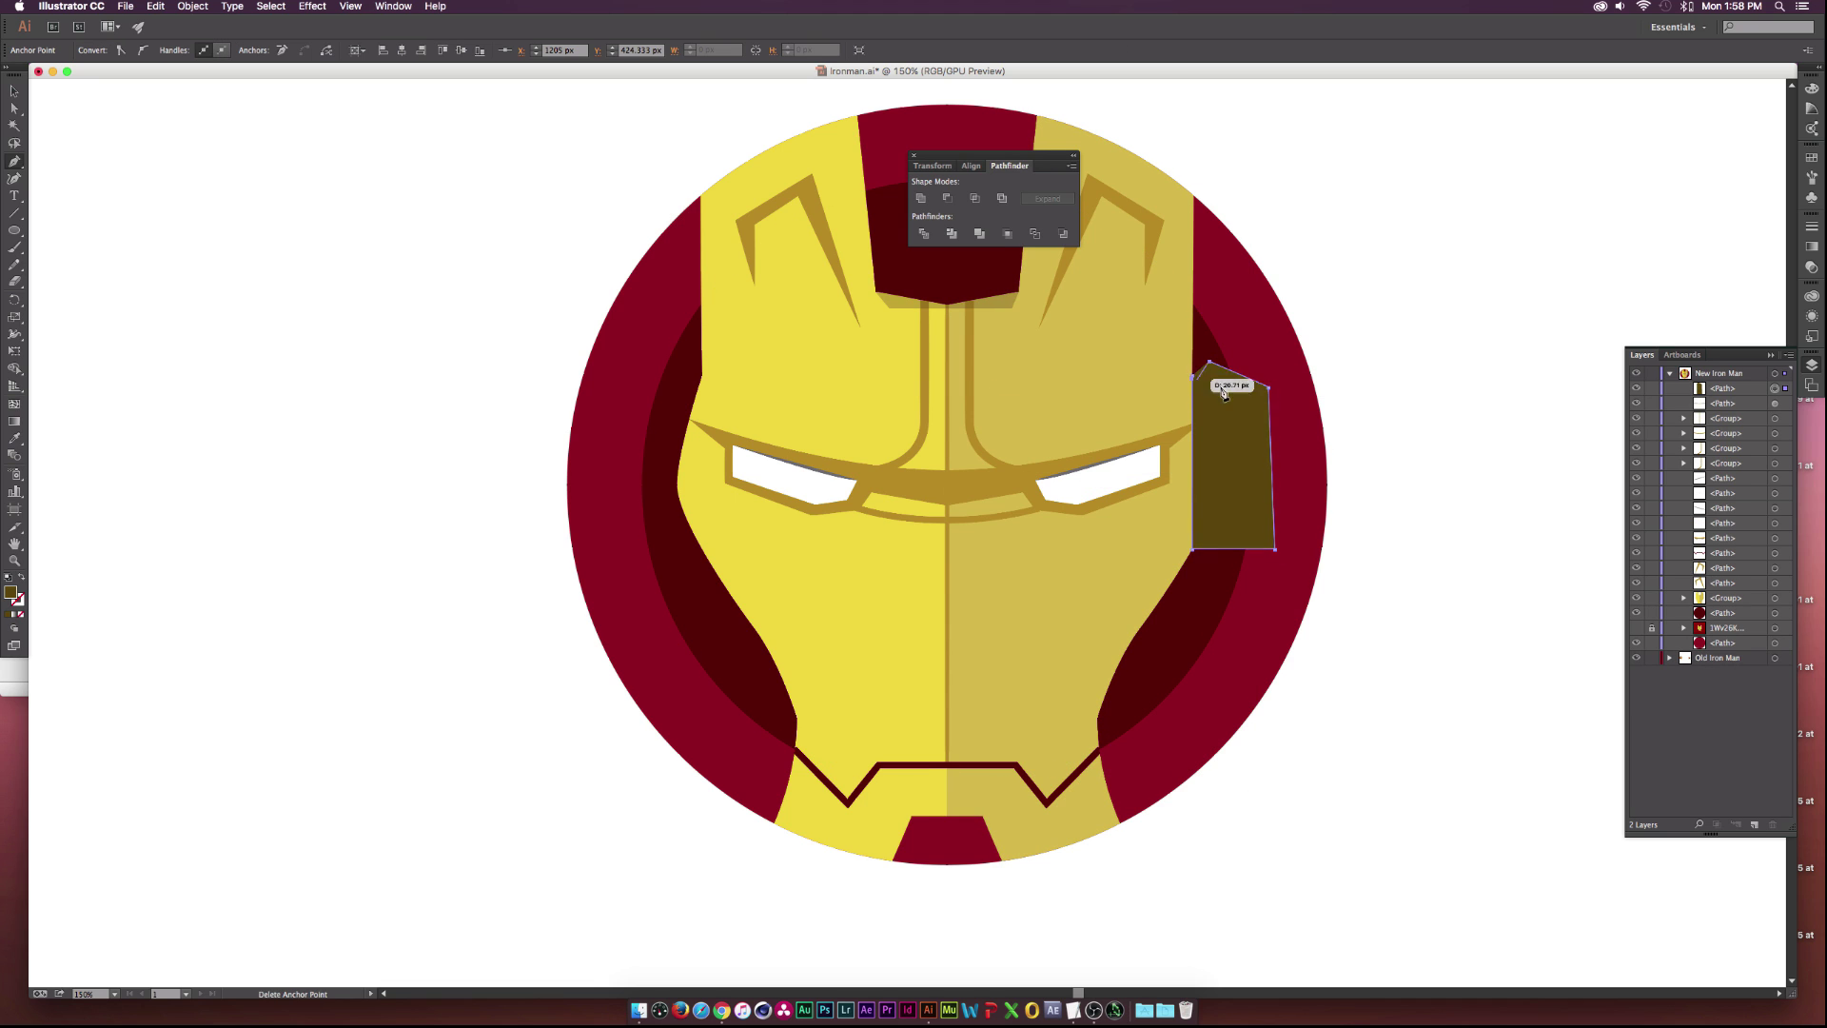
Cut away the part of the polygon outside the mask's right edge with Shape Builder, leaving a thin temple sliver.
shift+click(1161, 405)
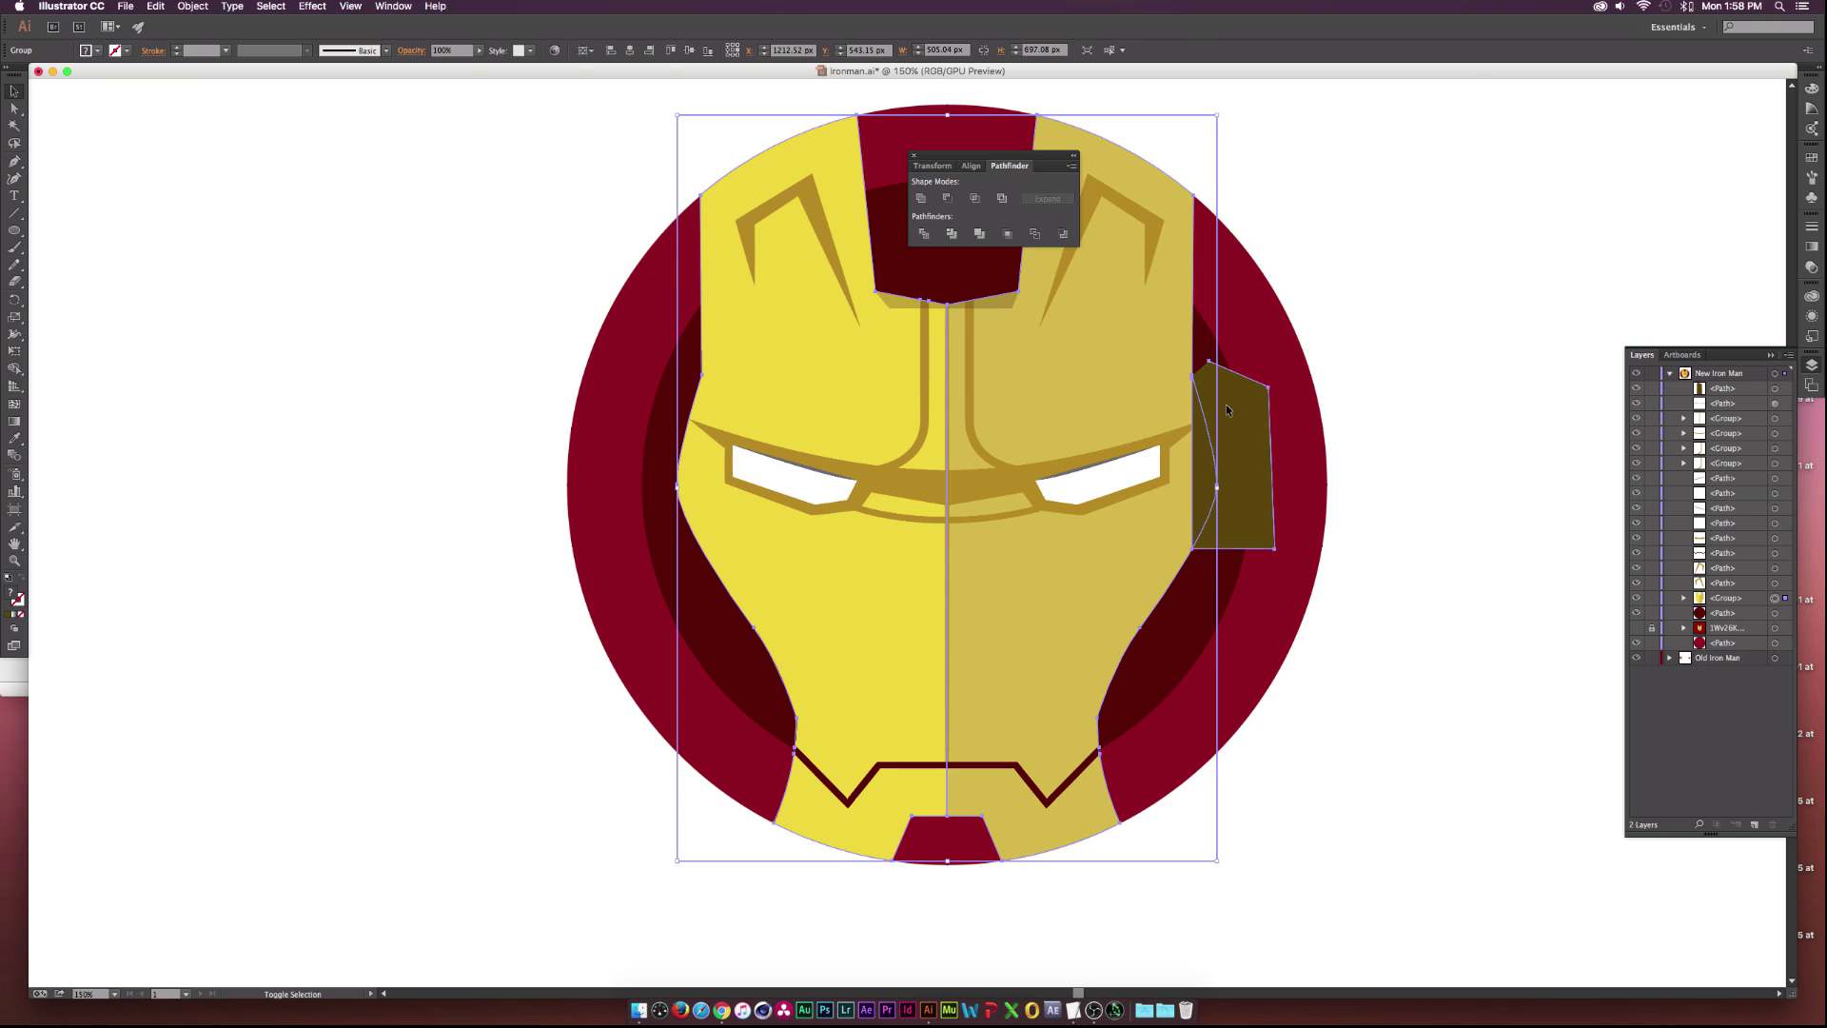
shift+click(971, 288)
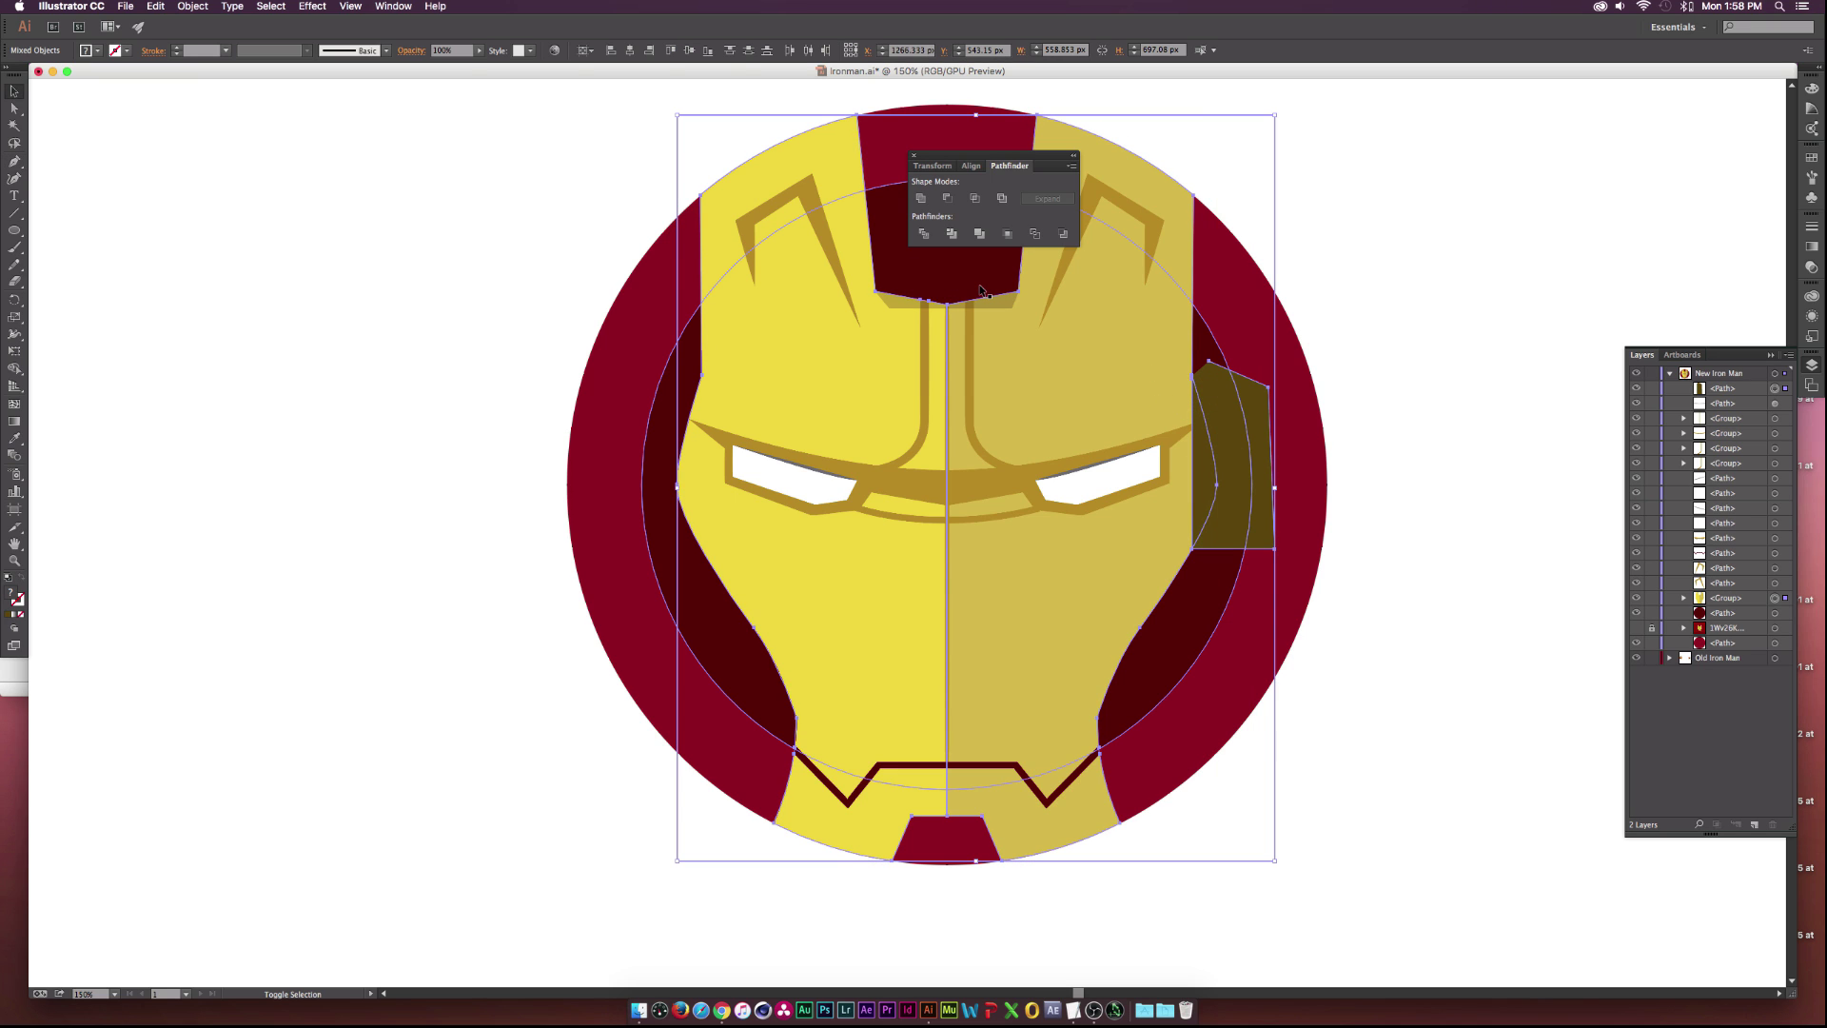
key(shift+m)
alt+click(1248, 420)
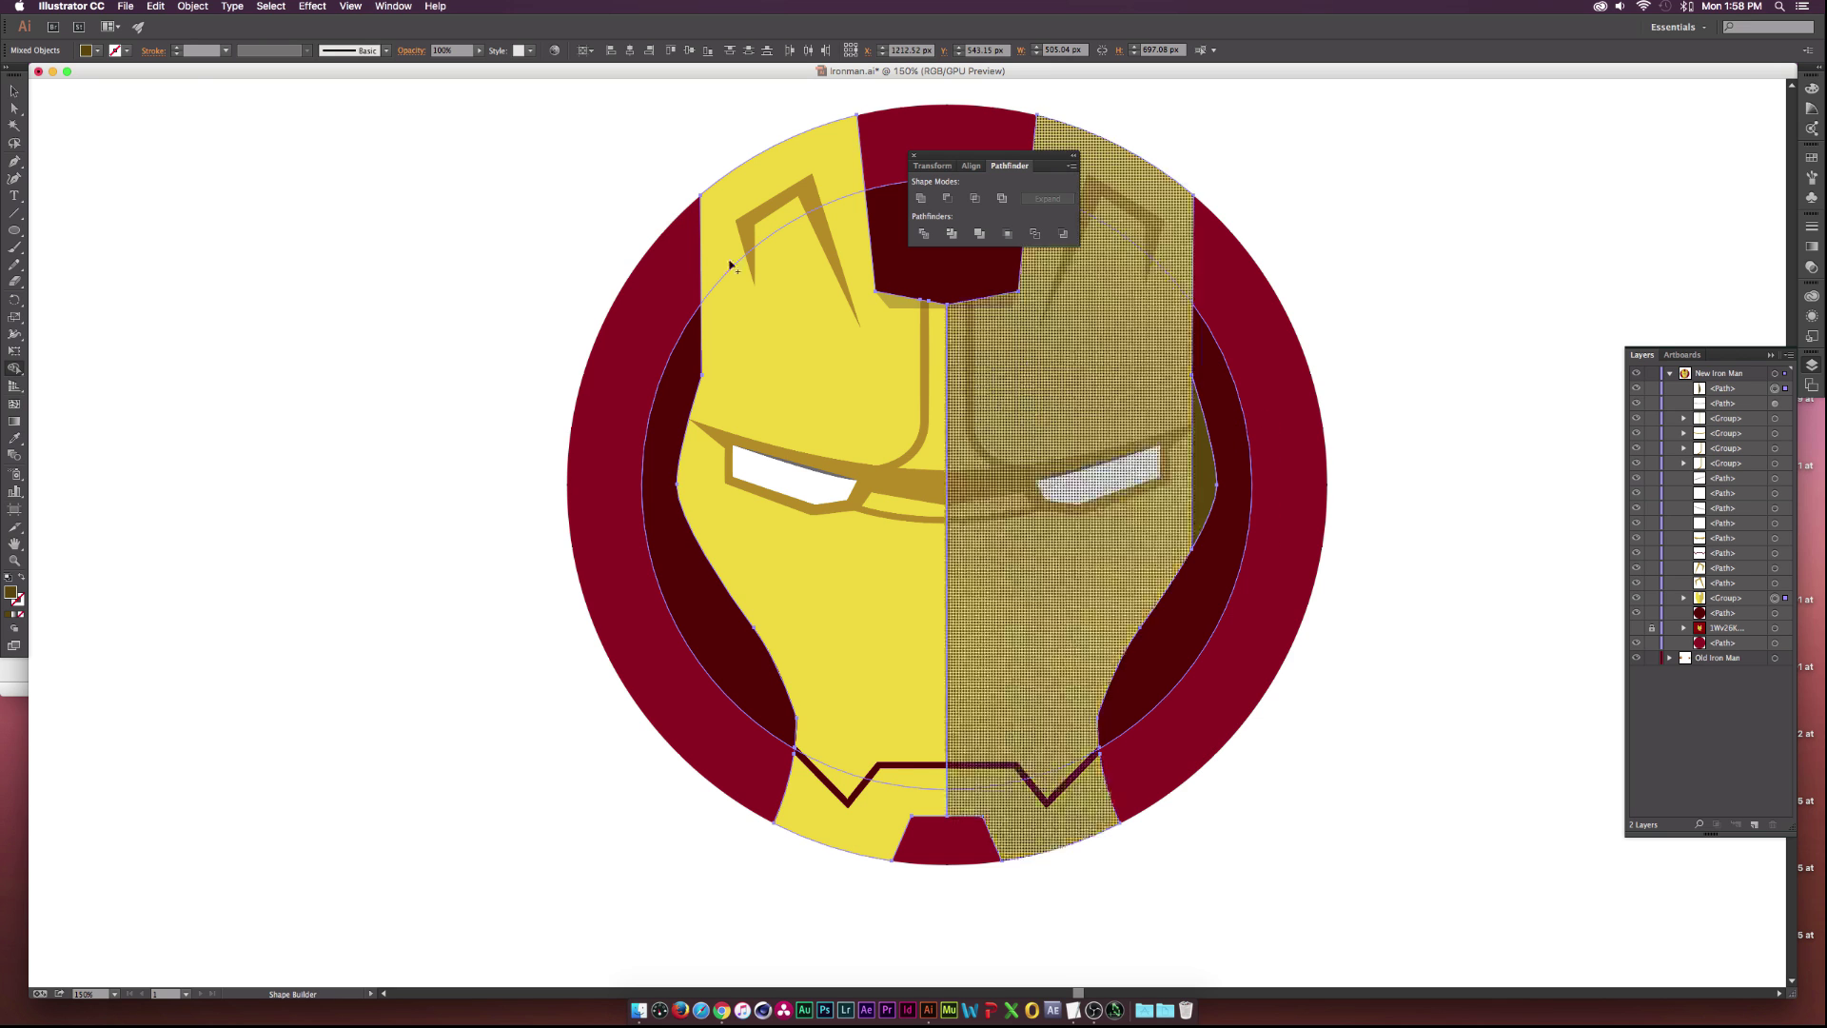
click(14, 90)
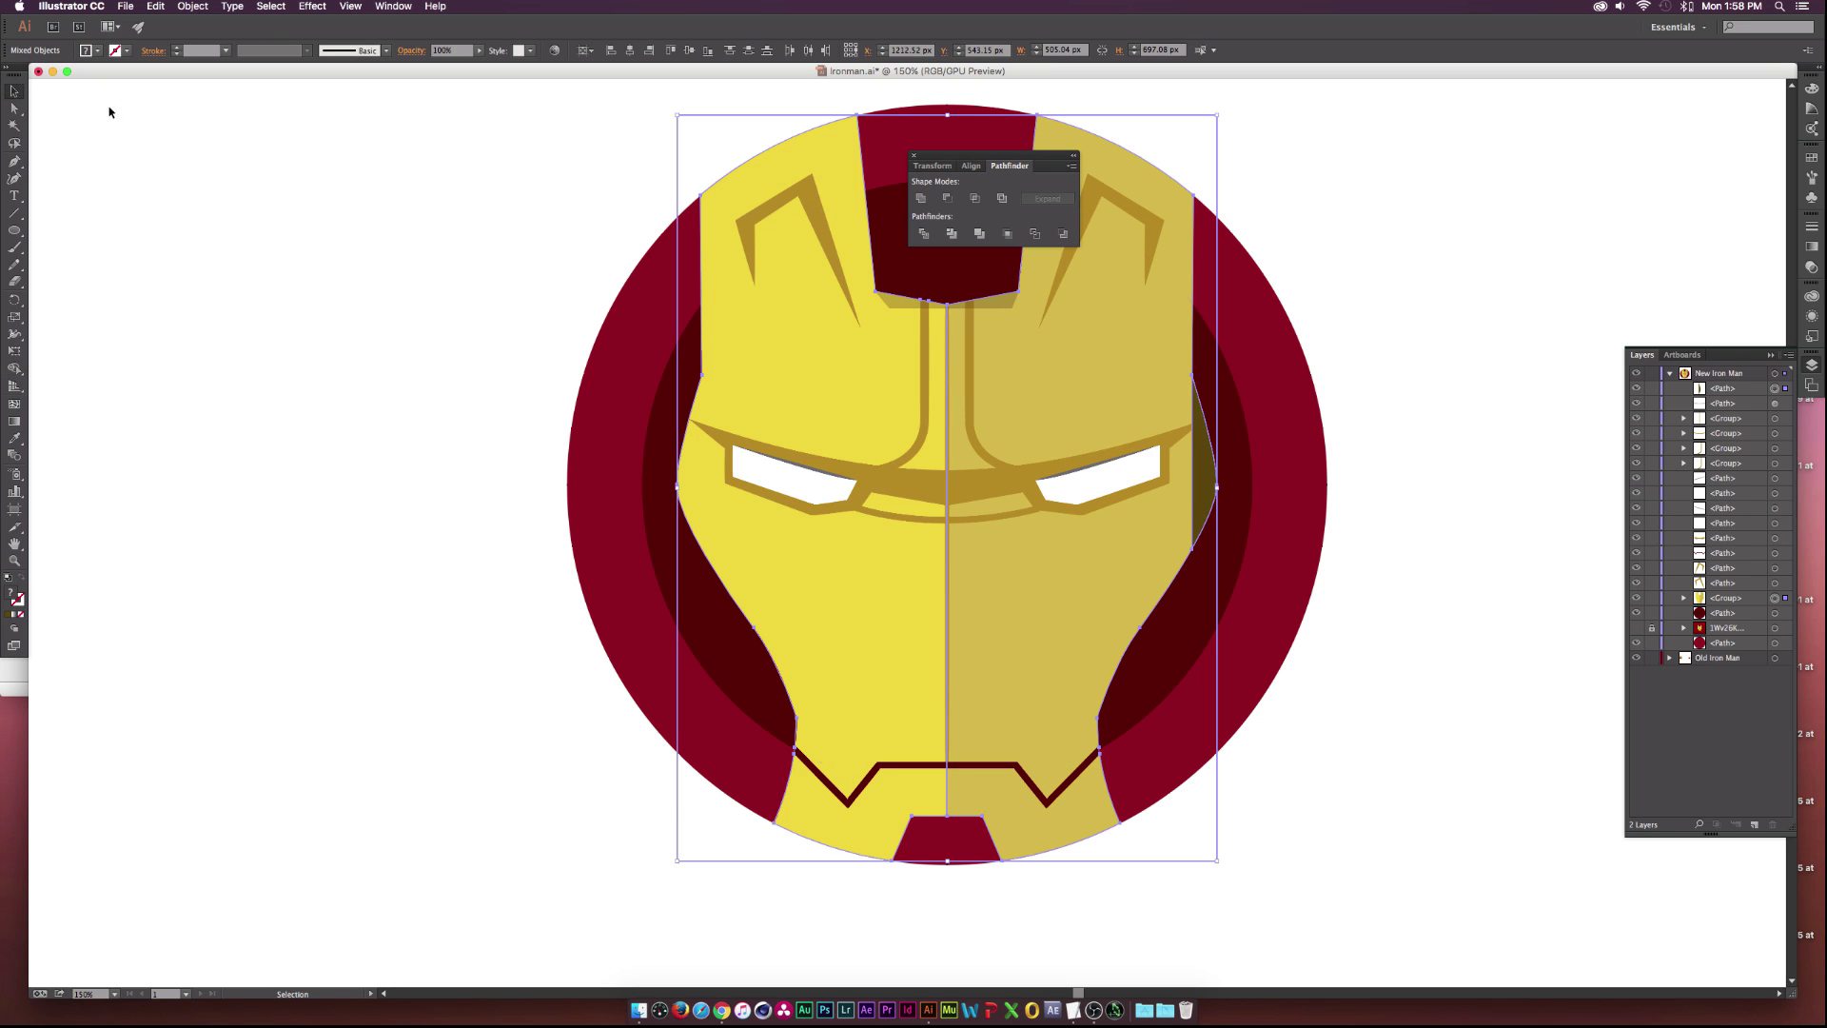
Lower the opacity of the right temple sliver to 32% so it reads as a shadow.
click(978, 303)
click(1195, 457)
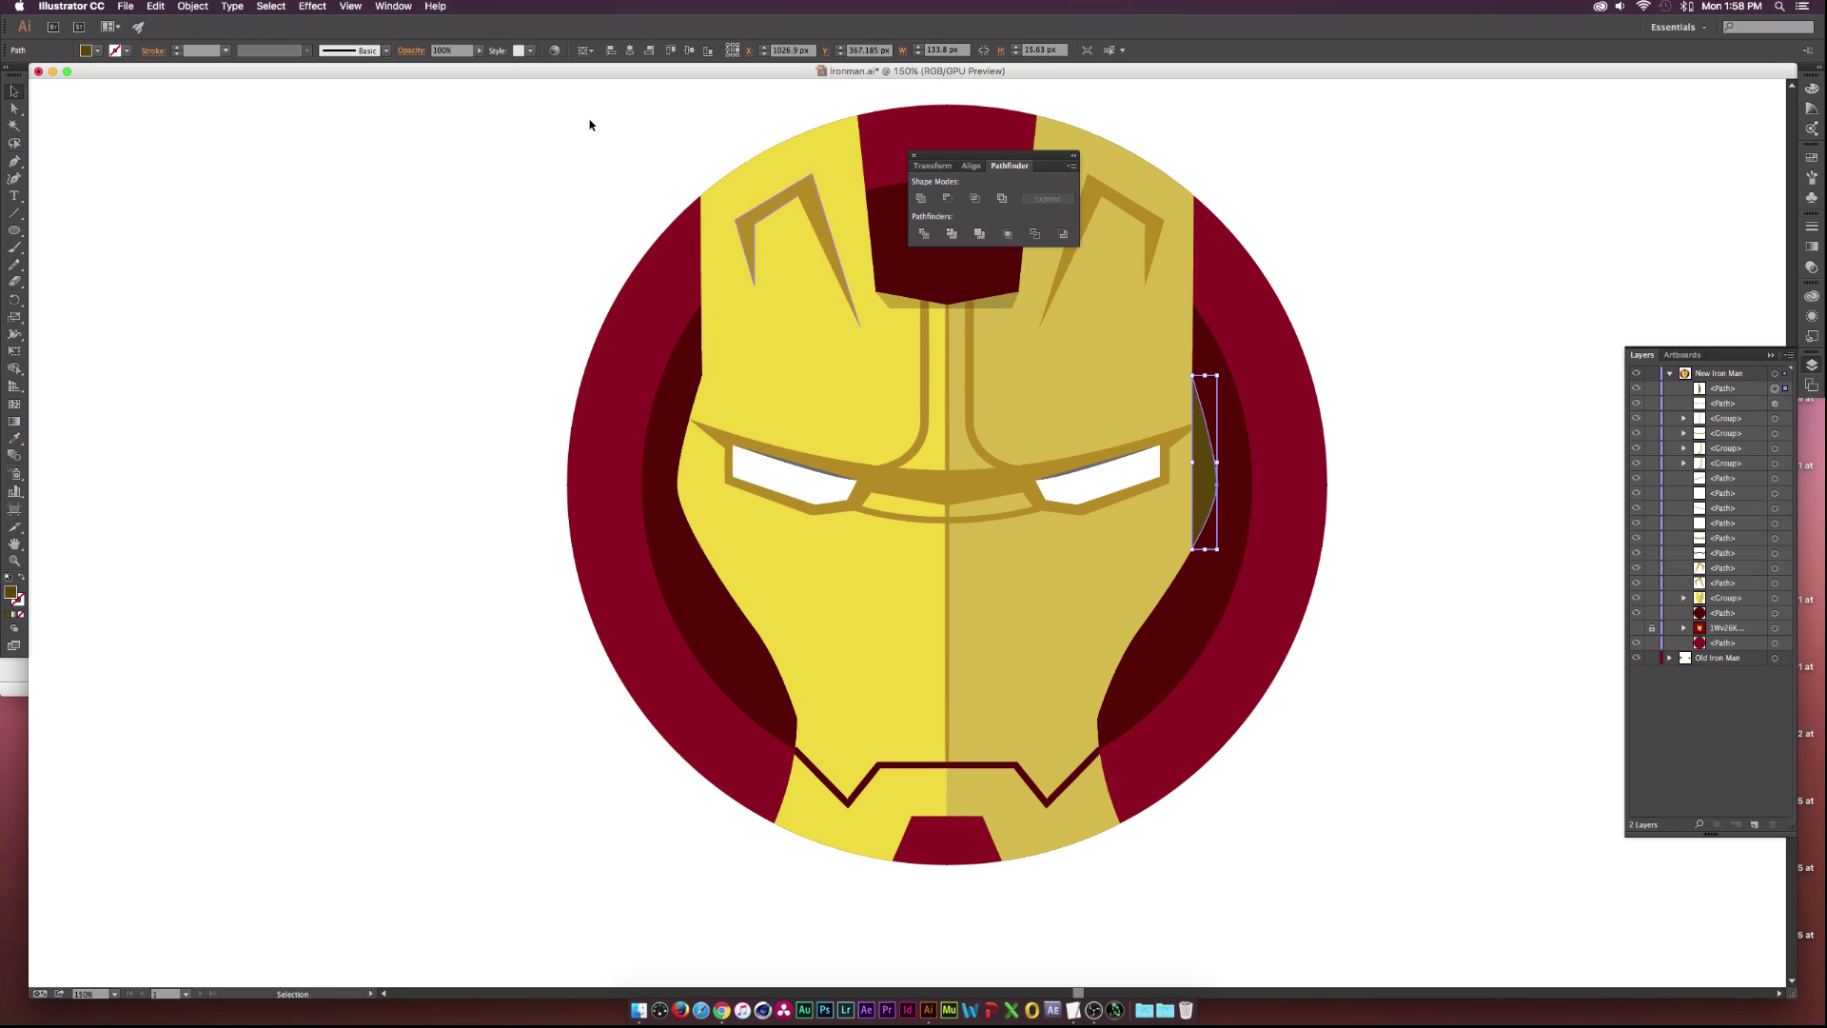
click(479, 50)
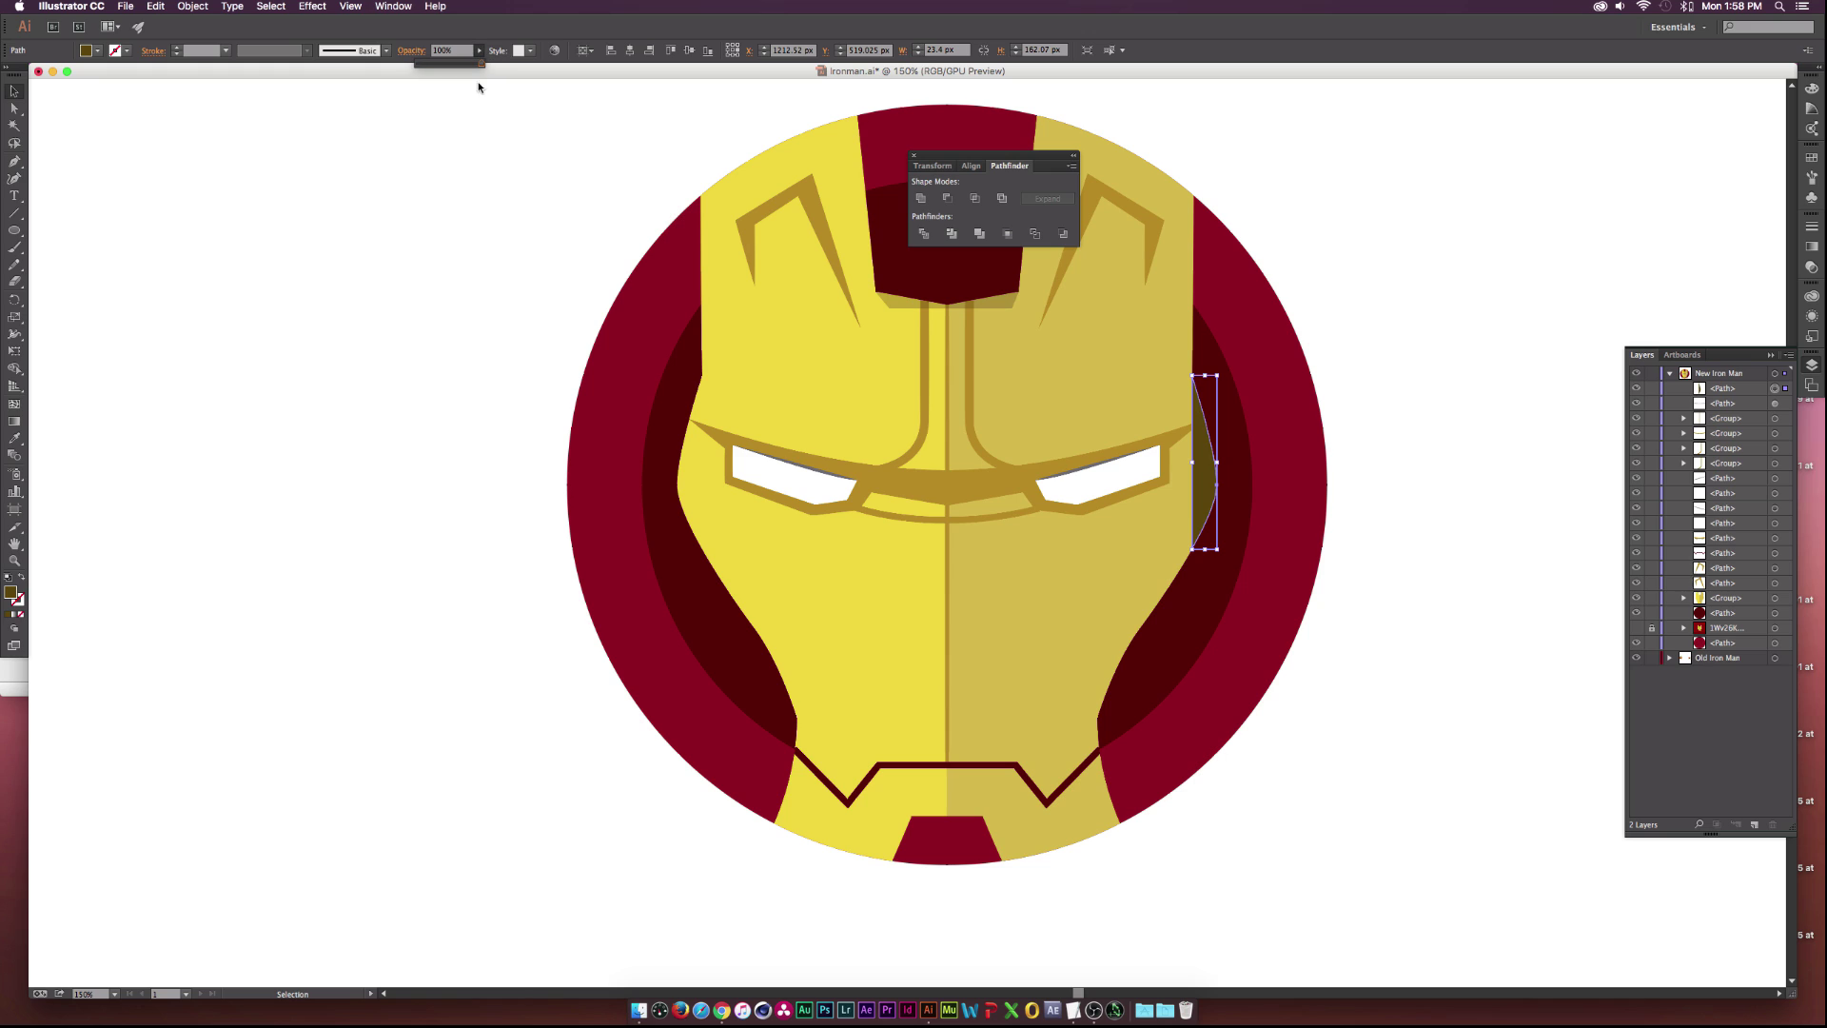
click(435, 52)
text(32)
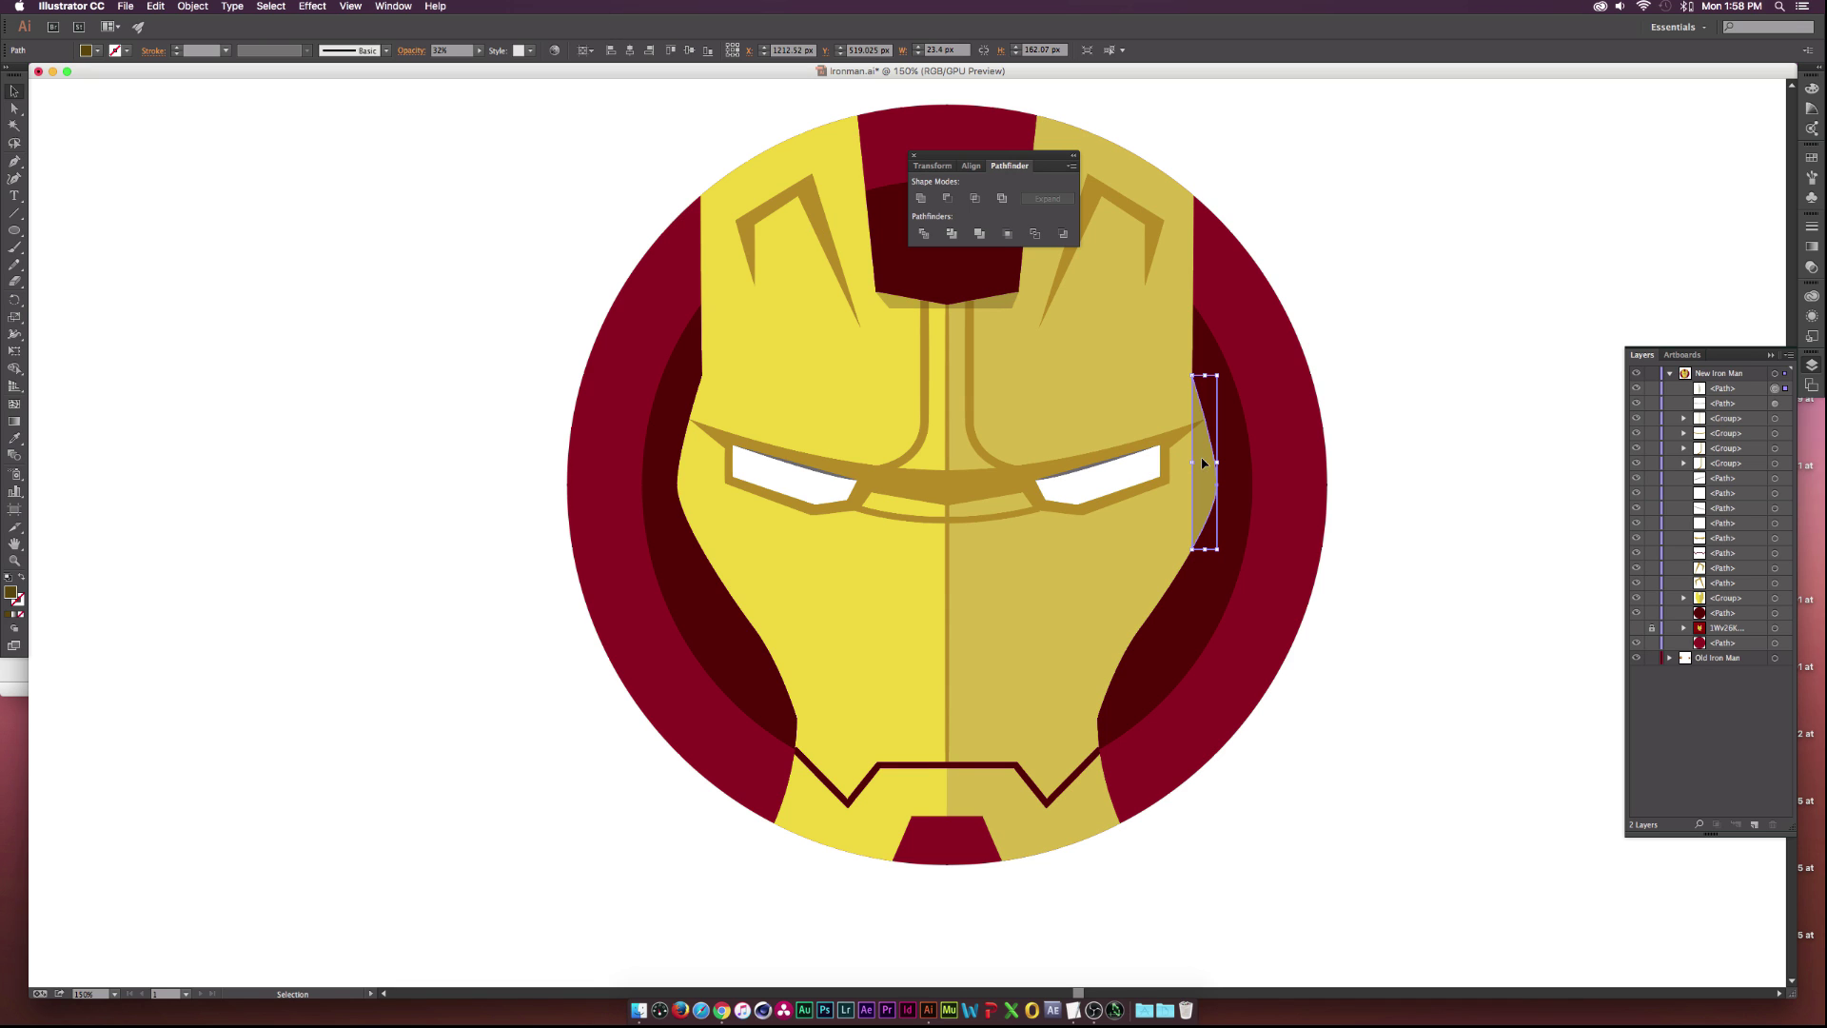
Duplicate the right temple shadow in place and reflect the copy across the vertical axis.
text(a)
key(super+c)
key(super+f)
click(192, 7)
mouse_move(229, 22)
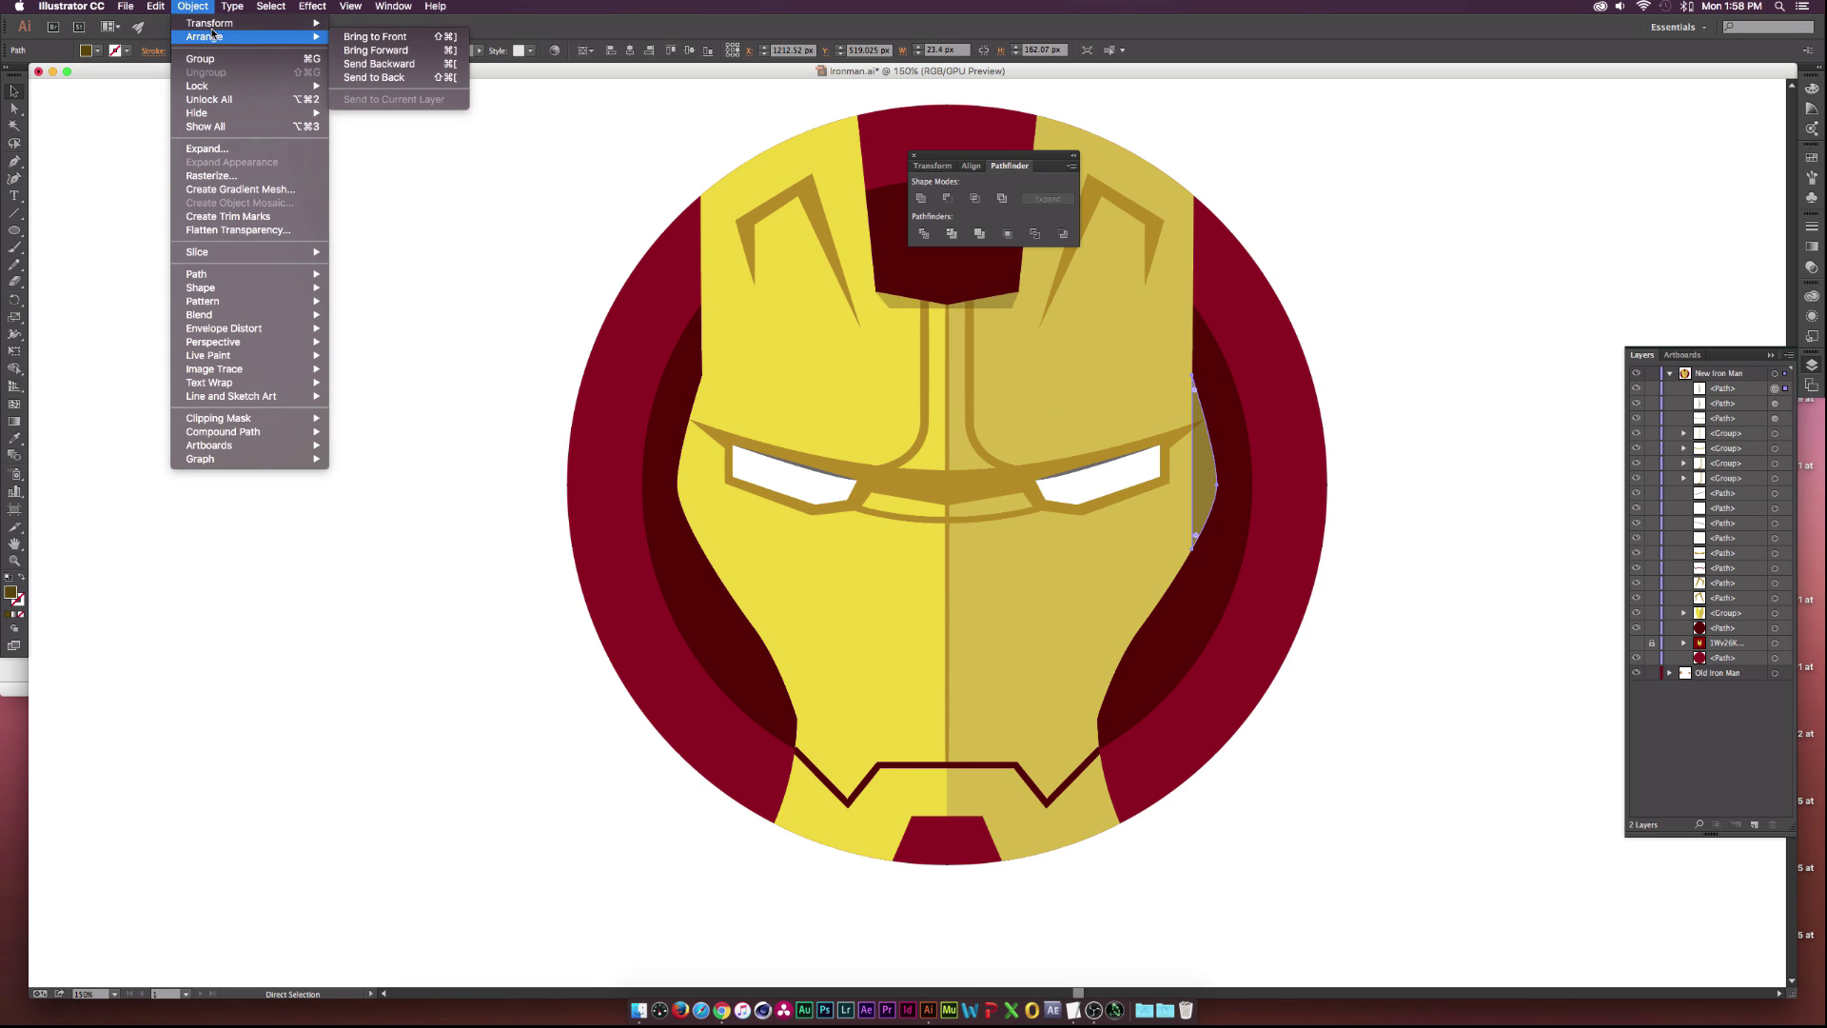
click(395, 79)
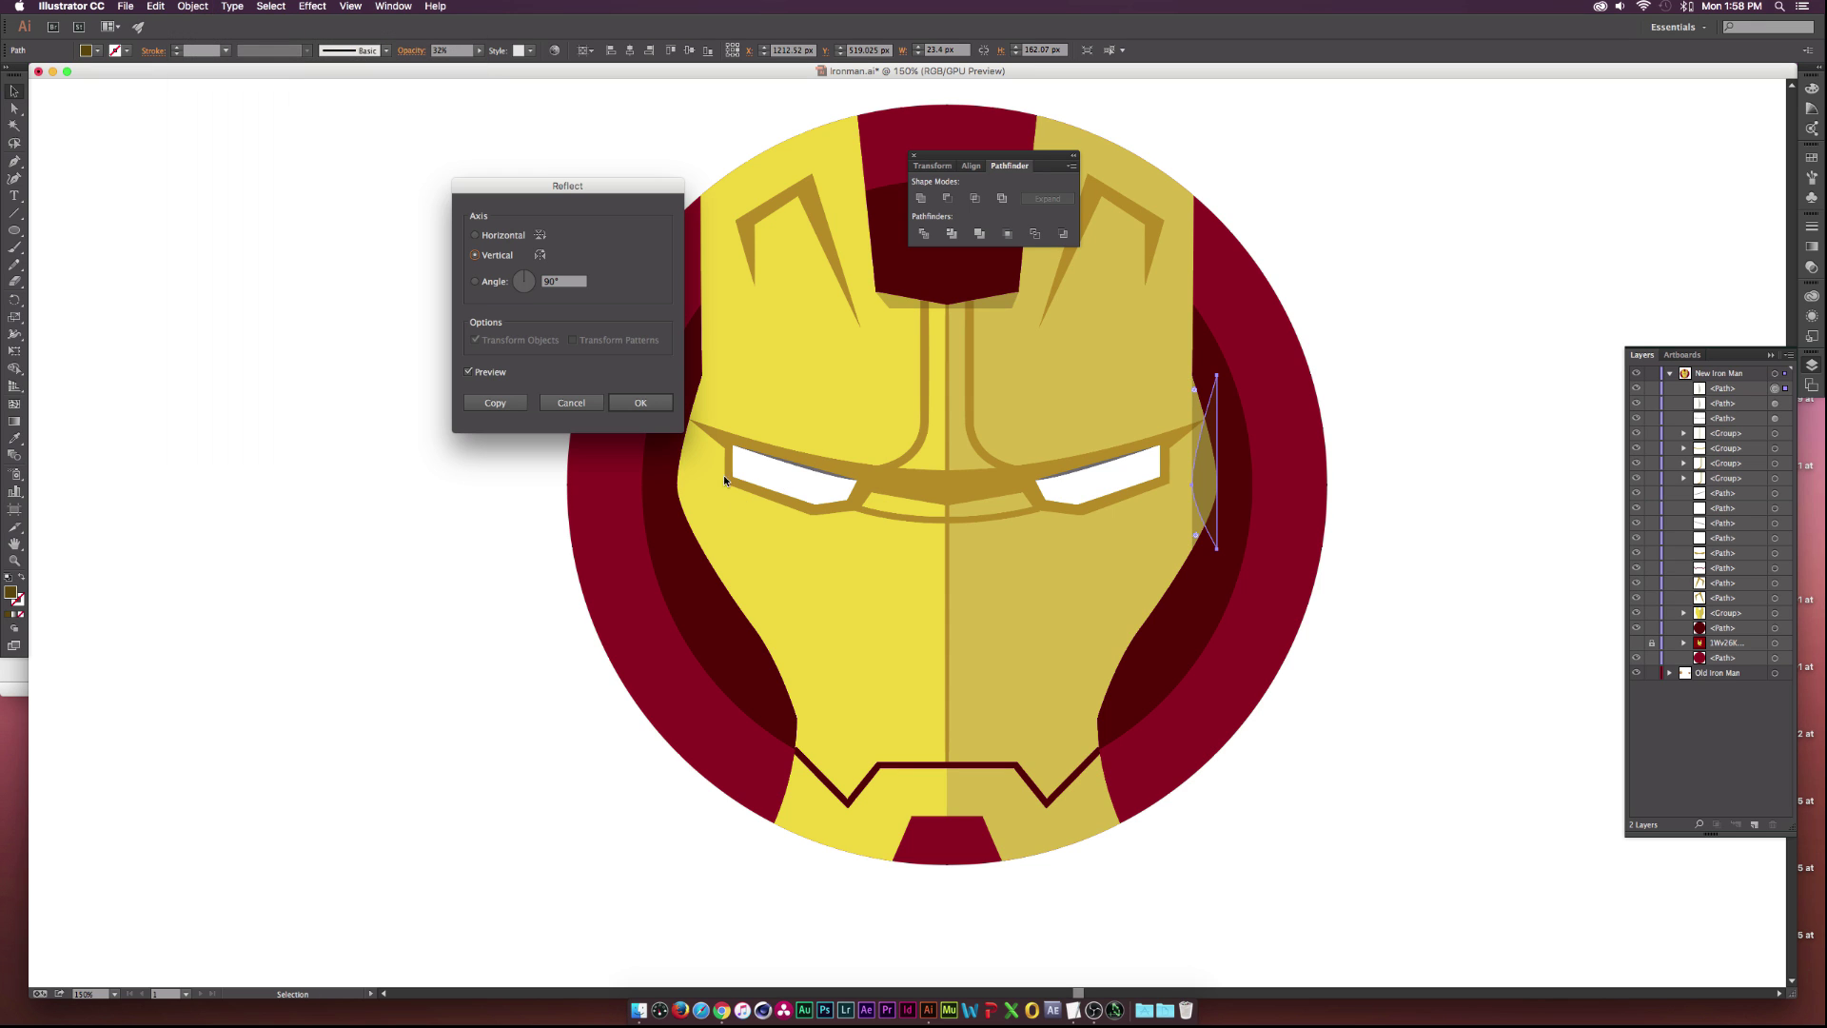
click(652, 411)
Move the reflected temple shadow onto the mask's left temple, flush with the outer edge.
drag(1215, 455, 693, 477)
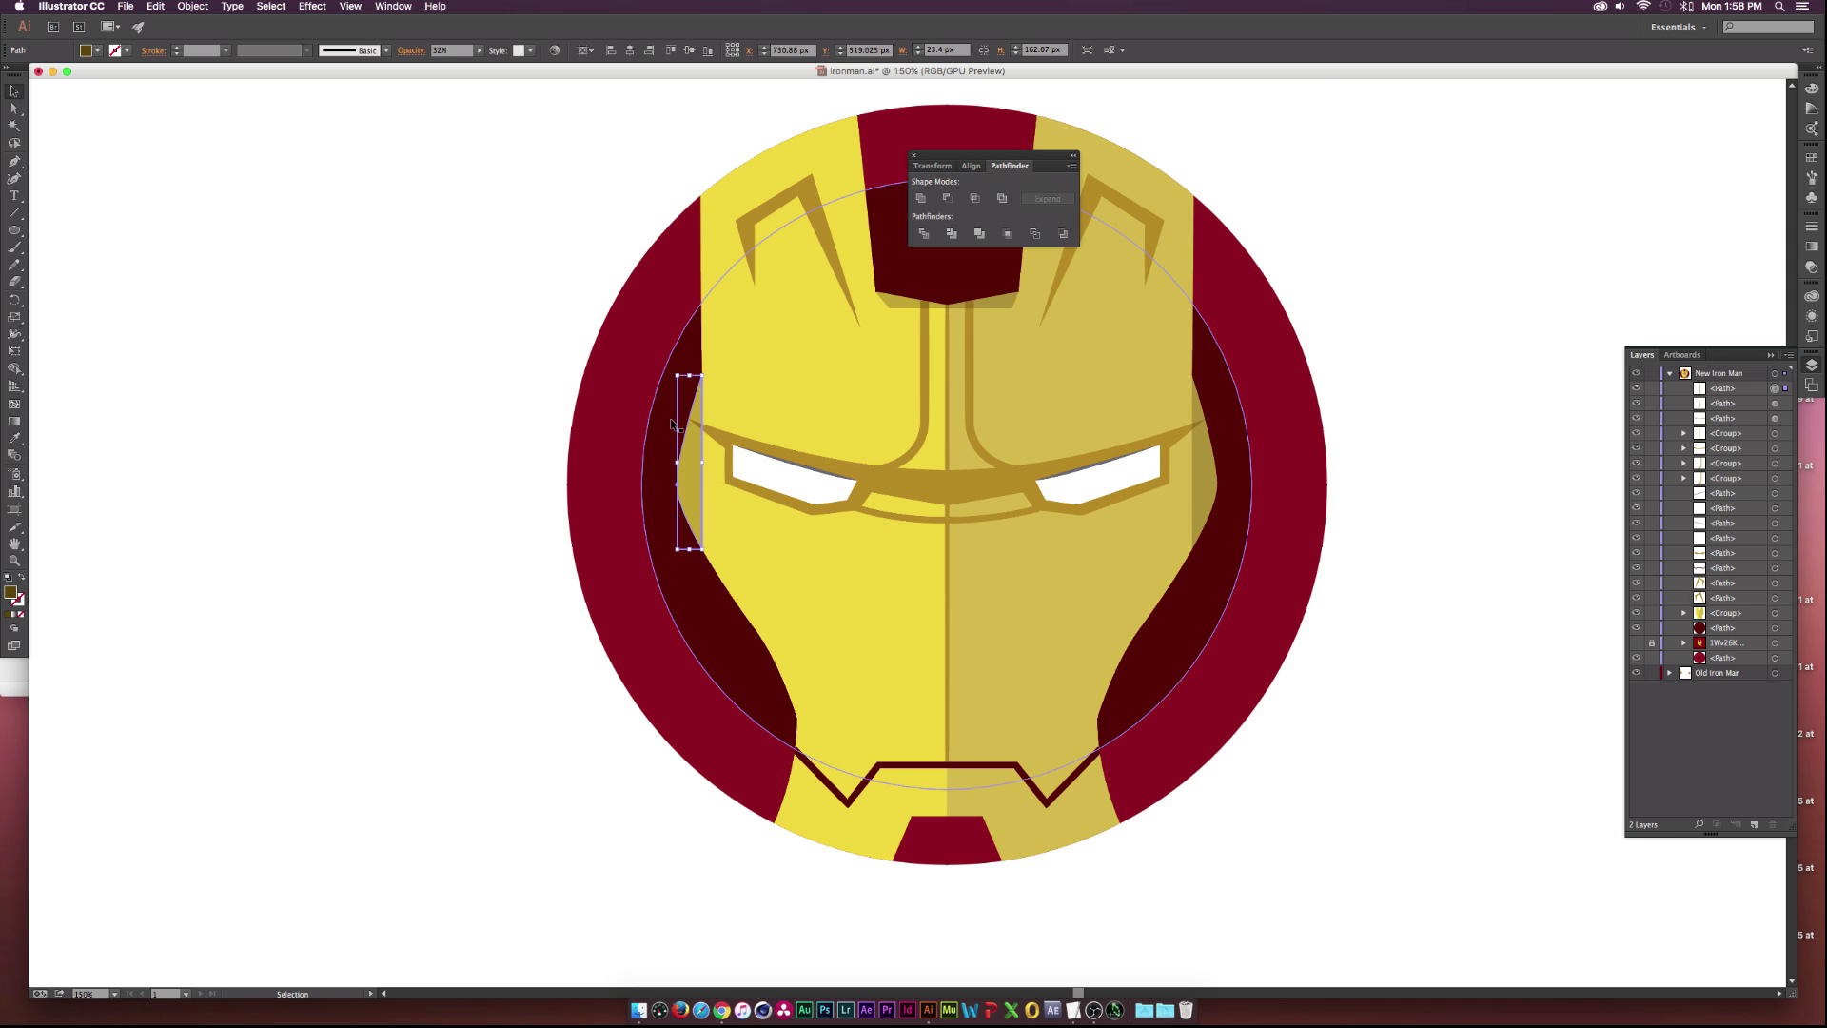
scroll(672, 424, up, 1)
click(498, 454)
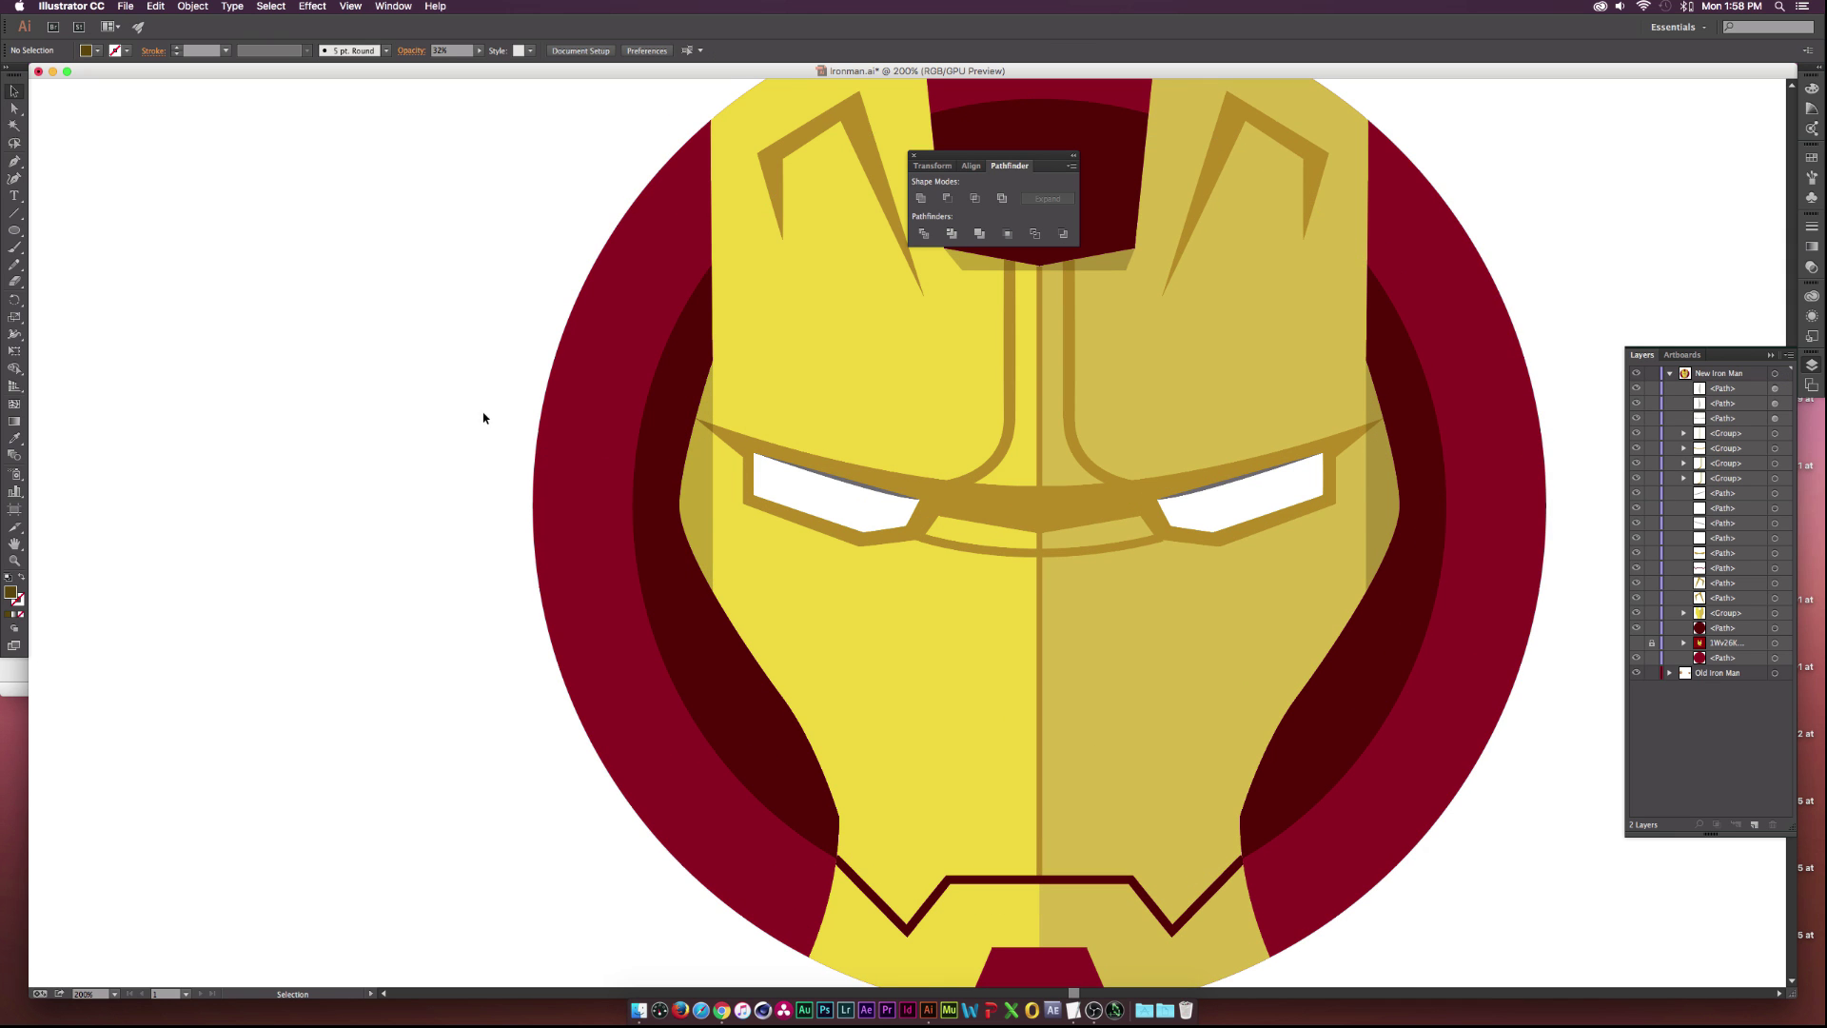
Draw a closed dark brown shape over the right jaw, curving from the jaw bend past the chin and extending beyond the circle.
scroll(907, 568, down, 2)
scroll(919, 559, down, 1)
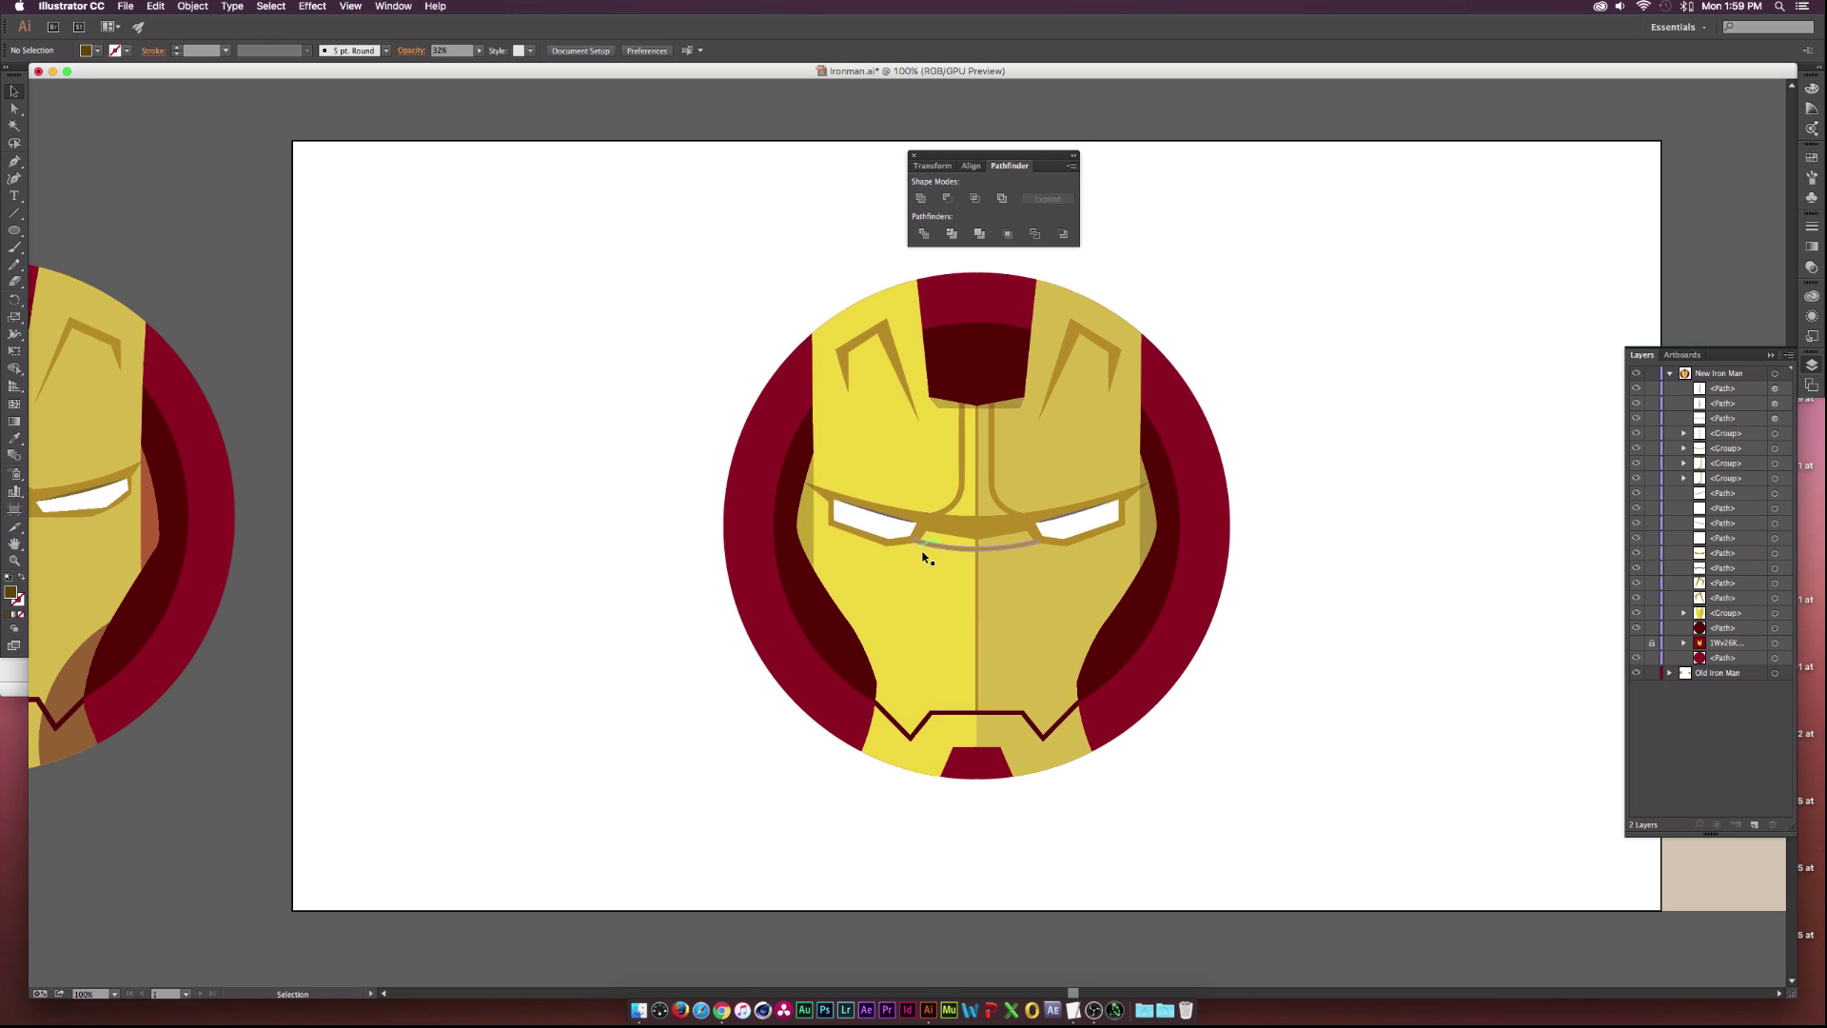
click(15, 161)
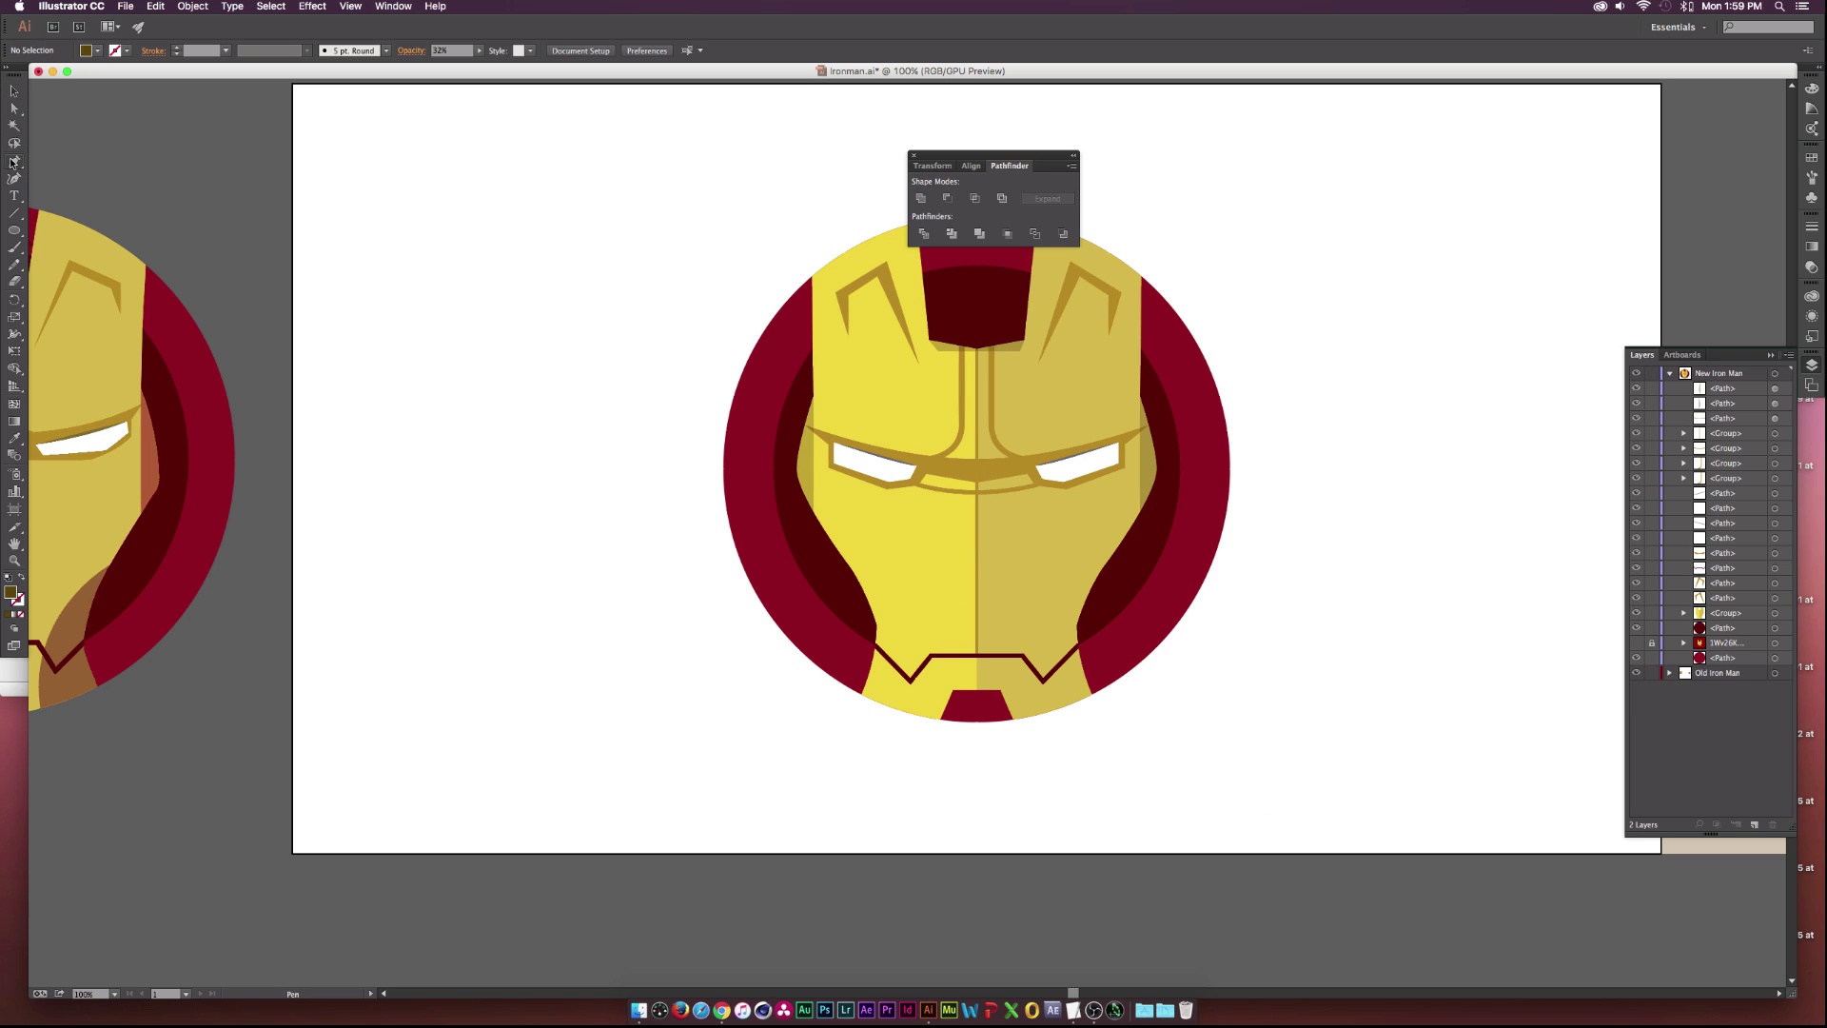
click(1091, 592)
click(1044, 681)
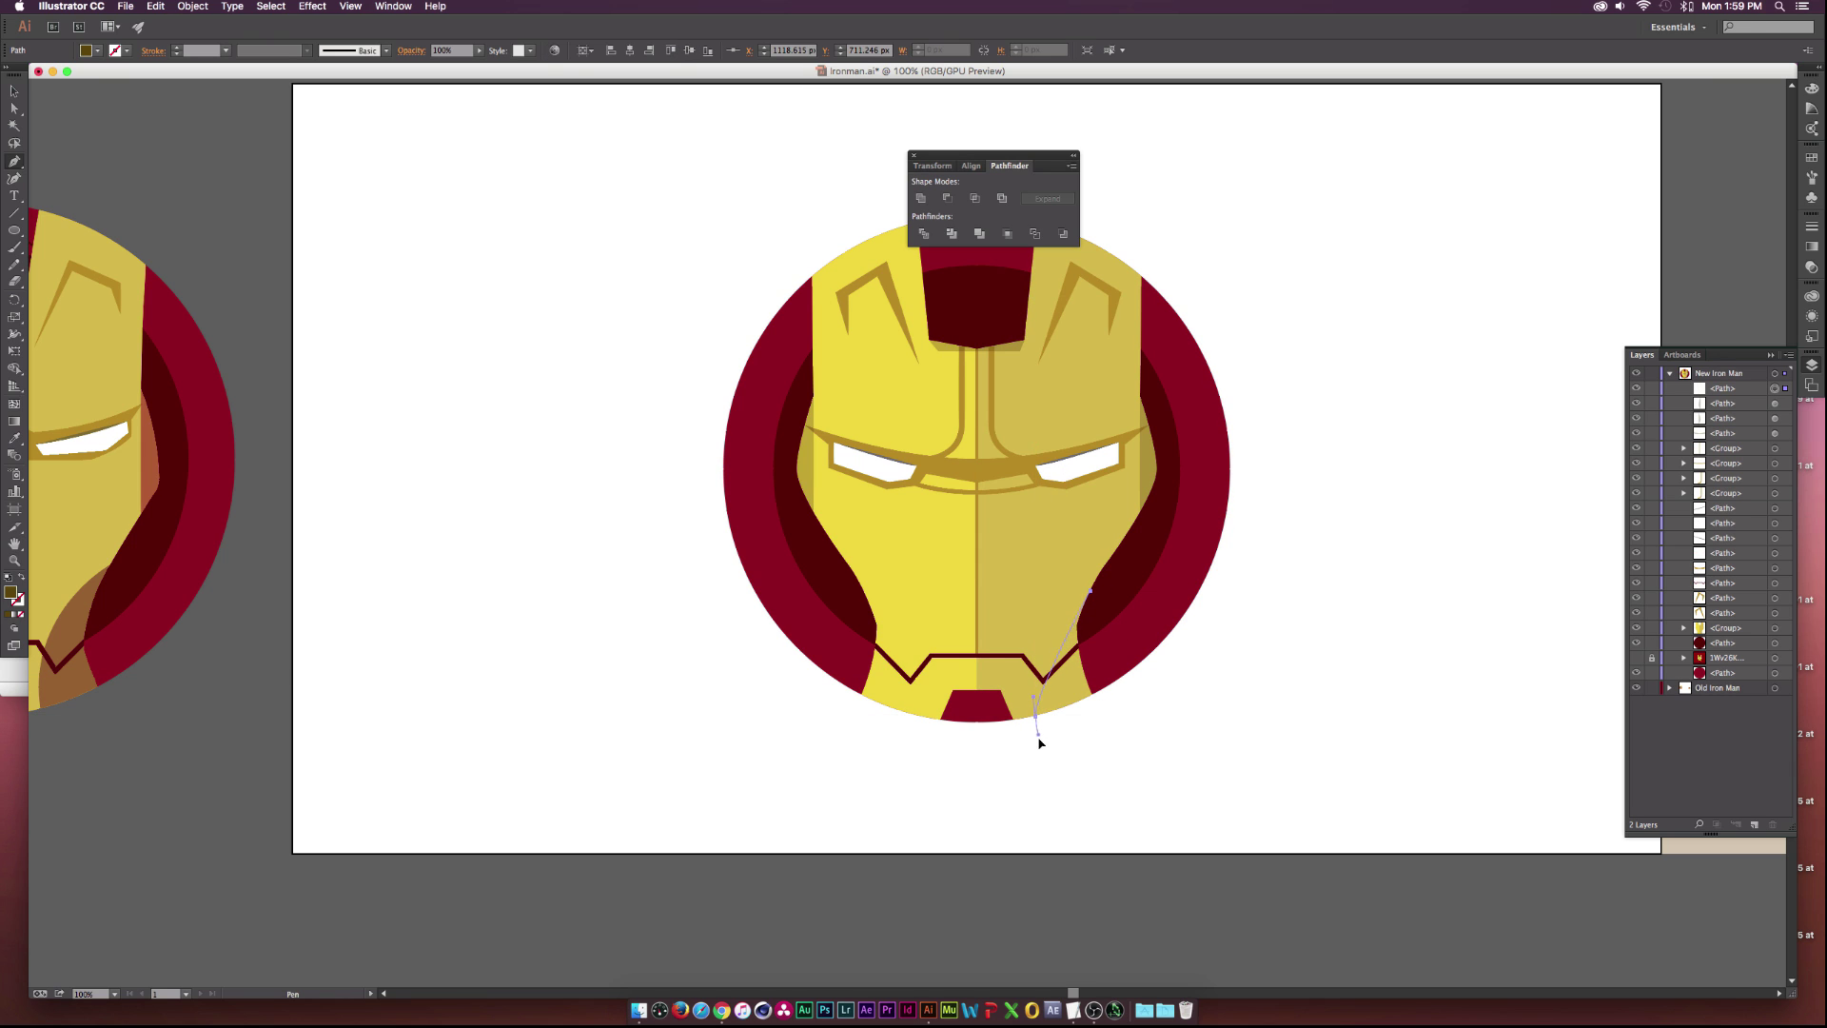
drag(1040, 742, 1051, 793)
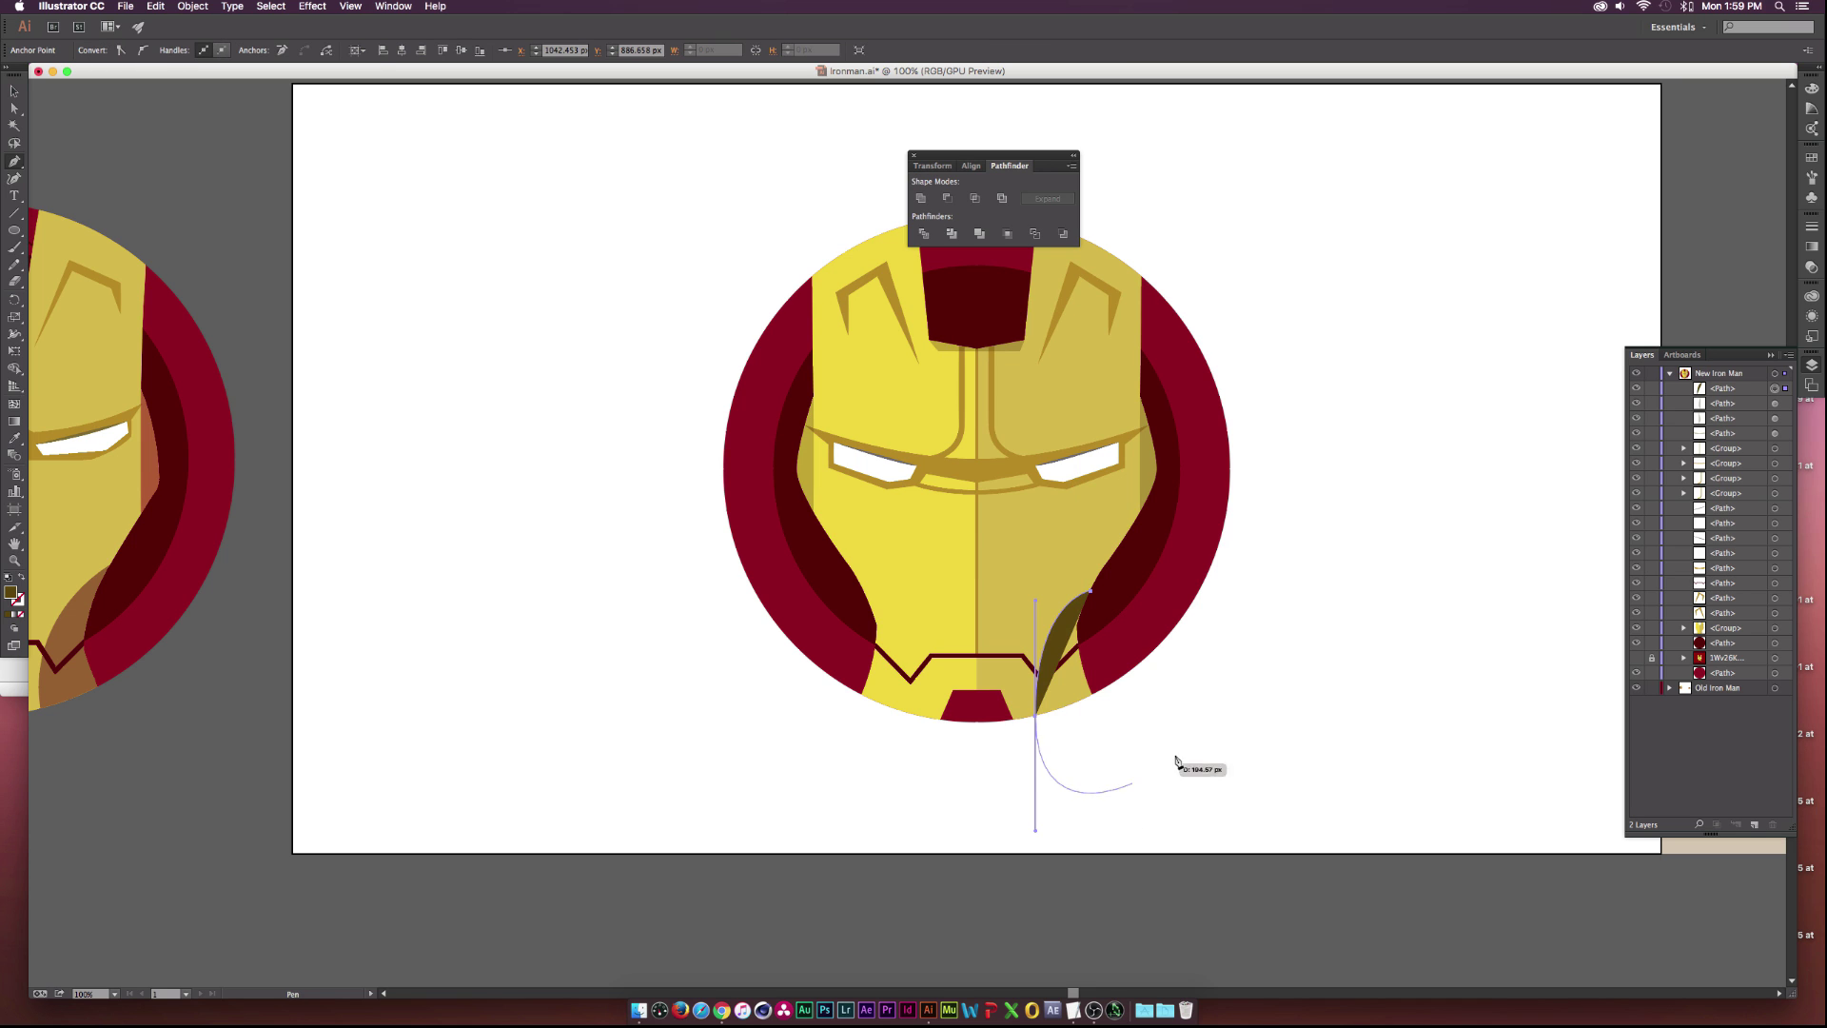
click(1222, 704)
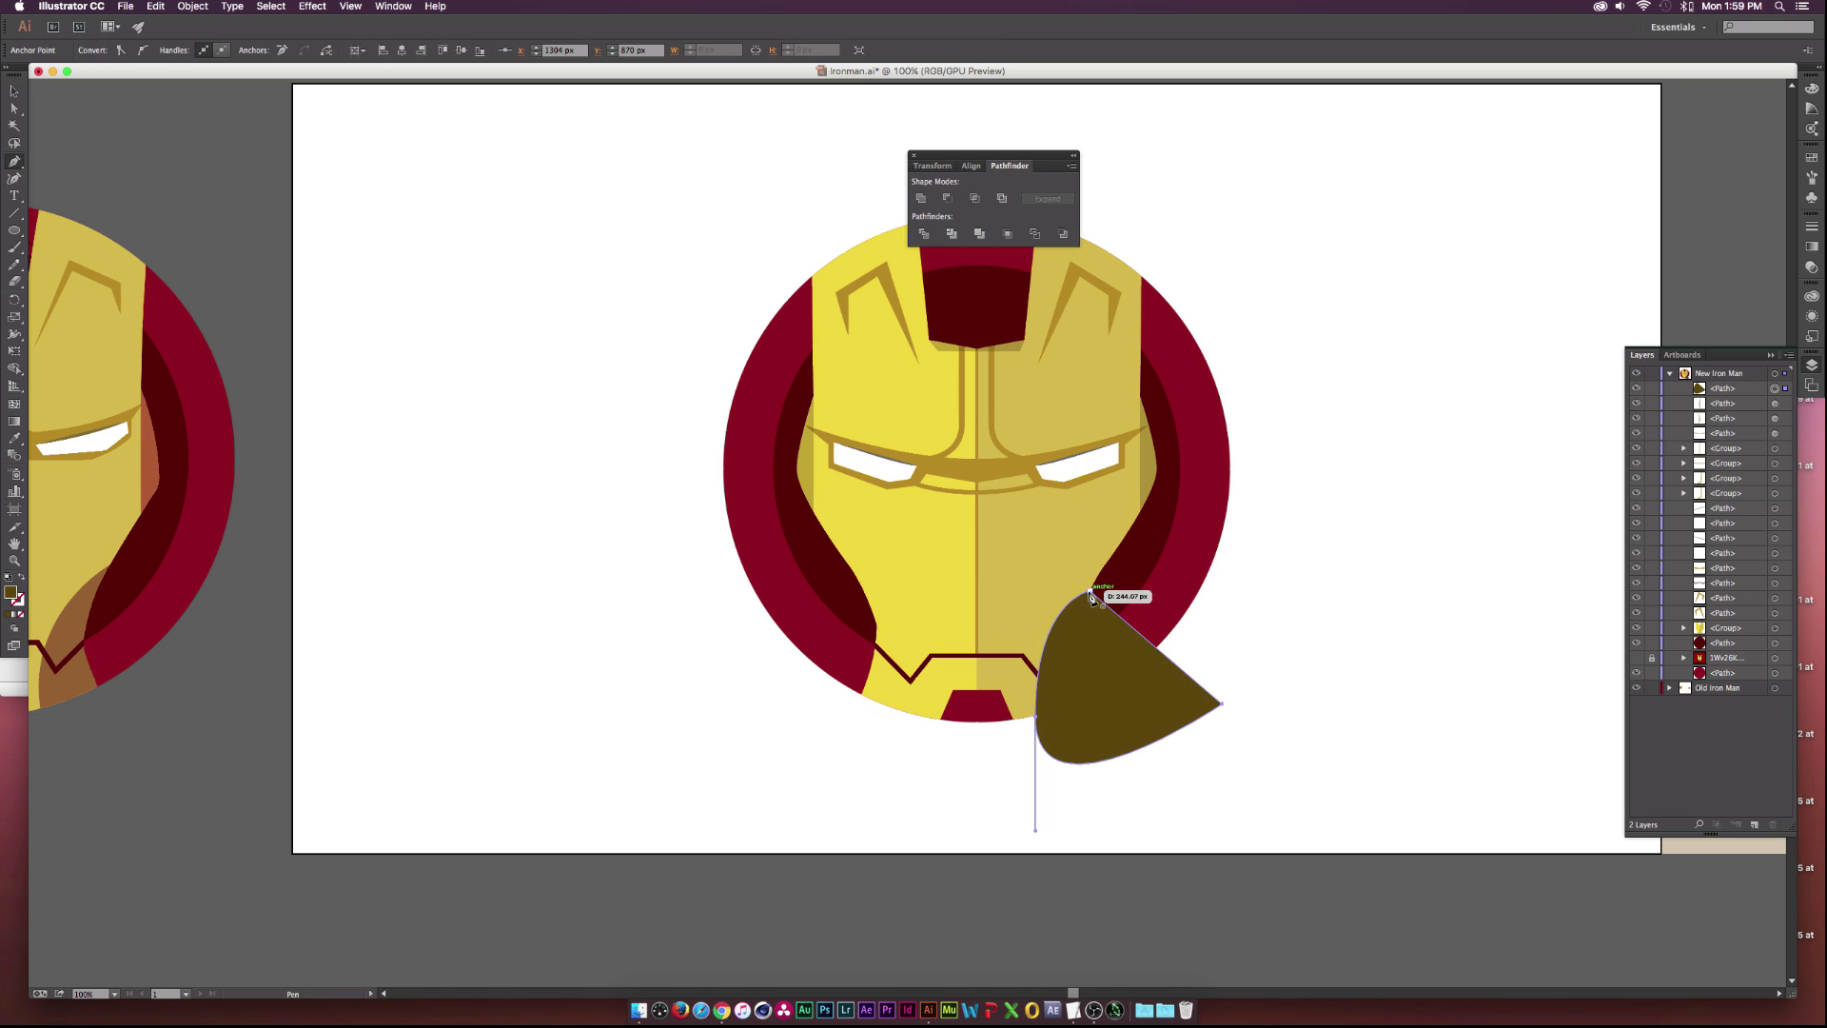
click(1091, 596)
Cut away the part of the jaw shape outside the mask with Shape Builder, using the mask half as the boundary.
key(v)
shift+click(1075, 564)
click(1211, 648)
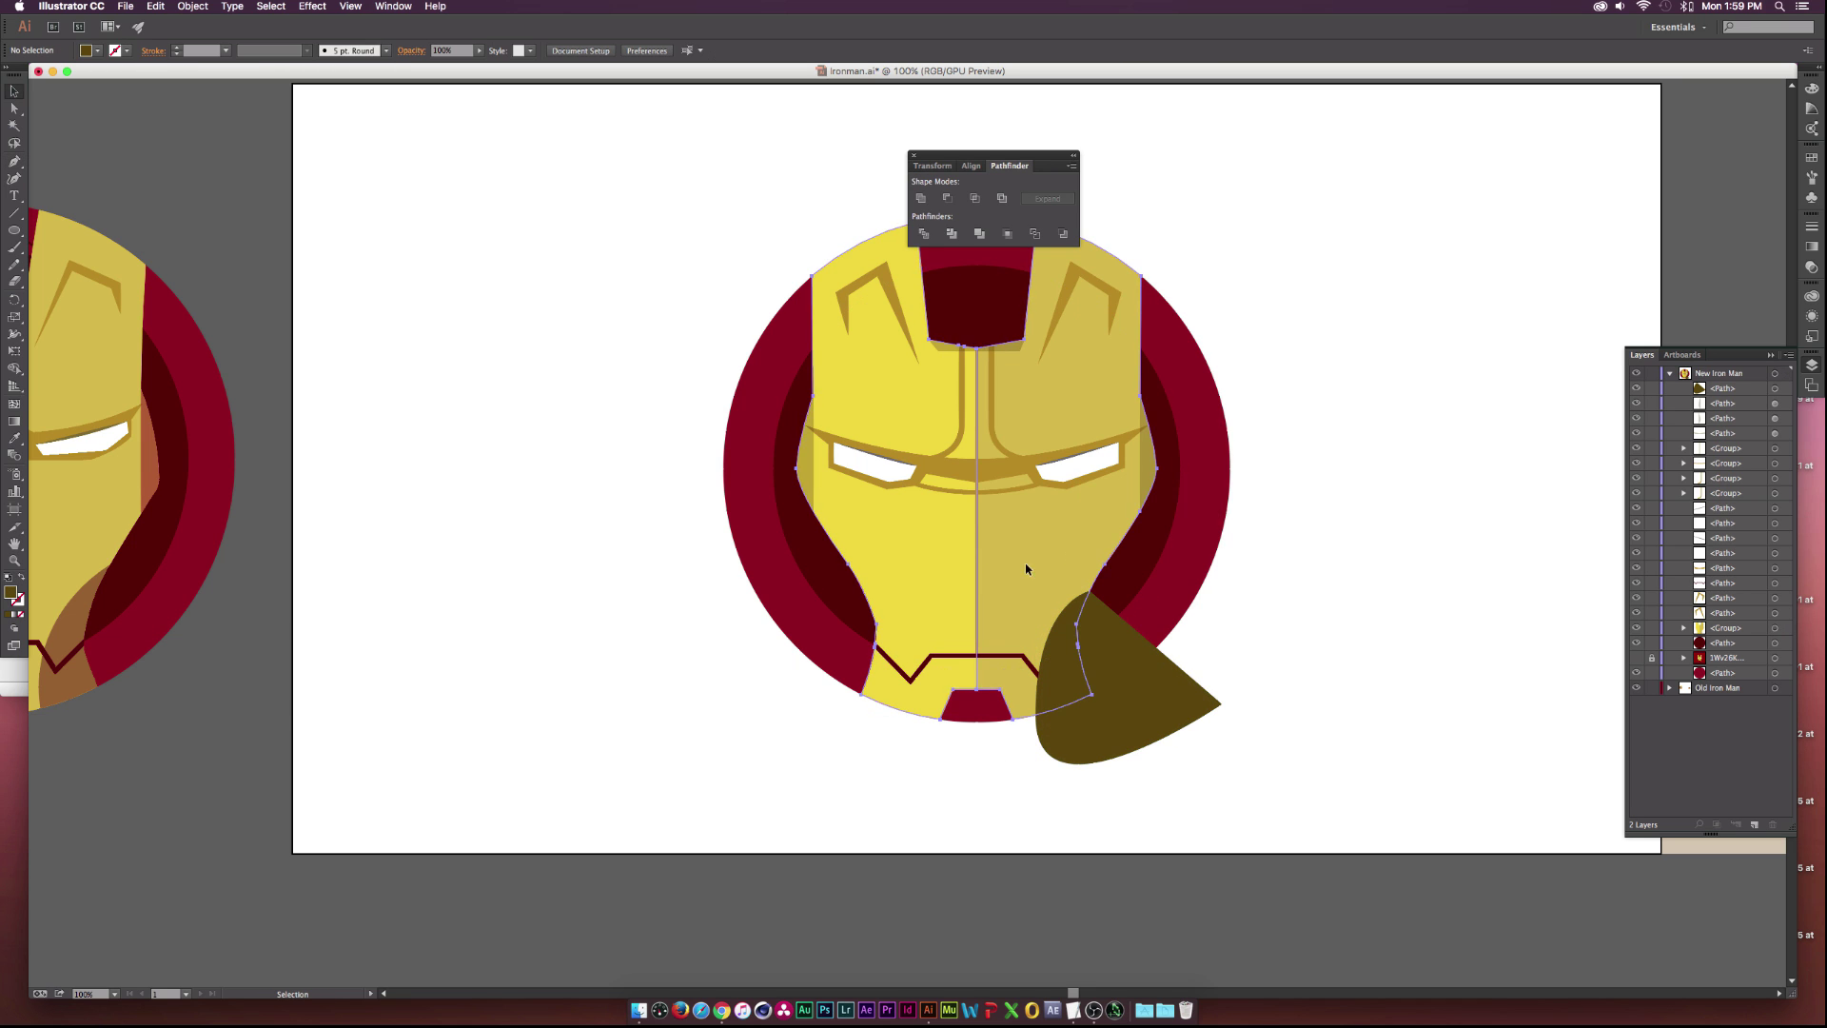
click(1028, 579)
shift+click(1192, 693)
key(shift+m)
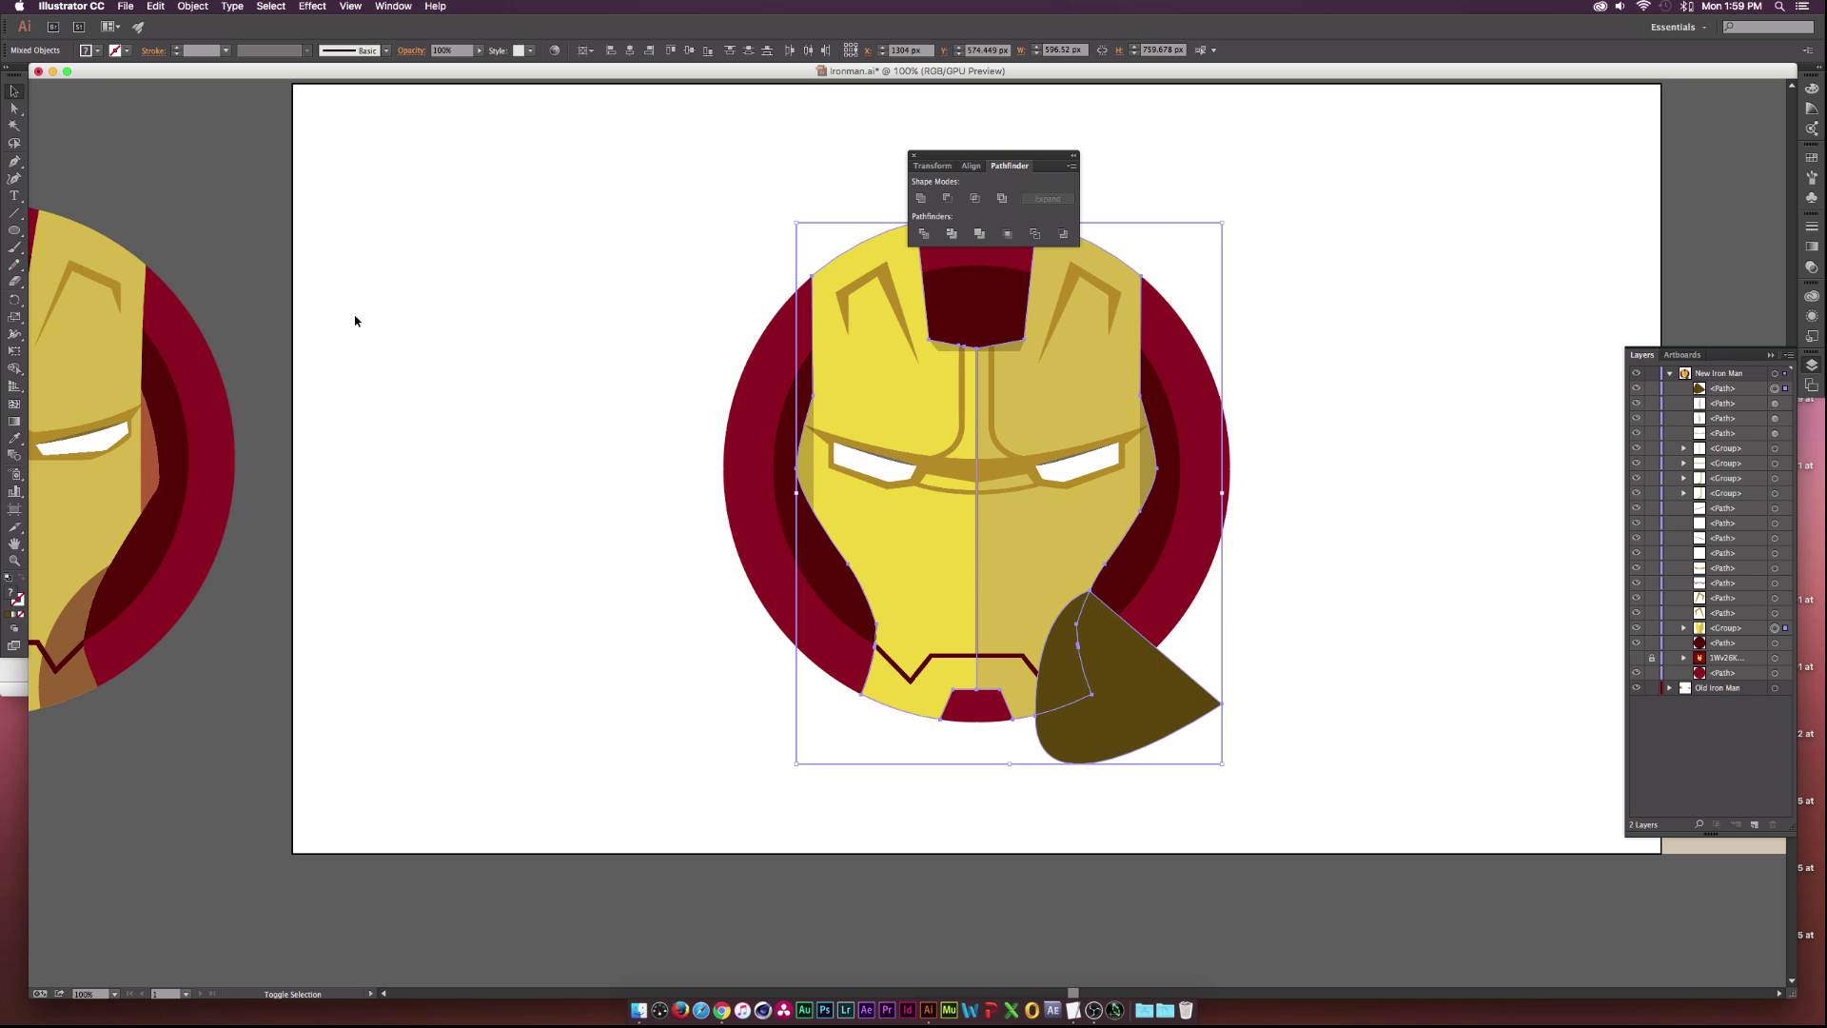
alt+click(1137, 683)
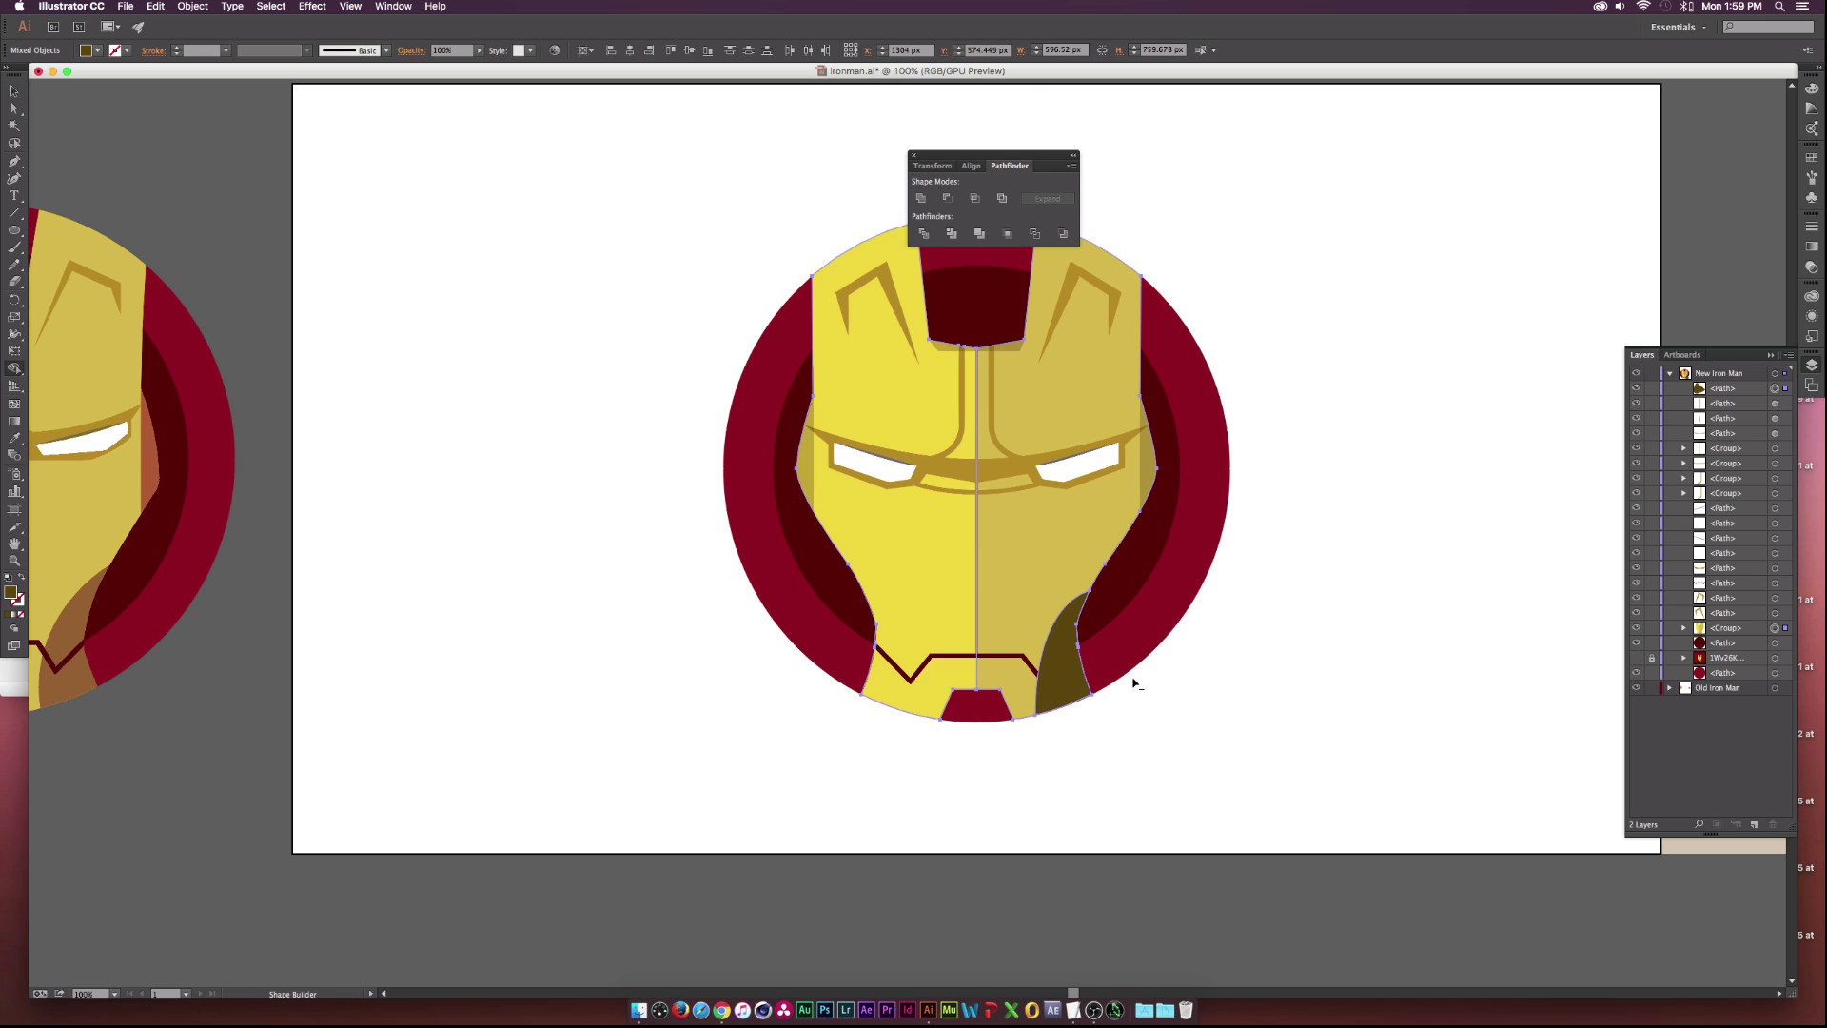
click(14, 93)
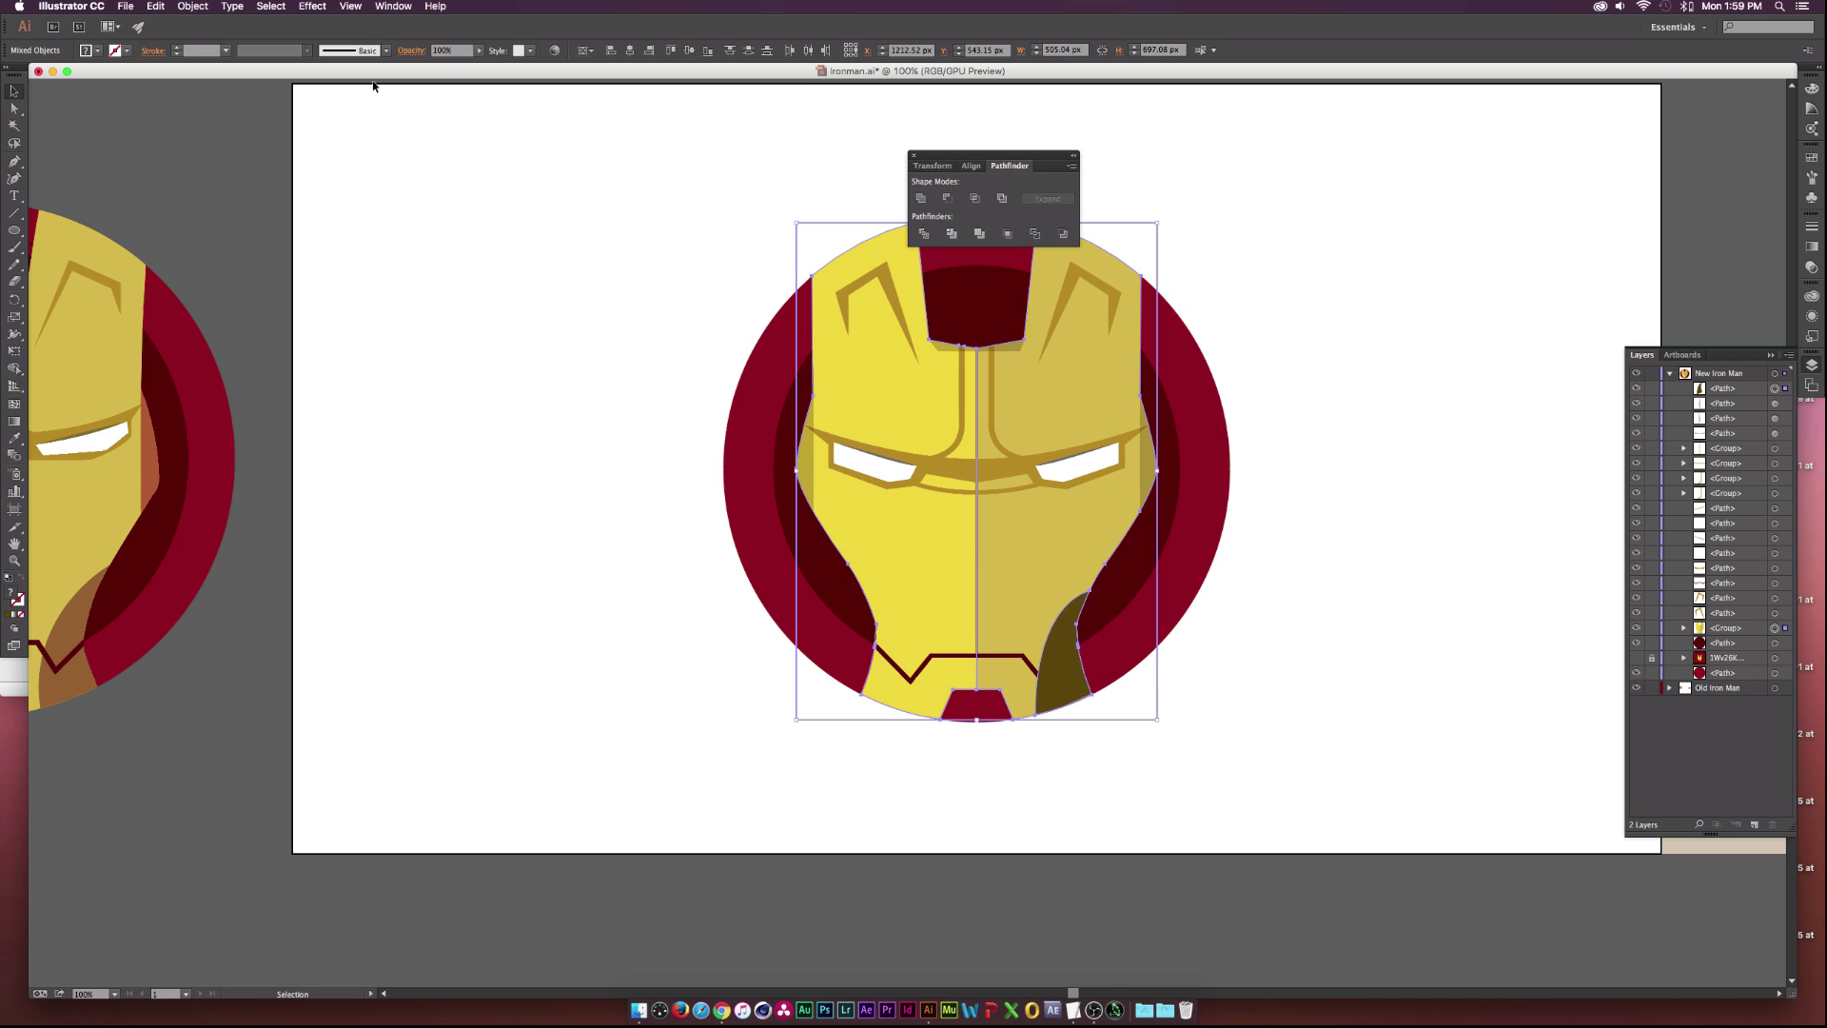
click(457, 53)
drag(449, 68, 419, 68)
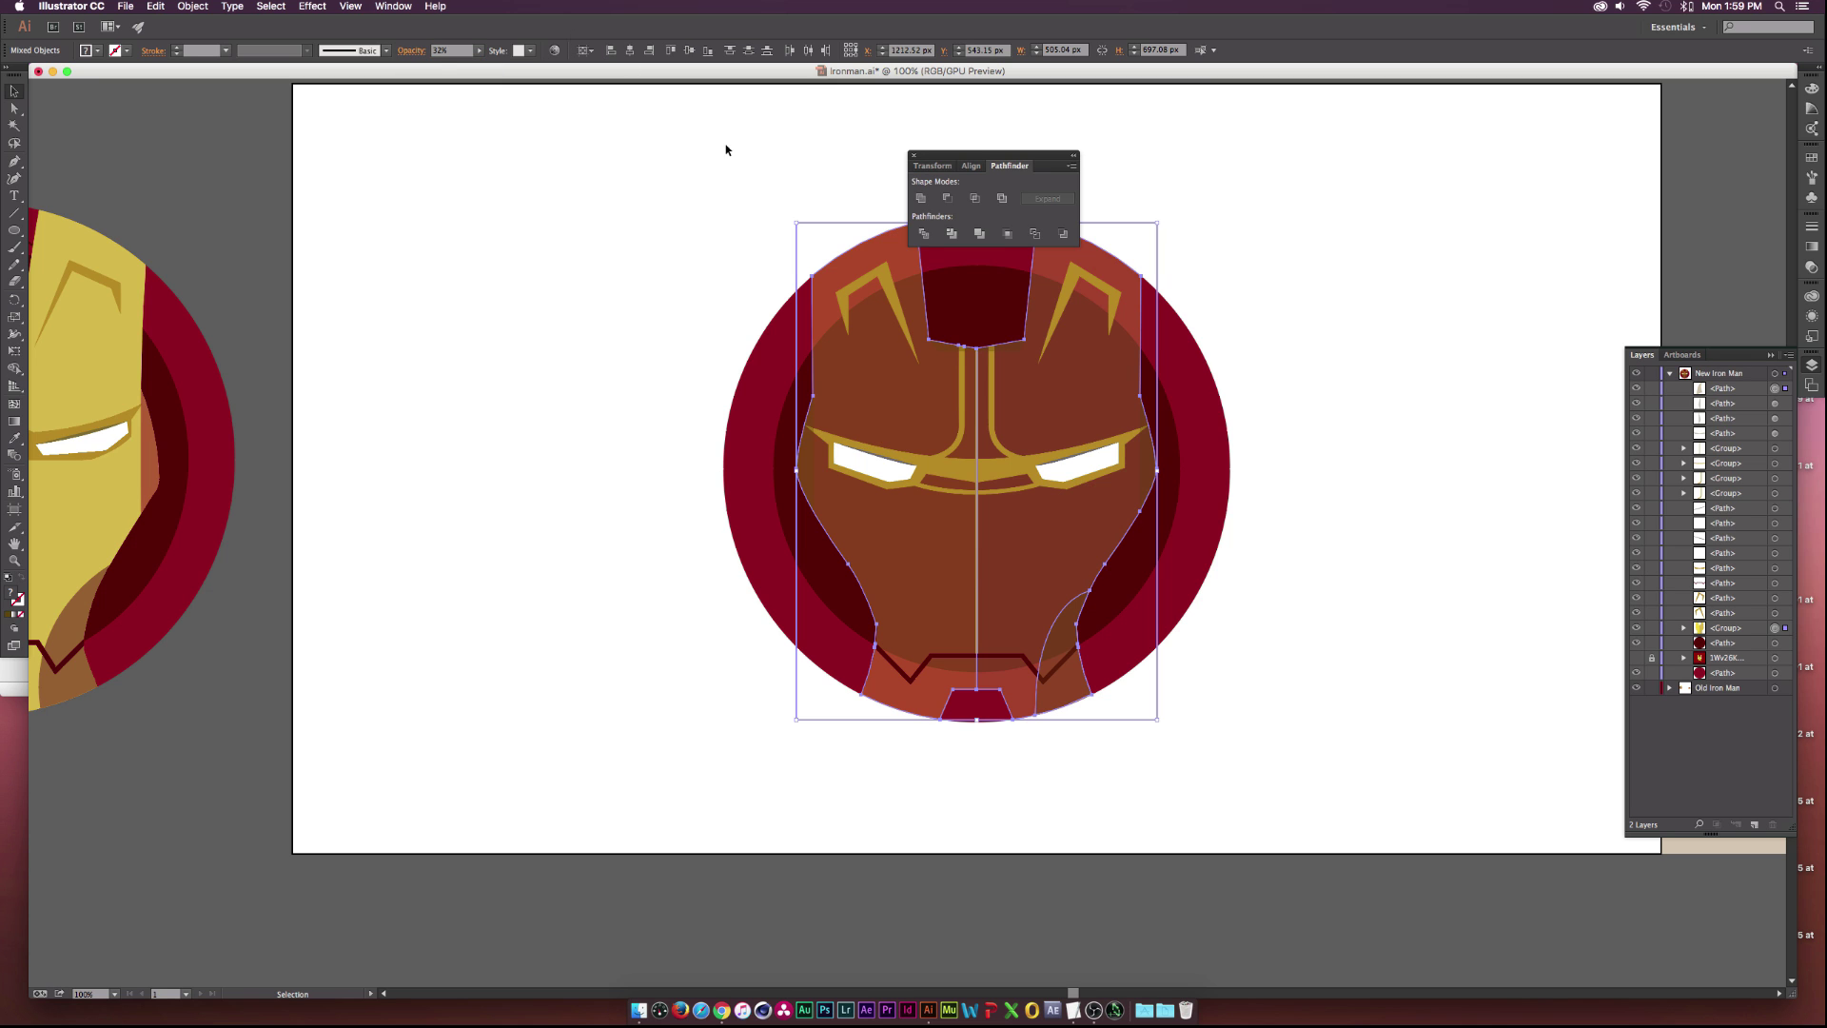
key(super+z)
Lower the opacity of only the right jaw shape to 32% so it reads as a shadow.
click(1081, 682)
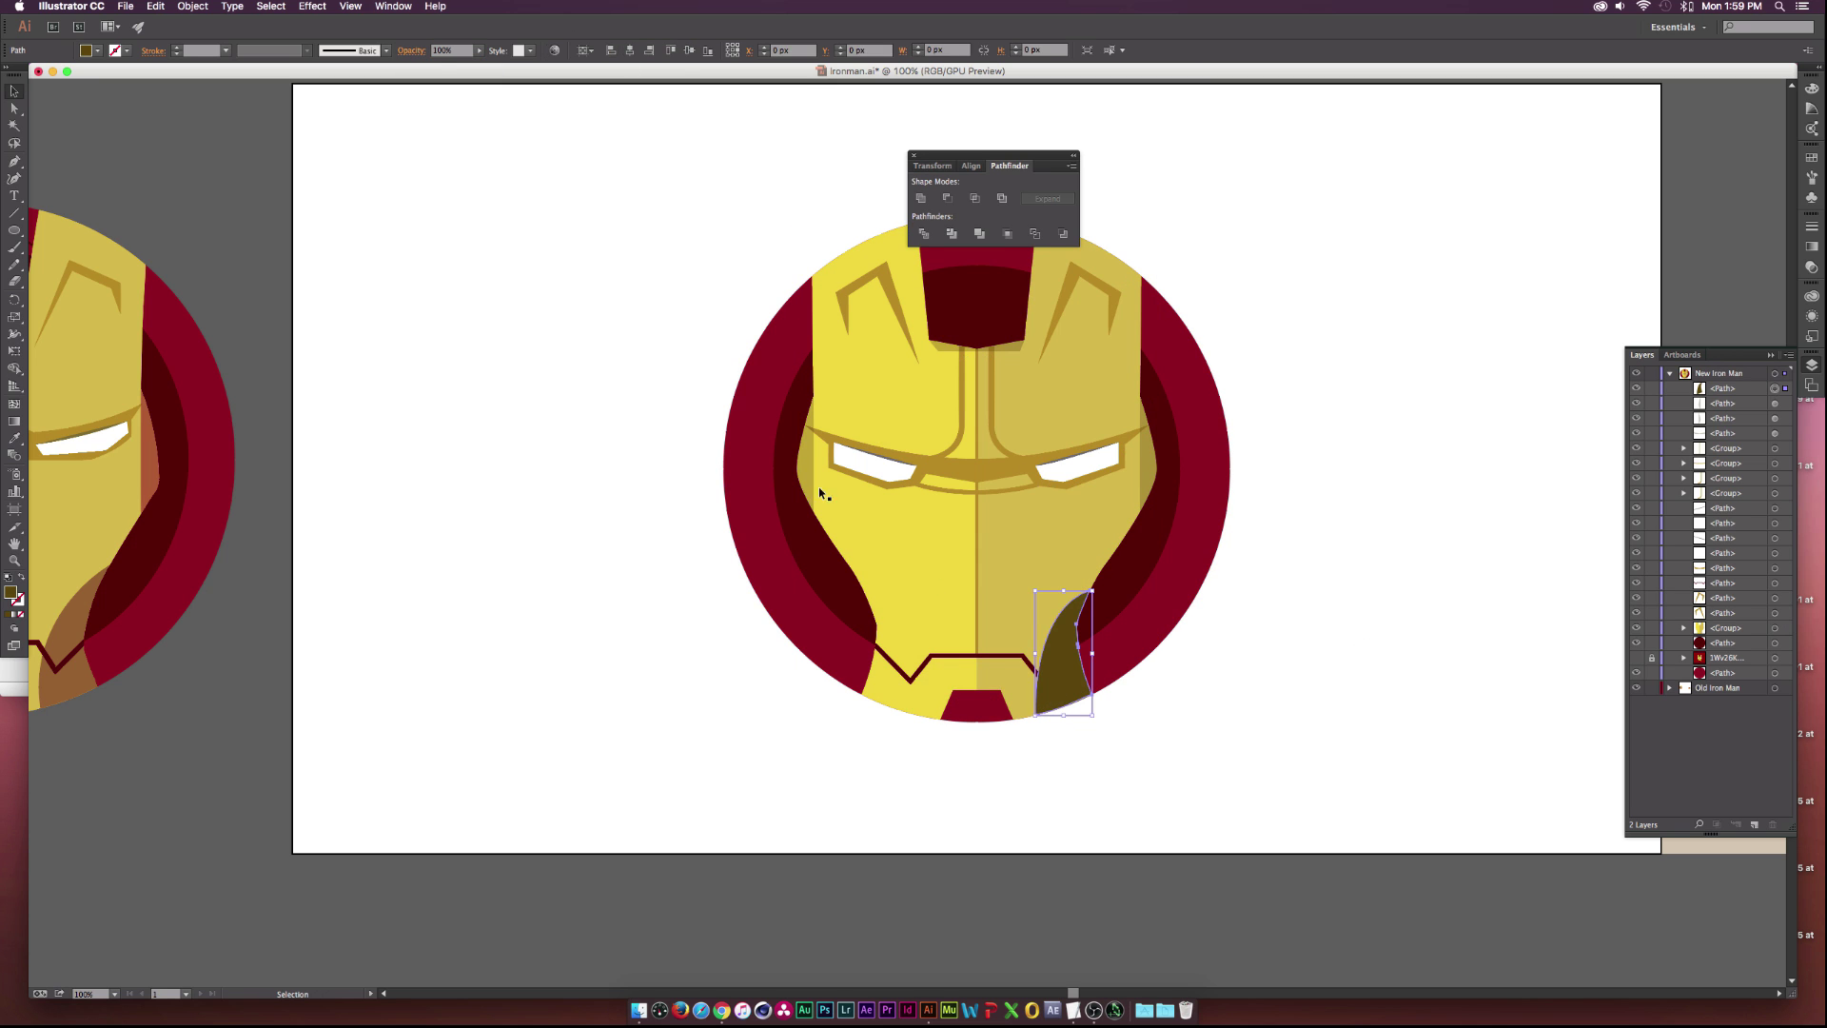
click(459, 52)
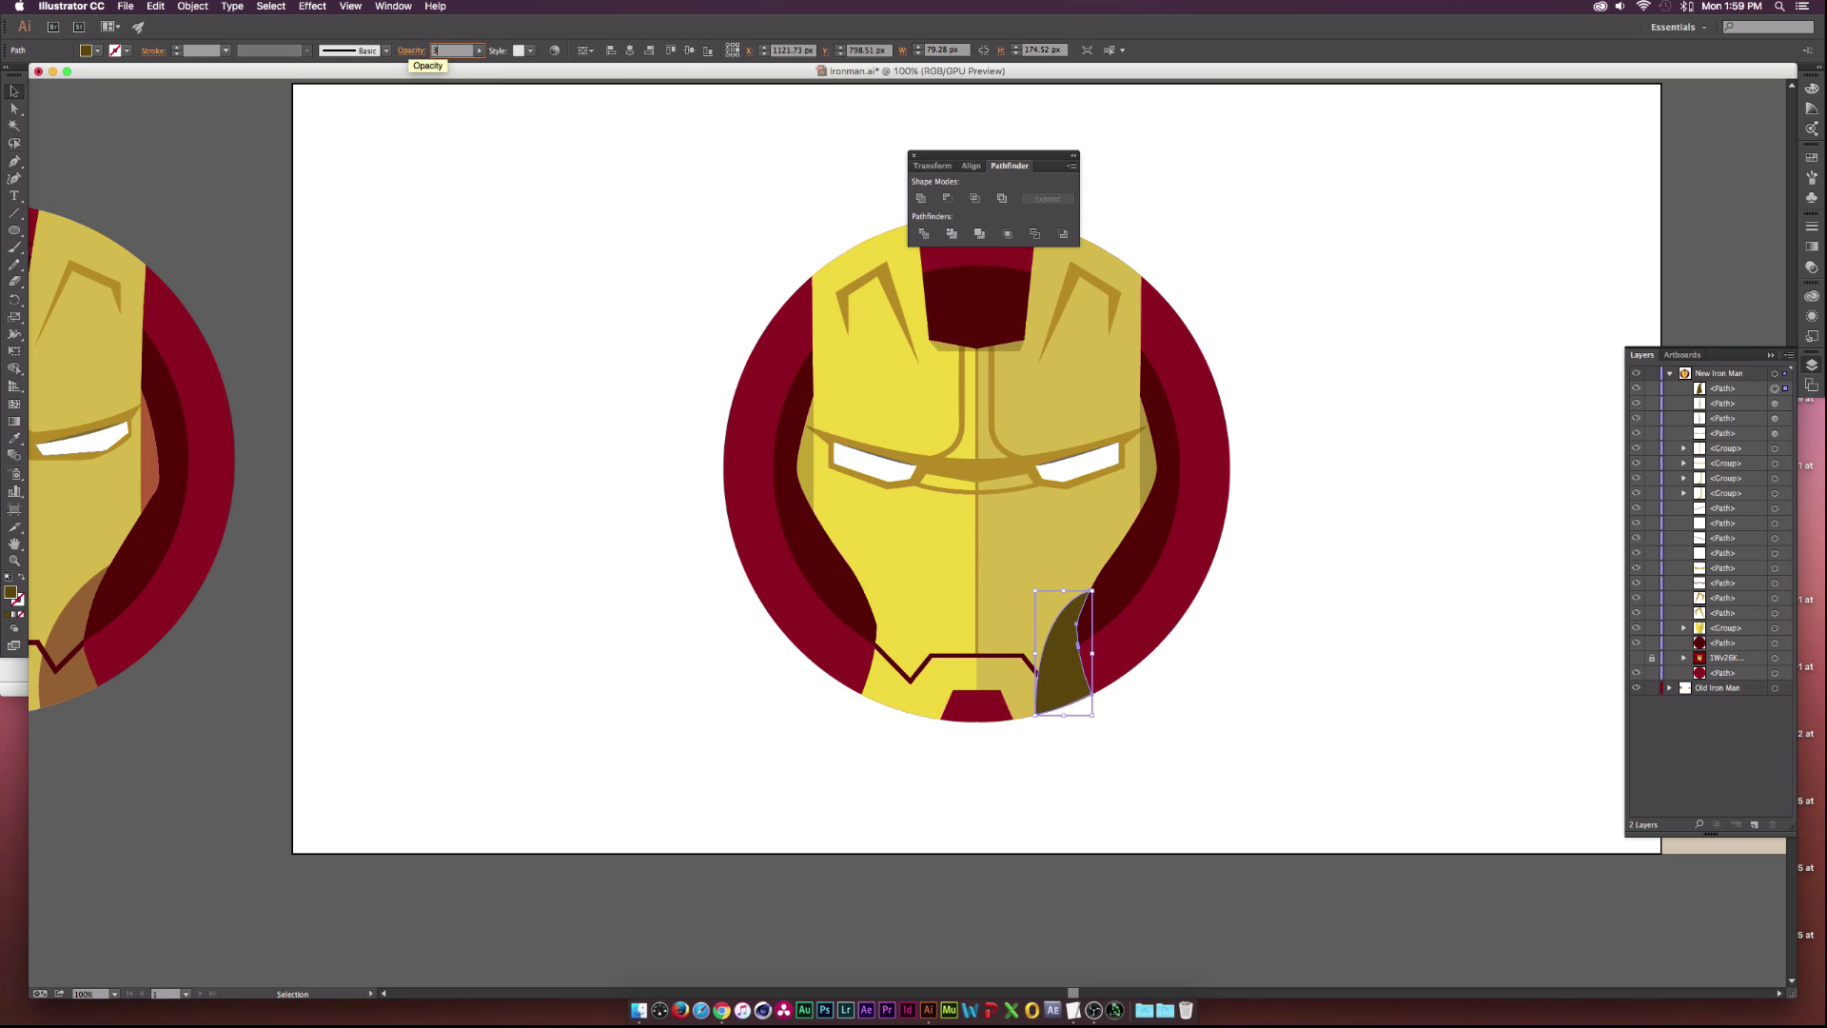
drag(449, 69, 419, 69)
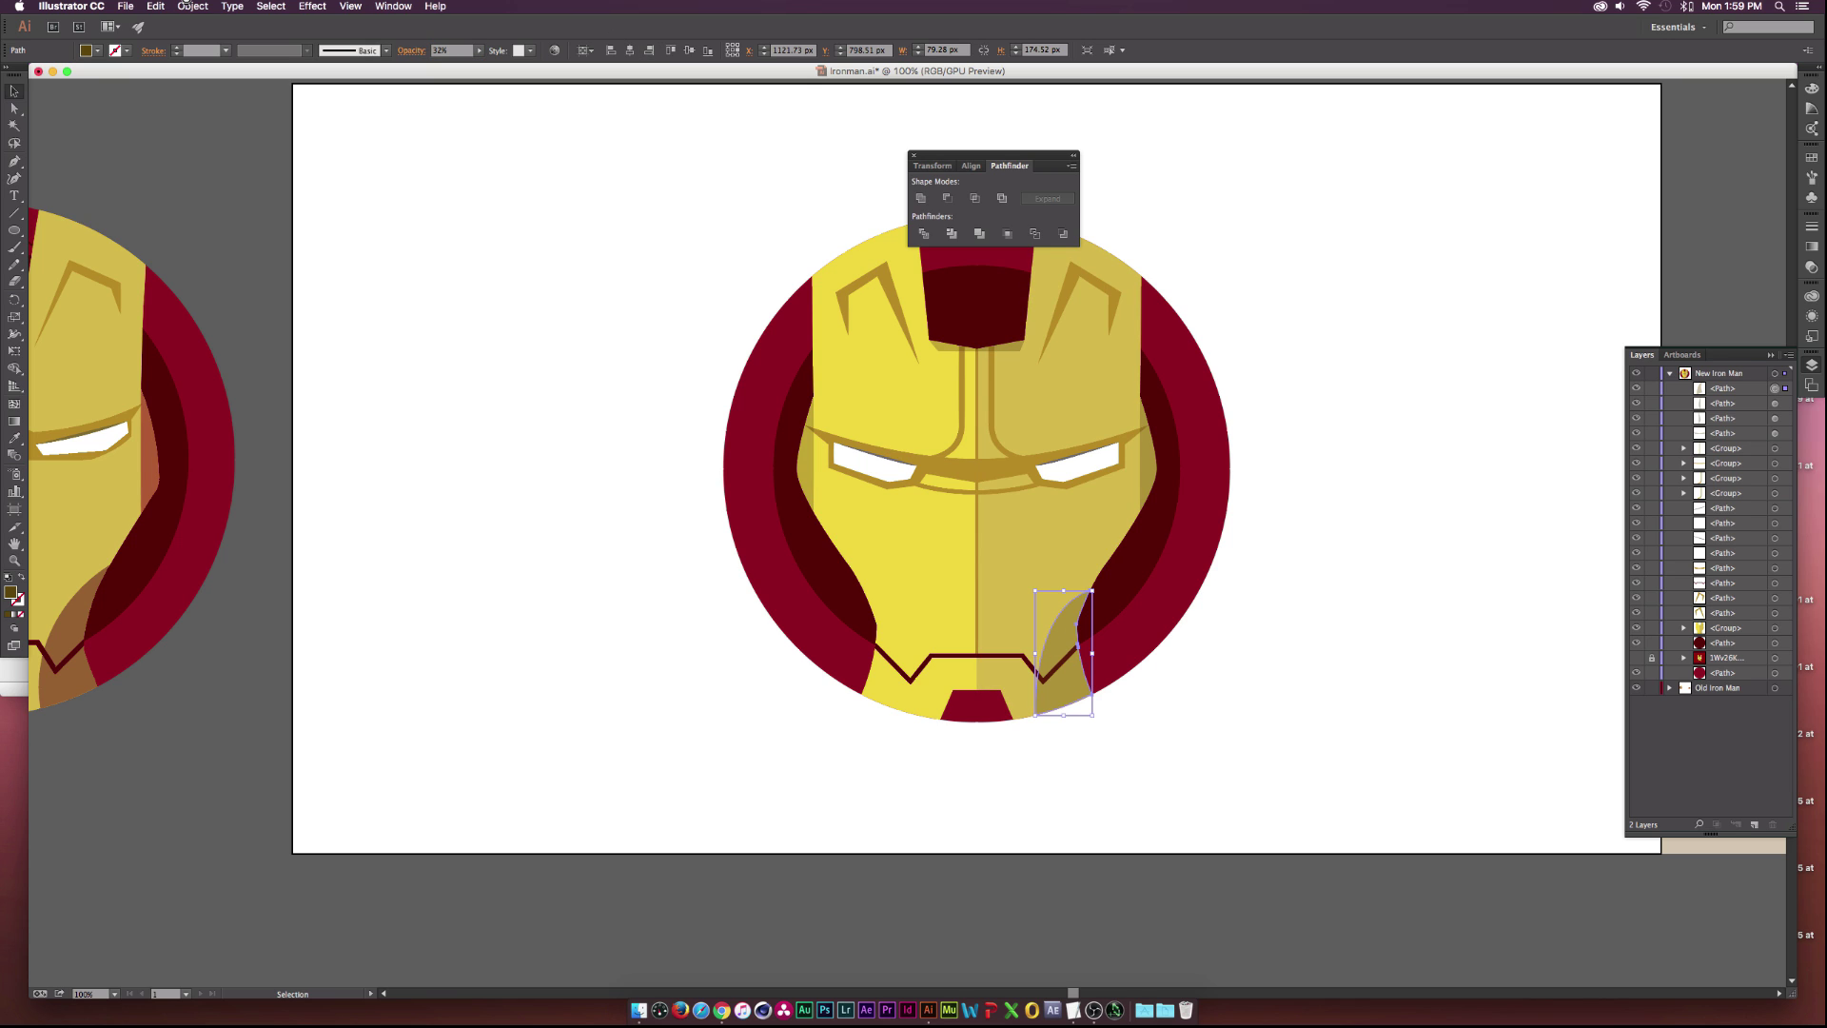
Duplicate the right jaw shadow in place and reflect the copy across the vertical axis.
key(super+c)
key(super+f)
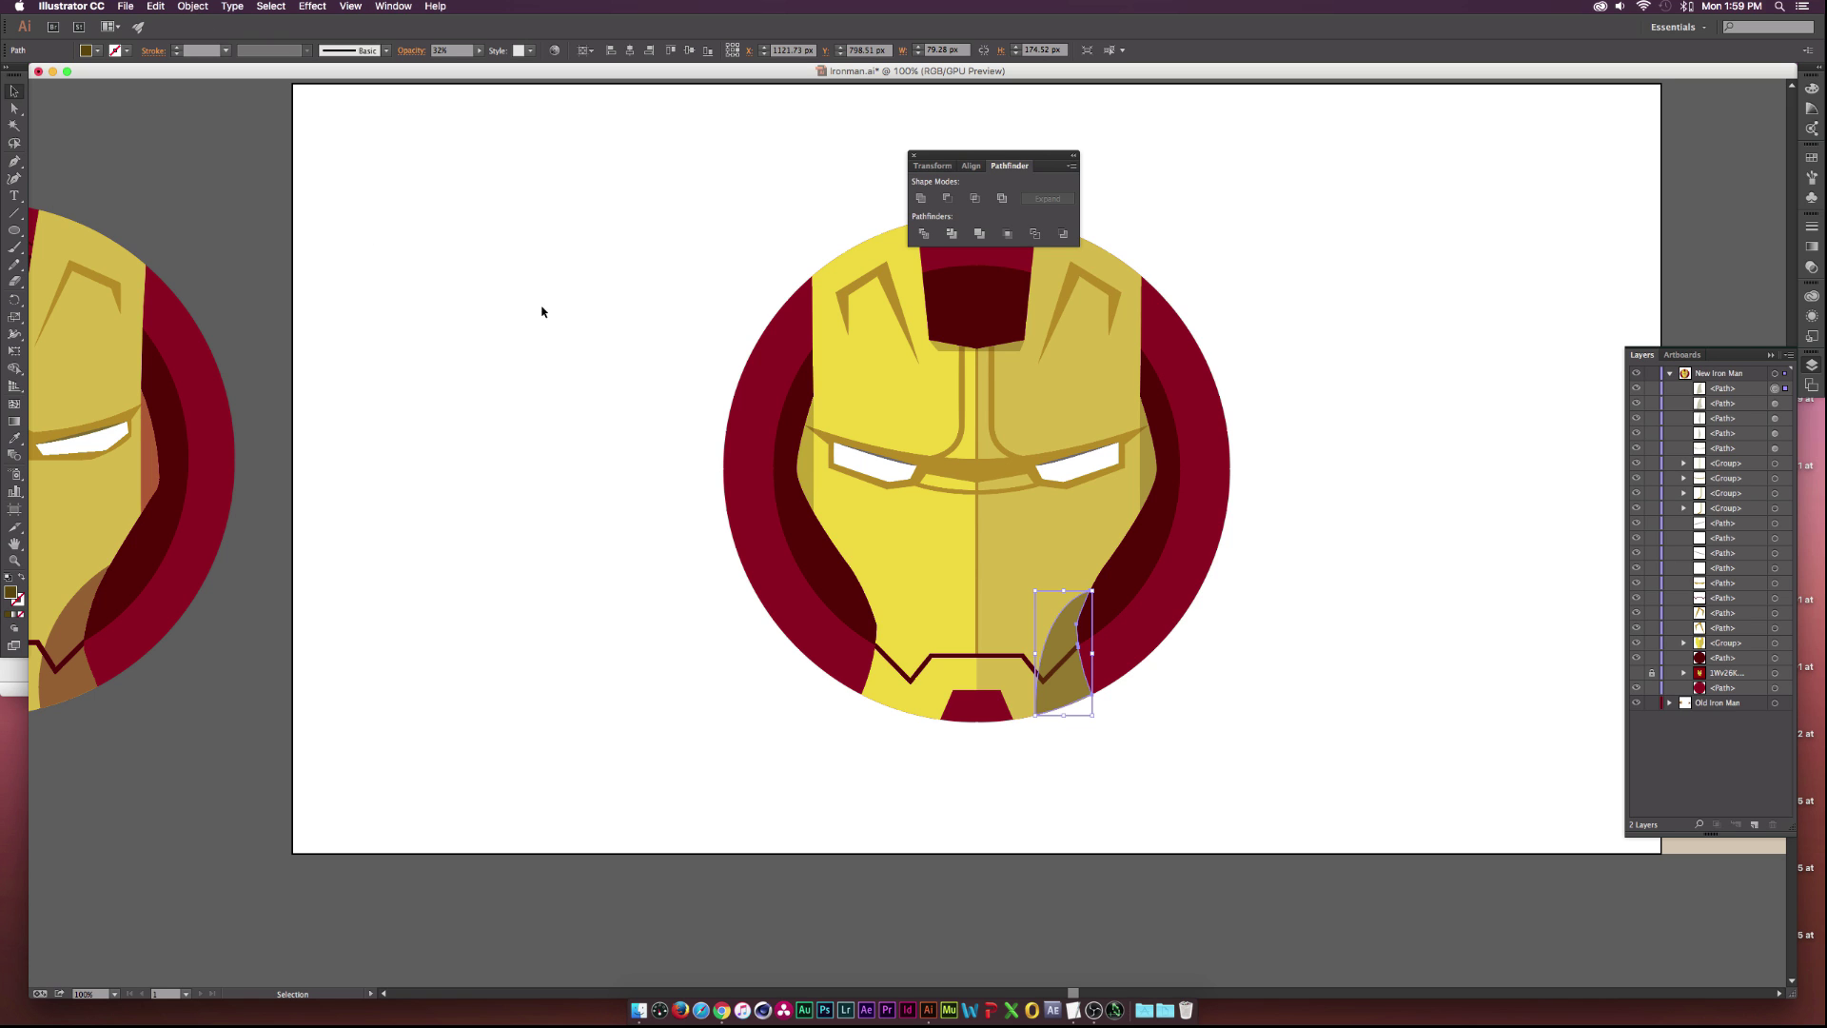
click(191, 7)
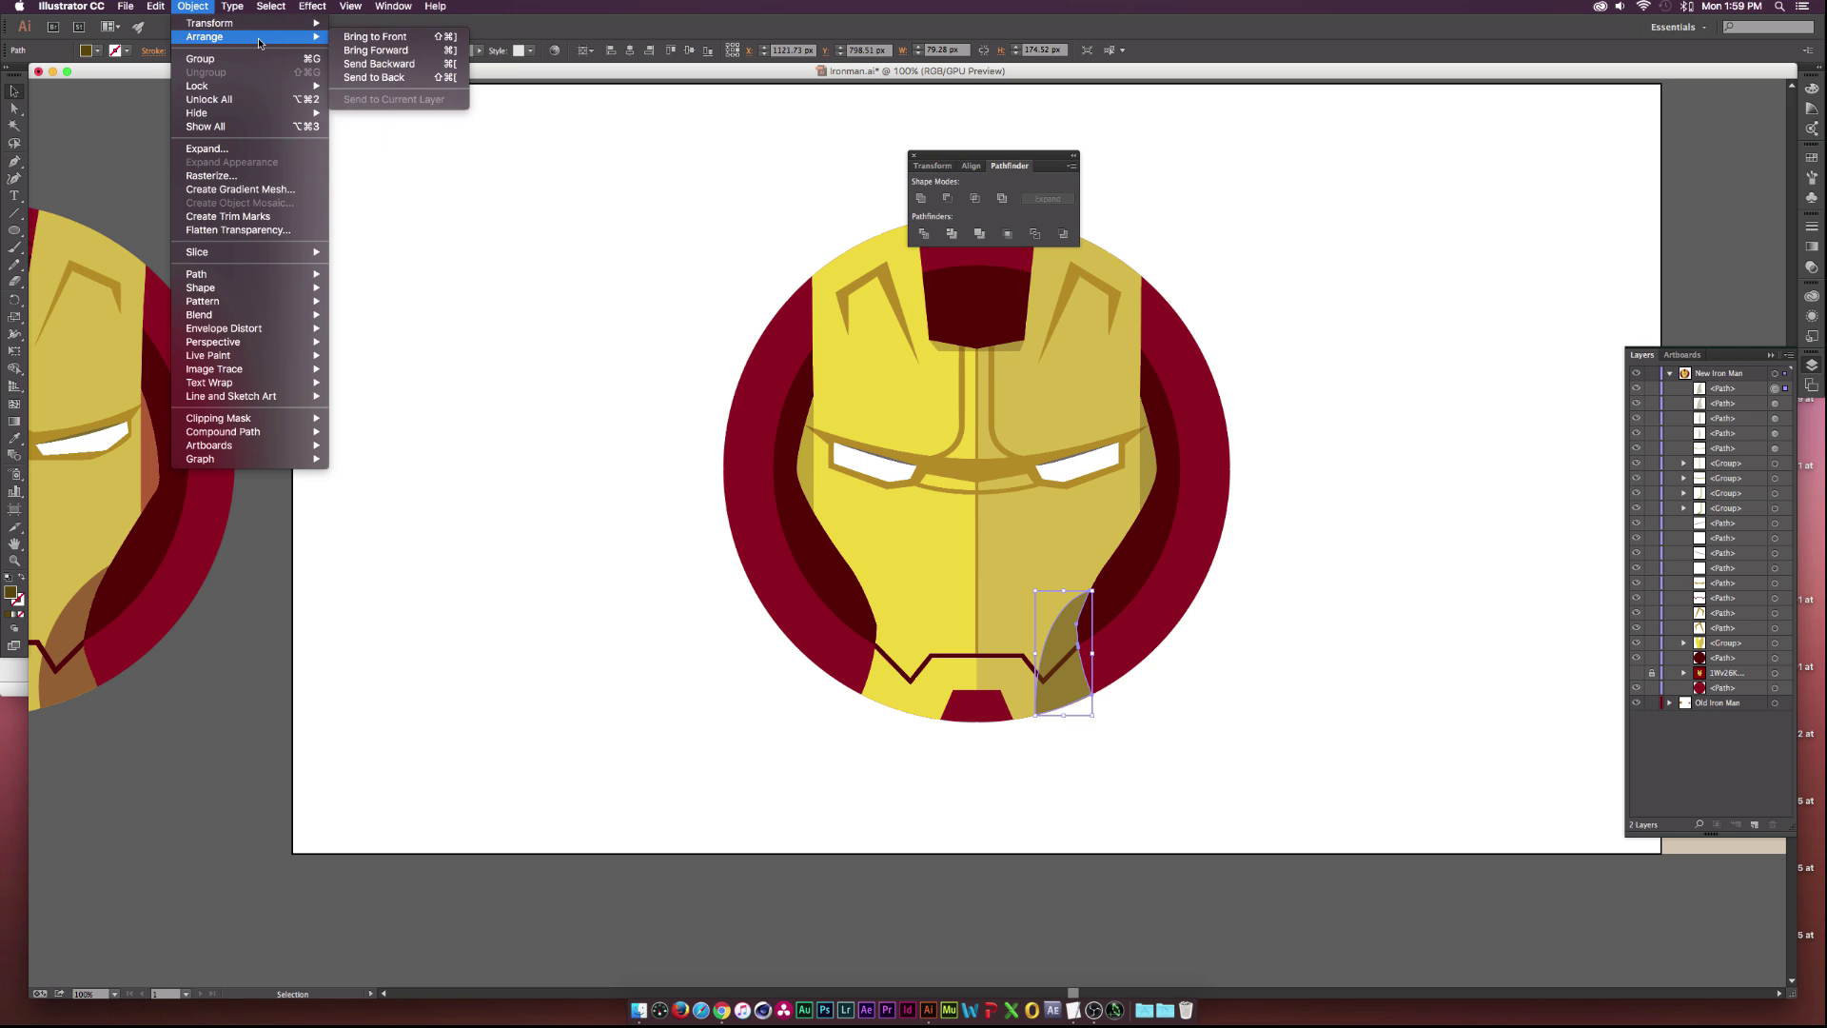
mouse_move(286, 24)
click(362, 76)
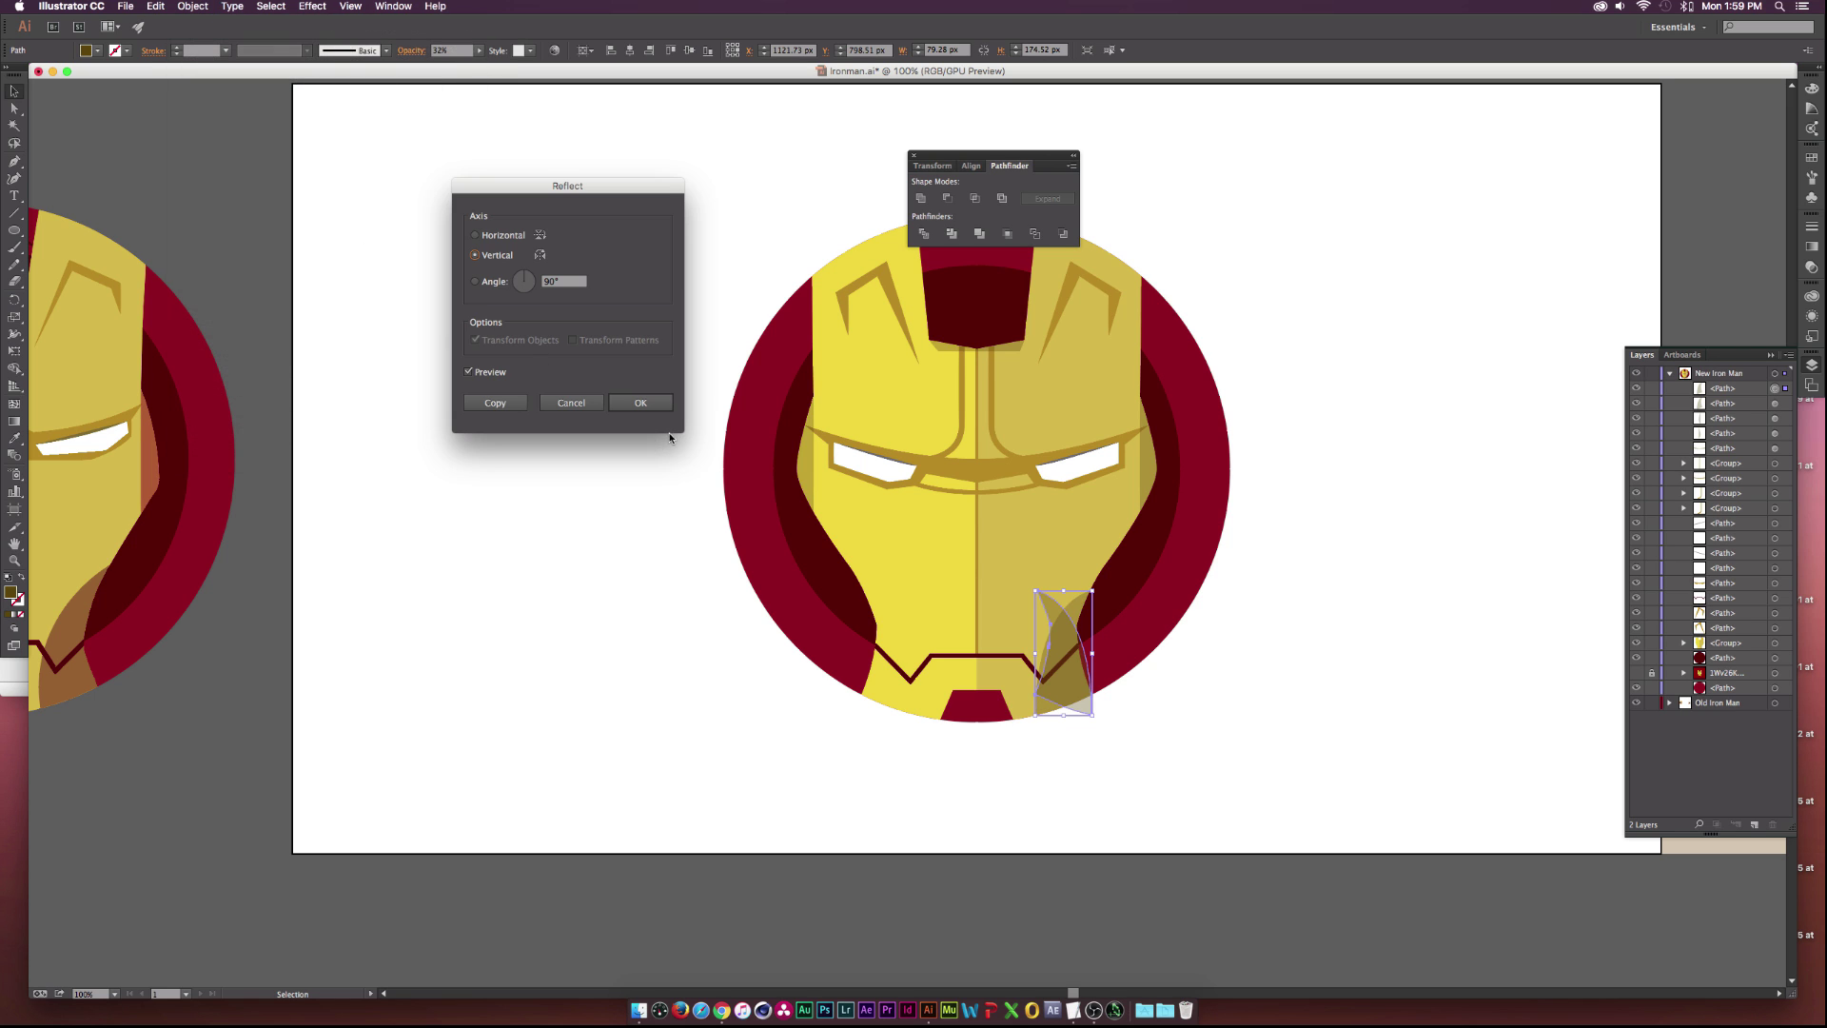
click(644, 403)
Move the reflected jaw shadow onto the left jaw and fine-tune its position so it meets the mask's outer edge.
drag(1066, 663, 895, 664)
click(738, 620)
scroll(752, 623, up, 2)
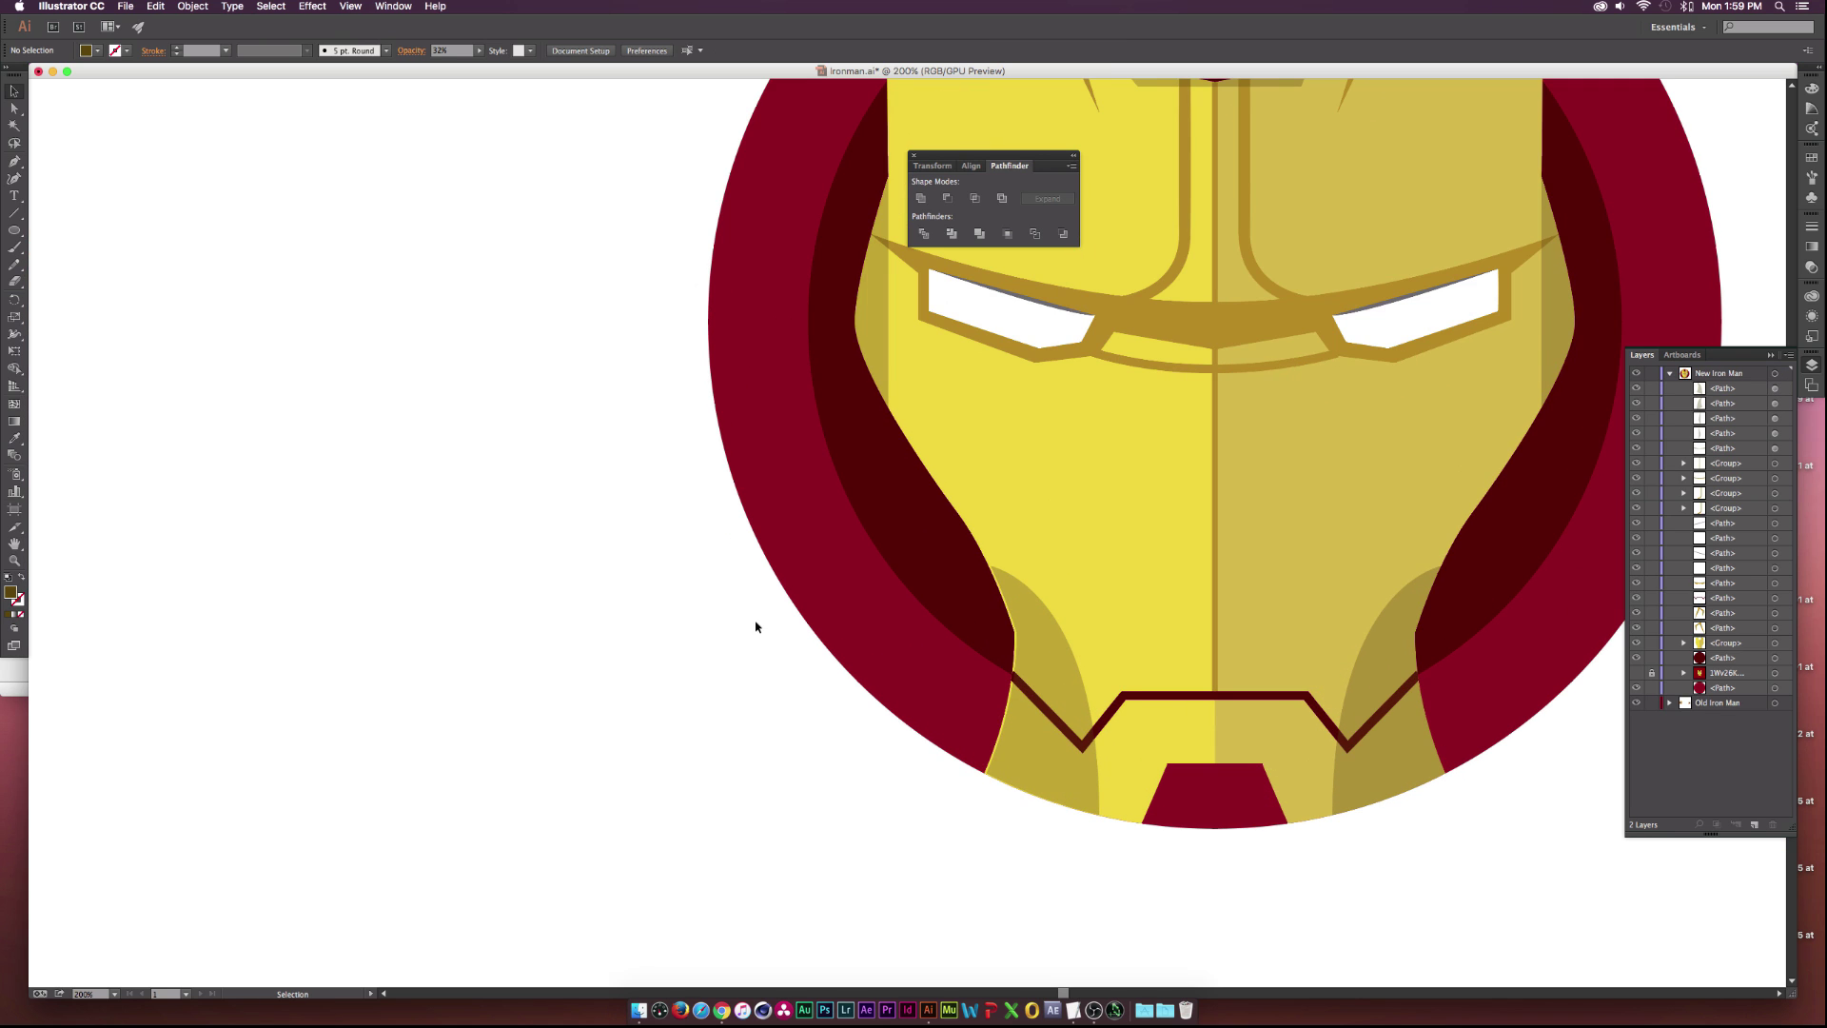
scroll(1142, 690, up, 3)
drag(842, 635, 837, 637)
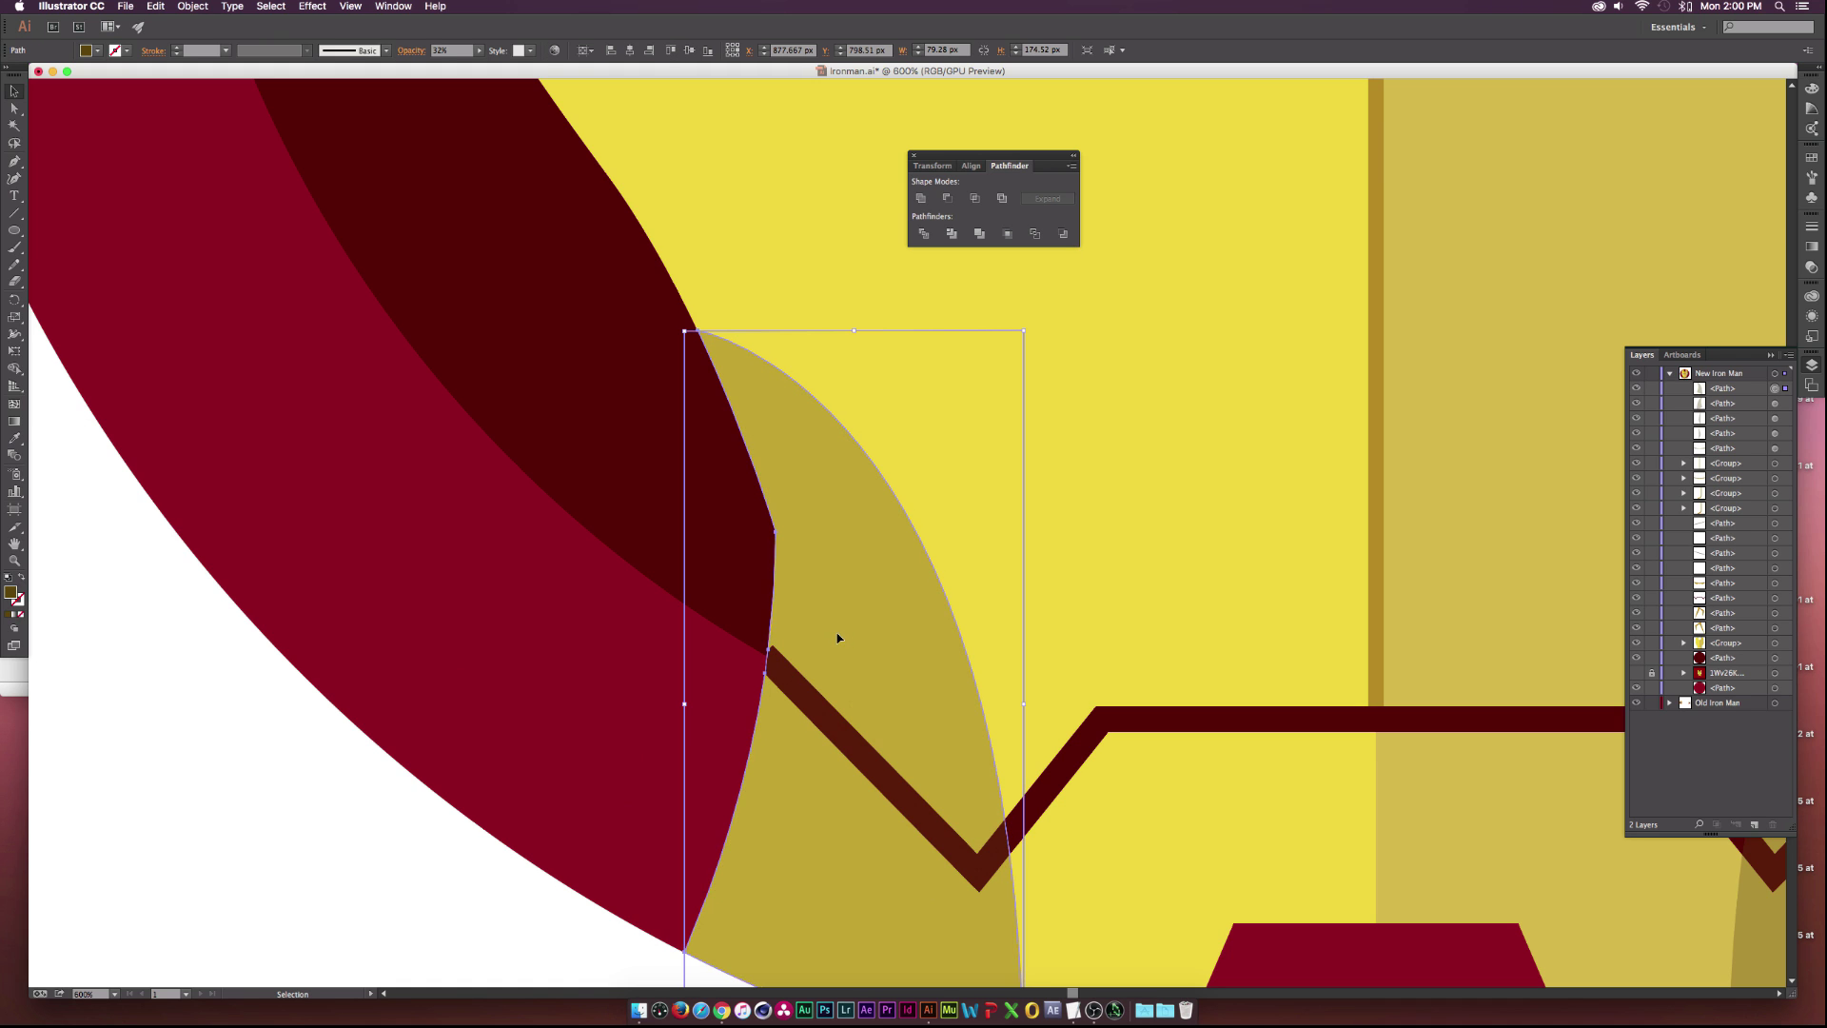
Draw a shallow upward arc with the Pen tool across the red forehead band, above the dark red area.
scroll(762, 656, down, 5)
click(733, 624)
scroll(733, 625, left, 5)
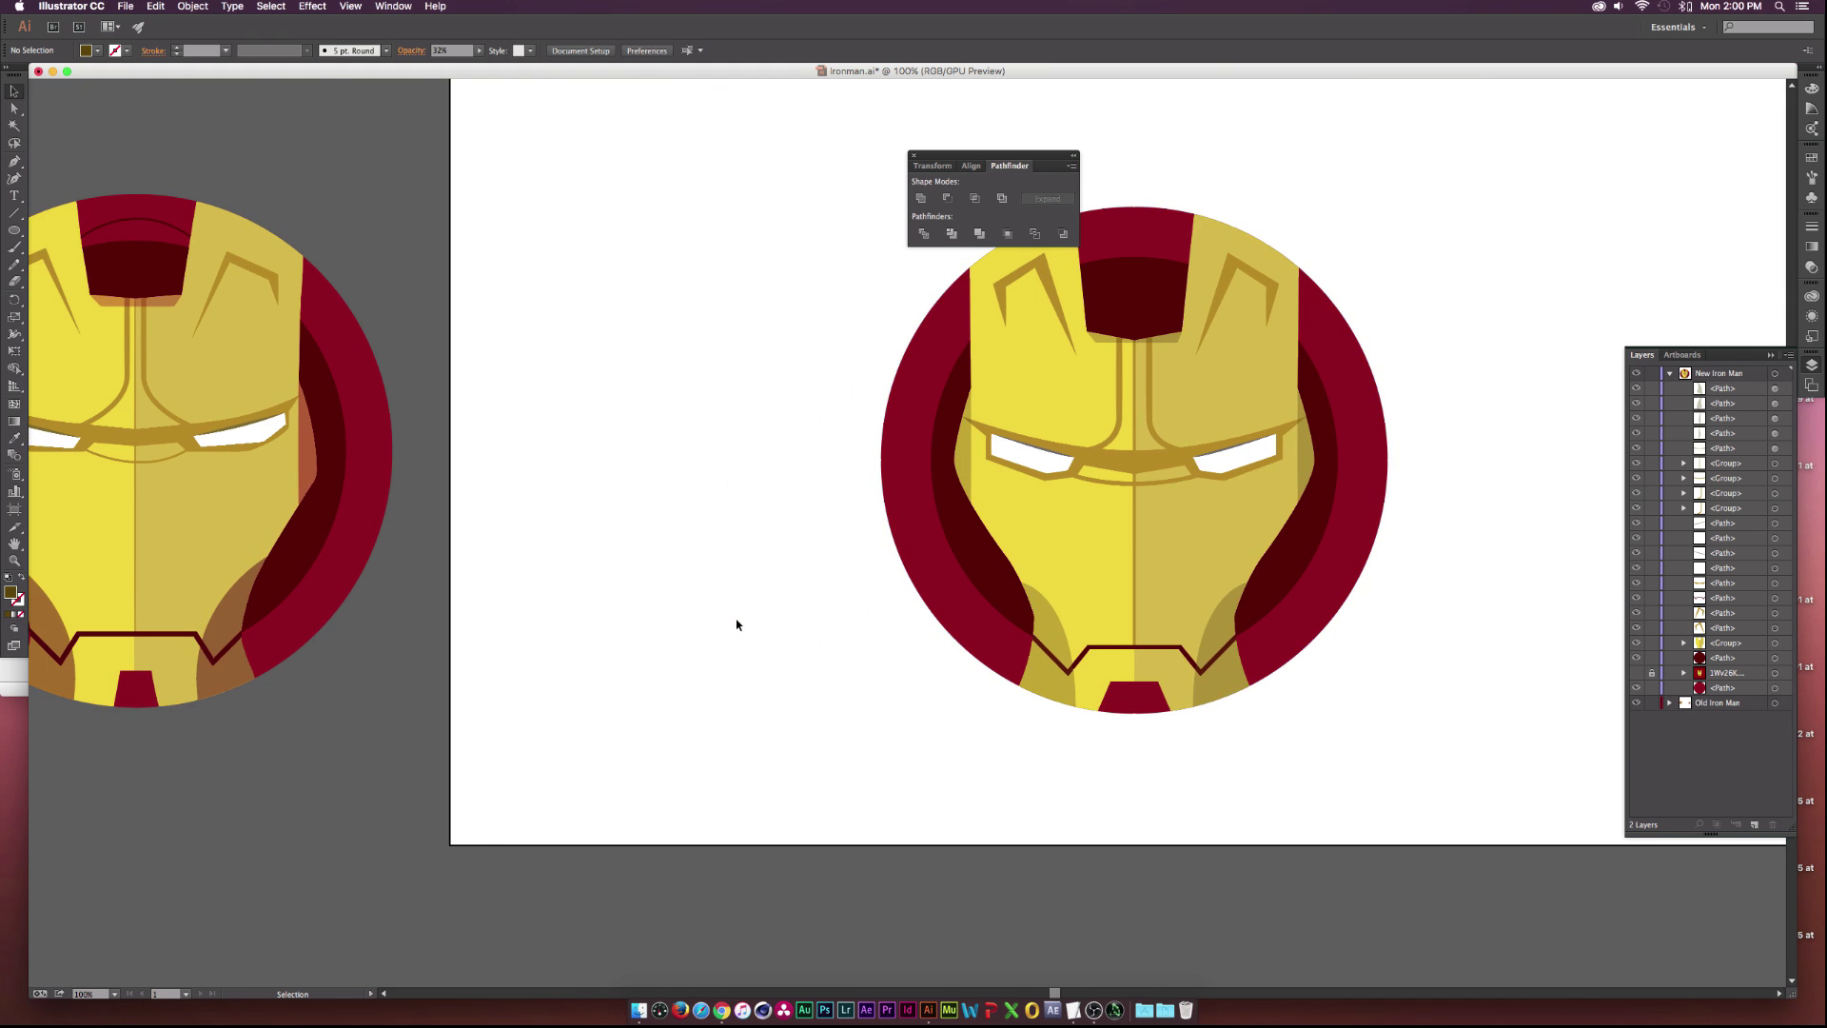
scroll(842, 546, down, 1)
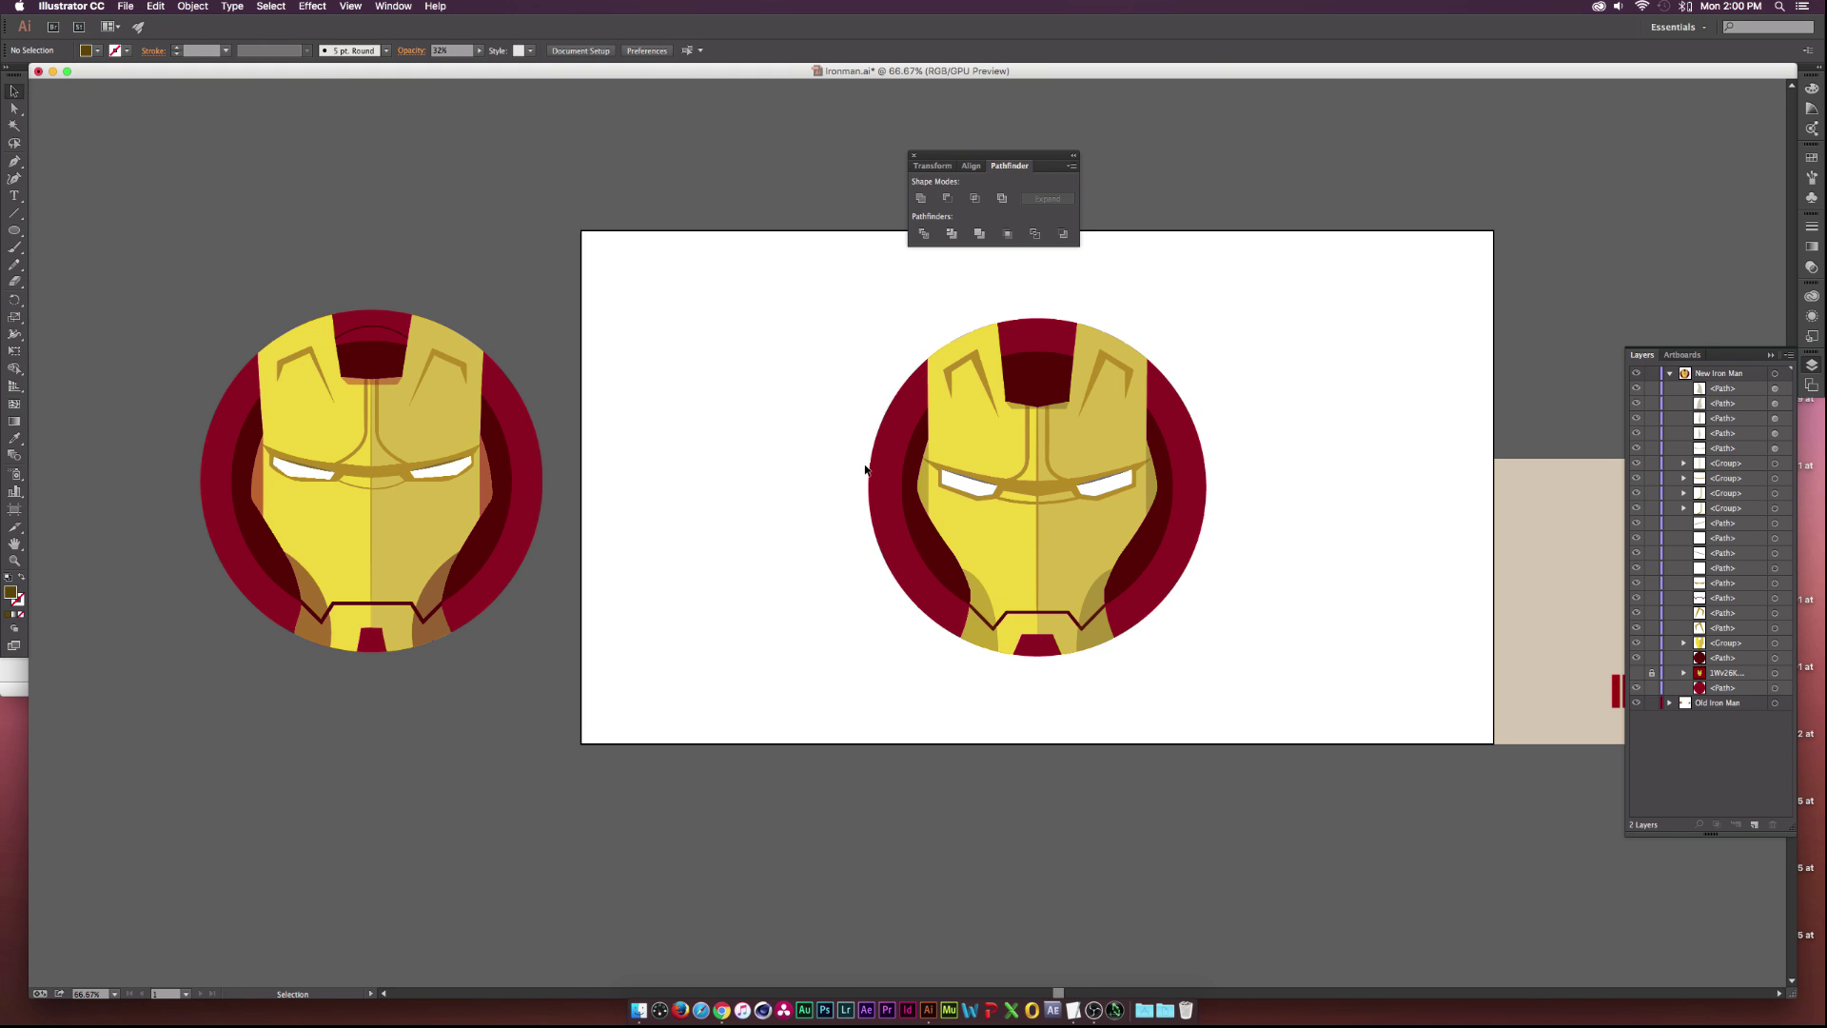
scroll(809, 481, up, 1)
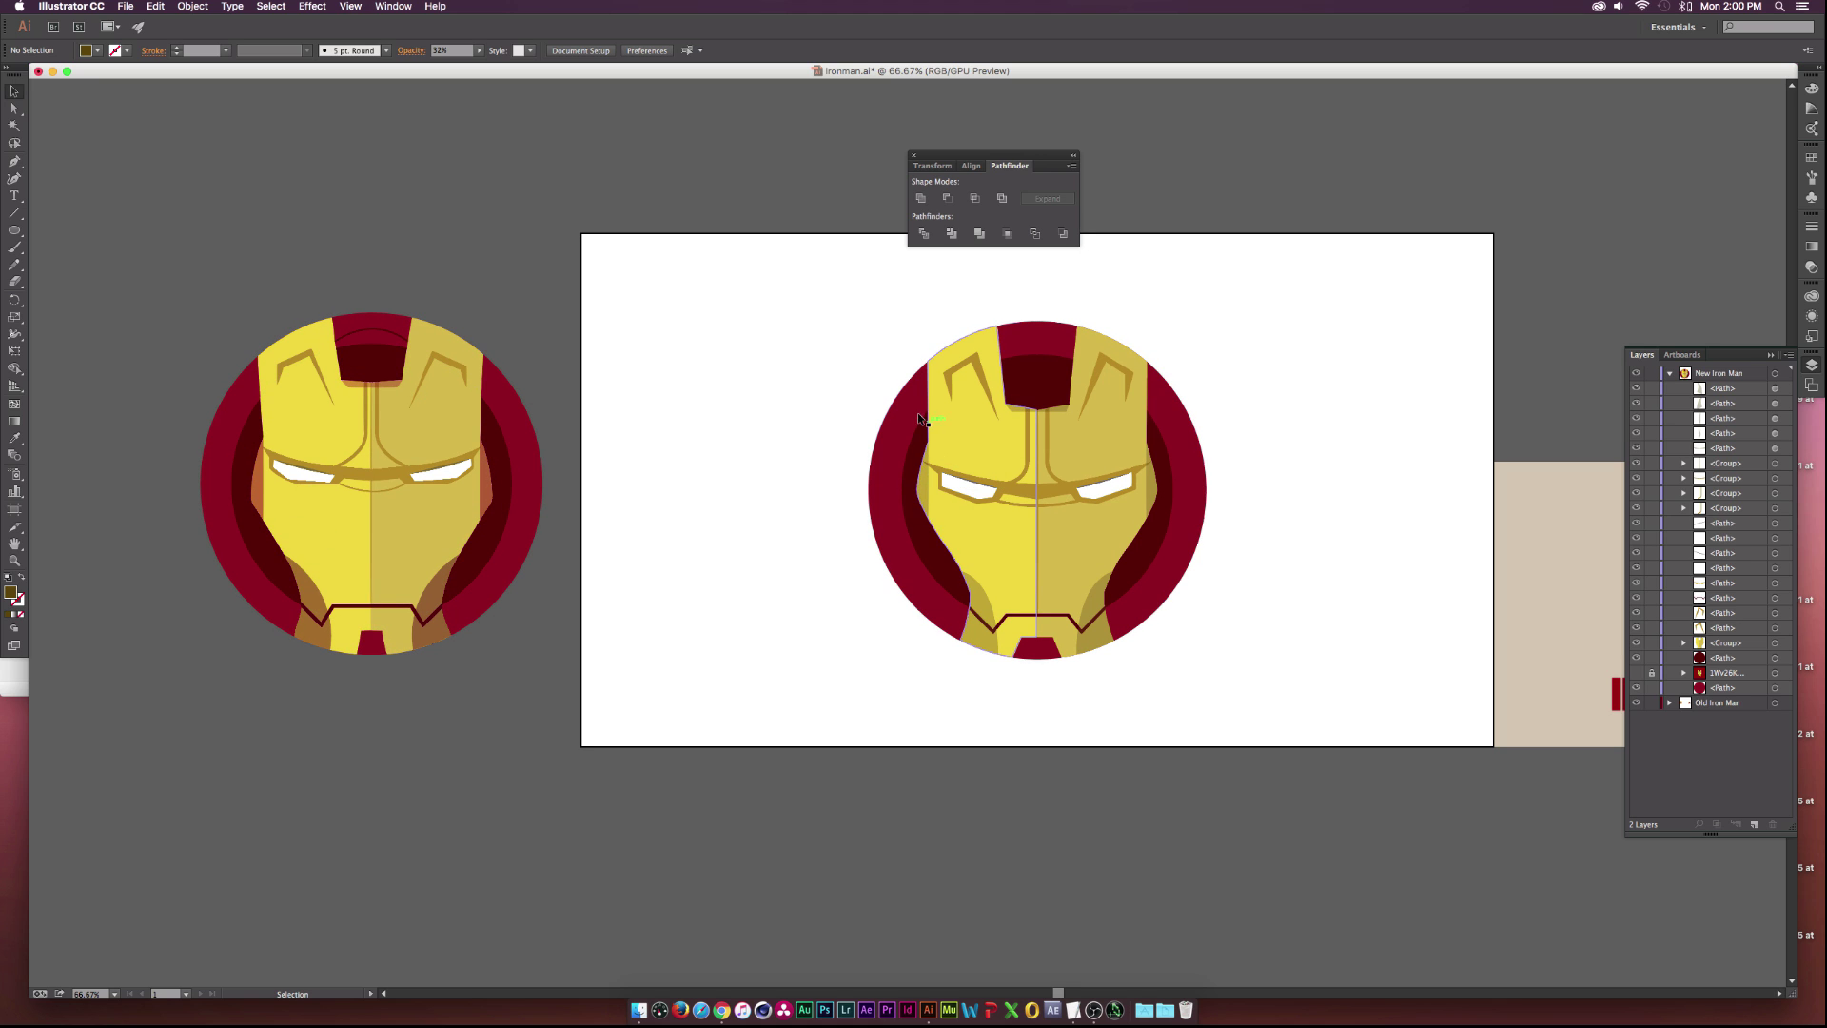
click(14, 162)
scroll(1161, 263, up, 1)
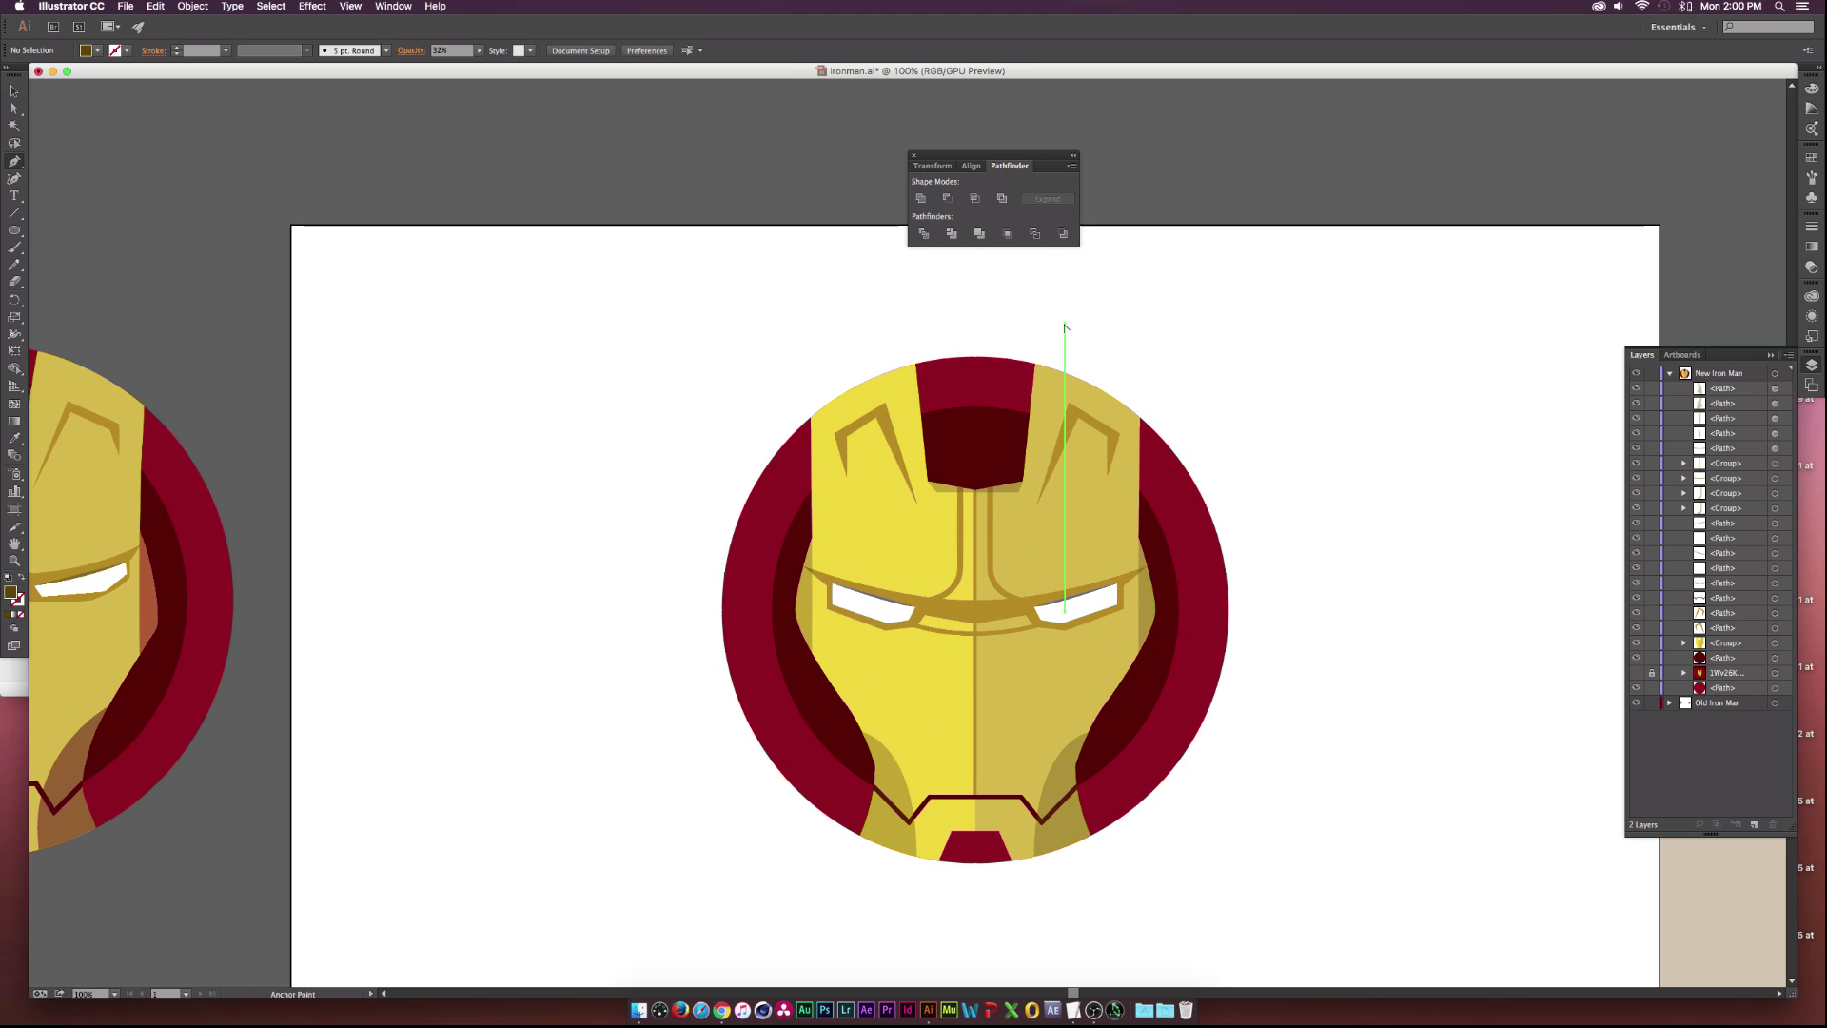
scroll(1065, 326, up, 1)
click(920, 396)
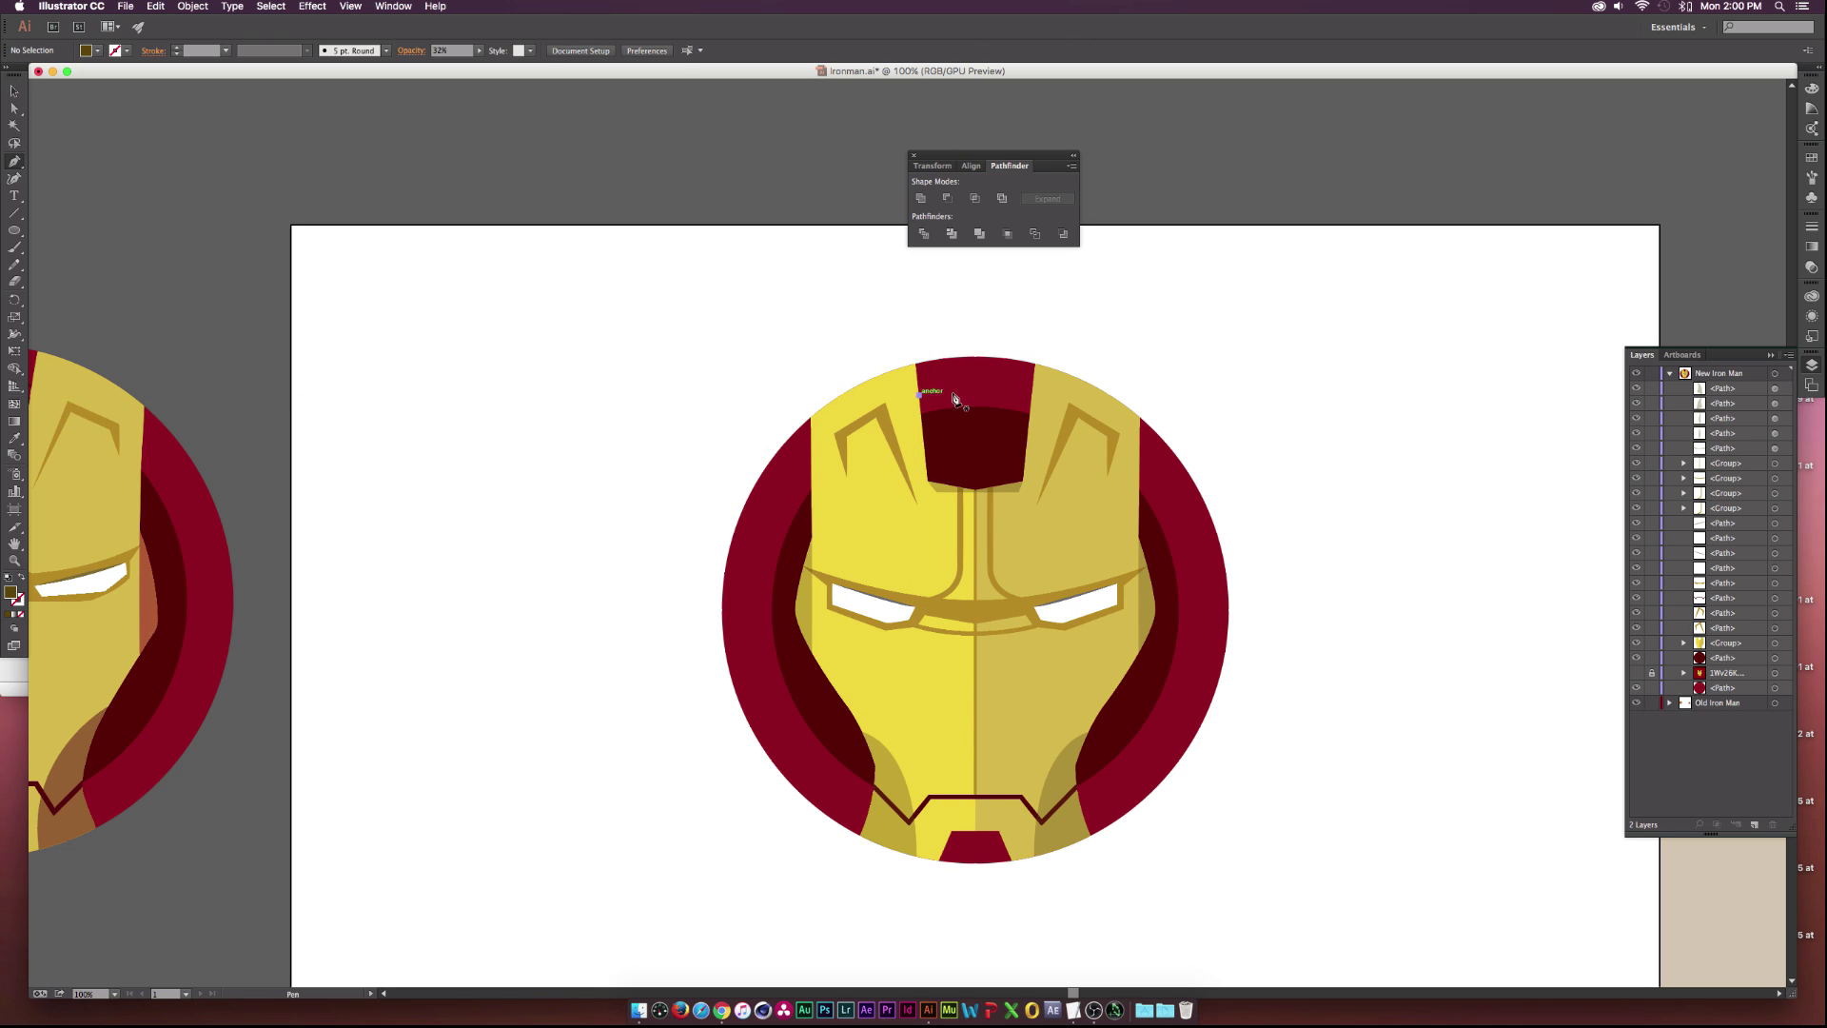
drag(1032, 400, 1090, 436)
key(v)
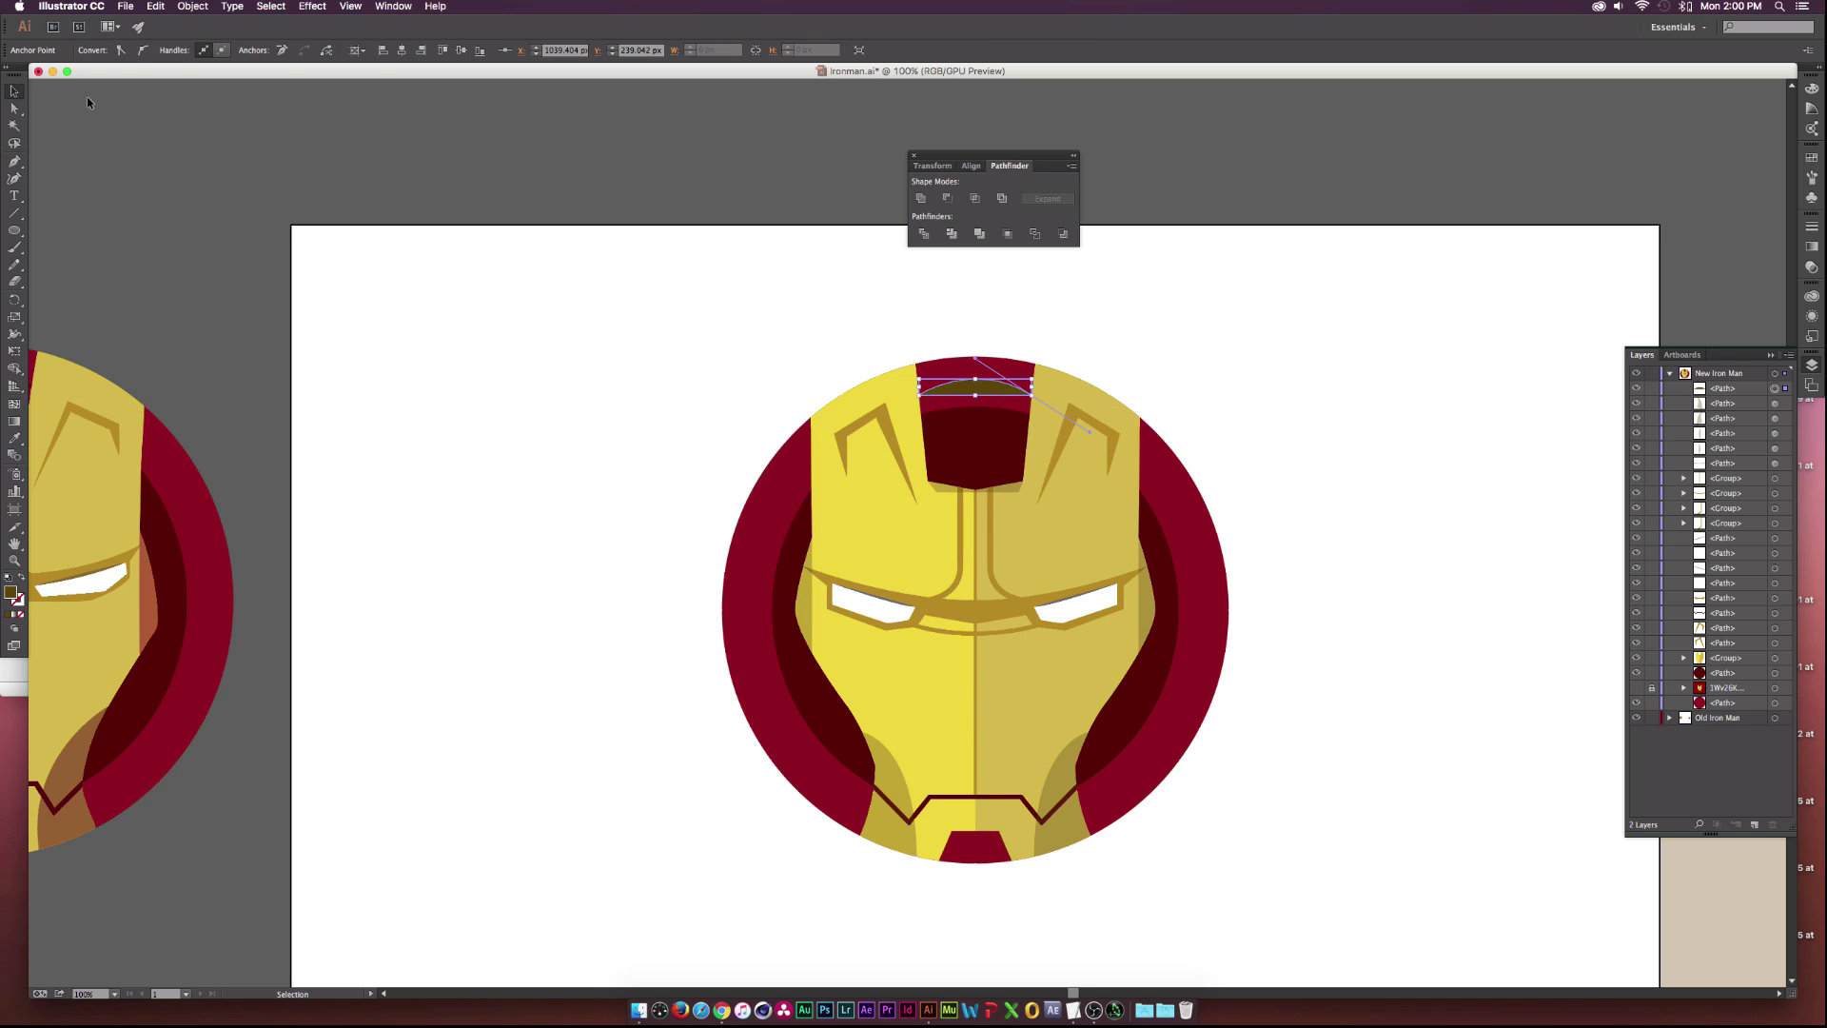
Give the forehead arc a 6 pt stroke and remove its fill.
click(980, 382)
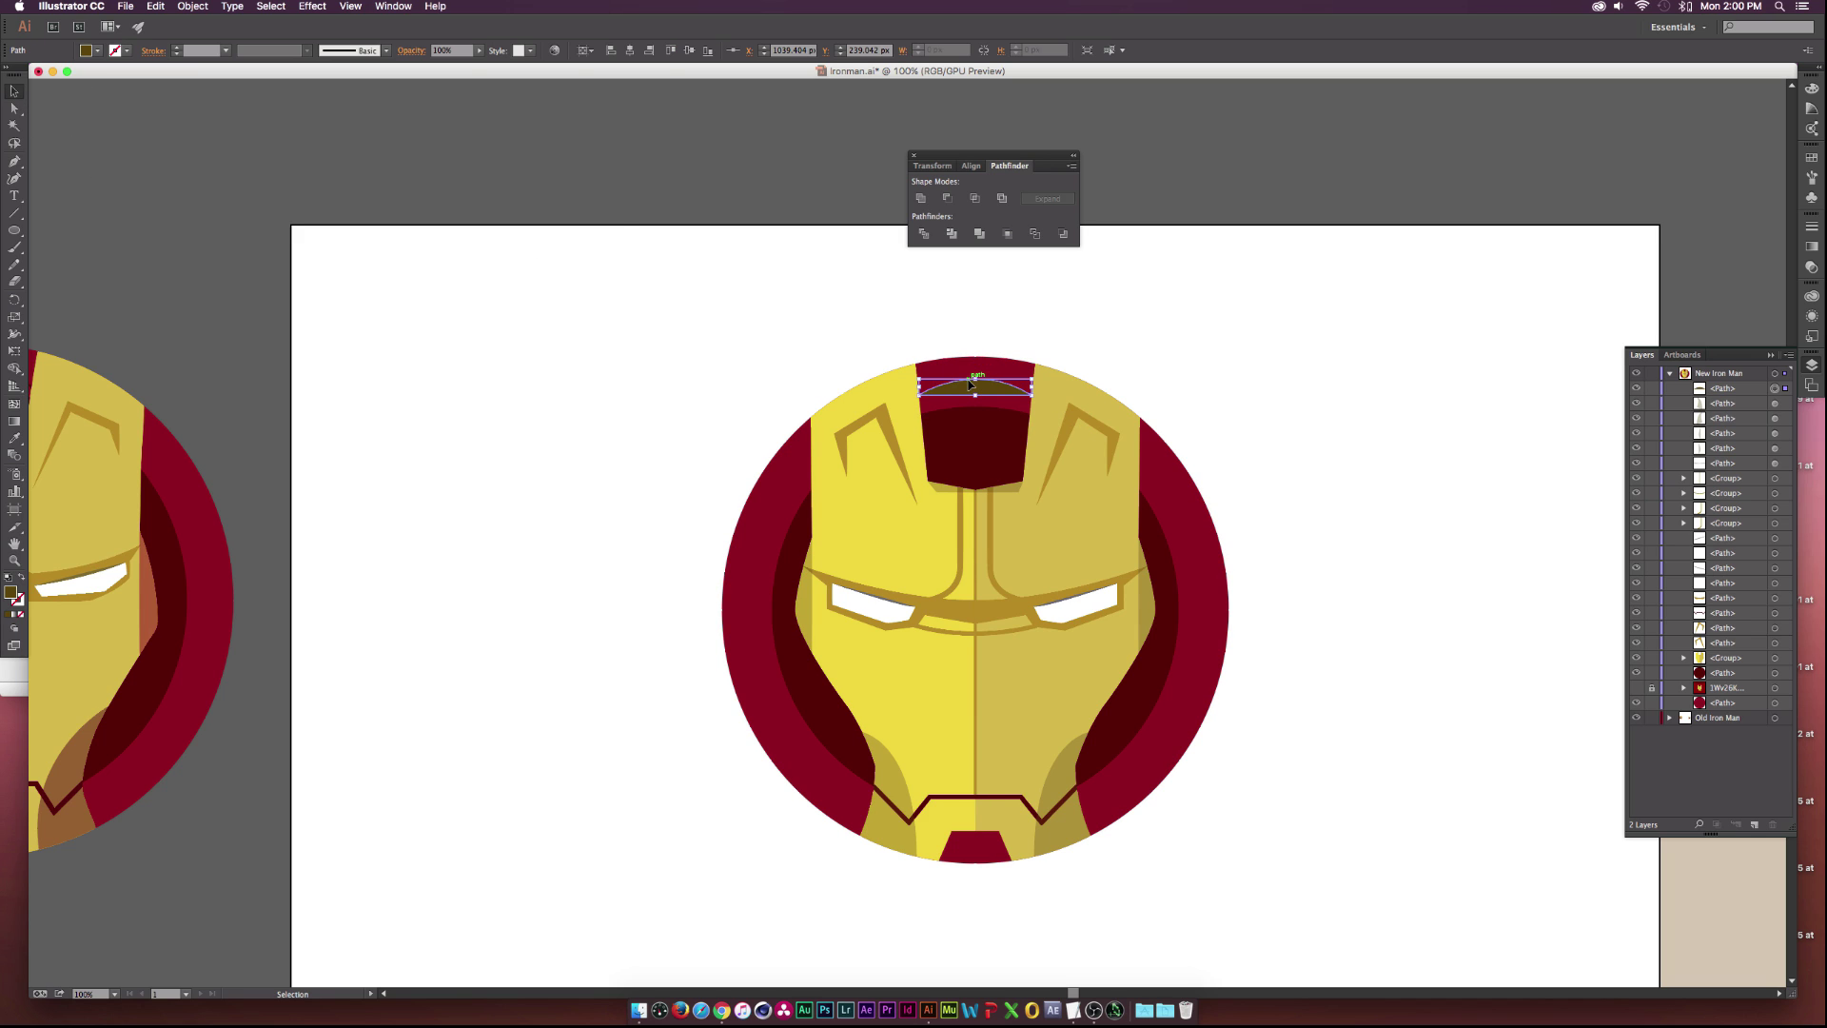
click(176, 46)
click(176, 47)
click(118, 51)
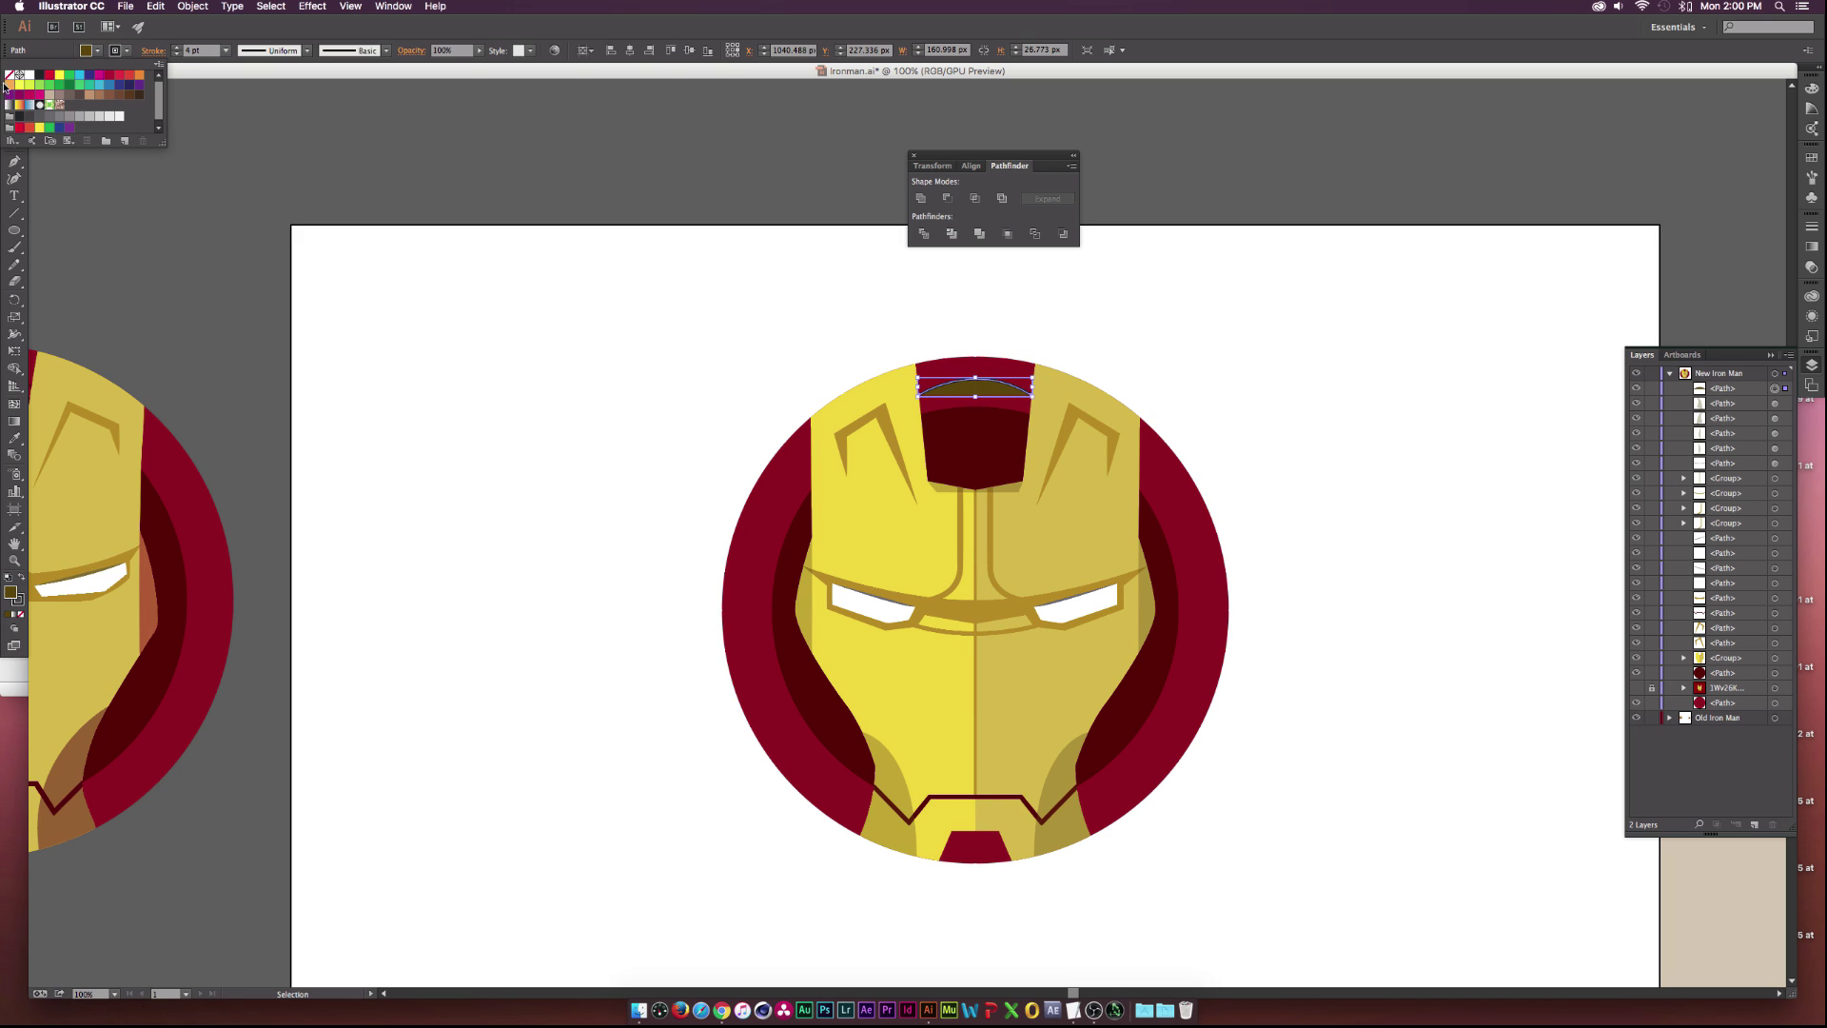
click(9, 75)
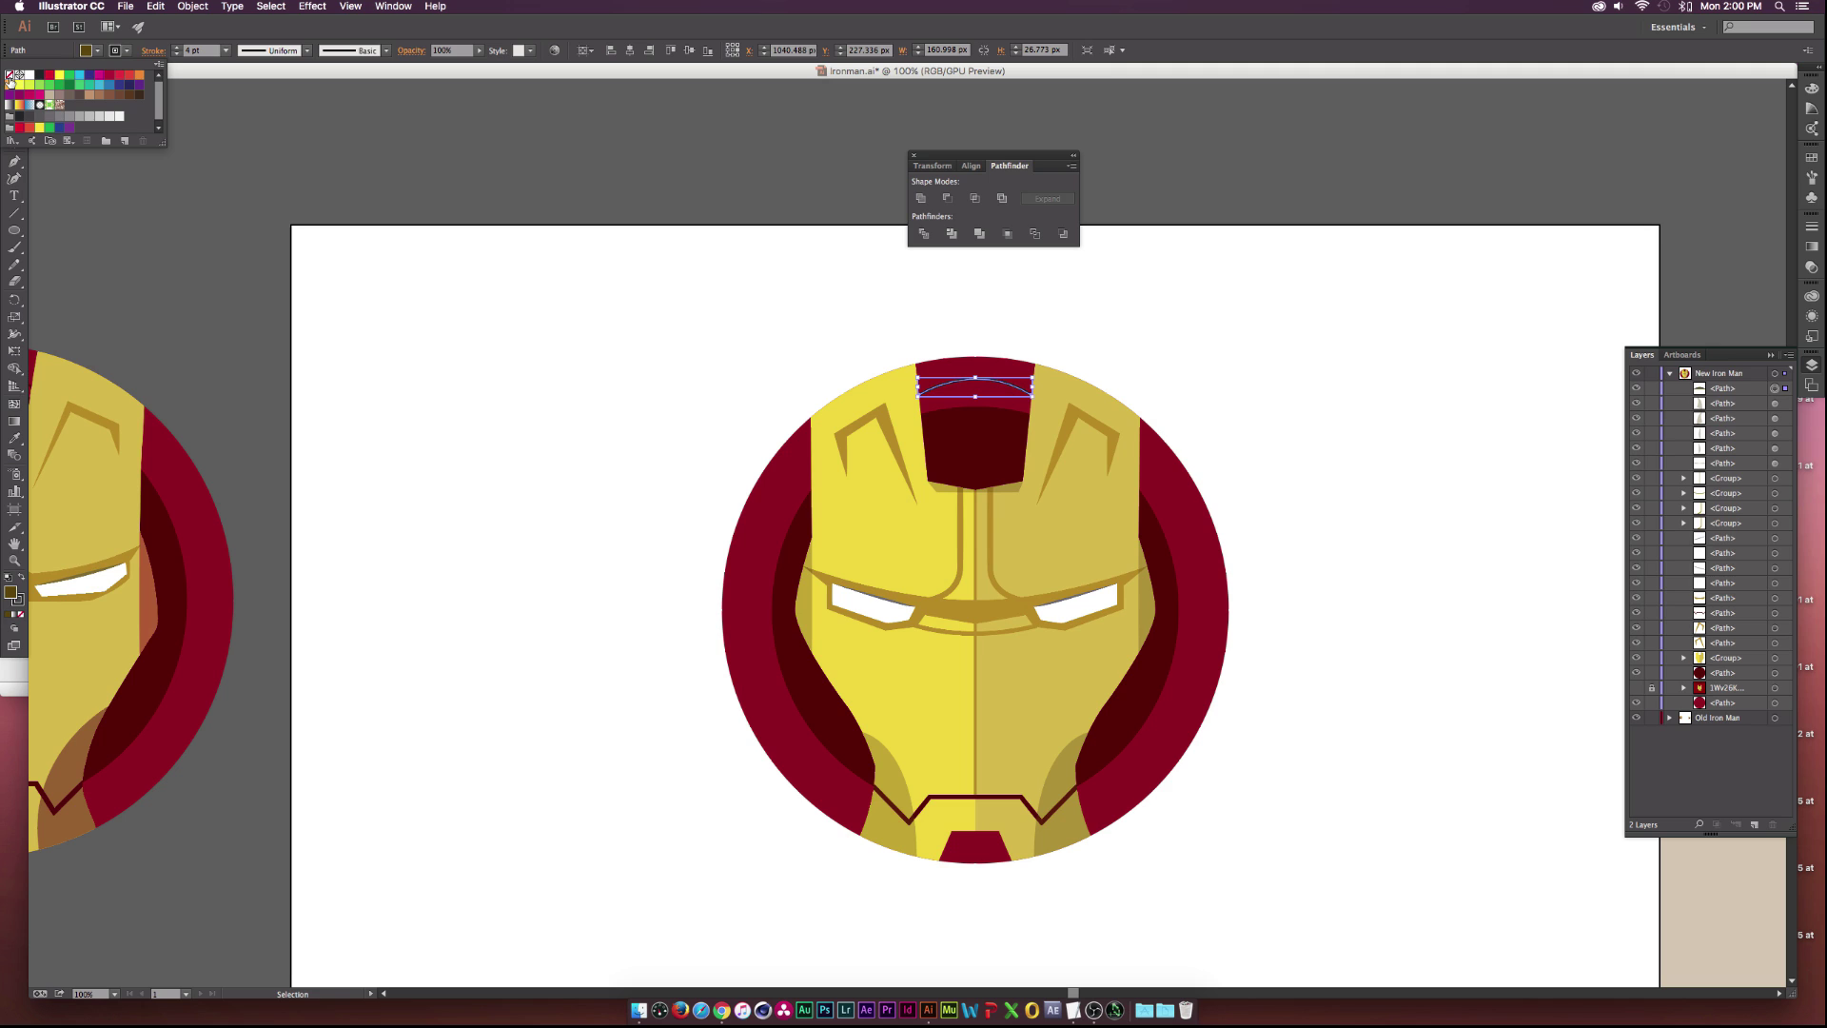
click(176, 47)
click(176, 47)
Expand the forehead arc's fill and stroke into an outlined shape.
click(192, 5)
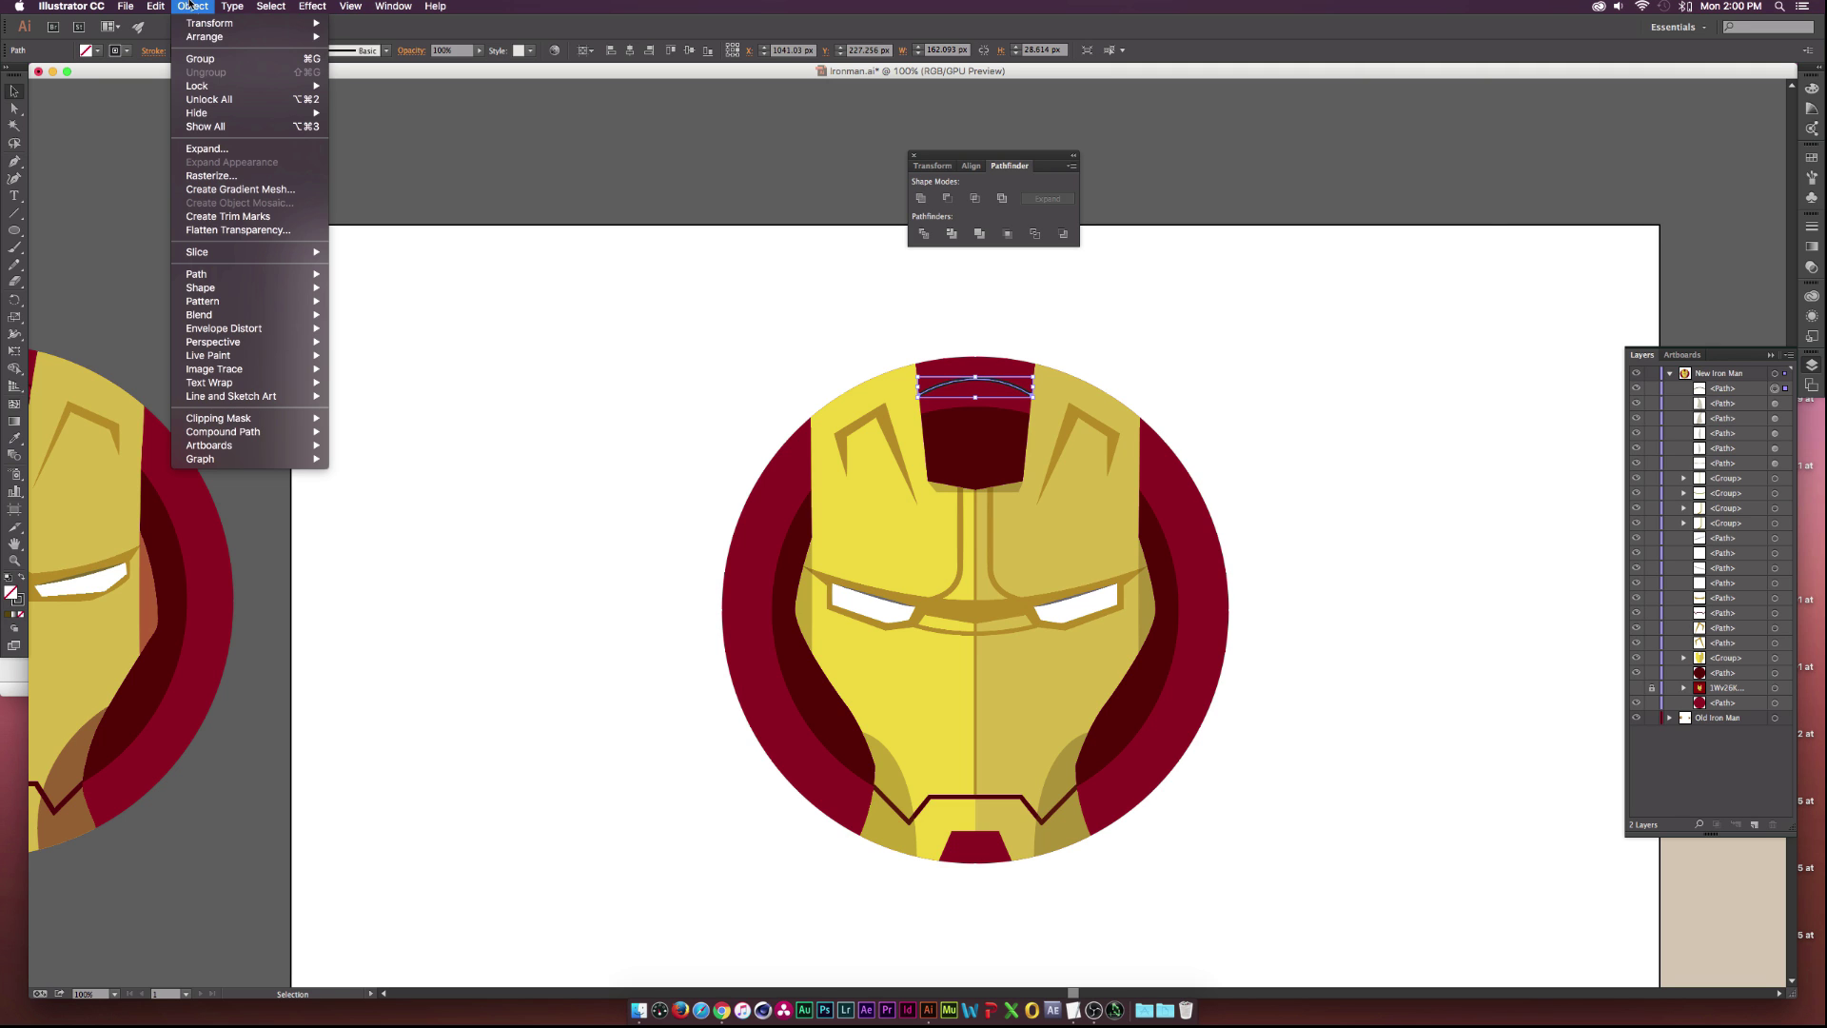
click(204, 150)
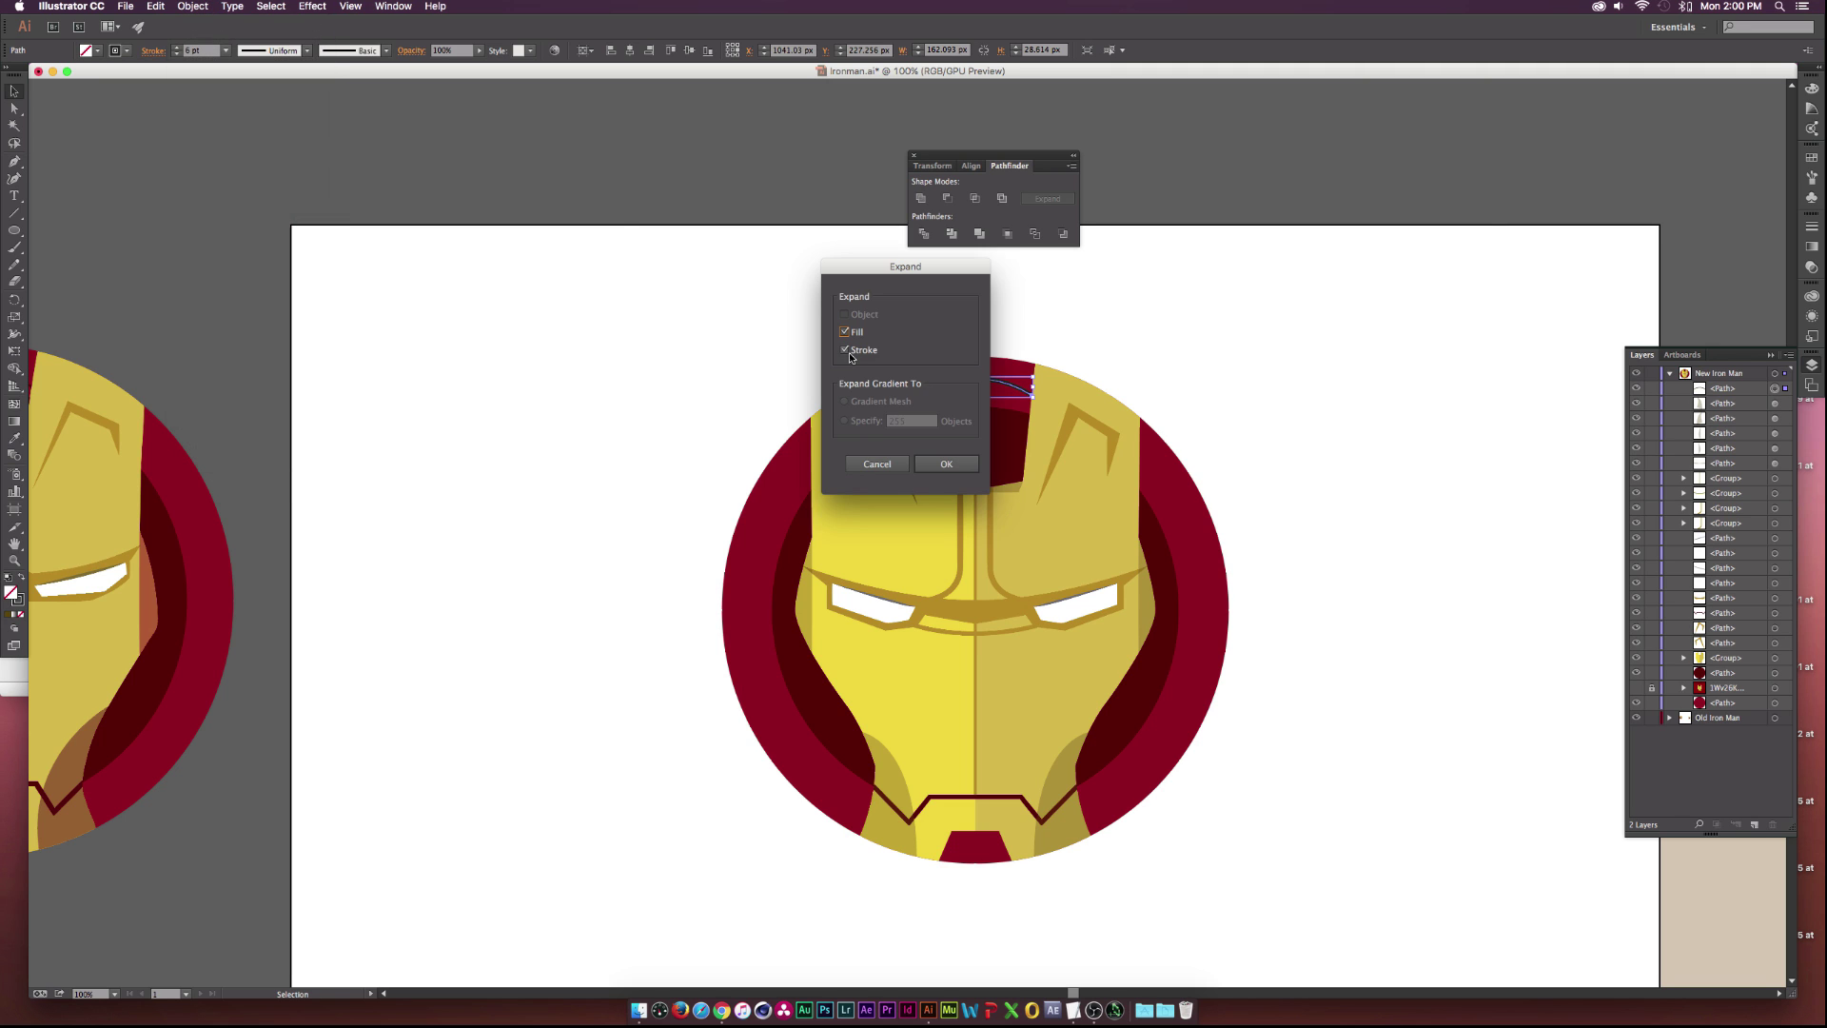
click(945, 463)
Recolour the expanded forehead arc with the dark red sampled from the inner circle and deselect it.
key(i)
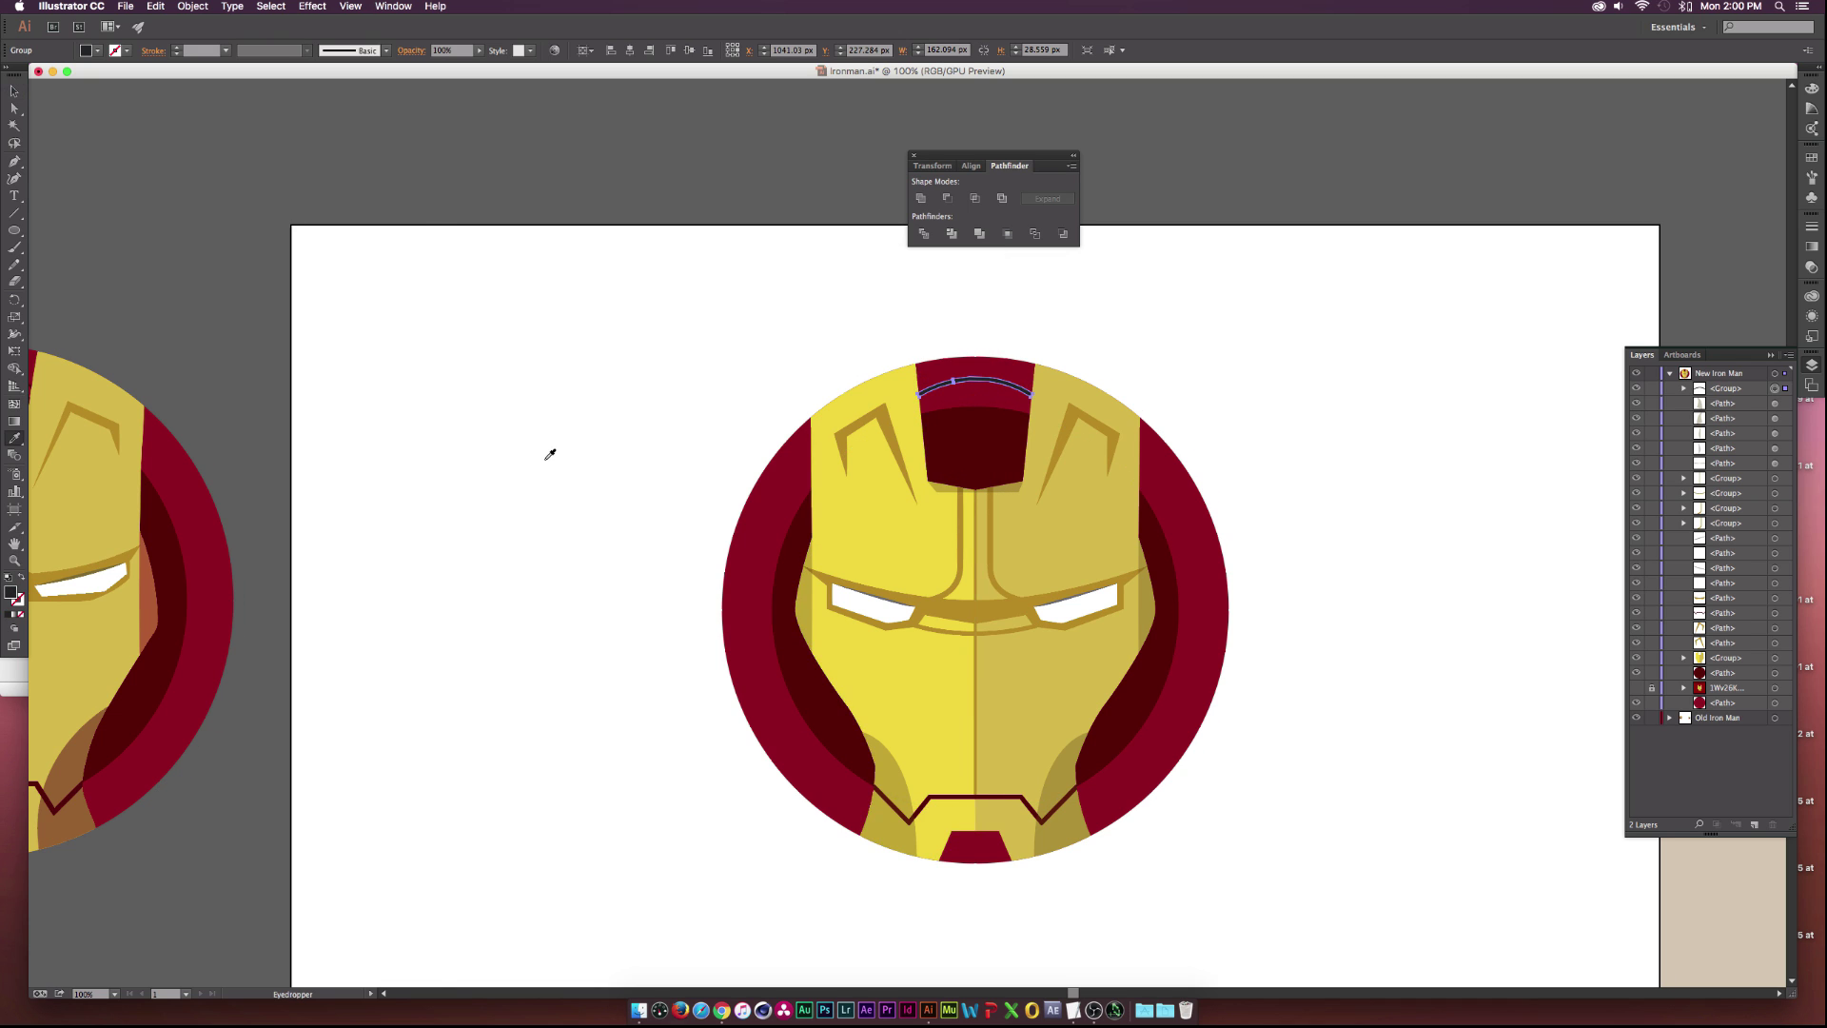
scroll(550, 454, left, 5)
click(1104, 445)
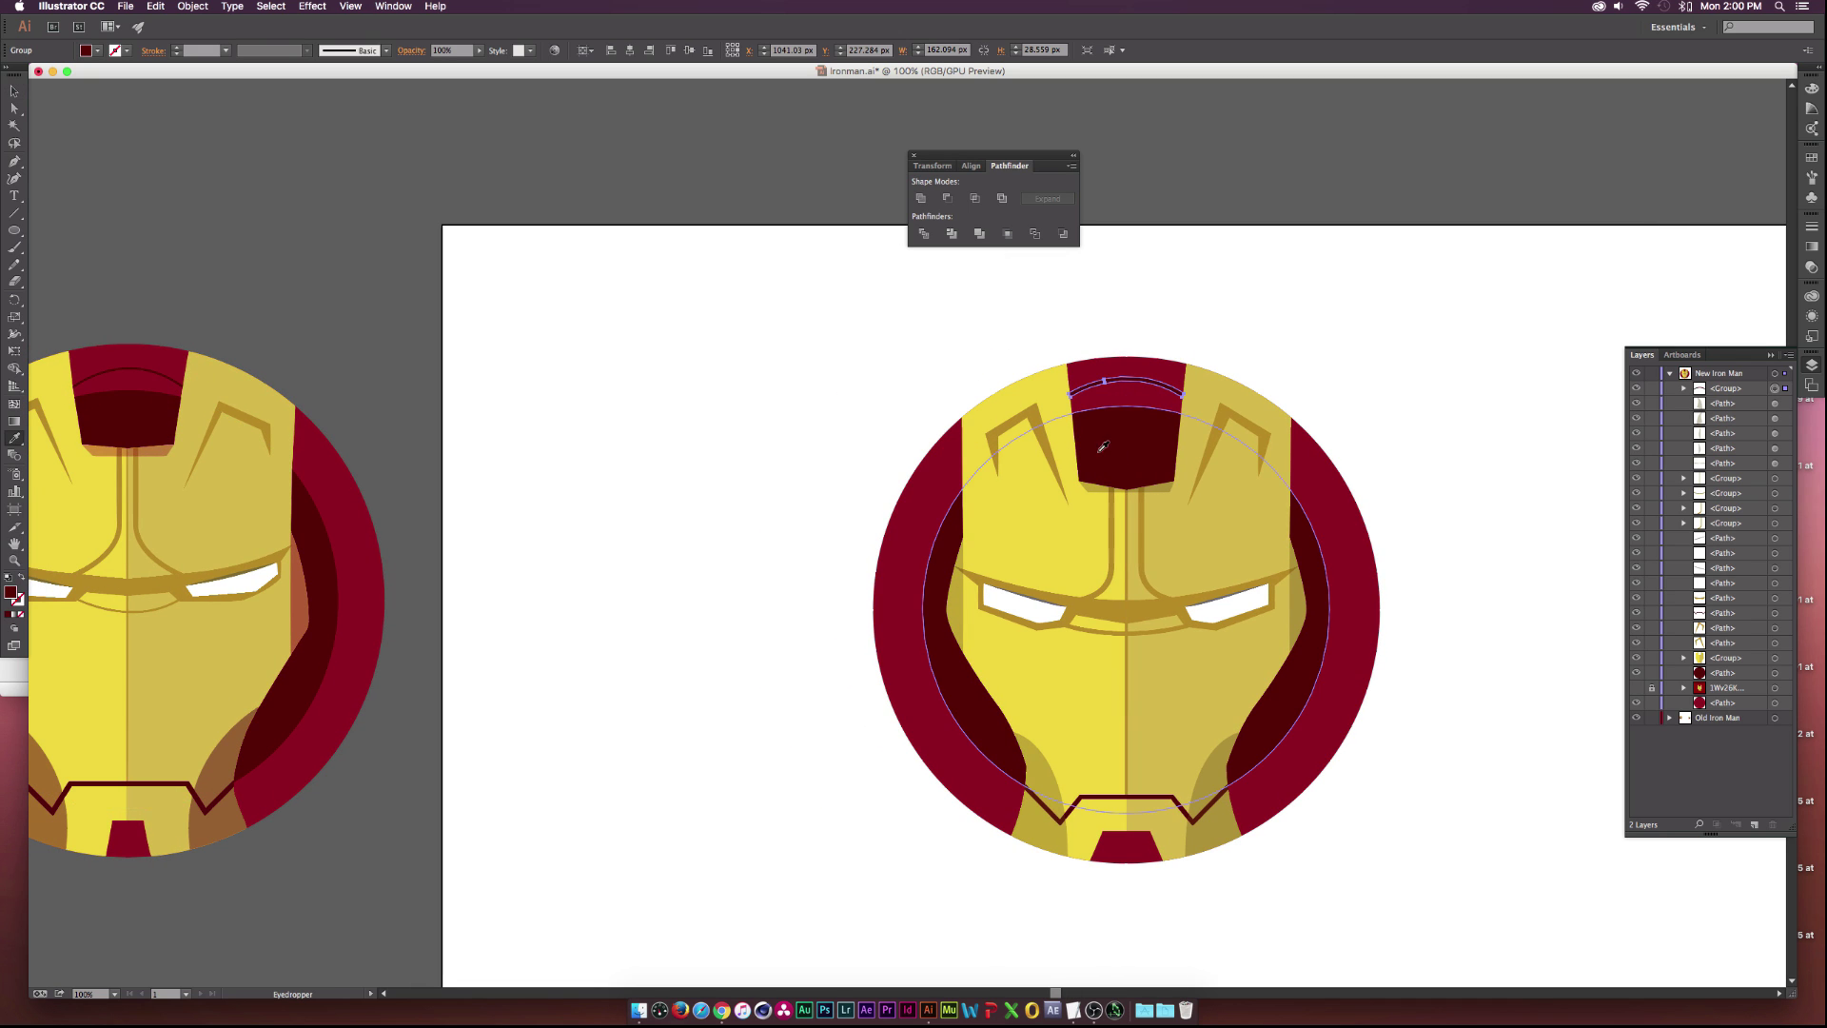
key(v)
click(762, 344)
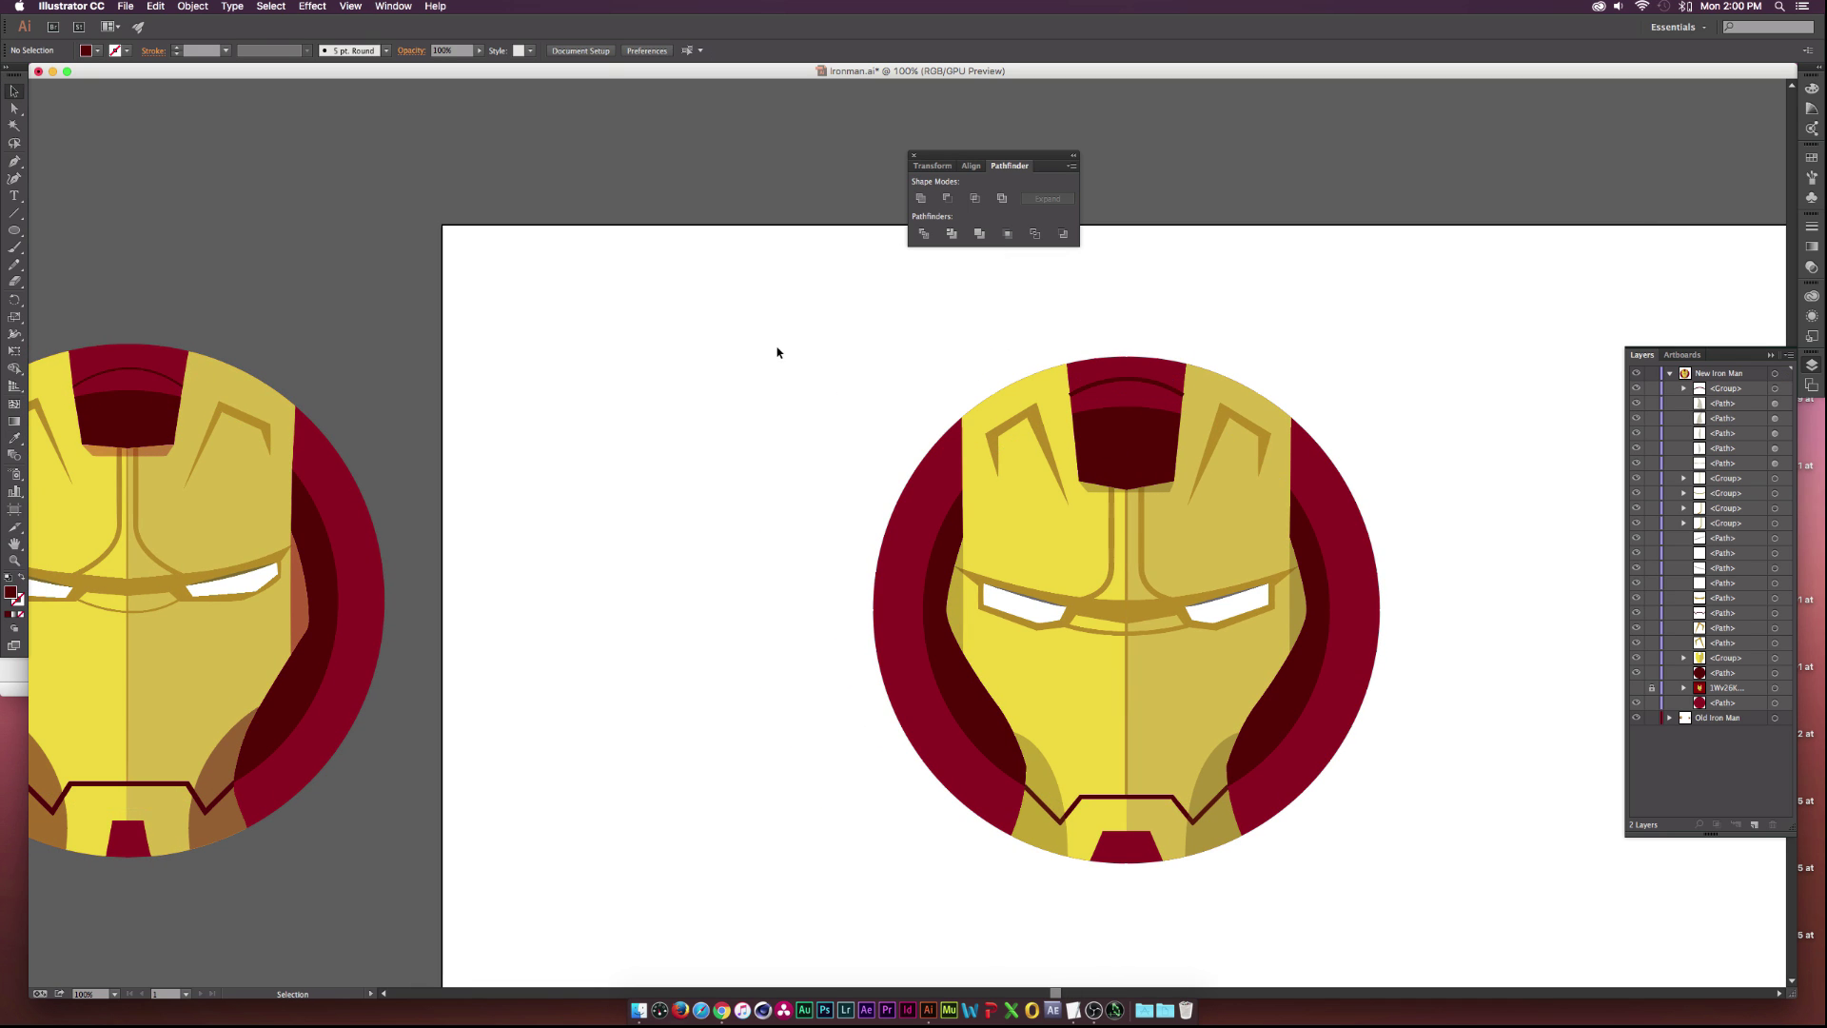
Send the forehead arc to the back of the stack and bring it forward one level above the red base circle.
click(1156, 383)
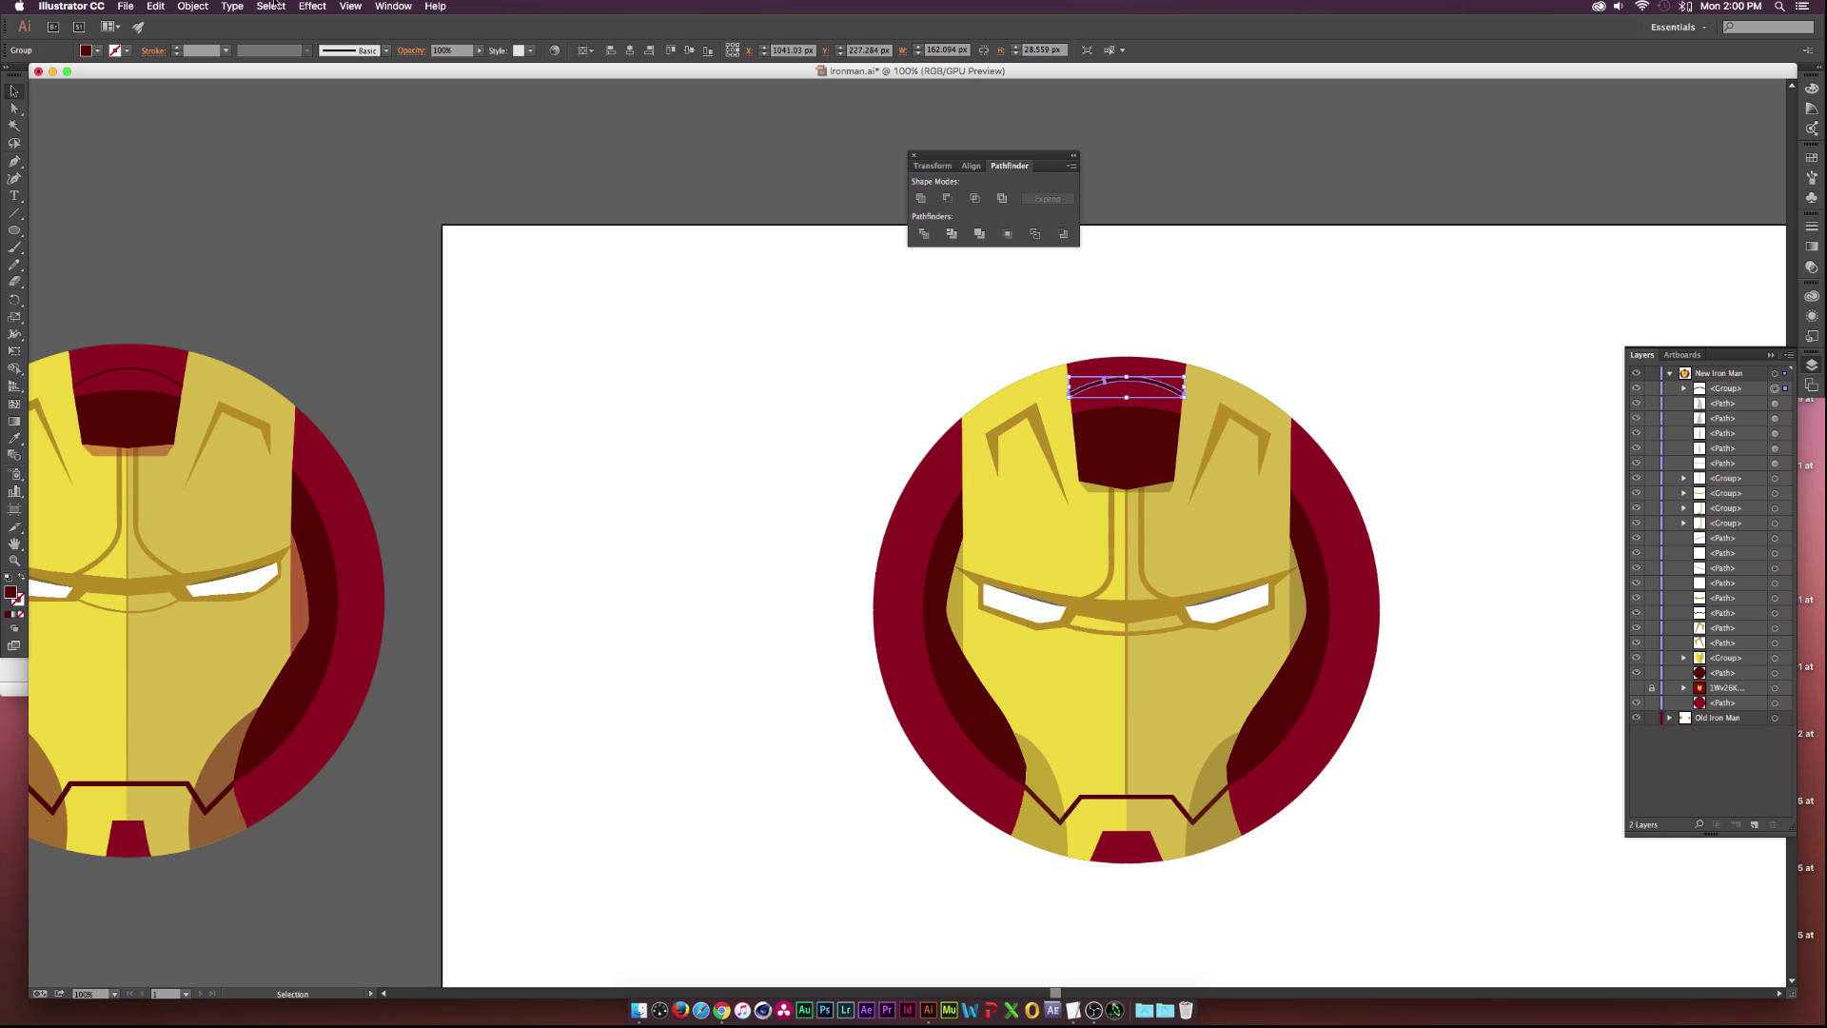
click(196, 6)
mouse_move(314, 36)
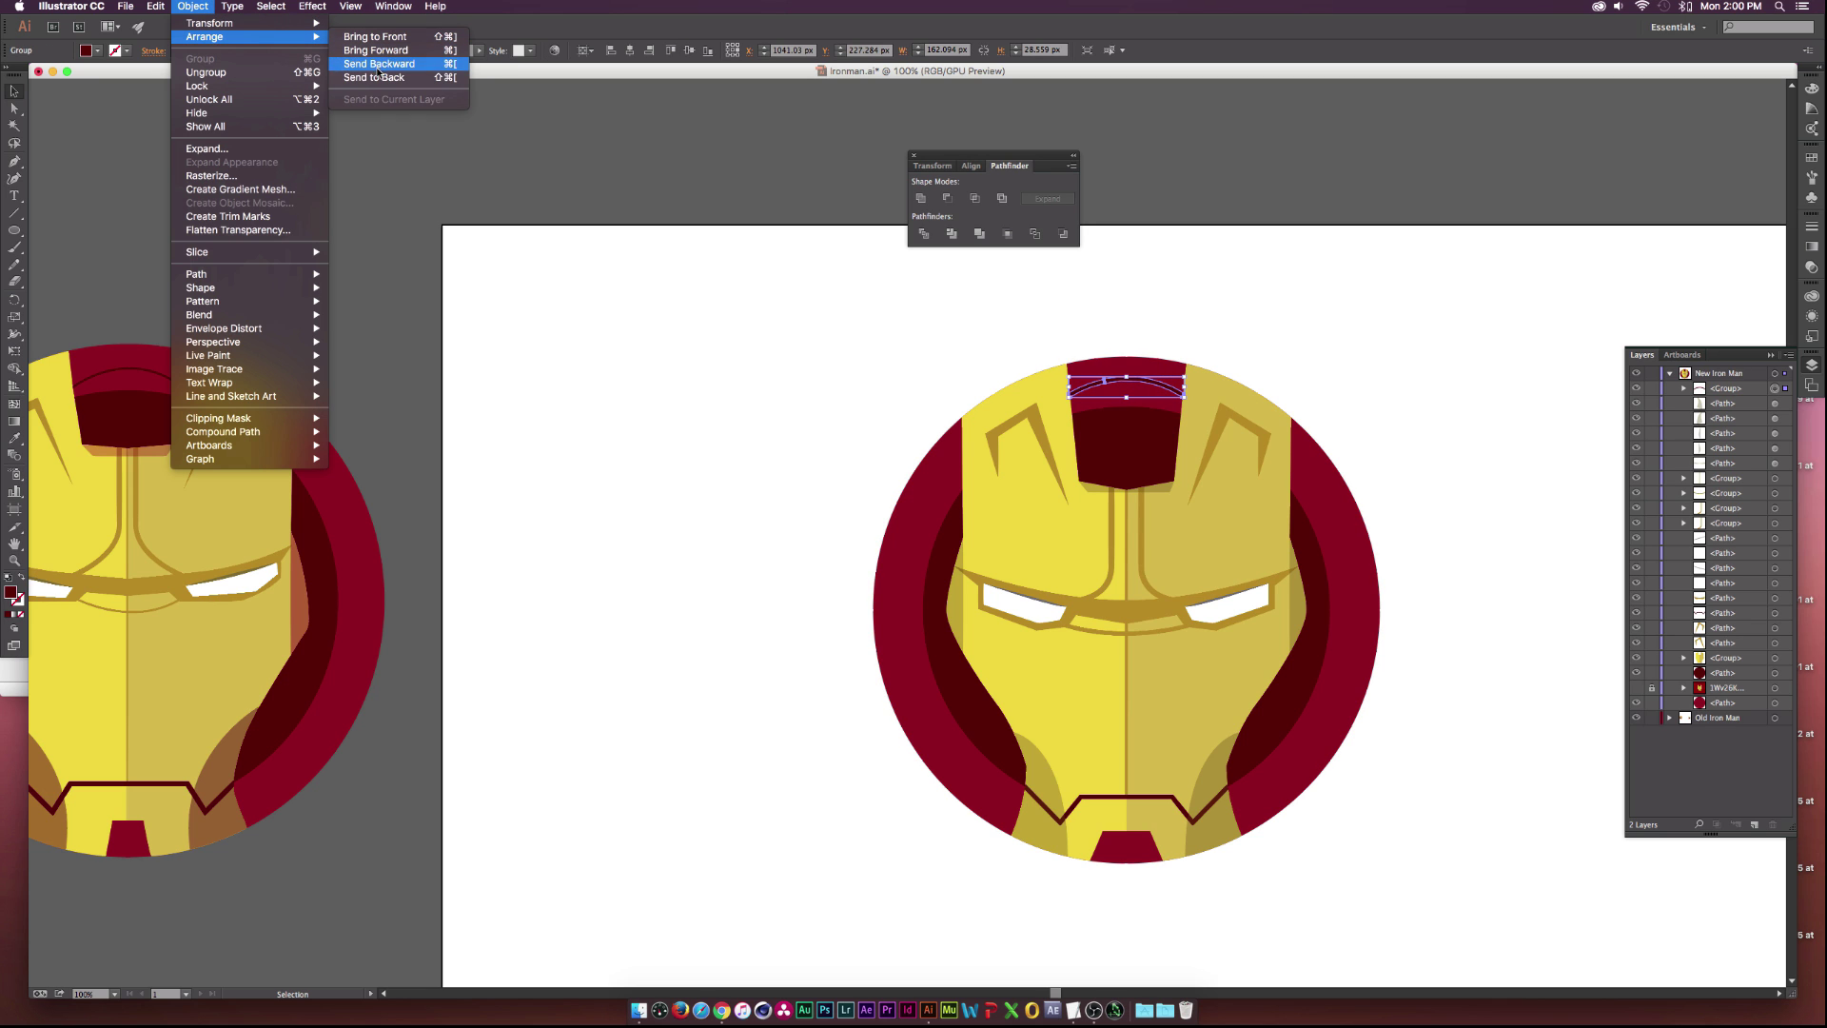
click(377, 64)
click(192, 7)
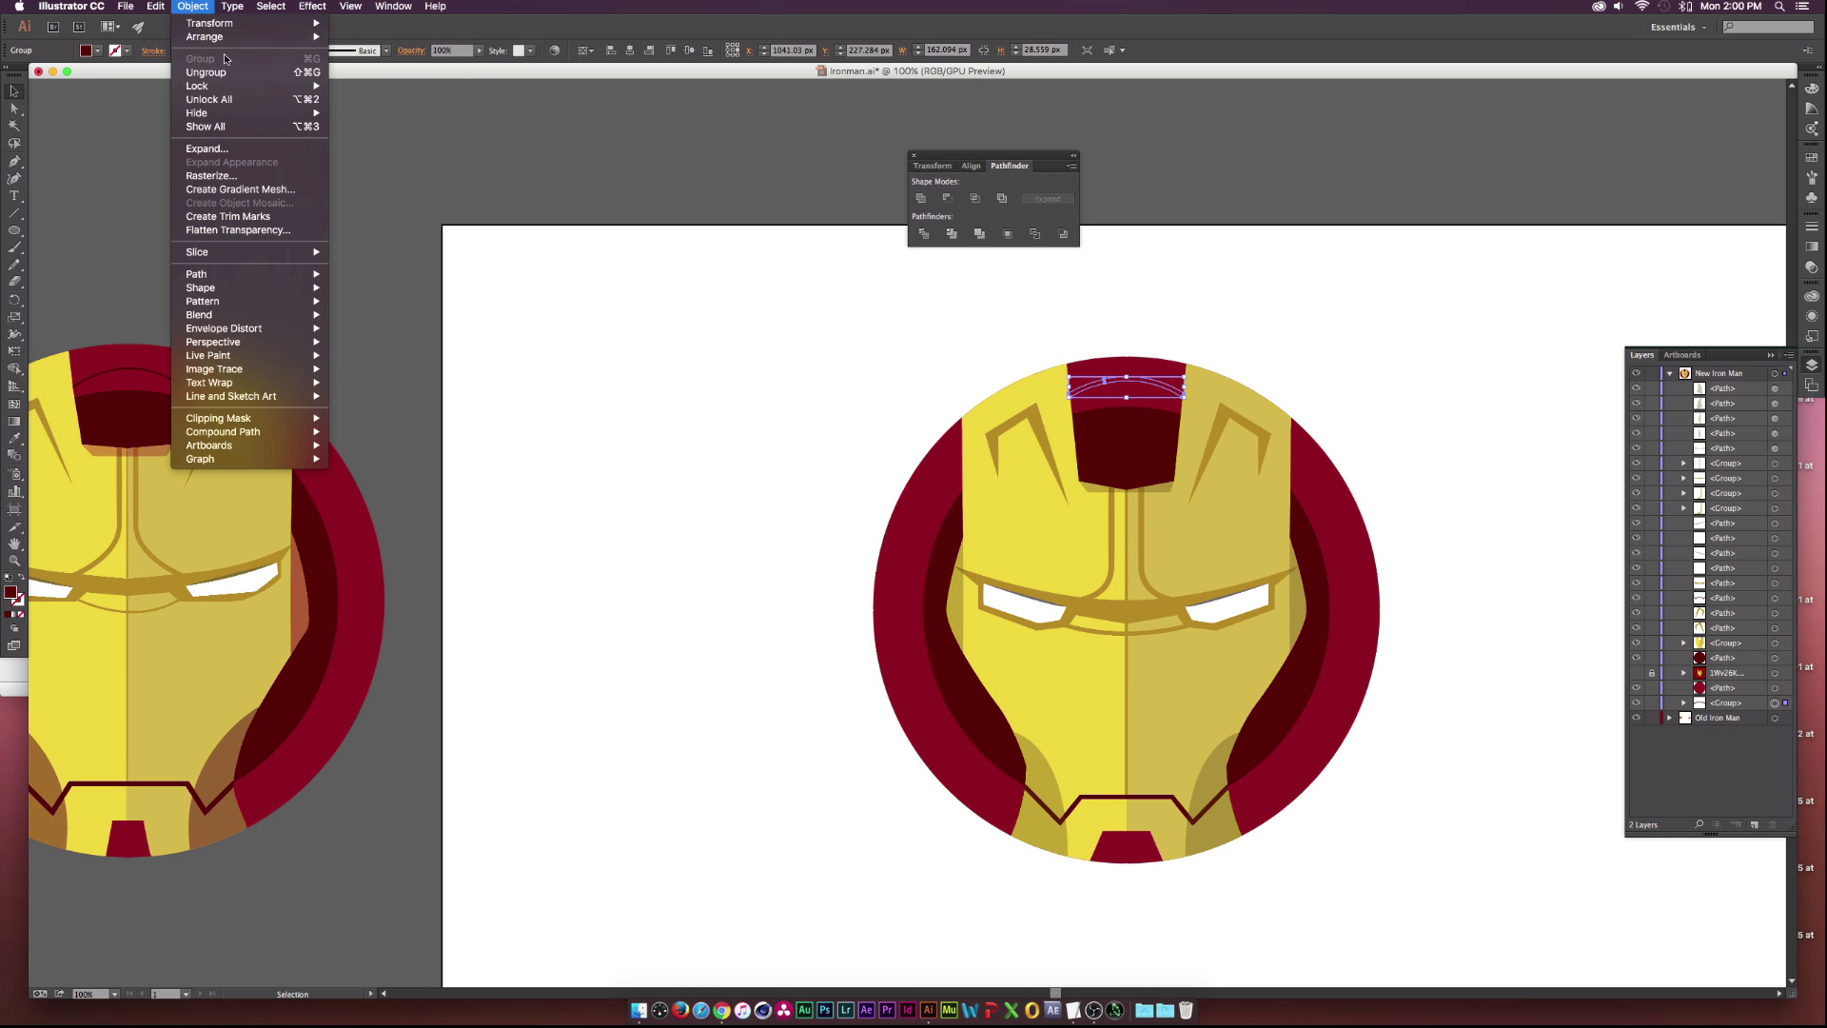
mouse_move(285, 36)
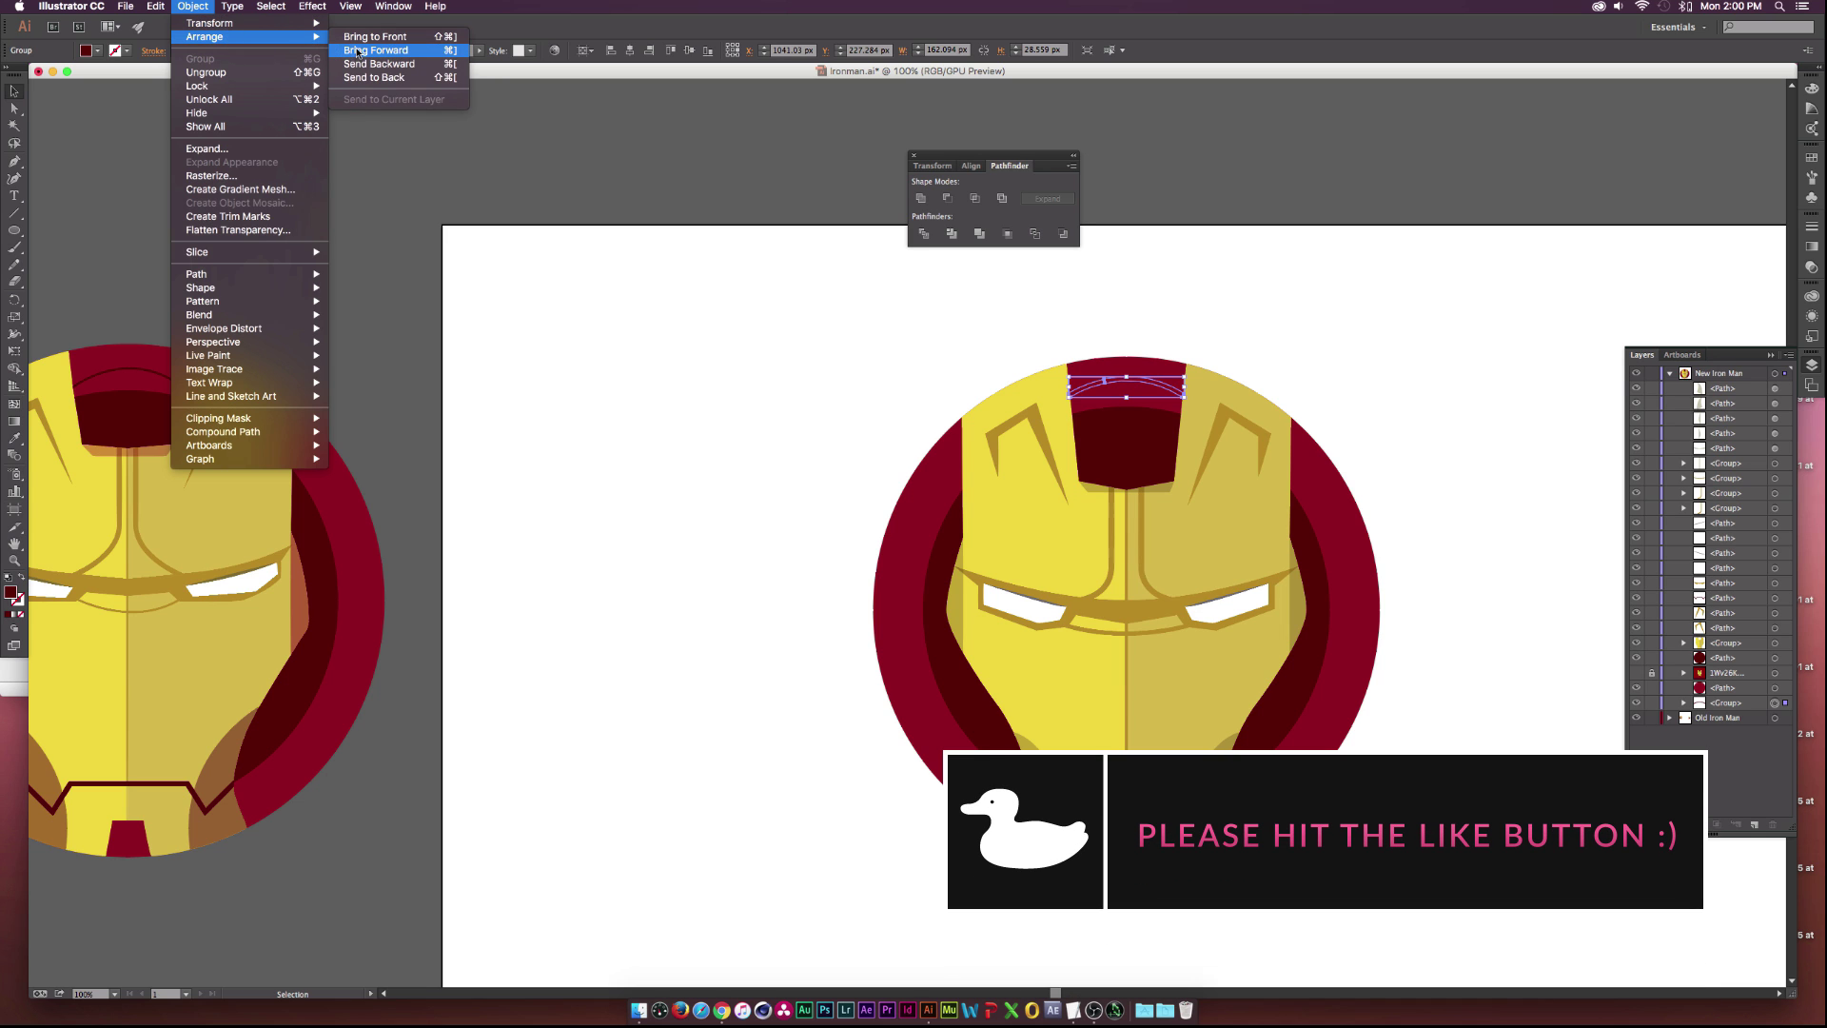
click(357, 50)
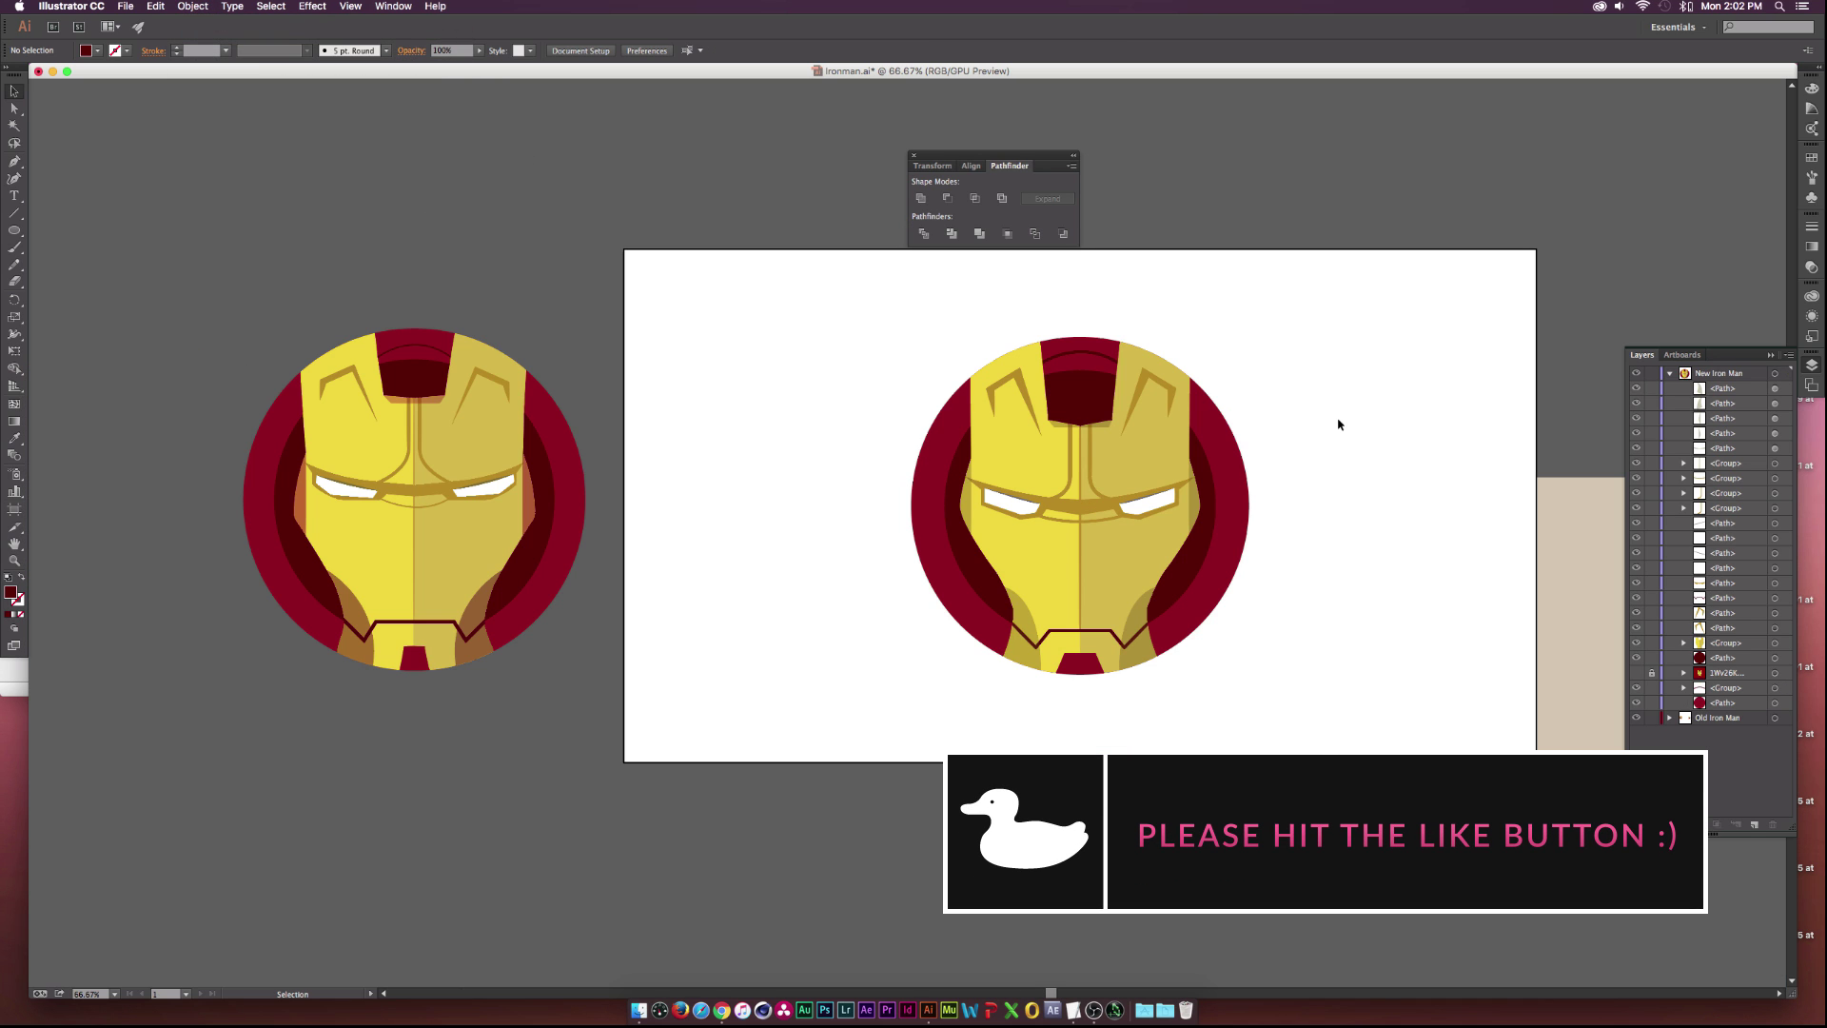